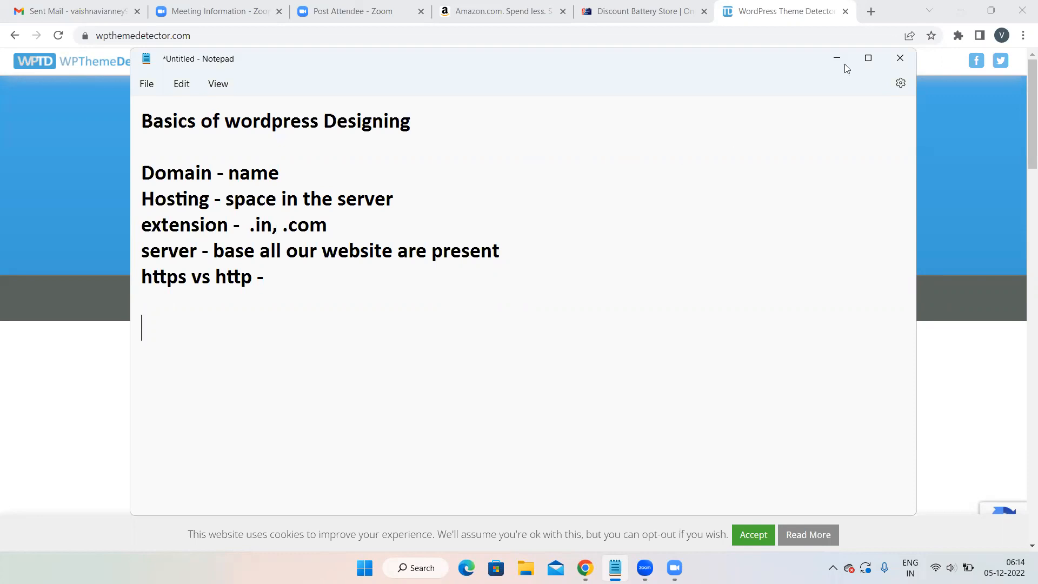
# Load orderbeautysupply.com in a fresh Chrome tab
pyautogui.click(698, 5)
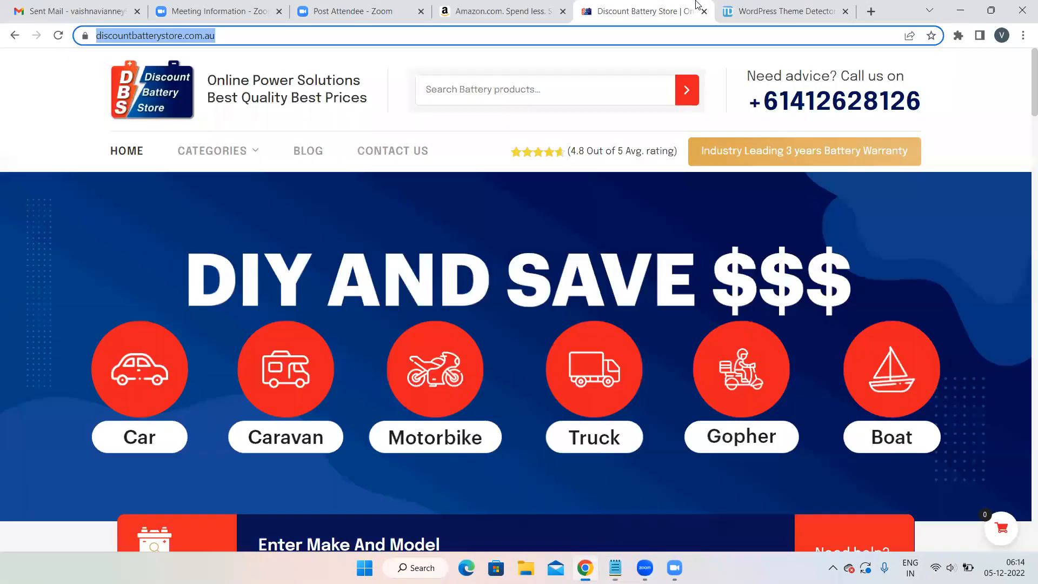
pyautogui.click(871, 11)
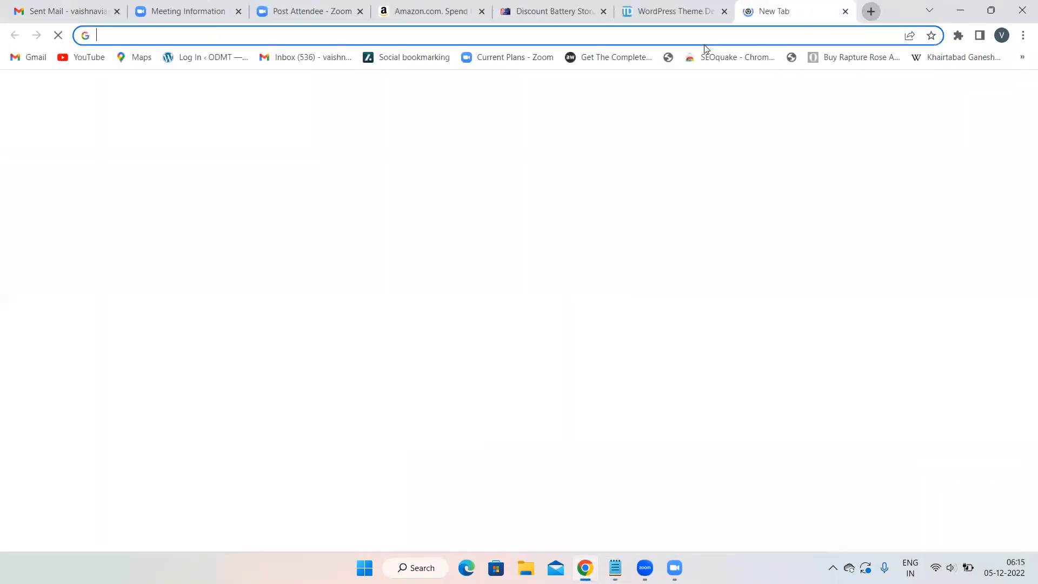
pyautogui.click(699, 36)
pyautogui.write('order')
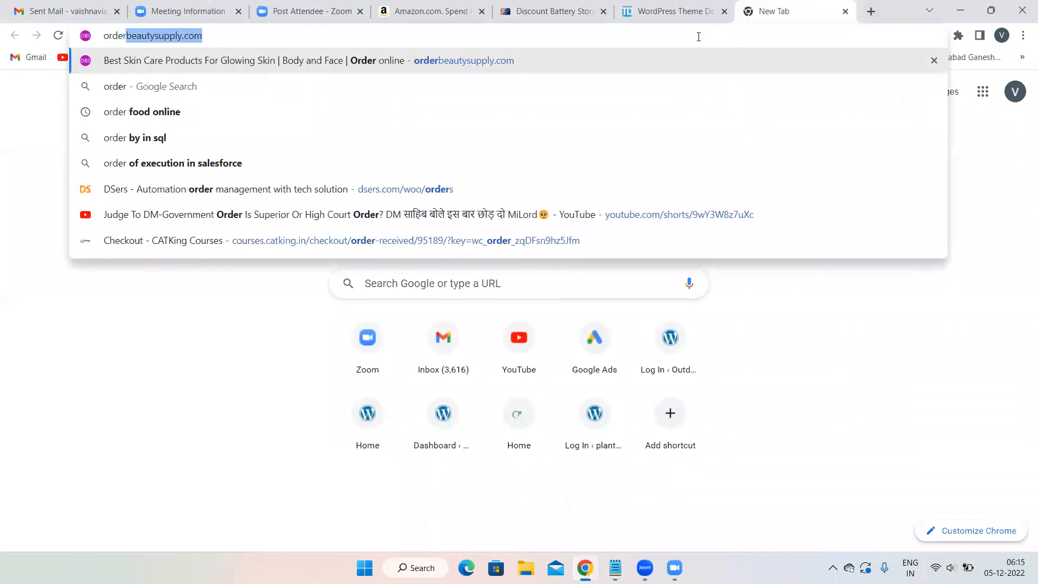
pyautogui.press('Return')
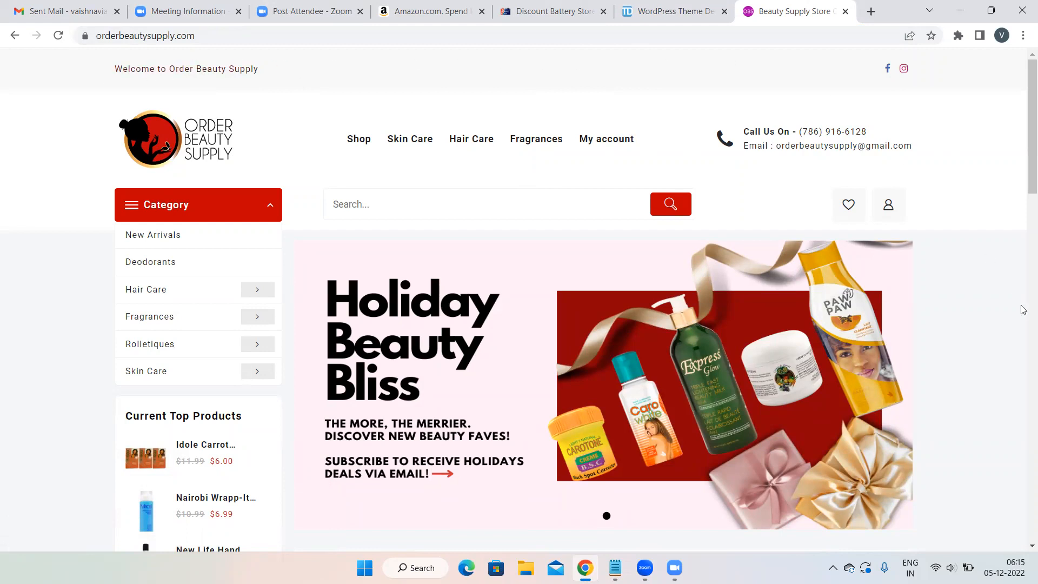
pyautogui.scroll(-20, 1020, 301)
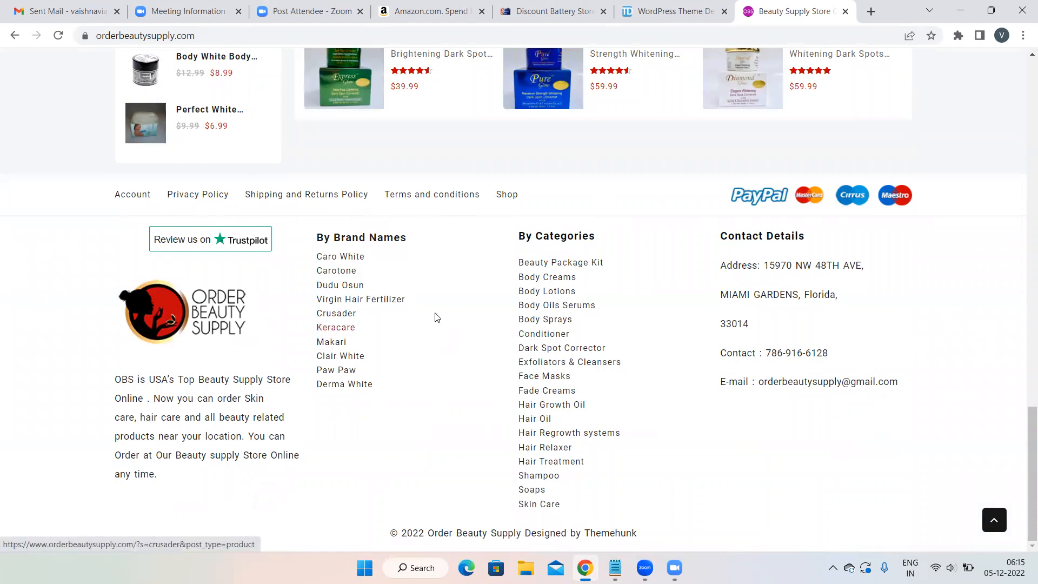
pyautogui.scroll(20, 433, 317)
pyautogui.scroll(3, 436, 317)
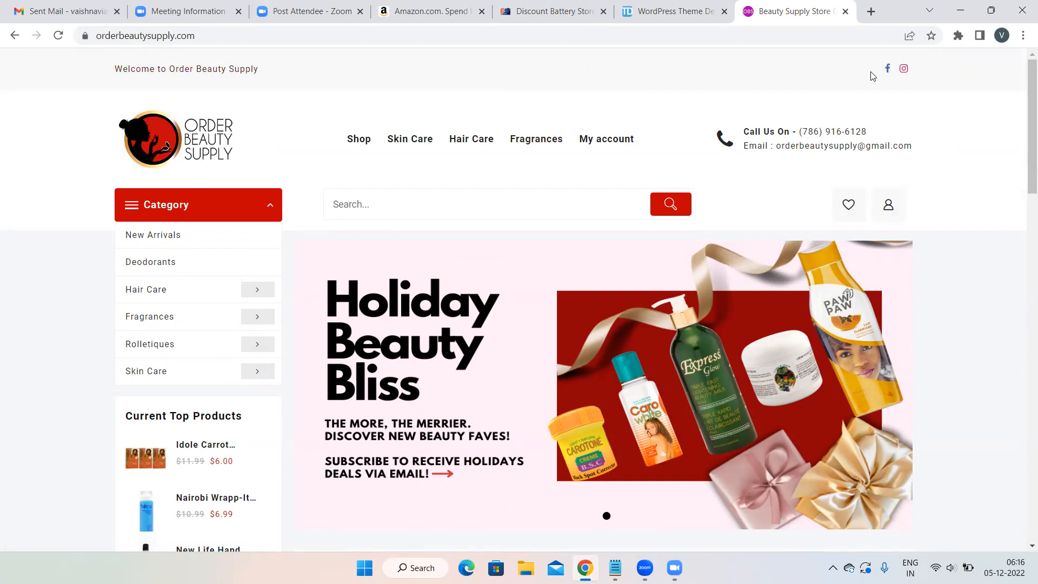
pyautogui.scroll(-4, 366, 204)
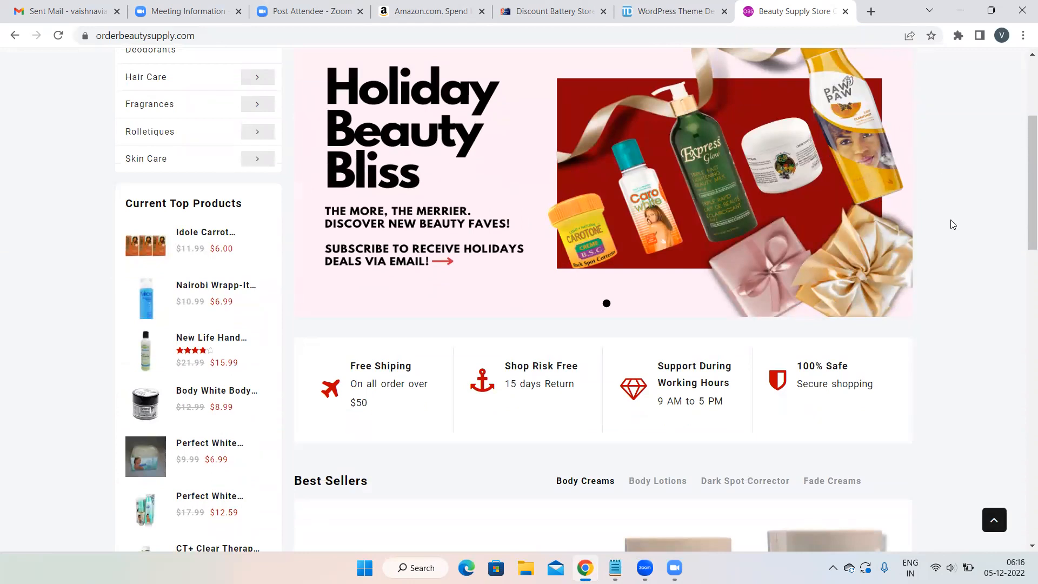
pyautogui.scroll(4, 951, 225)
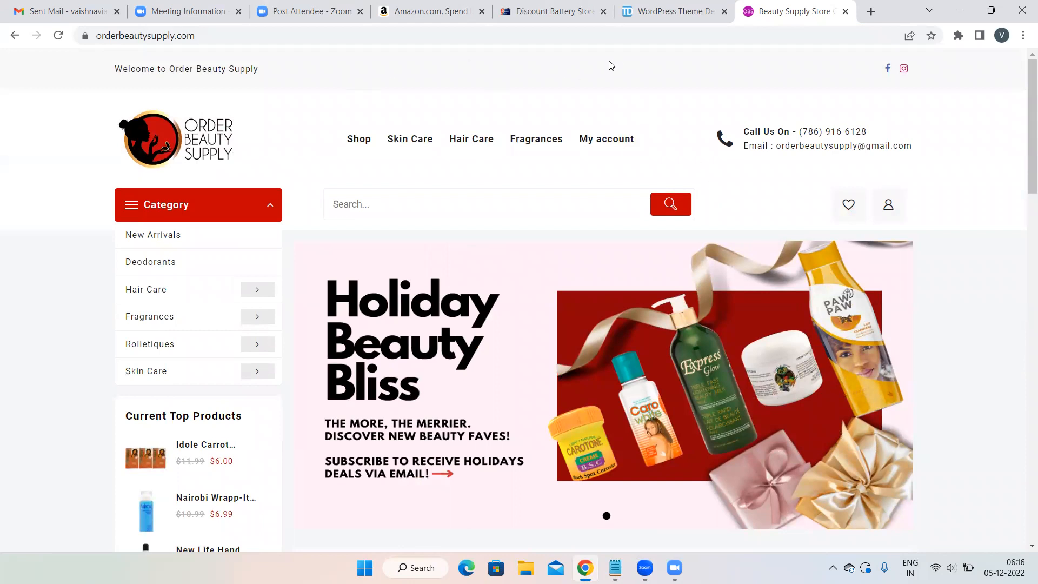
pyautogui.scroll(-20, 459, 262)
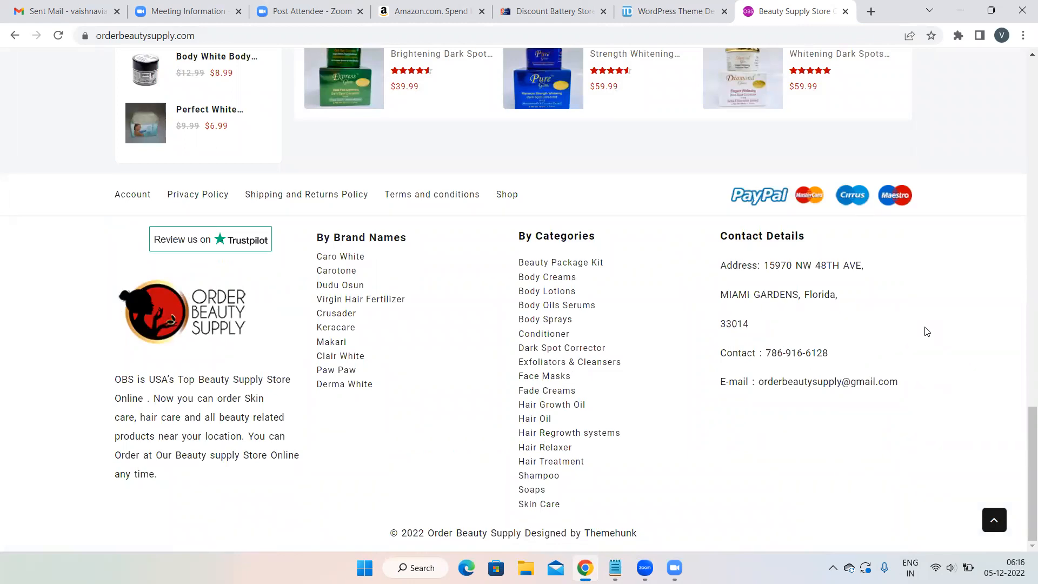
pyautogui.scroll(20, 926, 332)
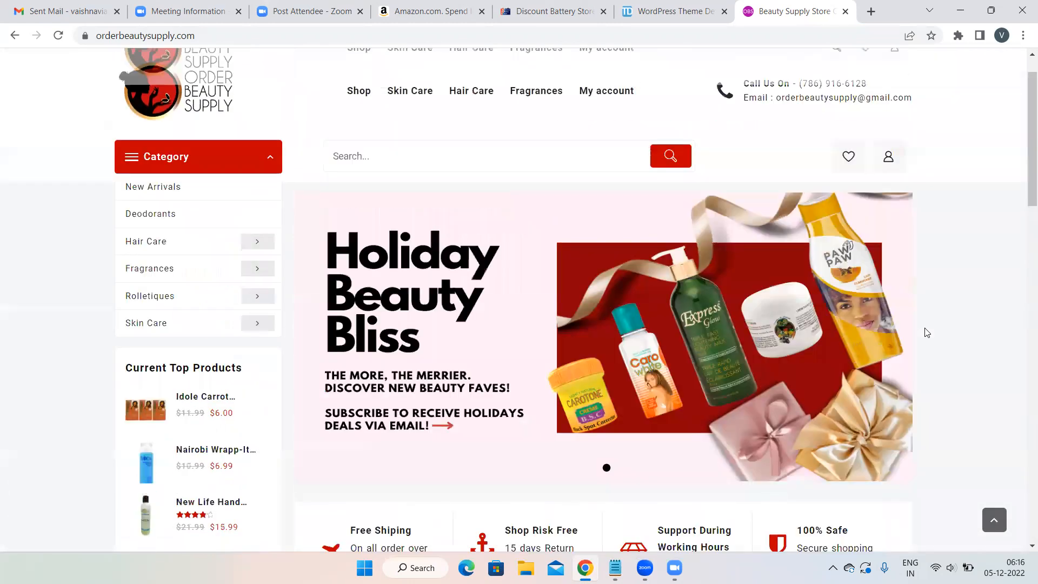
pyautogui.scroll(-20, 927, 331)
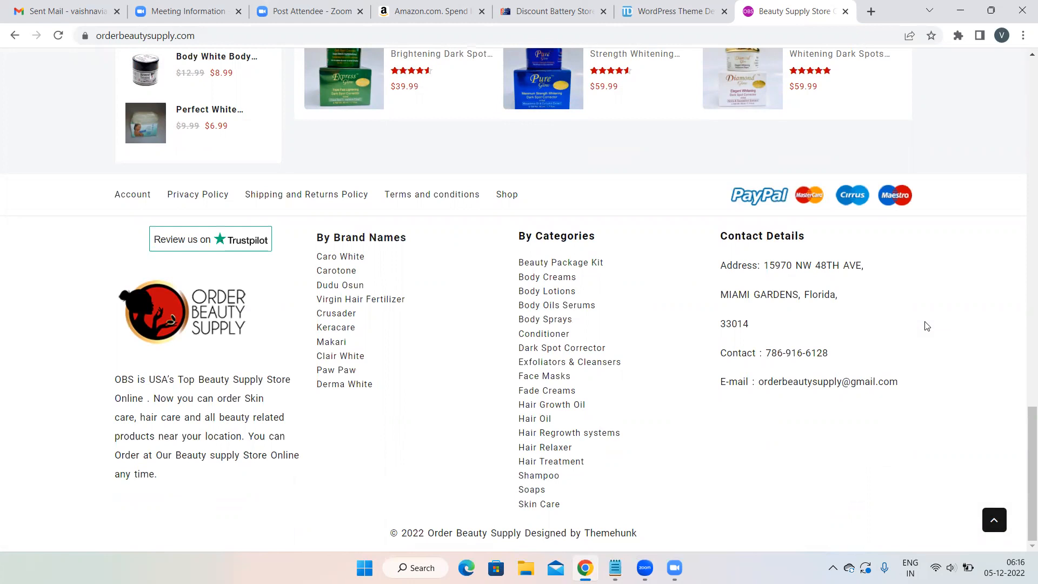
pyautogui.scroll(20, 926, 326)
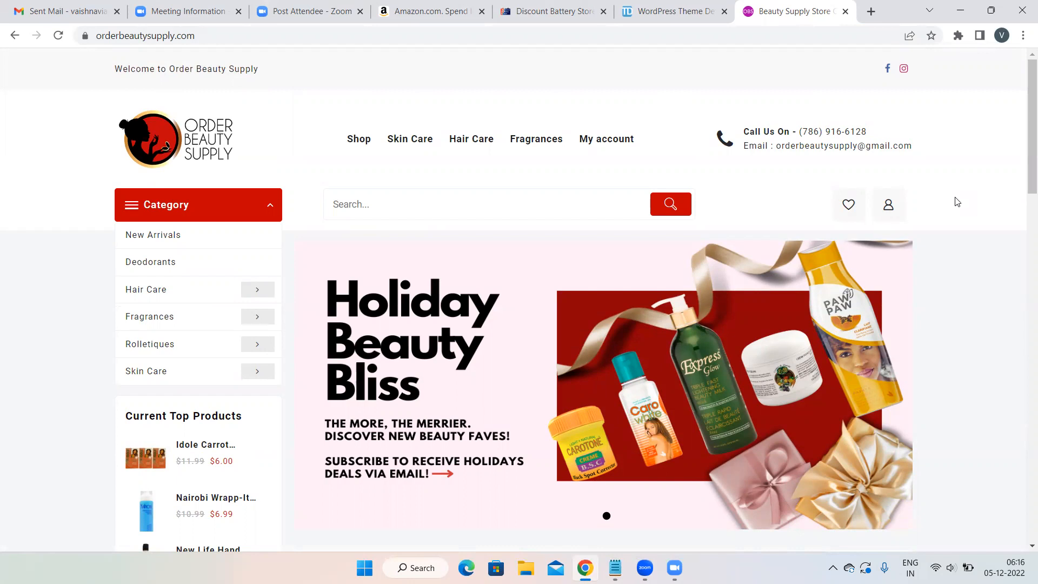
# Load the My blog WordPress site on digitalforum.in in a new tab
pyautogui.click(871, 11)
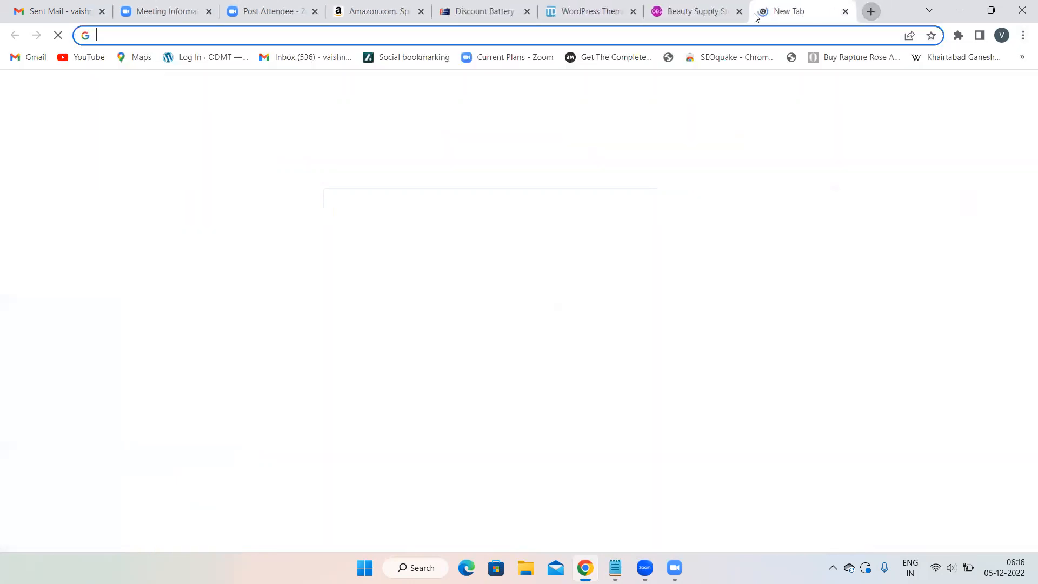
pyautogui.click(708, 32)
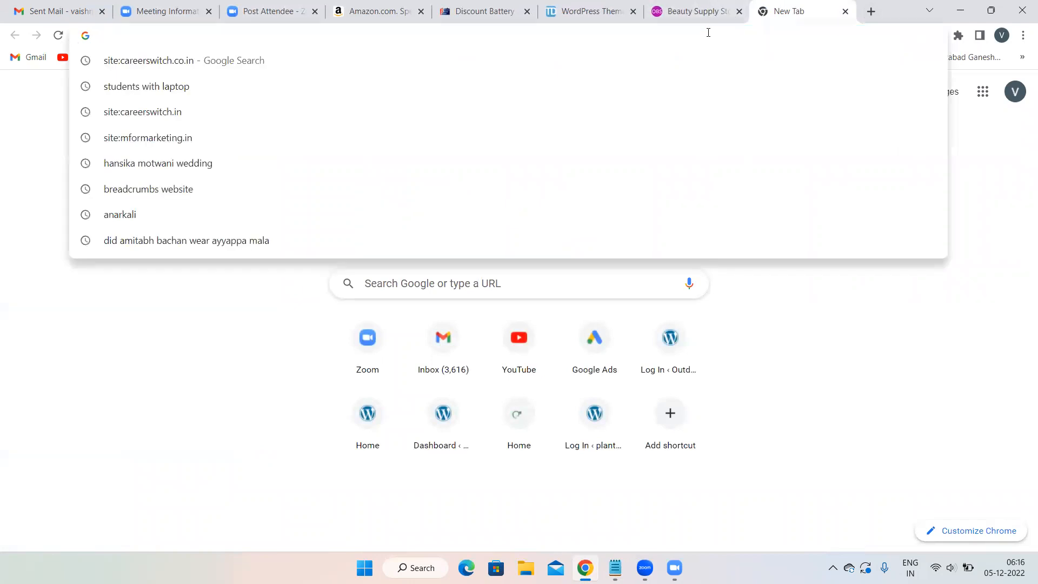
pyautogui.click(982, 226)
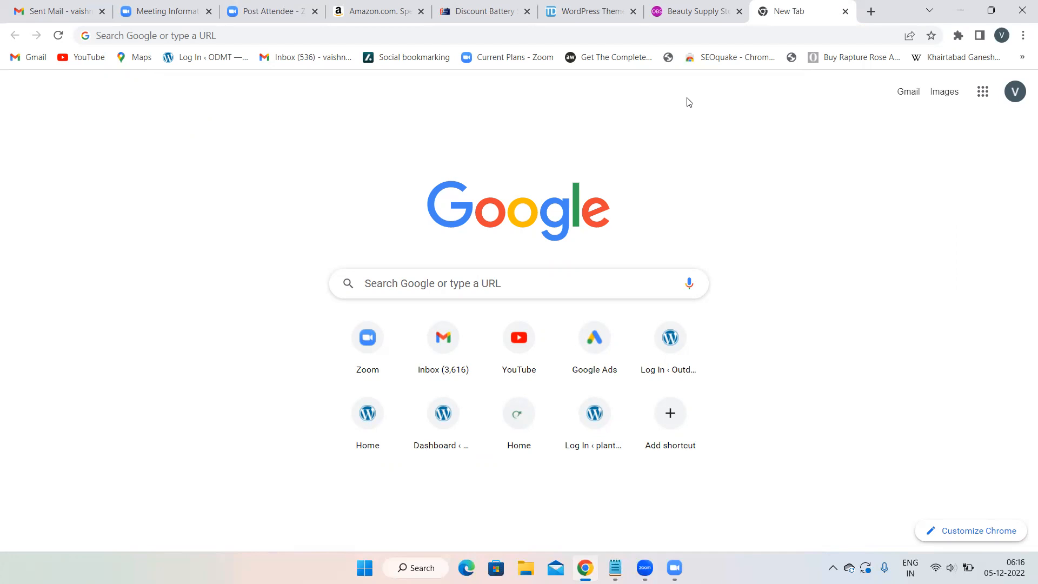
pyautogui.click(608, 34)
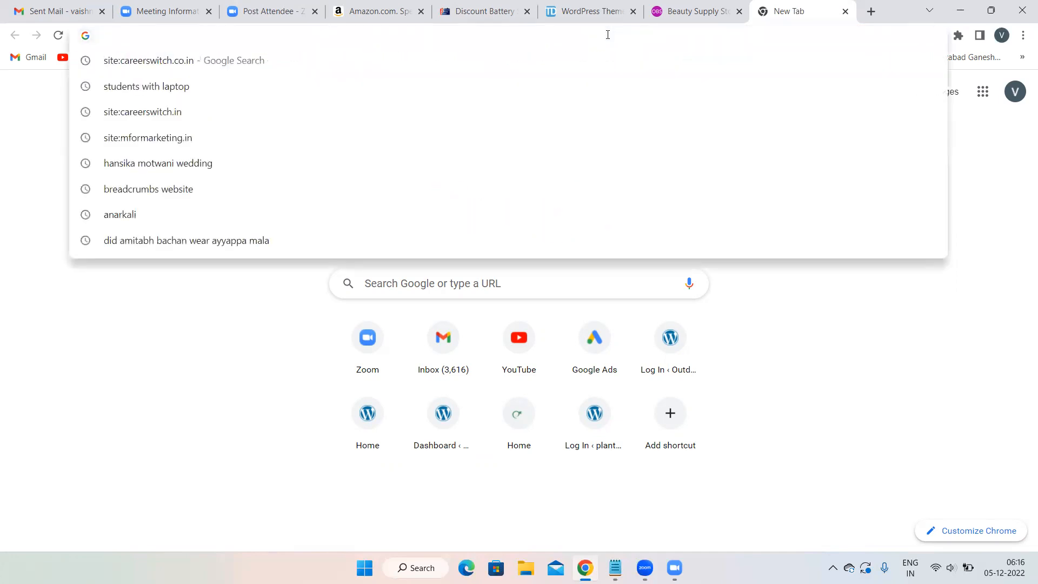
pyautogui.write('pavithr')
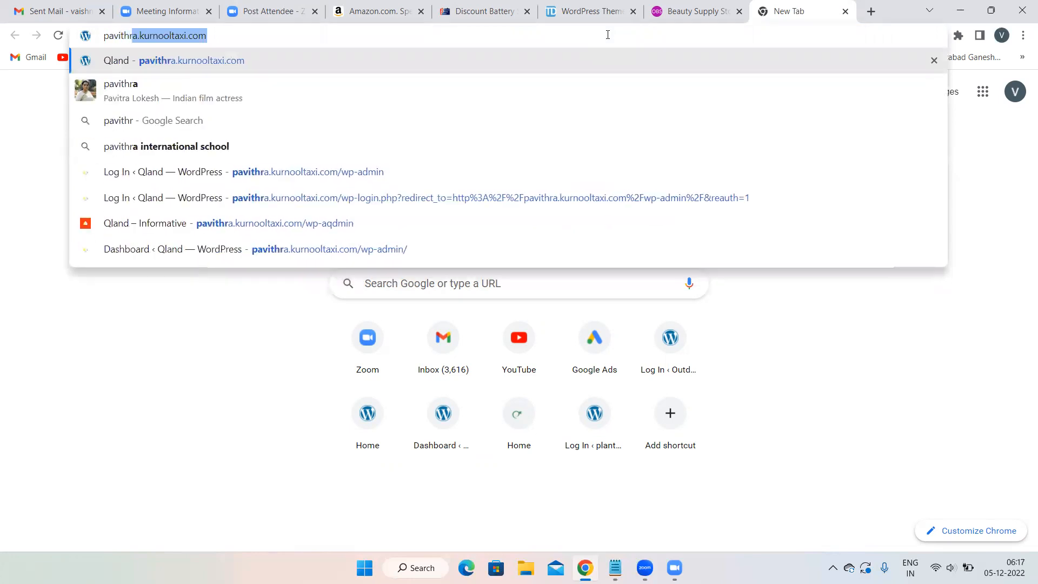
pyautogui.write('a')
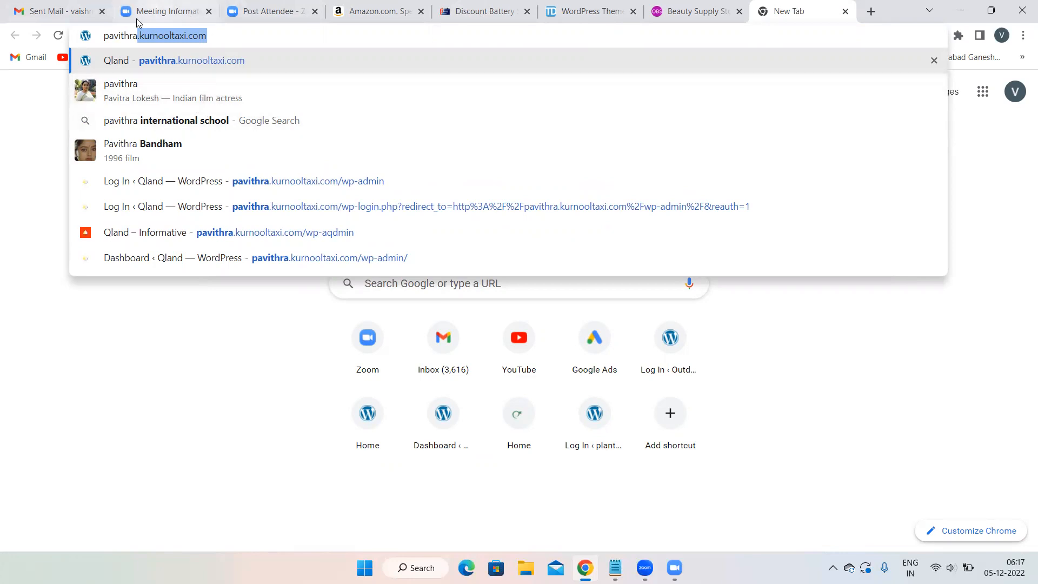
pyautogui.click(249, 38)
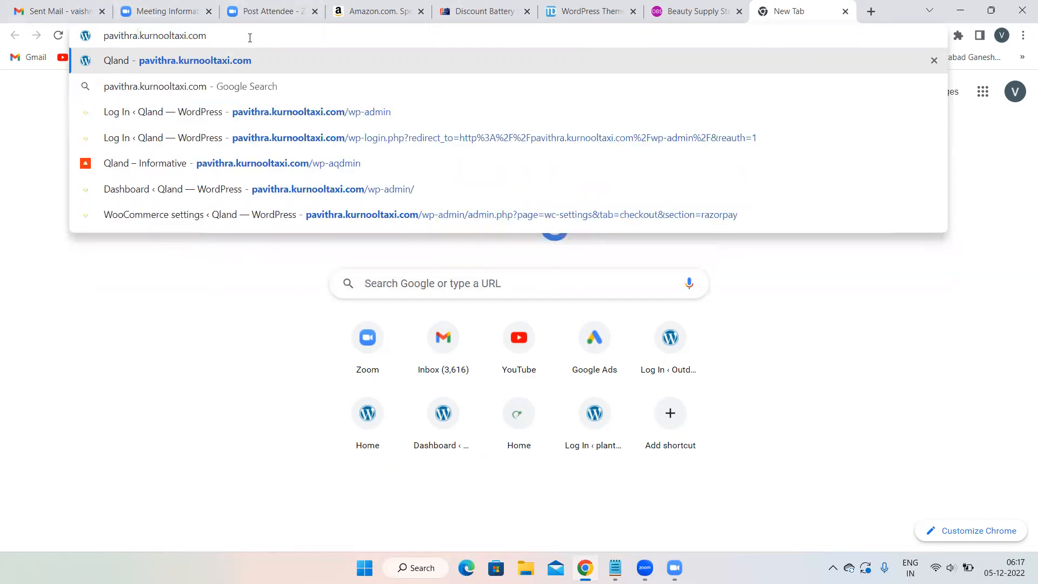
pyautogui.press('BackSpace')
pyautogui.press('BackSpace')
pyautogui.press('BackSpace')
pyautogui.press('BackSpace')
pyautogui.press('BackSpace')
pyautogui.press('BackSpace')
pyautogui.press('BackSpace')
pyautogui.press('BackSpace')
pyautogui.press('BackSpace')
pyautogui.press('BackSpace')
pyautogui.press('BackSpace')
pyautogui.press('BackSpace')
pyautogui.press('BackSpace')
pyautogui.press('BackSpace')
pyautogui.press('BackSpace')
pyautogui.press('BackSpace')
pyautogui.press('BackSpace')
pyautogui.press('BackSpace')
pyautogui.press('BackSpace')
pyautogui.press('BackSpace')
pyautogui.press('BackSpace')
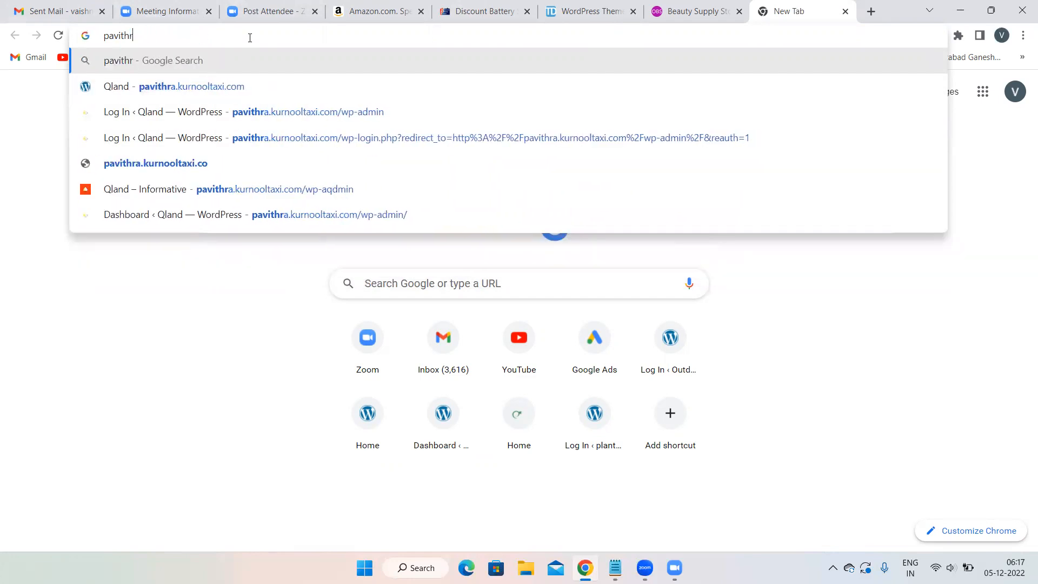
pyautogui.write('ravi')
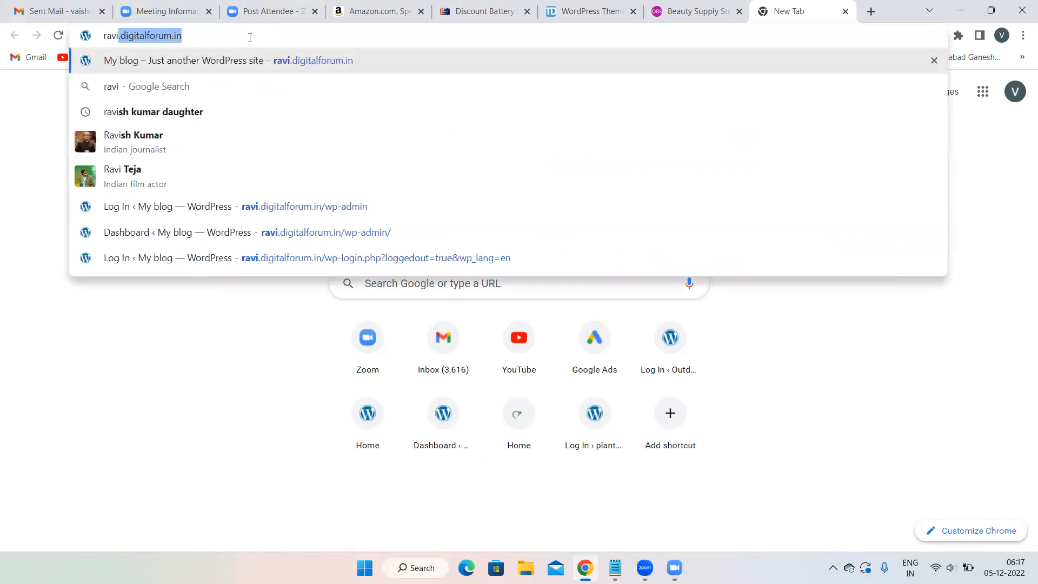
pyautogui.press('Return')
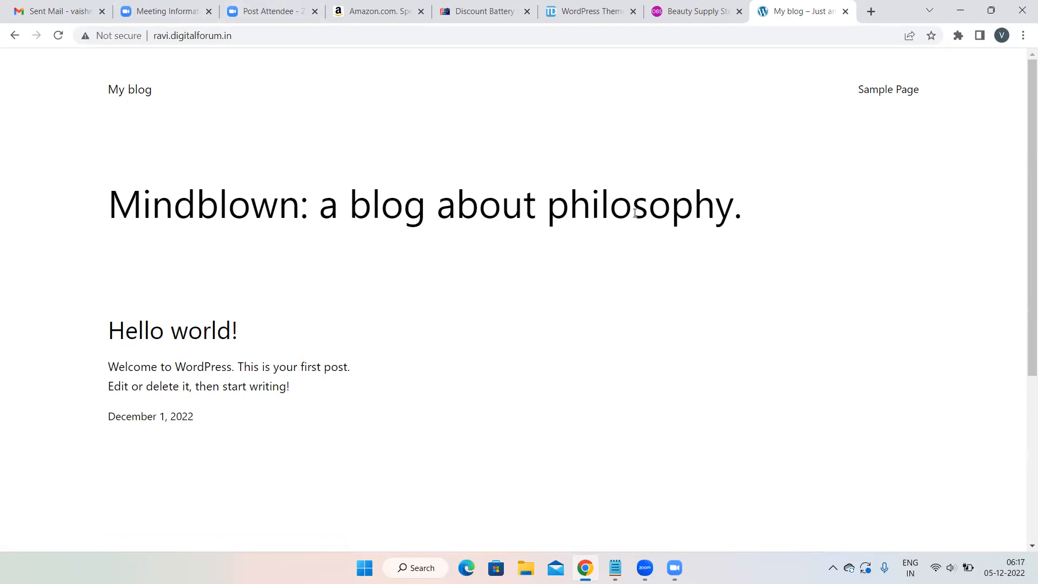
pyautogui.scroll(-5, 636, 213)
pyautogui.scroll(2, 635, 213)
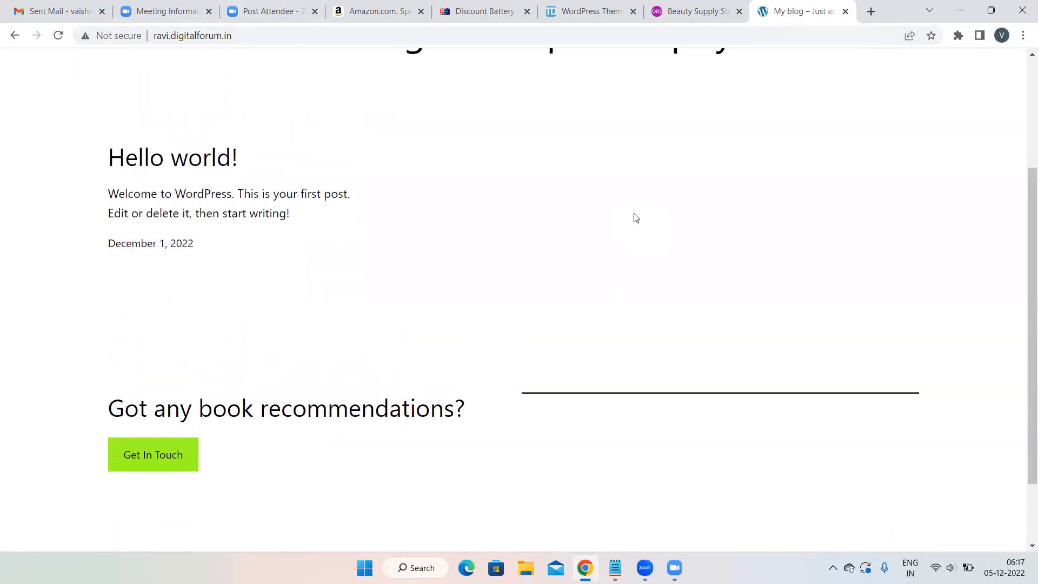
pyautogui.scroll(3, 635, 218)
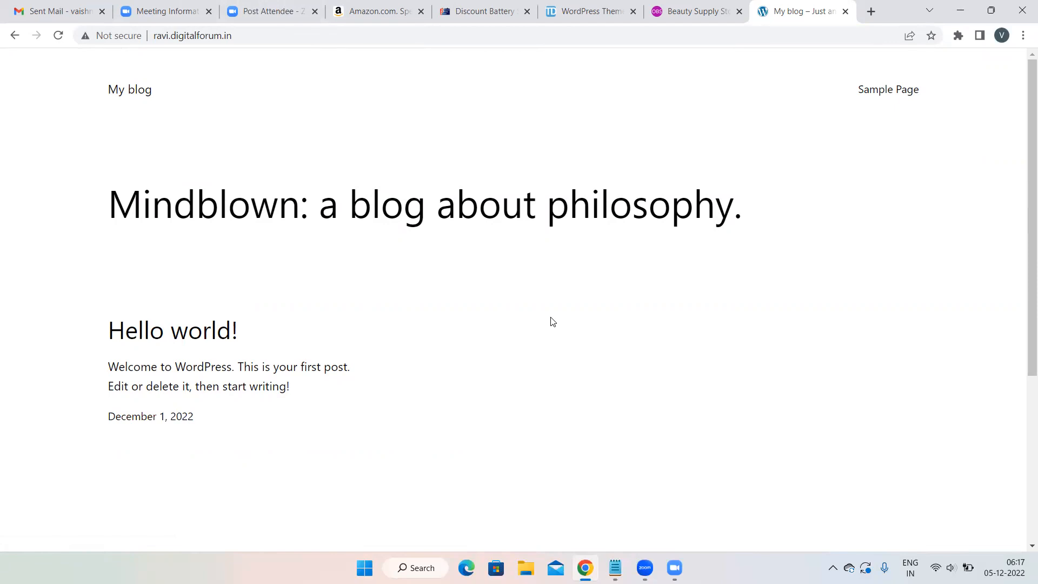
pyautogui.click(373, 11)
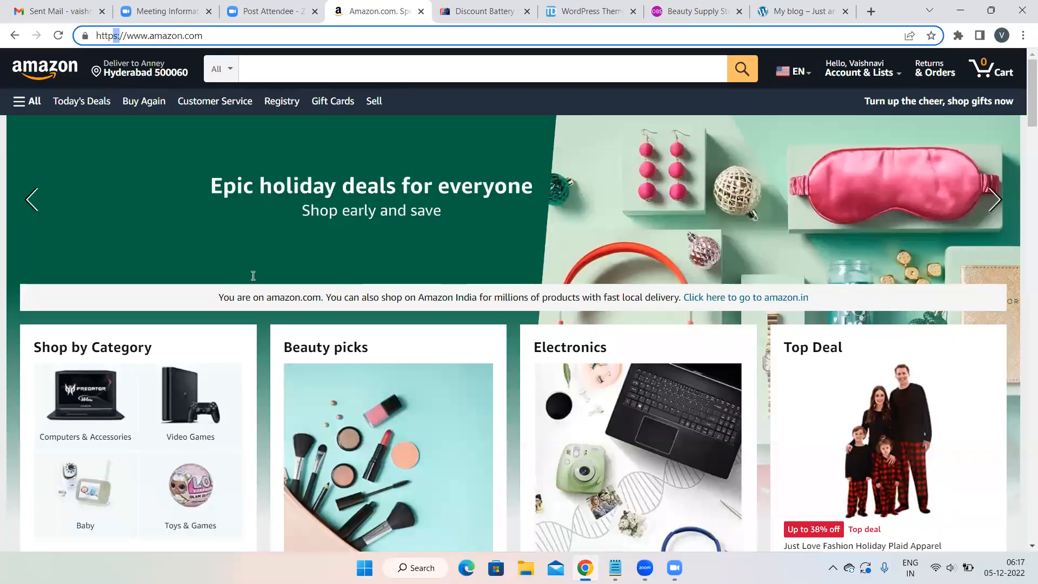
pyautogui.click(796, 4)
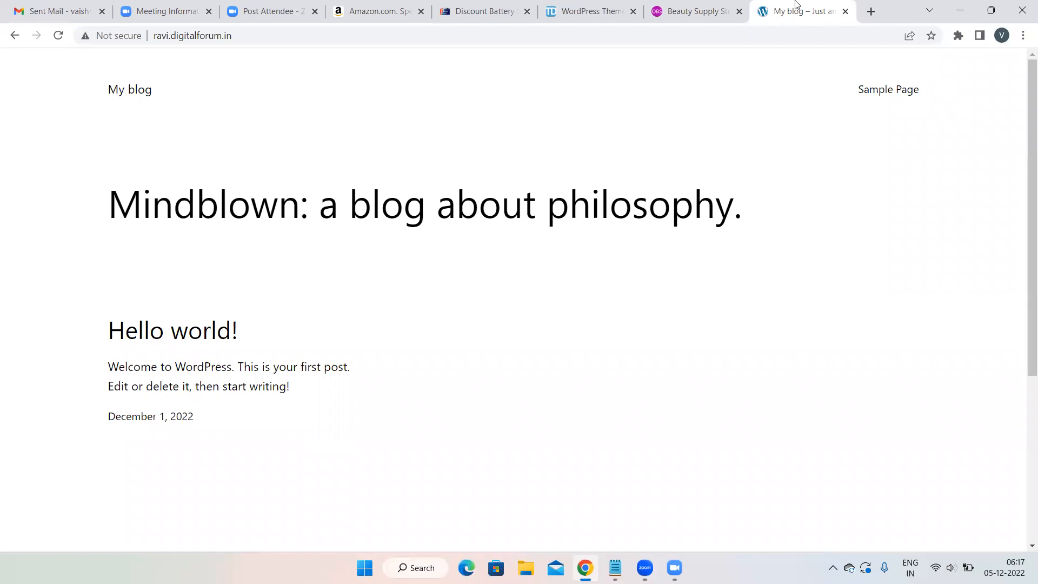
pyautogui.click(870, 14)
# Go to the Qland site's domain with /wp-admin to reach its login page
pyautogui.click(809, 34)
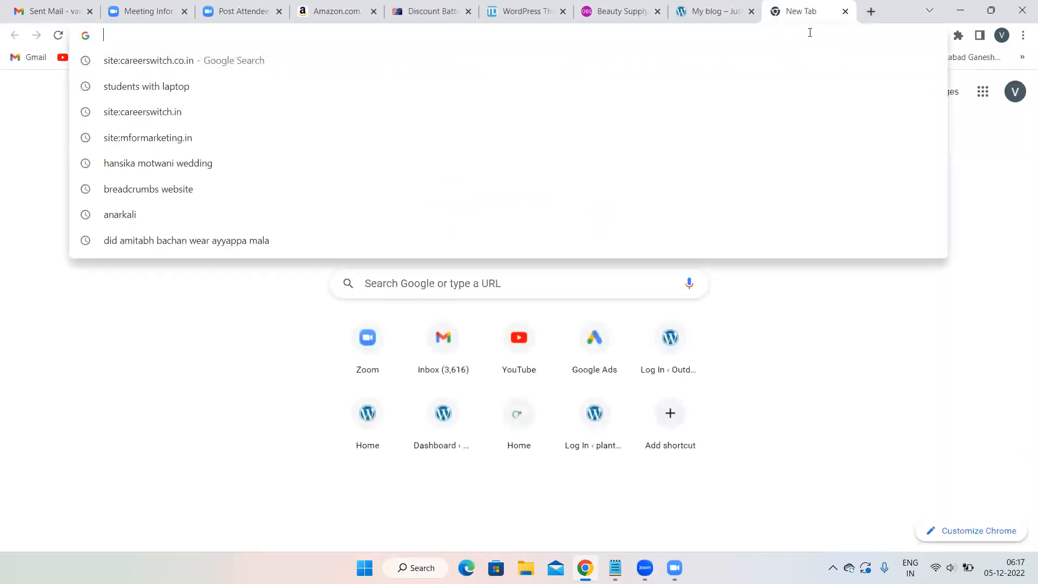
pyautogui.write('pavithra.kurnooltaxi.com')
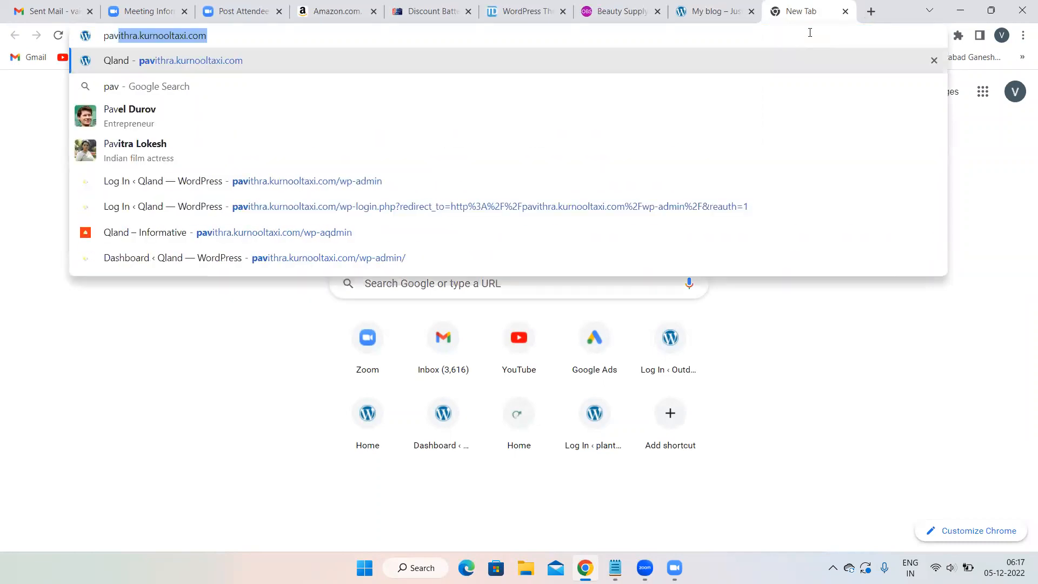
pyautogui.press('Right')
pyautogui.write('/wp-admin')
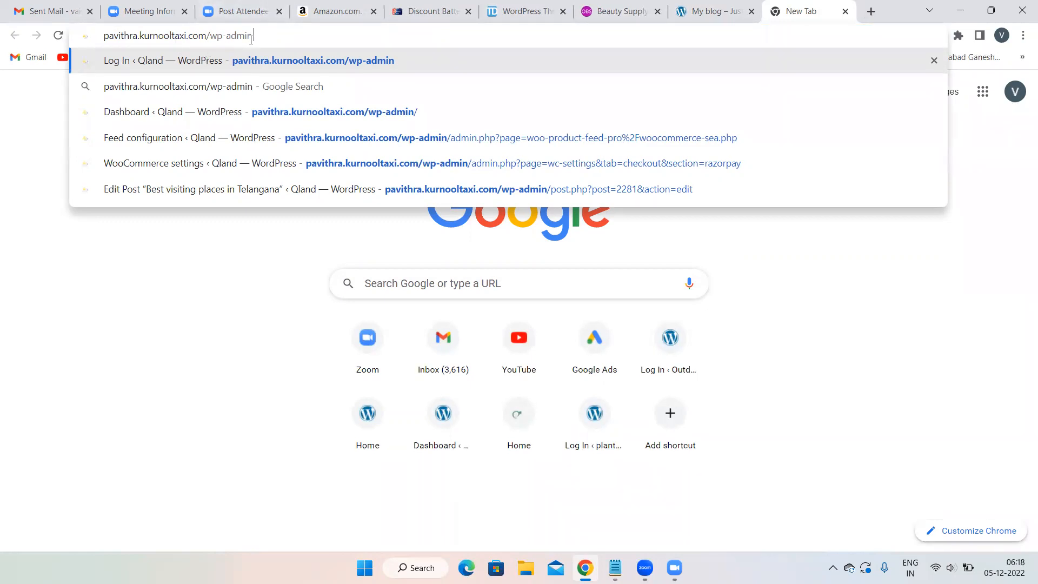
pyautogui.press('Return')
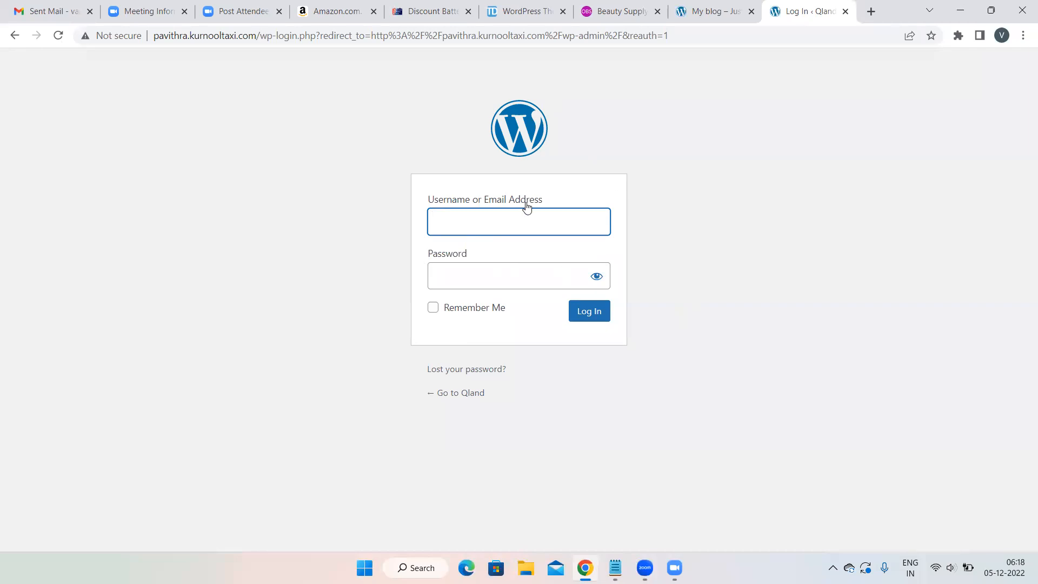
# Append /wp-admin to the My blog address and load its login page
pyautogui.click(713, 9)
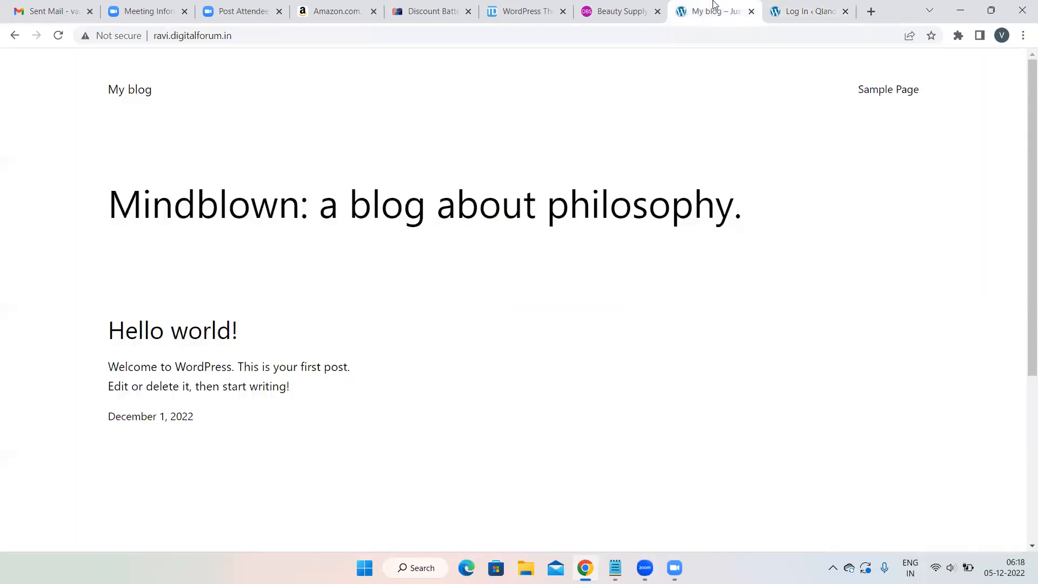
pyautogui.click(244, 38)
pyautogui.click(254, 36)
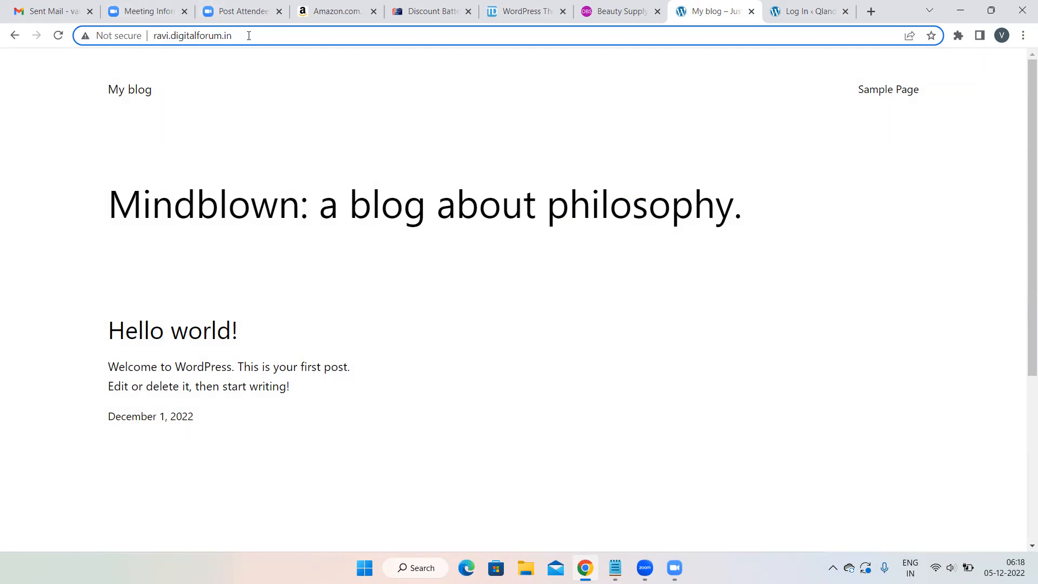
pyautogui.write('/')
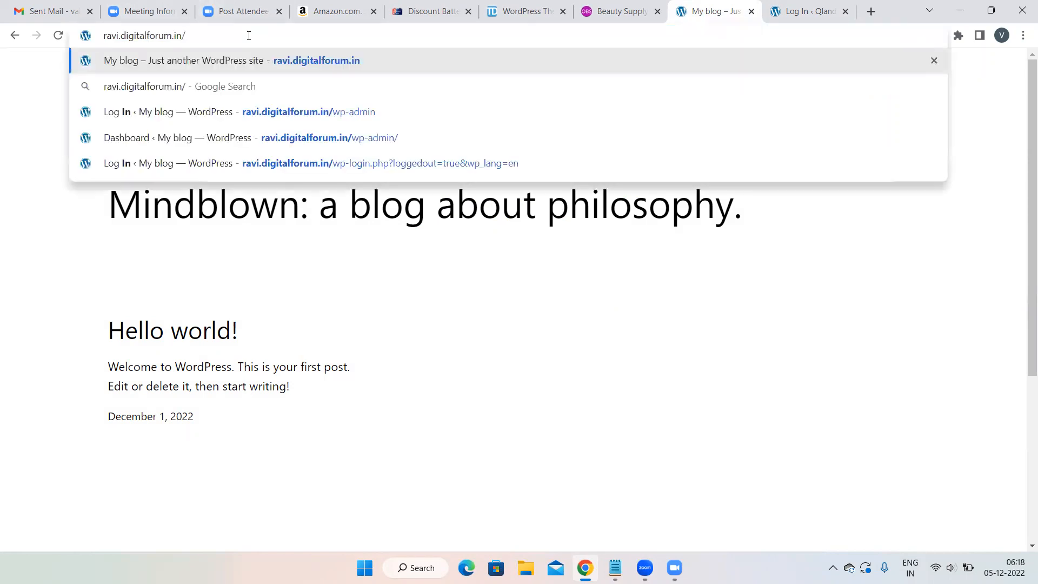
pyautogui.write('wp-admin')
pyautogui.press('Return')
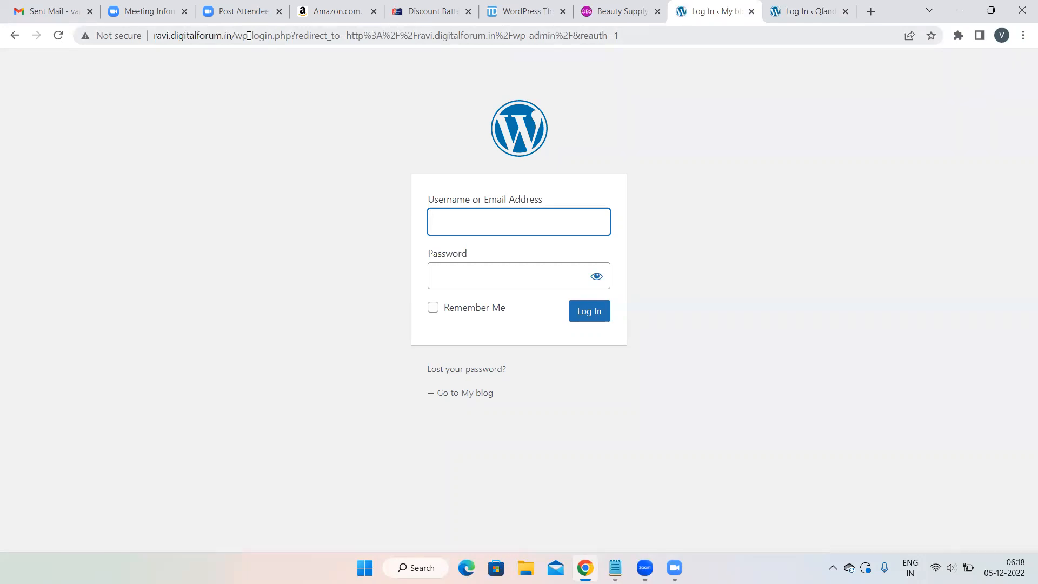
# Enter the admin username and password on the My blog login form
pyautogui.write('ravi')
pyautogui.click(447, 282)
pyautogui.write('••••••')
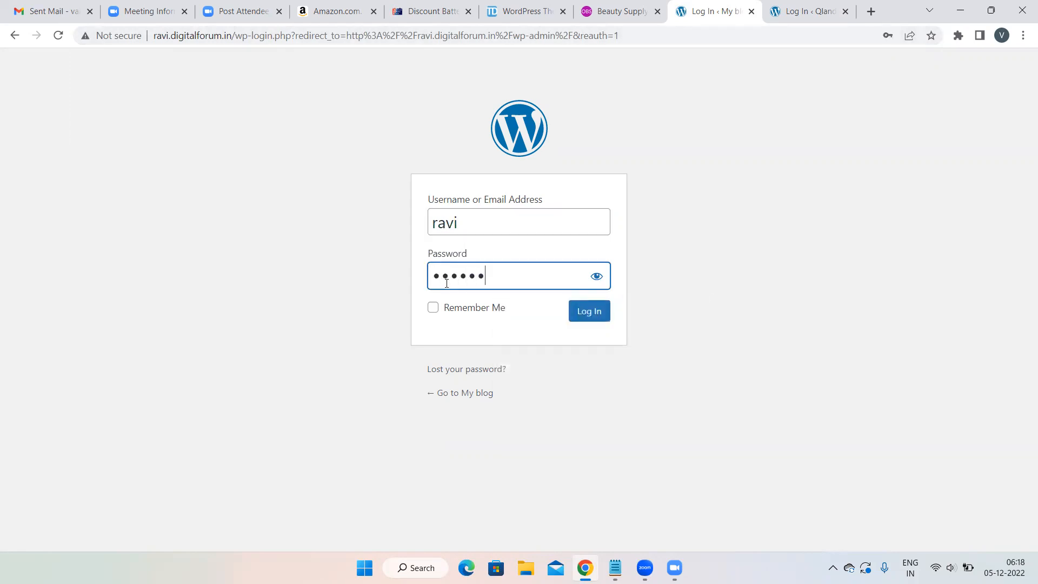
# Sign in to the My blog dashboard and highlight wp-admin in its address
pyautogui.press('Return')
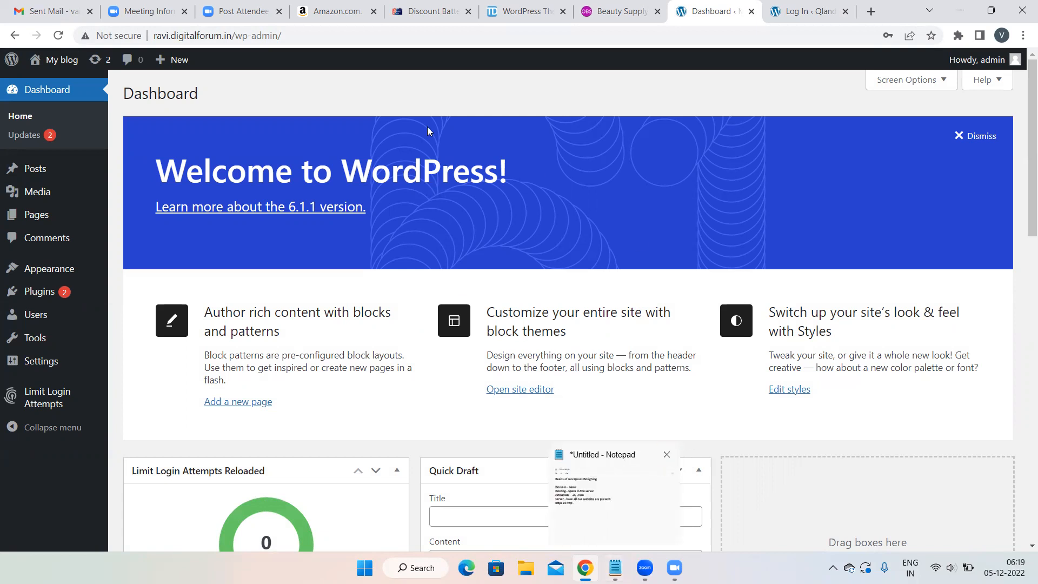
pyautogui.moveTo(281, 35); pyautogui.dragTo(237, 36)
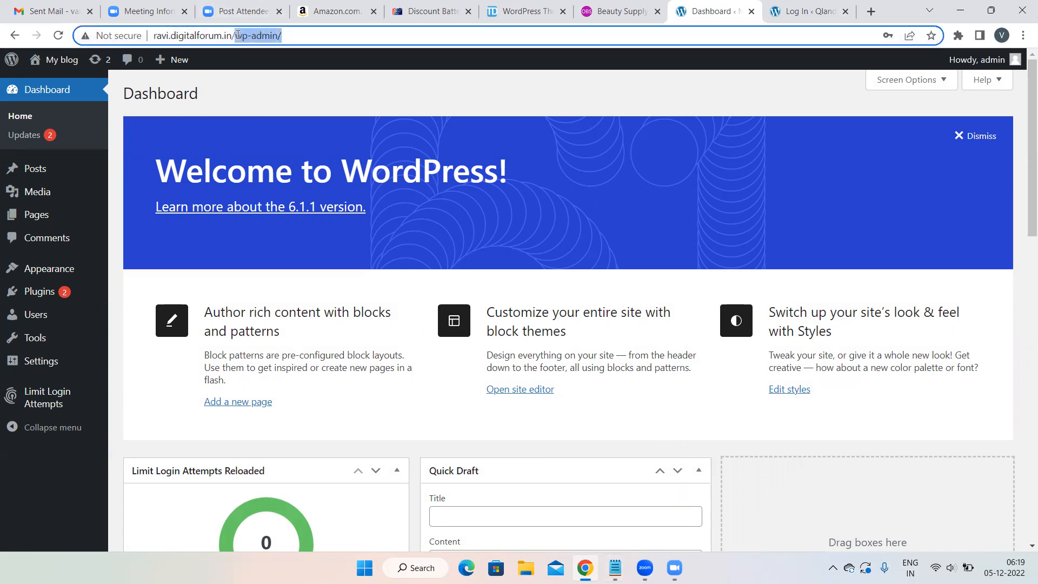
pyautogui.click(301, 34)
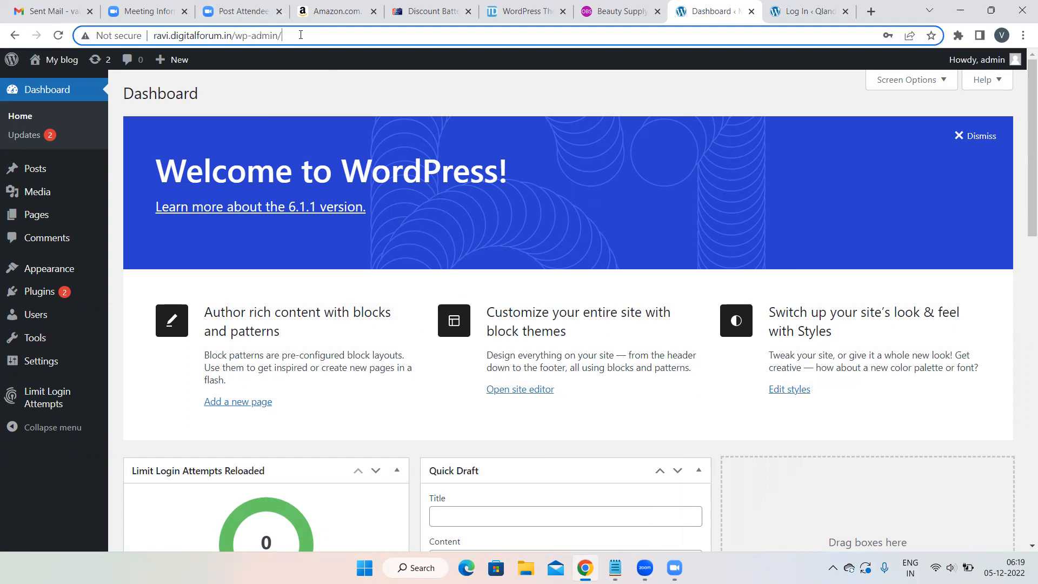
pyautogui.hotkey('shift', 'Left')
pyautogui.click(299, 35)
pyautogui.moveTo(281, 35); pyautogui.dragTo(234, 36)
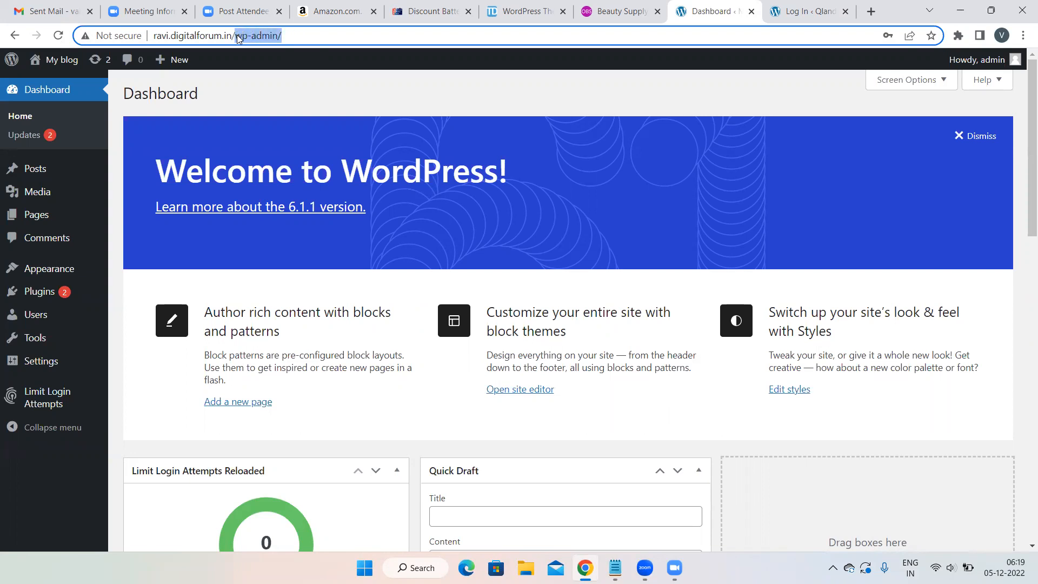
# Return to the Qland site's empty login page
pyautogui.click(792, 6)
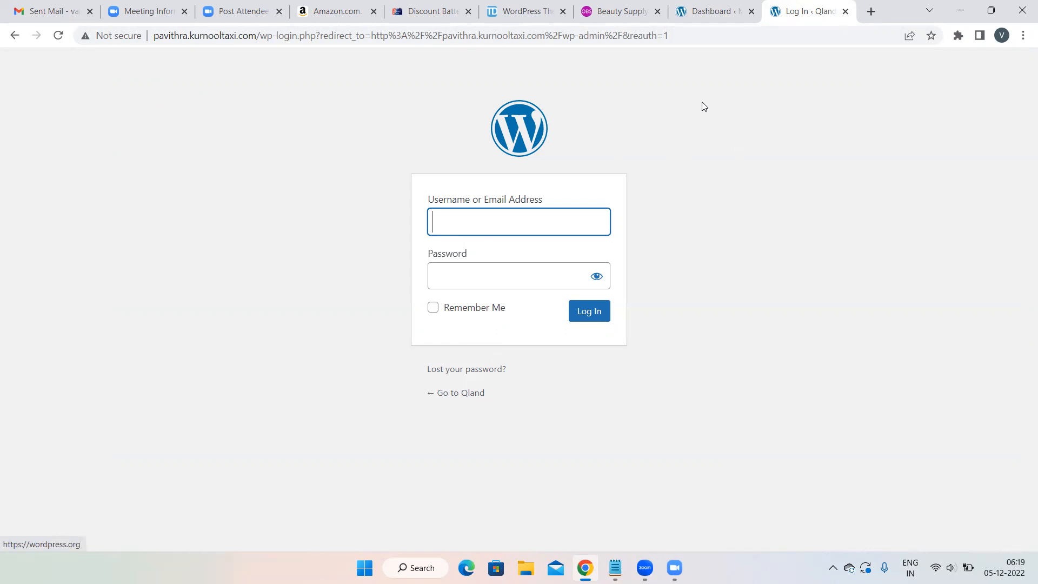
pyautogui.click(723, 5)
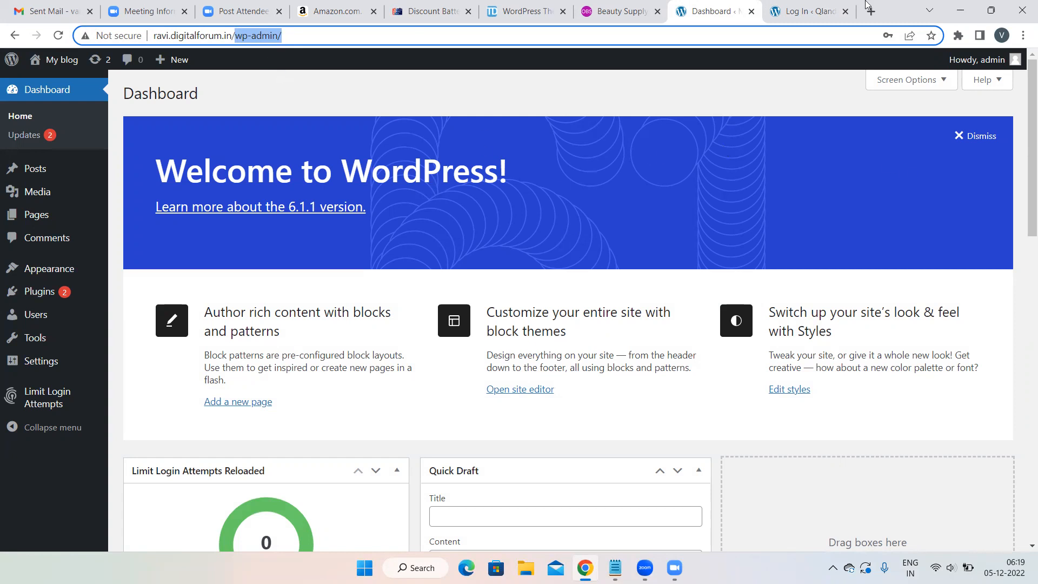
pyautogui.click(809, 11)
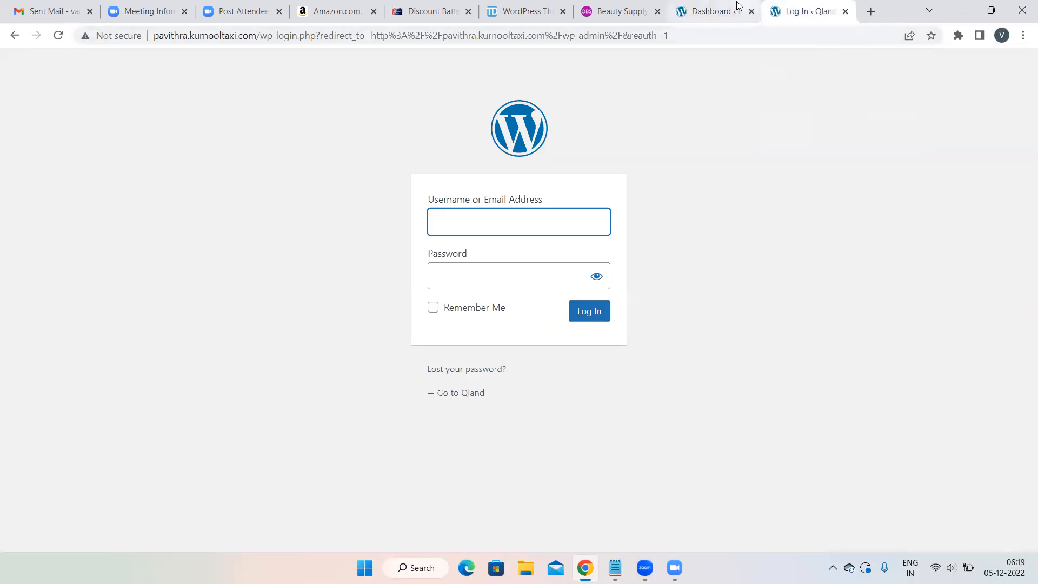
# Note 'website url/wp-admin' with an example blog's /wp-admin address beneath it
pyautogui.click(615, 568)
pyautogui.write('websi')
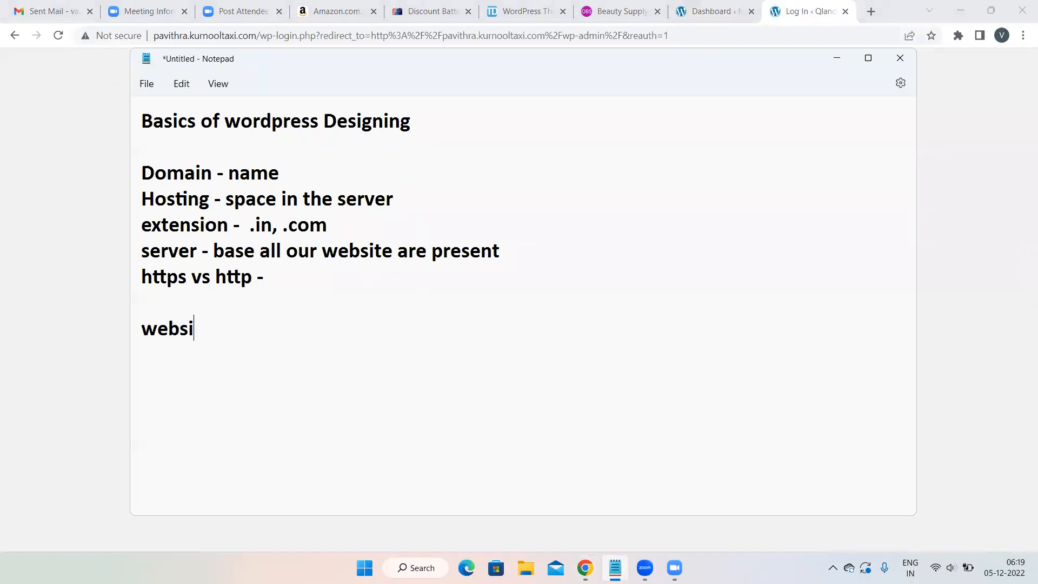
pyautogui.write('te url/wp-admin')
pyautogui.press('Return')
pyautogui.write('ravi')
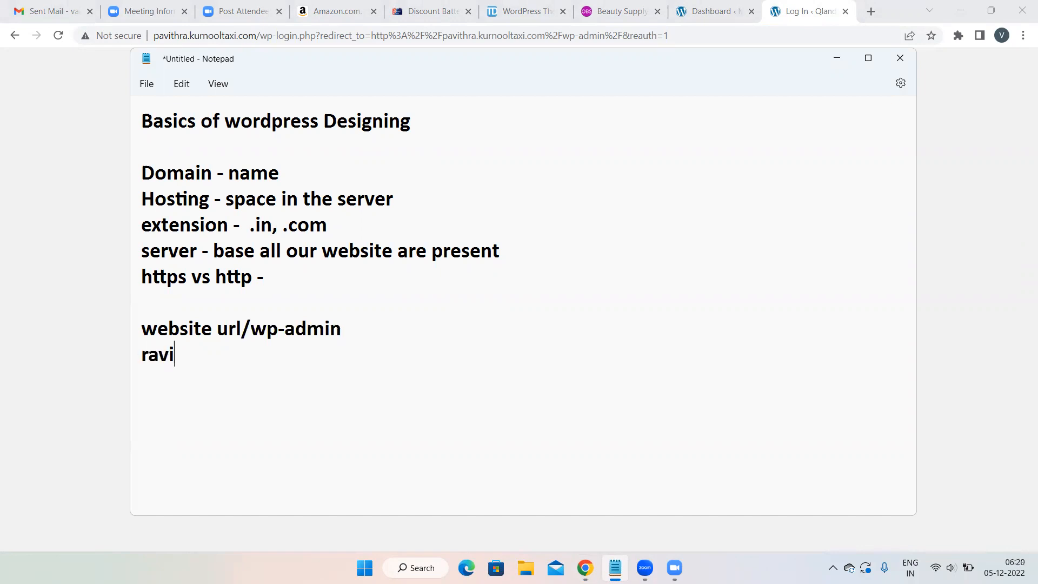
pyautogui.write('.in/wp-a')
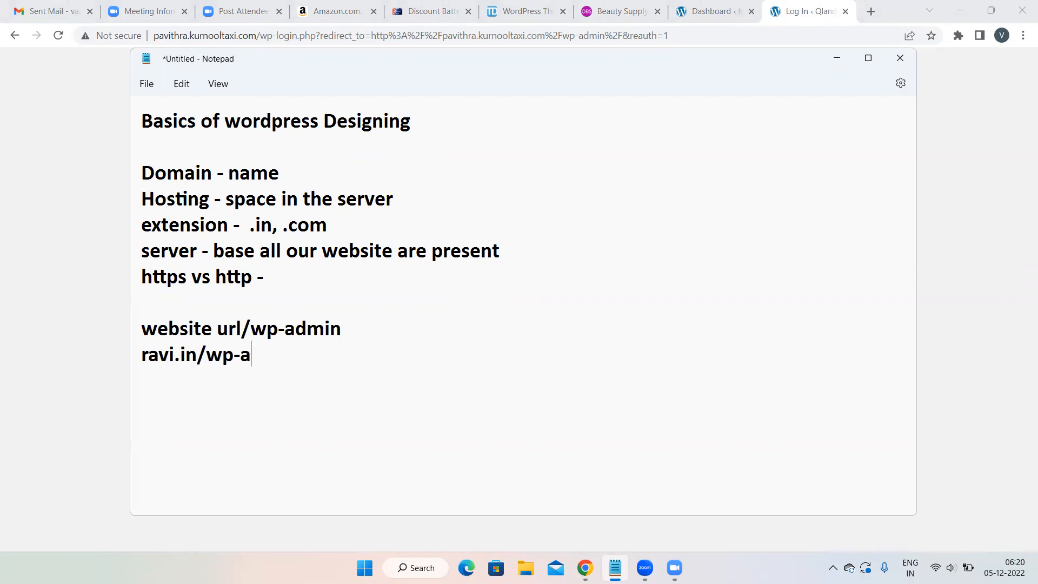
pyautogui.write('dmin')
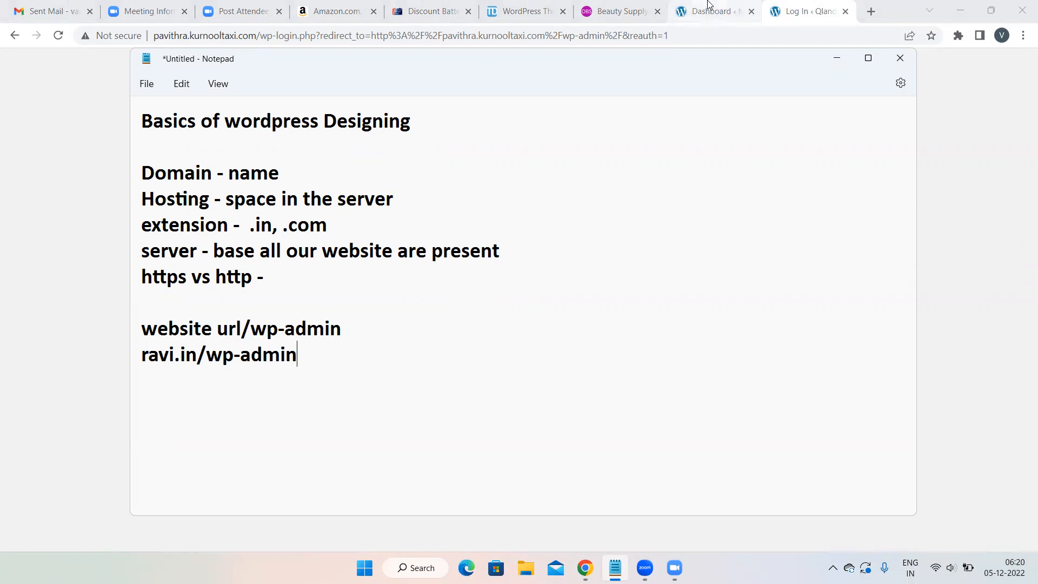
# Sign in to Qland with its username and password, then close the My blog dashboard tab
pyautogui.click(806, 9)
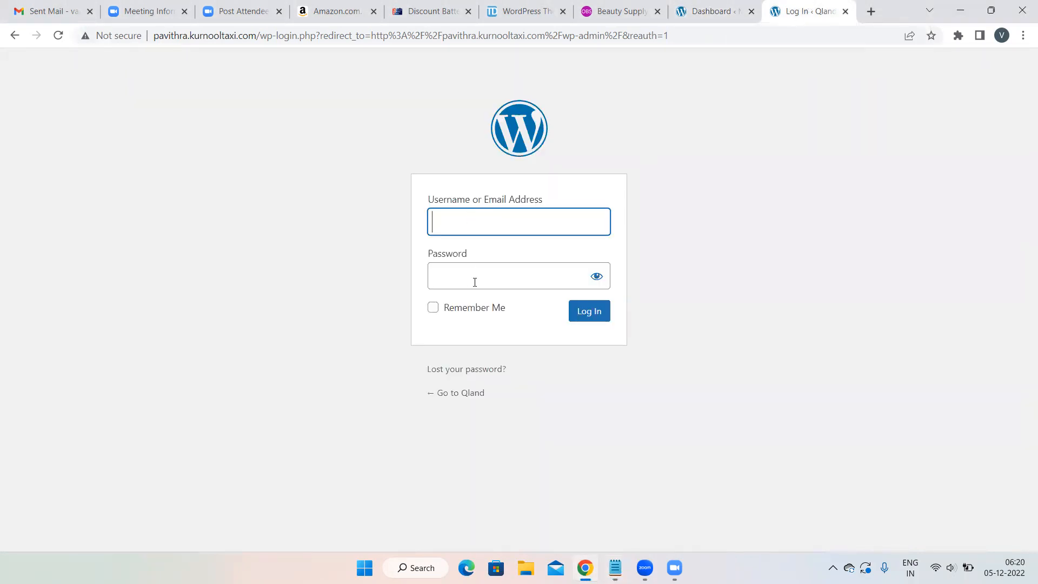
pyautogui.click(477, 227)
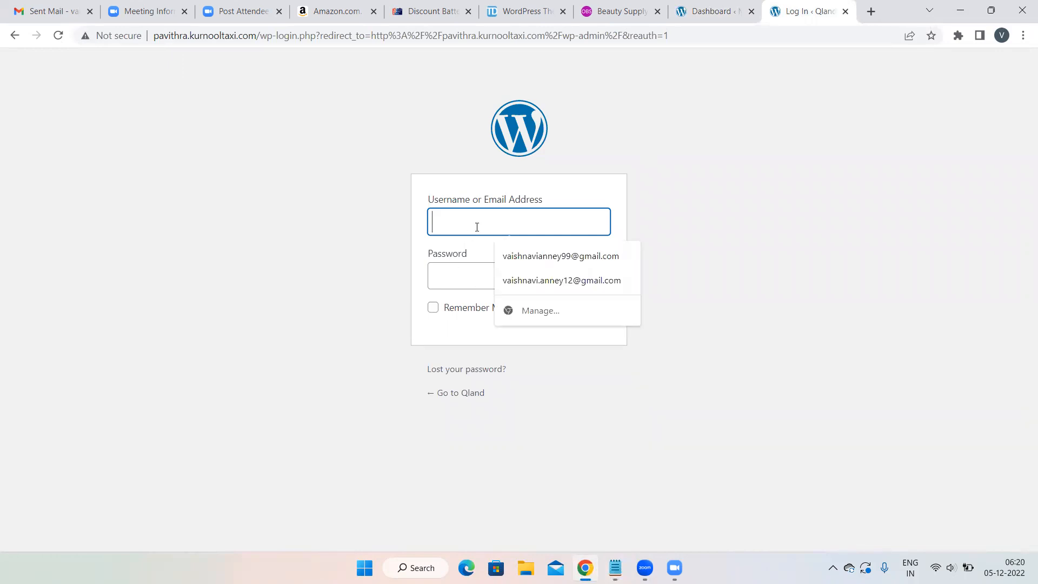
pyautogui.write('pavithra')
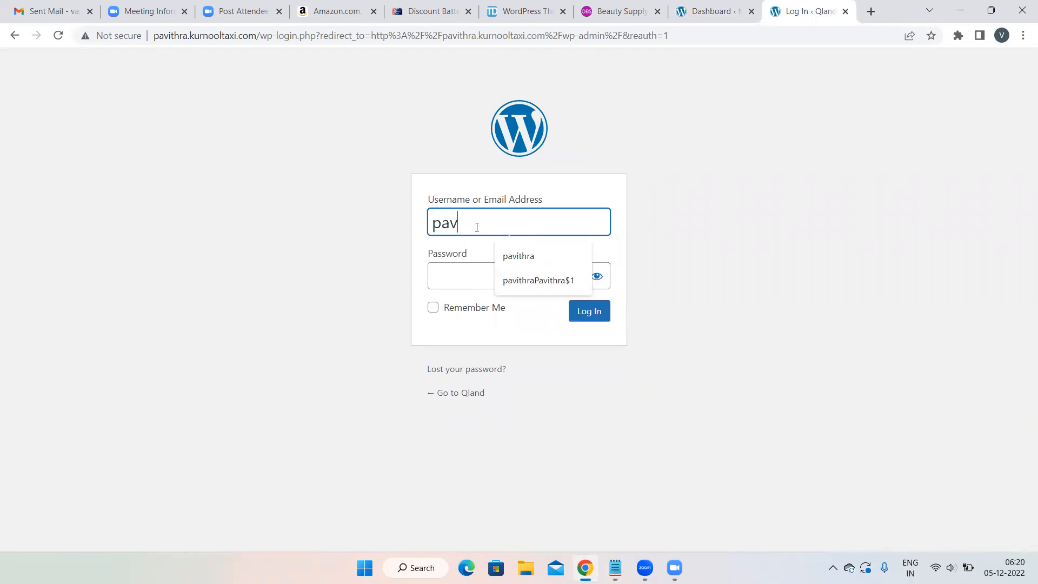
pyautogui.click(453, 273)
pyautogui.write('Pavithra')
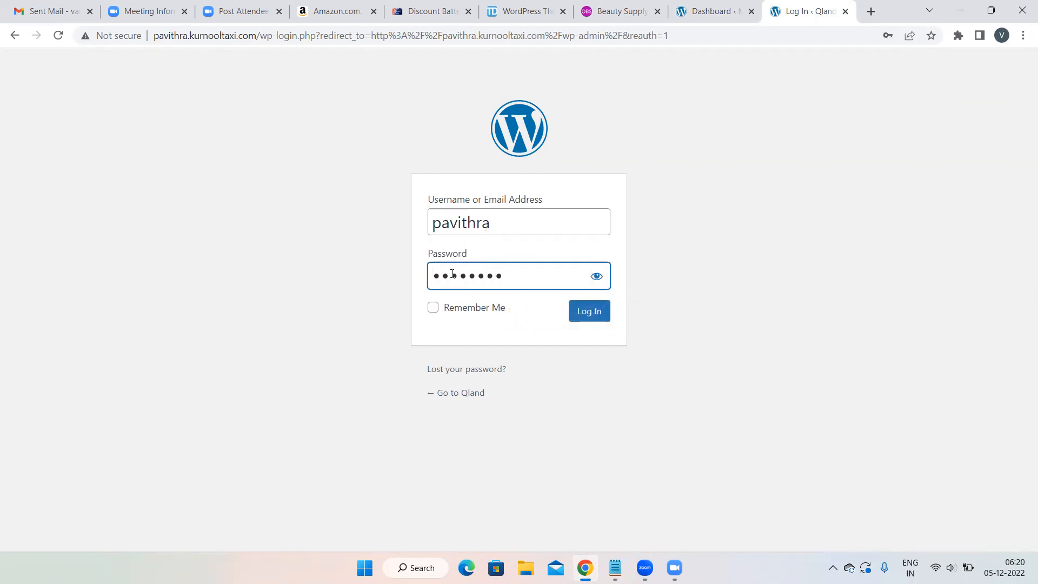
pyautogui.press('BackSpace')
pyautogui.press('BackSpace')
pyautogui.press('BackSpace')
pyautogui.press('BackSpace')
pyautogui.press('BackSpace')
pyautogui.press('BackSpace')
pyautogui.press('BackSpace')
pyautogui.press('BackSpace')
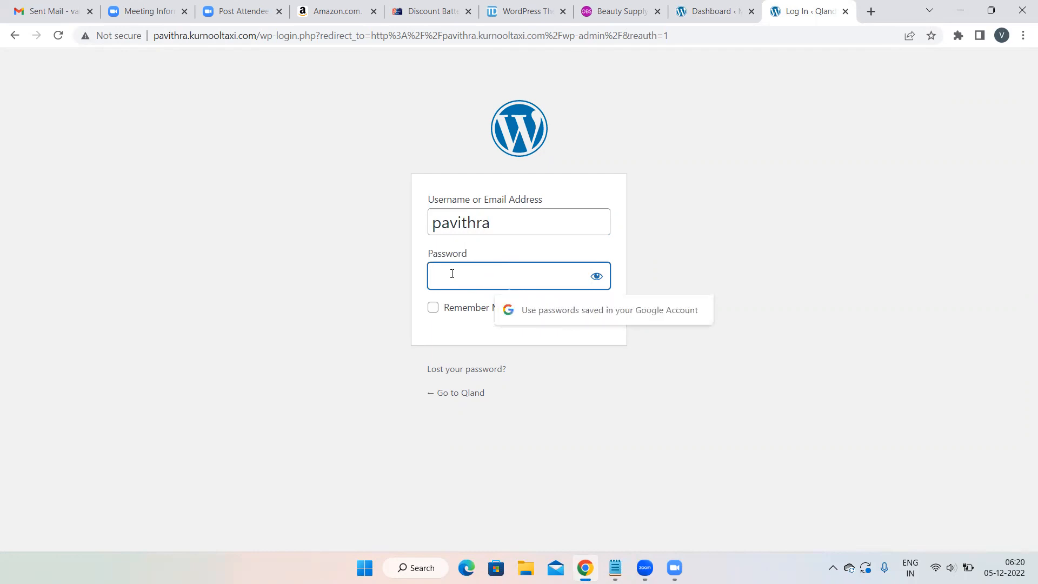
pyautogui.write('•••••••')
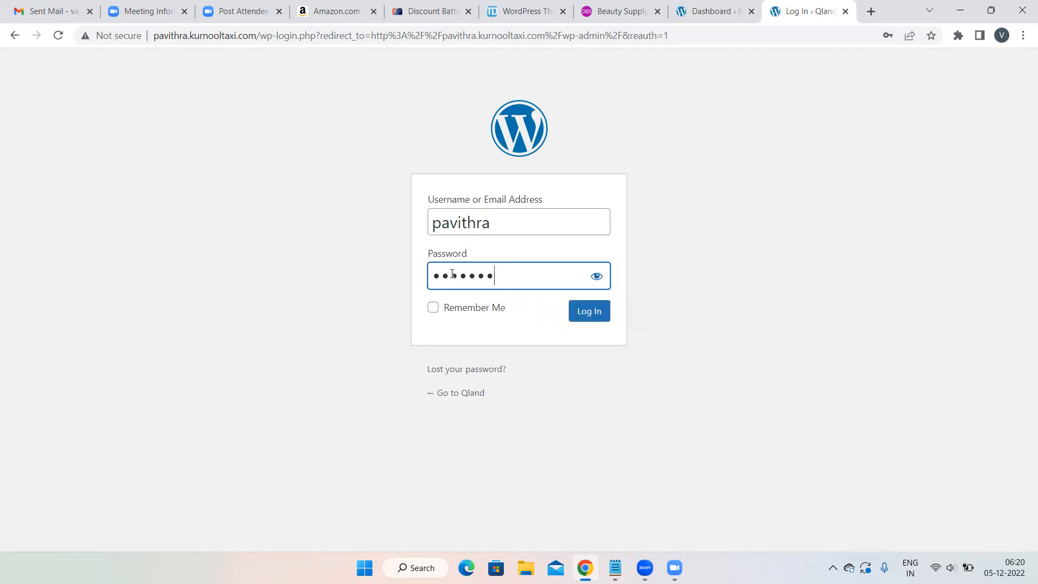
pyautogui.write('•••')
pyautogui.press('Return')
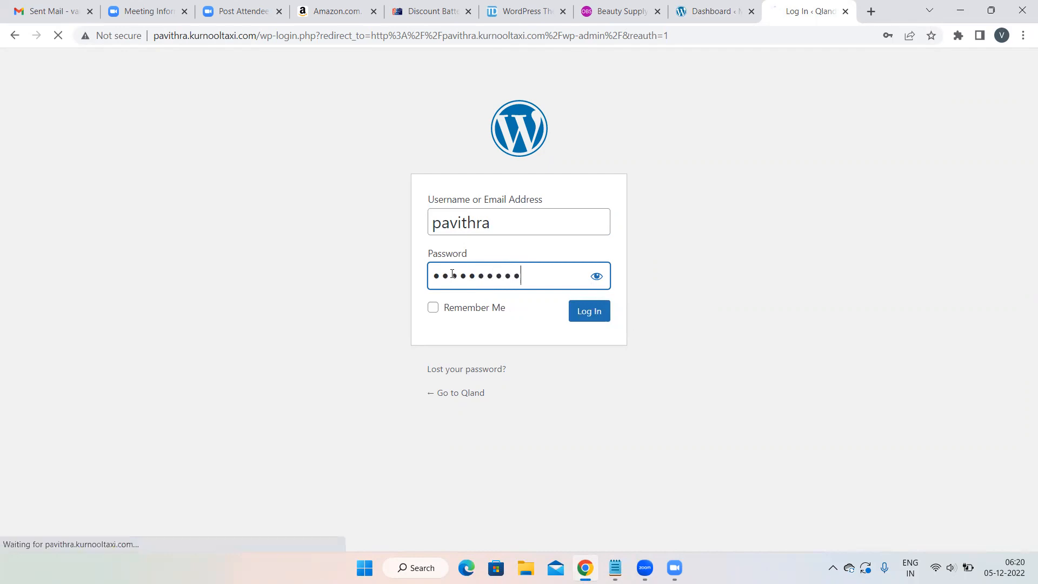
pyautogui.click(752, 11)
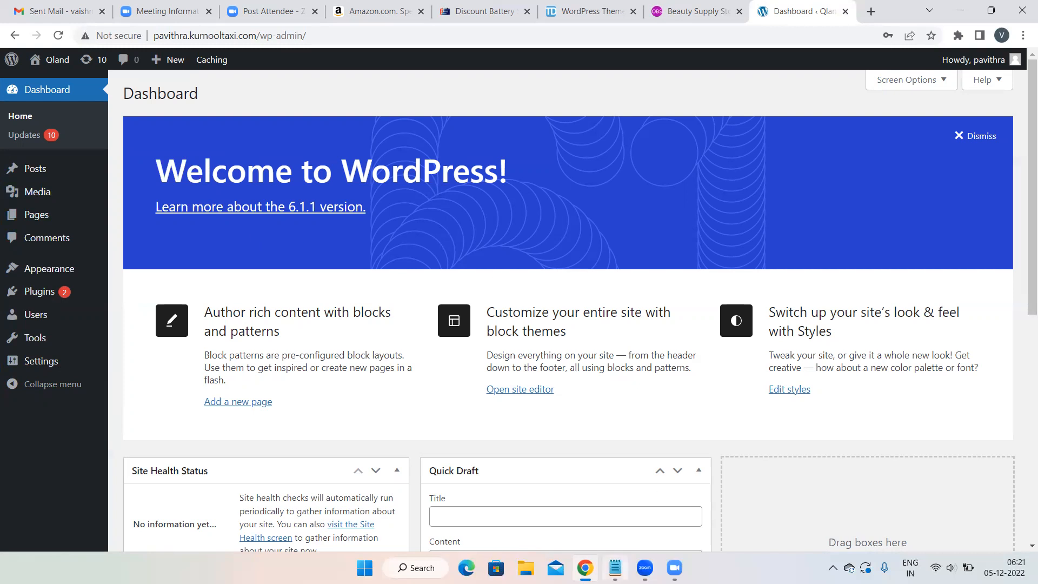
# Write '4 steps' and then 'pages' on new lines below the admin addresses
pyautogui.click(615, 568)
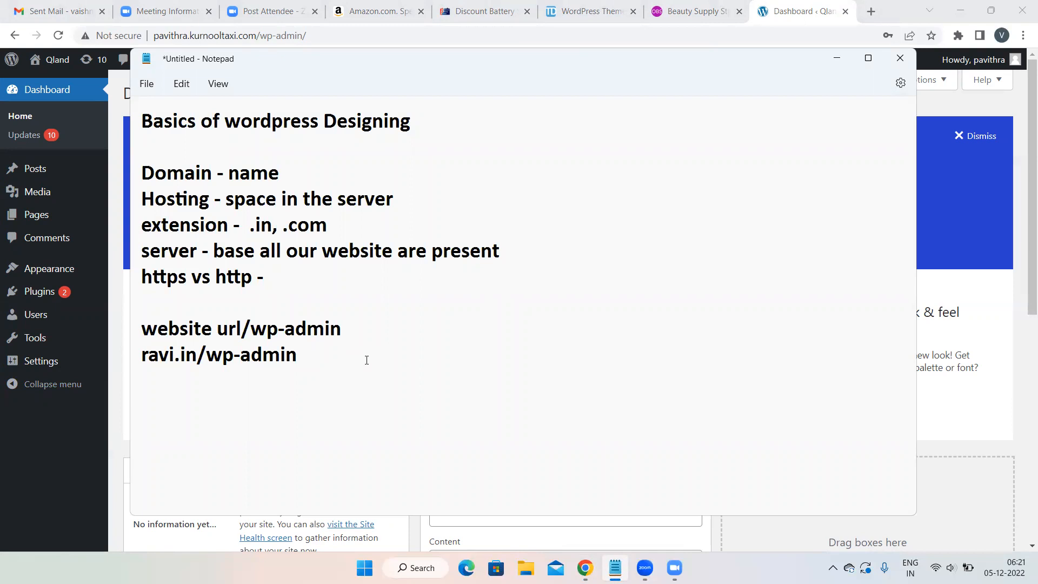
pyautogui.press('Return')
pyautogui.press('Return')
pyautogui.press('Return')
pyautogui.press('Return')
pyautogui.press('Return')
pyautogui.press('Return')
pyautogui.press('Return')
pyautogui.press('Return')
pyautogui.press('Return')
pyautogui.press('Return')
pyautogui.press('Return')
pyautogui.press('Return')
pyautogui.press('Return')
pyautogui.press('Return')
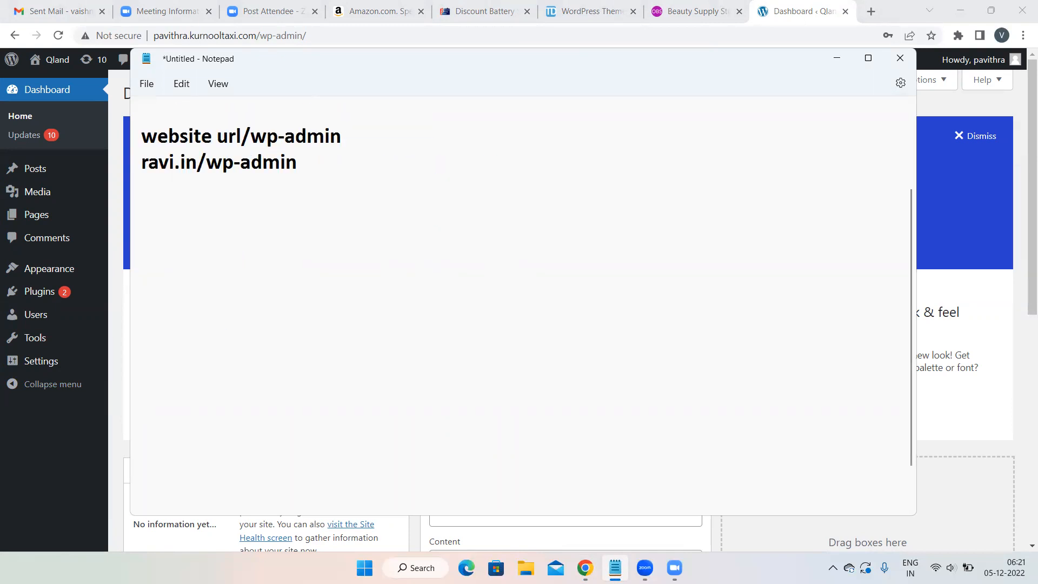
pyautogui.click(163, 216)
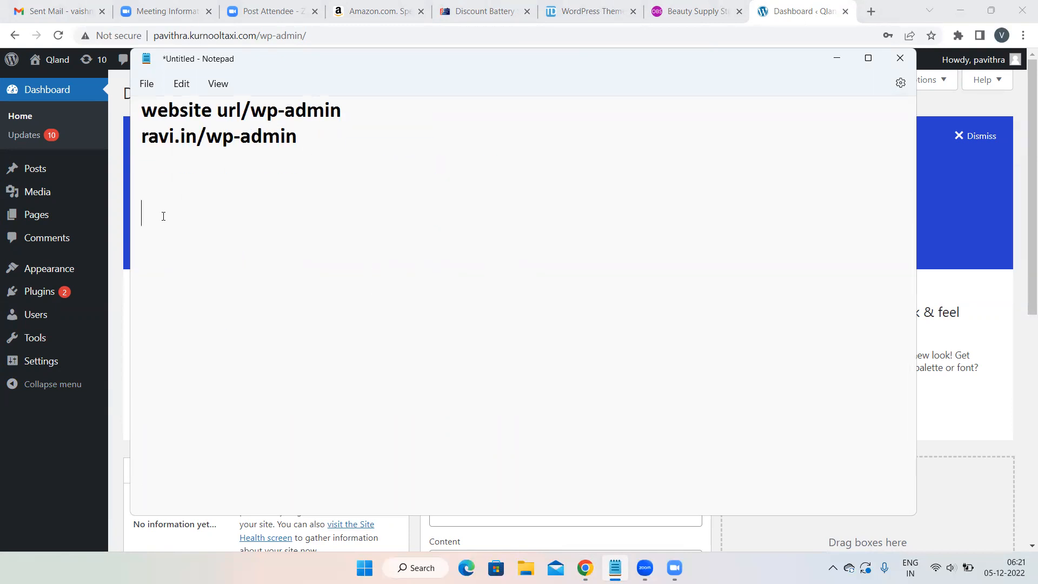
pyautogui.write('4 steps')
pyautogui.press('Return')
pyautogui.write('pages')
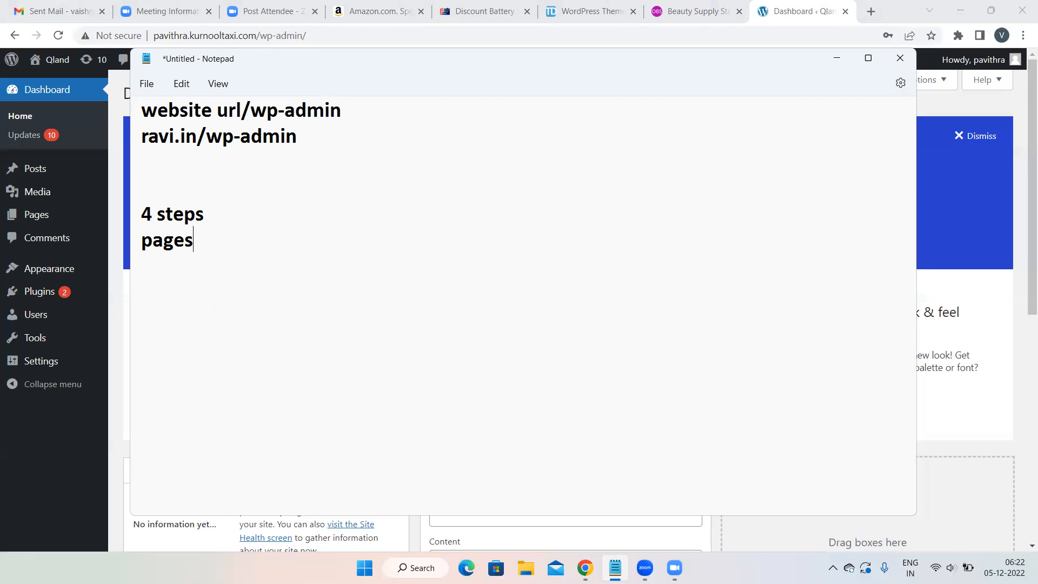
# Review the Discount Battery Store site, then the Order Beauty Supply homepage and its menu
pyautogui.click(470, 6)
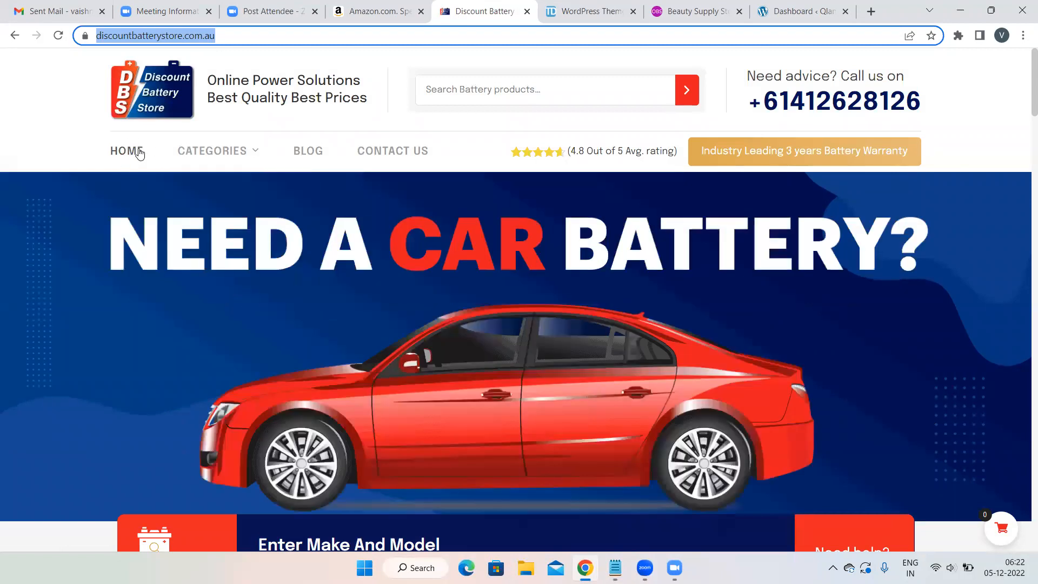
pyautogui.moveTo(226, 142)
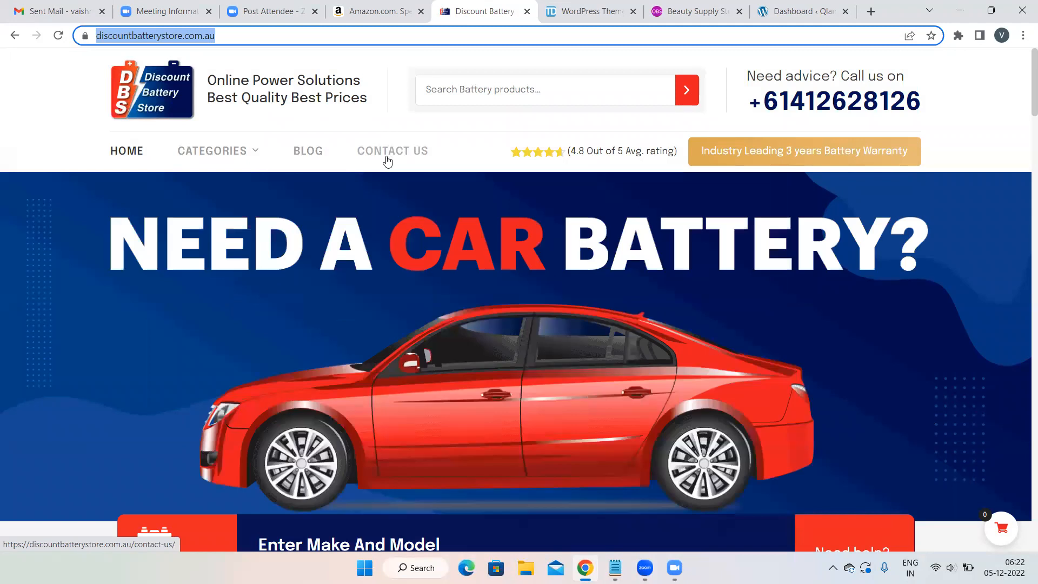
pyautogui.click(690, 7)
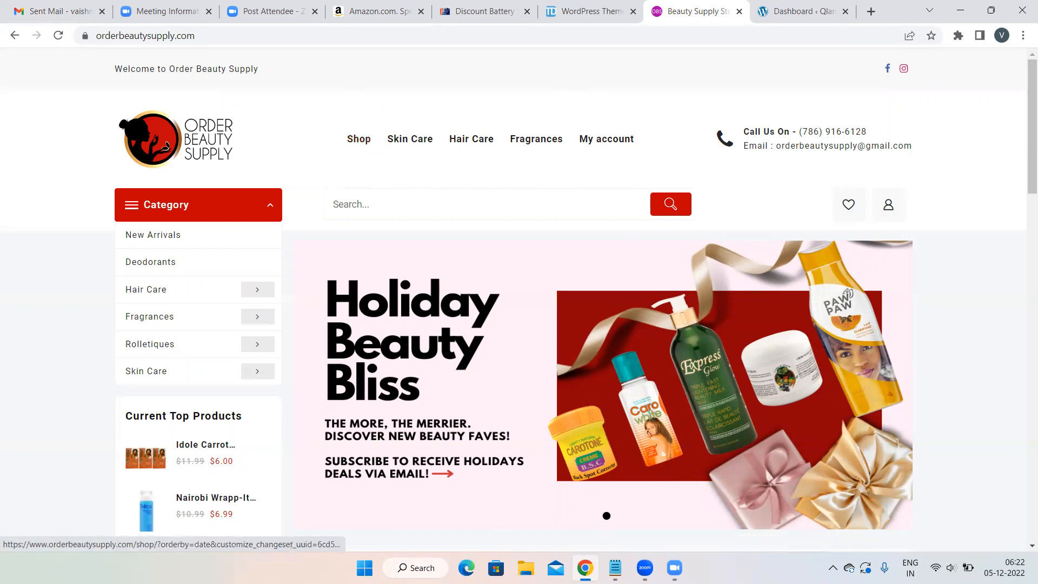
pyautogui.hotkey('alt', 'Tab')
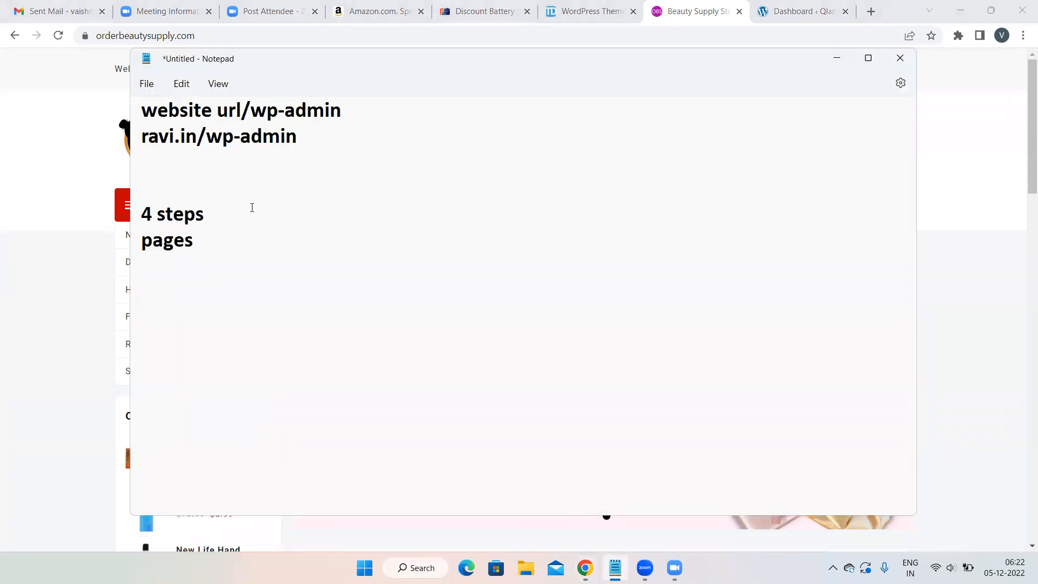
# Write the menu line 'Home About us Services' above the '4 steps' notes
pyautogui.press('Return')
pyautogui.press('Return')
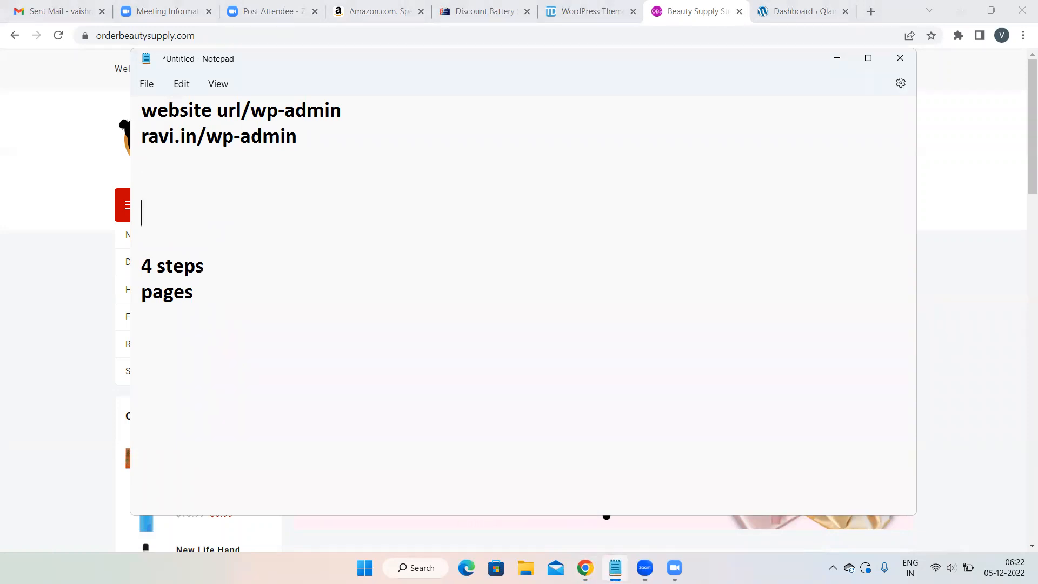
pyautogui.write('Home  About us    S')
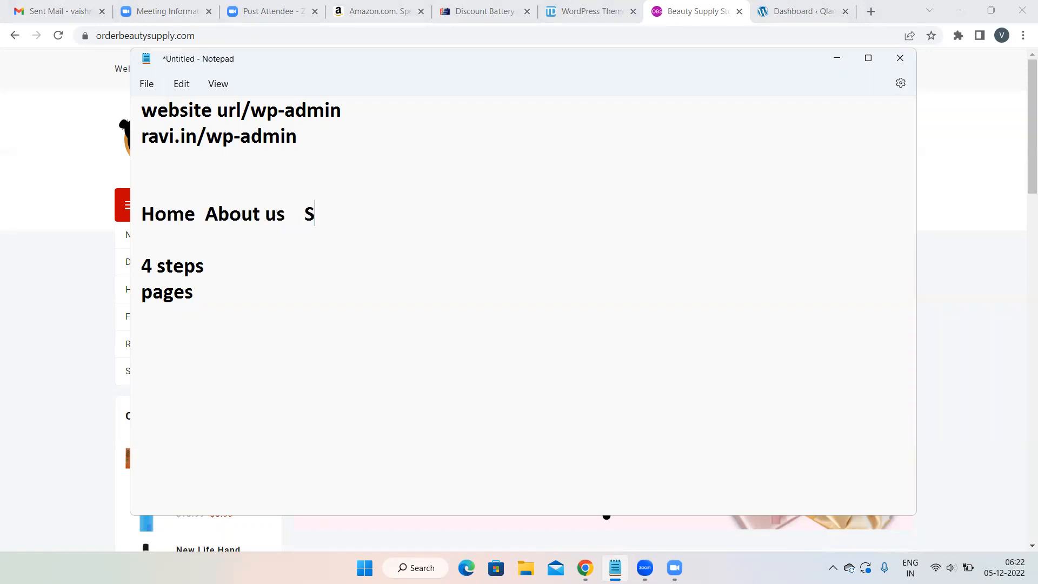
pyautogui.write('ervices')
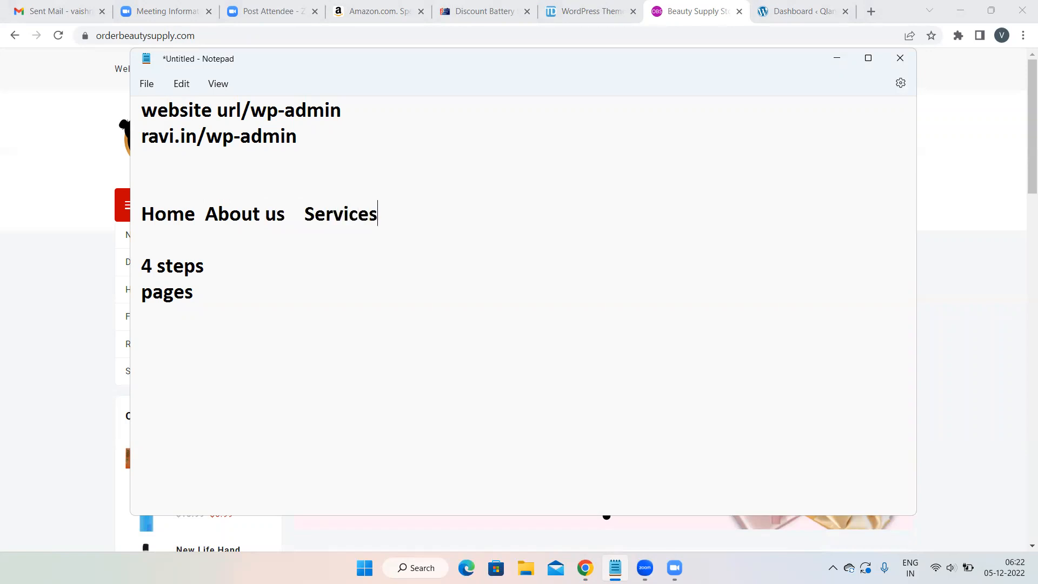
pyautogui.press('Return')
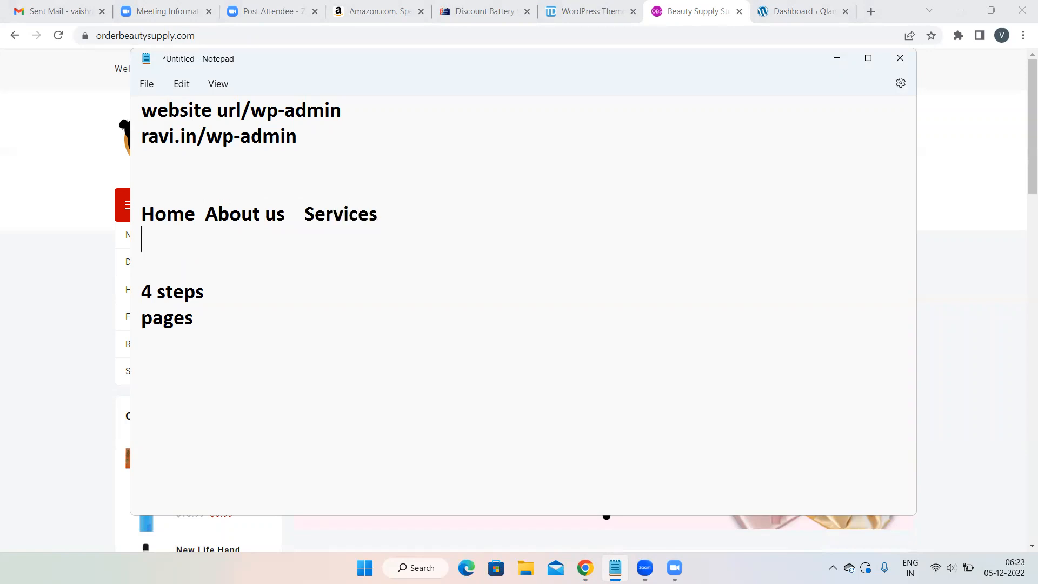
pyautogui.click(486, 11)
# Look over the Discount Battery store's CATEGORIES dropdown, then bring the Notepad notes back
pyautogui.moveTo(200, 155)
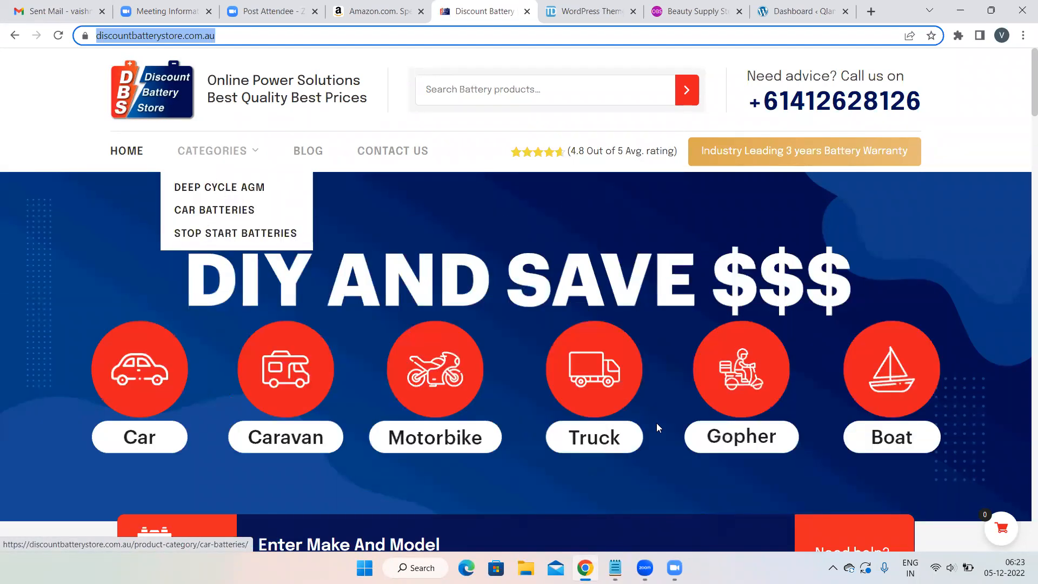
pyautogui.click(615, 567)
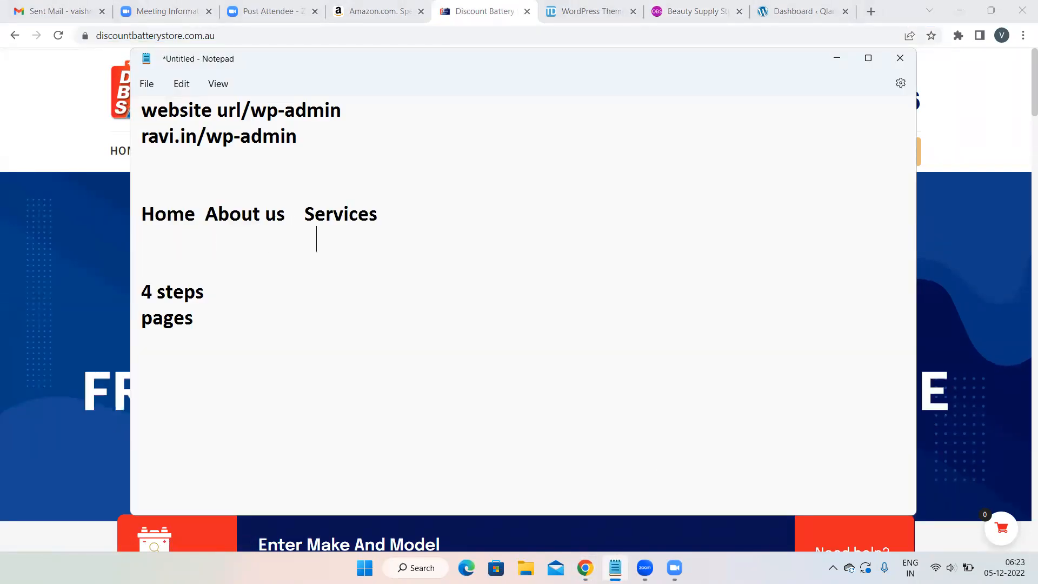
# List SEO, Google Ads and Website Designing under Services, and add 'contact us' to the menu line
pyautogui.write('SEO')
pyautogui.press('Return')
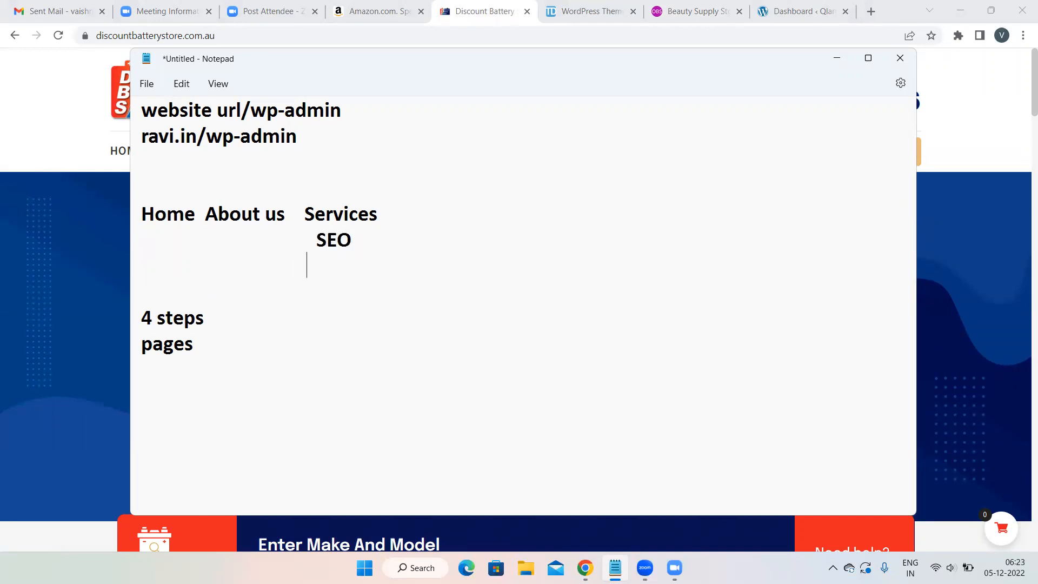
pyautogui.write('Googlw')
pyautogui.press('BackSpace')
pyautogui.write('e Ads')
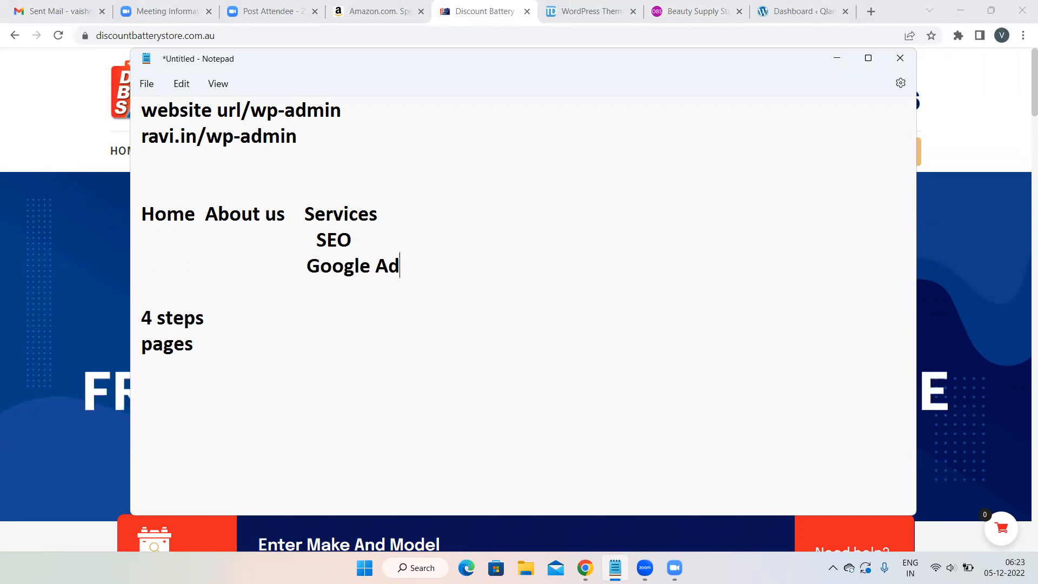
pyautogui.press('Return')
pyautogui.write('We')
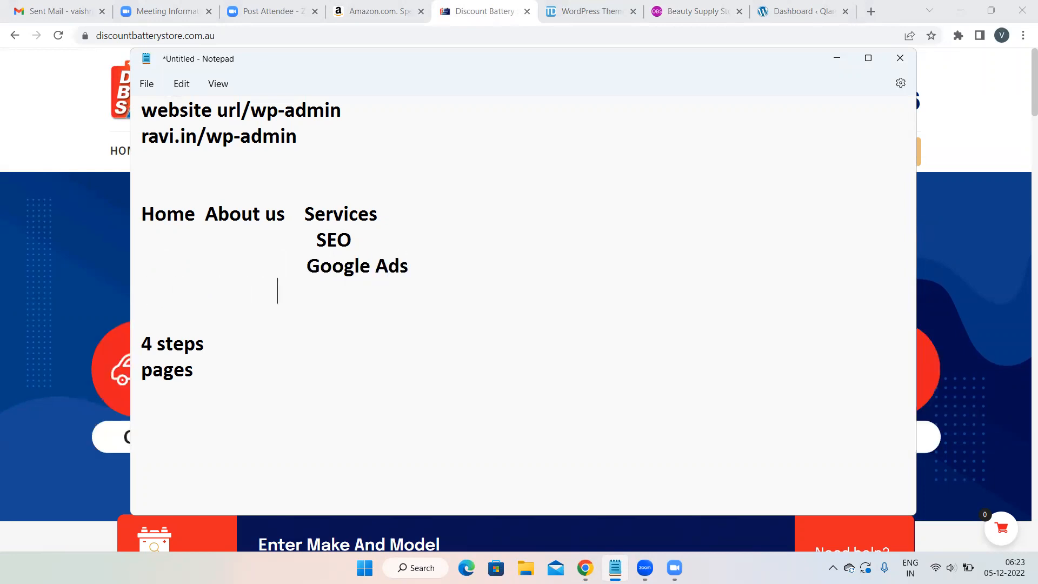
pyautogui.write('bsi')
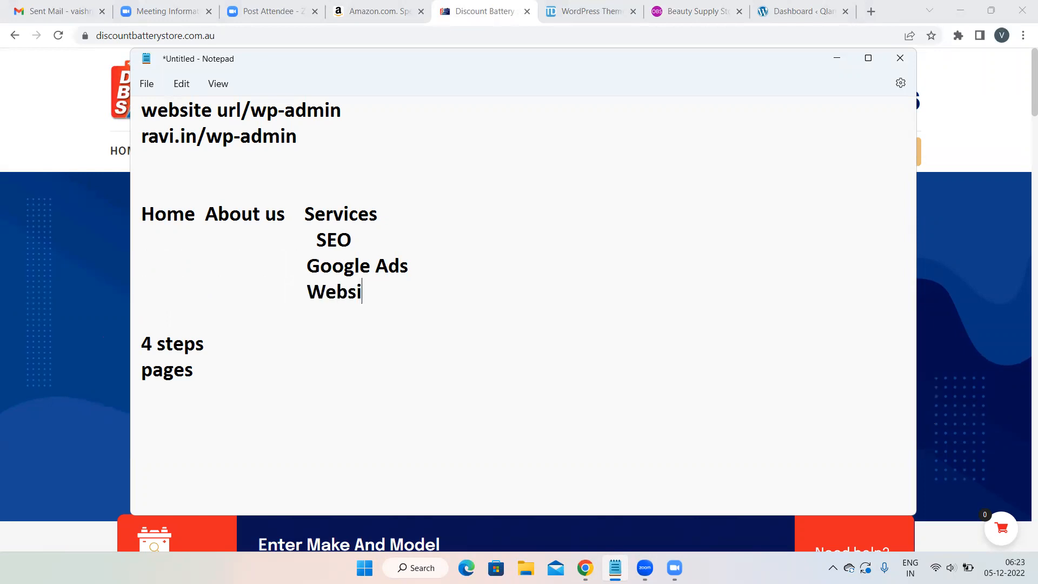
pyautogui.write('te Designing')
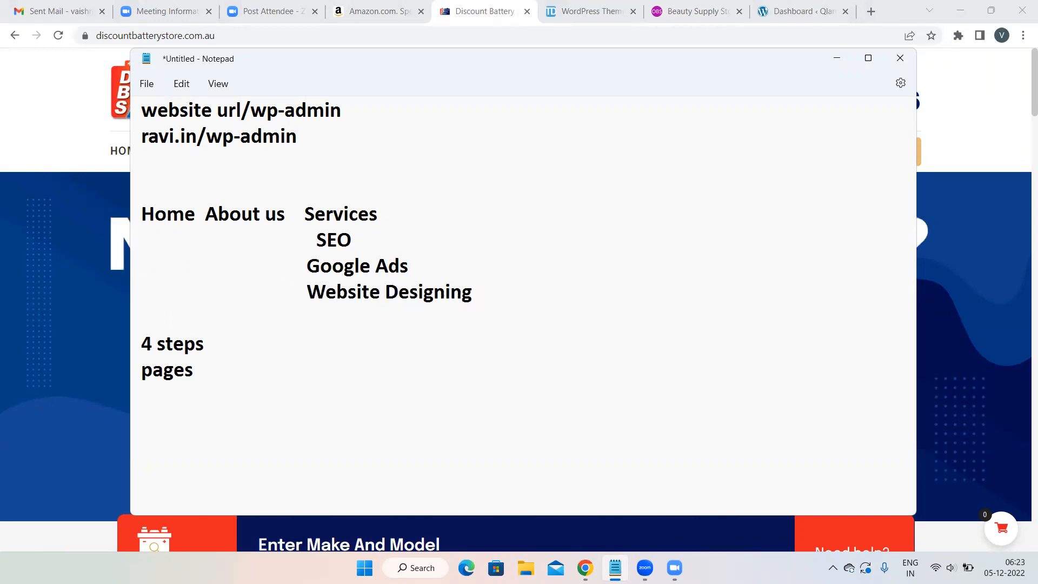
pyautogui.click(443, 209)
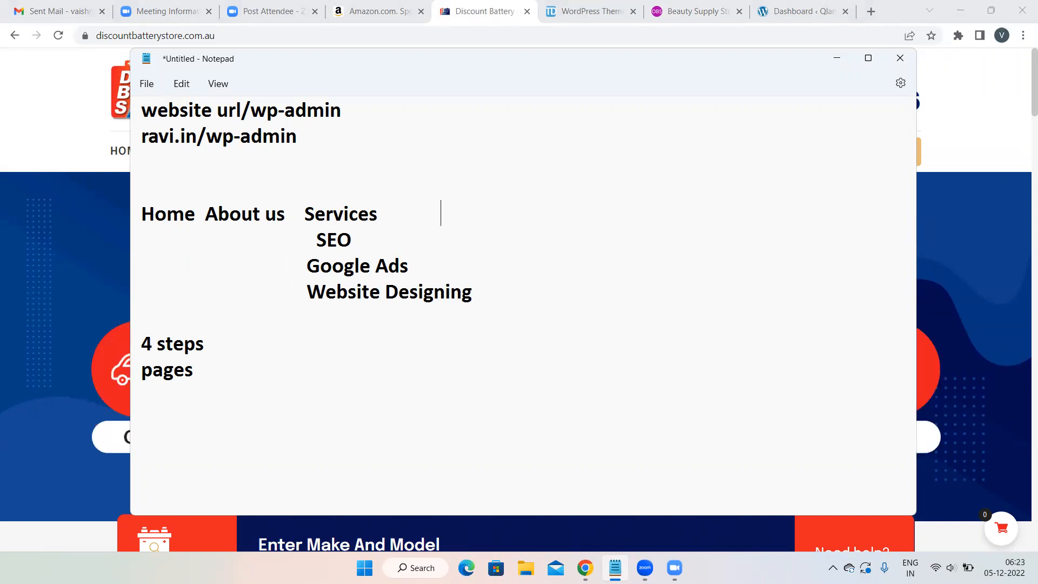
pyautogui.write('cont')
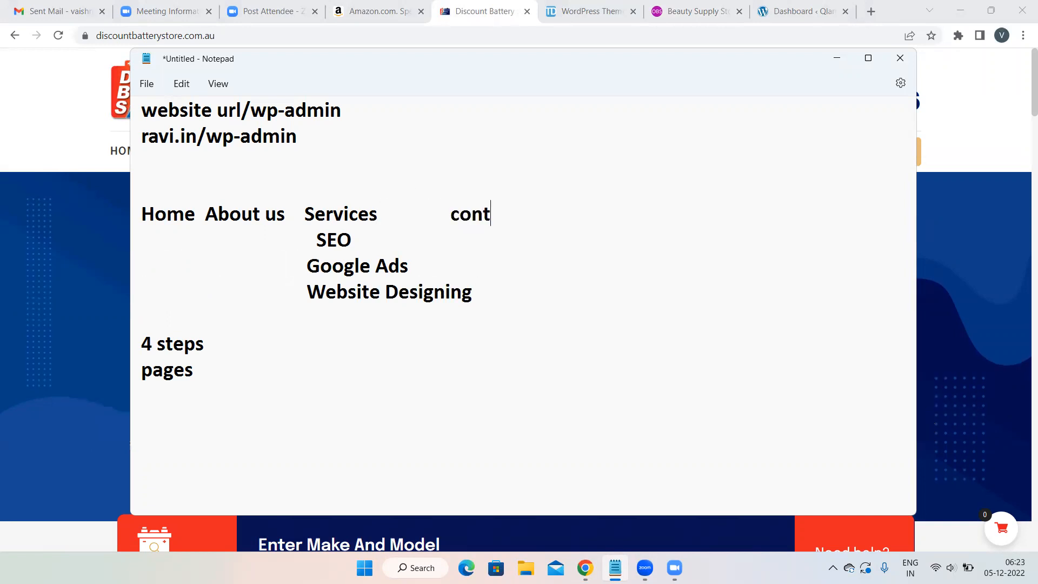
pyautogui.write('act us')
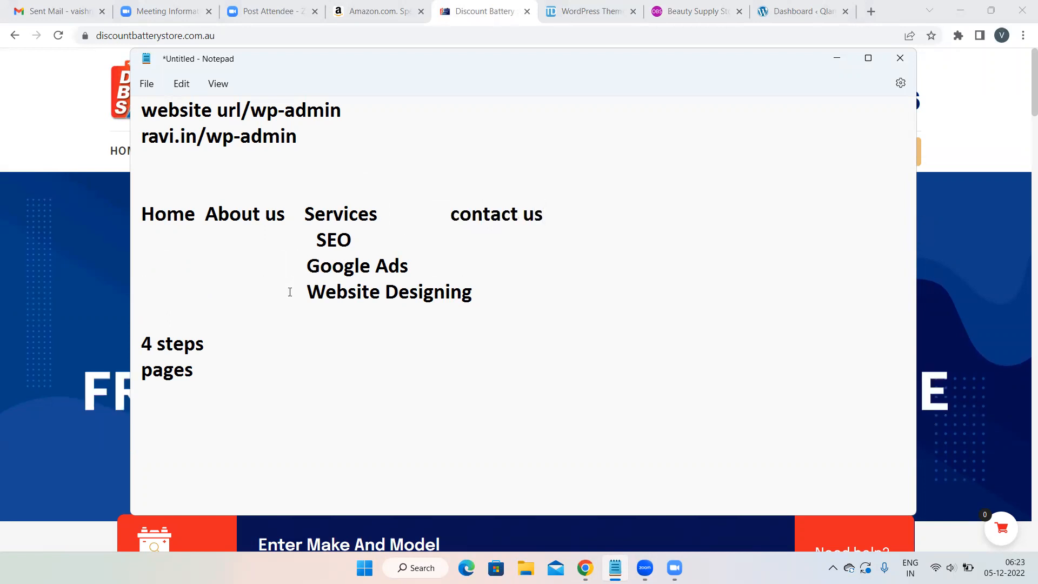
# Select the word 'pages' in the notes as the next task, then switch to the WordPress dashboard
pyautogui.moveTo(195, 370); pyautogui.dragTo(145, 371)
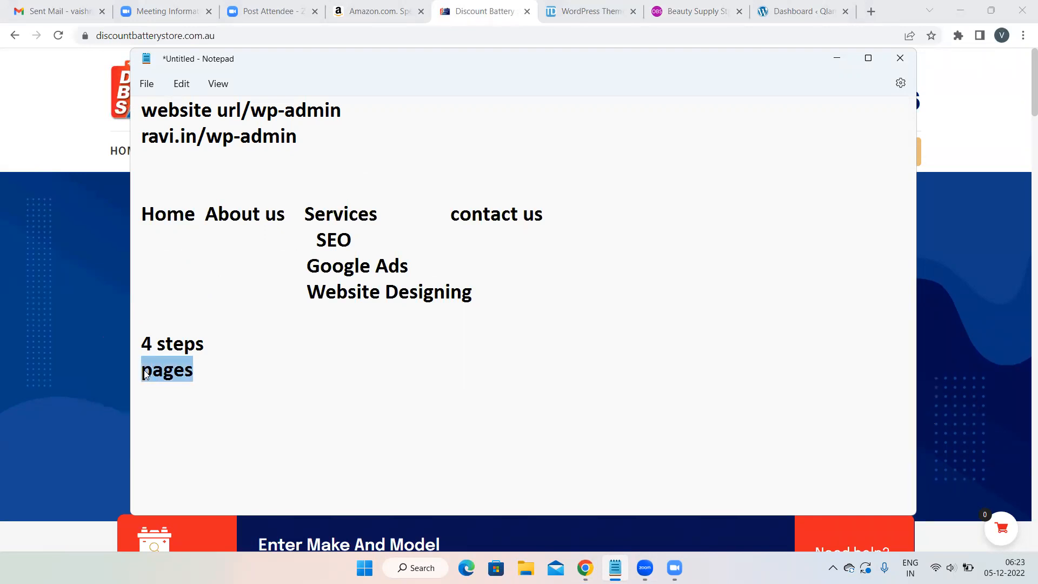
pyautogui.click(798, 7)
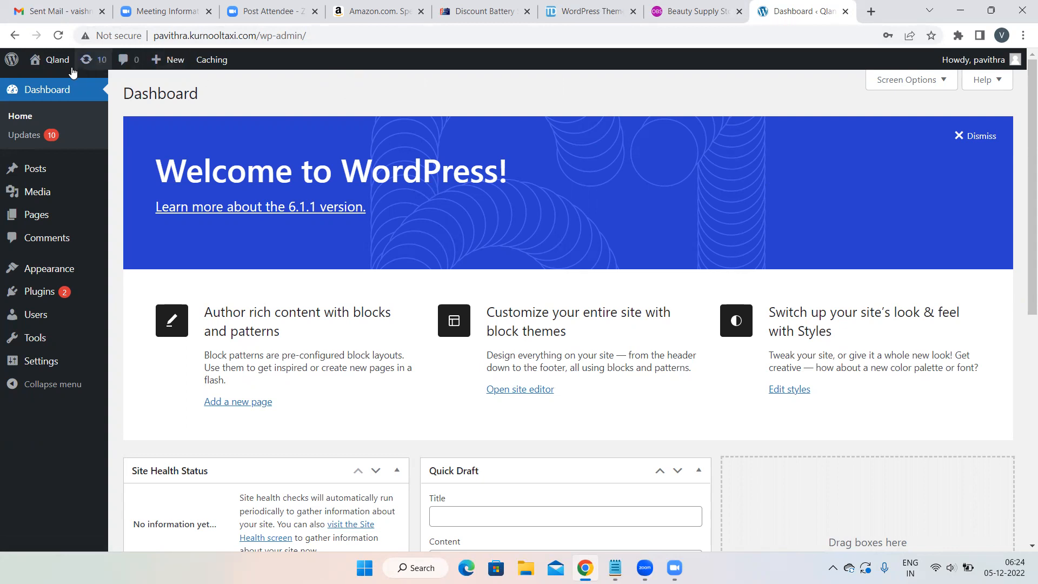
pyautogui.moveTo(50, 68)
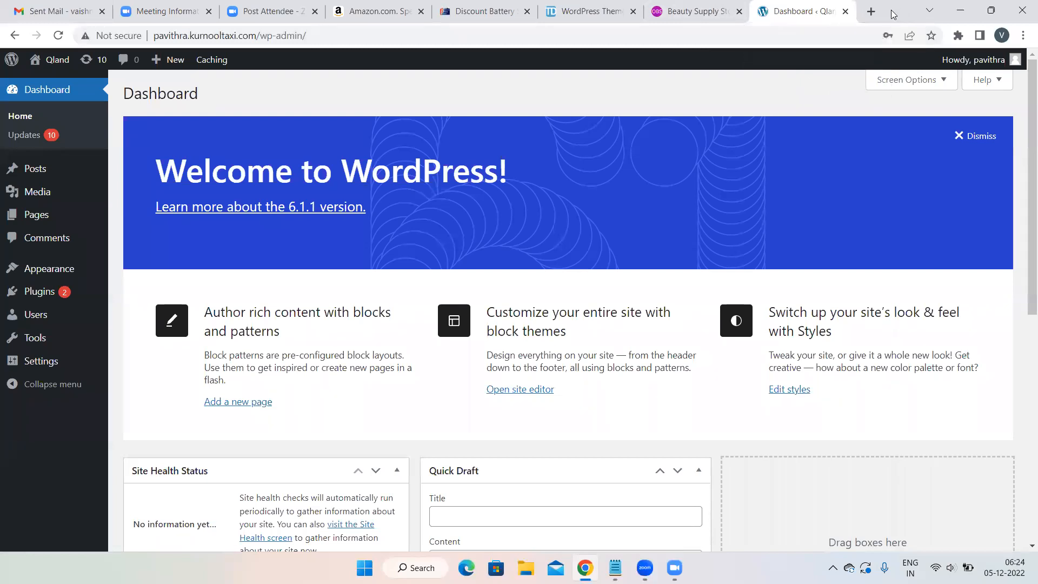
pyautogui.click(870, 11)
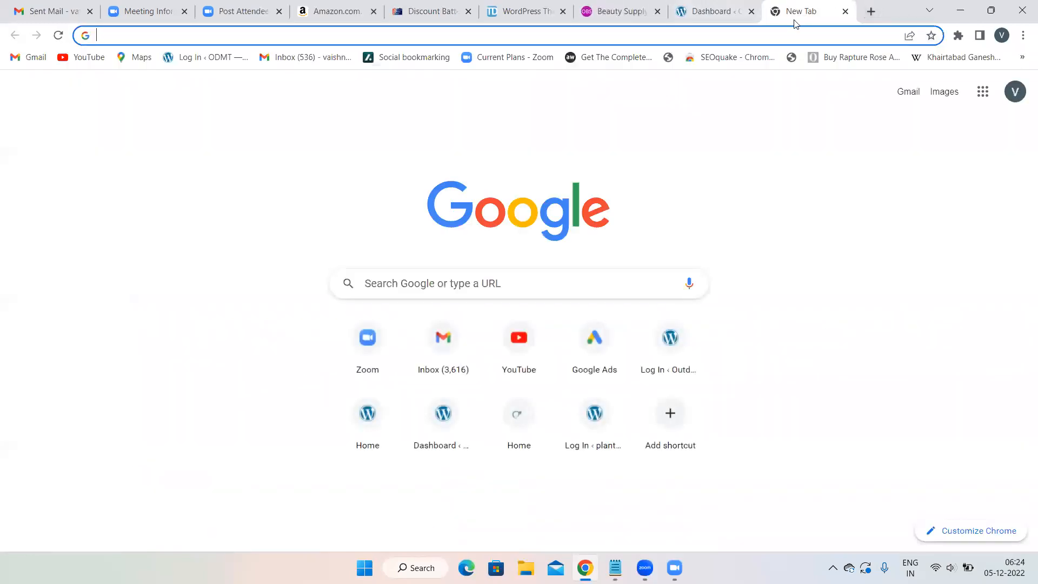
pyautogui.click(846, 11)
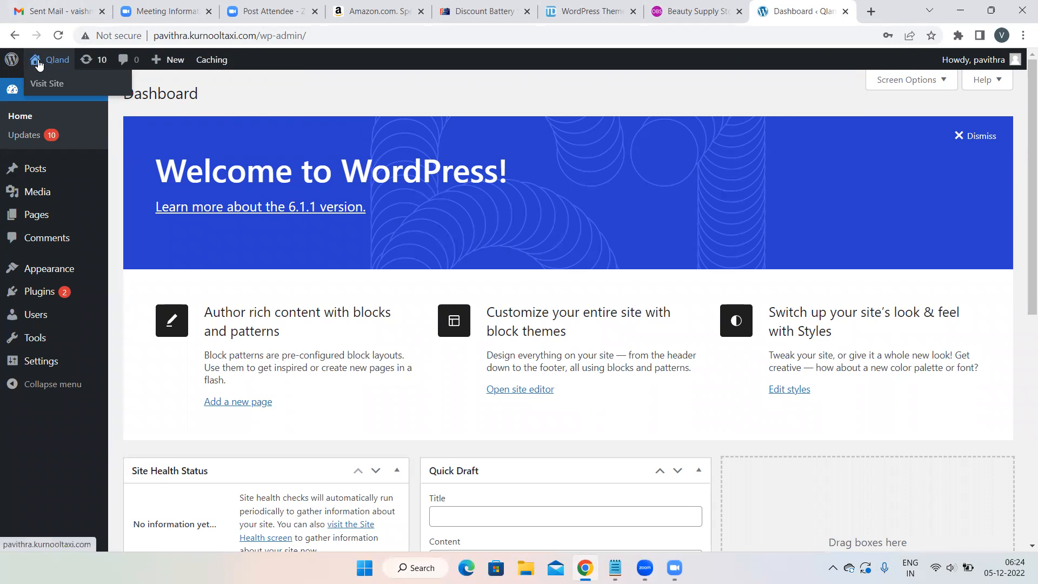
# Open the Qland site link in a new tab and view its front page
pyautogui.rightClick(38, 64)
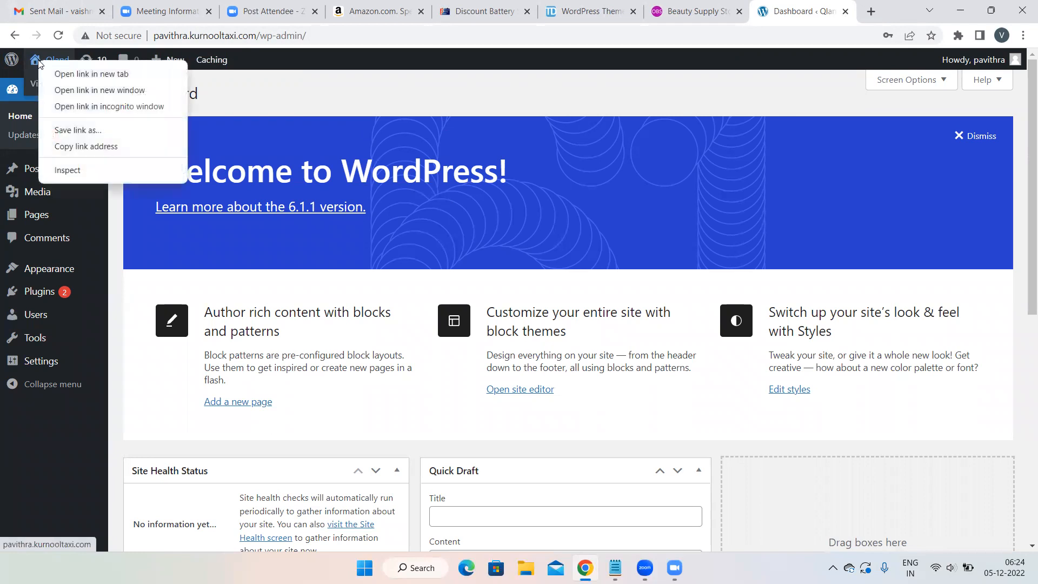
pyautogui.click(95, 73)
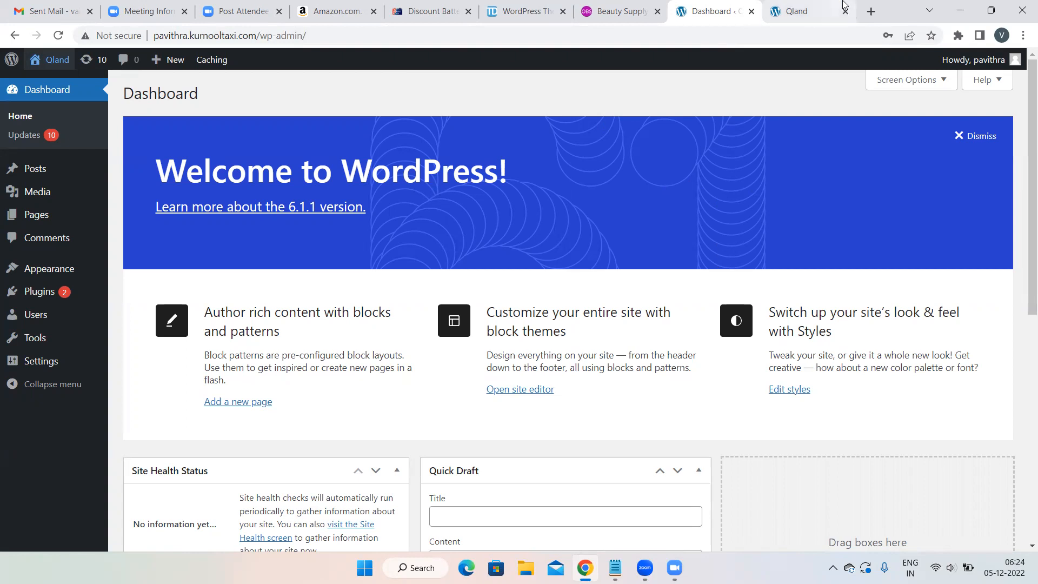
pyautogui.click(796, 11)
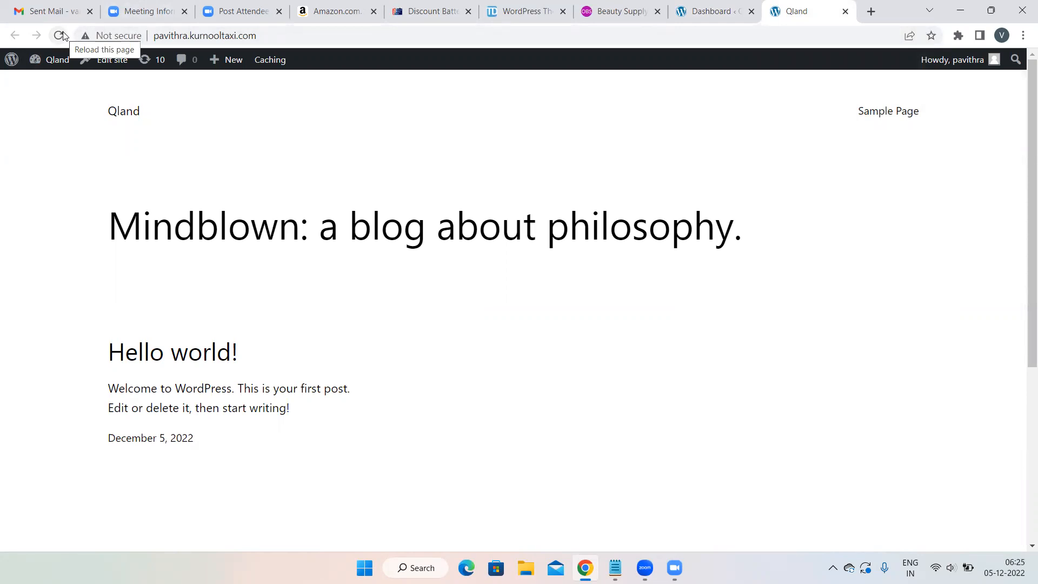
pyautogui.click(712, 11)
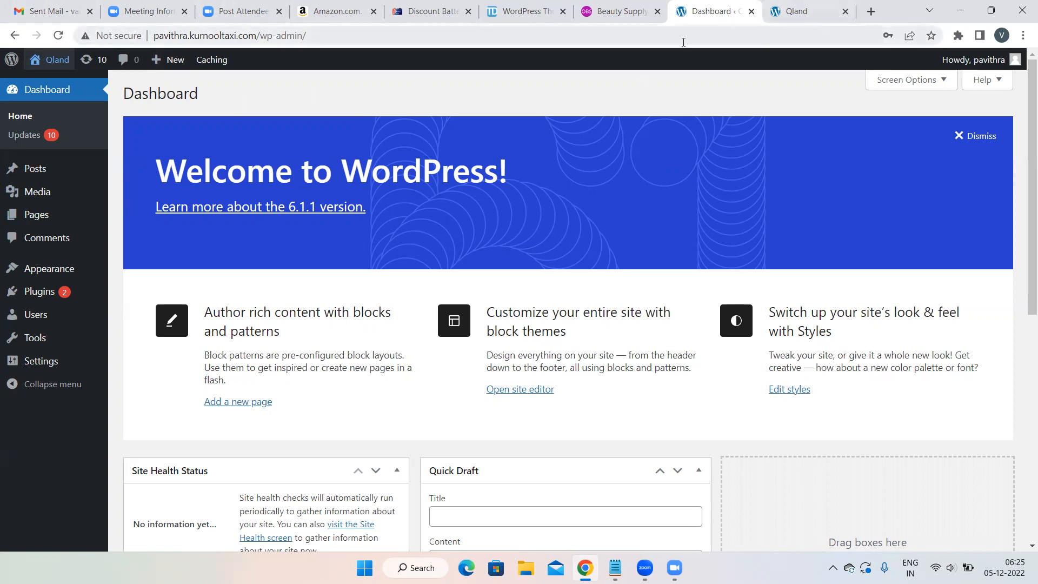
# Compare the Qland front page with the Beauty Supply reference and the notes, ending on the dashboard
pyautogui.click(824, 11)
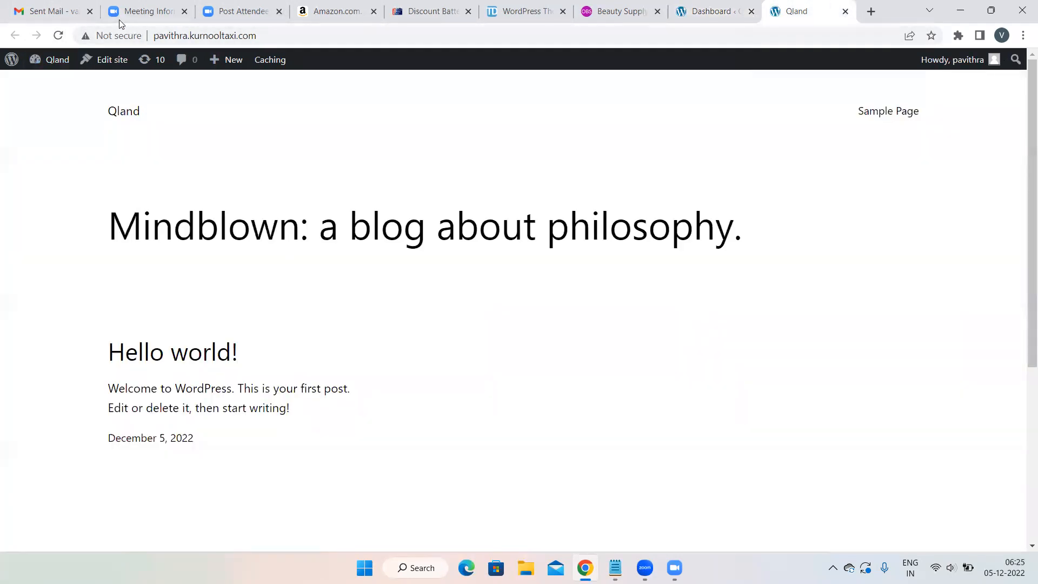
pyautogui.click(710, 6)
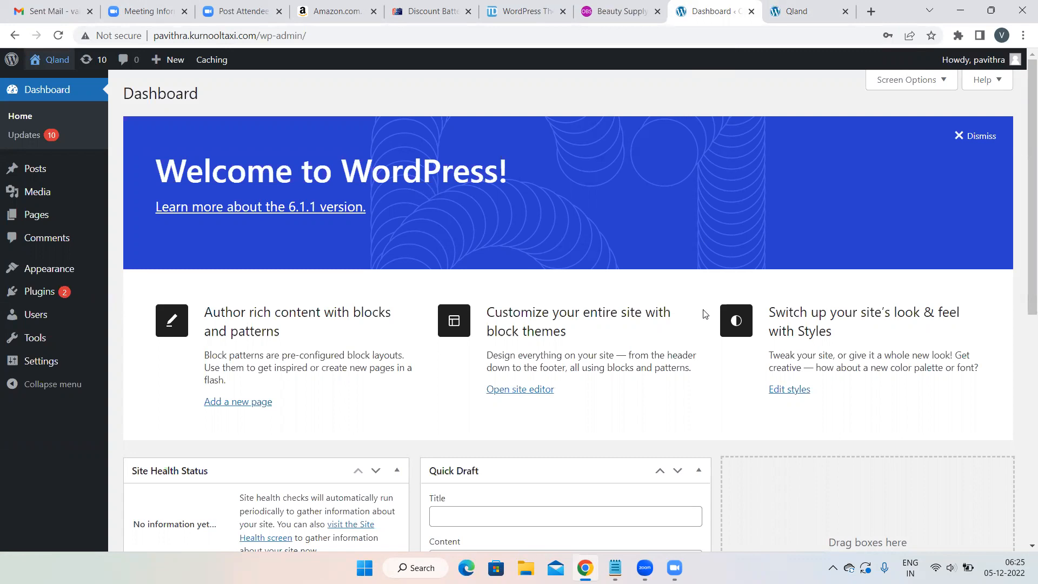
pyautogui.click(617, 11)
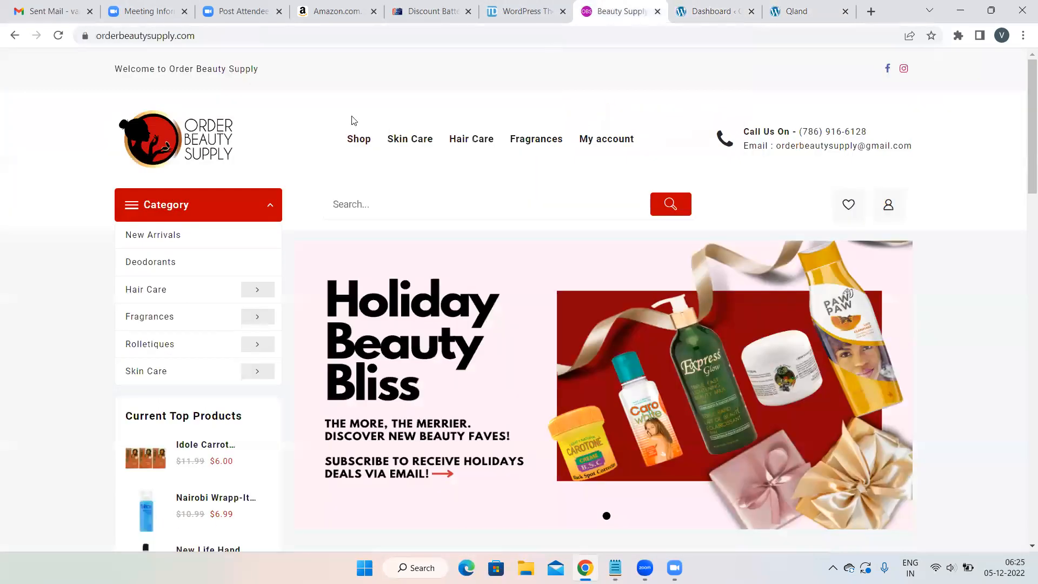
pyautogui.click(791, 8)
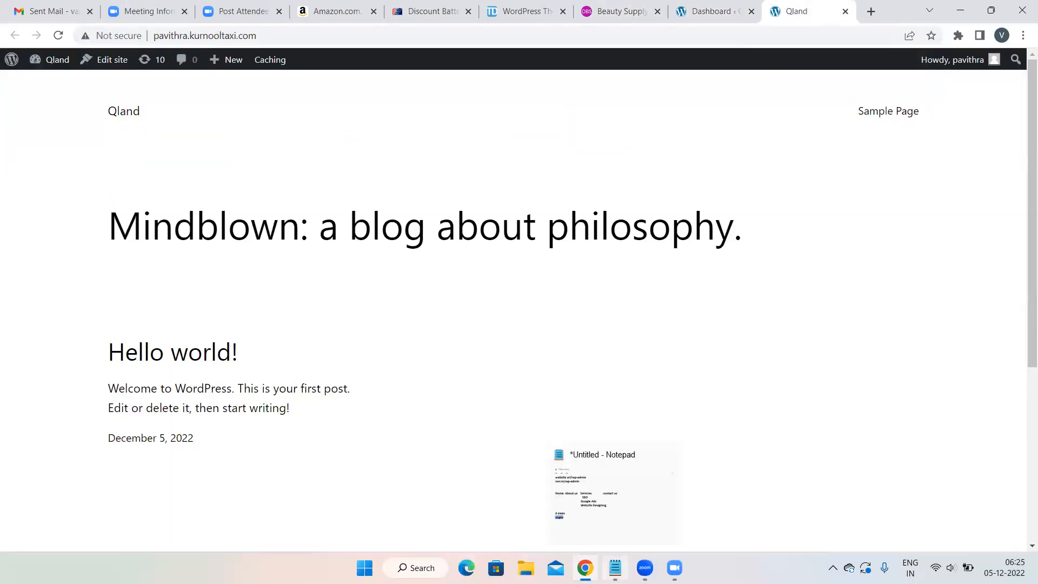
pyautogui.click(615, 568)
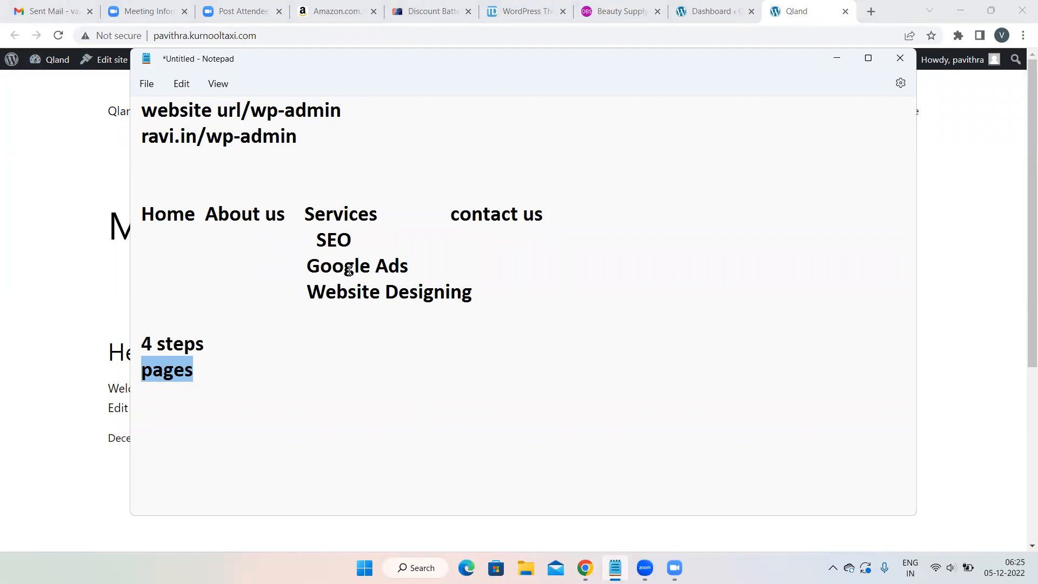
pyautogui.click(720, 5)
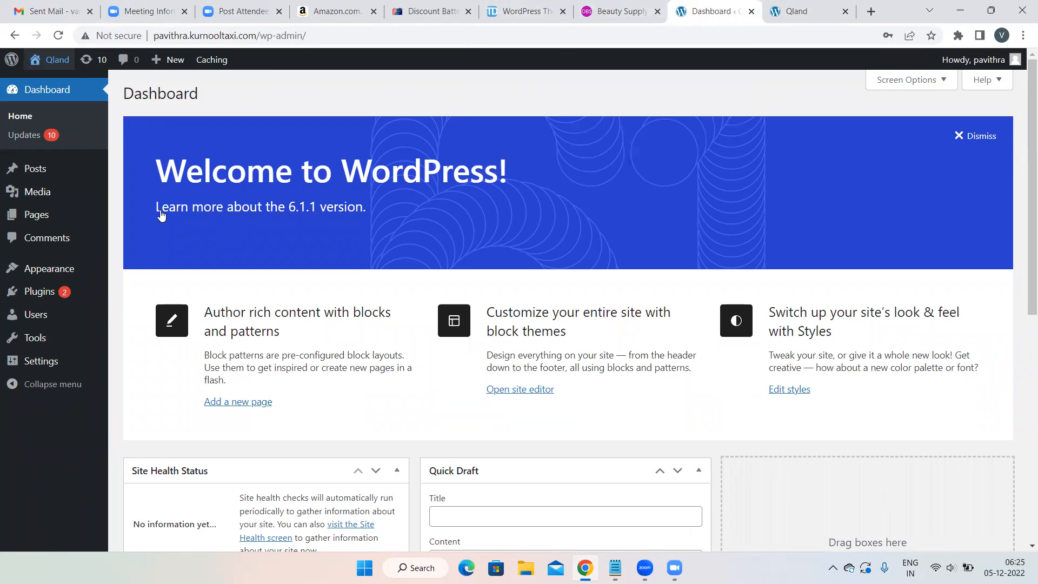
# Open the All Pages list, which shows Privacy Policy and Sample Page
pyautogui.moveTo(46, 225)
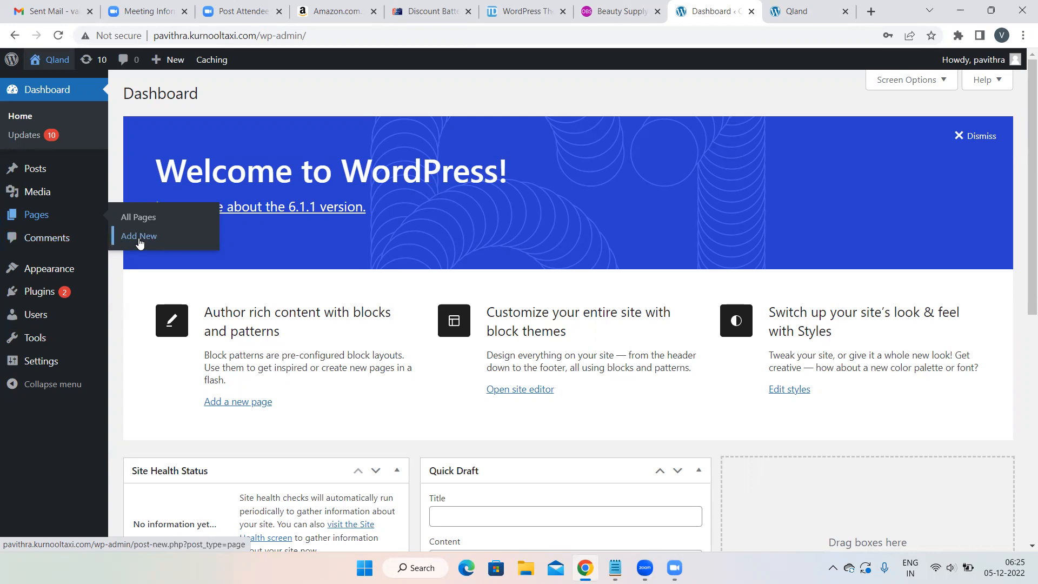
pyautogui.click(25, 216)
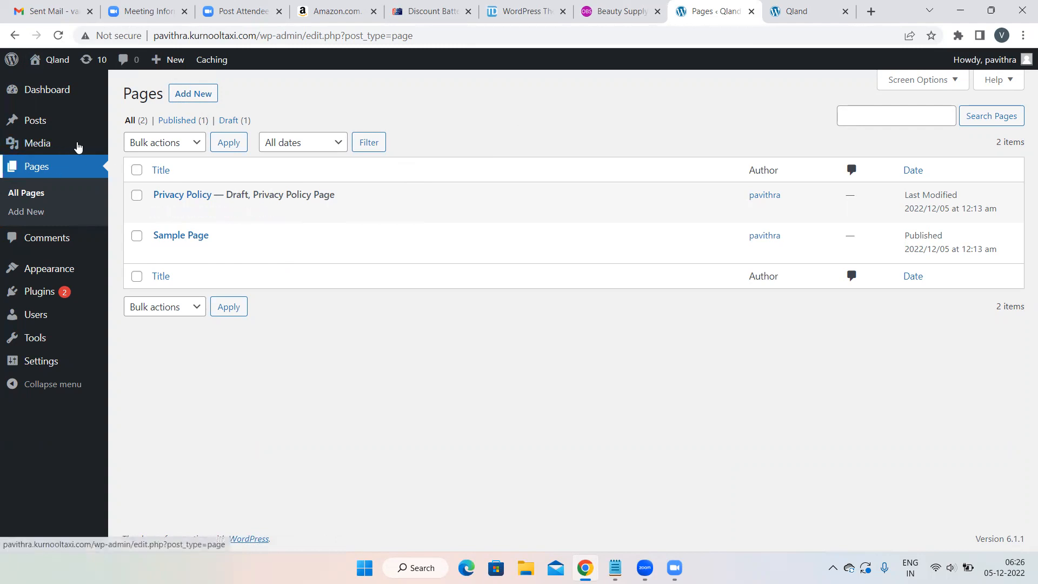
# Start a blank page in the block editor with Add New on the Pages screen
pyautogui.click(197, 96)
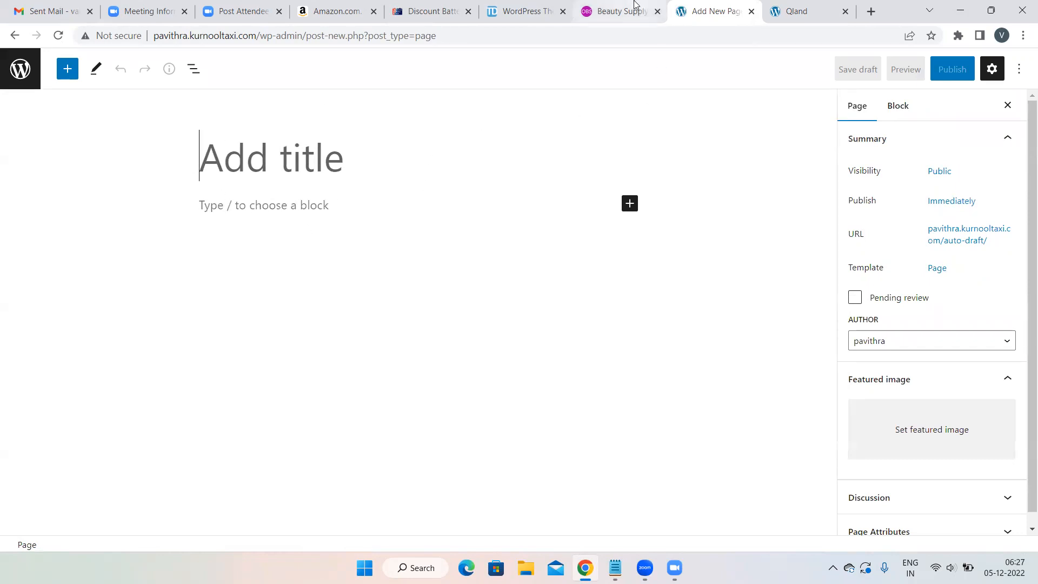
# Check the Beauty Supply reference site, then title the new page 'Home'
pyautogui.click(622, 11)
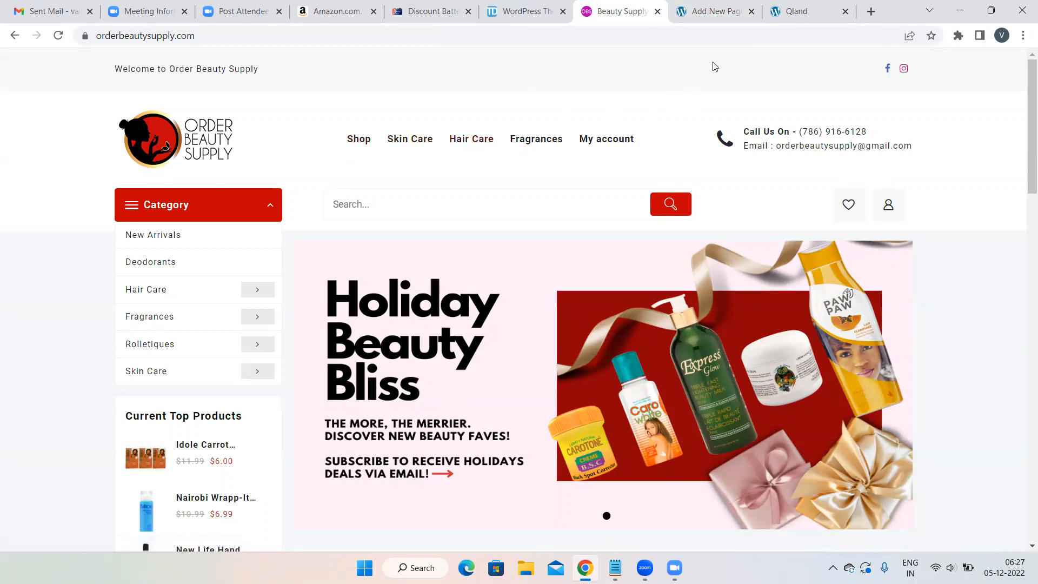
pyautogui.click(708, 11)
pyautogui.click(290, 163)
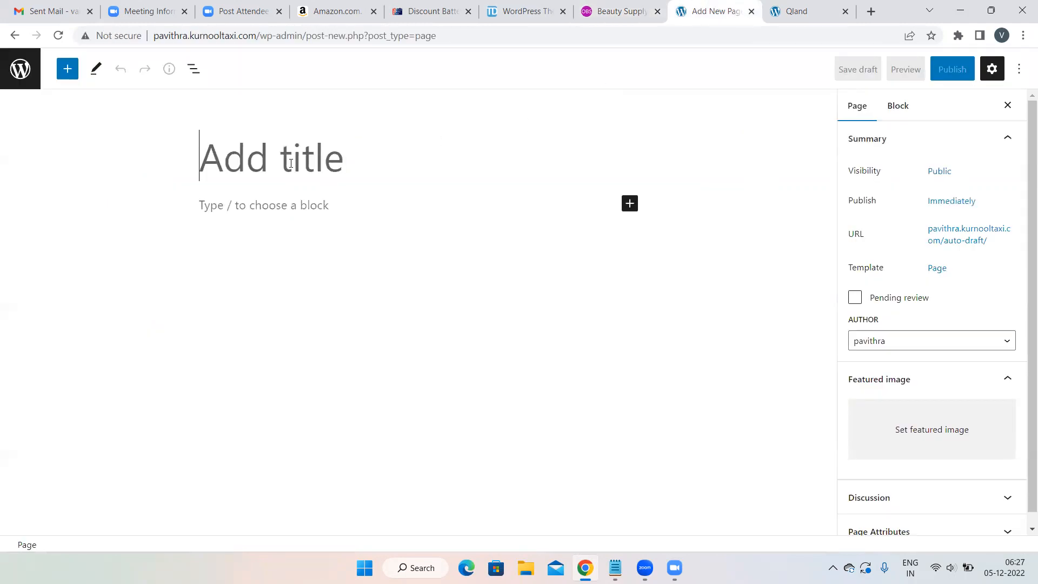
pyautogui.write('Home')
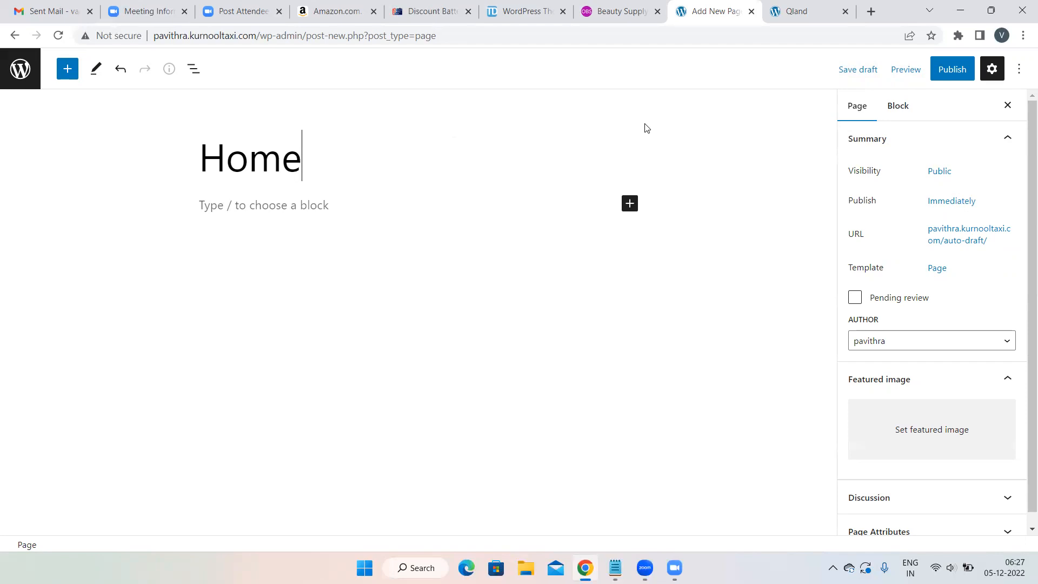
# Publish the 'Home' page and go back to the Pages list
pyautogui.click(956, 71)
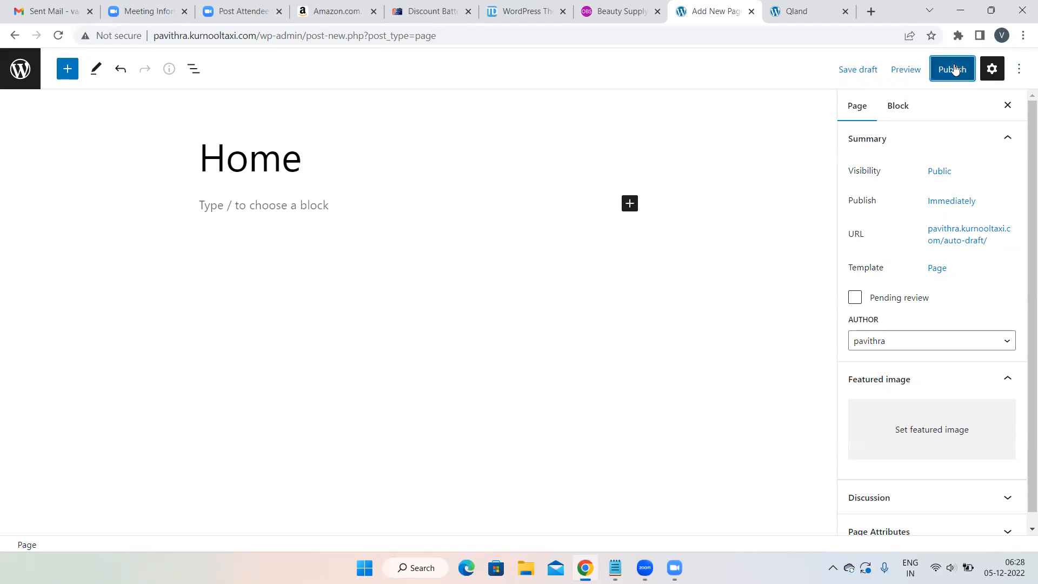
pyautogui.click(900, 70)
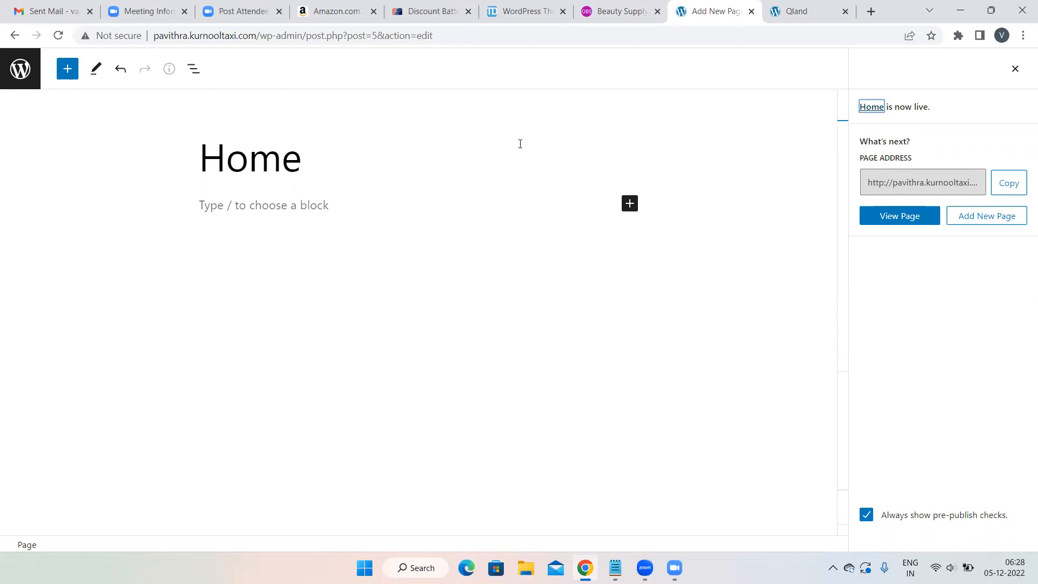
pyautogui.click(19, 73)
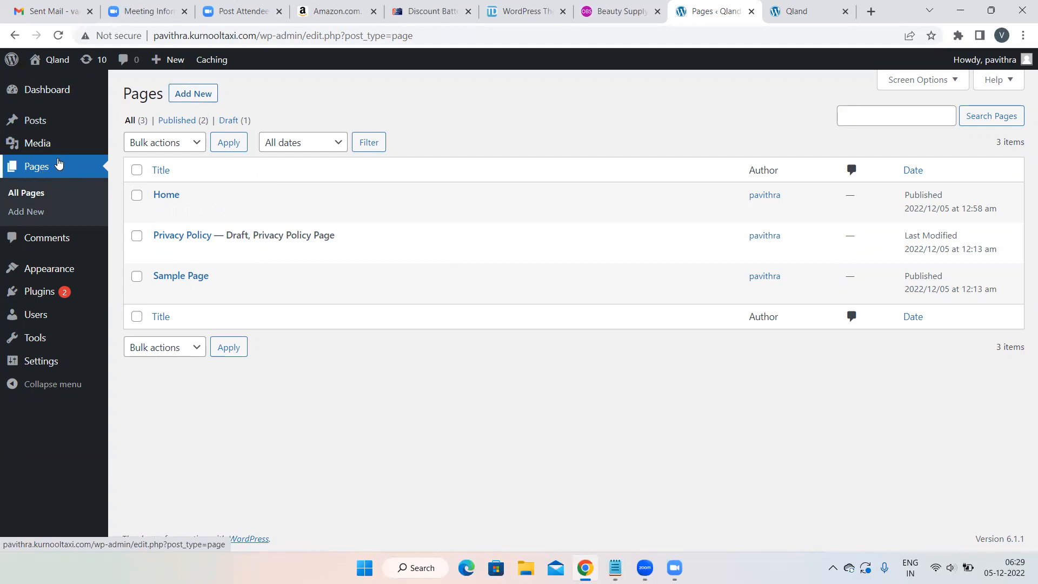
# Create and publish pages titled 'About Us' and 'Services'
pyautogui.click(191, 94)
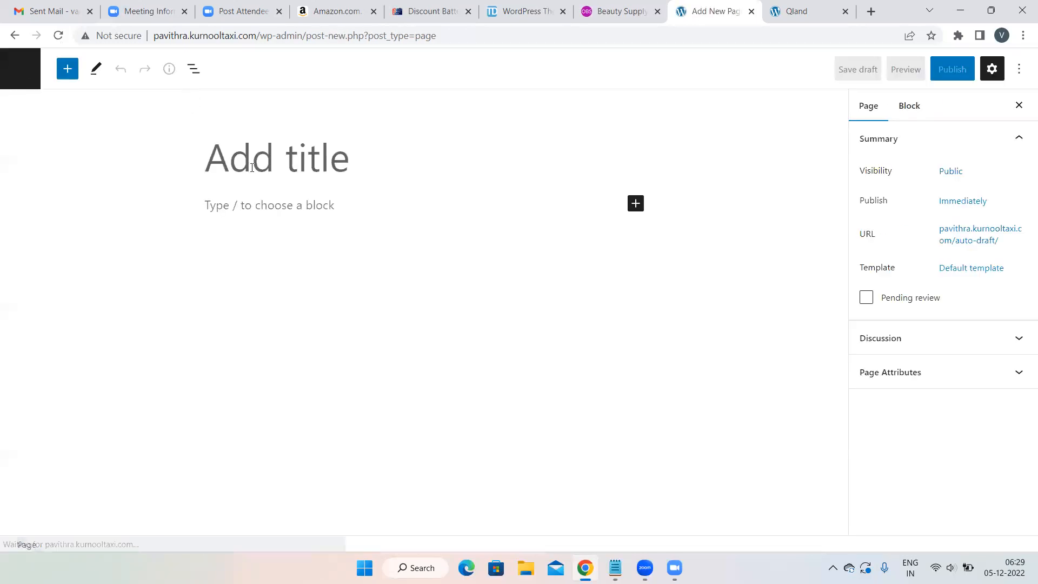
pyautogui.write('About')
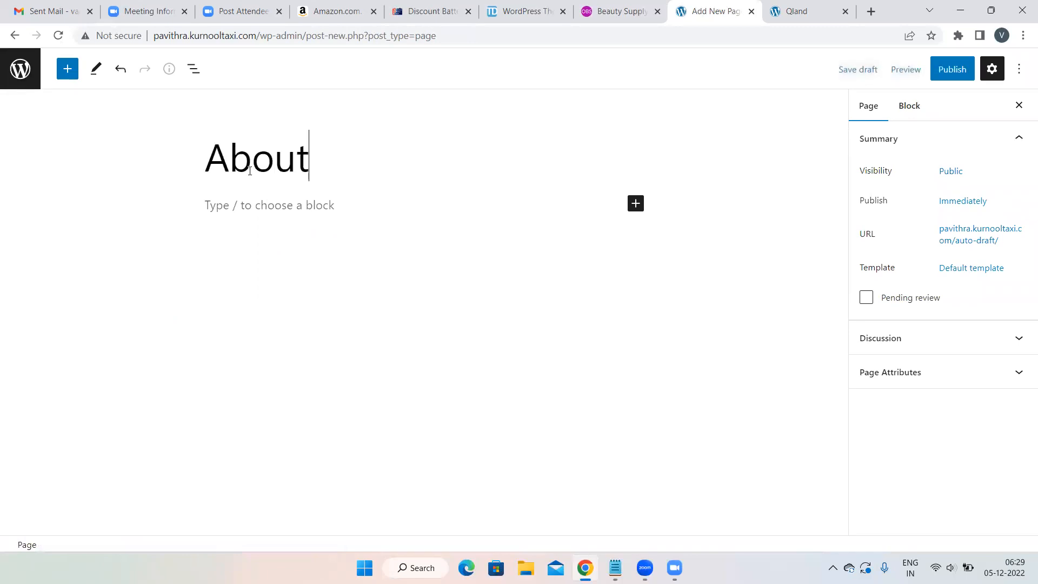
pyautogui.write(' Us')
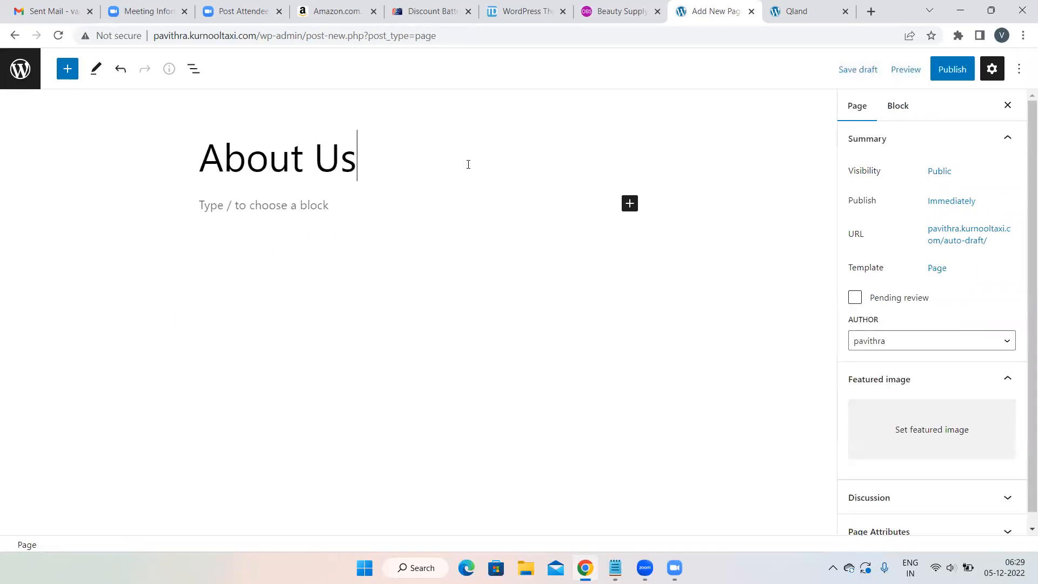
pyautogui.click(956, 77)
pyautogui.click(906, 76)
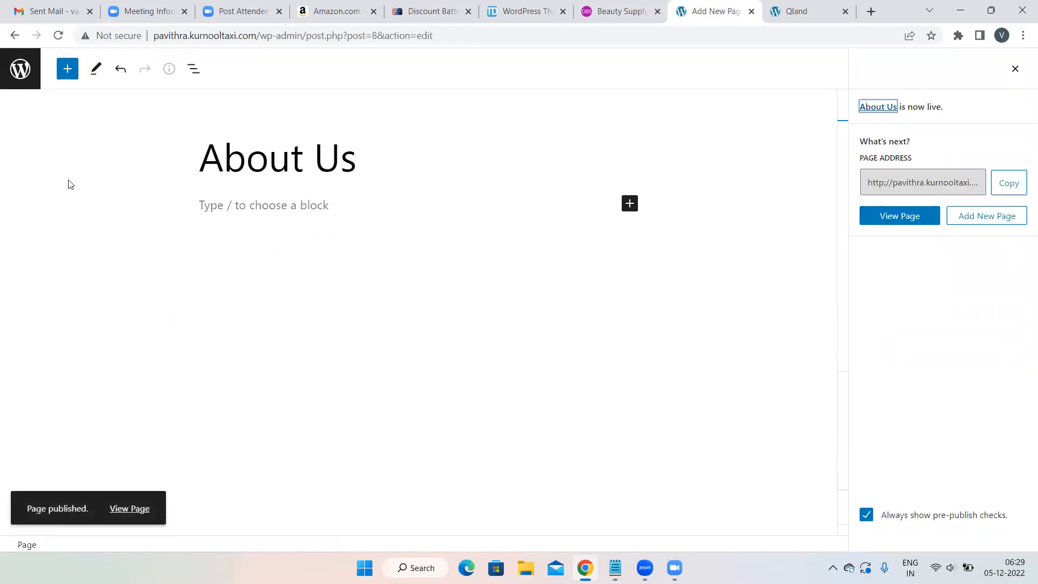
pyautogui.click(21, 68)
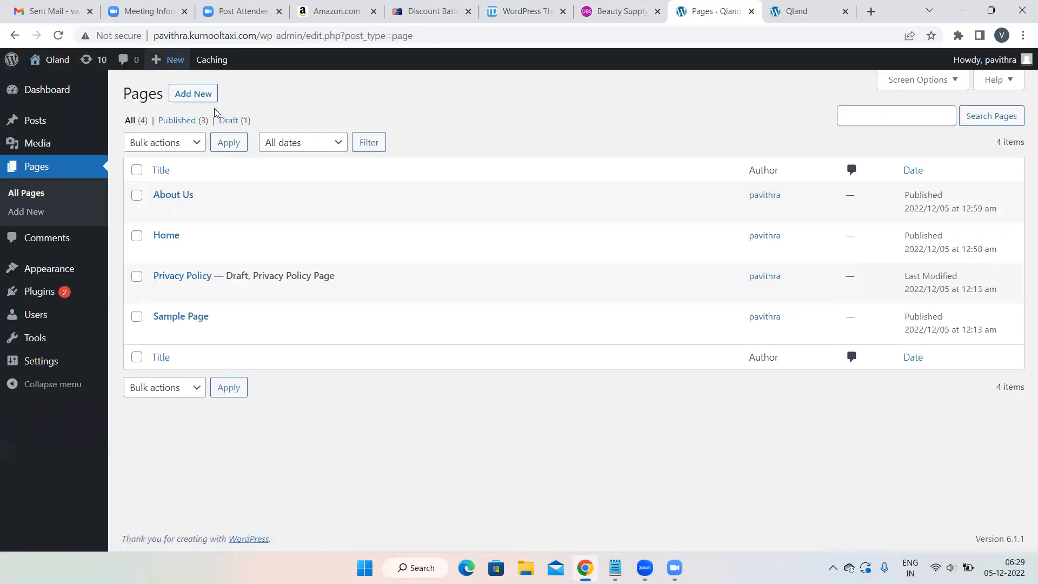
pyautogui.click(198, 100)
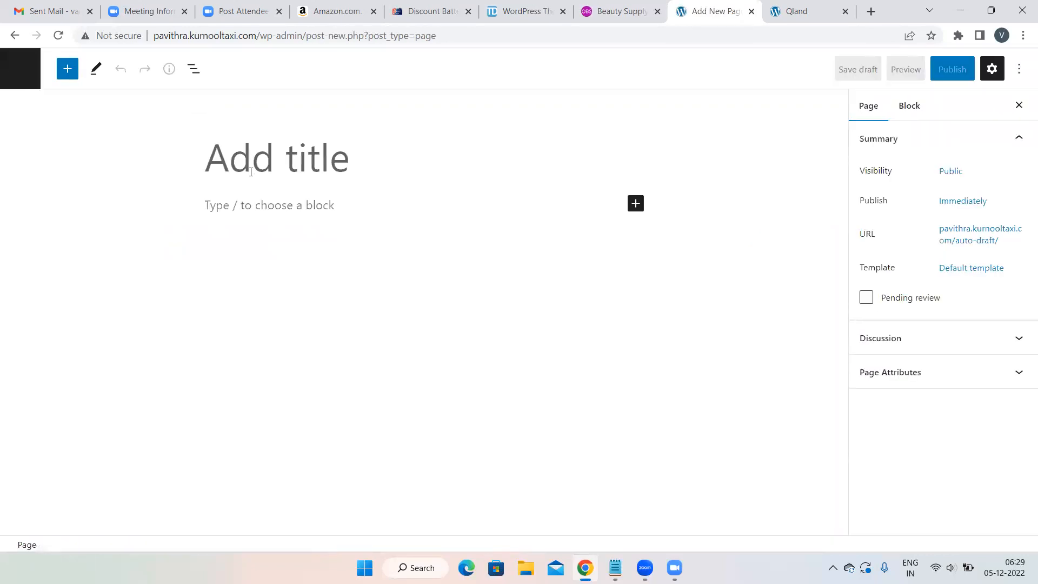
pyautogui.click(237, 167)
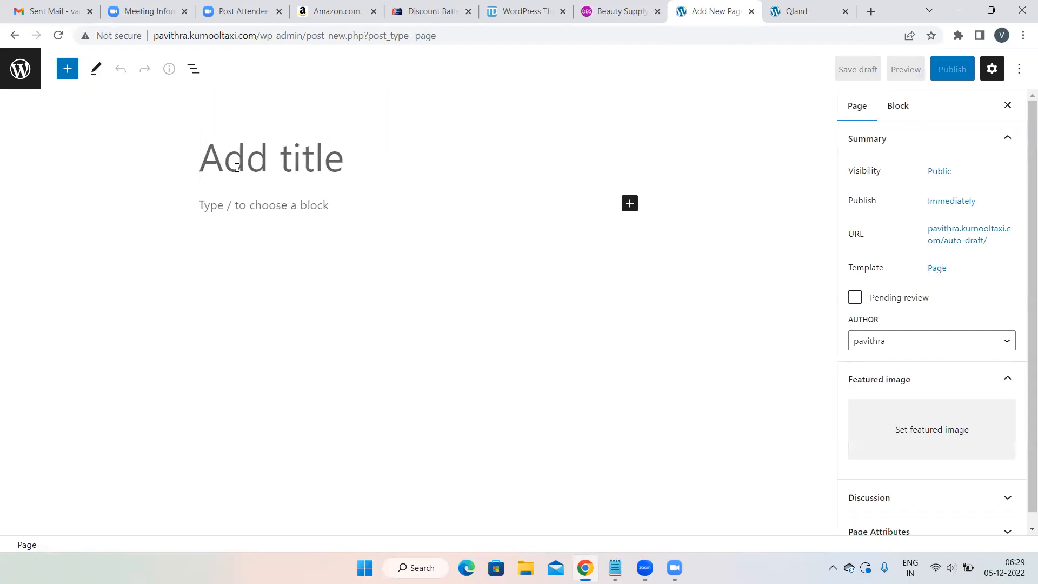
pyautogui.write('Se')
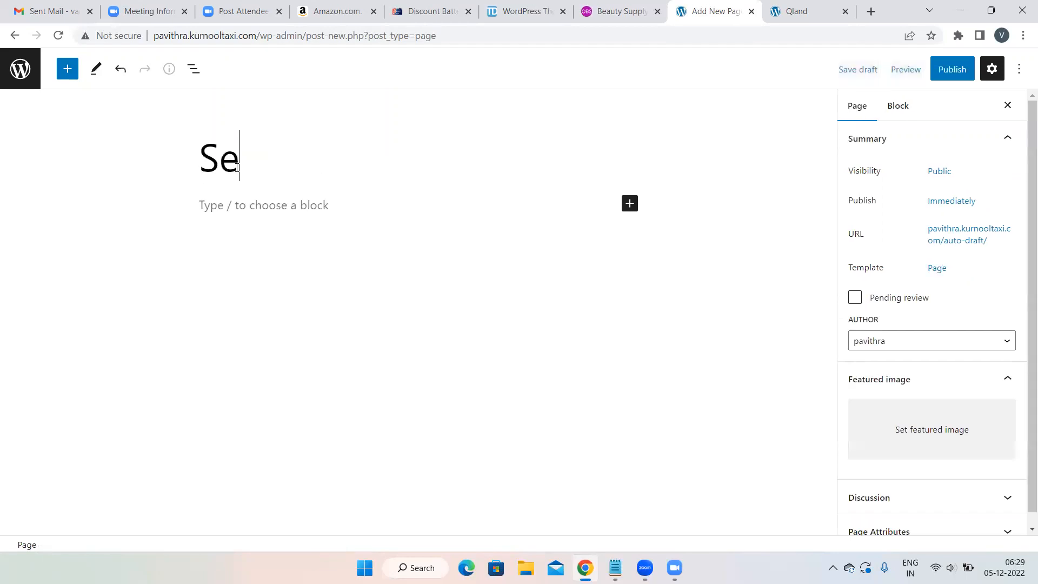
pyautogui.write('rvices')
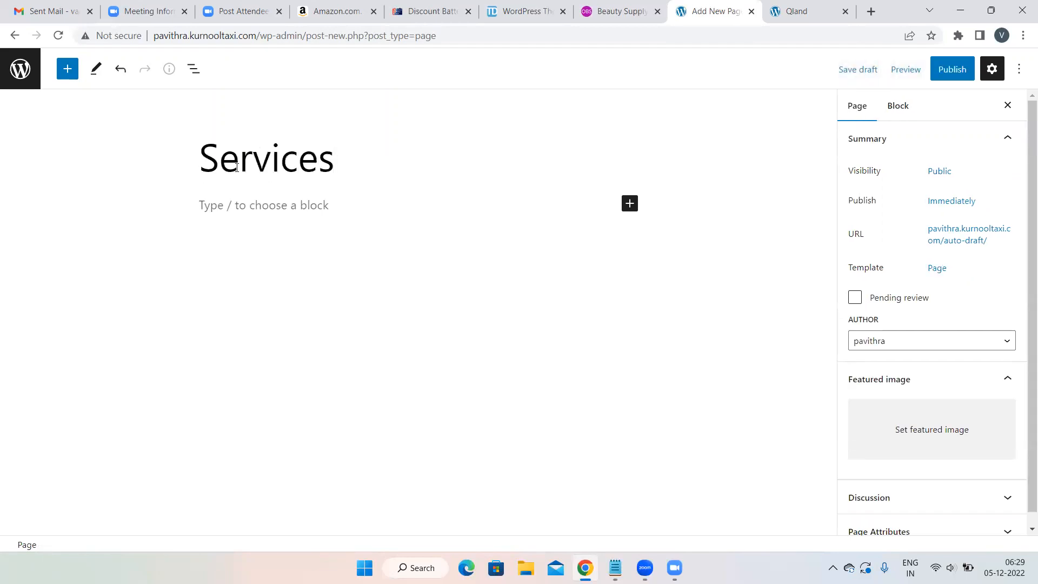
pyautogui.click(954, 69)
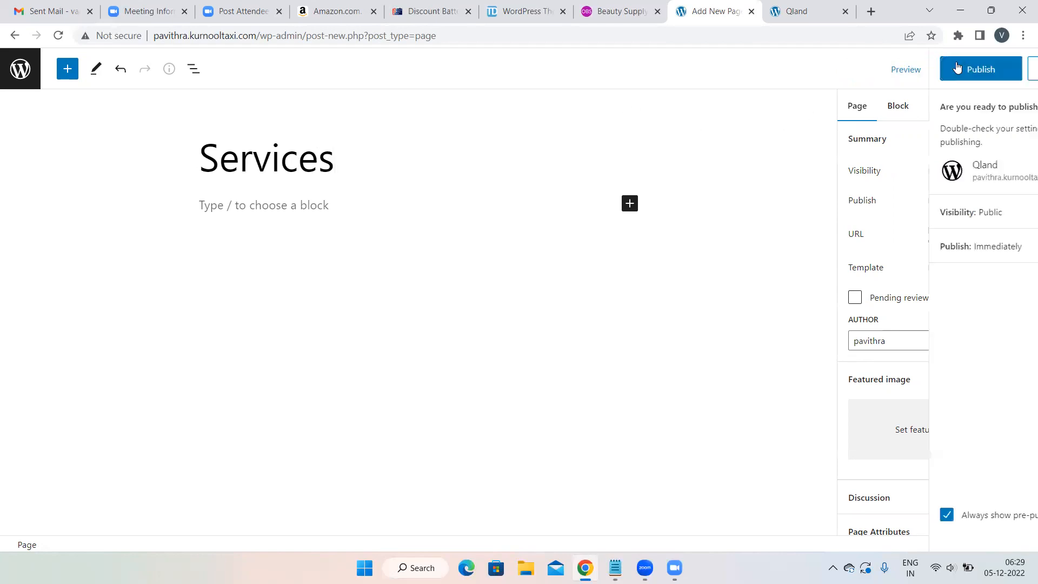
pyautogui.click(927, 71)
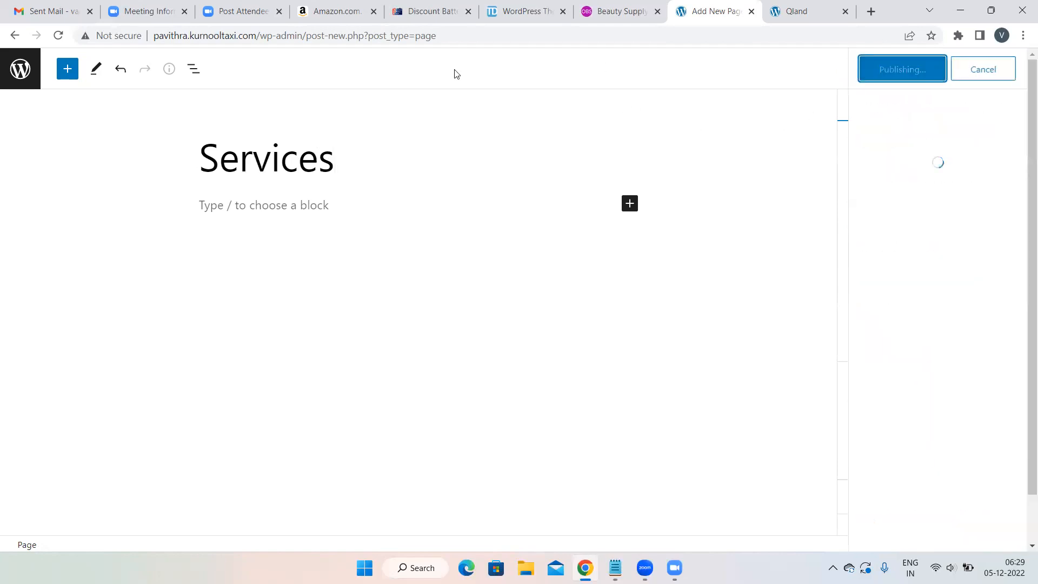
pyautogui.click(15, 82)
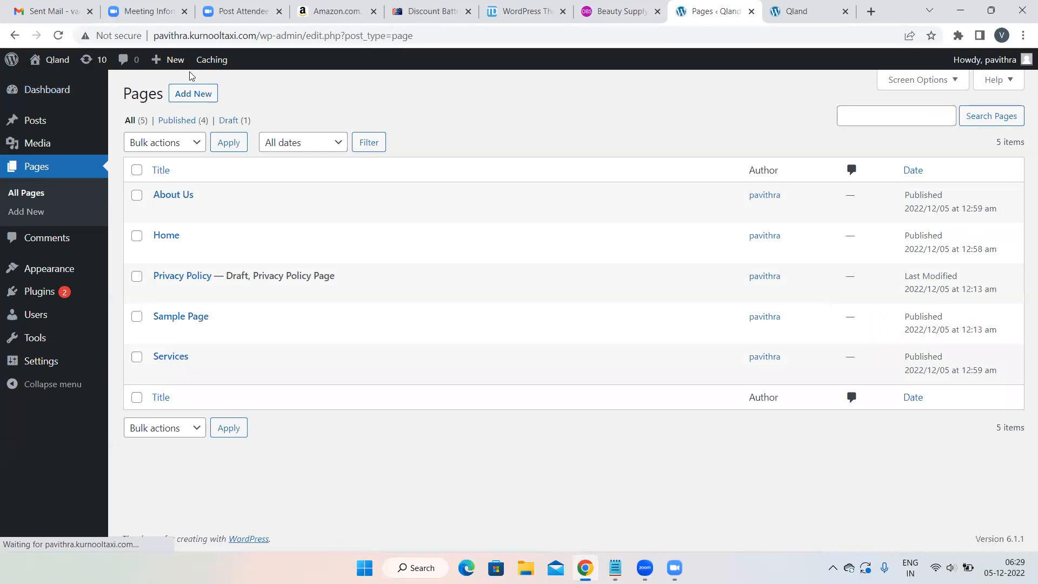
# Create and publish pages titled 'Website Designing' and 'SEO'
pyautogui.click(192, 95)
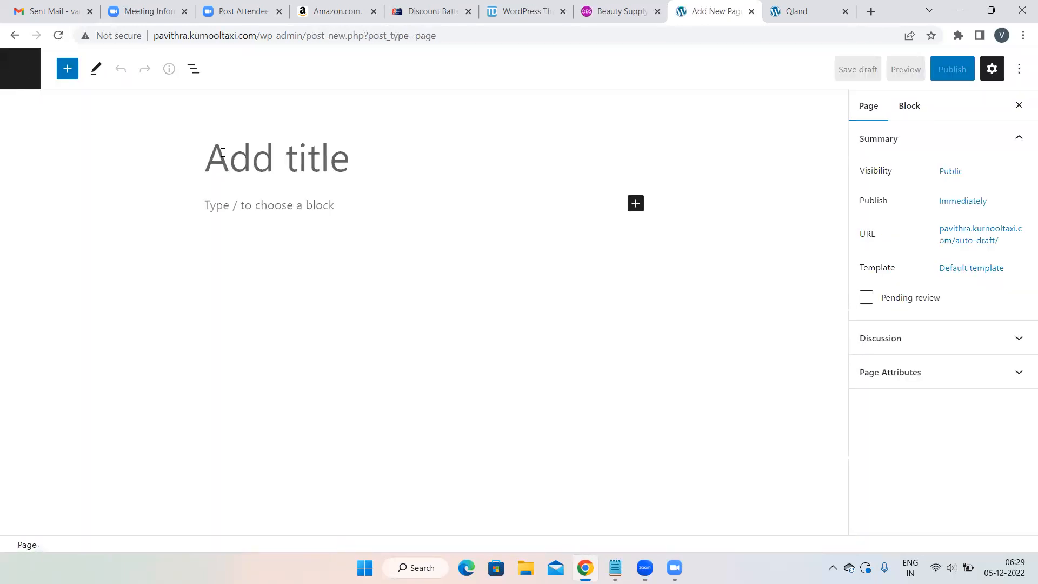
pyautogui.write('Website')
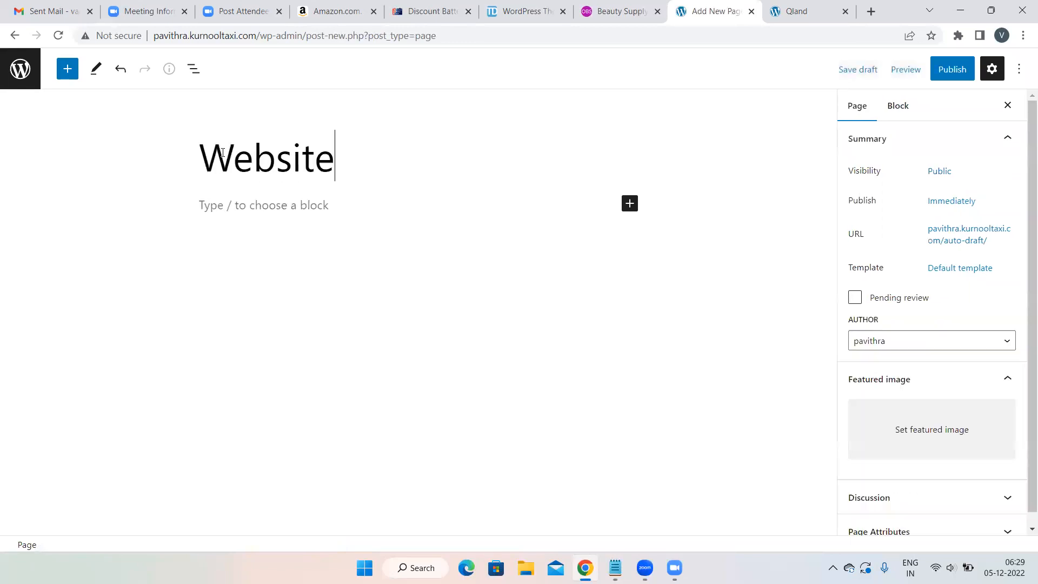
pyautogui.write(' Designing')
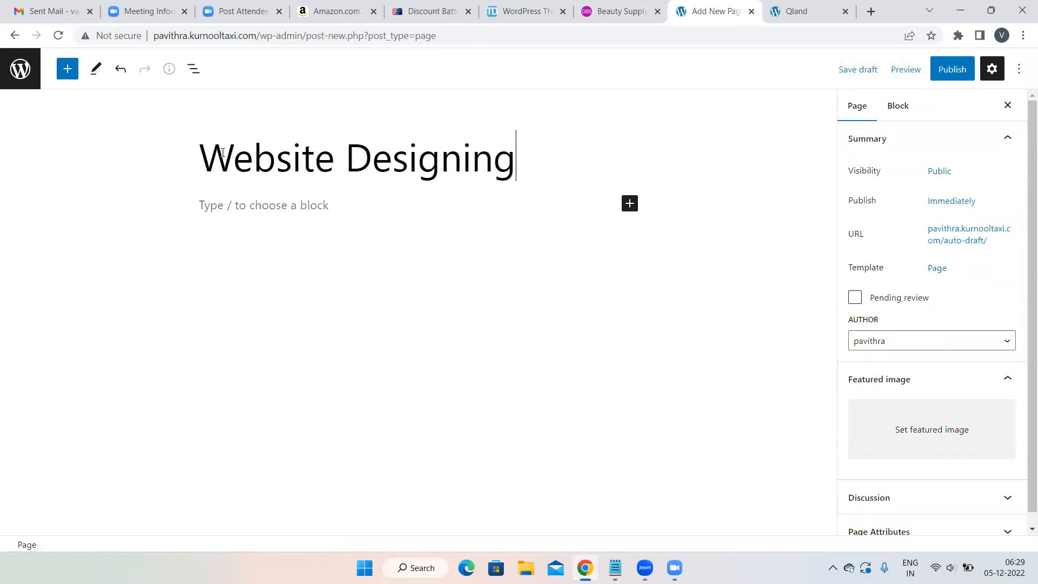
pyautogui.click(952, 69)
pyautogui.click(899, 68)
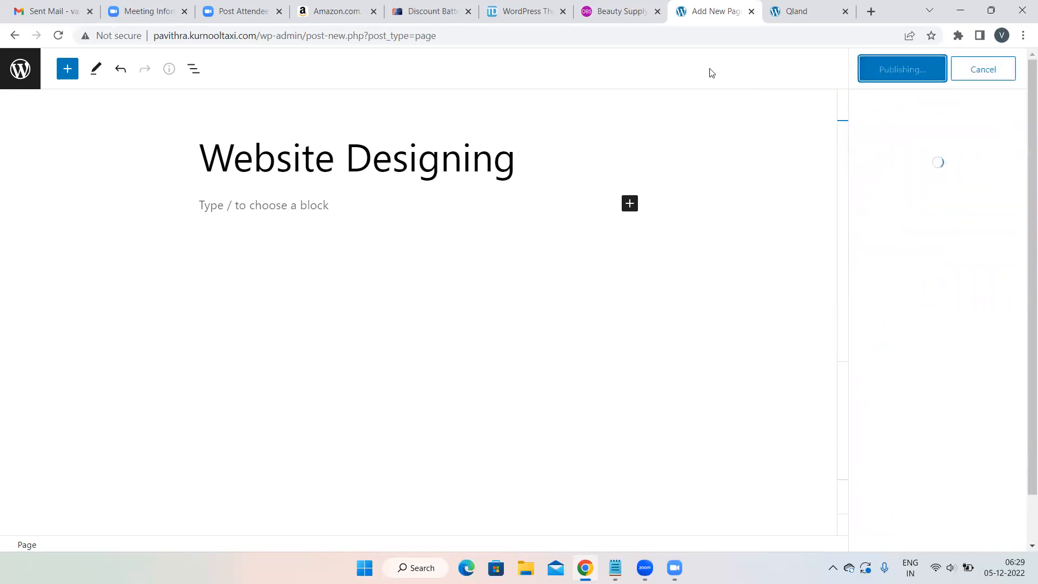
pyautogui.click(20, 69)
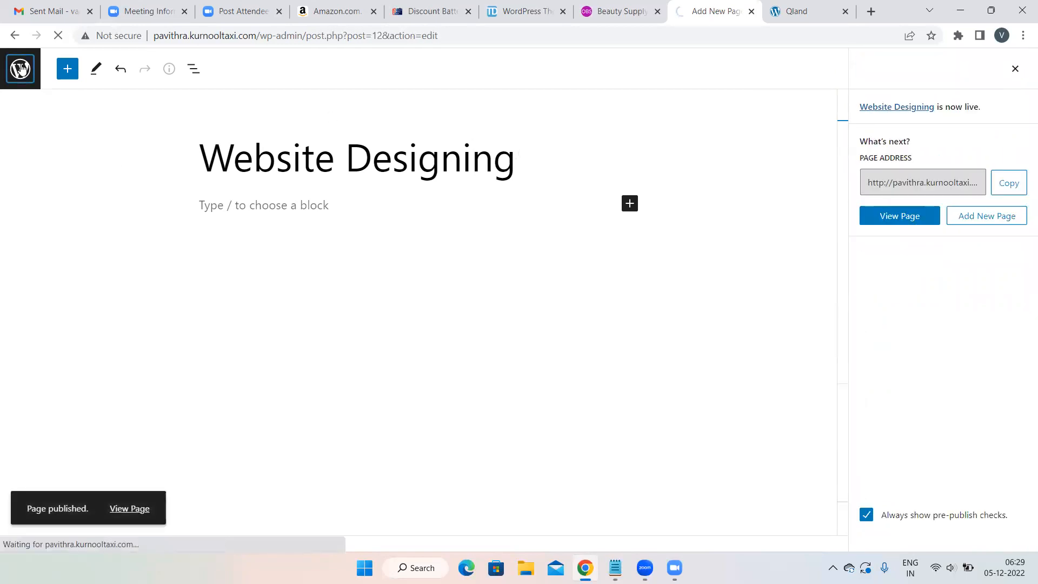
pyautogui.click(194, 91)
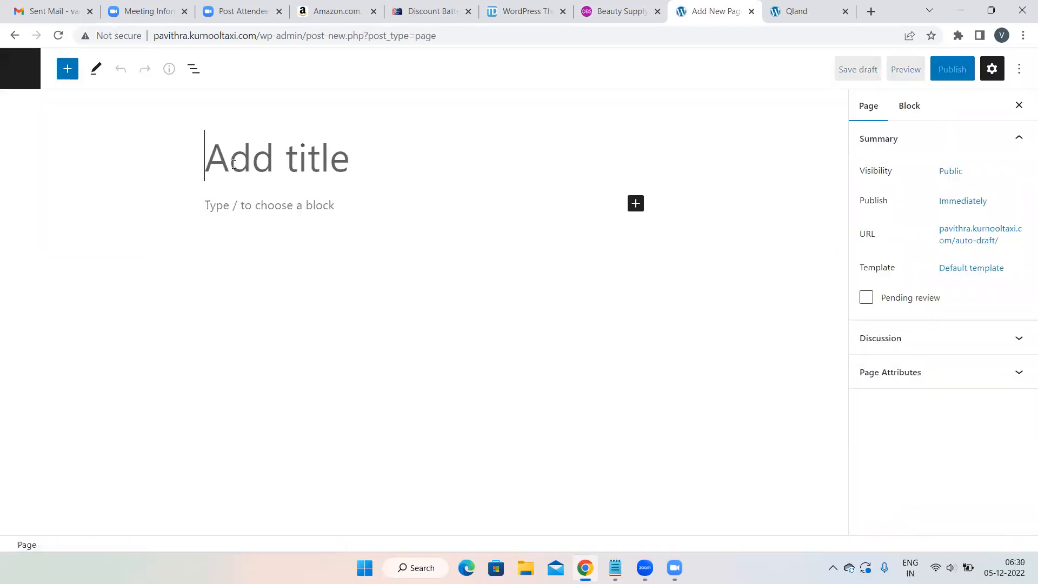
pyautogui.write('SEO')
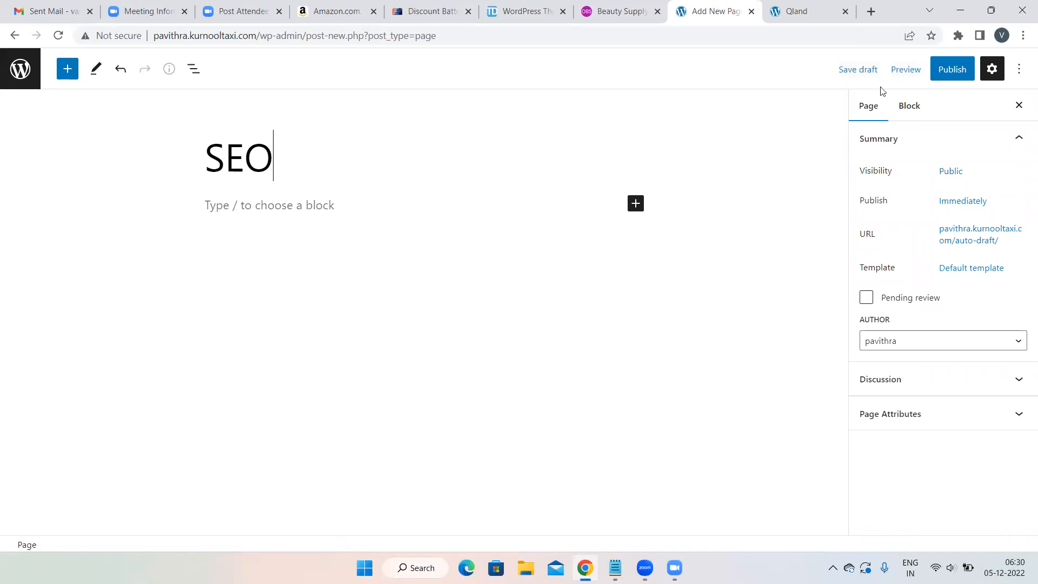
pyautogui.click(941, 68)
pyautogui.click(934, 68)
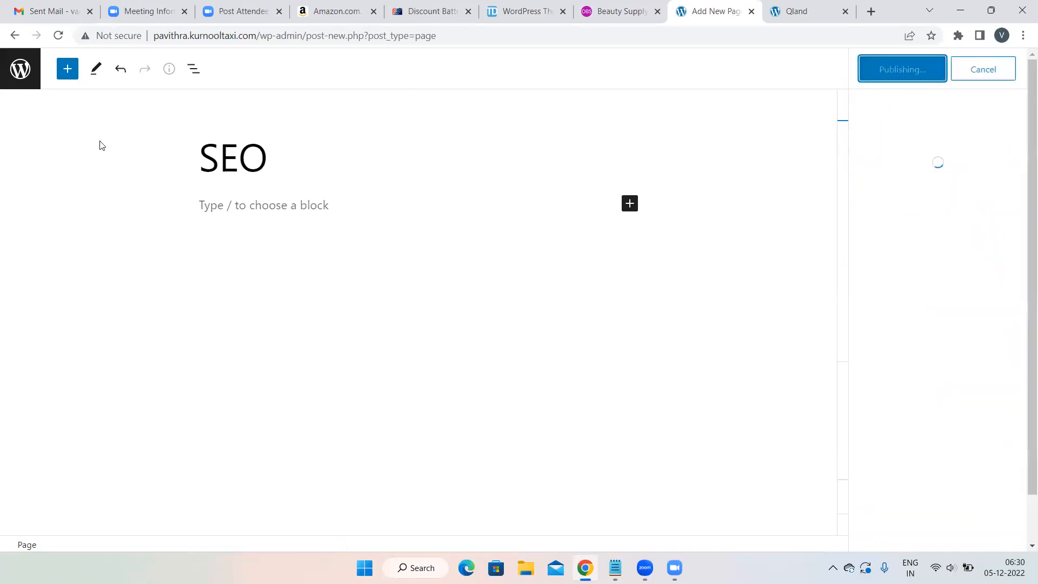
pyautogui.click(21, 68)
# Create and publish a 'Google Ads' page, ending on the Pages list
pyautogui.click(193, 92)
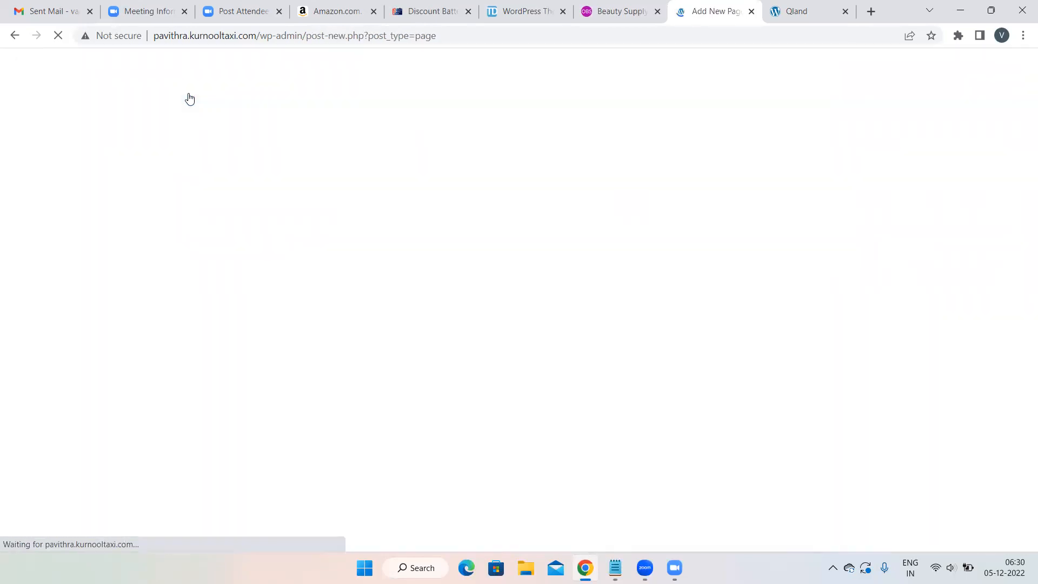
pyautogui.write('Goog')
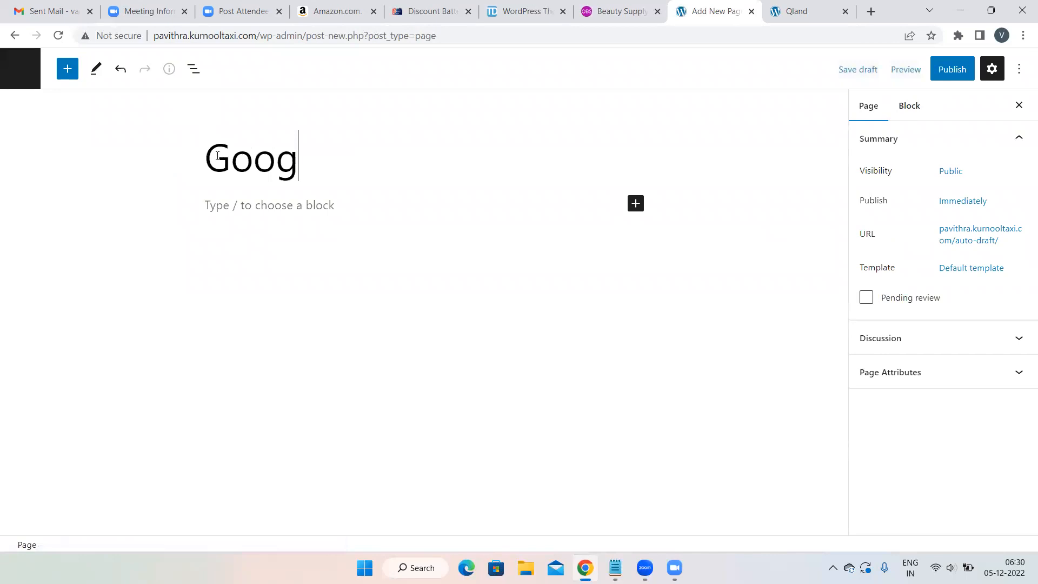
pyautogui.write('le Ads')
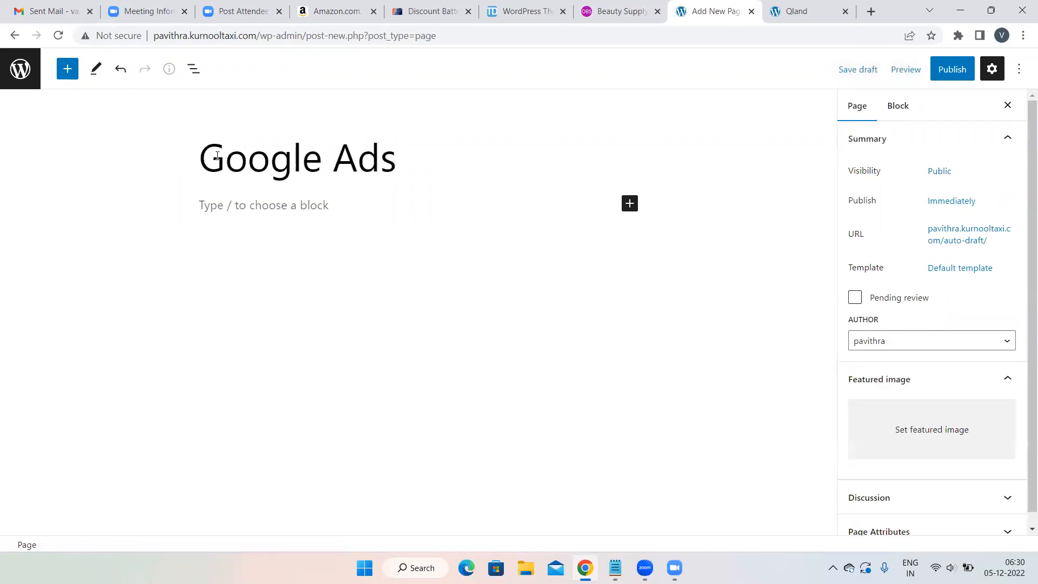
pyautogui.click(952, 70)
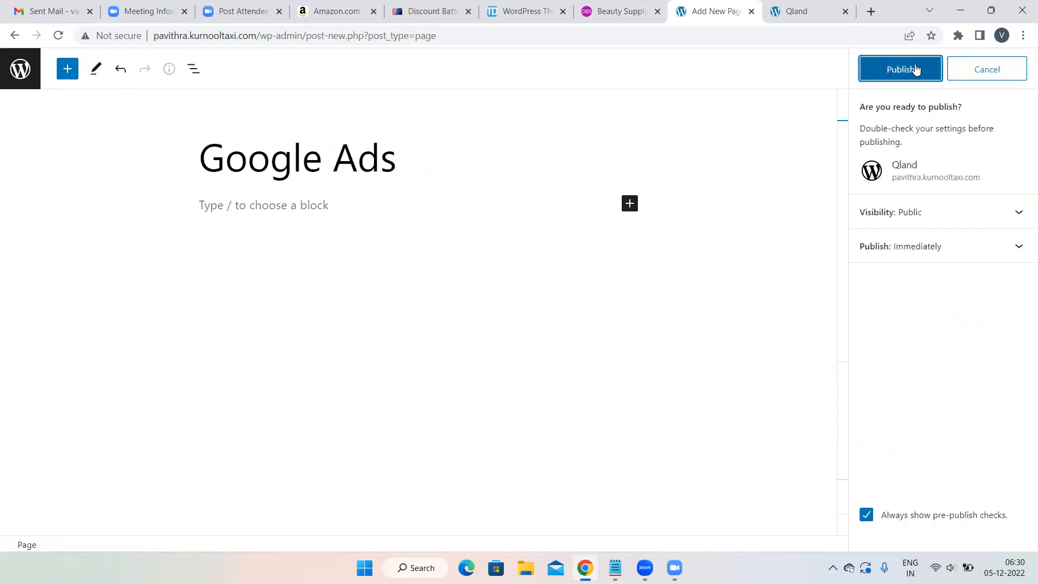
pyautogui.click(916, 69)
pyautogui.click(23, 73)
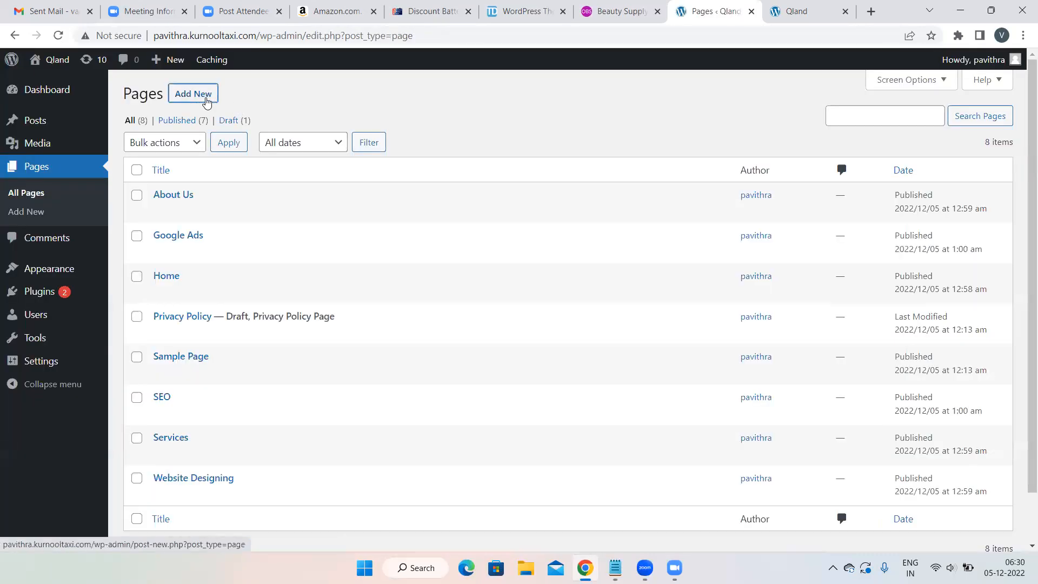
# Create and publish a page titled 'Social Media', capitalising the M in the title
pyautogui.click(206, 102)
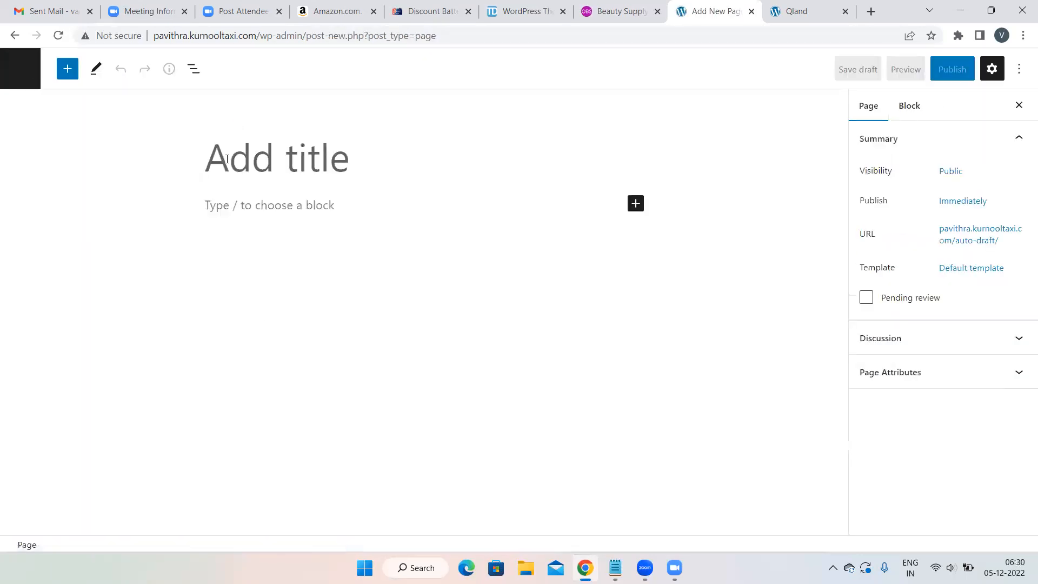
pyautogui.write('Social m')
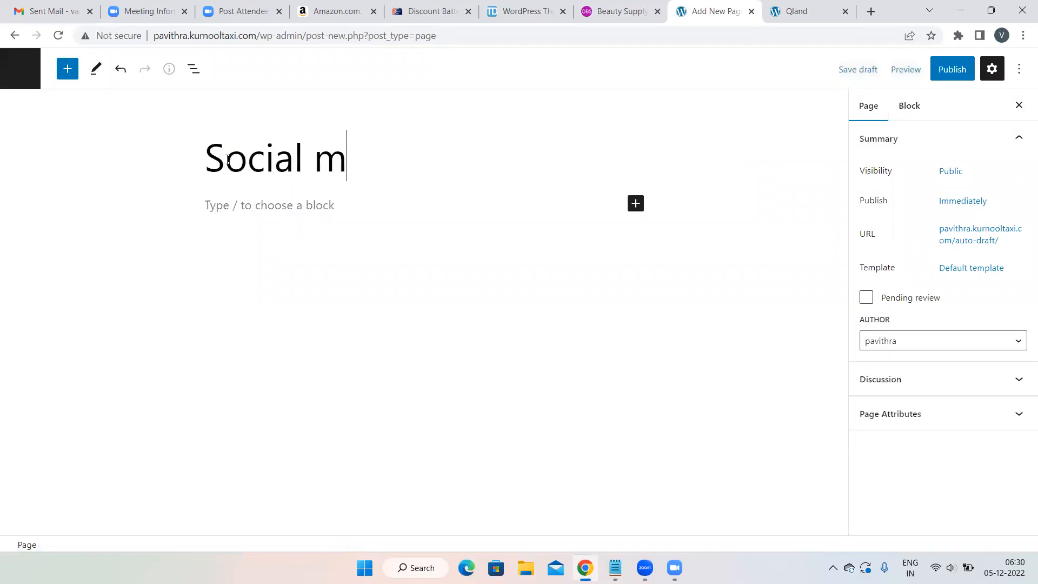
pyautogui.write('edia')
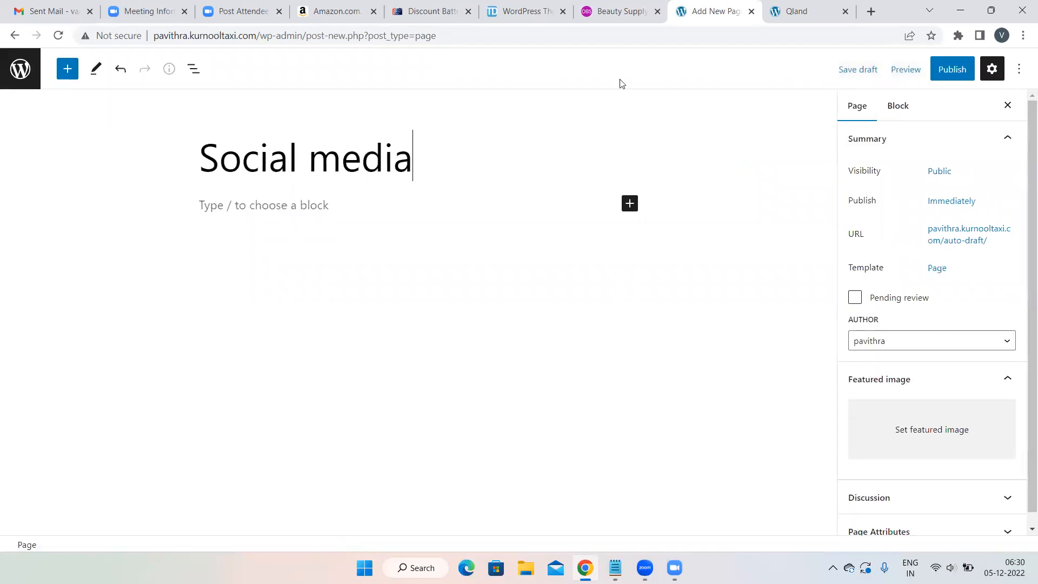
pyautogui.click(339, 160)
pyautogui.press('BackSpace')
pyautogui.write('M')
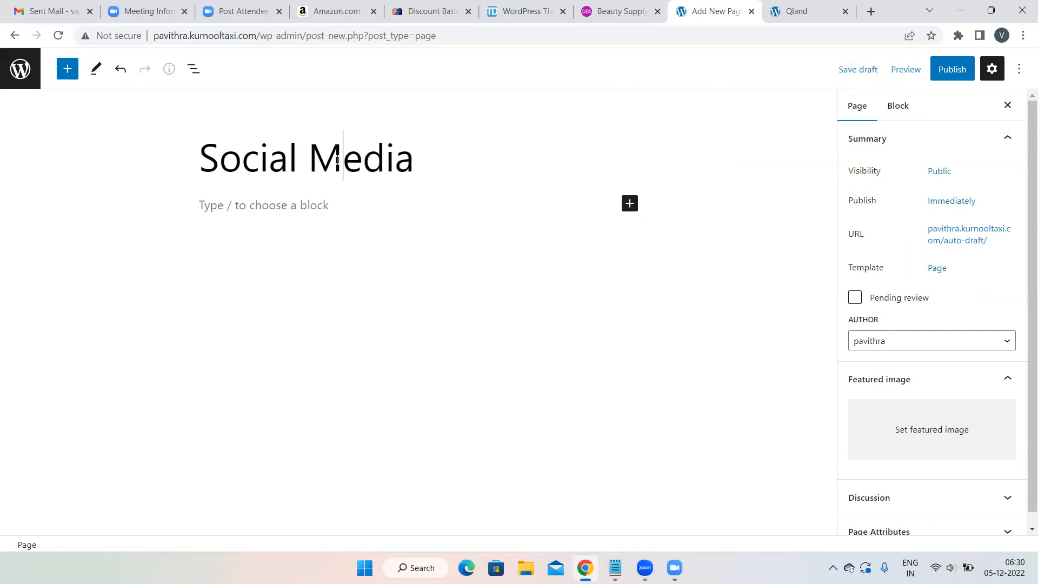
pyautogui.click(950, 66)
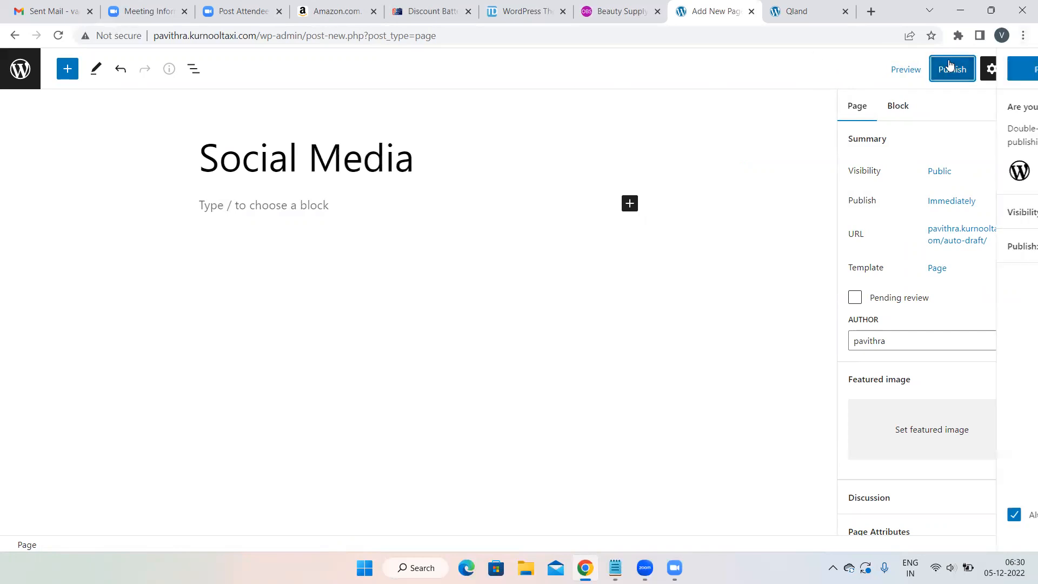
pyautogui.click(909, 69)
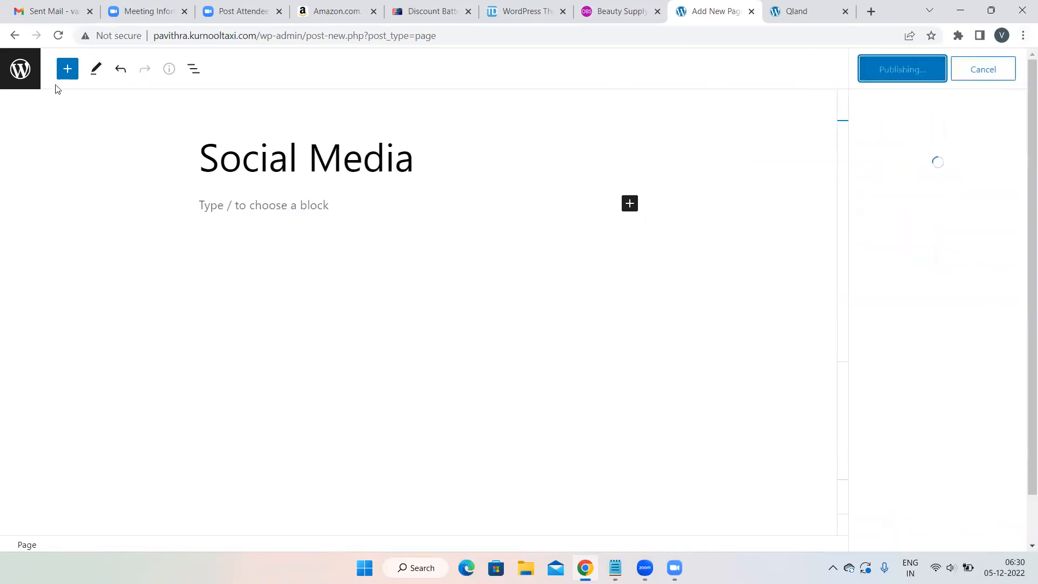
pyautogui.click(21, 69)
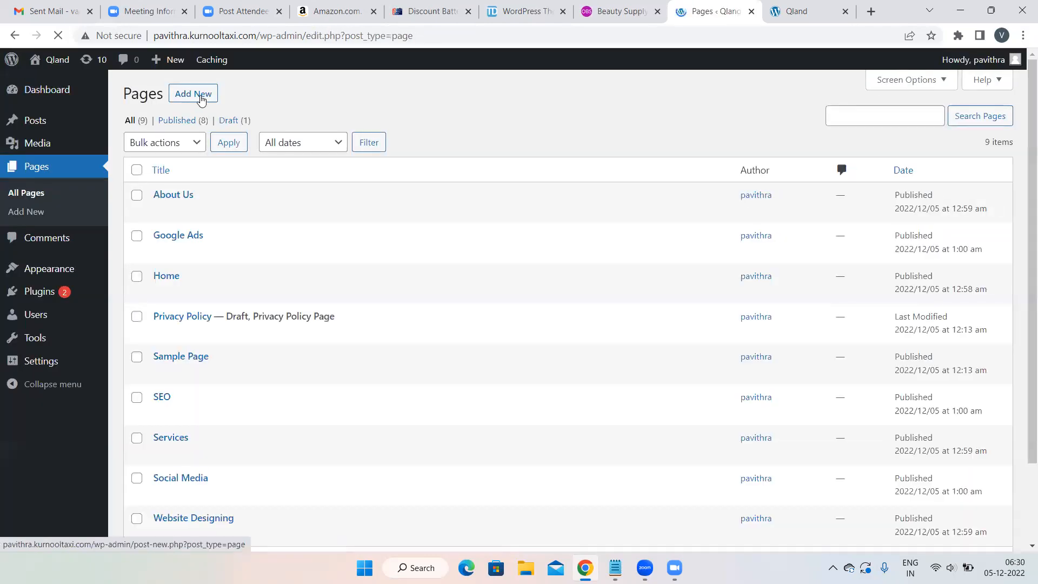
# Create and publish a 'Contact Us' page, returning to the Pages list
pyautogui.click(201, 99)
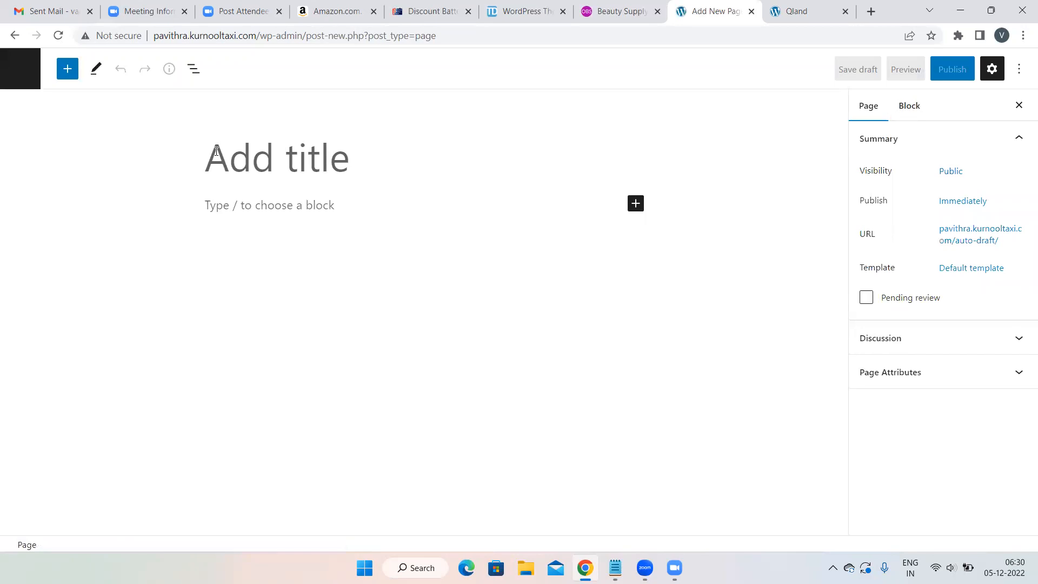
pyautogui.write('Contact Us')
pyautogui.click(959, 75)
pyautogui.click(911, 70)
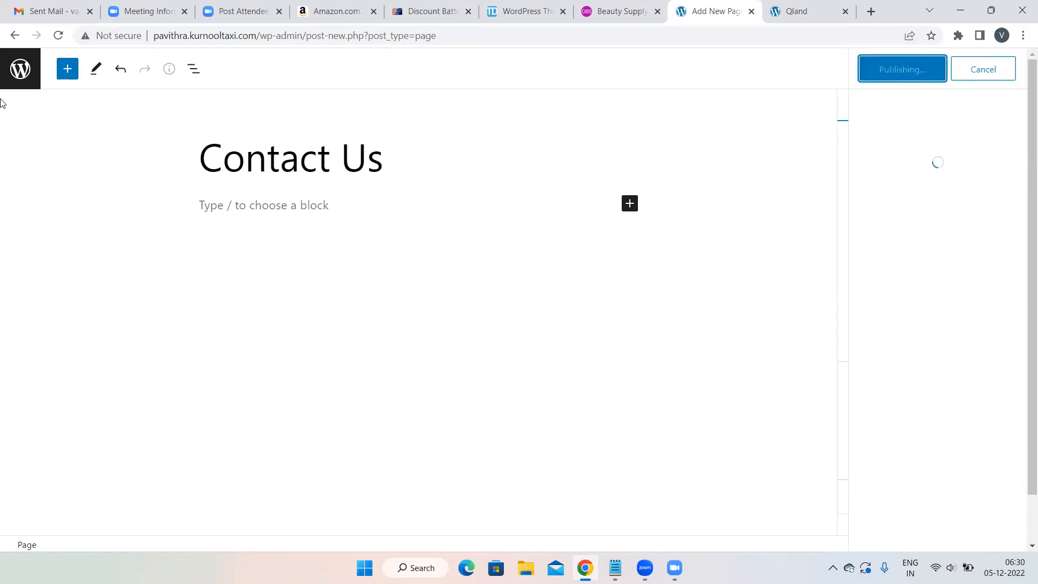
pyautogui.click(13, 77)
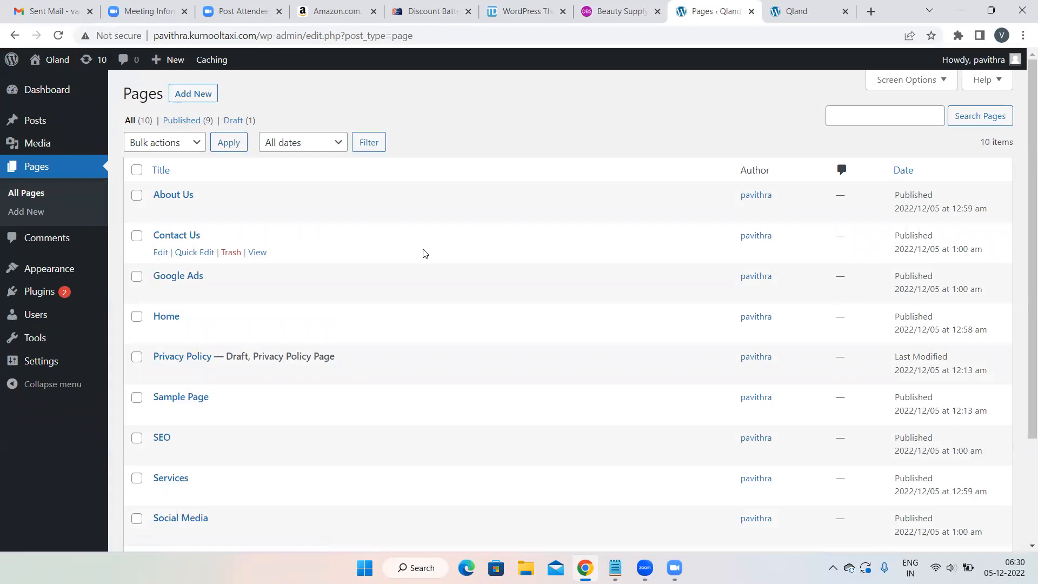
# Scroll the published Pages list and briefly compare it with the Notepad planning notes
pyautogui.scroll(-2, 424, 253)
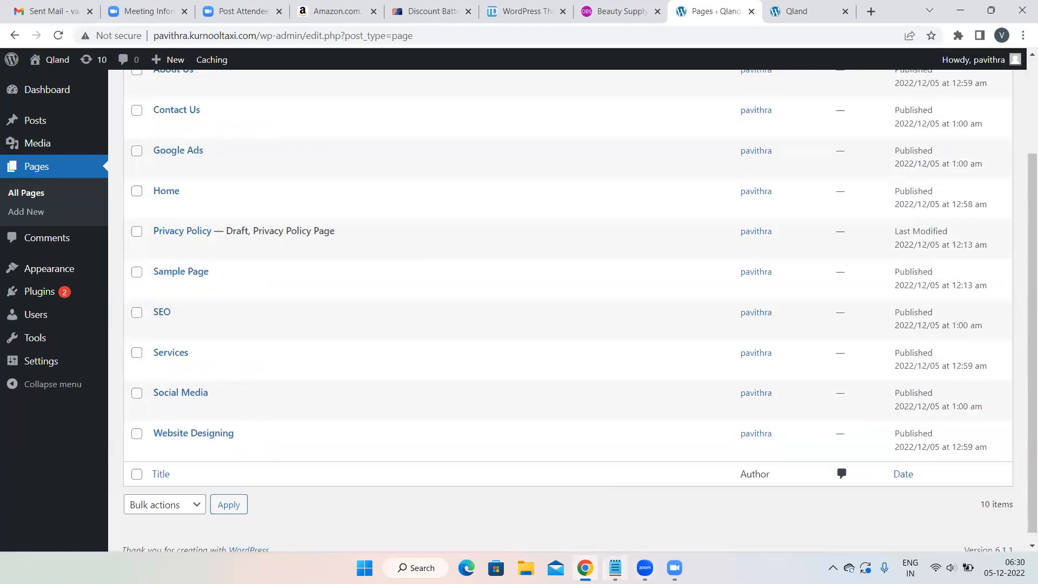
pyautogui.click(615, 568)
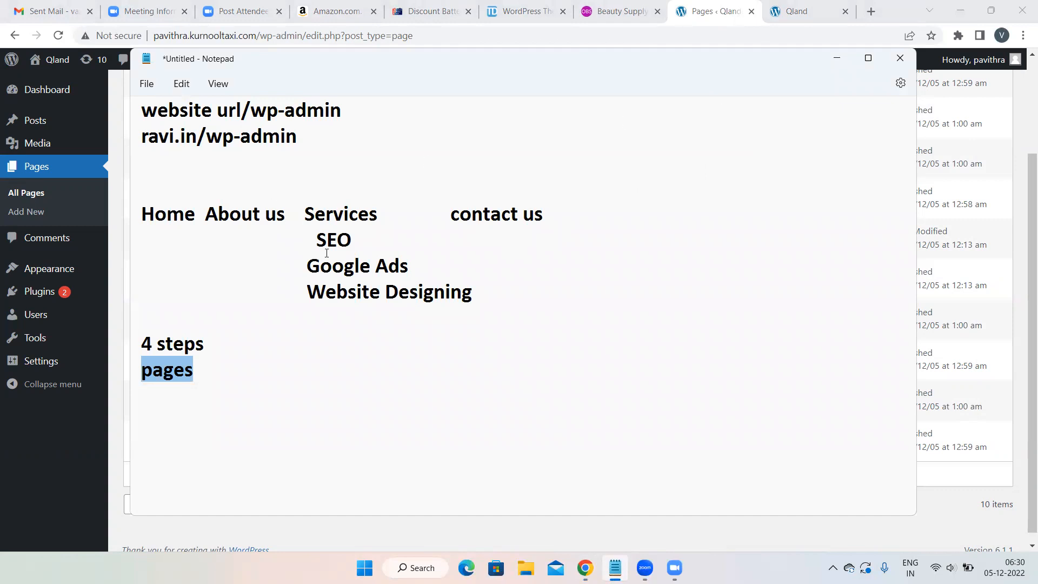
pyautogui.click(836, 58)
pyautogui.scroll(2, 426, 216)
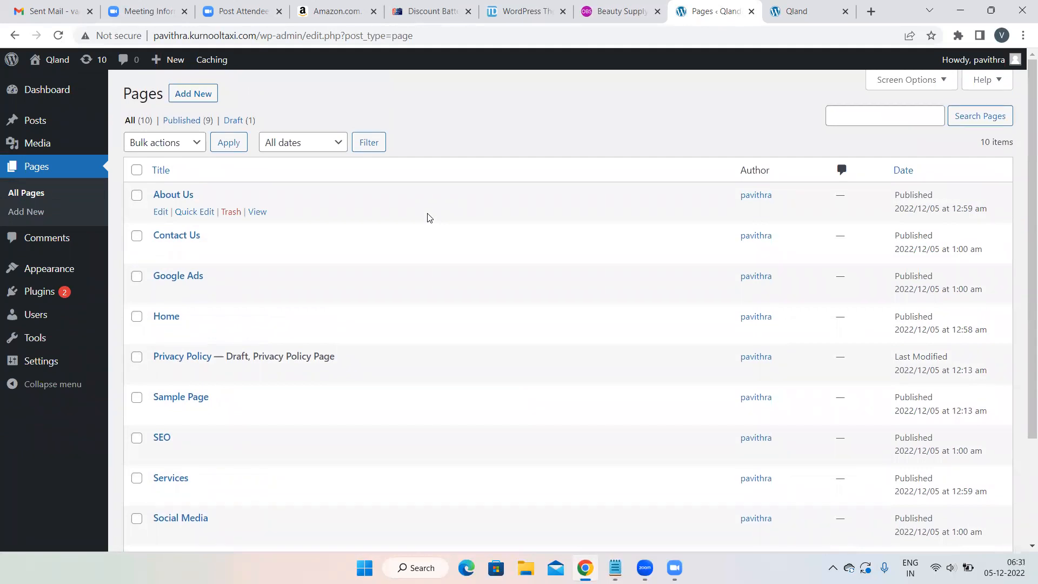
# Glance at the Beauty Supply site, recheck Pages, then return to the empty line below 'pages' in Notepad
pyautogui.click(617, 11)
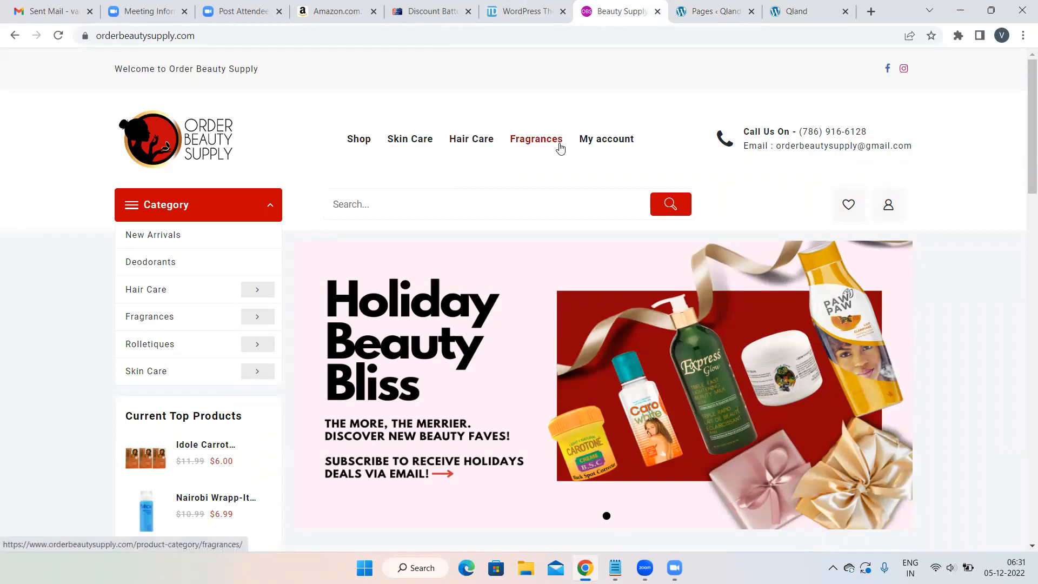
pyautogui.click(708, 12)
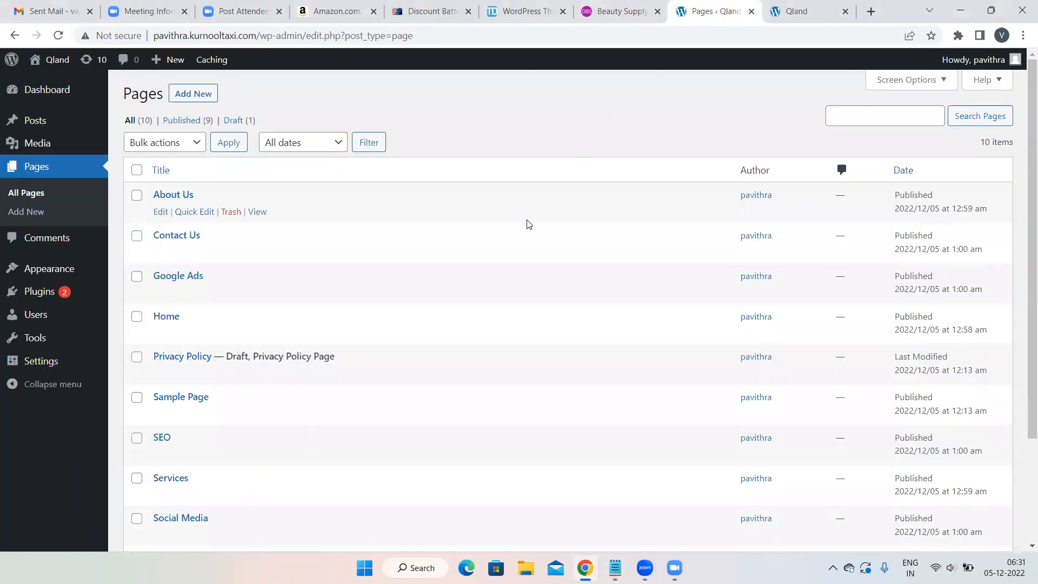
pyautogui.scroll(-2, 529, 224)
pyautogui.scroll(2, 529, 224)
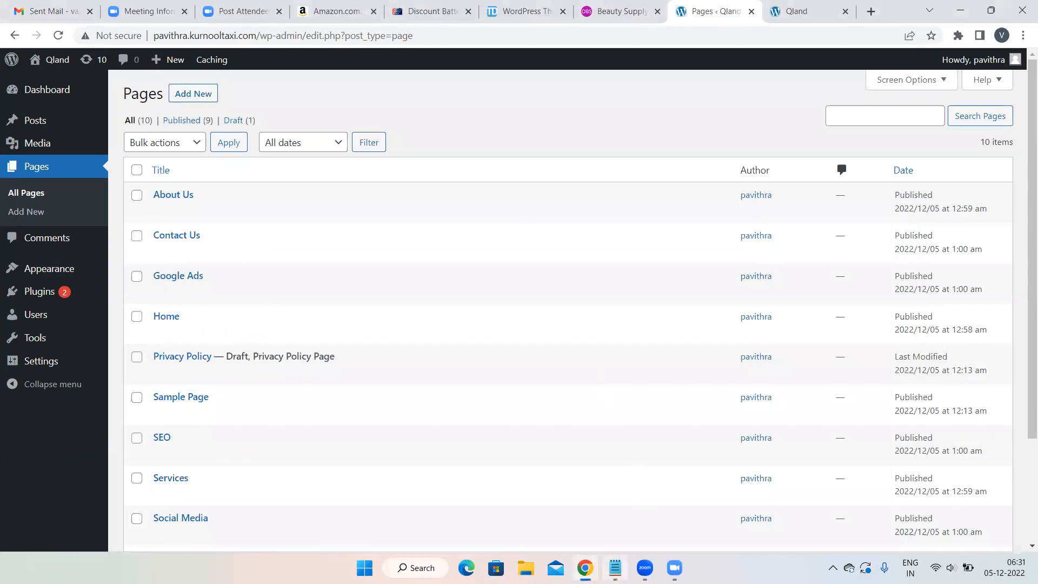
pyautogui.hotkey('alt', 'Tab')
pyautogui.click(281, 387)
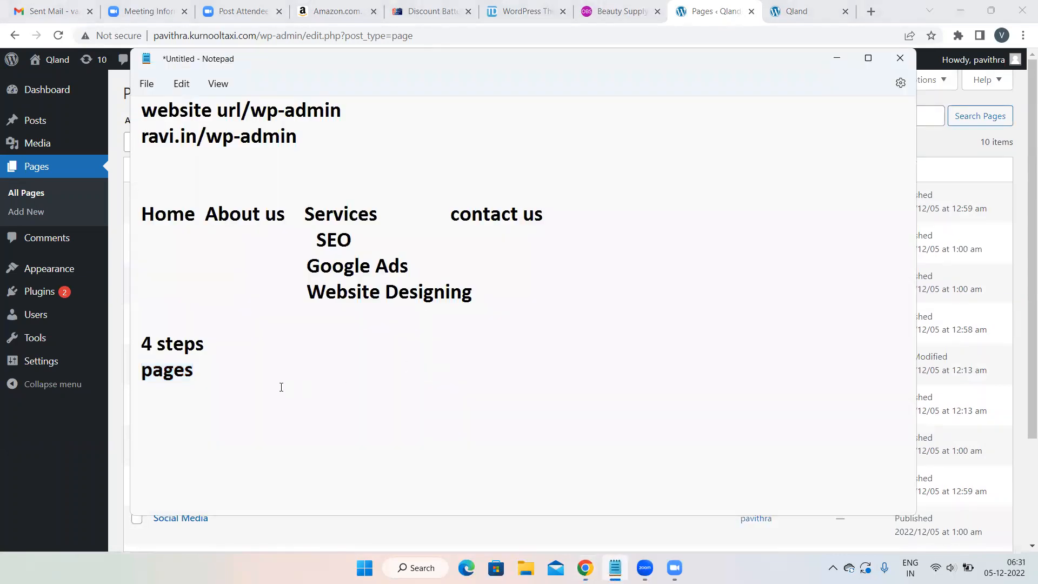
# Add 'Menu' below 'pages' in the Notepad notes and switch to the Beauty Supply site
pyautogui.write('Menu')
pyautogui.press('XF86AudioRaiseVolume')
pyautogui.click(608, 9)
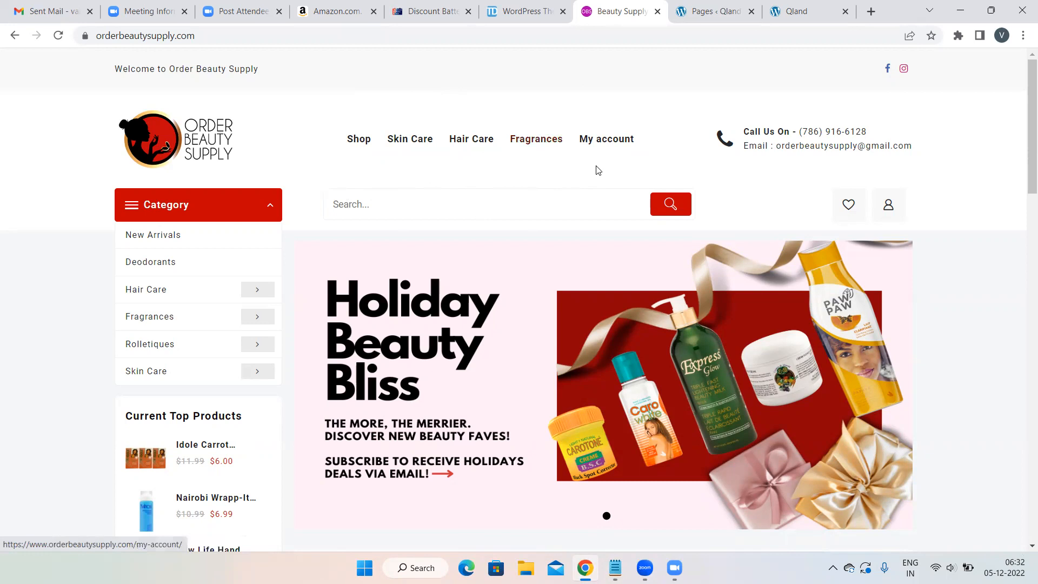
# Return to the Qland Pages tab, briefly showing the Notepad notes and then minimizing them
pyautogui.click(691, 6)
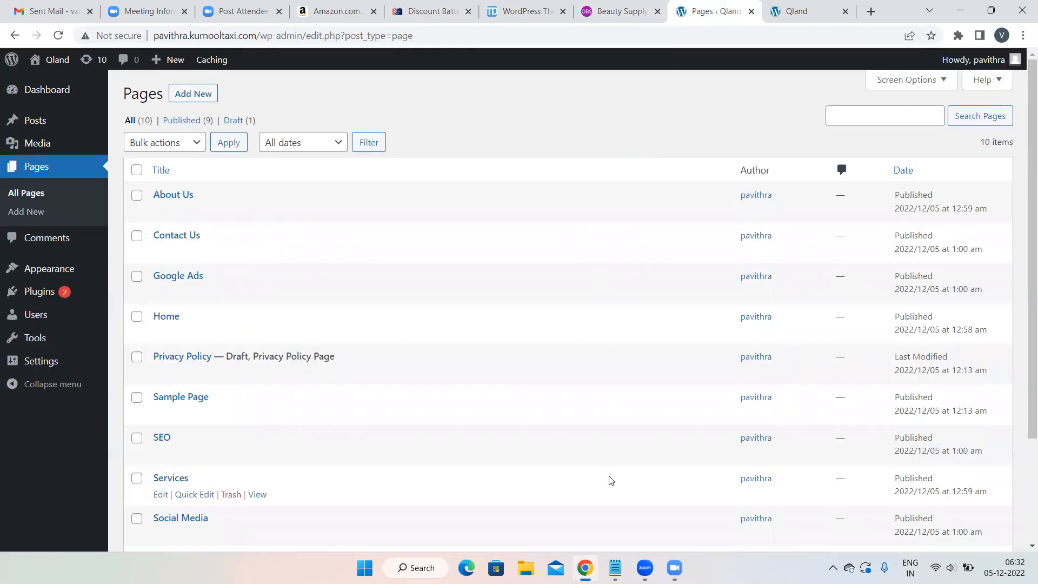
pyautogui.click(615, 568)
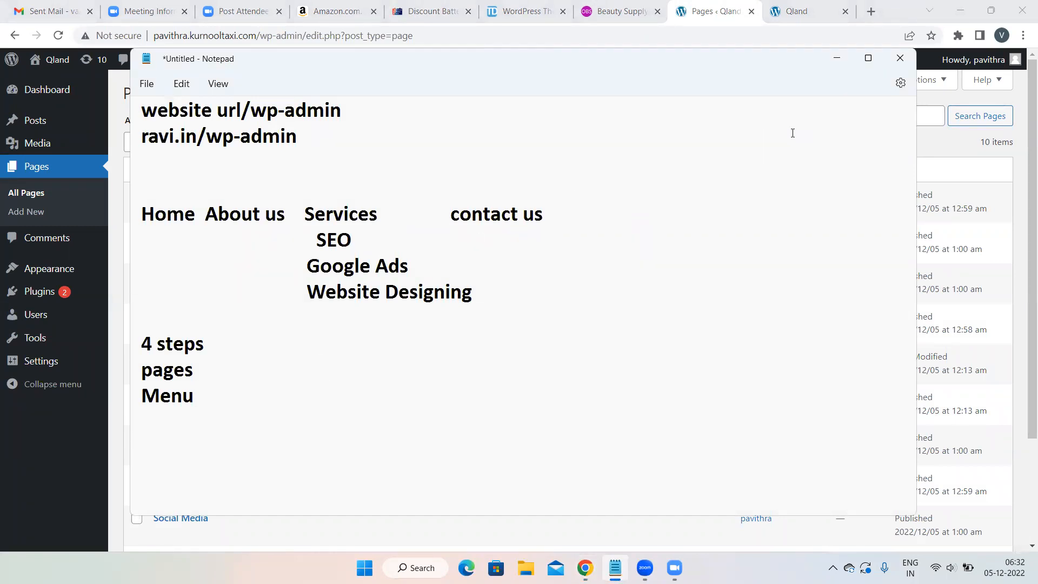
pyautogui.click(836, 58)
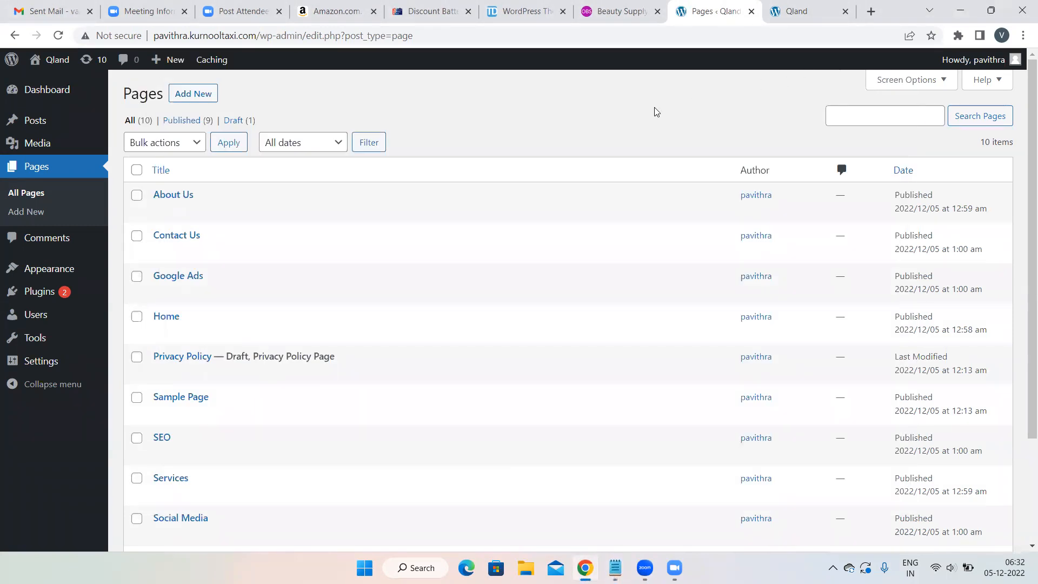
pyautogui.moveTo(76, 269)
# Add 'Theme' on a new line below 'Menu' in the Notepad notes
pyautogui.click(615, 567)
pyautogui.click(225, 405)
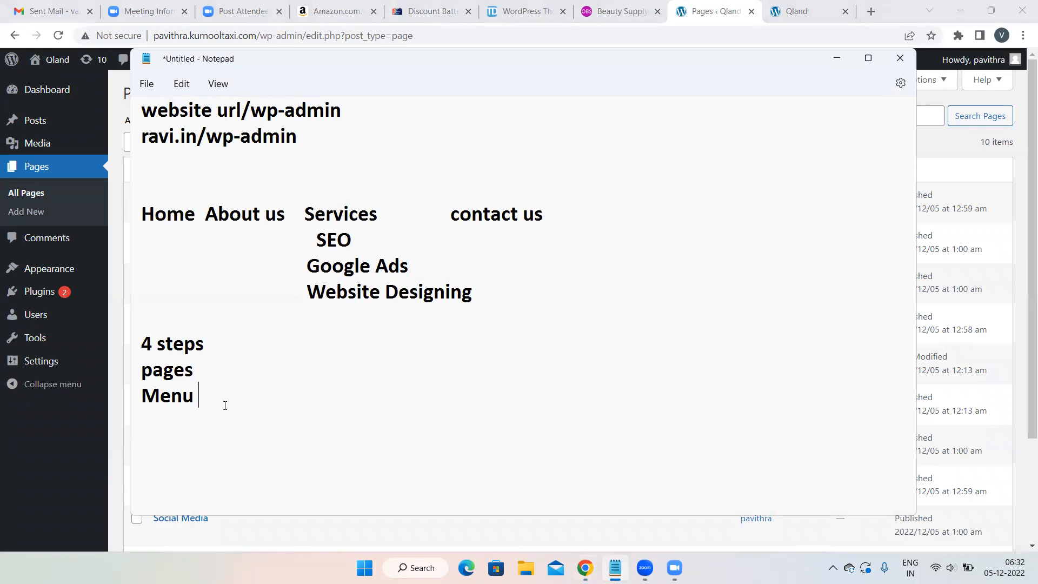
pyautogui.press('Return')
pyautogui.write('Theme')
# Highlight the 'Menu' and 'Theme' lines, then switch to the Discount Battery Store site
pyautogui.click(197, 397)
pyautogui.moveTo(197, 396); pyautogui.dragTo(135, 394)
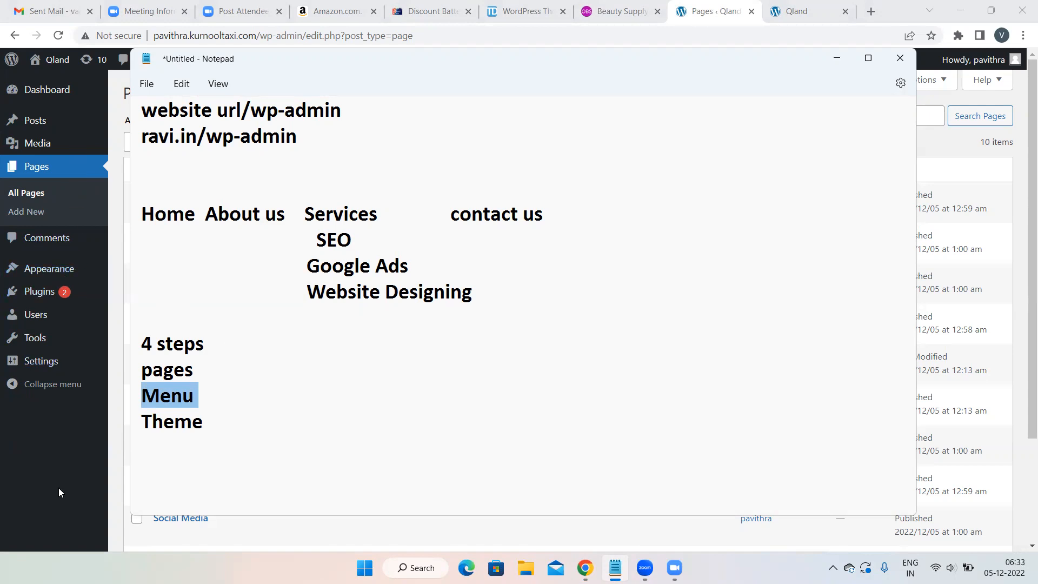
pyautogui.moveTo(216, 419); pyautogui.dragTo(141, 414)
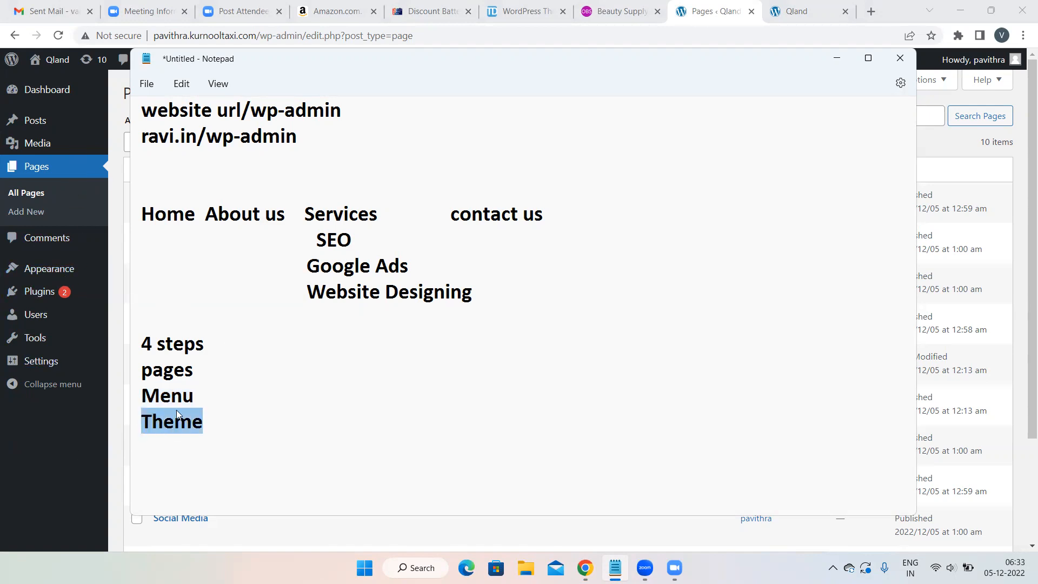
pyautogui.moveTo(202, 394); pyautogui.dragTo(139, 394)
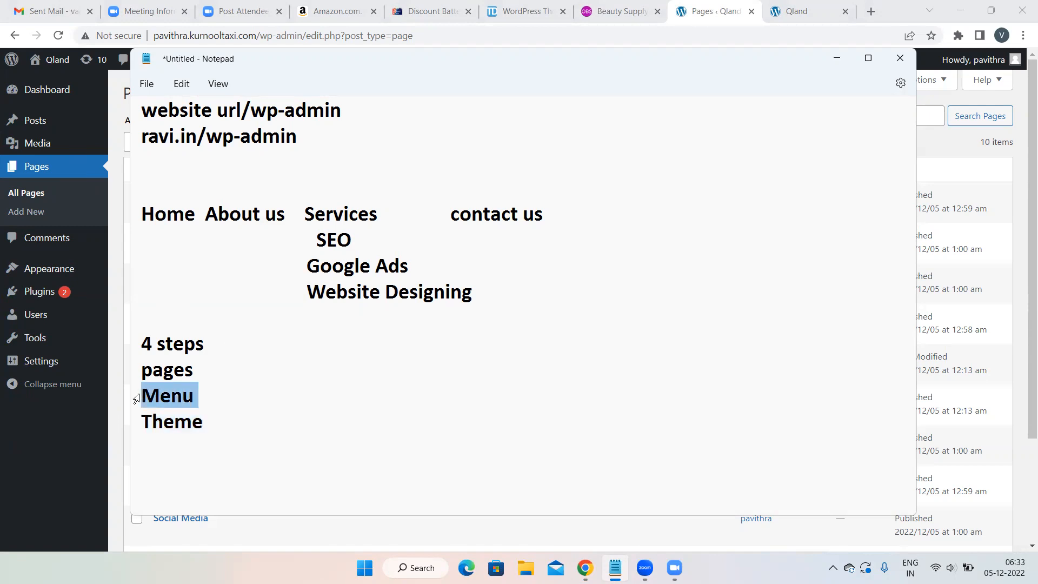
pyautogui.click(203, 393)
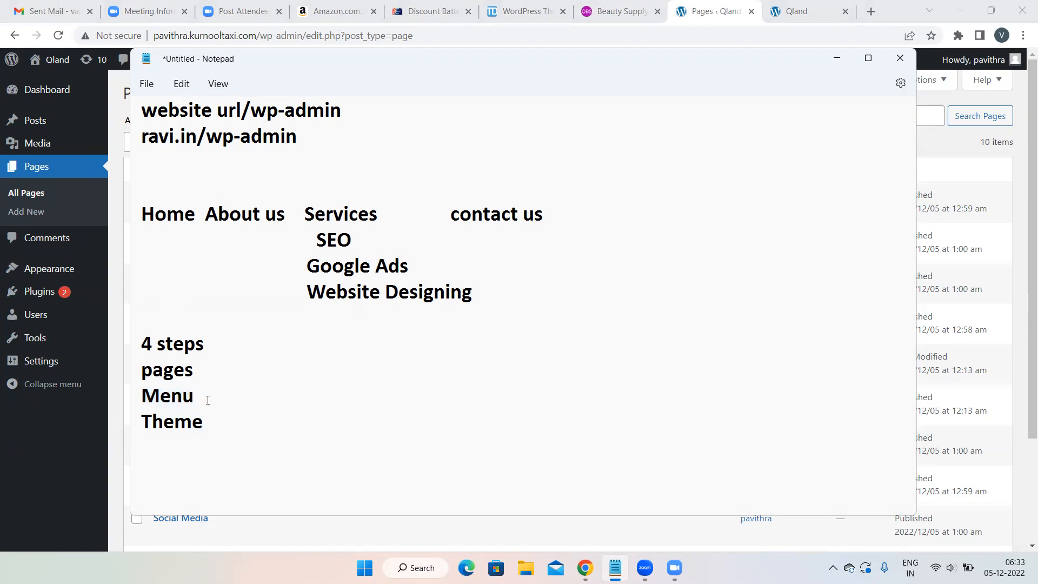
pyautogui.moveTo(204, 422); pyautogui.dragTo(145, 425)
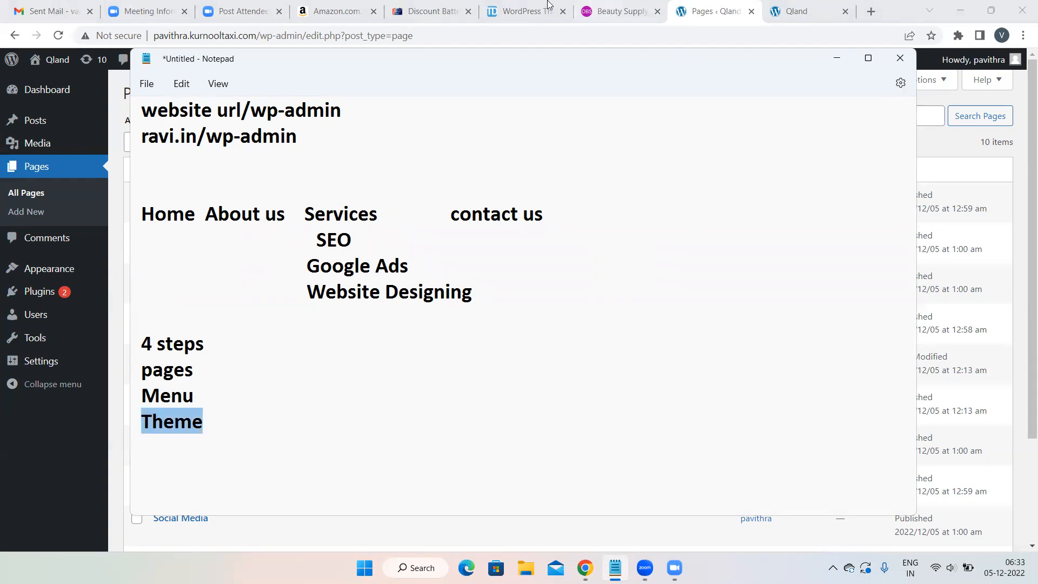
pyautogui.click(430, 7)
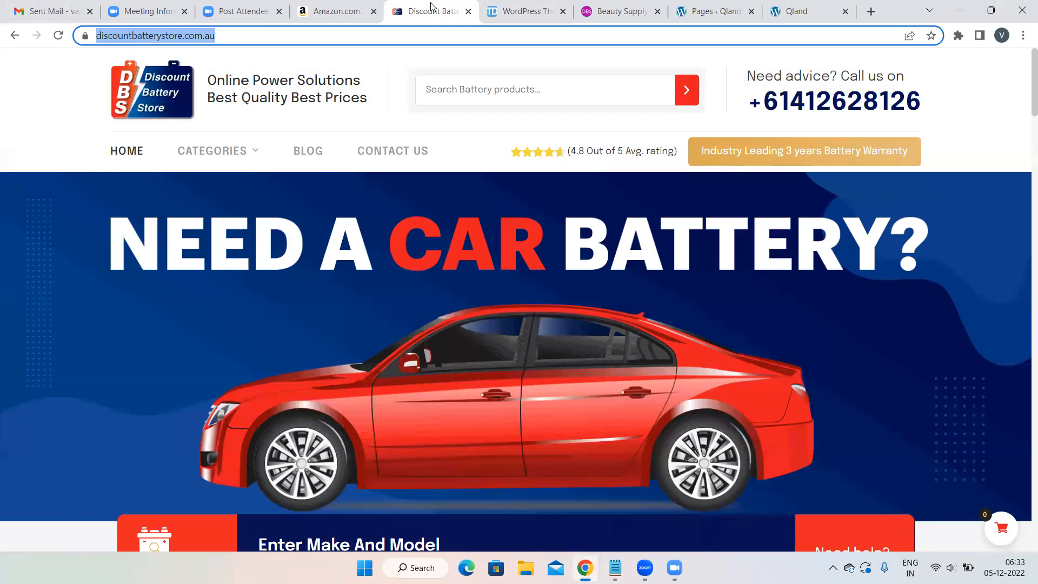
# Review the theme detector result and the Amazon, Discount Battery and Beauty Supply tabs, then return to Pages
pyautogui.click(531, 10)
pyautogui.scroll(-4, 656, 188)
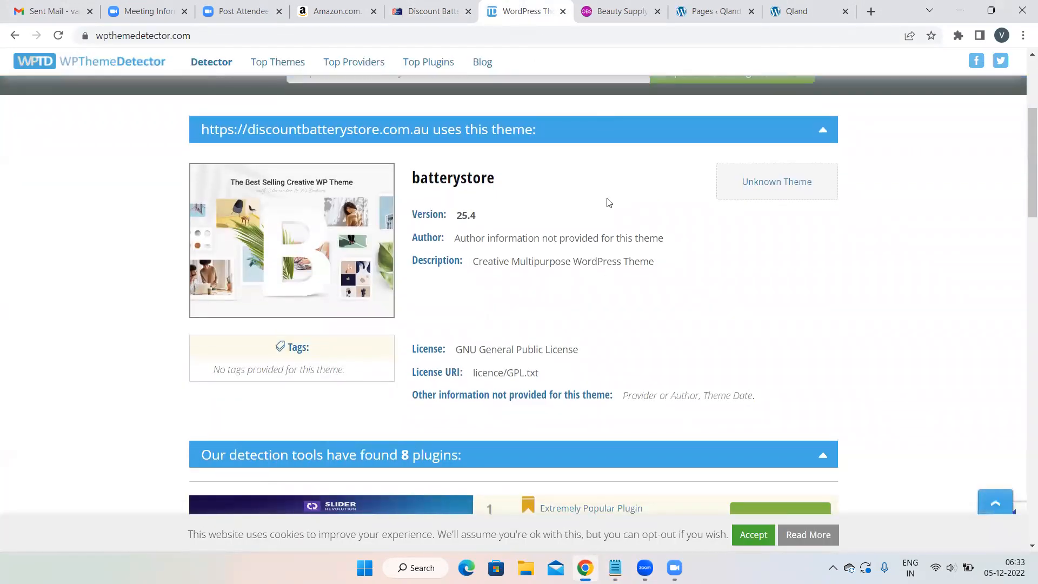
pyautogui.scroll(4, 606, 201)
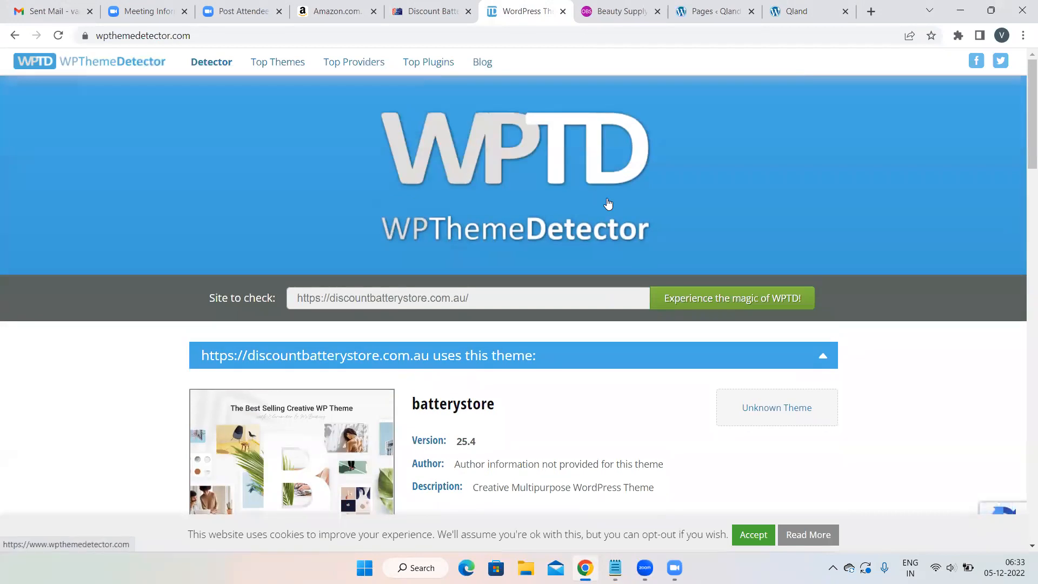
pyautogui.click(335, 11)
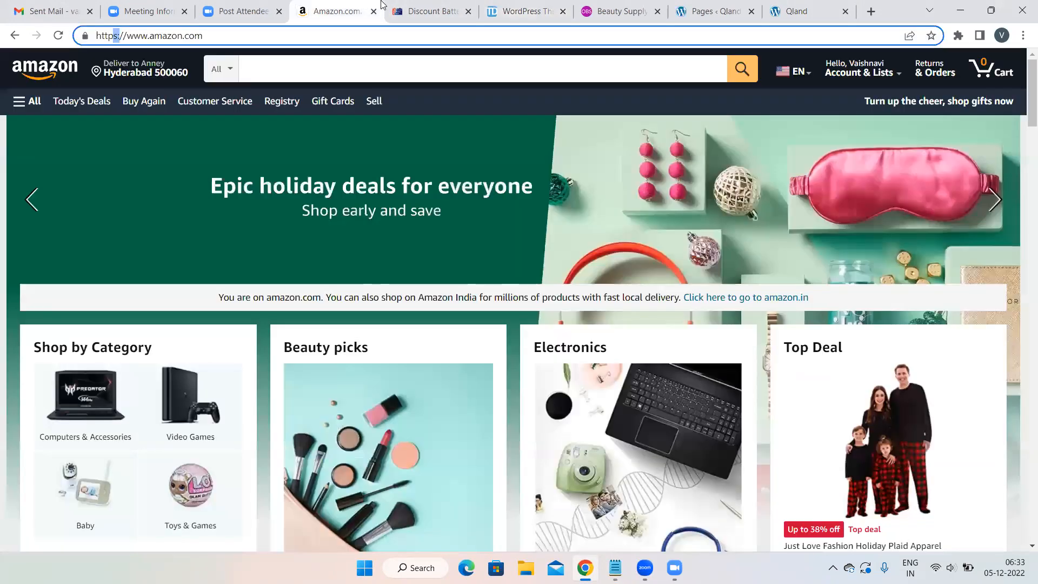
pyautogui.click(427, 5)
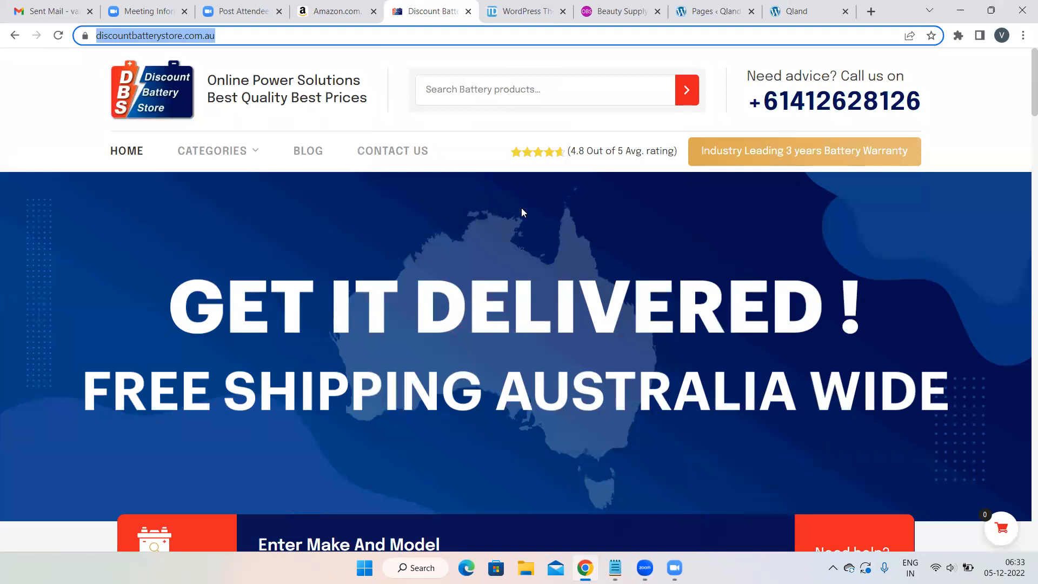
pyautogui.click(616, 10)
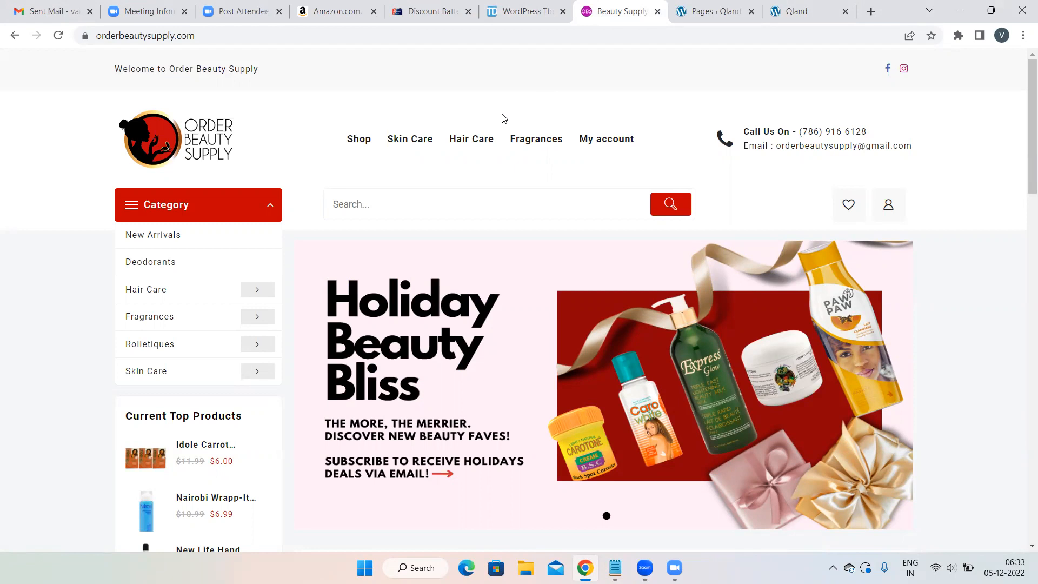
pyautogui.click(707, 5)
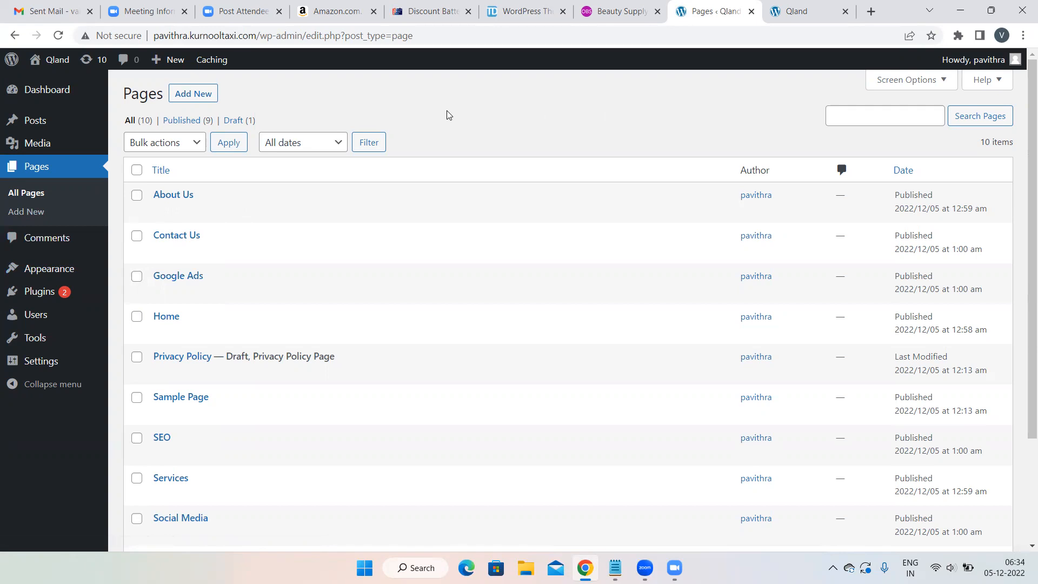
# Open Appearance > Themes in WordPress, then switch to the Order Beauty Supply tab
pyautogui.moveTo(50, 268)
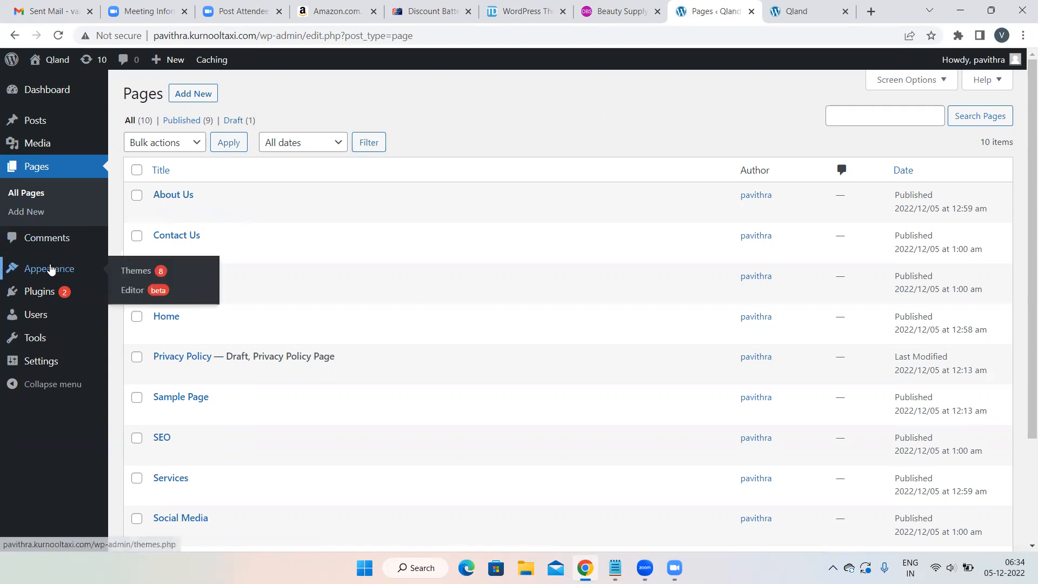
pyautogui.click(138, 275)
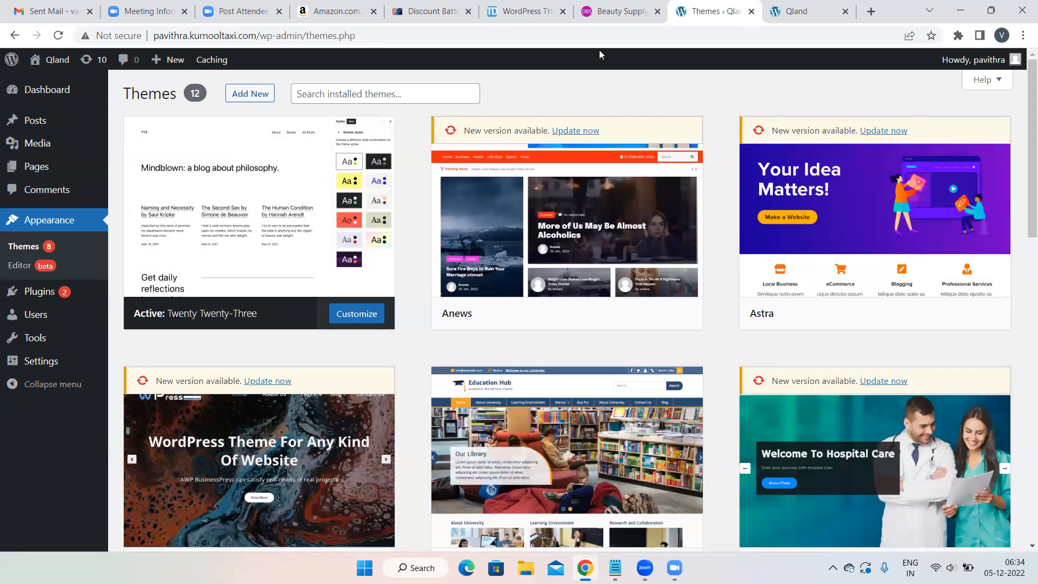
pyautogui.click(615, 11)
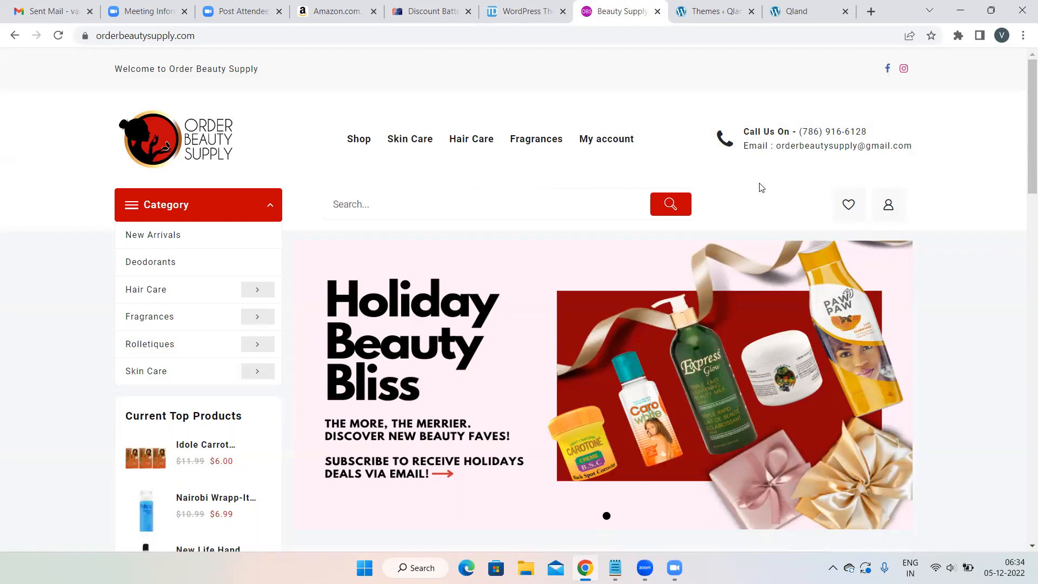
# Scroll through the Beauty Supply, Discount Battery and Amazon sites, then return to the Themes ‹ Qland tab
pyautogui.scroll(-1, 760, 188)
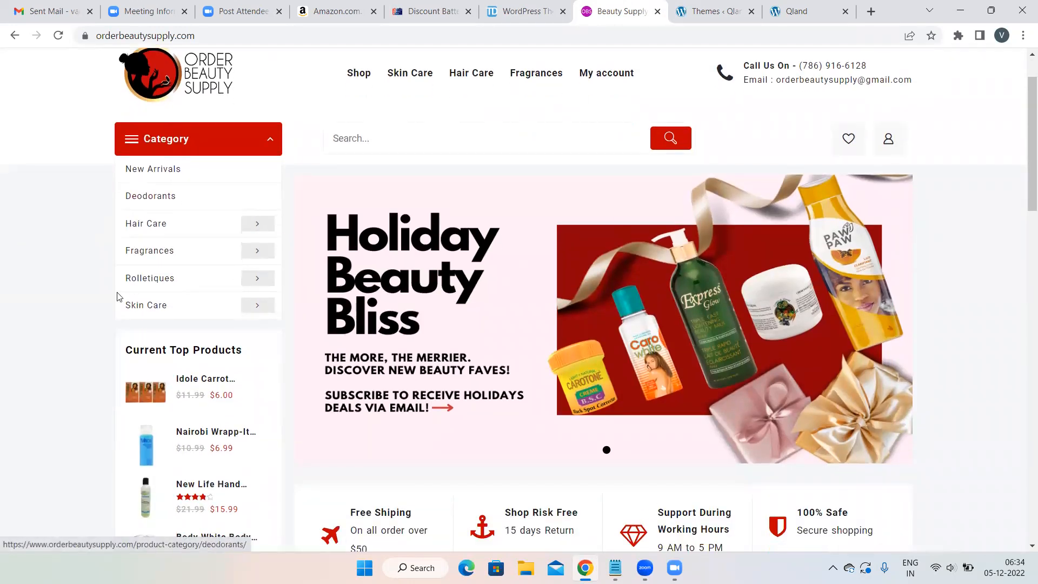
pyautogui.scroll(-2, 624, 126)
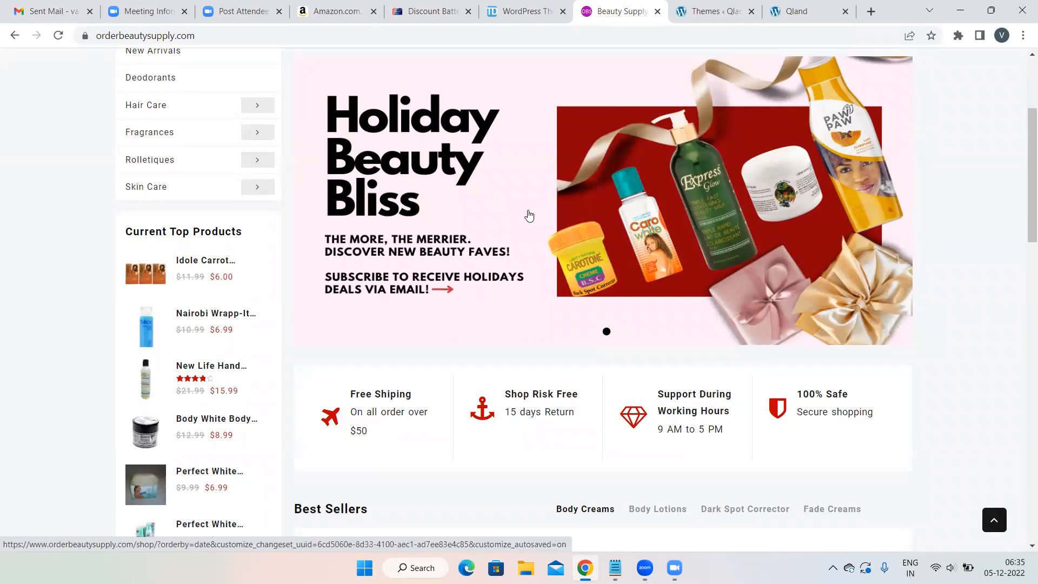
pyautogui.scroll(3, 485, 197)
pyautogui.scroll(-10, 484, 197)
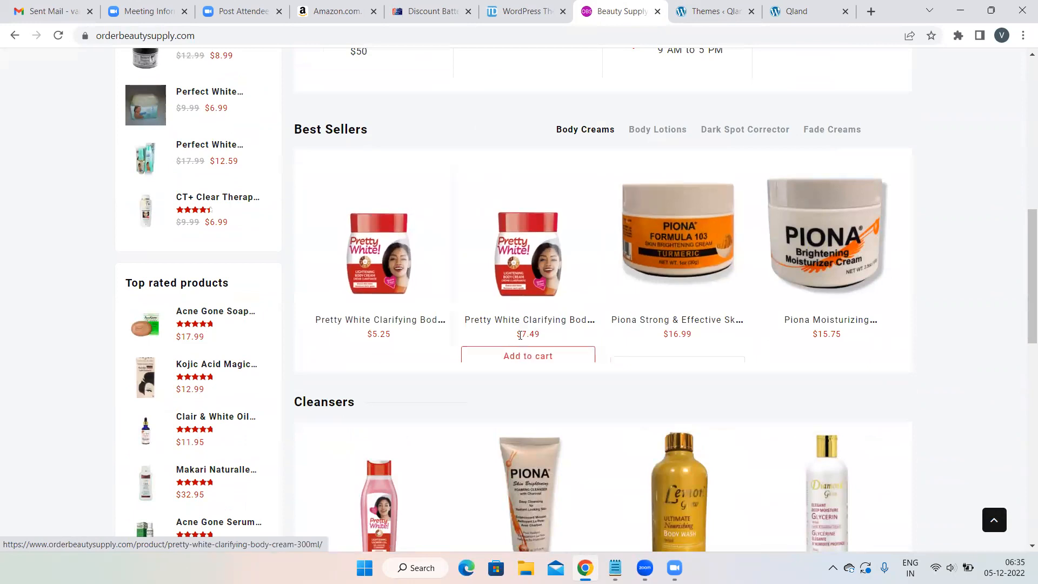
pyautogui.scroll(-4, 520, 335)
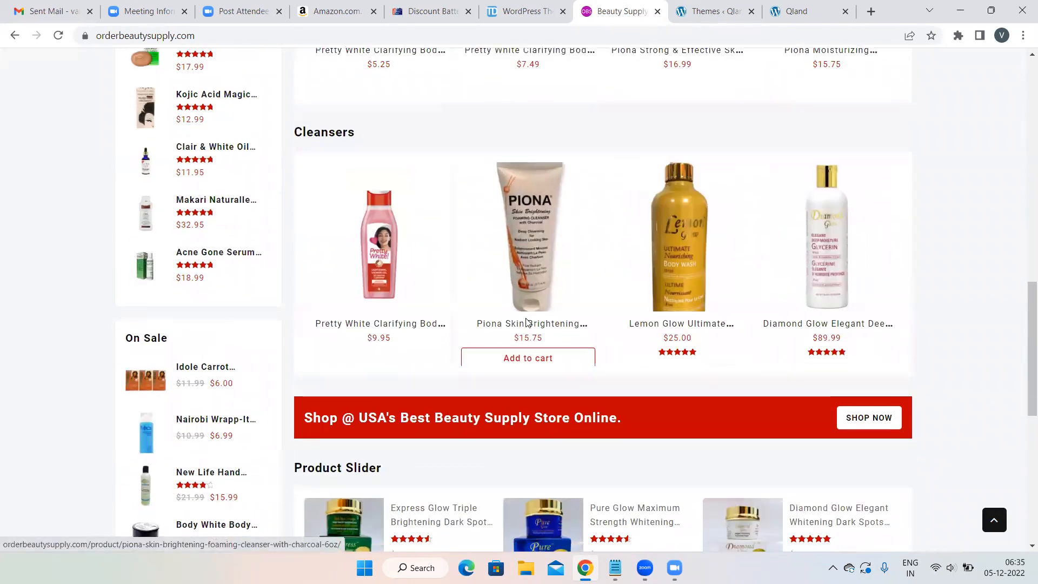
pyautogui.scroll(-3, 528, 322)
pyautogui.click(432, 11)
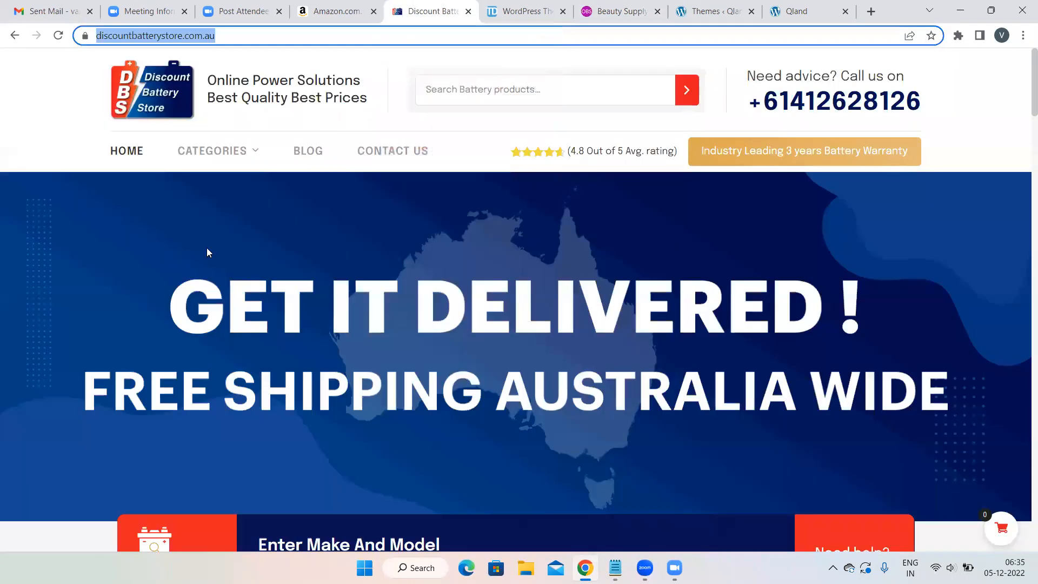
pyautogui.scroll(-7, 245, 304)
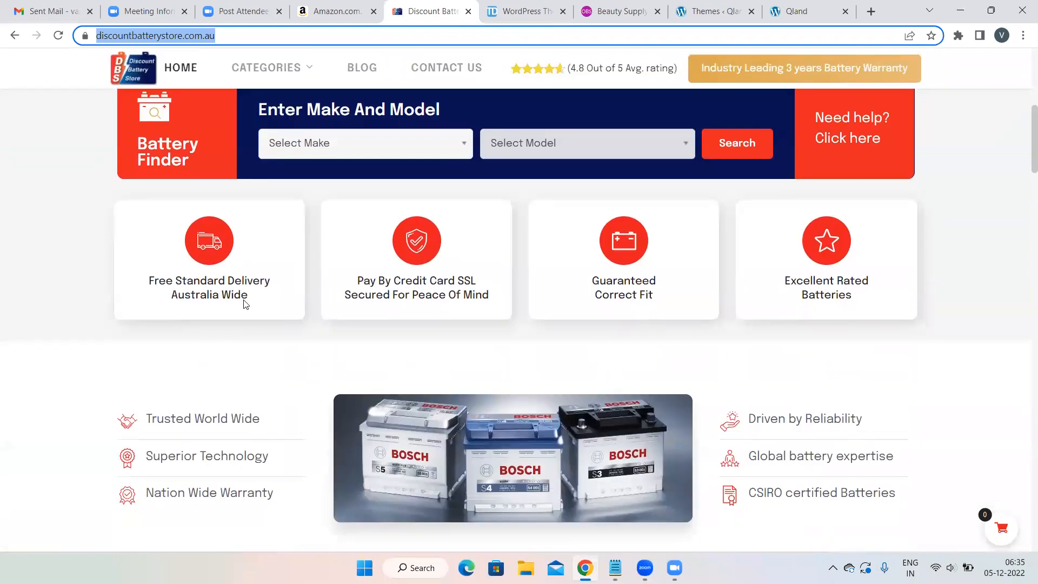
pyautogui.scroll(-1, 244, 304)
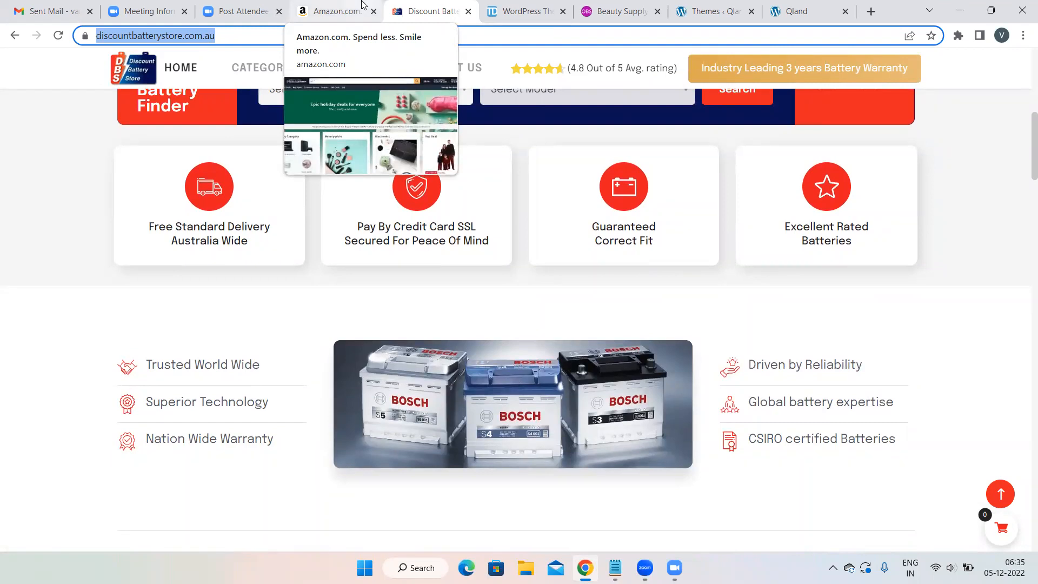
pyautogui.click(362, 6)
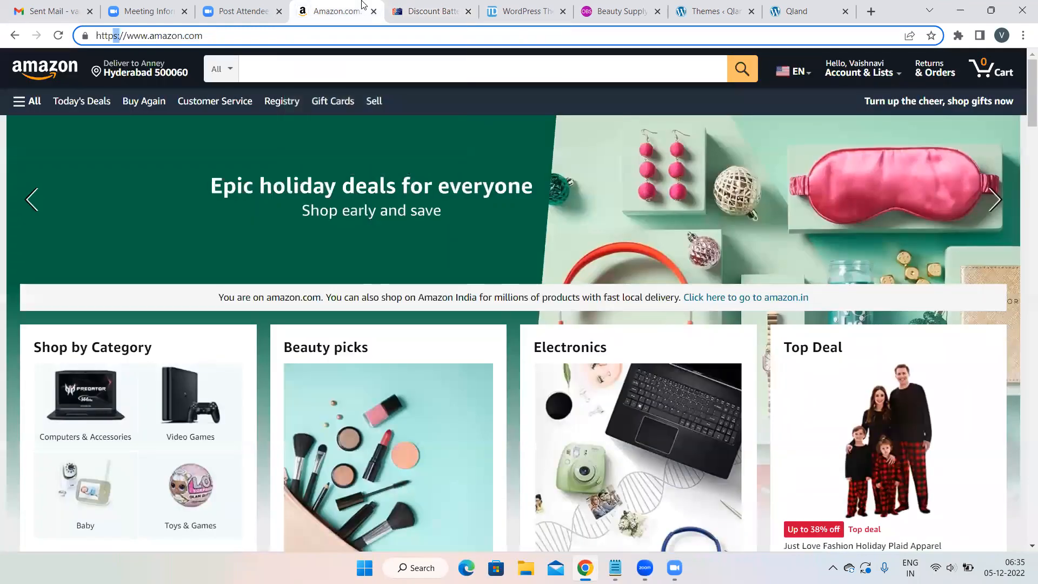
pyautogui.click(714, 6)
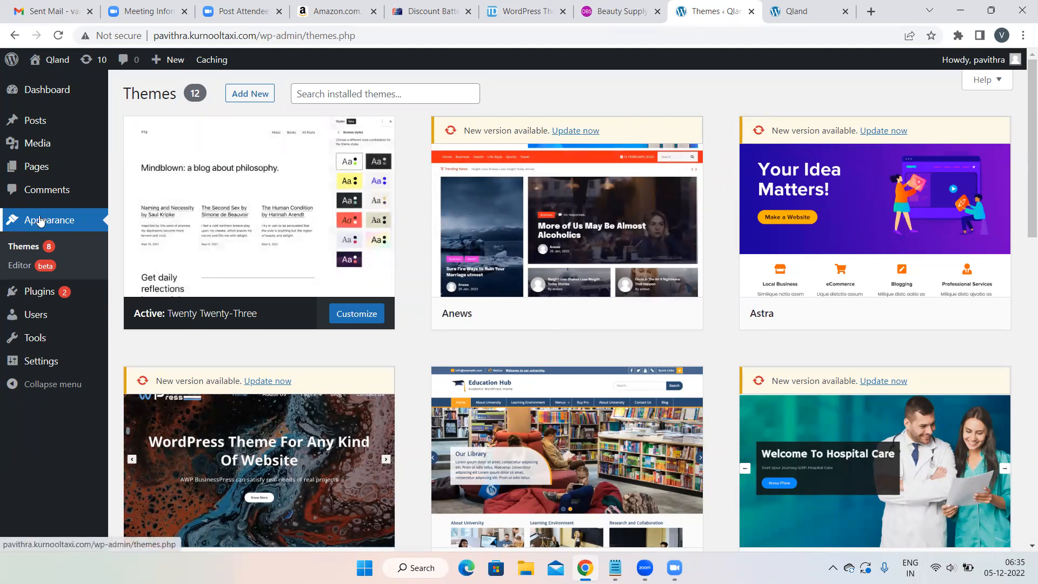
# On Add New Themes, search 'education', clear it, then search for 'minamaze'
pyautogui.click(249, 93)
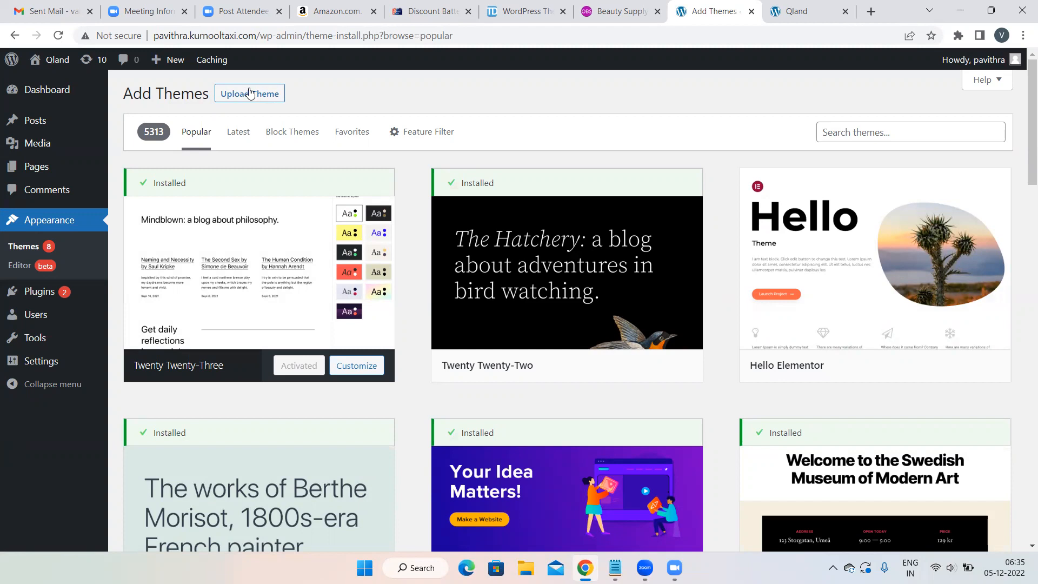
pyautogui.click(870, 130)
pyautogui.write('ed')
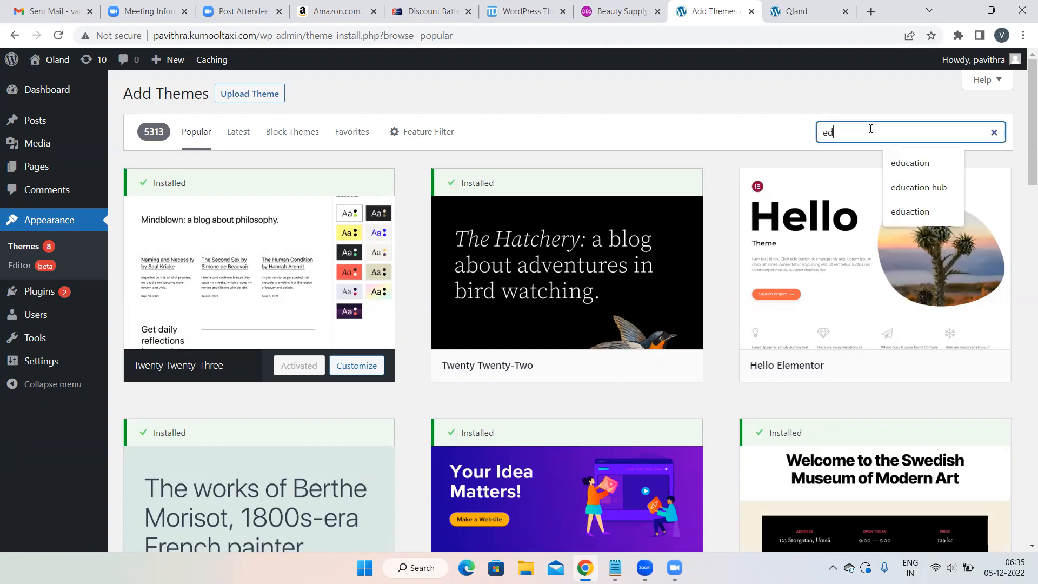
pyautogui.write('ucation')
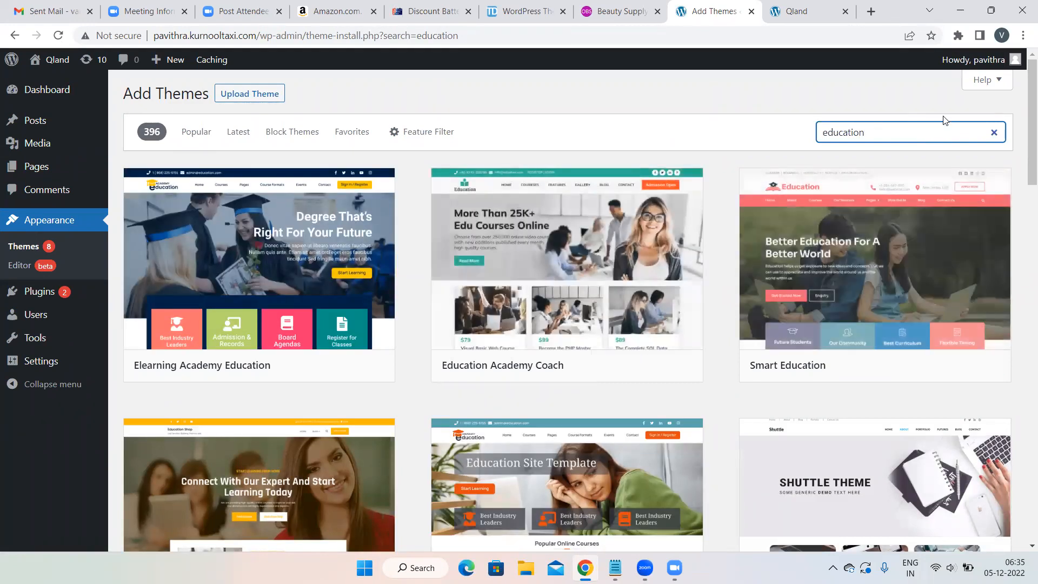
pyautogui.click(994, 132)
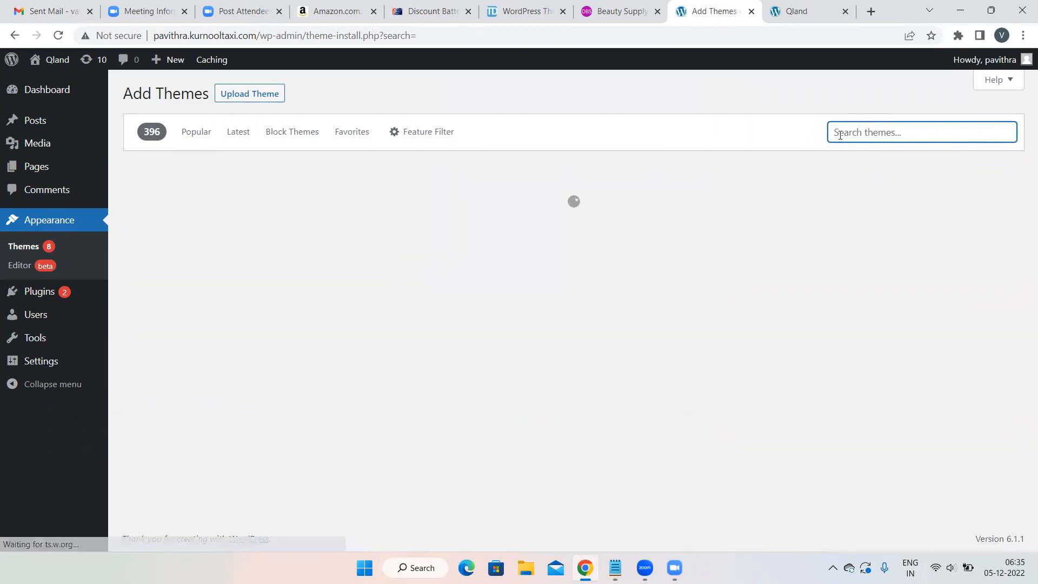
pyautogui.click(836, 132)
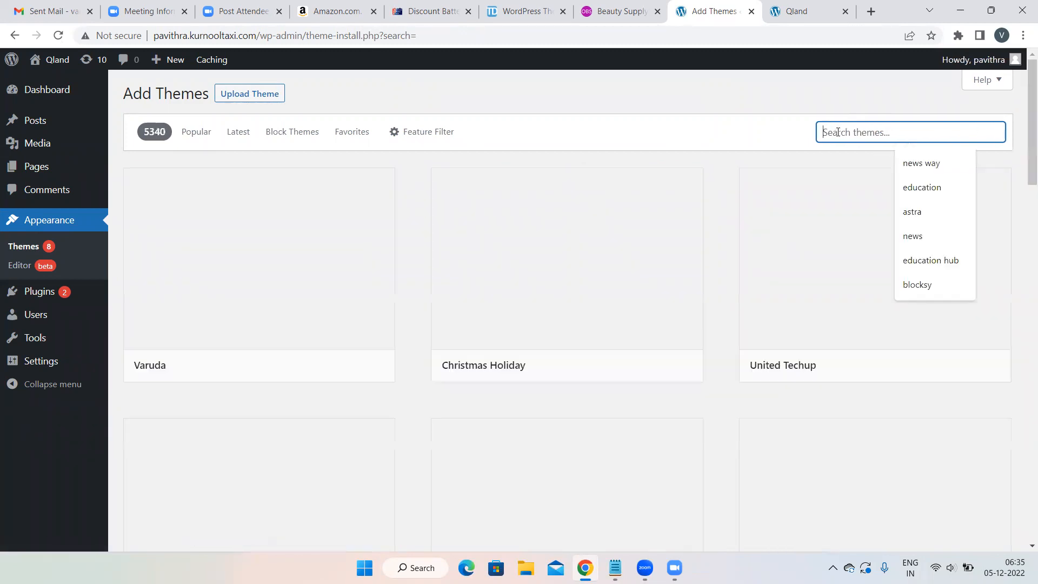
pyautogui.write('minamaze')
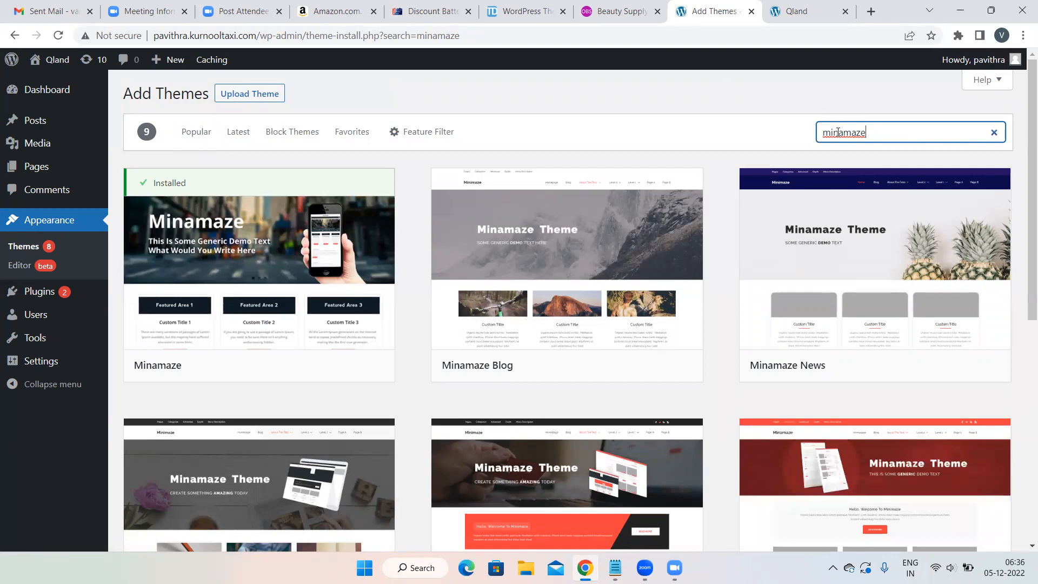
# Activate the Minamaze theme from its card in the search results
pyautogui.moveTo(322, 258)
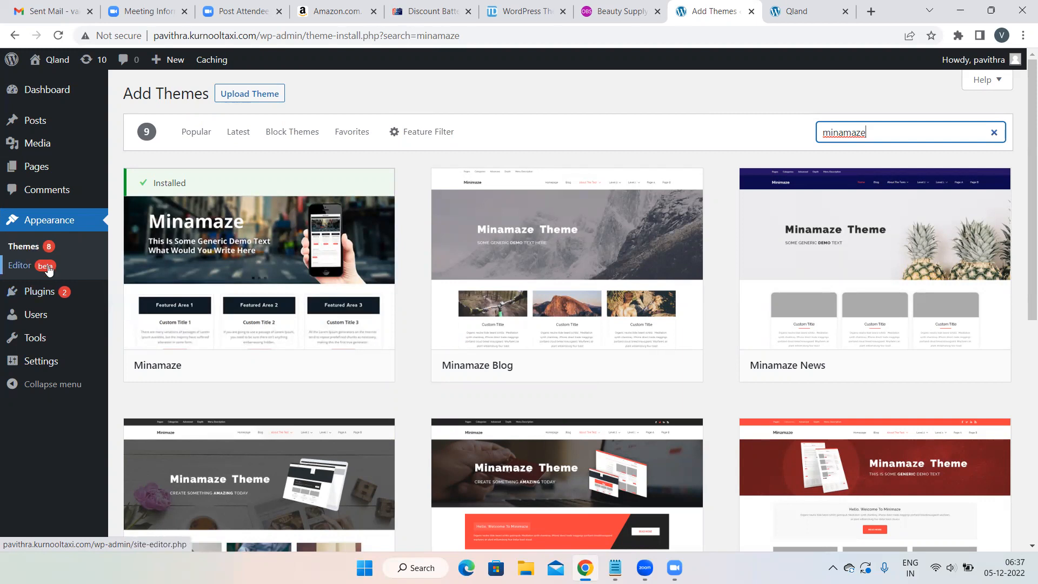
pyautogui.click(293, 367)
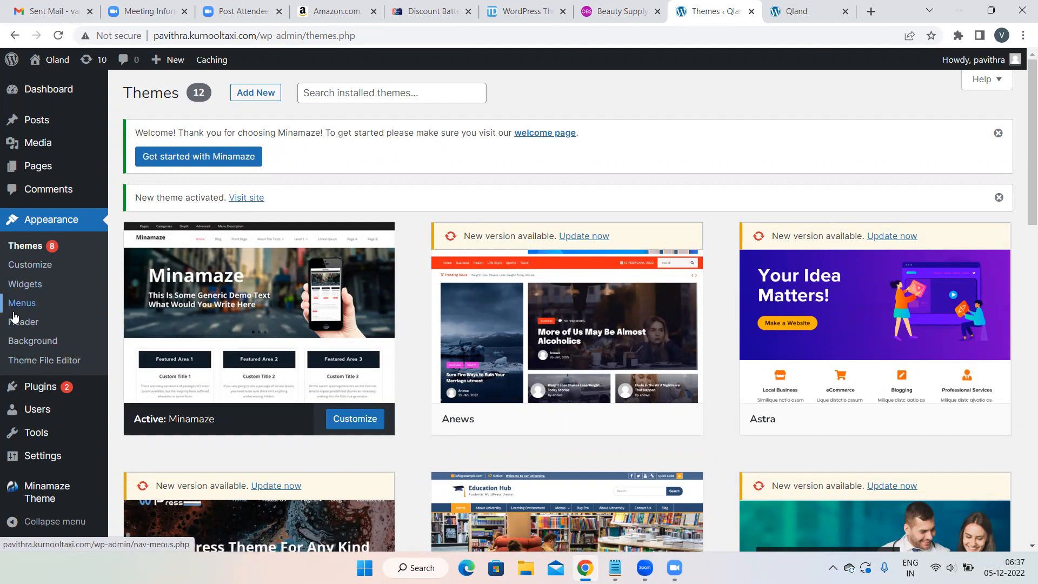
pyautogui.moveTo(270, 322)
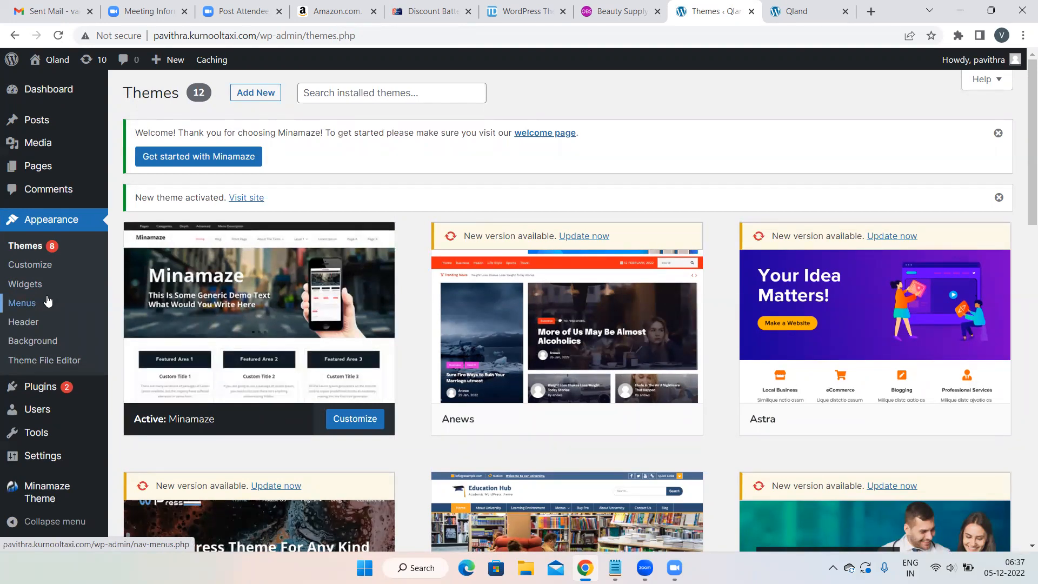
pyautogui.click(802, 5)
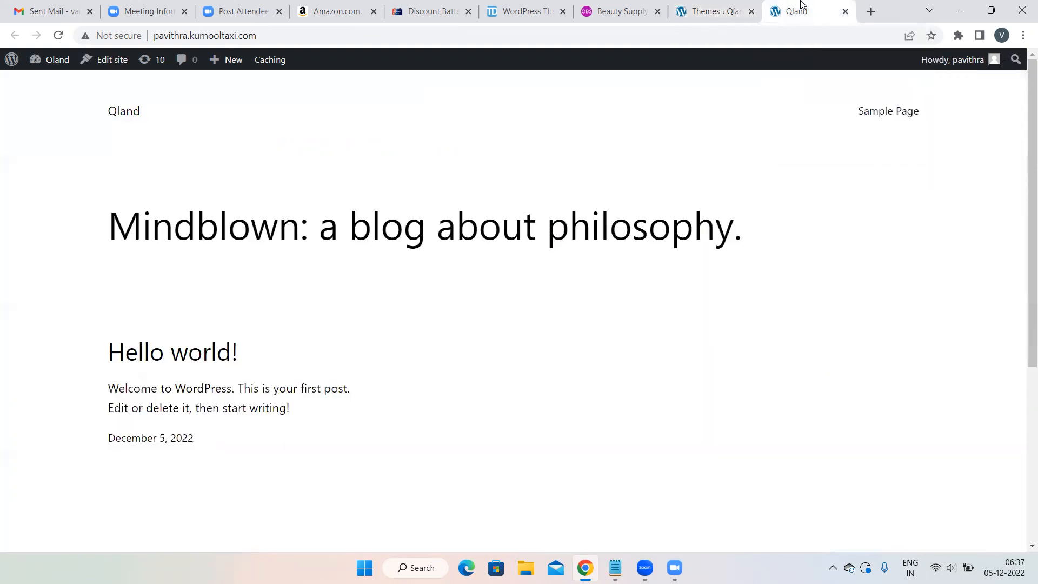
pyautogui.click(58, 40)
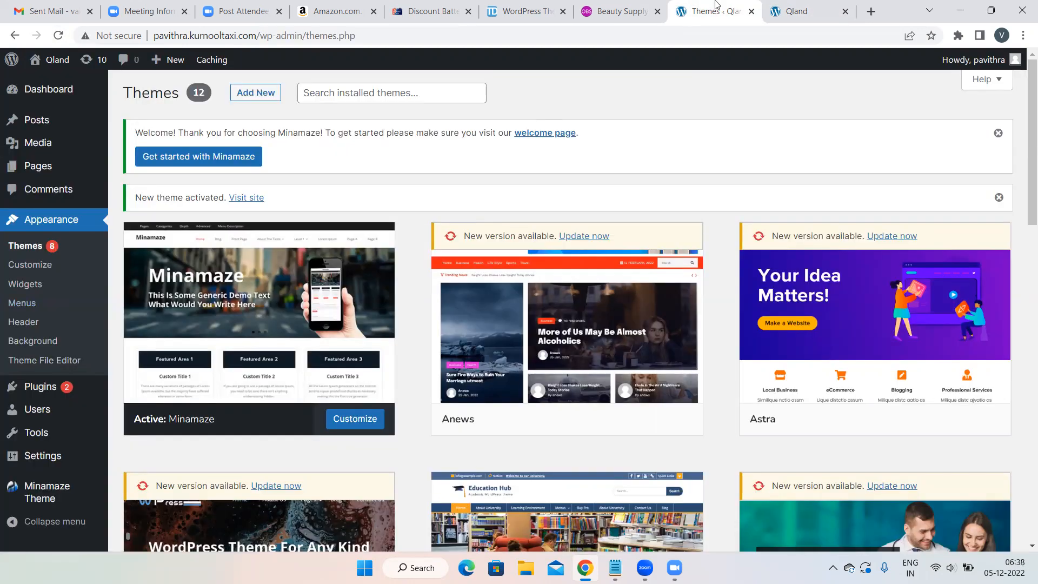
pyautogui.click(622, 10)
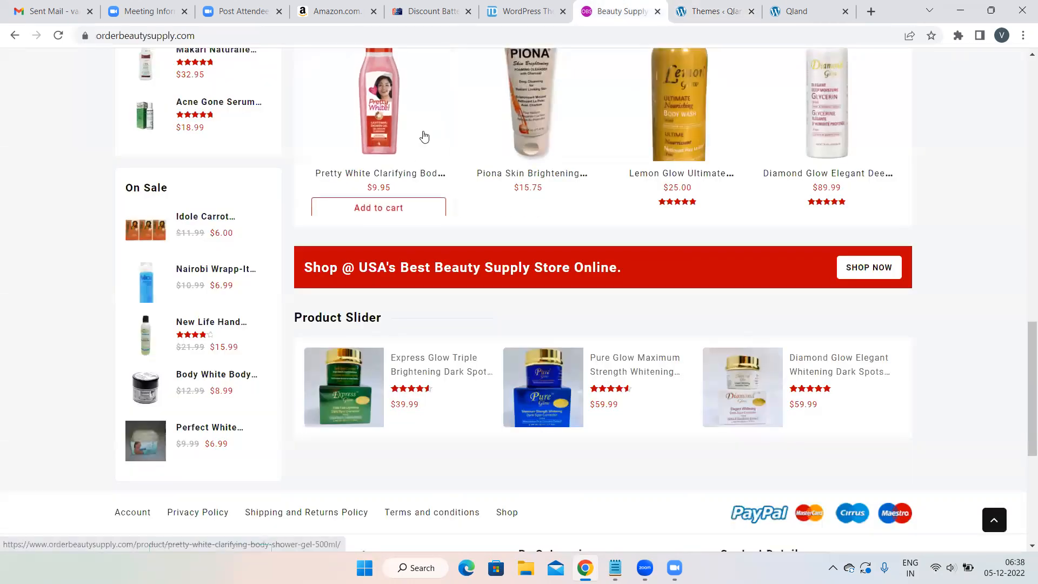
pyautogui.scroll(15, 421, 136)
pyautogui.scroll(4, 423, 135)
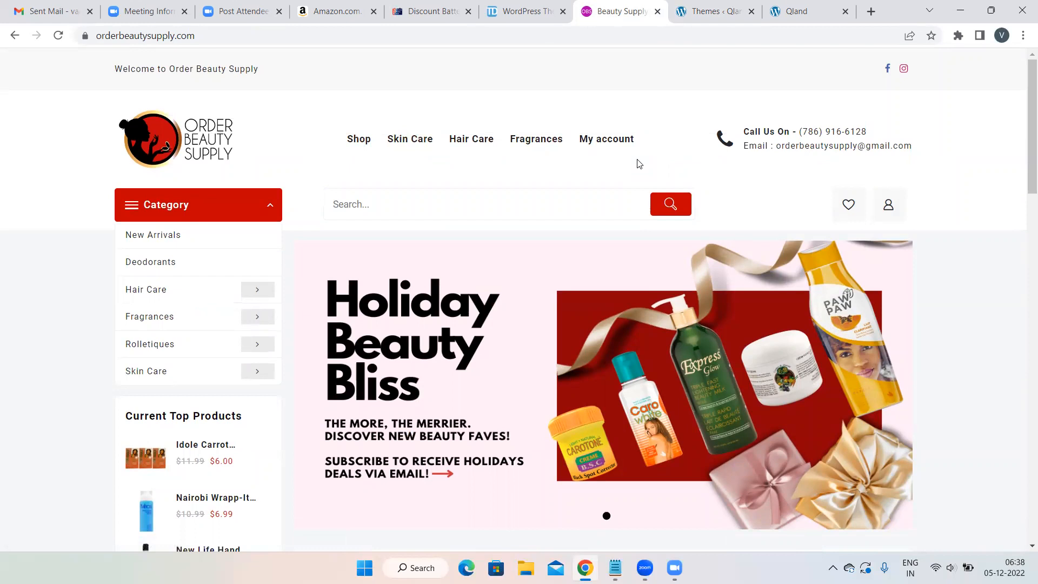
pyautogui.click(698, 7)
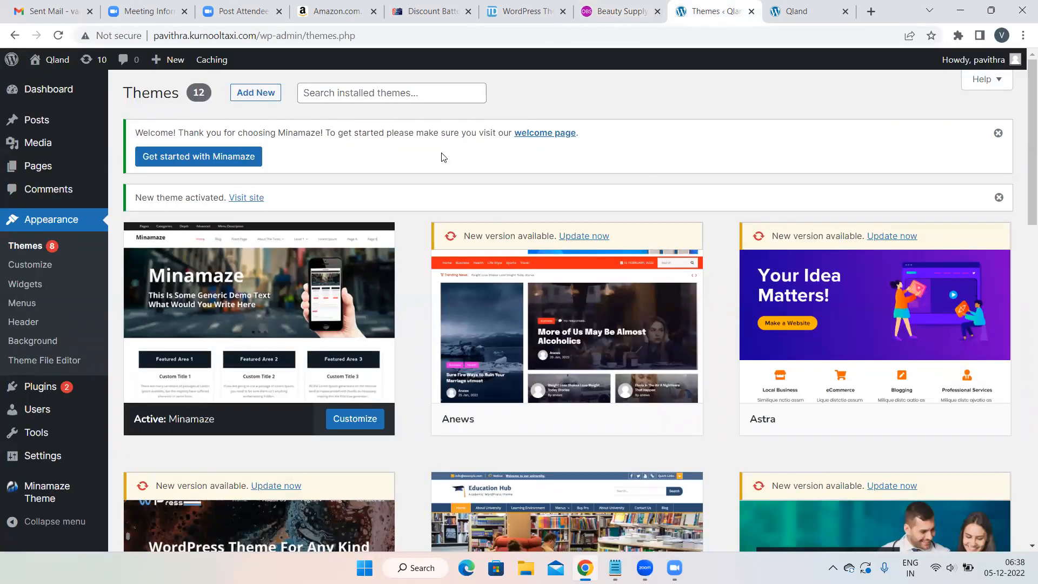
# Open Pages and scroll through the ten pages from About Us to Website Designing
pyautogui.click(37, 166)
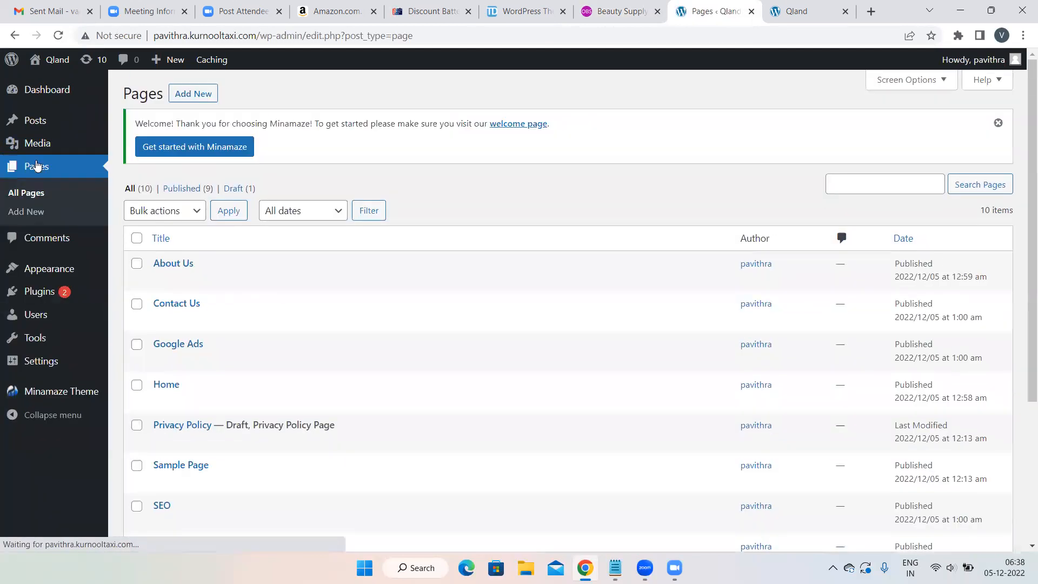
pyautogui.scroll(-3, 482, 239)
pyautogui.scroll(1, 485, 241)
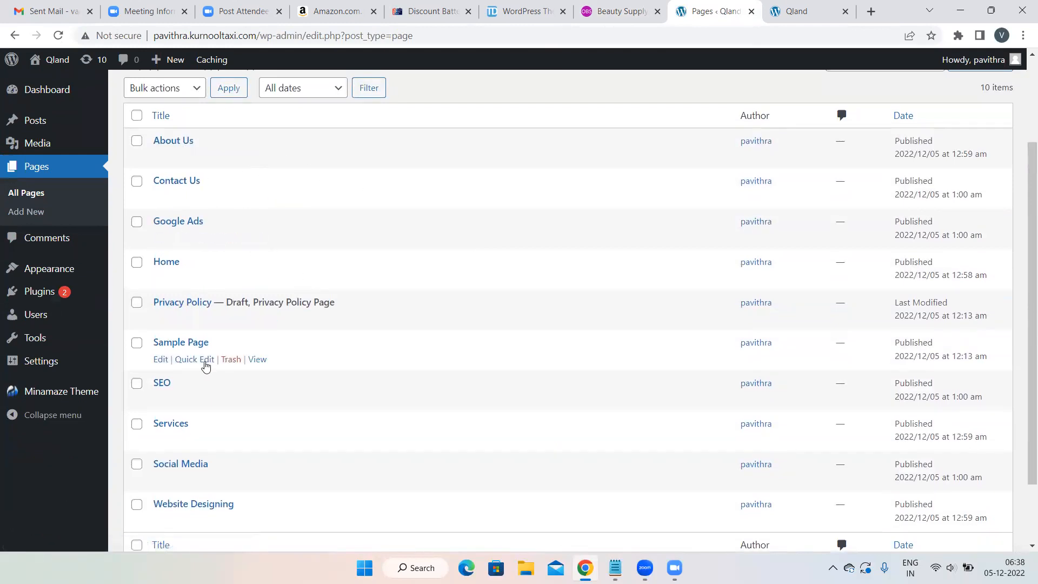
pyautogui.scroll(-1, 273, 204)
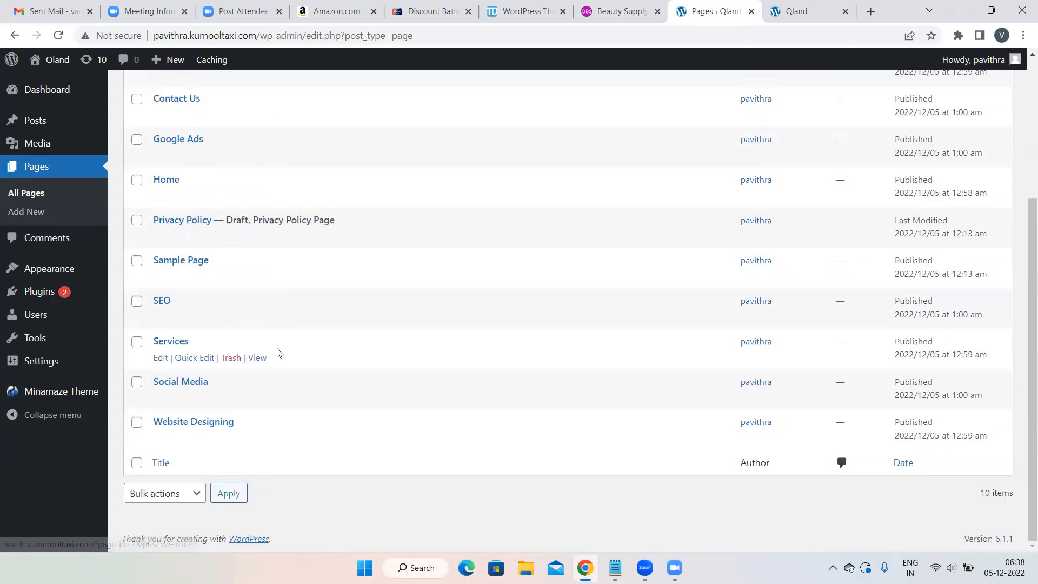
pyautogui.scroll(1, 314, 244)
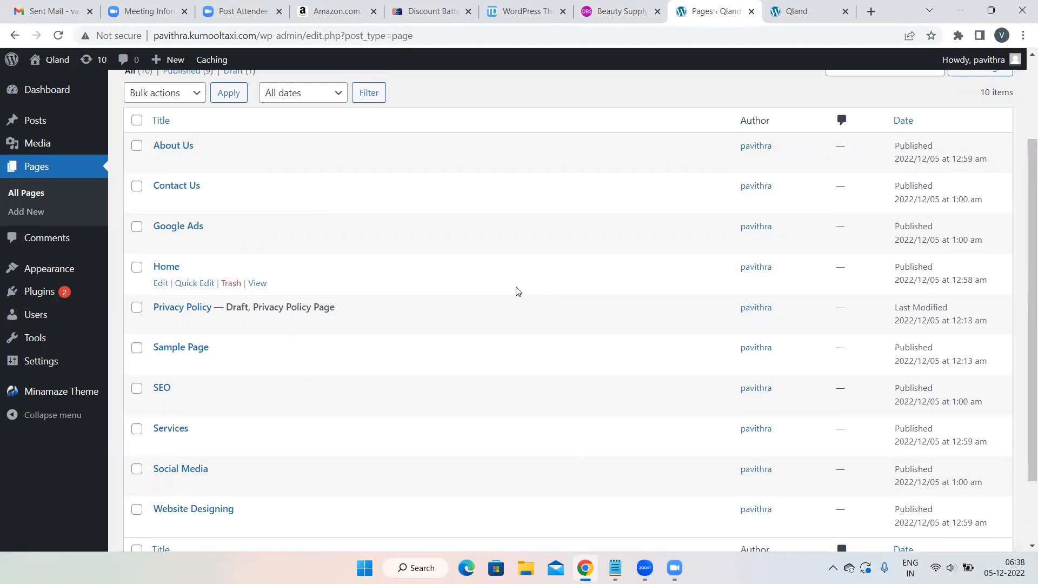
pyautogui.moveTo(42, 274)
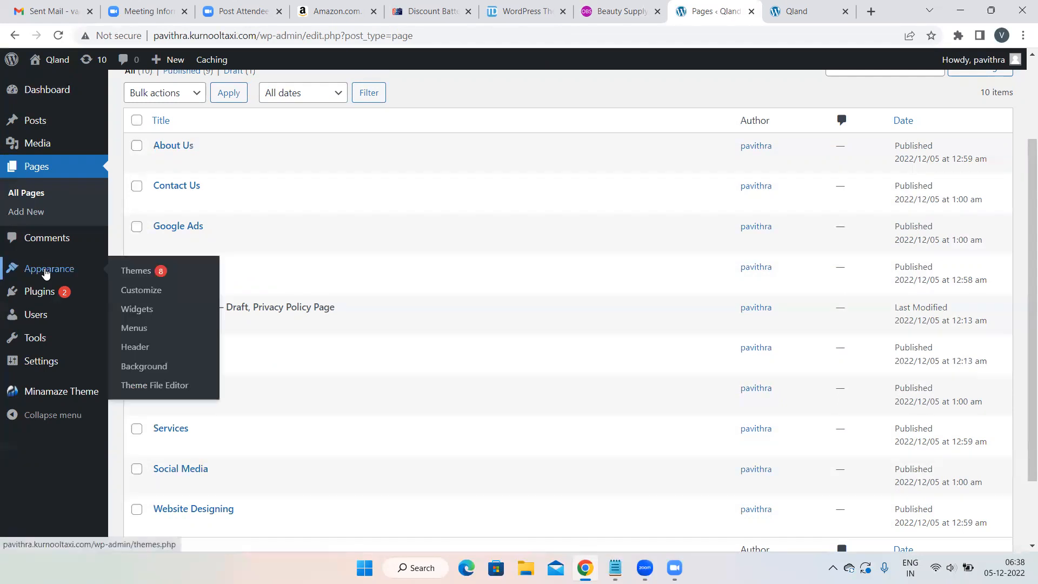
# Open Appearance > Menus, then switch to the Order Beauty Supply store tab
pyautogui.click(137, 332)
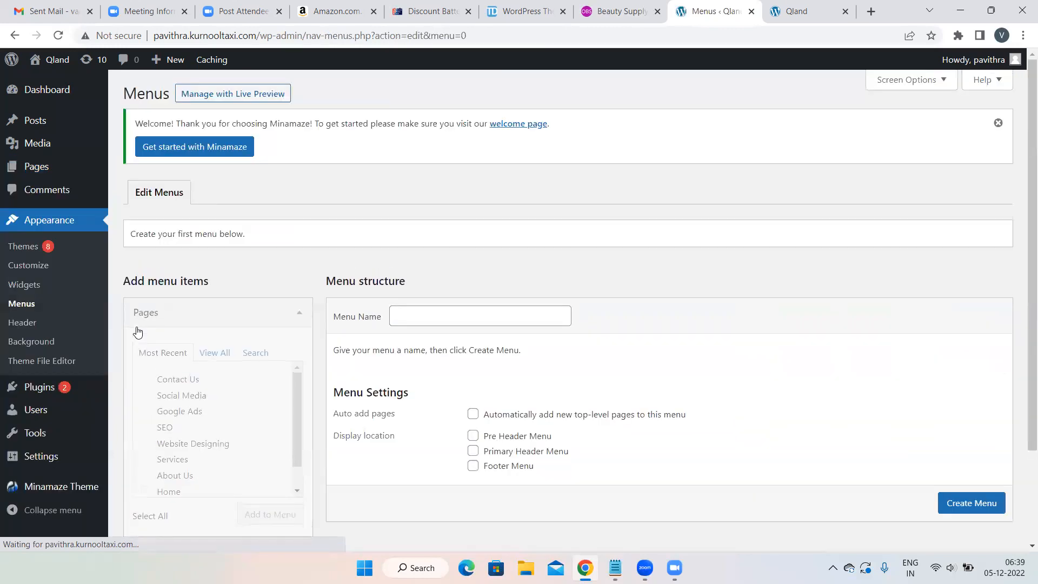
pyautogui.scroll(-2, 538, 306)
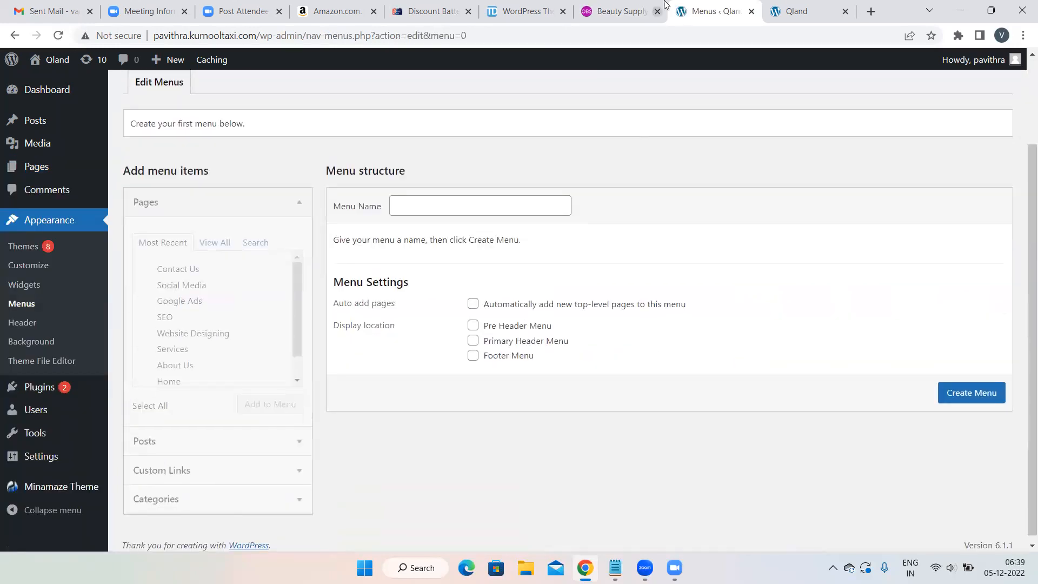
pyautogui.click(627, 5)
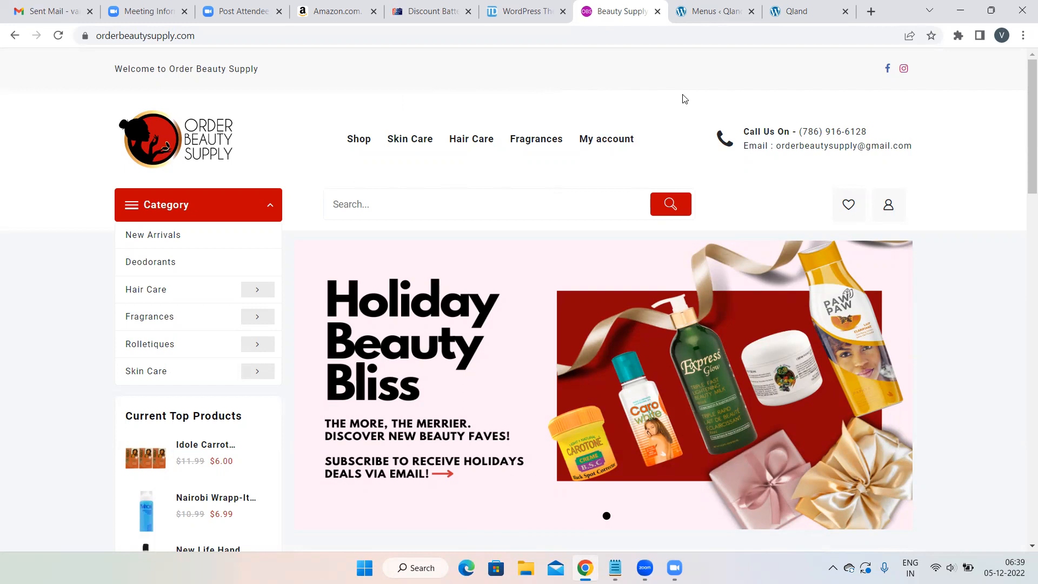
# Back in the WordPress Menus editor, create a new menu named 'First'
pyautogui.click(714, 11)
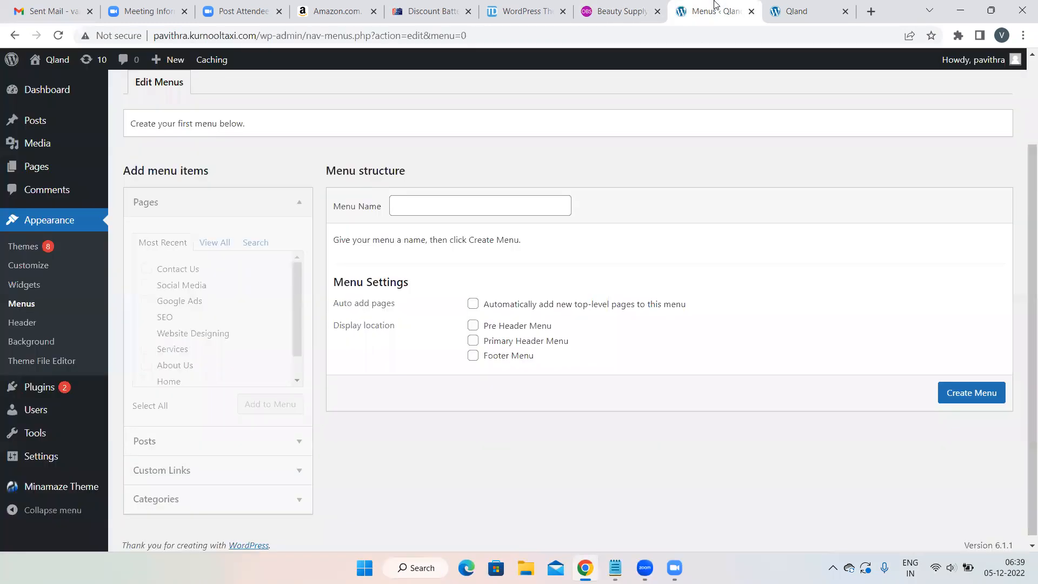
pyautogui.click(411, 207)
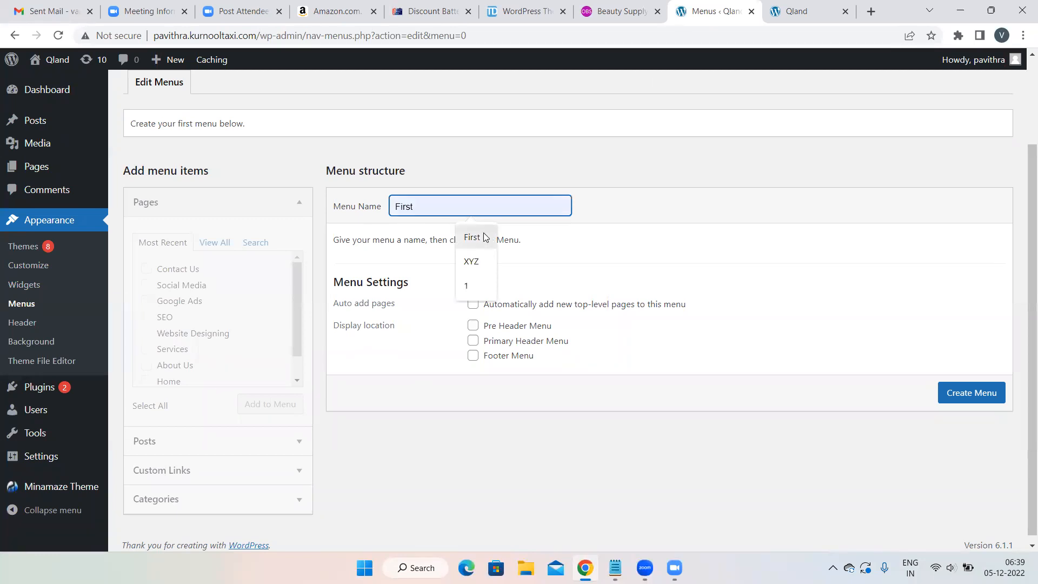
pyautogui.click(482, 239)
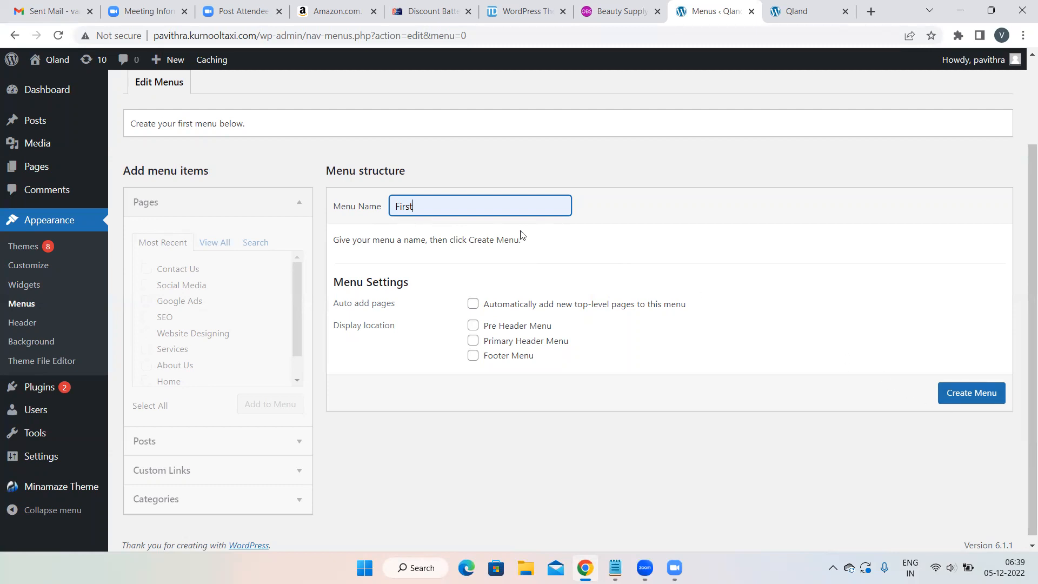
pyautogui.click(977, 391)
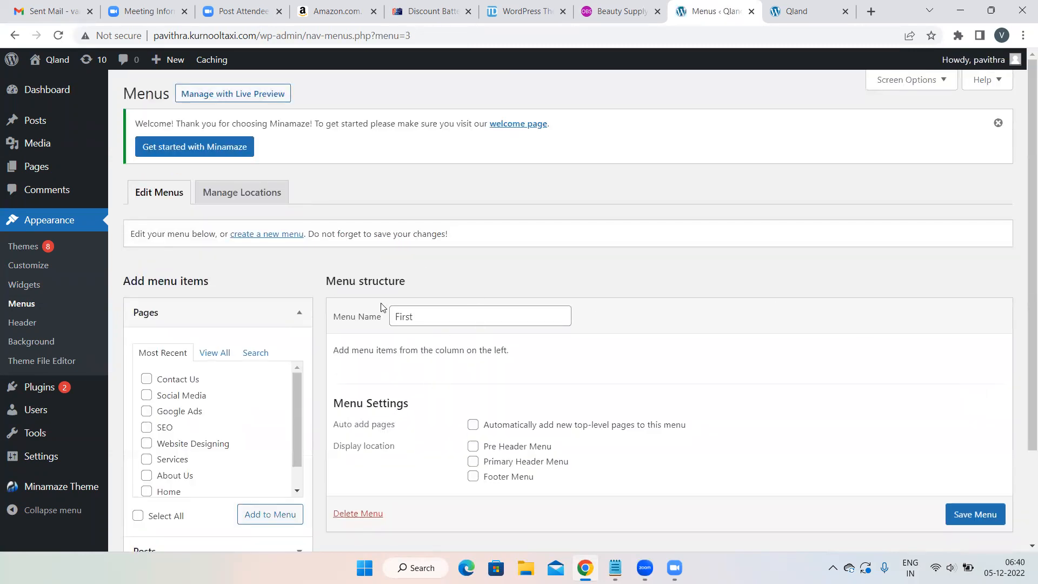
# Select all pages except Sample Page and add them to the First menu
pyautogui.scroll(-2, 749, 384)
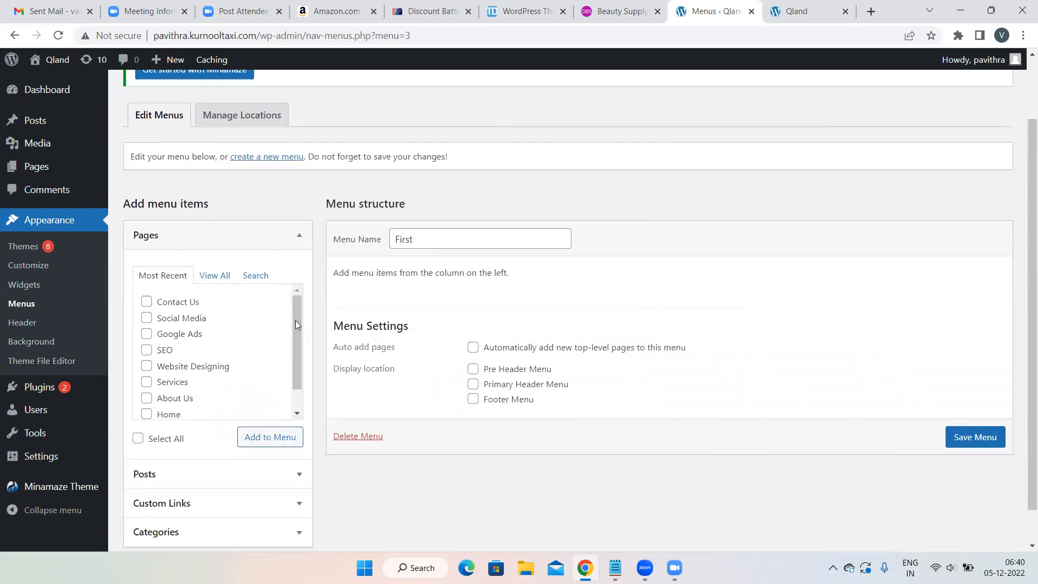
pyautogui.scroll(-1, 231, 348)
pyautogui.scroll(1, 232, 348)
pyautogui.click(138, 438)
pyautogui.scroll(-1, 178, 403)
pyautogui.click(149, 407)
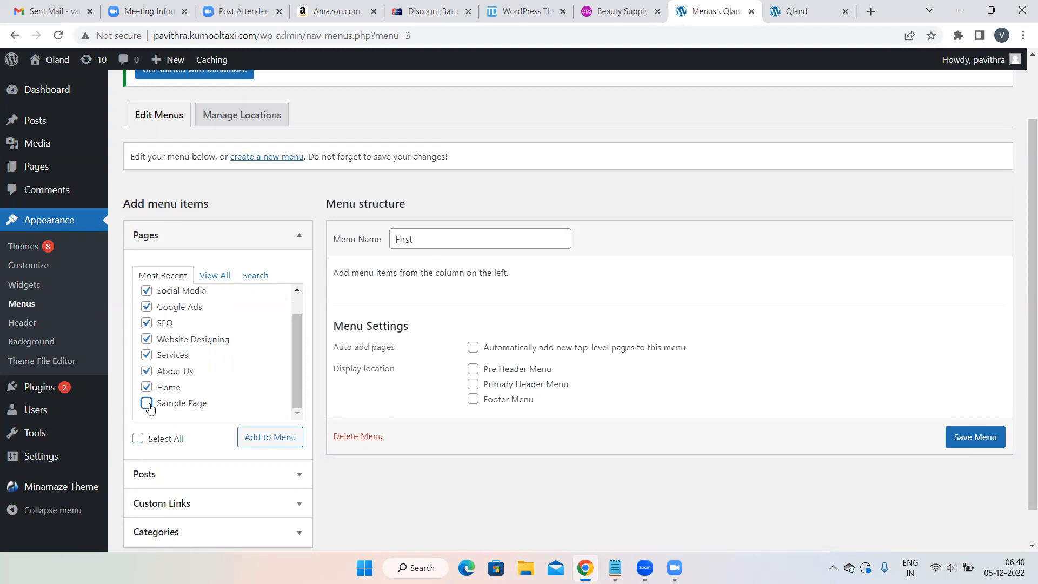
pyautogui.click(280, 447)
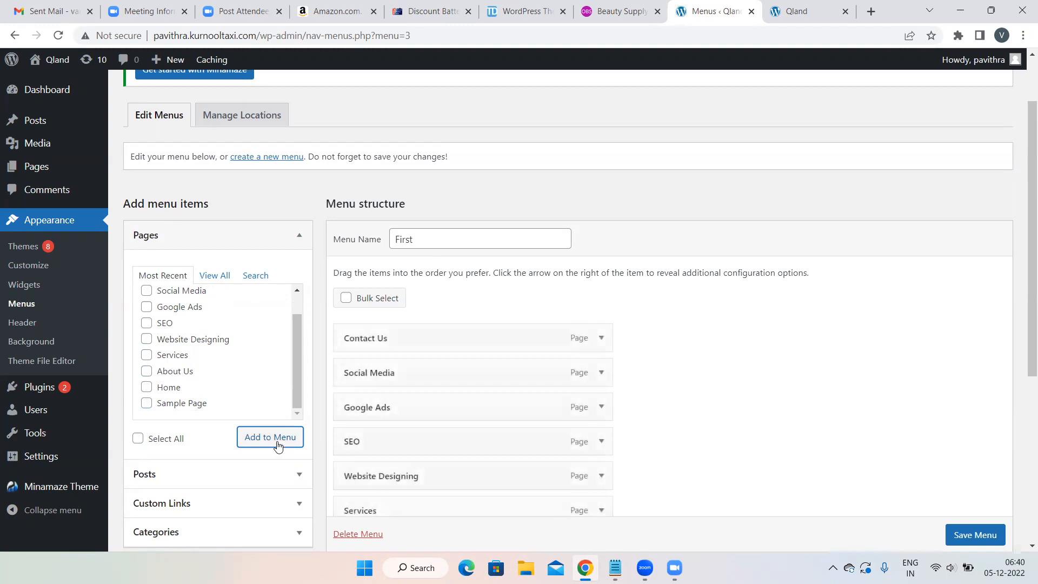
# Reorder the menu to Home, About Us, Services first and Contact Us last, then bring up Notepad
pyautogui.scroll(-2, 806, 332)
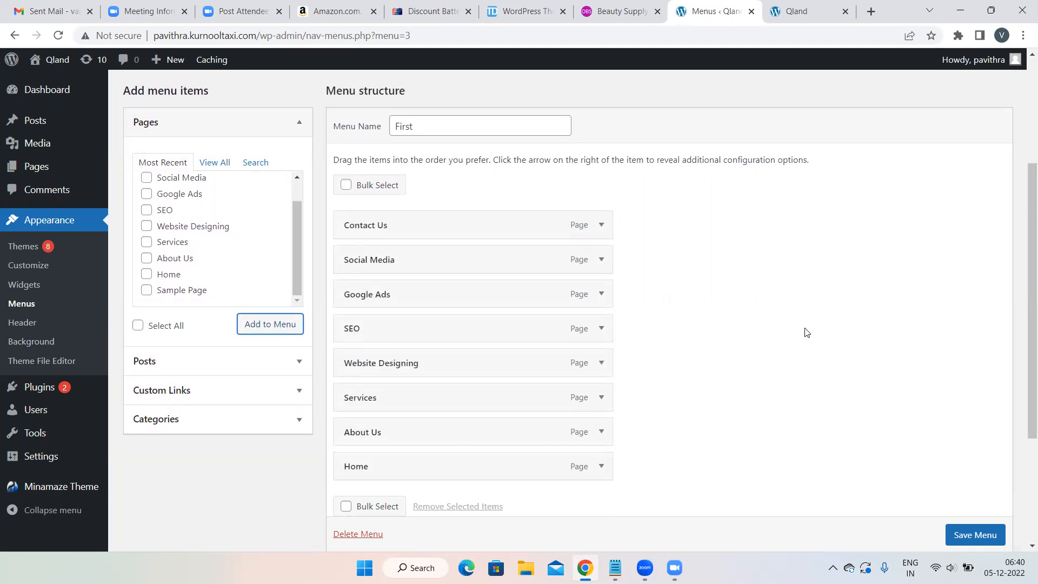
pyautogui.scroll(-1, 807, 332)
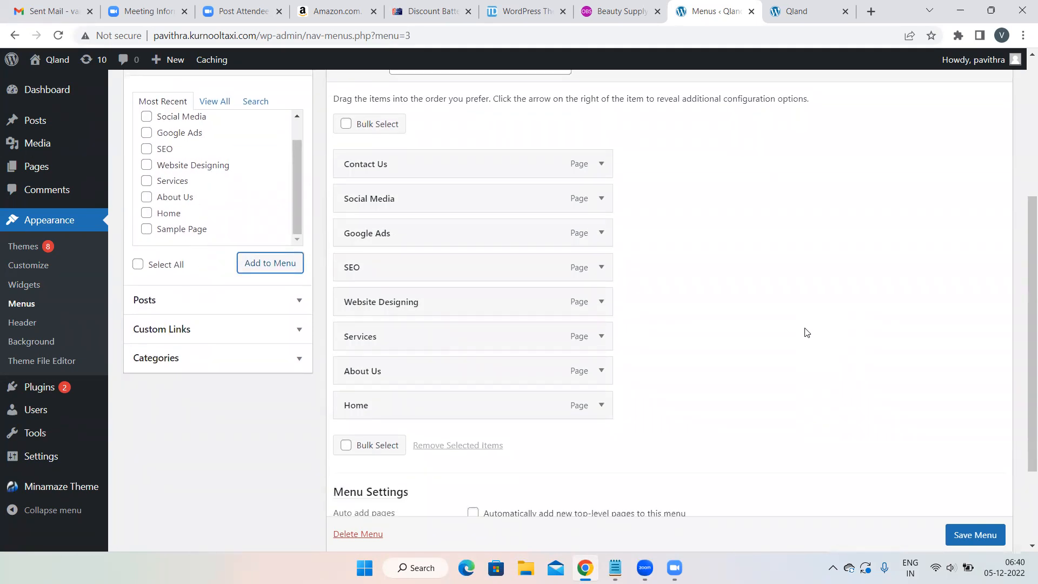
pyautogui.moveTo(556, 399); pyautogui.dragTo(557, 155)
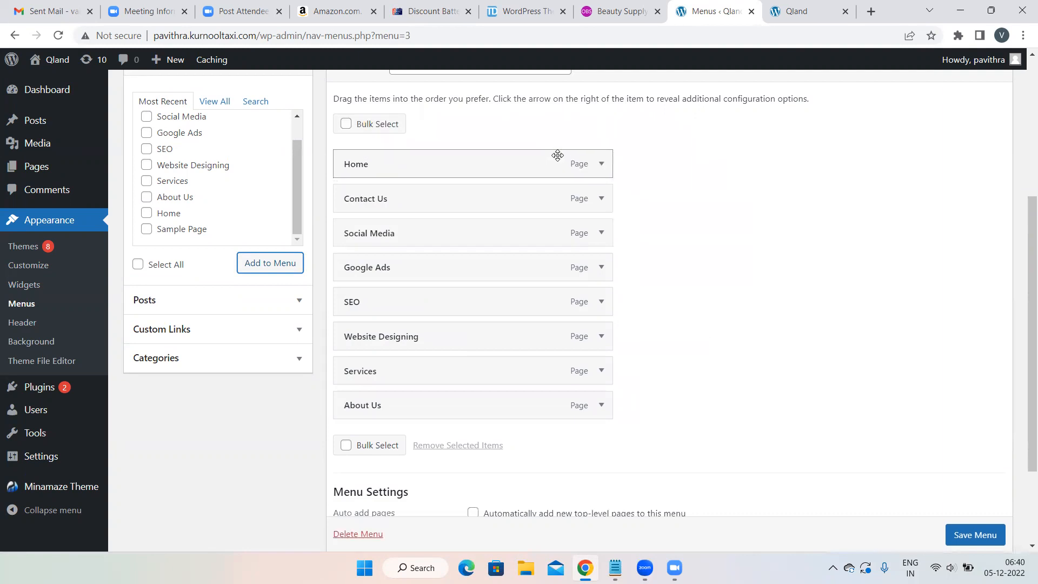
pyautogui.moveTo(603, 199); pyautogui.dragTo(489, 408)
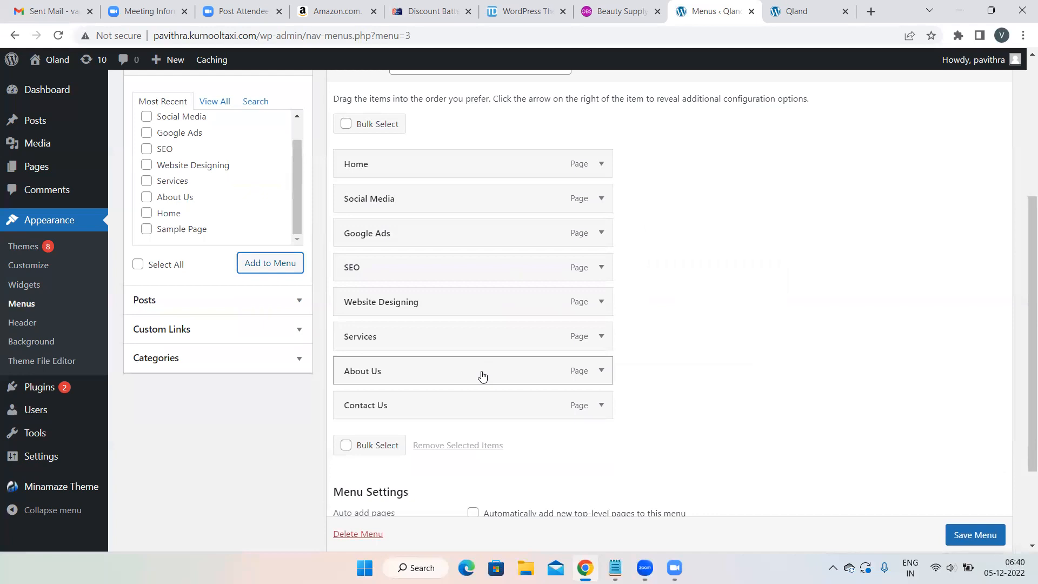
pyautogui.moveTo(479, 371); pyautogui.dragTo(481, 201)
pyautogui.moveTo(408, 371); pyautogui.dragTo(405, 236)
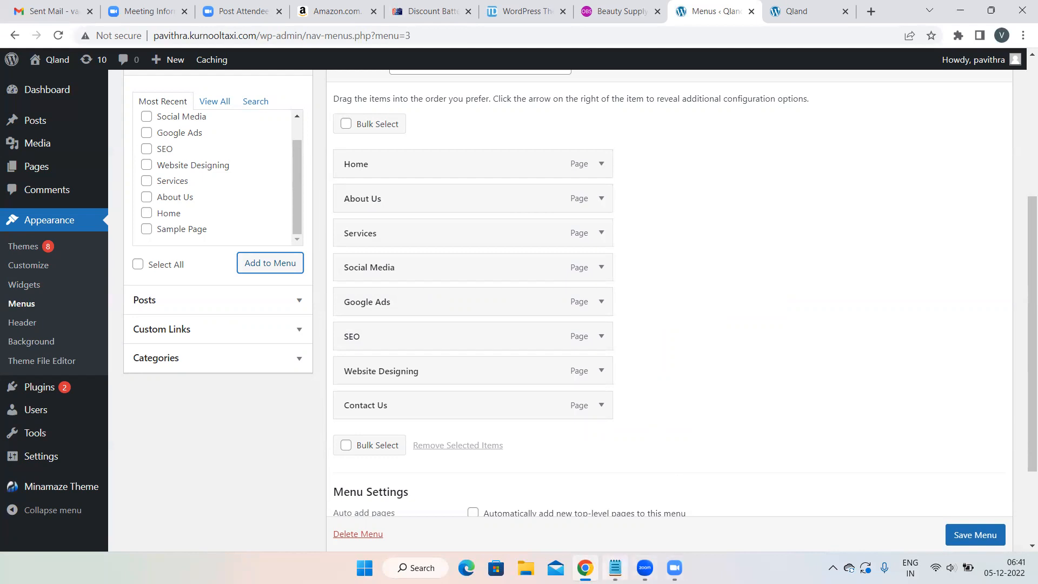
pyautogui.click(615, 568)
pyautogui.click(717, 285)
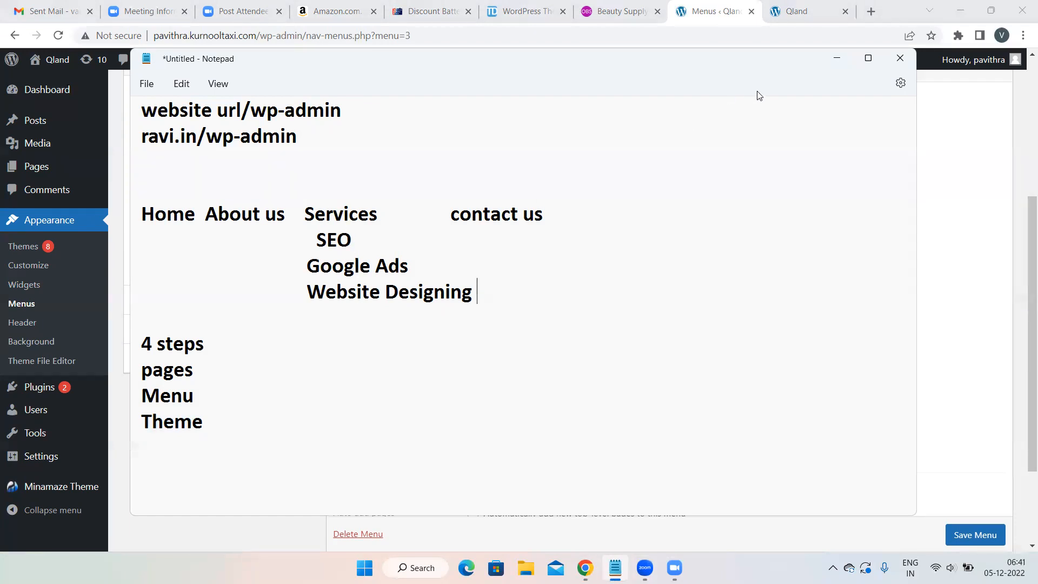
# Minimize Notepad to return to the WordPress menu editor
pyautogui.click(837, 58)
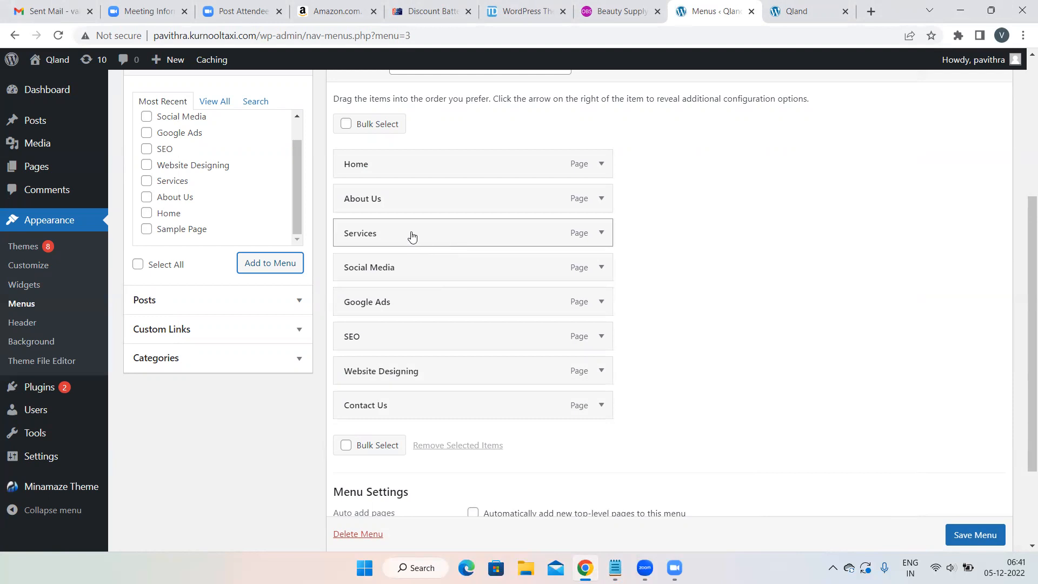
# Indent Website Designing, SEO, Google Ads and Social Media as sub items beneath Services
pyautogui.moveTo(396, 369); pyautogui.dragTo(424, 262)
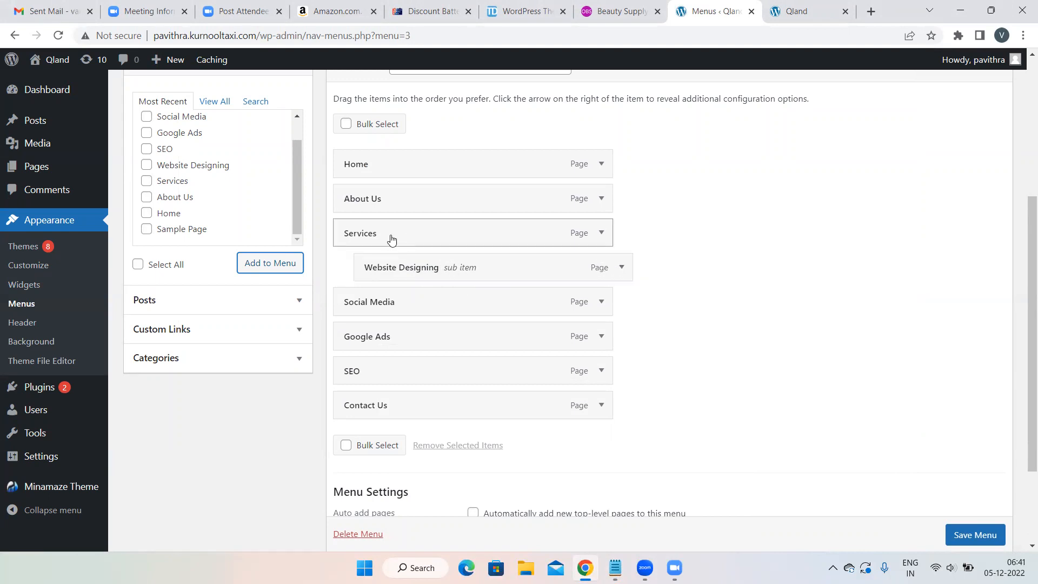
pyautogui.moveTo(376, 301); pyautogui.dragTo(426, 290)
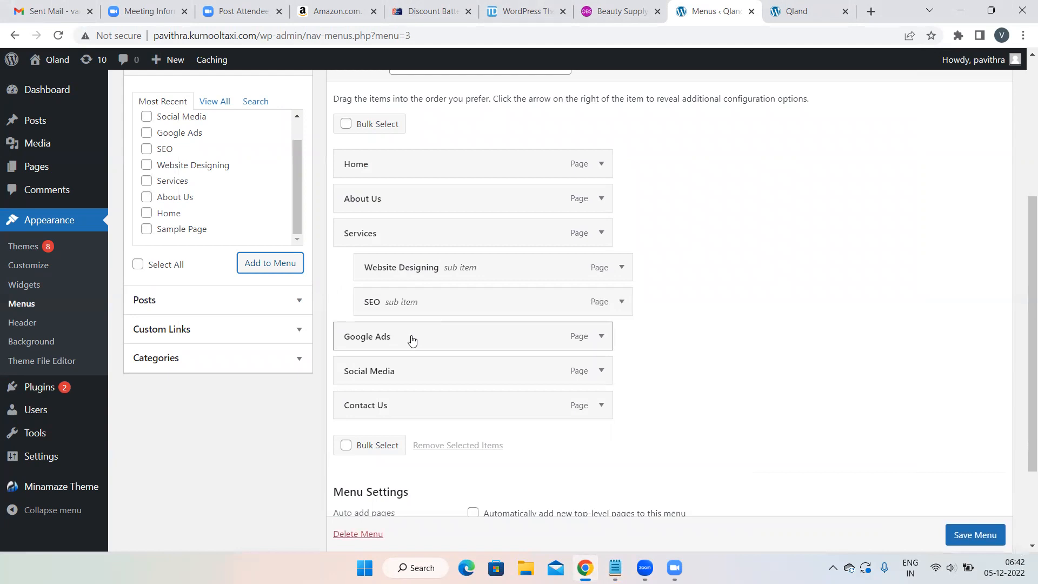
pyautogui.moveTo(413, 340); pyautogui.dragTo(435, 335)
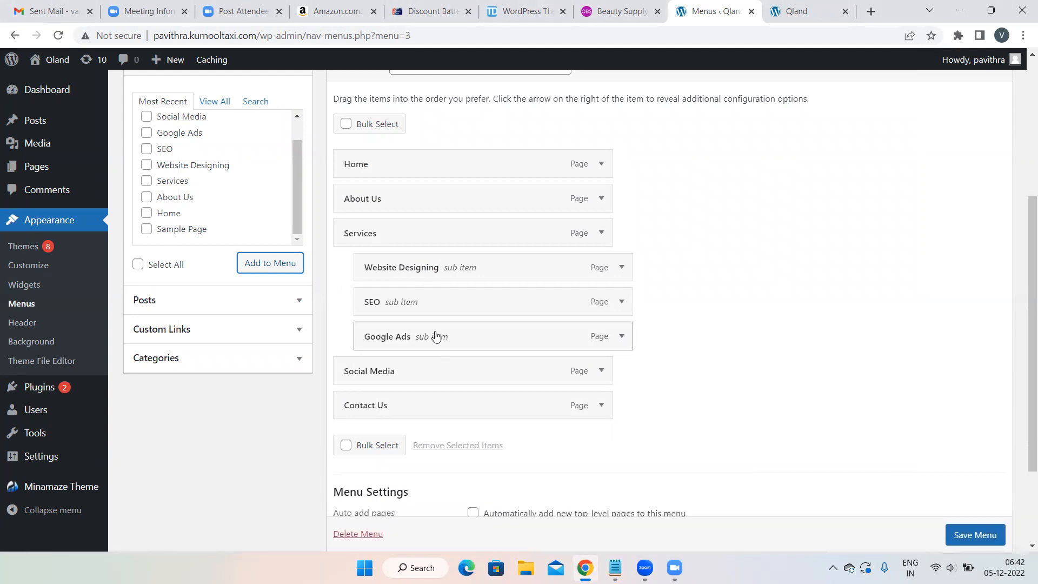
pyautogui.moveTo(407, 373); pyautogui.dragTo(595, 355)
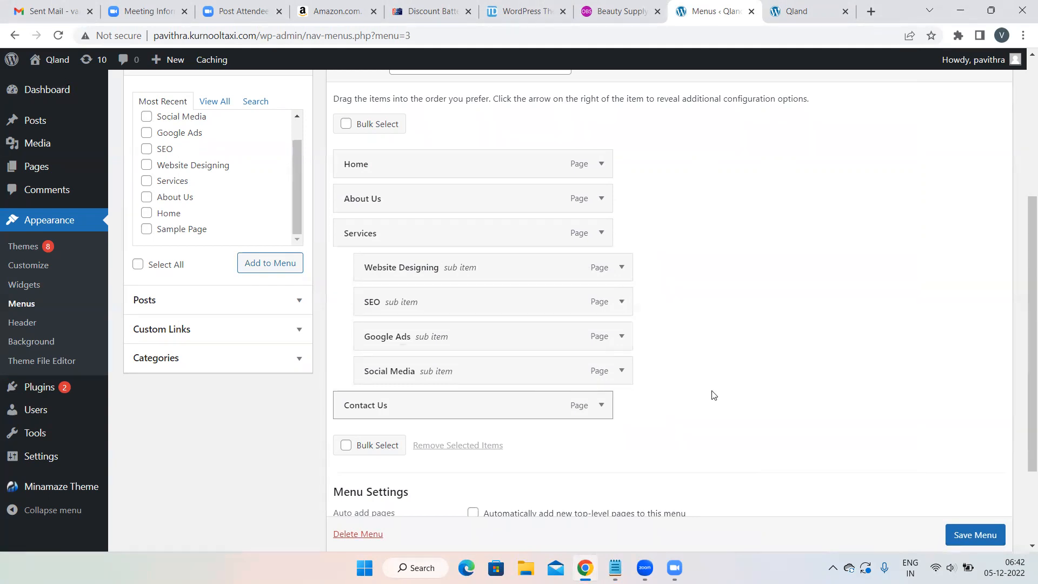
pyautogui.scroll(-1, 988, 536)
# Save the First menu with its Services submenu and bring the Notepad plan forward
pyautogui.click(989, 536)
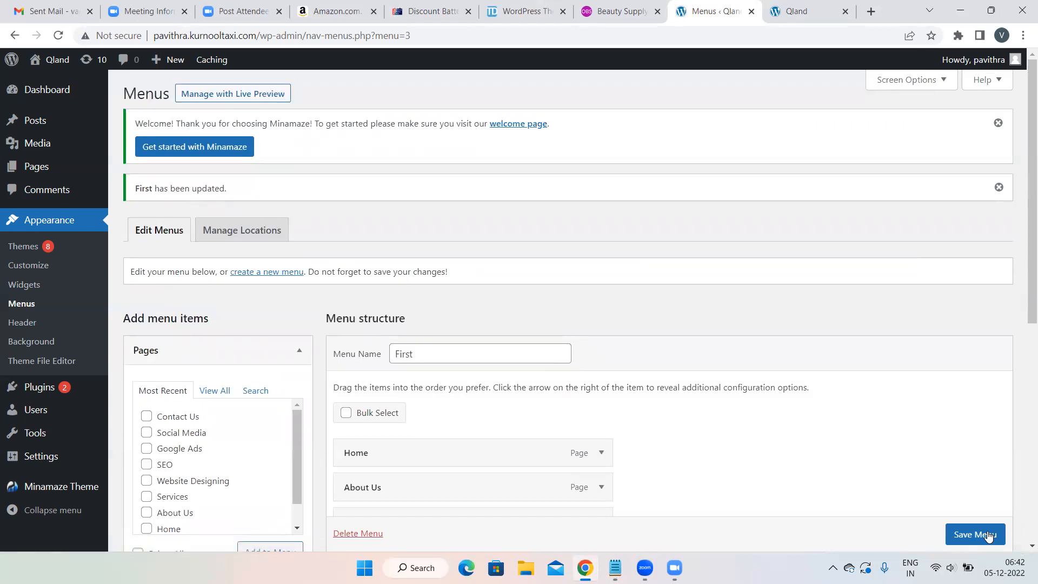
pyautogui.scroll(-5, 846, 408)
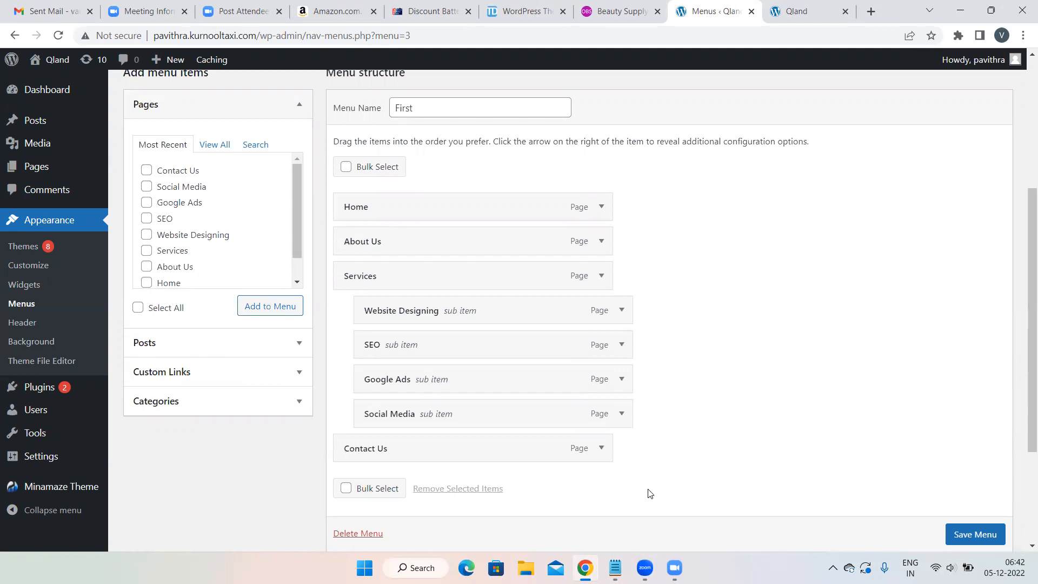
pyautogui.click(616, 567)
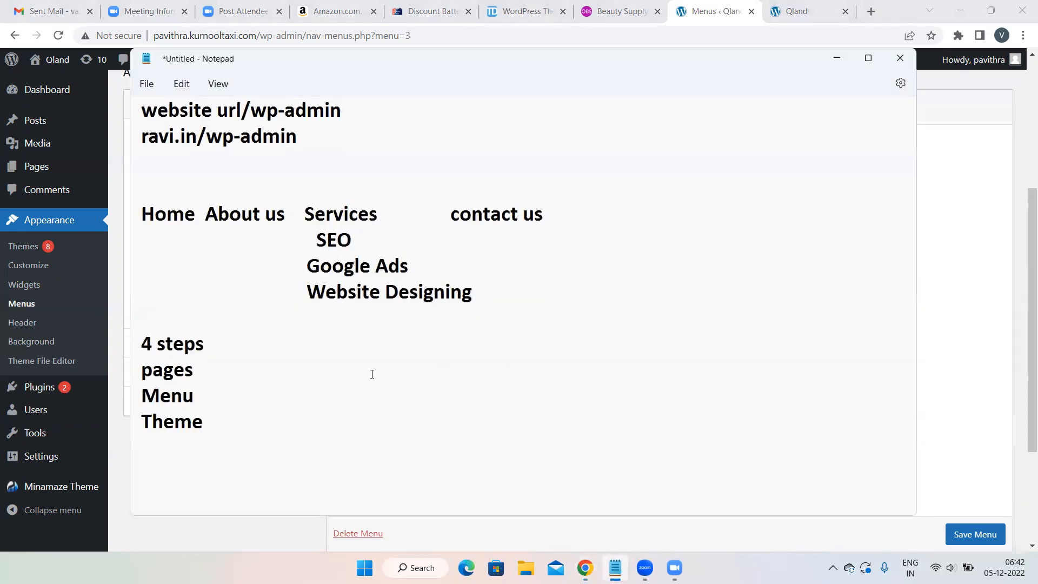
# Add a 'Customize' line below 'Theme' in the notes, then minimize Notepad
pyautogui.click(228, 422)
pyautogui.press('Return')
pyautogui.write('Customize')
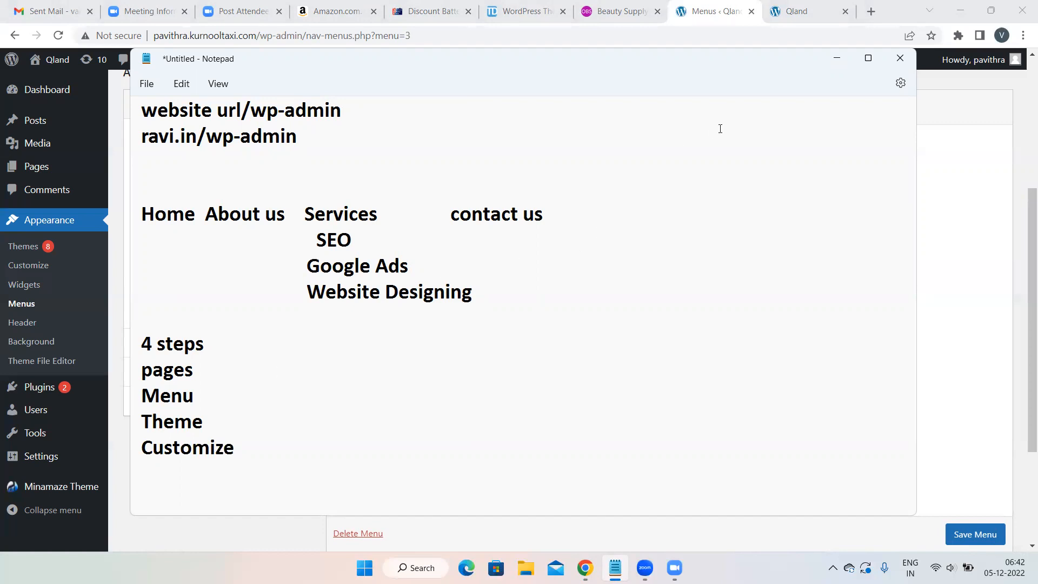
pyautogui.click(835, 60)
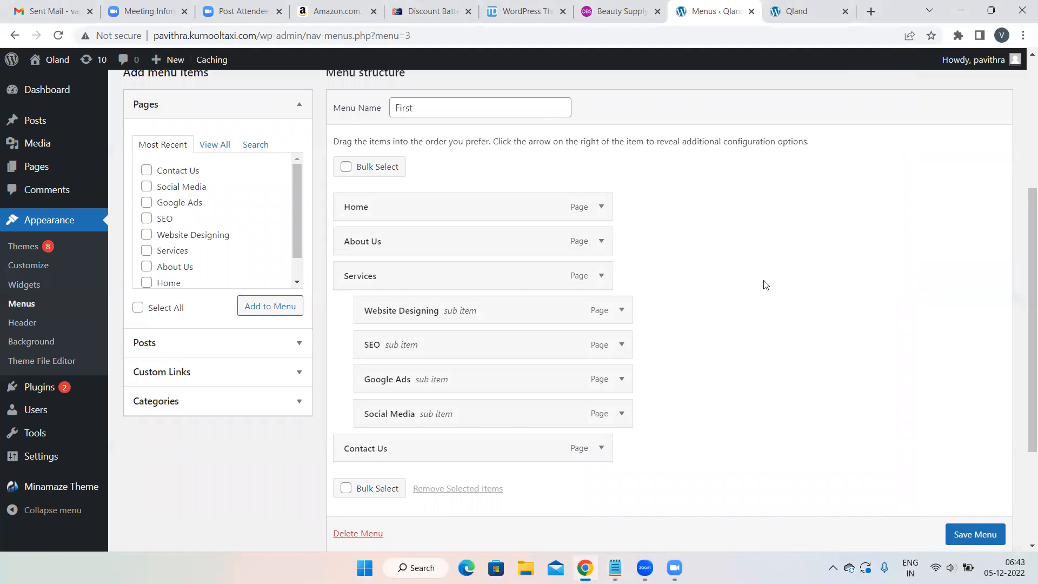
# Save the First menu's changes again, then open Appearance > Customize
pyautogui.scroll(2, 766, 285)
pyautogui.scroll(-4, 766, 285)
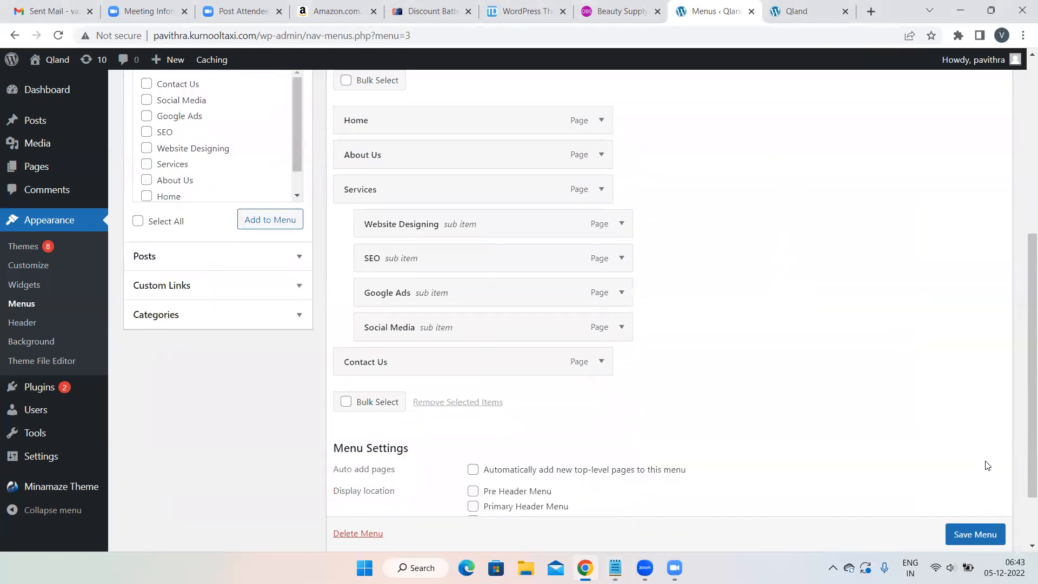
pyautogui.click(972, 534)
pyautogui.scroll(-1, 971, 531)
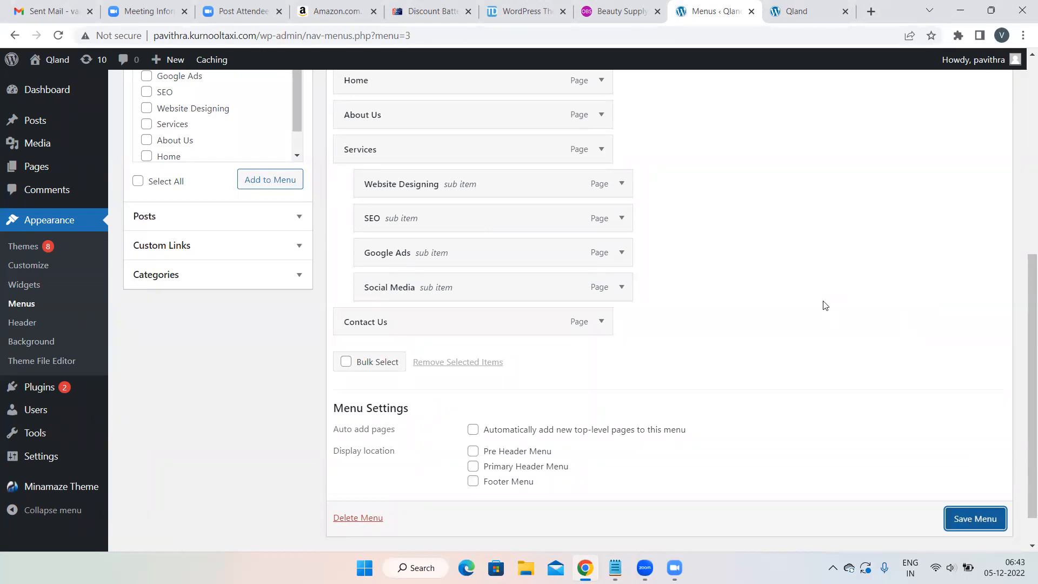
pyautogui.scroll(4, 822, 301)
pyautogui.scroll(-3, 959, 433)
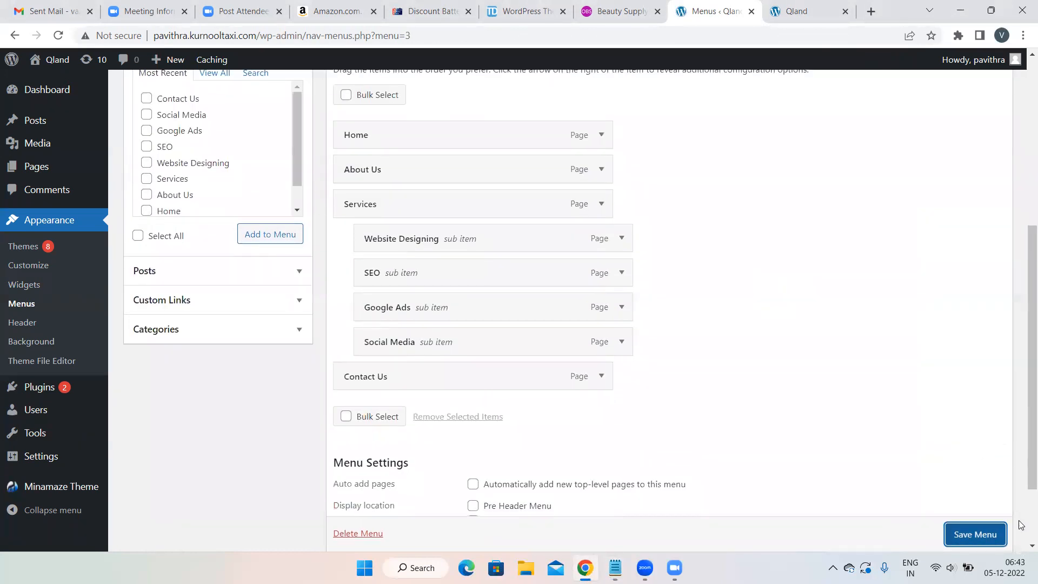
pyautogui.click(977, 534)
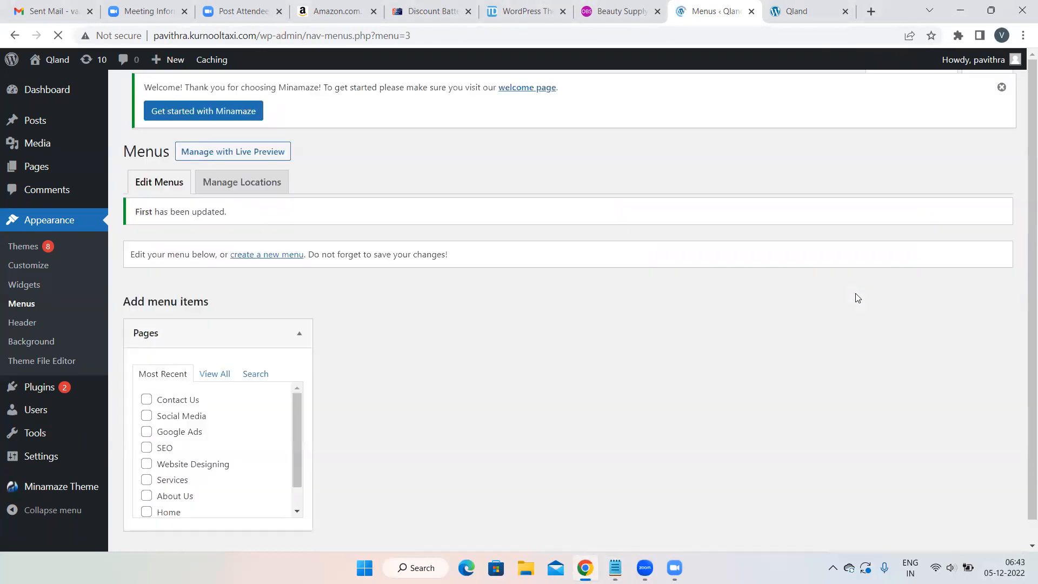
pyautogui.scroll(-2, 857, 297)
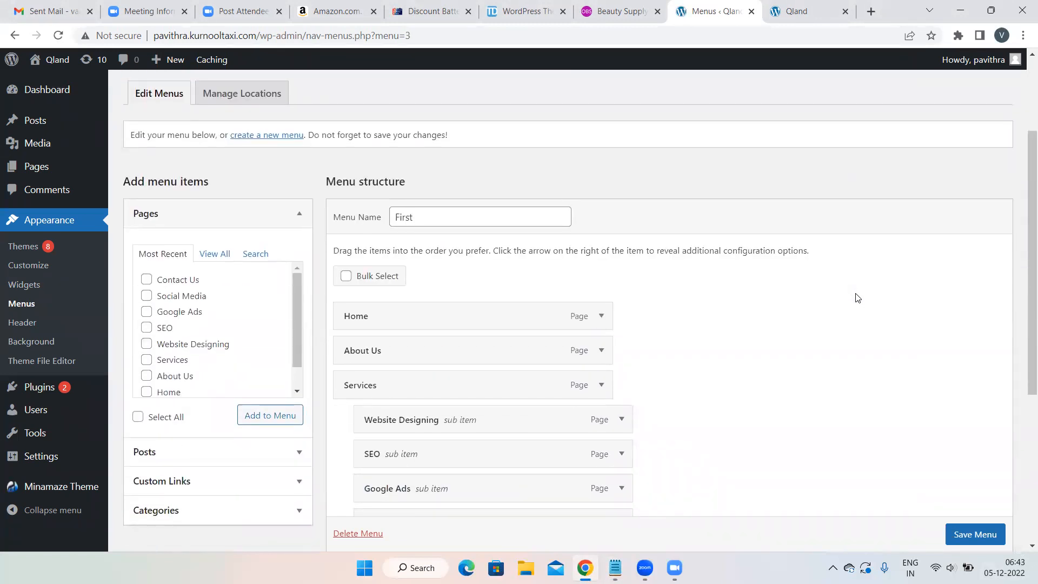
pyautogui.scroll(-1, 858, 298)
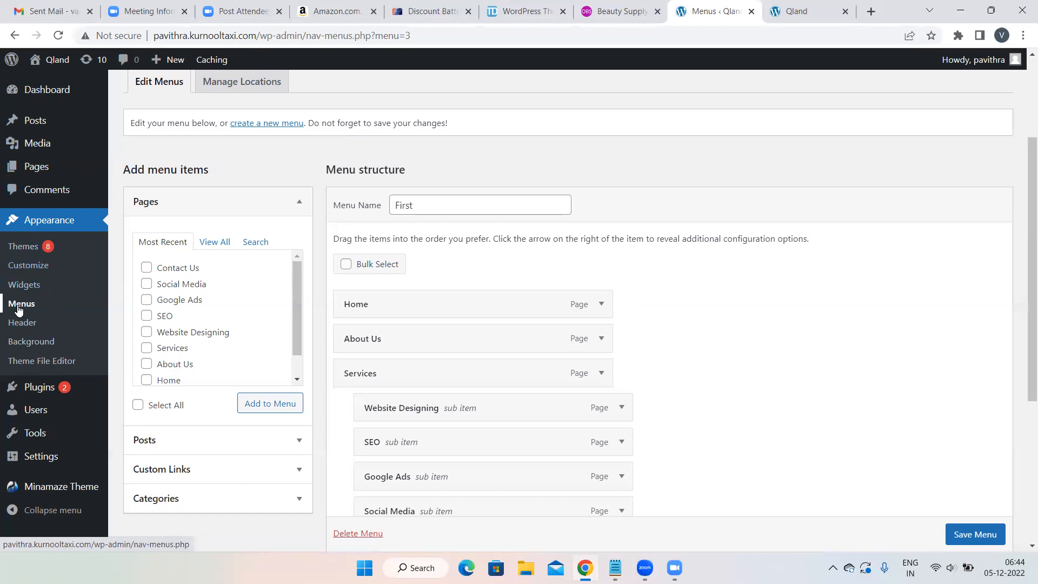
pyautogui.click(35, 269)
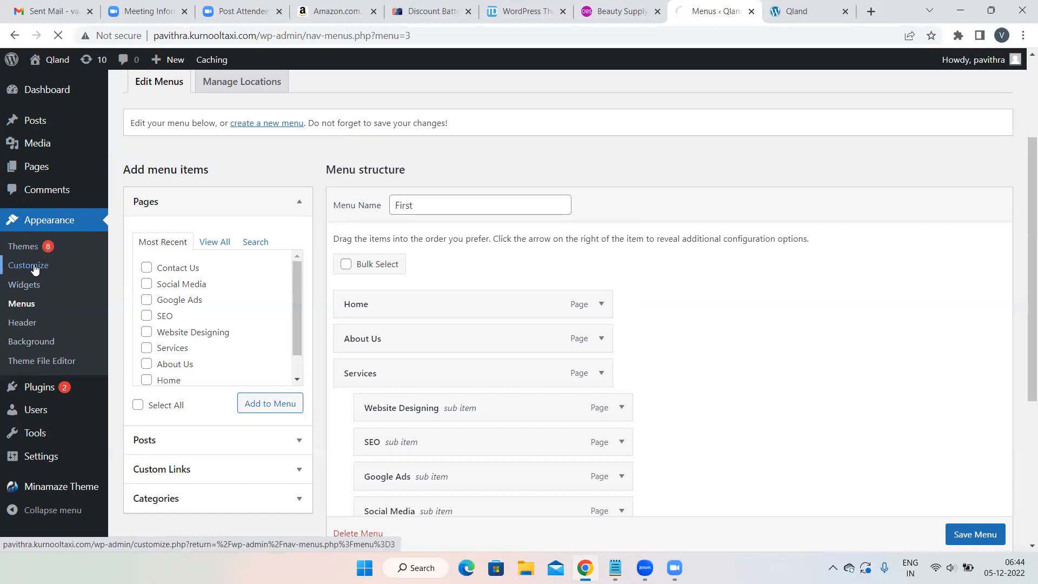
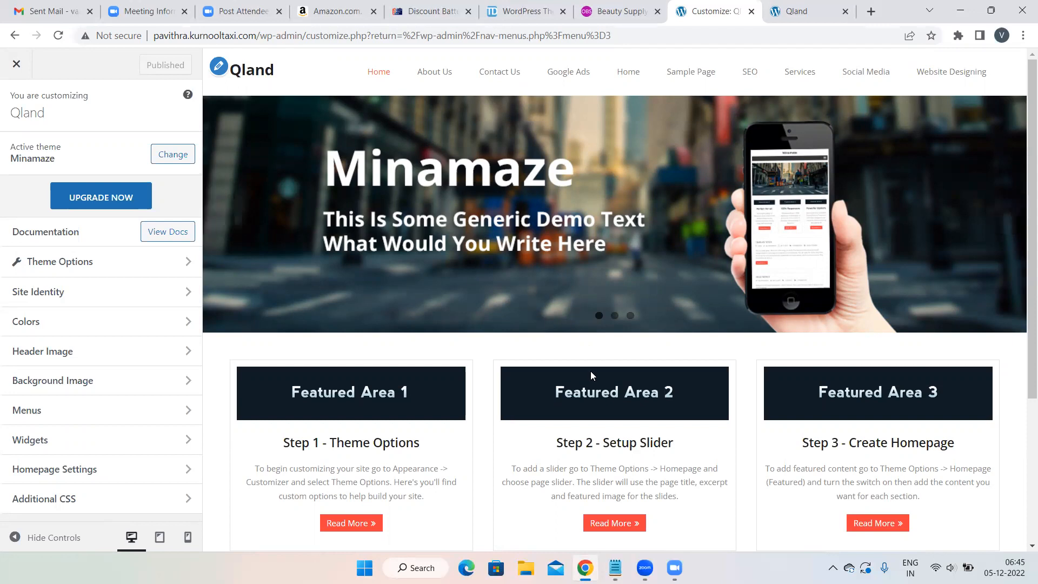
# Check the plan notes, then view all menu locations and open the Primary Header Menu choices
pyautogui.hotkey('alt', 'Tab')
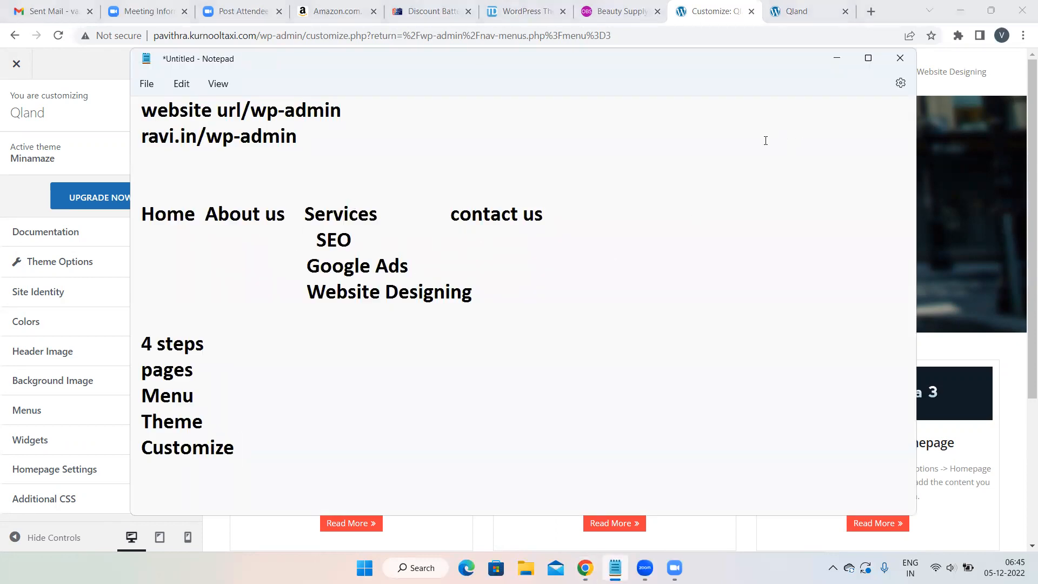
pyautogui.click(836, 58)
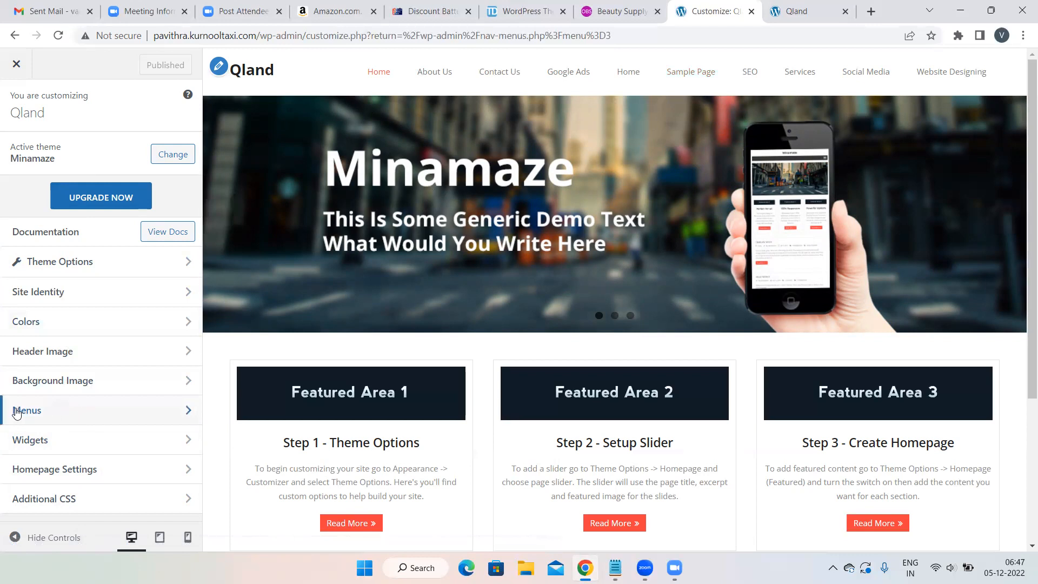
pyautogui.click(57, 412)
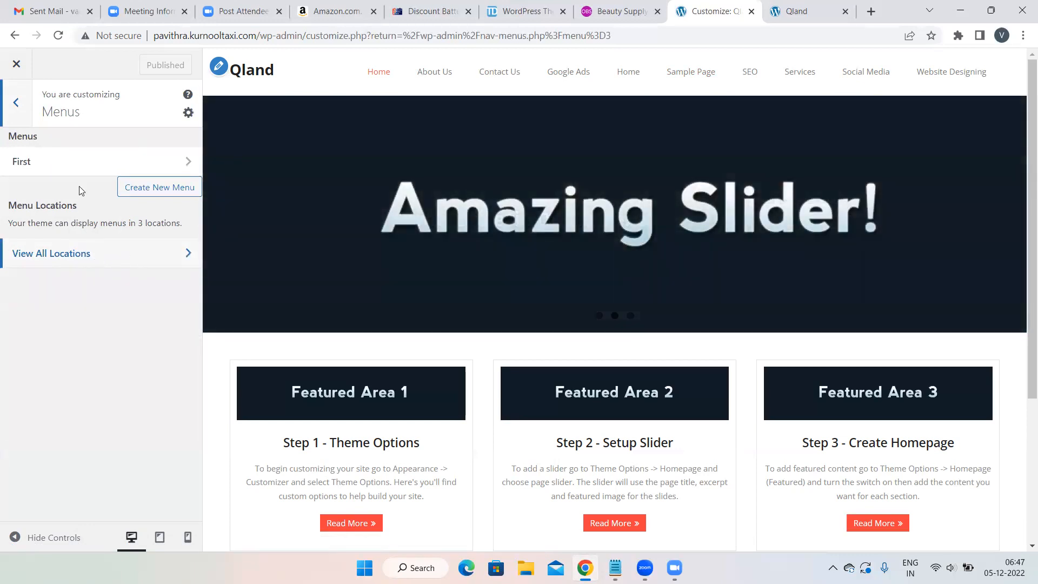
pyautogui.click(24, 122)
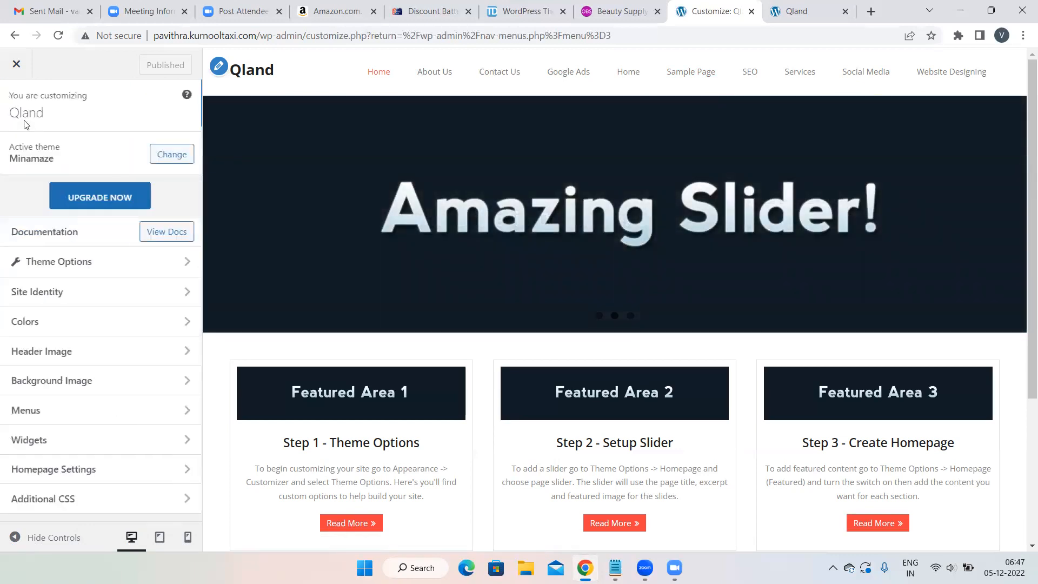
pyautogui.click(44, 412)
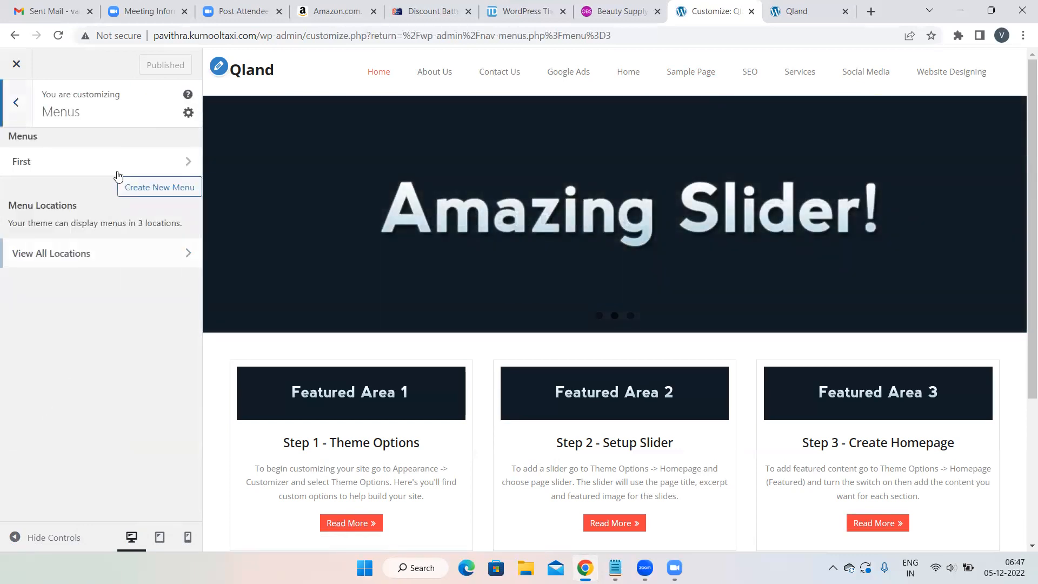
pyautogui.click(108, 254)
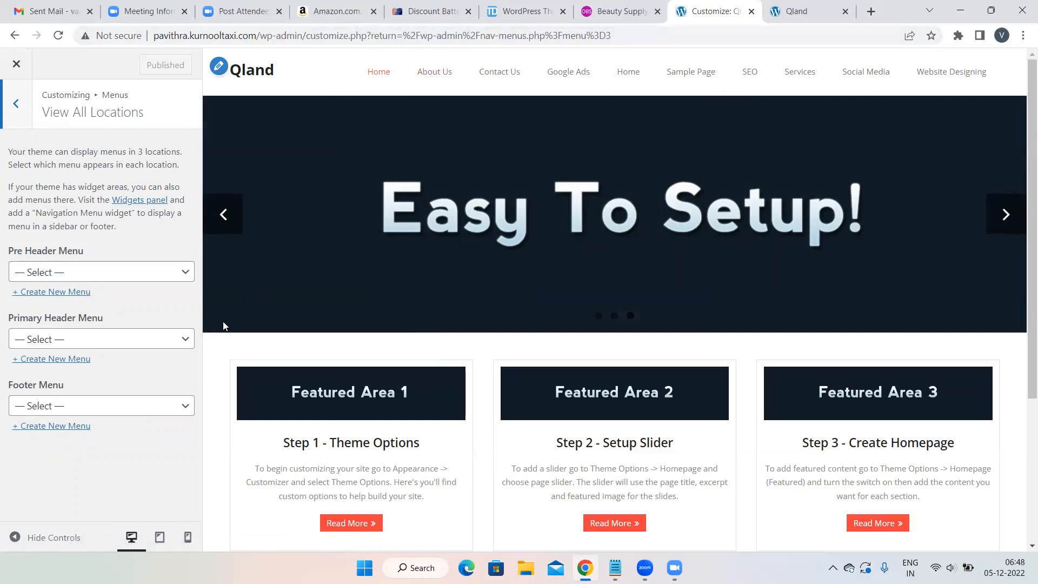
pyautogui.click(186, 341)
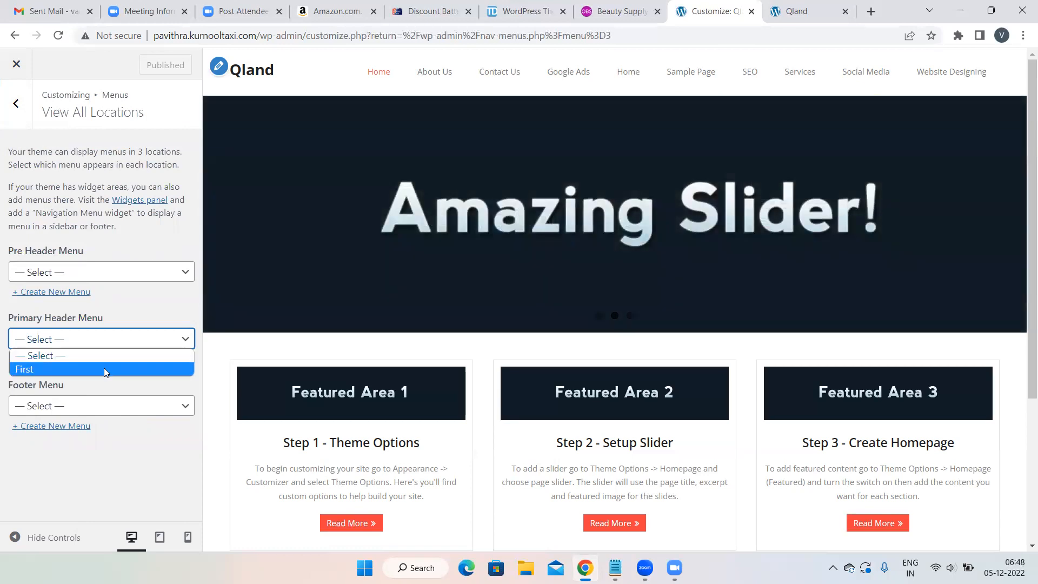
# Assign the First menu to both the Primary Header and Pre Header locations
pyautogui.click(103, 369)
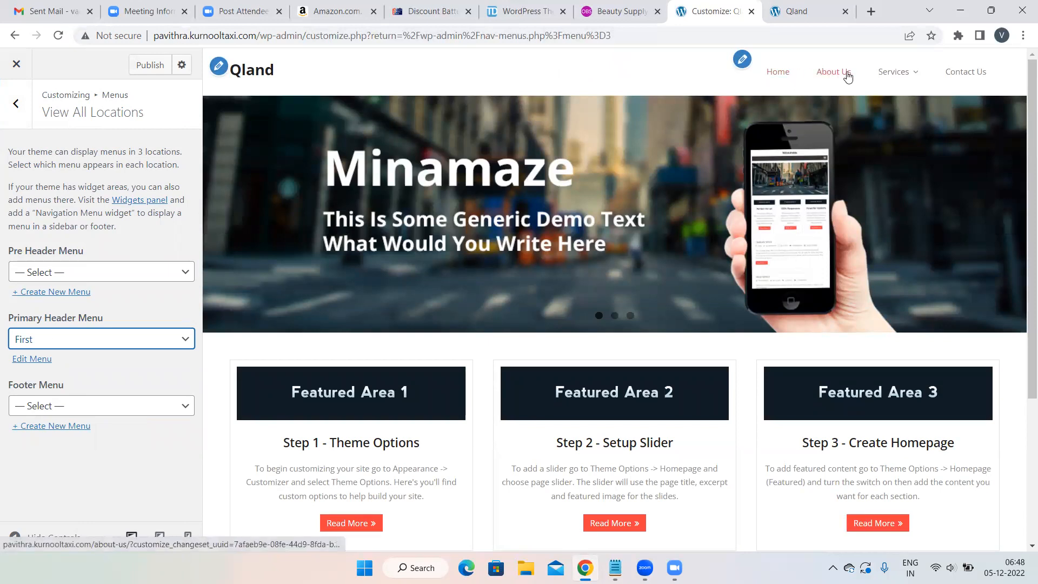
pyautogui.moveTo(895, 71)
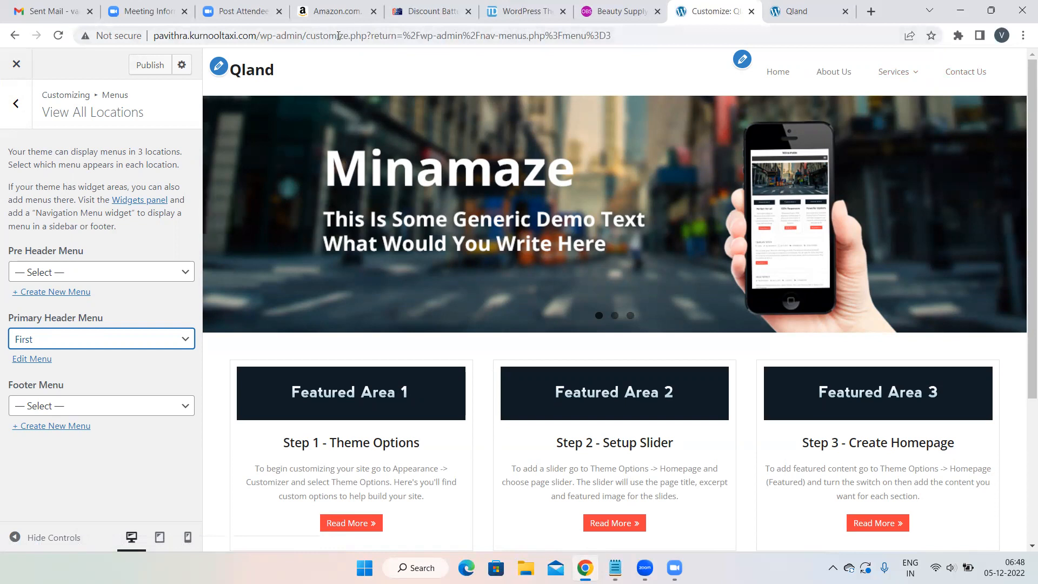
pyautogui.click(176, 273)
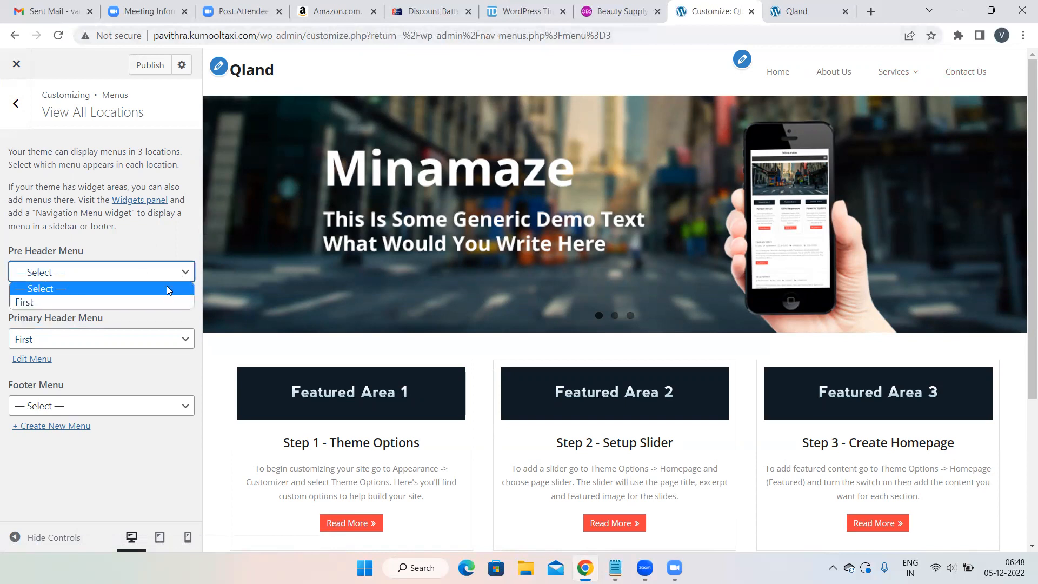
pyautogui.click(144, 301)
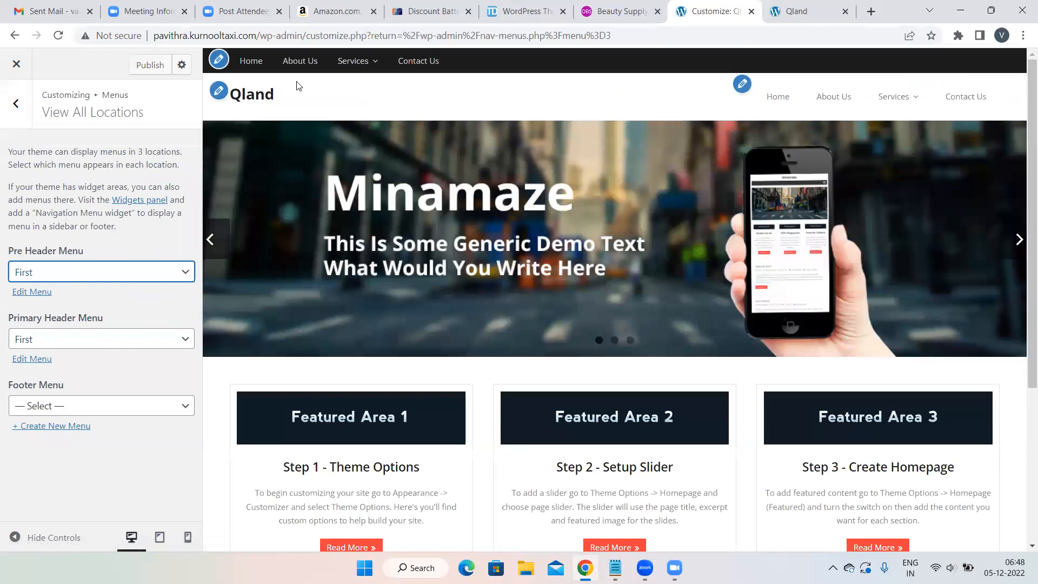
# Try First in the Footer Menu location, then reset it to — Select —
pyautogui.moveTo(380, 71)
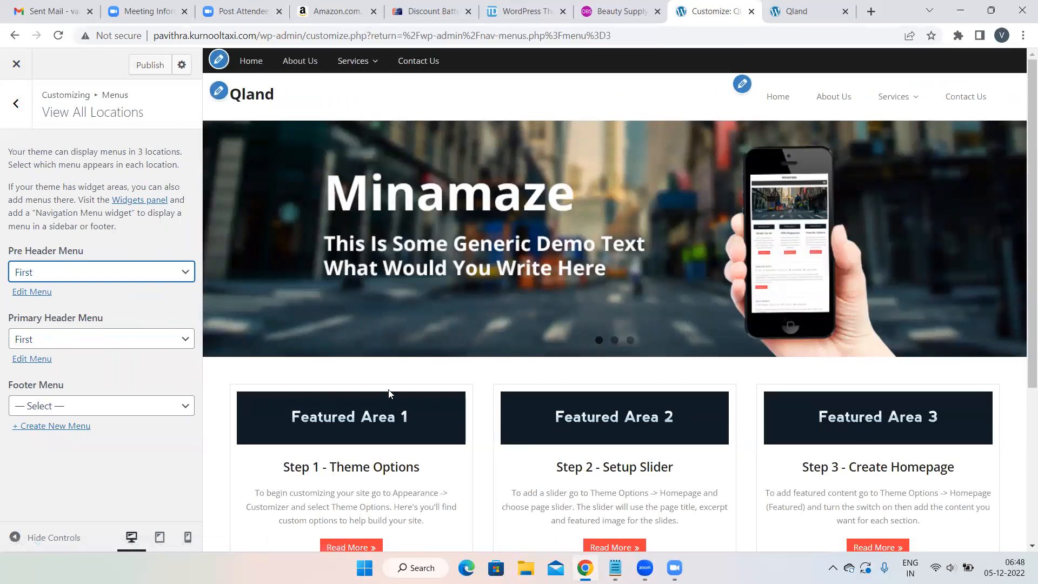
pyautogui.scroll(-4, 398, 388)
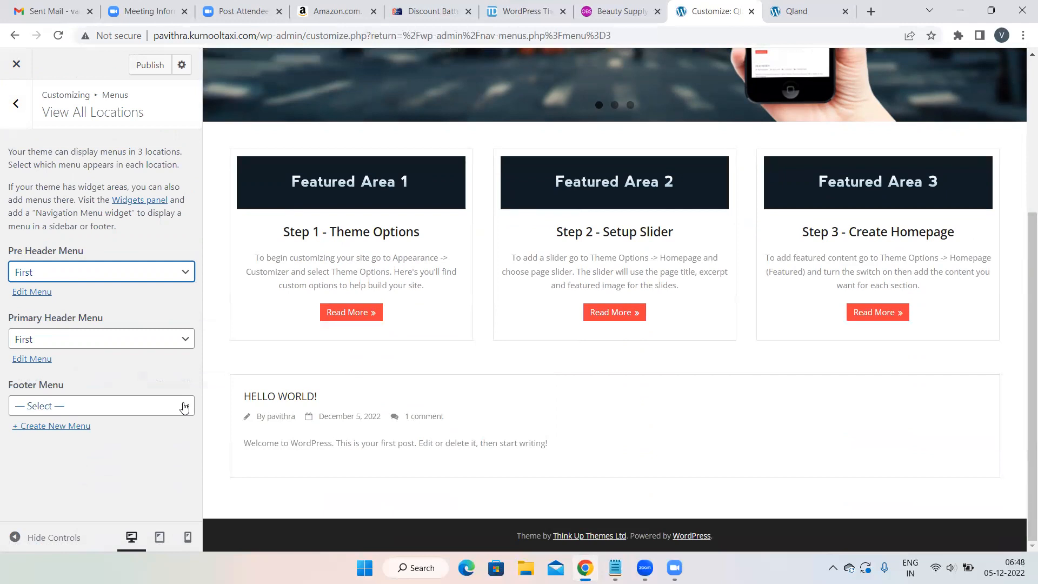
pyautogui.click(183, 407)
pyautogui.click(93, 432)
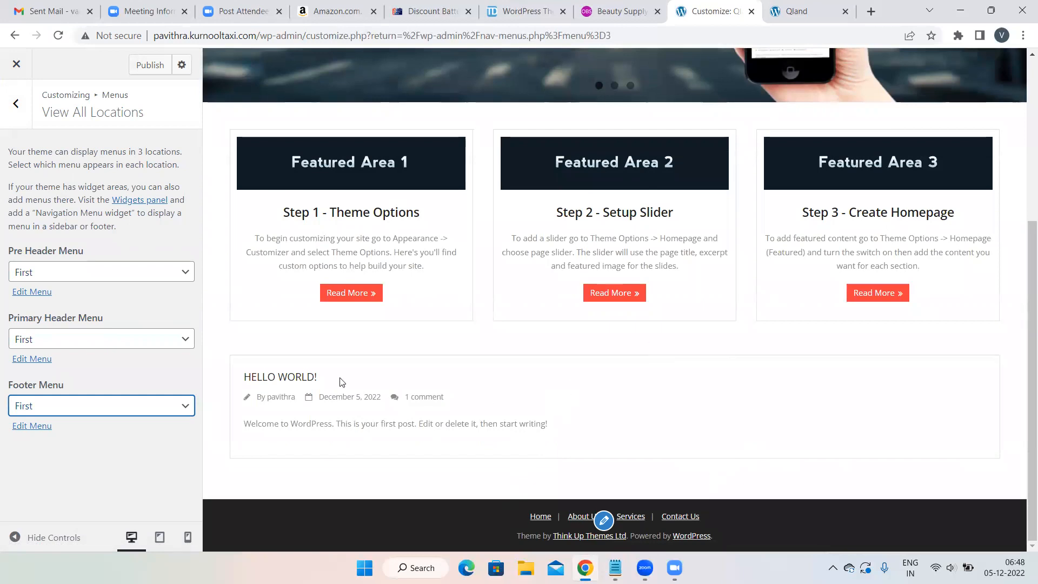
pyautogui.click(184, 408)
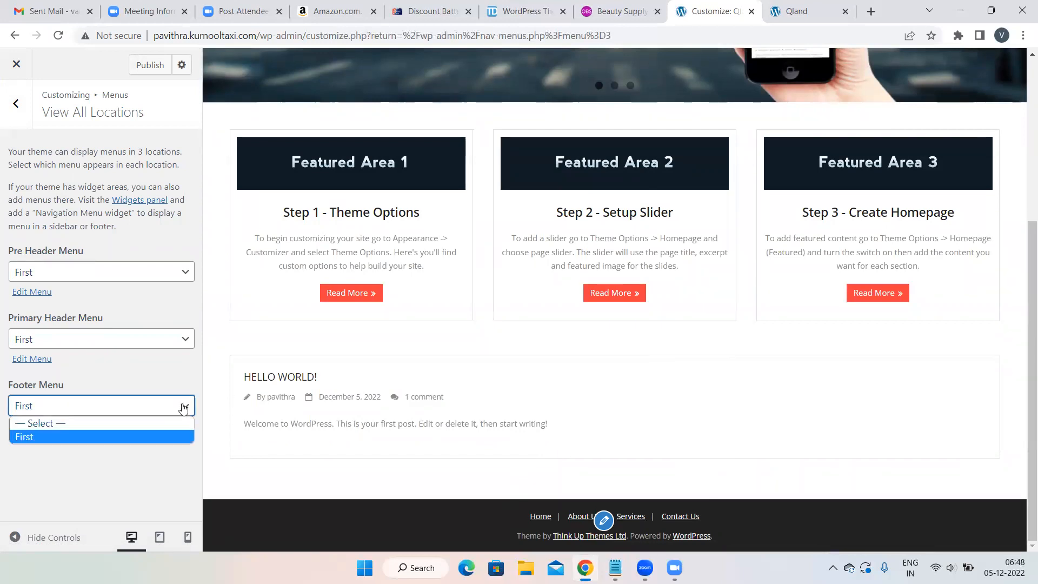
pyautogui.click(113, 428)
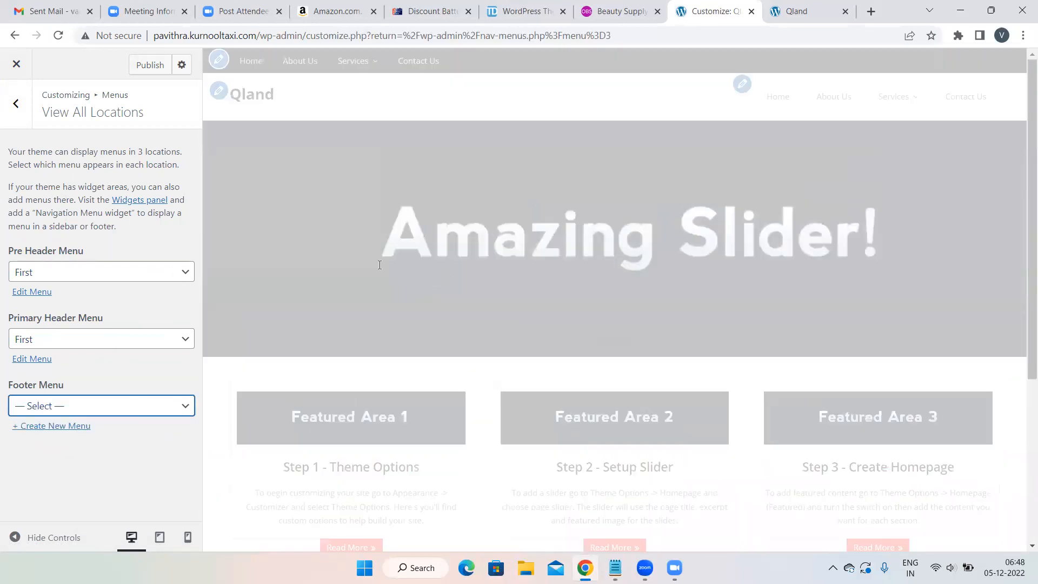
pyautogui.click(184, 272)
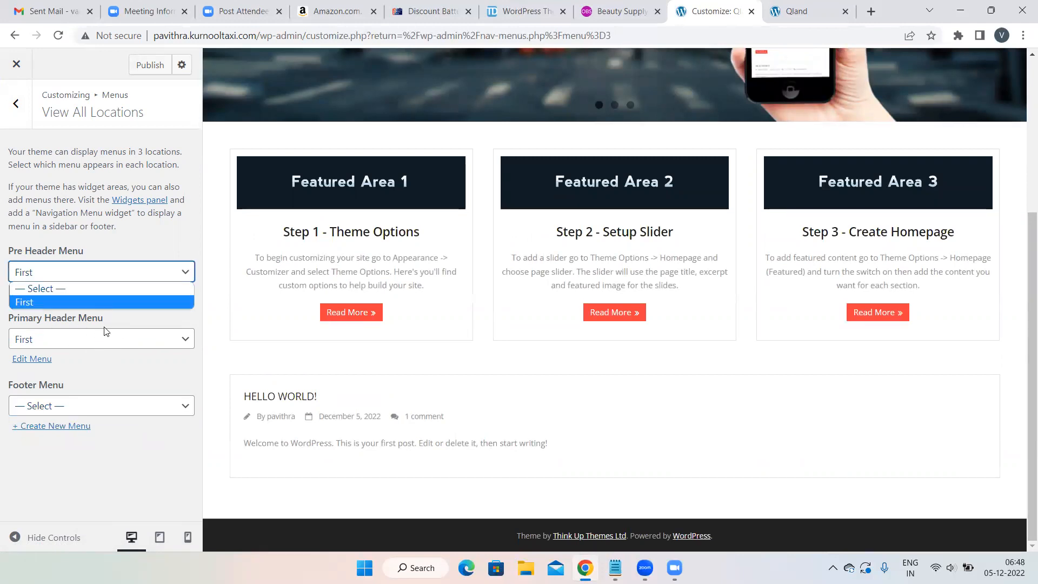
# Set Pre Header Menu back to — Select — and publish the Customizer changes
pyautogui.click(94, 288)
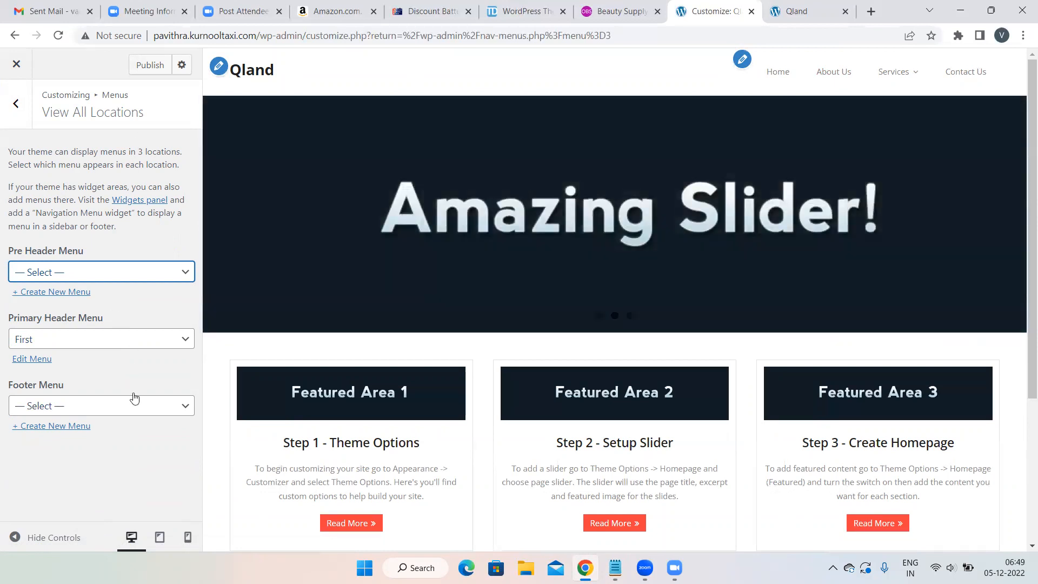
pyautogui.moveTo(229, 146)
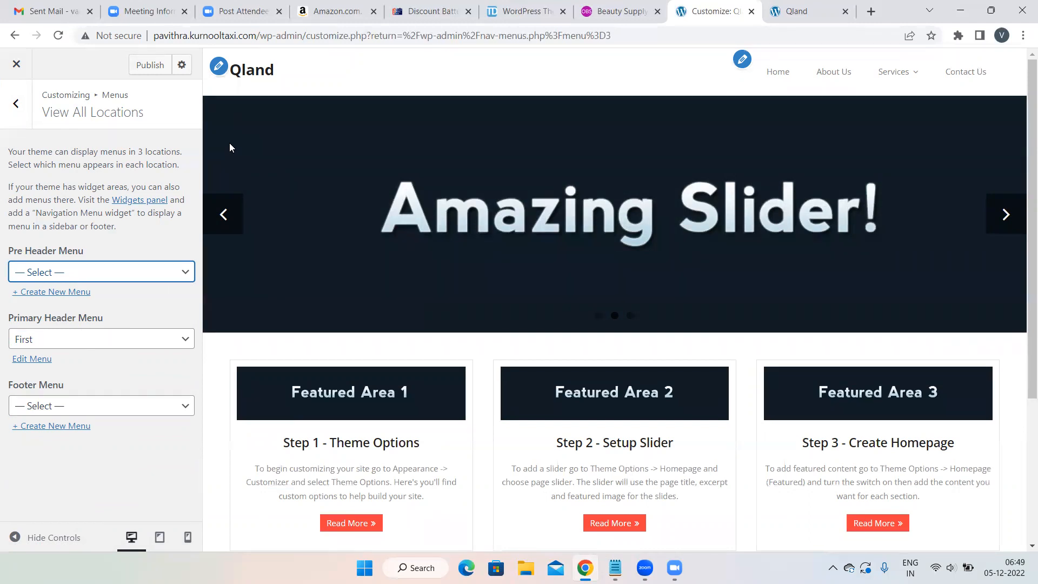
pyautogui.click(149, 64)
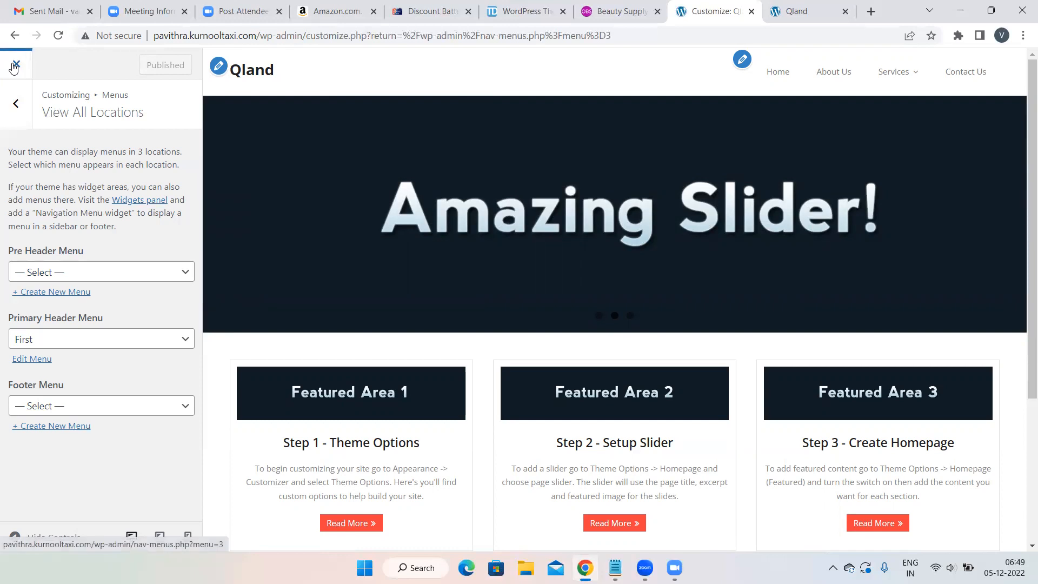
# Back out to the main options and reopen Menus > View All Locations
pyautogui.click(14, 110)
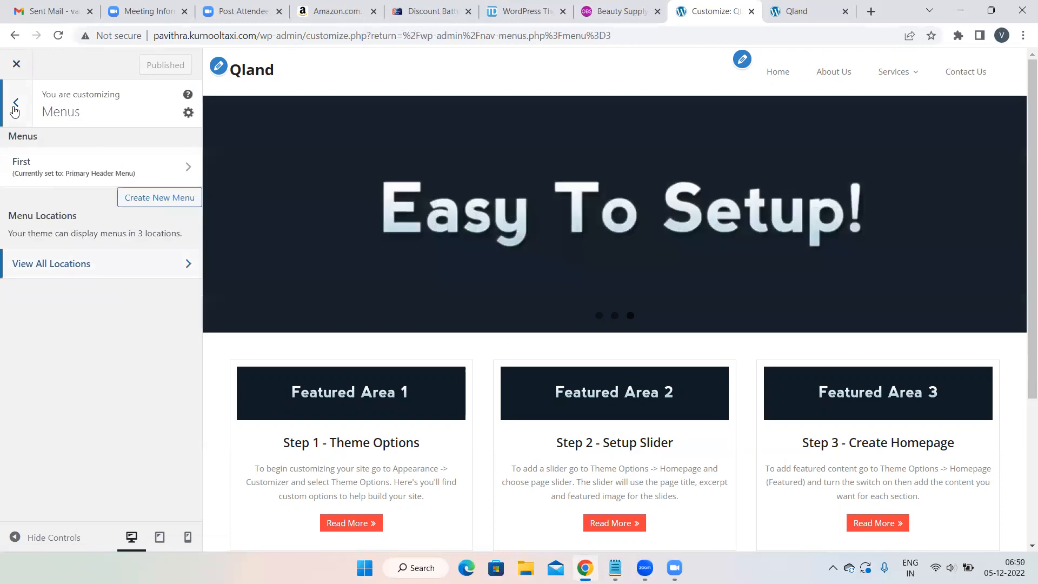
pyautogui.click(15, 109)
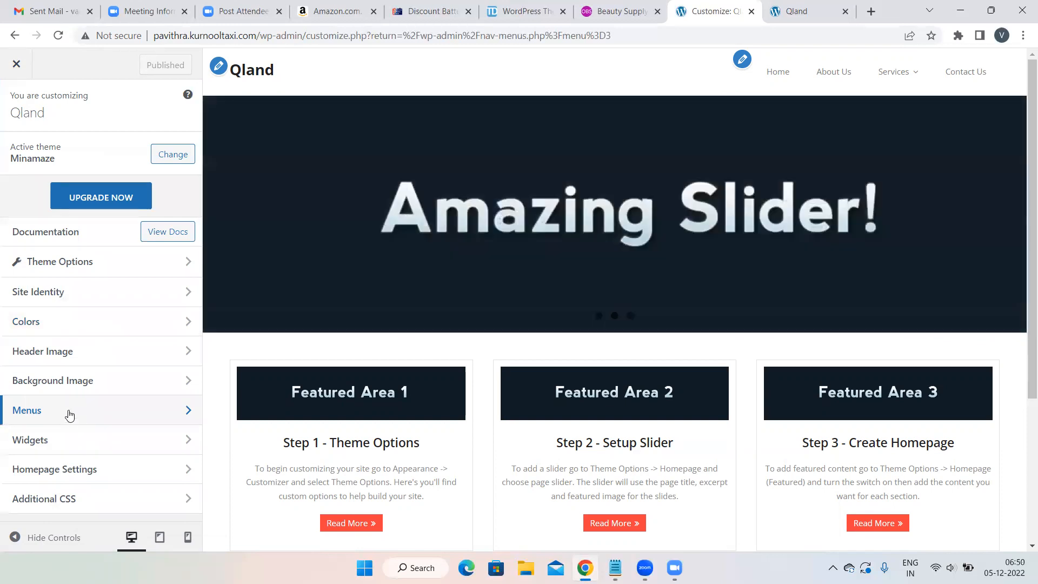
pyautogui.click(69, 412)
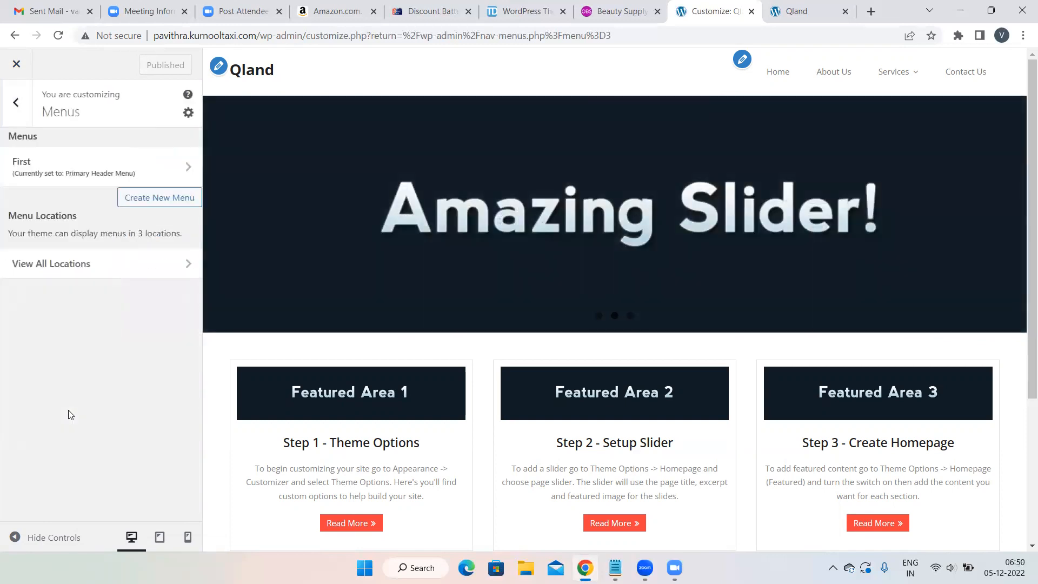
pyautogui.click(146, 273)
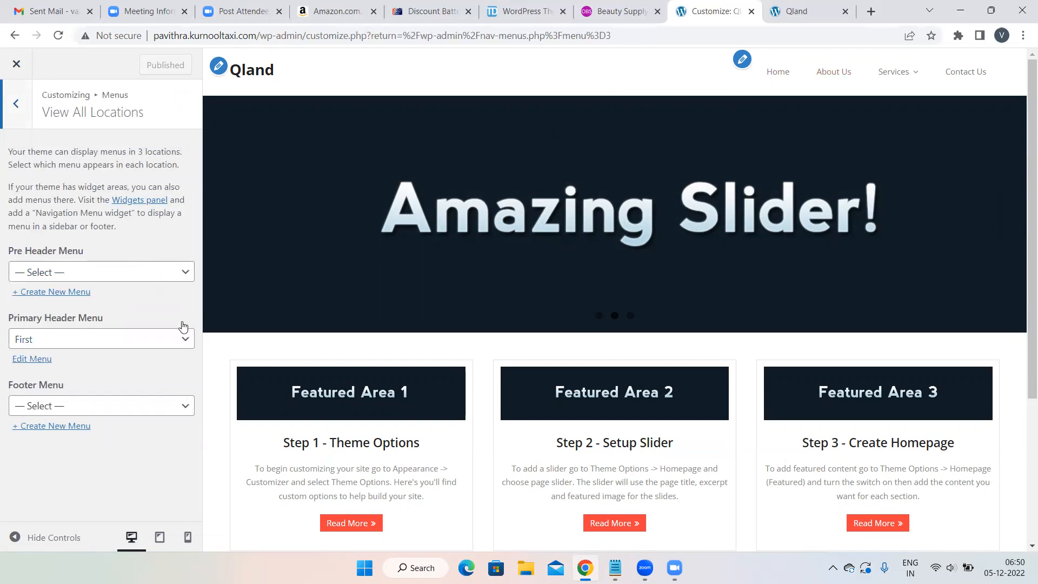
# Confirm First as Primary Header menu and no Pre Header menu, then return to main options
pyautogui.click(183, 339)
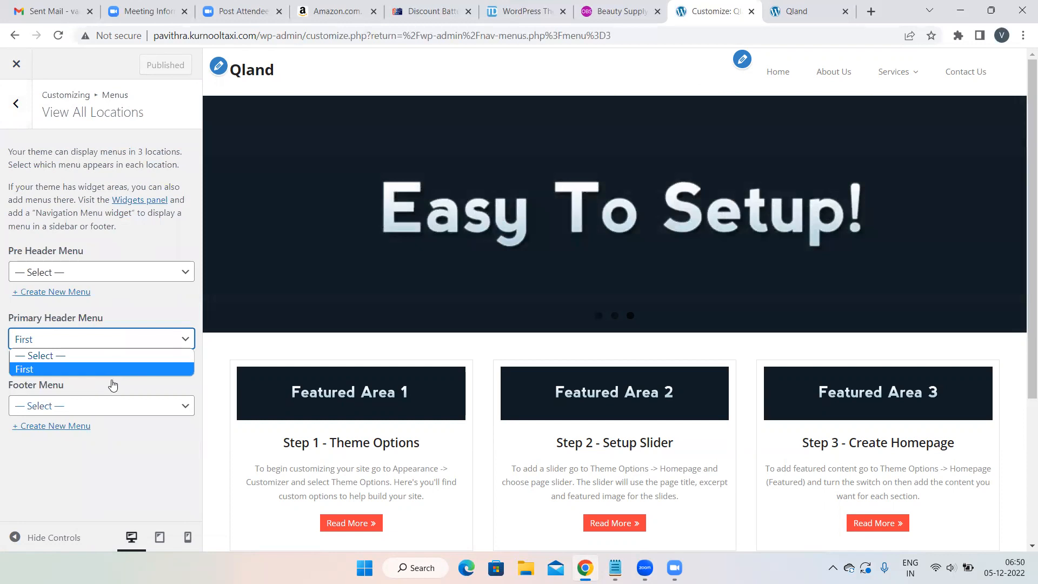
pyautogui.click(113, 385)
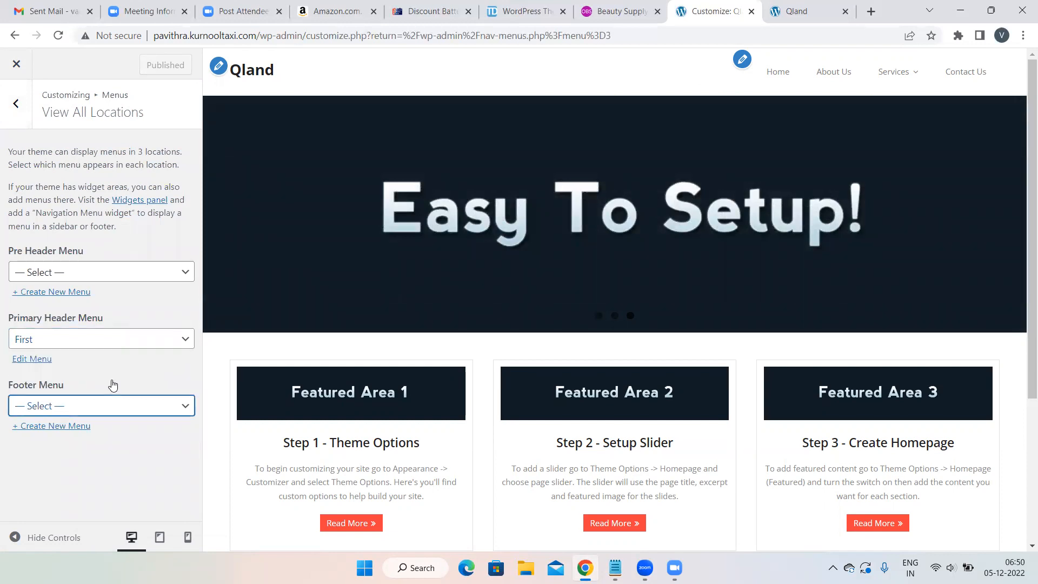
pyautogui.moveTo(885, 90)
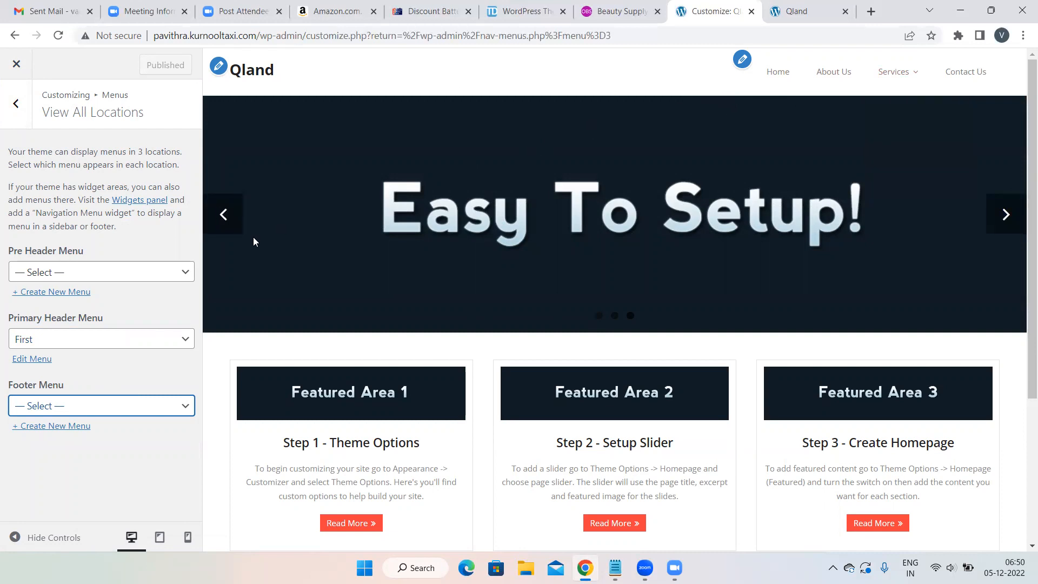
pyautogui.click(179, 281)
pyautogui.click(136, 447)
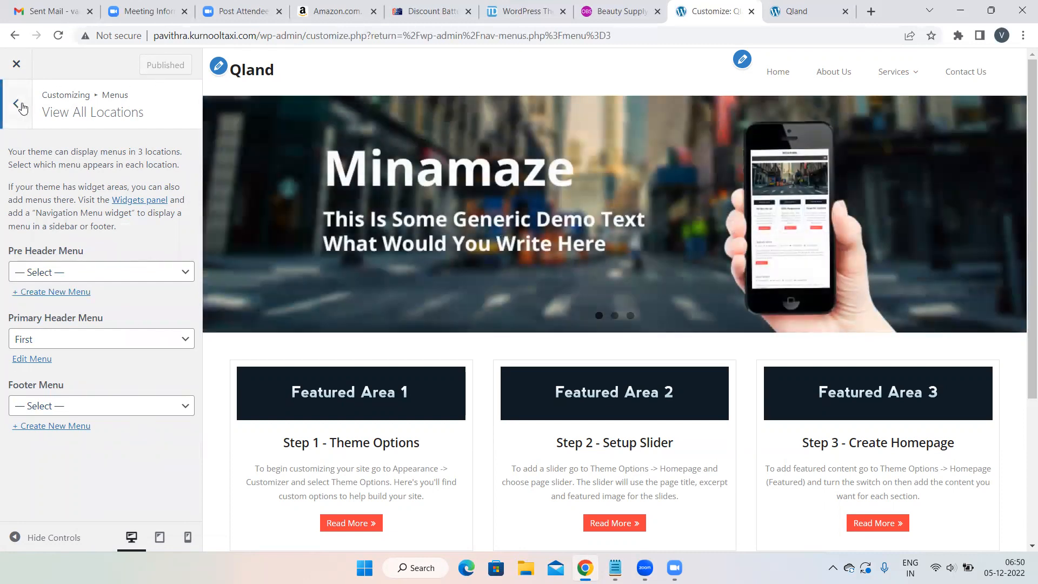
pyautogui.click(23, 108)
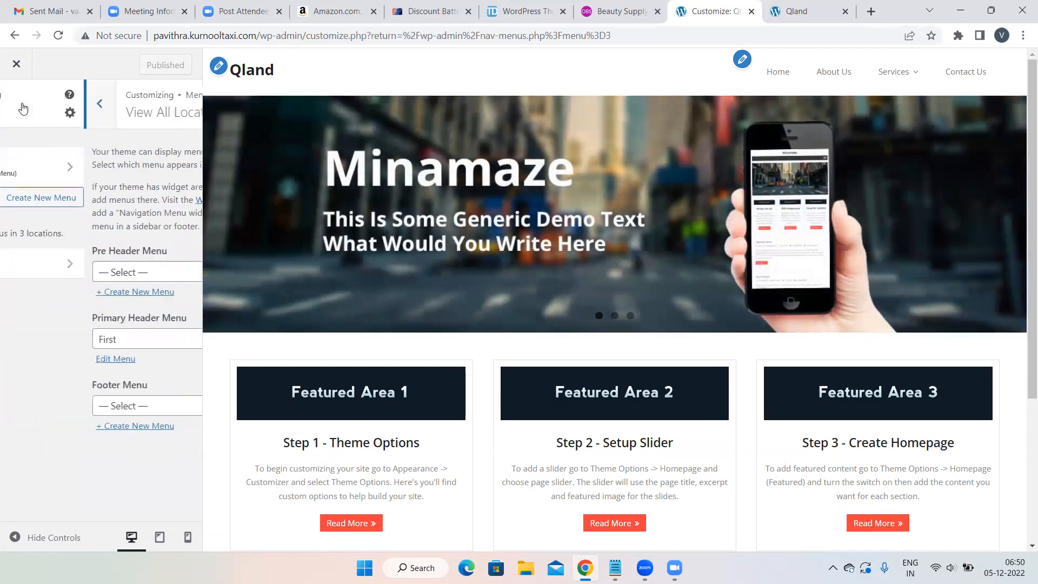
pyautogui.click(22, 103)
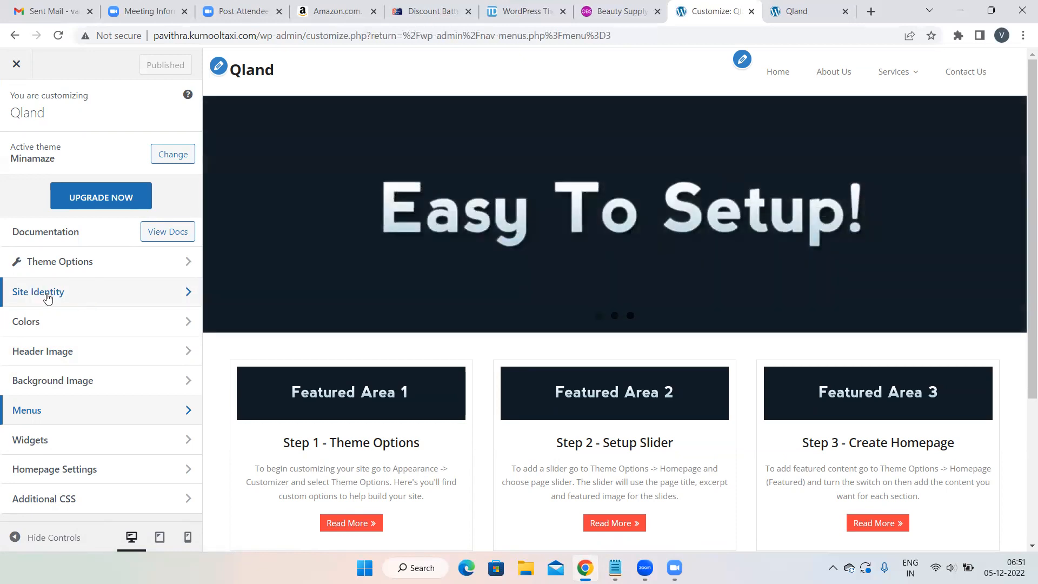
pyautogui.click(70, 292)
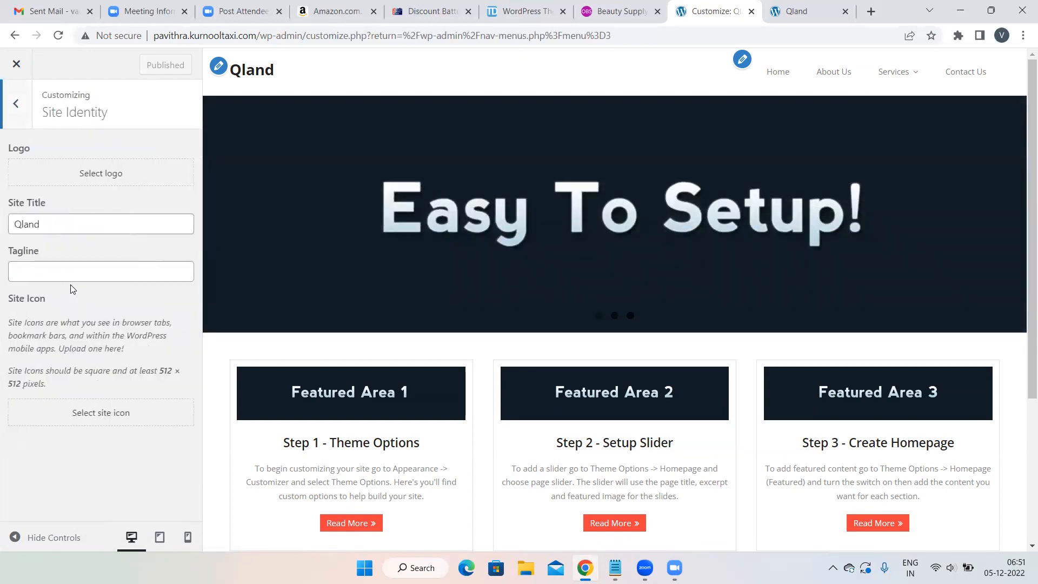
# Replace the site title 'Qland' with 'Digital Forum'
pyautogui.moveTo(54, 222); pyautogui.dragTo(9, 220)
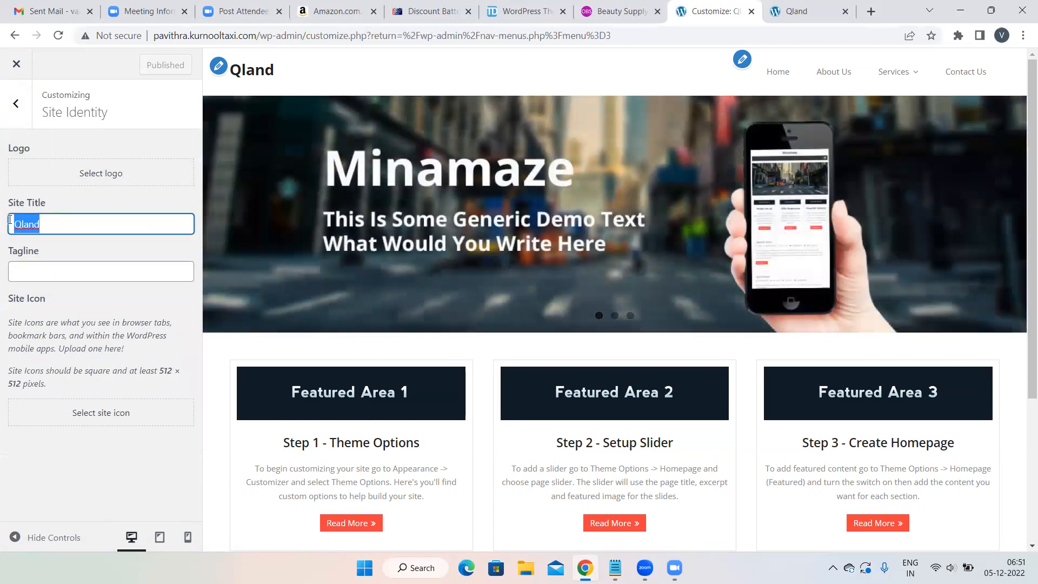
pyautogui.press('BackSpace')
pyautogui.write('Digital ')
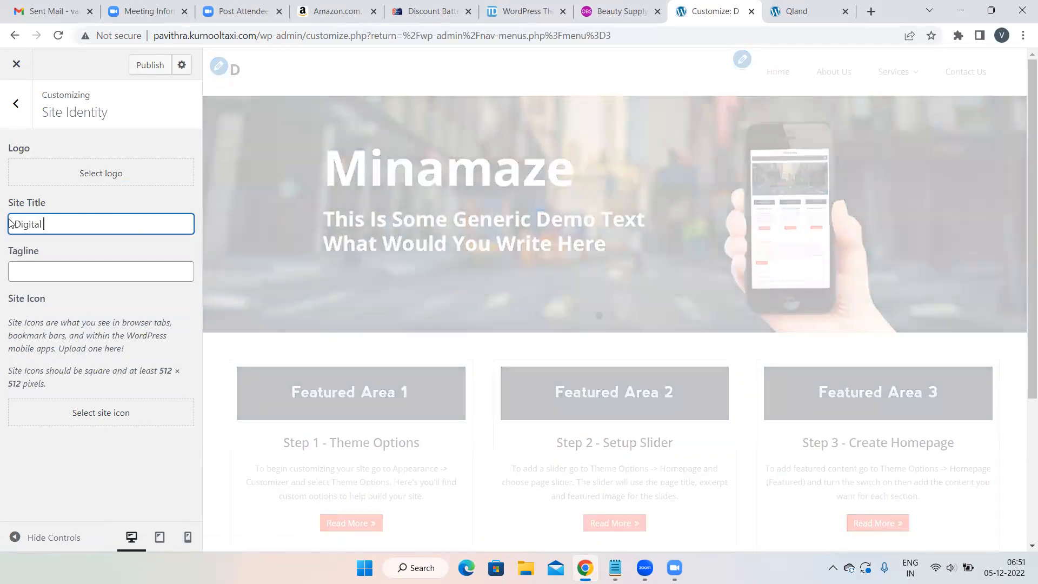
pyautogui.write('Forum')
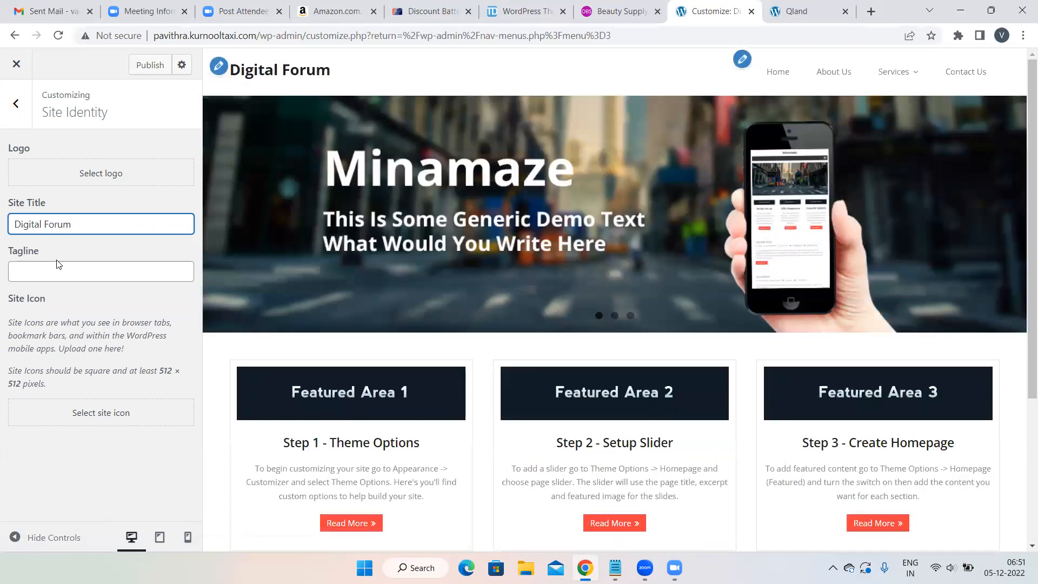
# Set the tagline to 'Online Digital Marketing Training' using the autofill suggestion
pyautogui.click(45, 267)
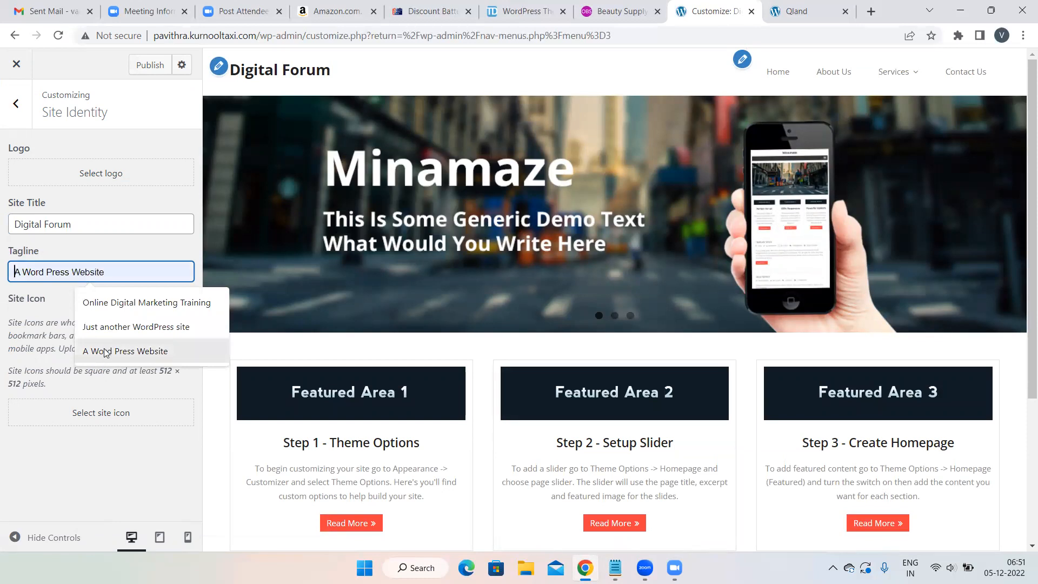
pyautogui.click(106, 304)
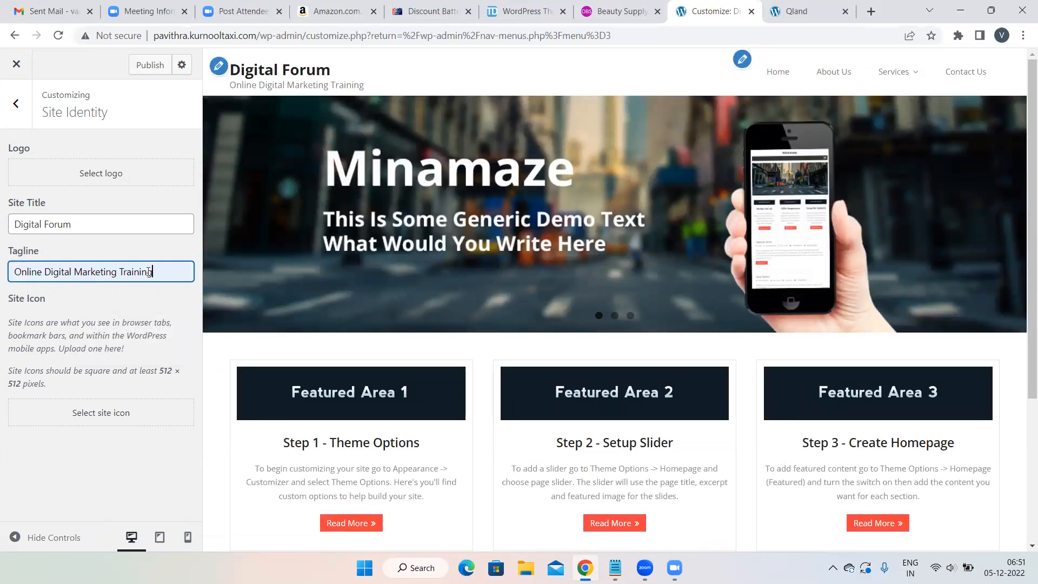
pyautogui.moveTo(152, 271); pyautogui.dragTo(1, 255)
pyautogui.press('BackSpace')
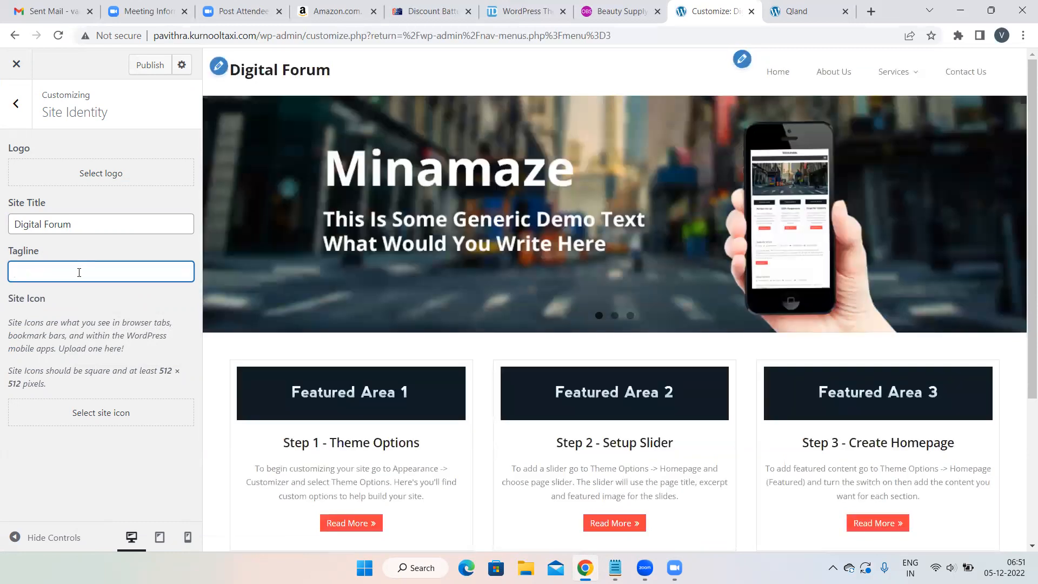
pyautogui.click(62, 272)
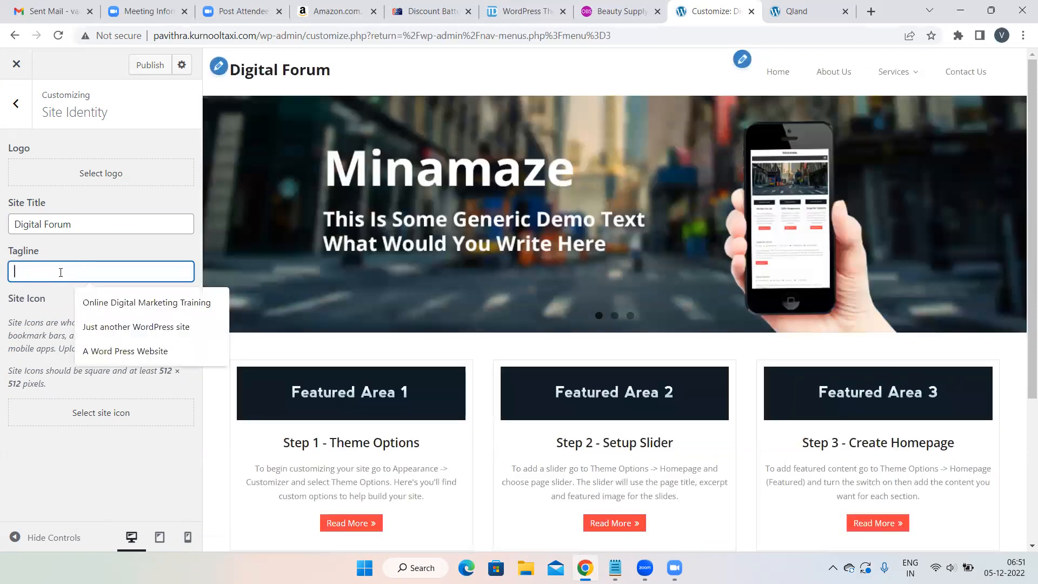
pyautogui.click(102, 301)
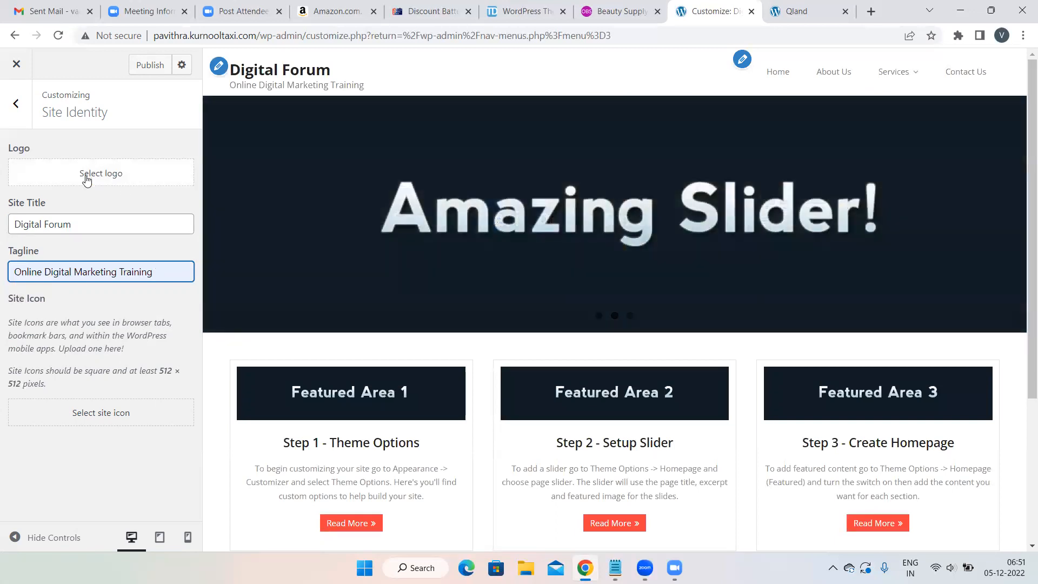
pyautogui.click(87, 178)
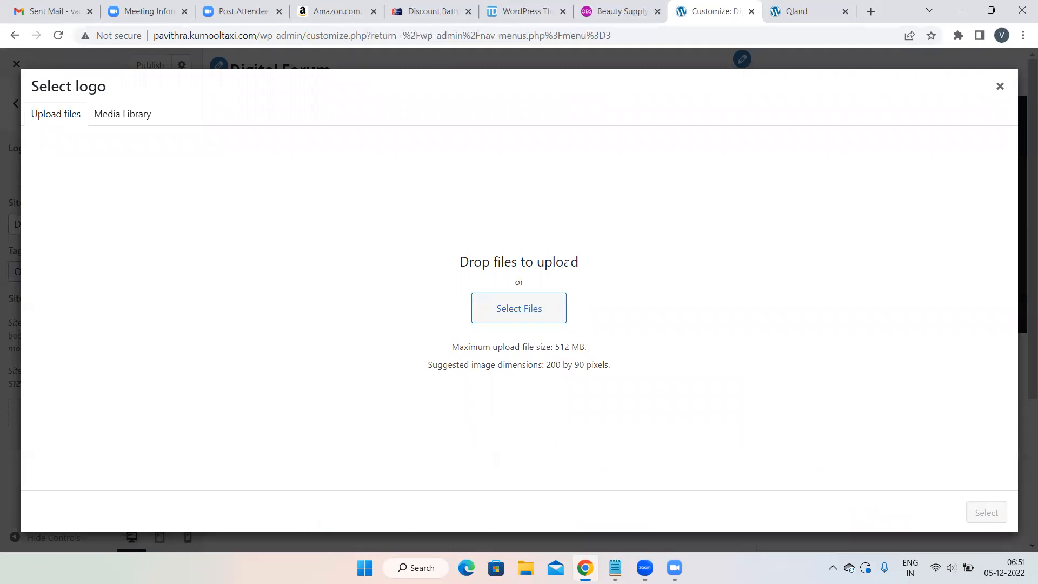
pyautogui.click(1000, 87)
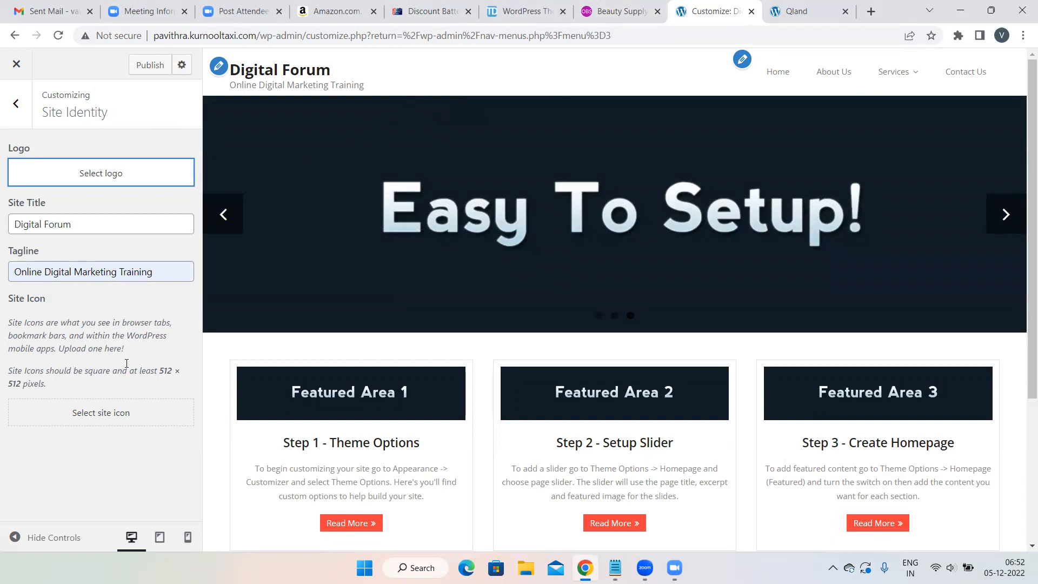
pyautogui.click(104, 413)
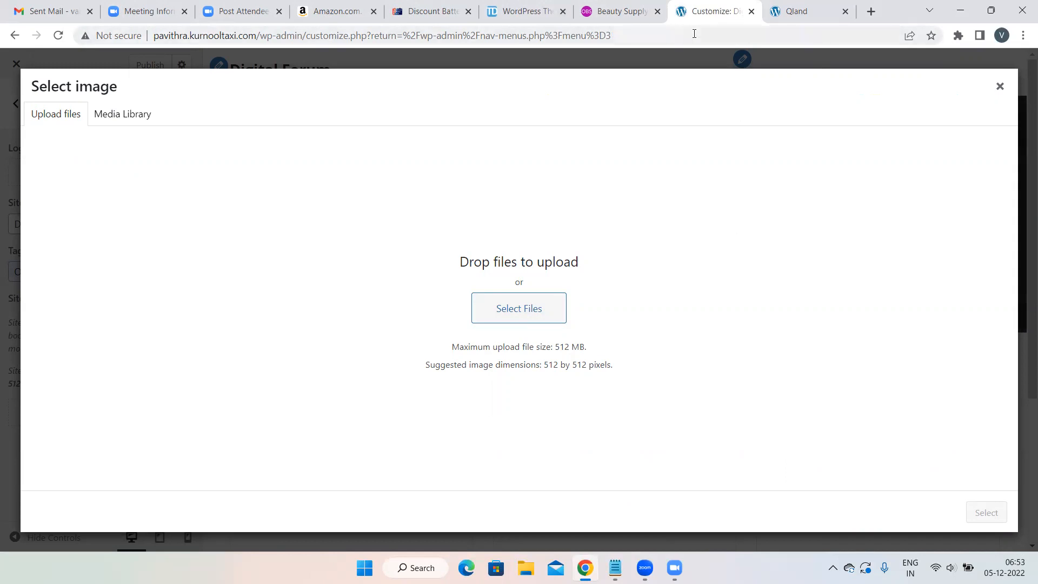
# Dismiss the site icon picker without choosing, then publish the Digital Forum title and tagline
pyautogui.click(999, 86)
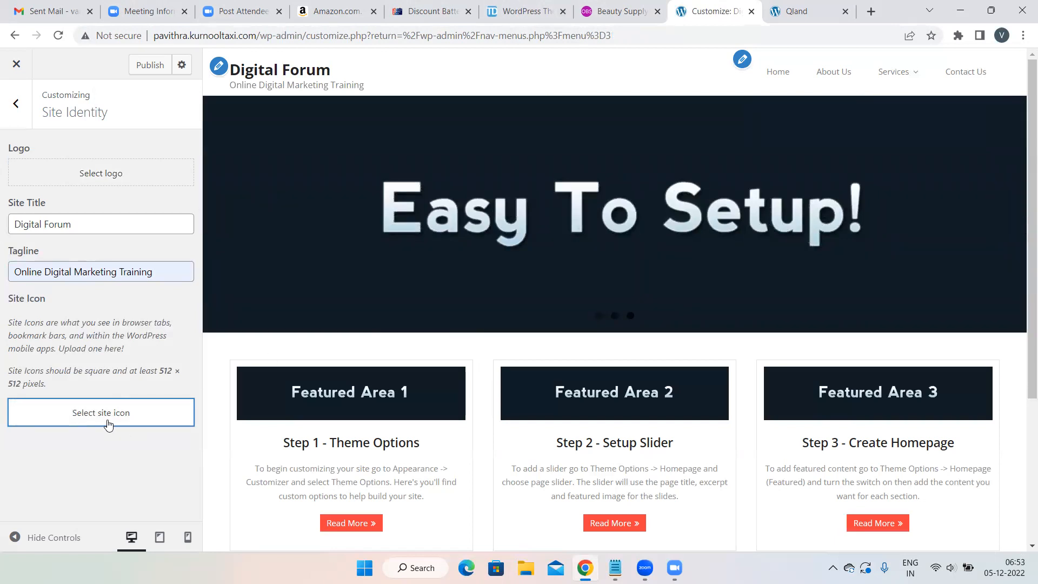
pyautogui.click(109, 425)
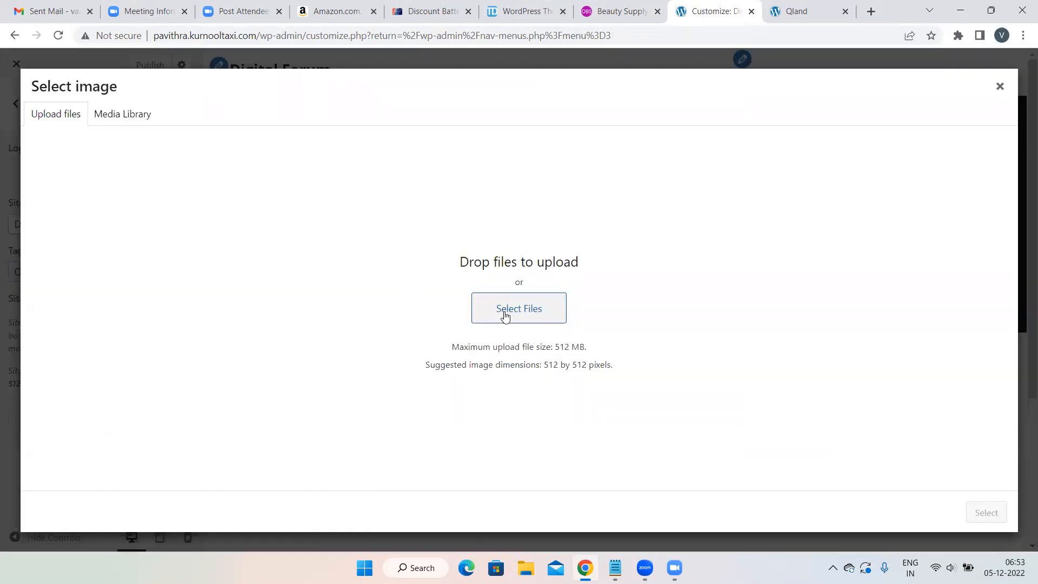
pyautogui.click(1000, 88)
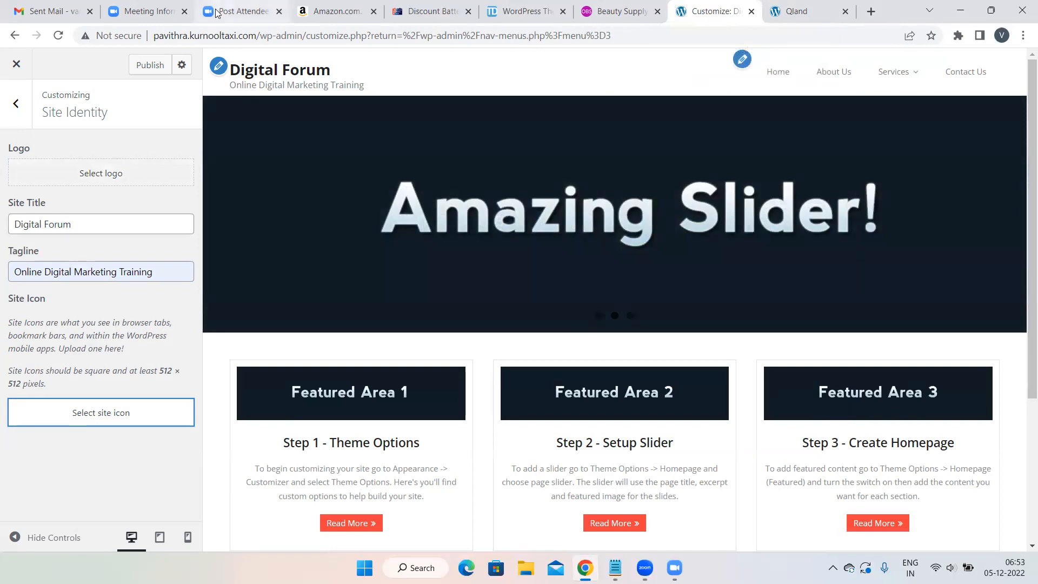
pyautogui.click(333, 11)
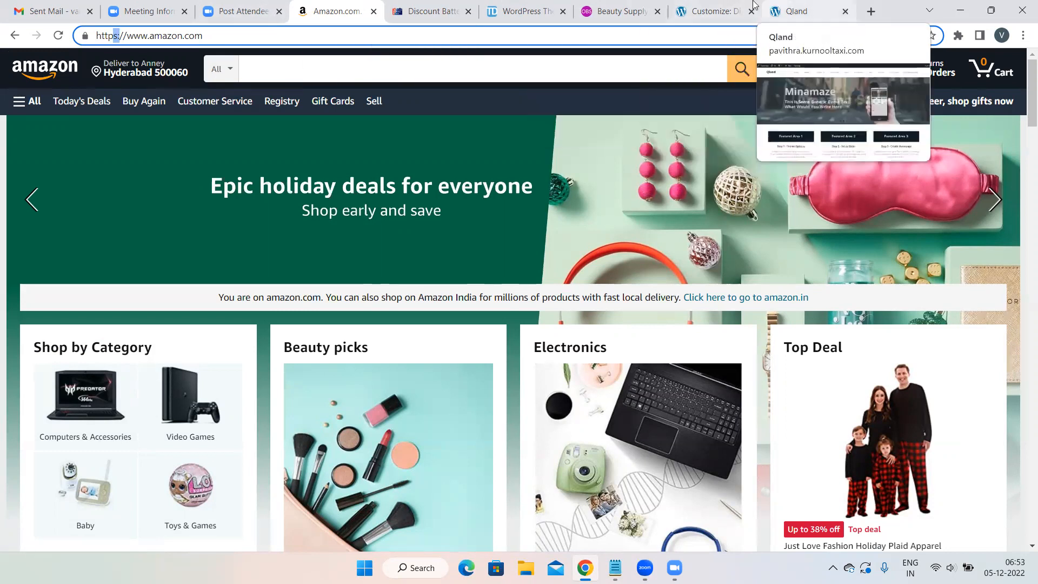
pyautogui.click(694, 4)
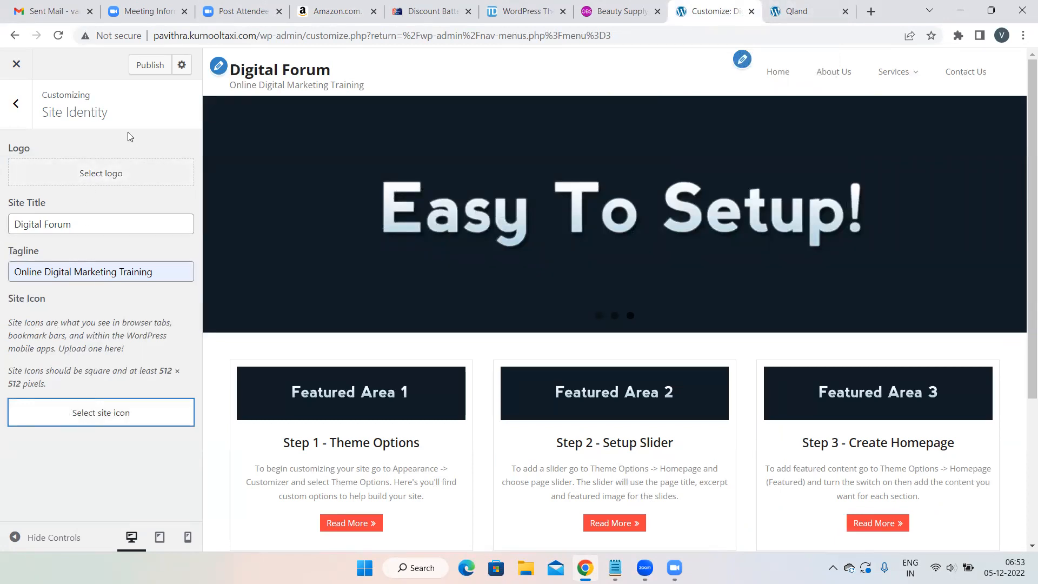
pyautogui.click(147, 66)
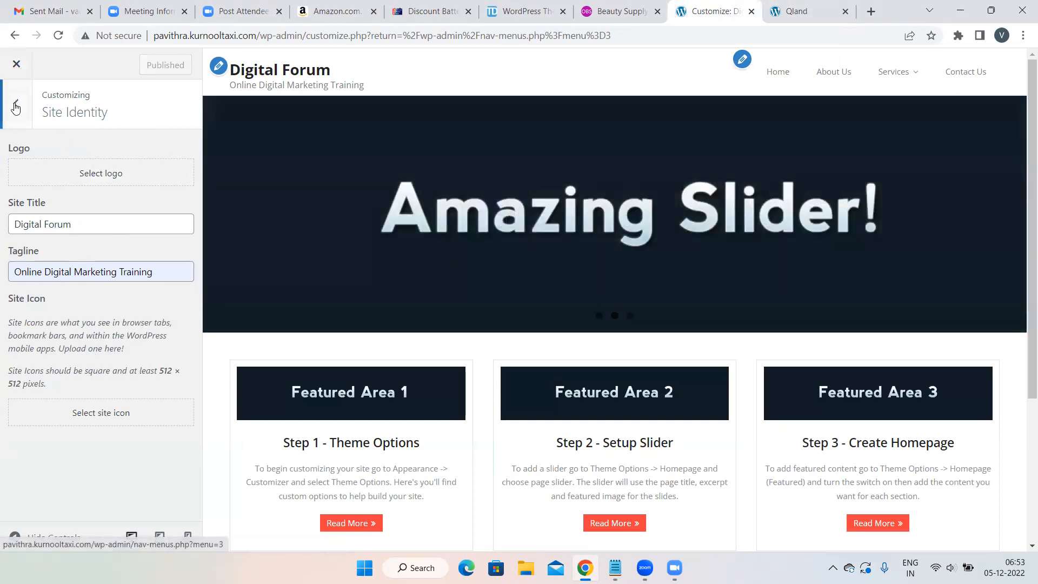
# Look at the Colors panel's background colour picker without choosing, then return to the main sections
pyautogui.click(15, 104)
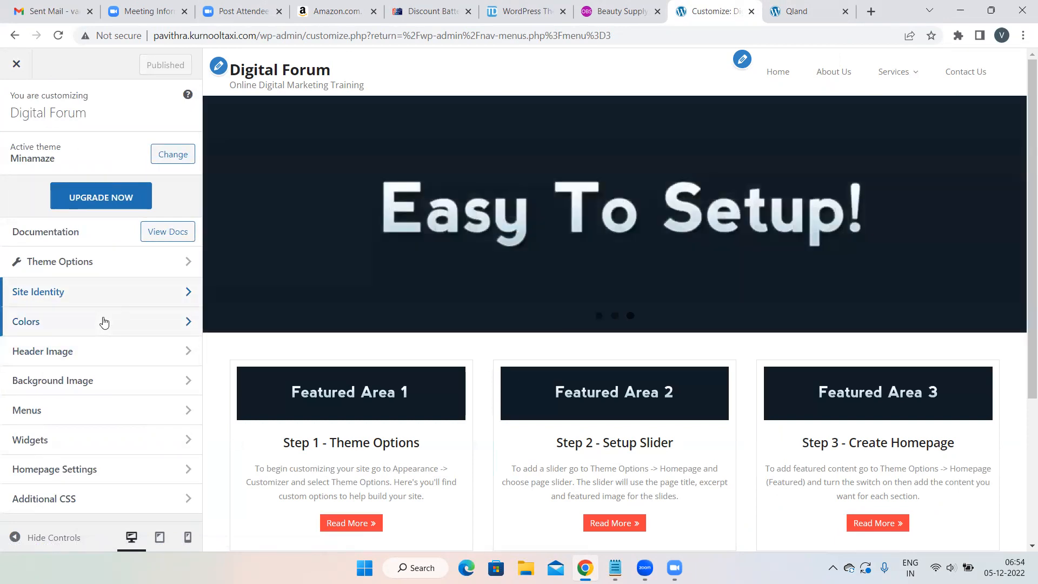
pyautogui.click(103, 320)
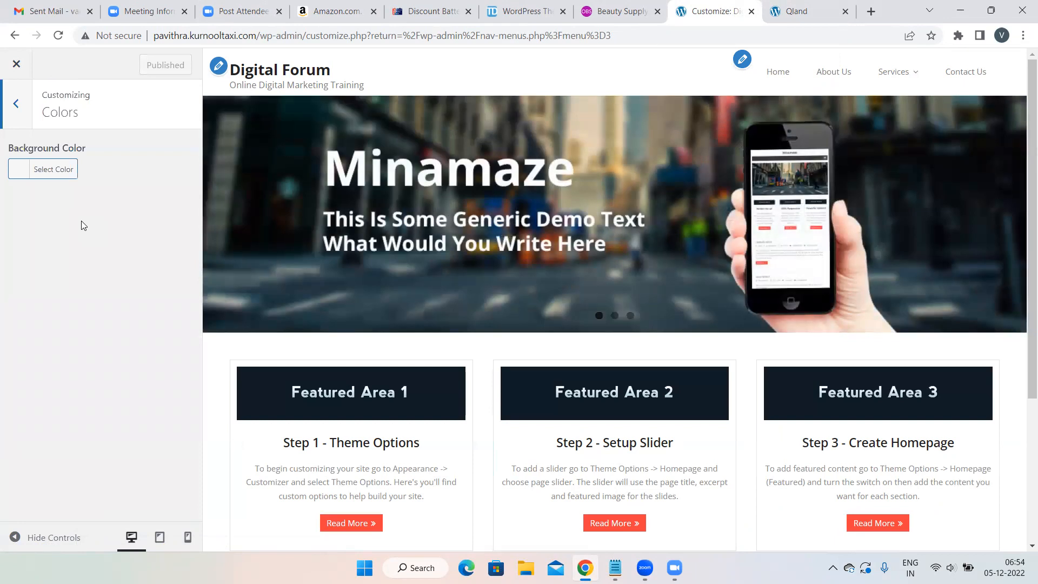
pyautogui.click(26, 169)
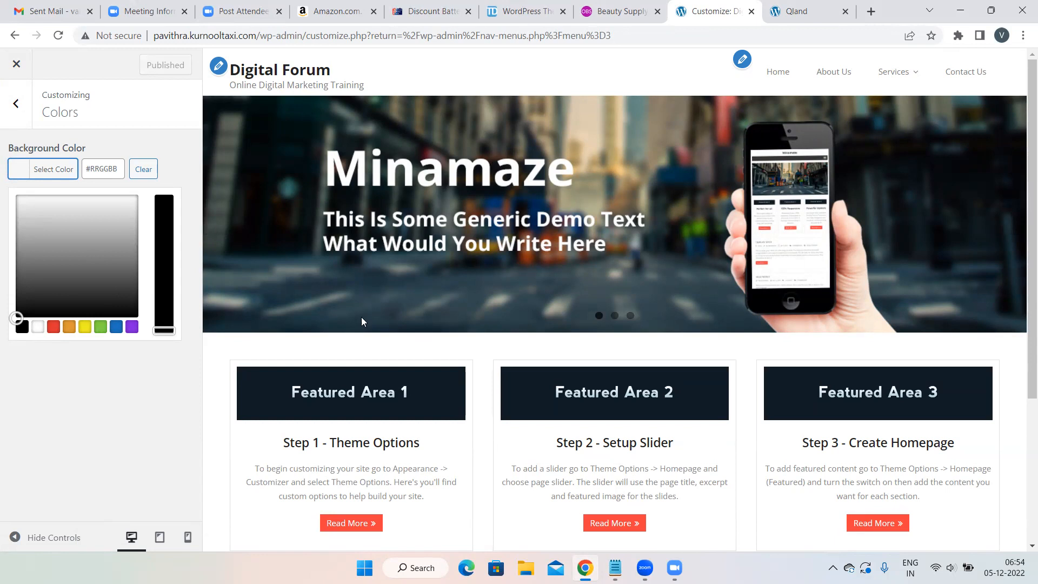
pyautogui.click(20, 104)
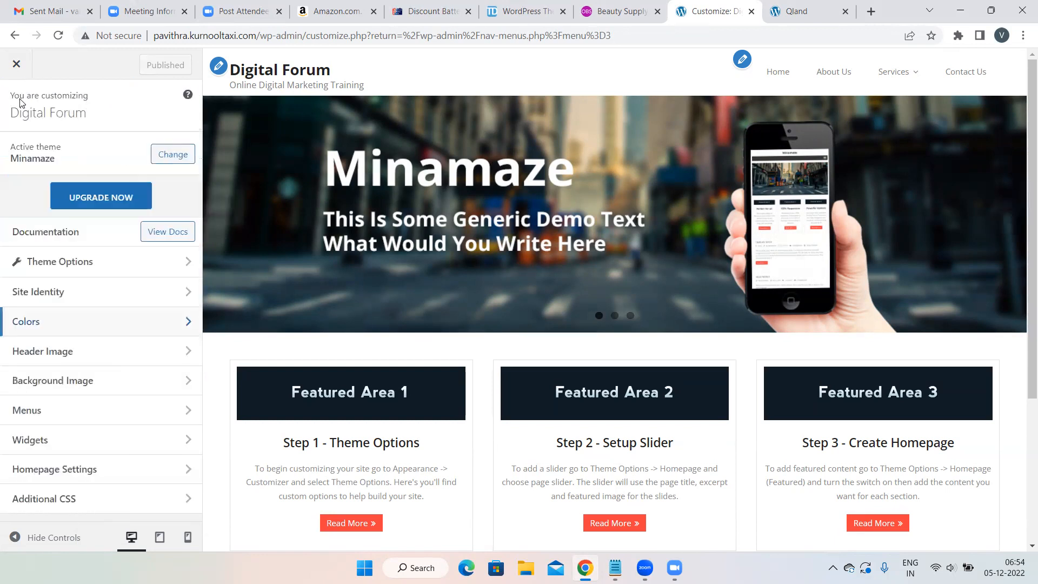
pyautogui.click(77, 389)
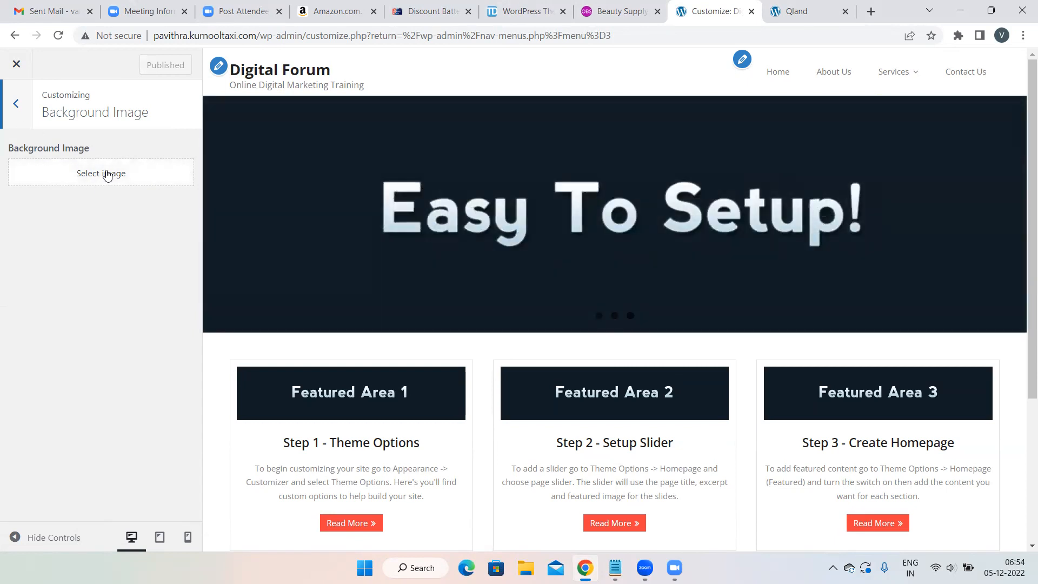
pyautogui.click(108, 173)
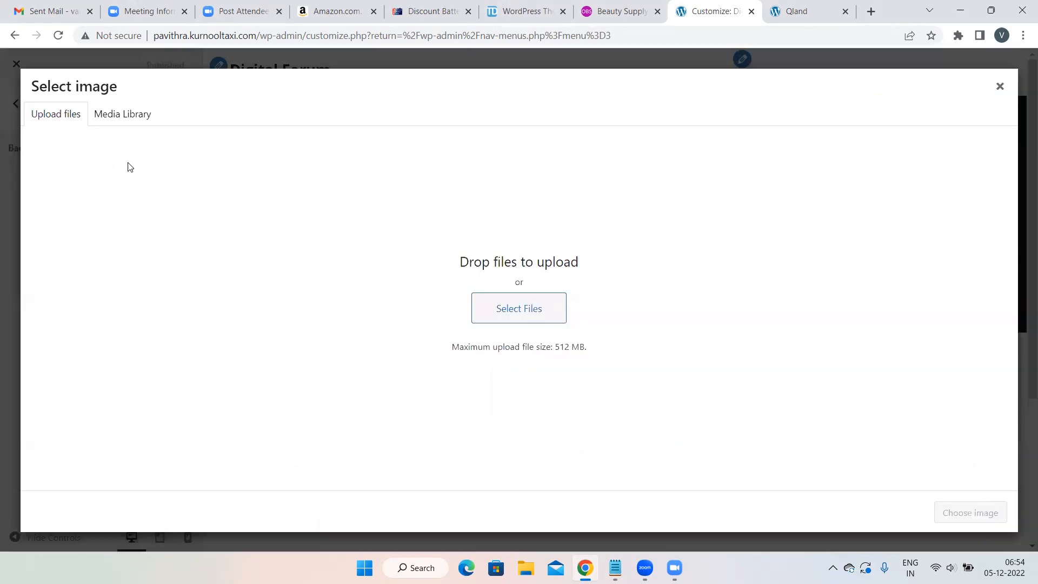
pyautogui.click(999, 87)
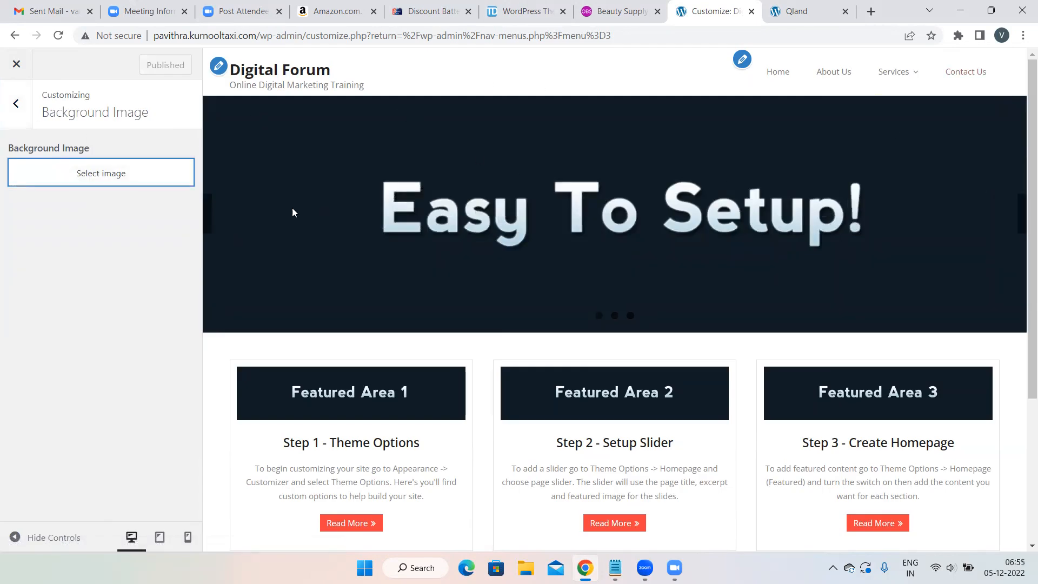
pyautogui.click(13, 108)
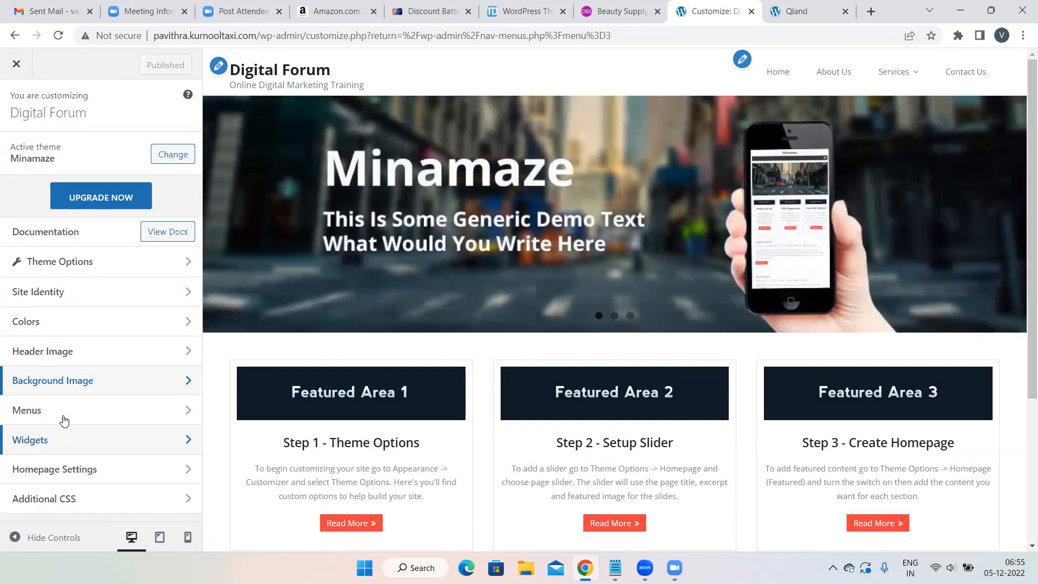
pyautogui.click(69, 348)
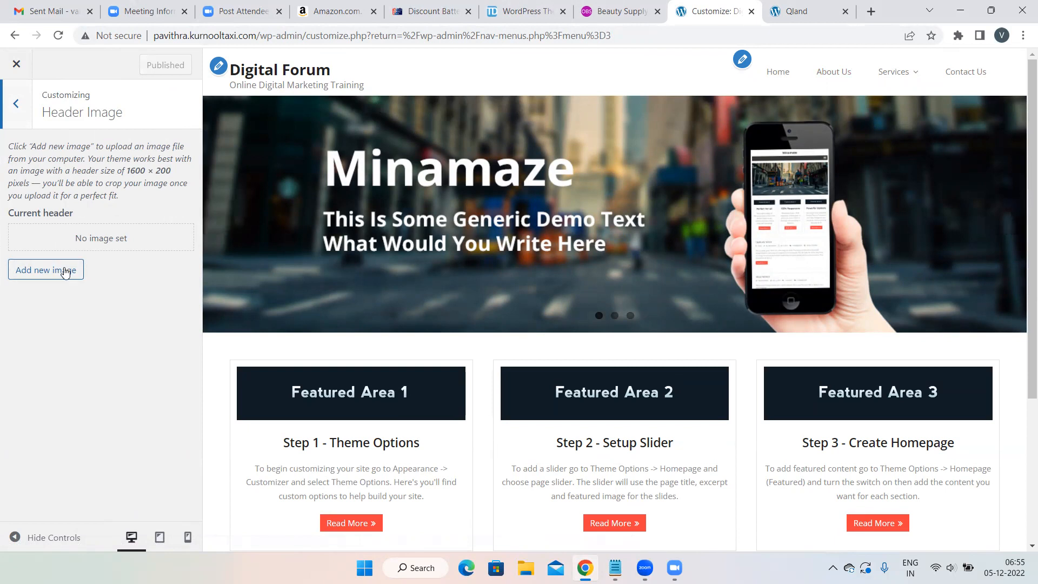
pyautogui.click(16, 103)
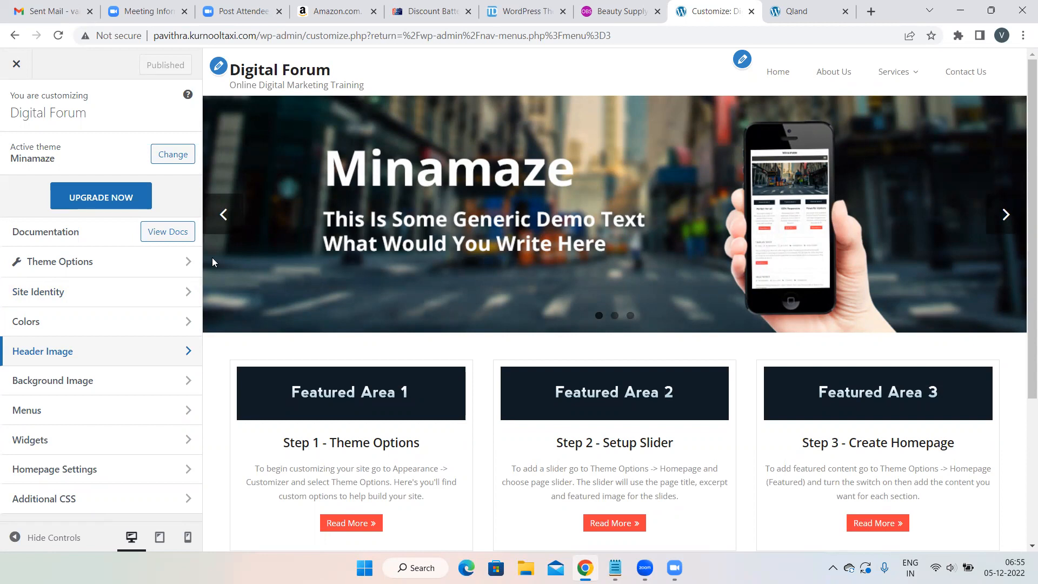
pyautogui.click(94, 265)
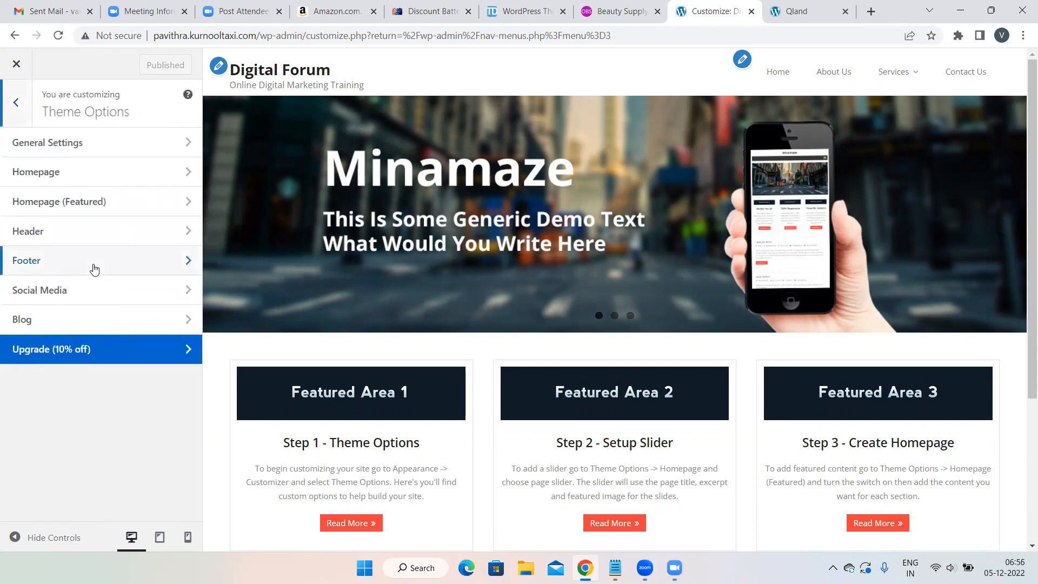
pyautogui.click(109, 141)
pyautogui.scroll(-2, 120, 292)
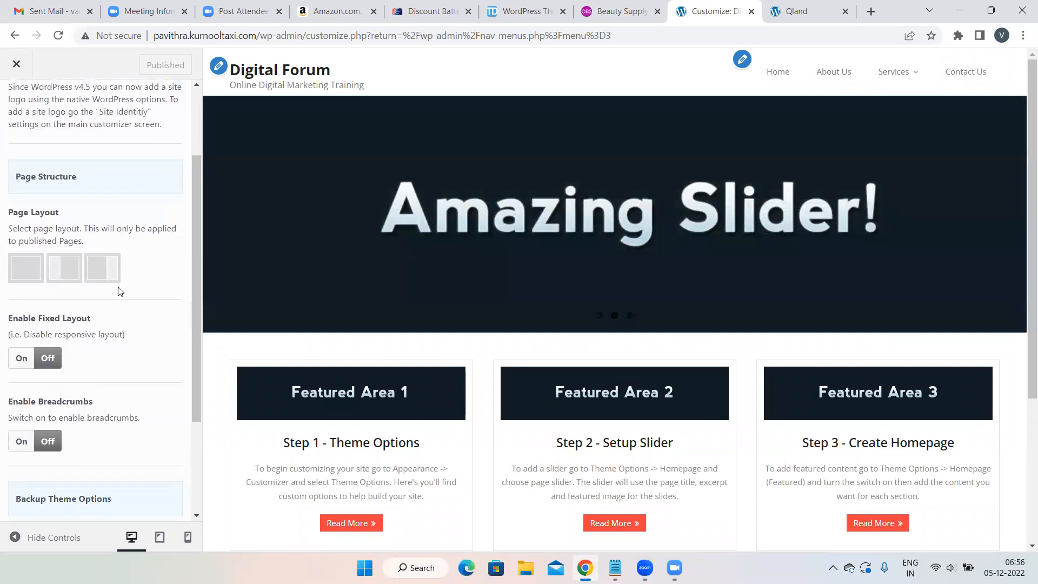
pyautogui.scroll(-3, 120, 292)
pyautogui.scroll(3, 120, 292)
pyautogui.scroll(2, 124, 324)
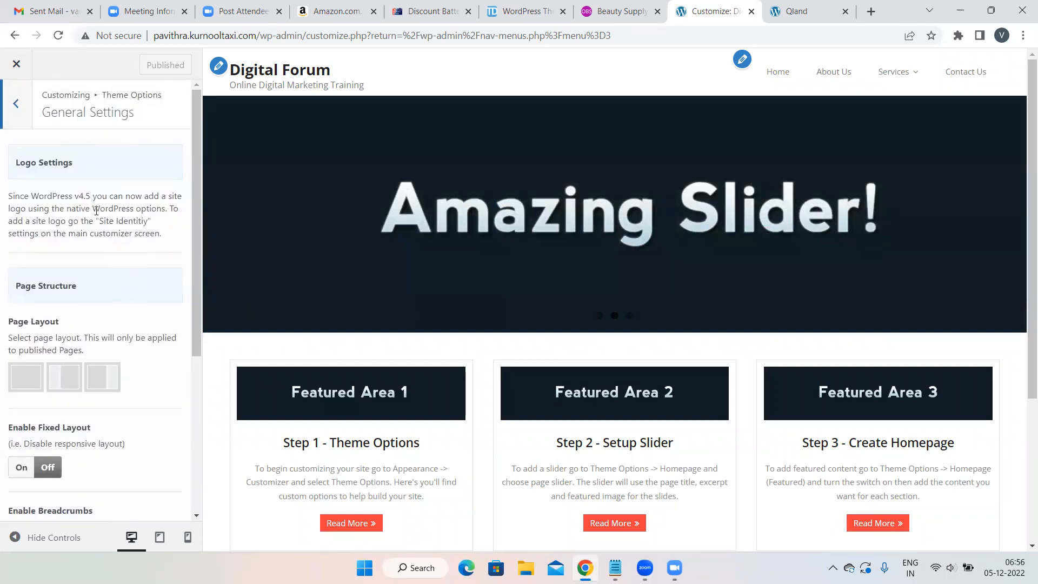
pyautogui.scroll(-4, 97, 210)
pyautogui.scroll(5, 96, 211)
pyautogui.click(21, 116)
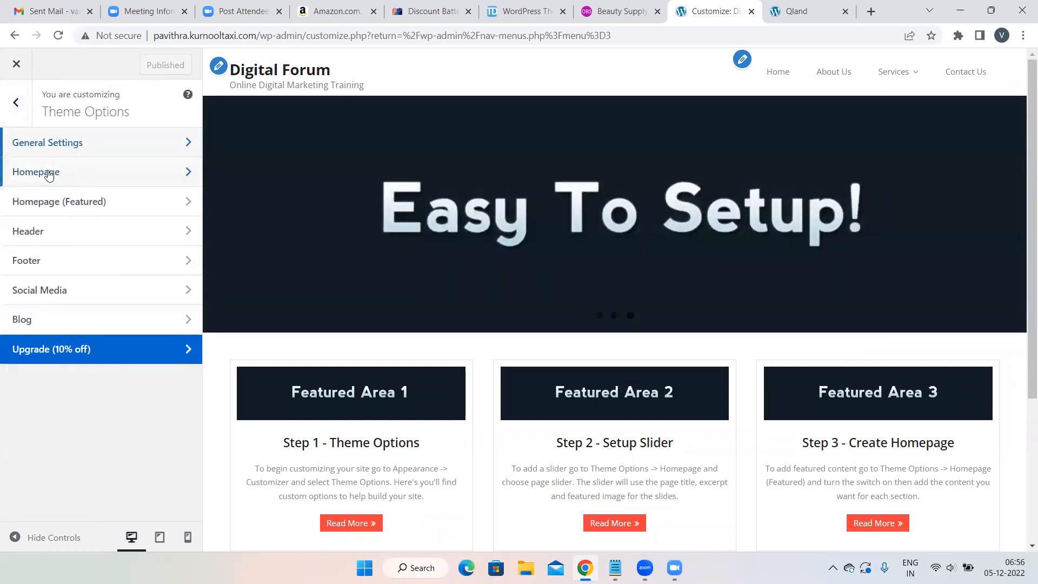
pyautogui.click(98, 174)
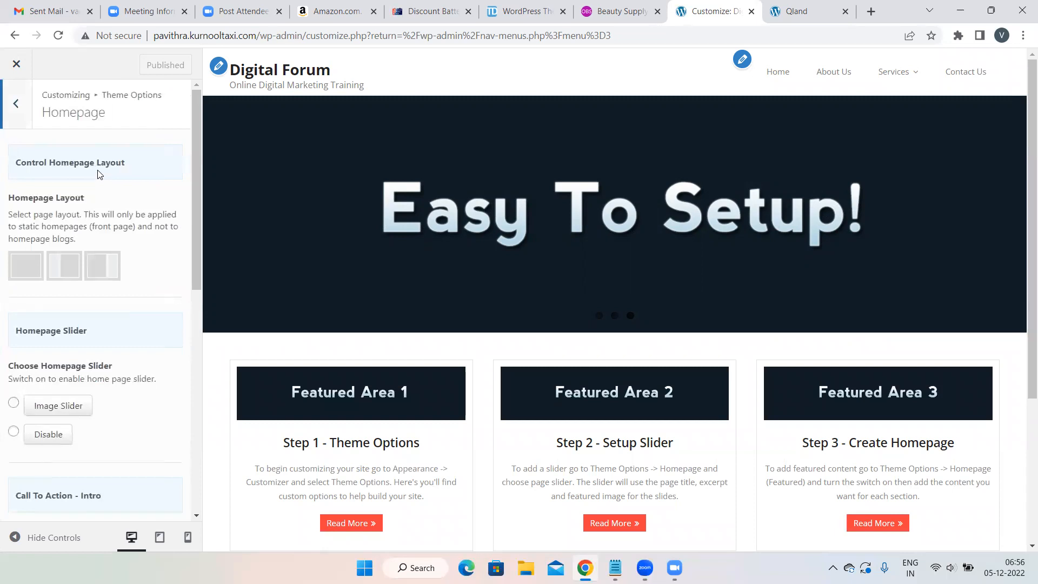
pyautogui.scroll(-2, 135, 253)
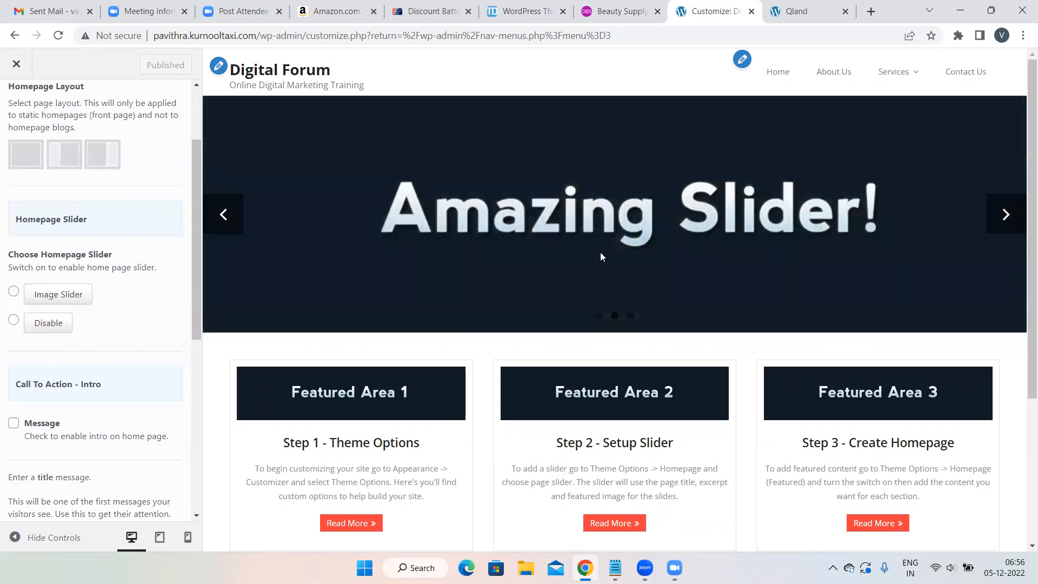
pyautogui.click(1002, 214)
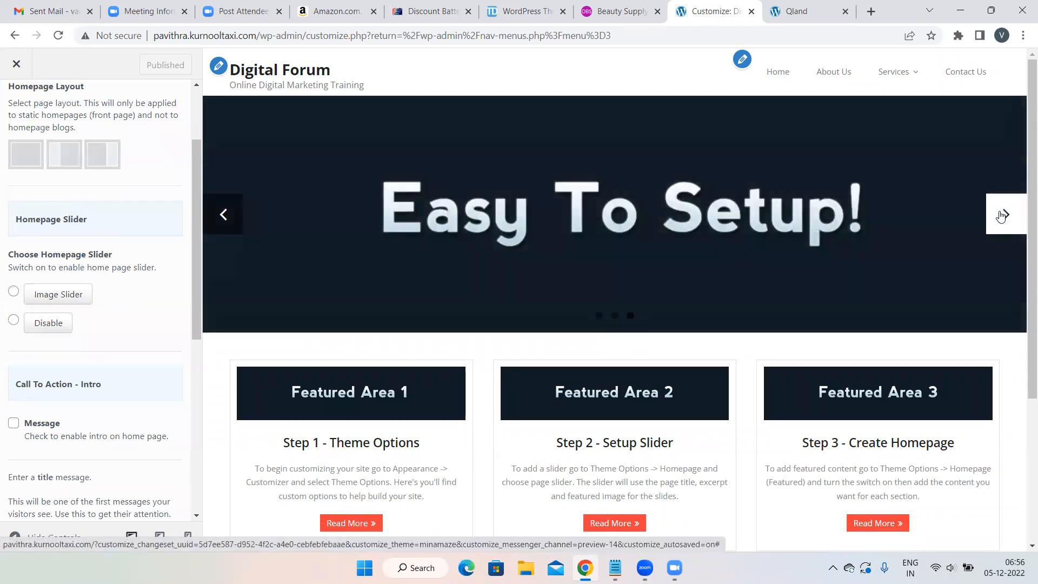
pyautogui.click(1003, 215)
pyautogui.click(1003, 215)
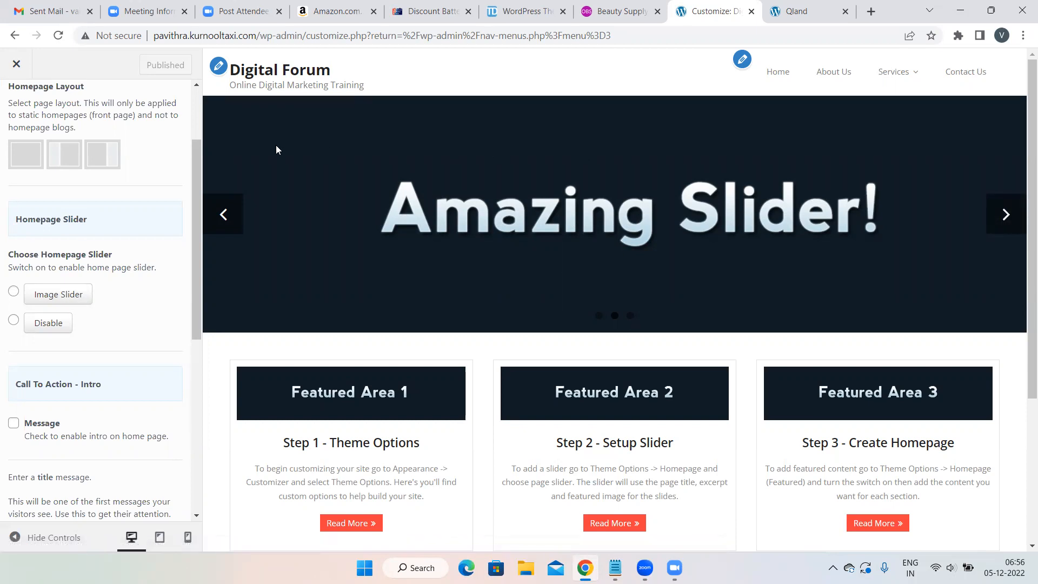
pyautogui.scroll(2, 23, 126)
# Open Theme Options > Homepage and scroll down to the Homepage Slider setting
pyautogui.click(16, 103)
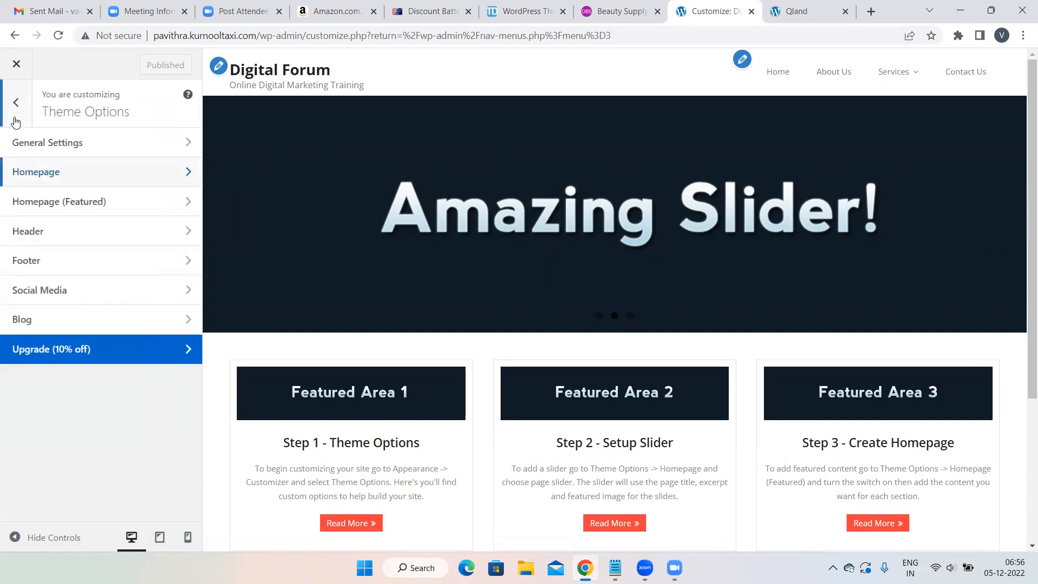
pyautogui.click(16, 103)
pyautogui.click(48, 261)
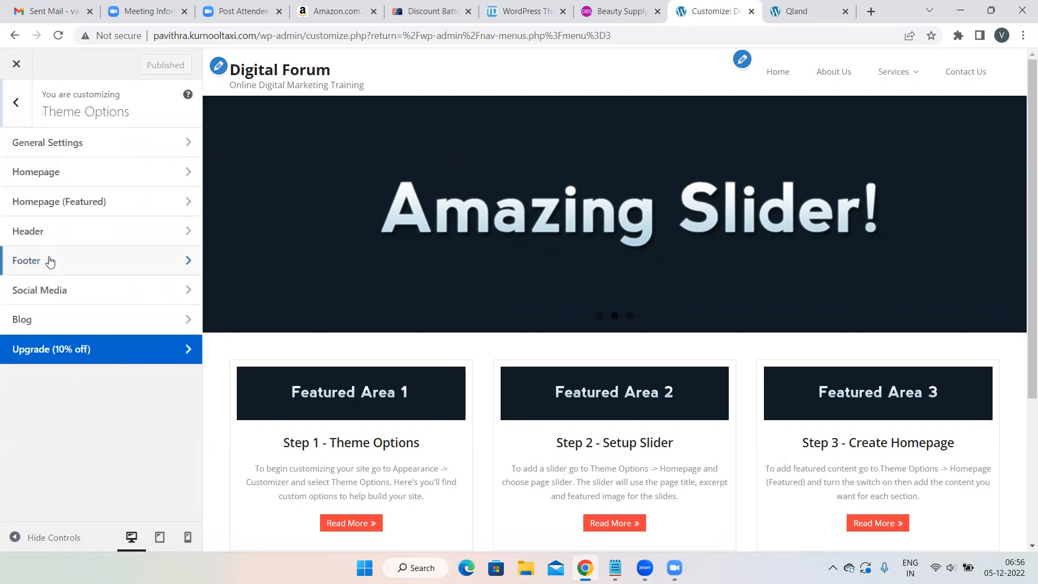
pyautogui.click(45, 172)
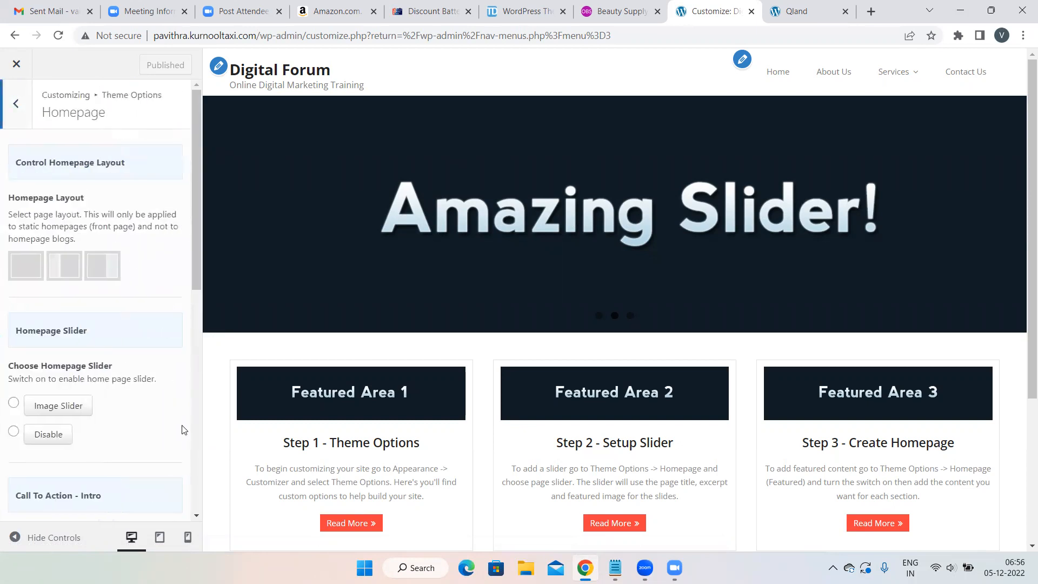
pyautogui.scroll(-3, 77, 291)
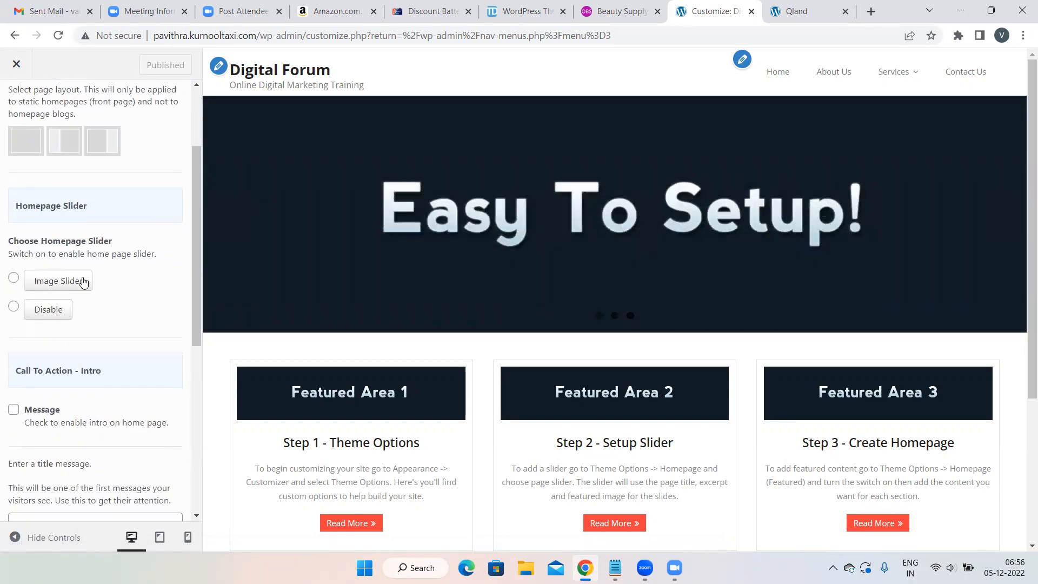
pyautogui.moveTo(530, 201)
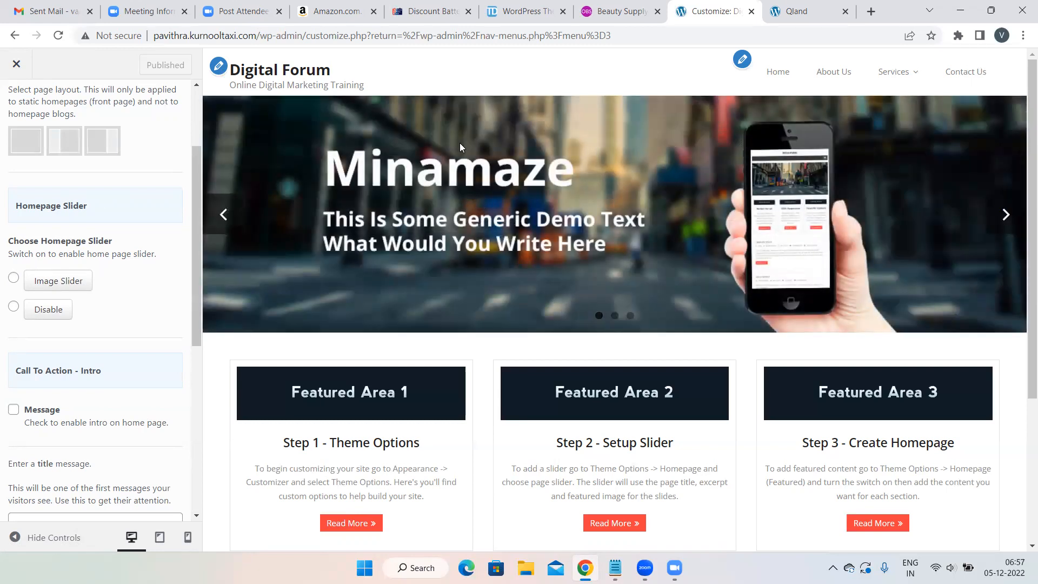
# Switch the homepage slider to Disable, then to Image Slider, and review the Slide 1–3 fields
pyautogui.click(14, 307)
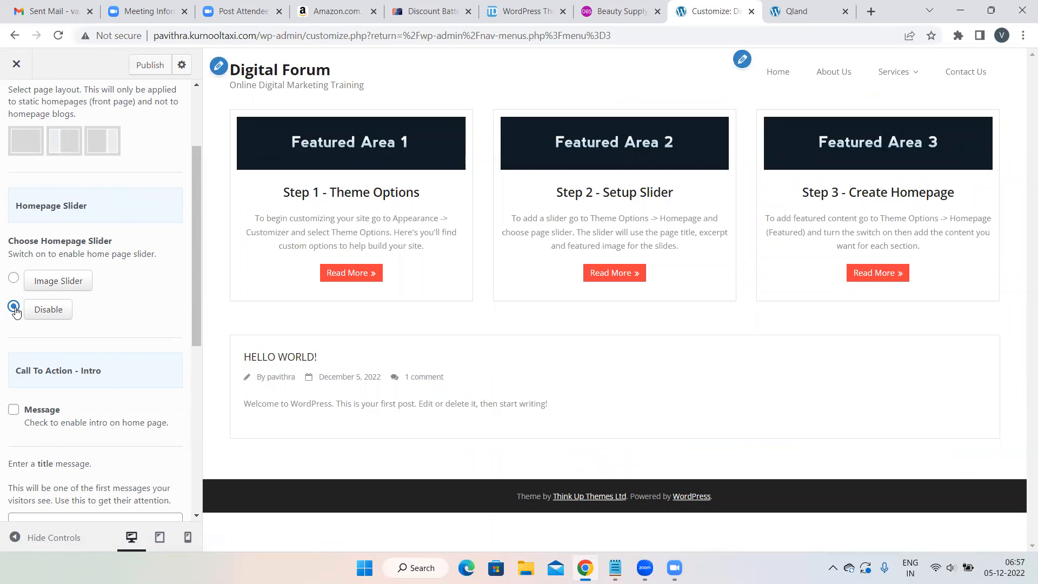
pyautogui.click(13, 277)
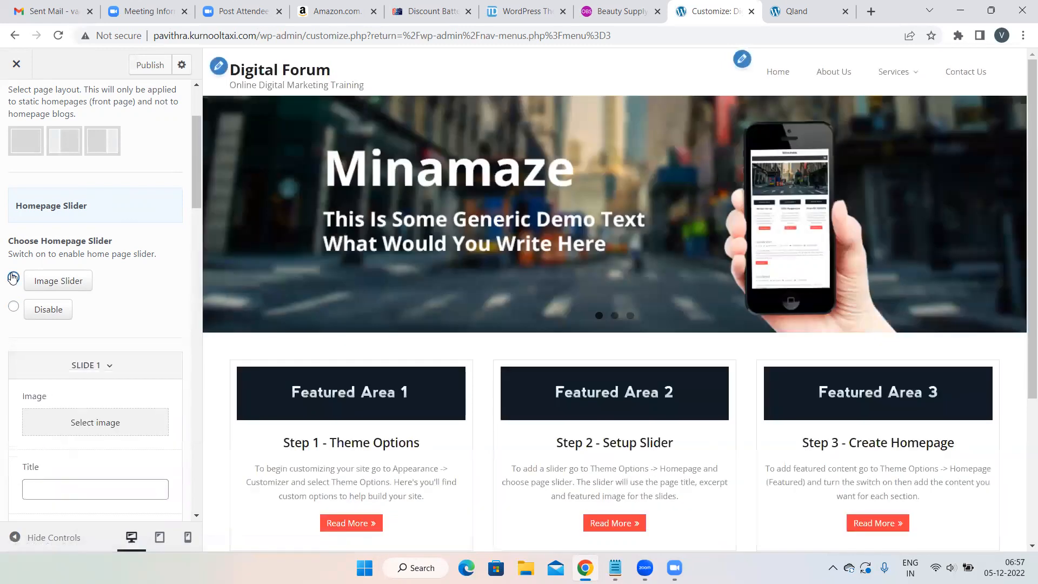
pyautogui.scroll(-2, 103, 295)
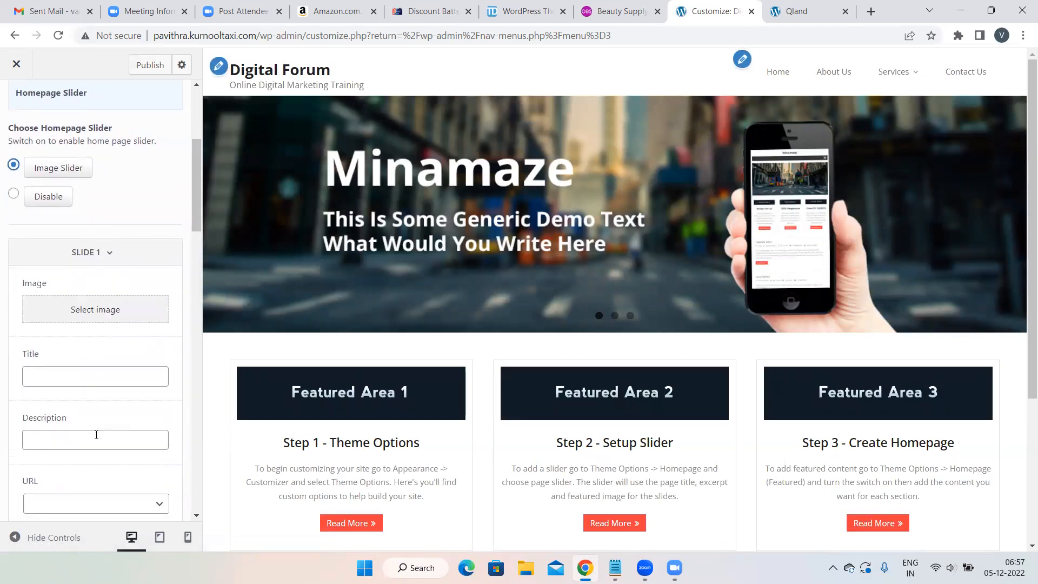
pyautogui.scroll(-5, 97, 351)
pyautogui.scroll(1, 102, 362)
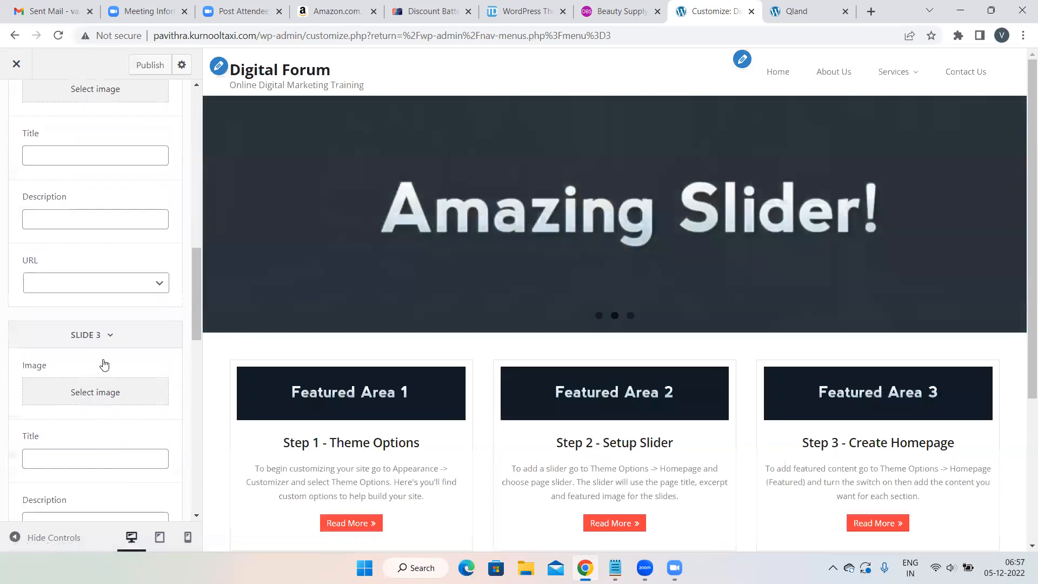
pyautogui.scroll(-8, 102, 378)
pyautogui.scroll(-2, 99, 439)
pyautogui.scroll(10, 99, 437)
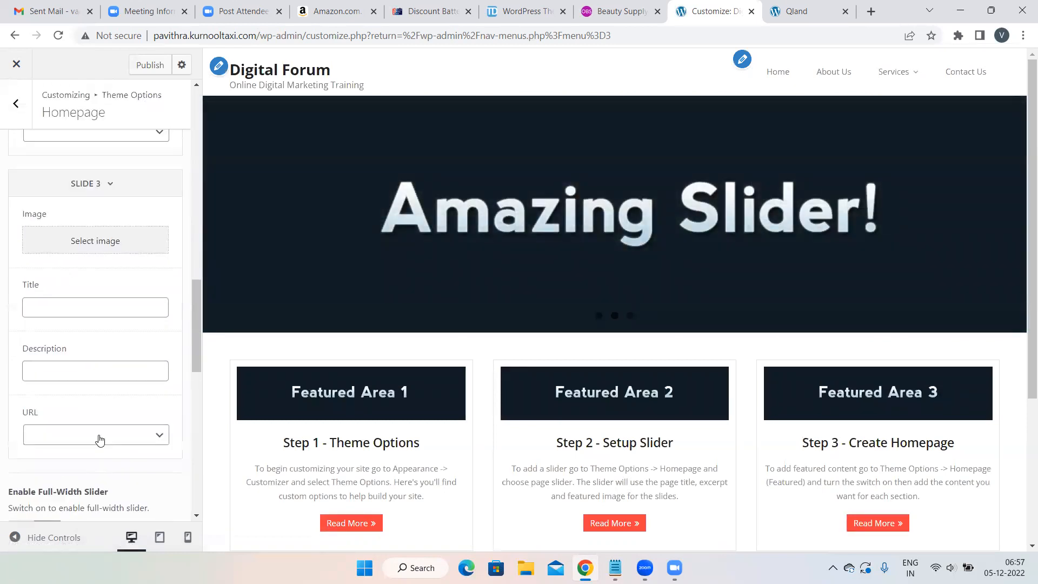
pyautogui.scroll(2, 99, 439)
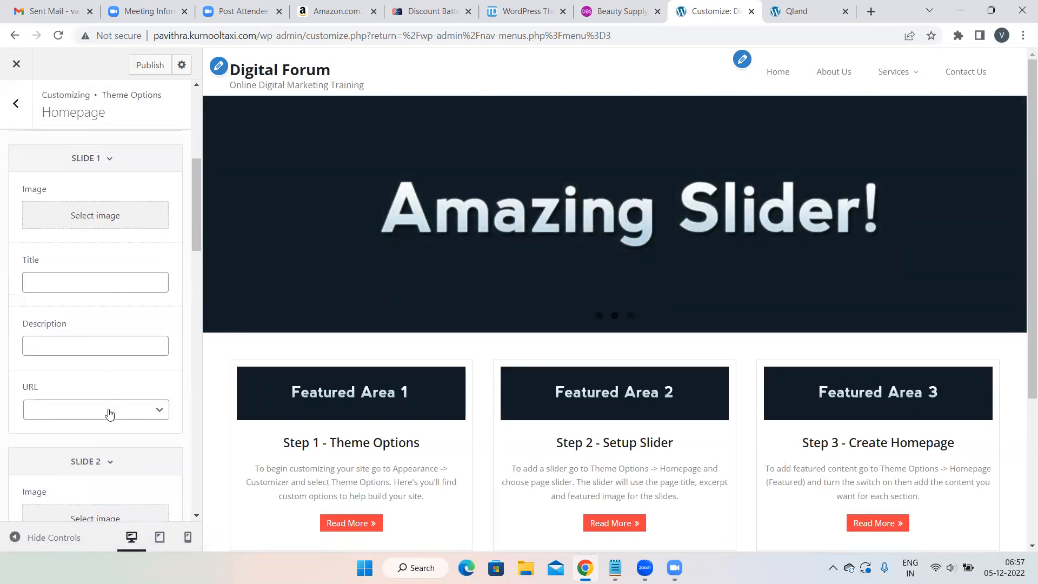
pyautogui.scroll(2, 96, 338)
pyautogui.scroll(2, 97, 338)
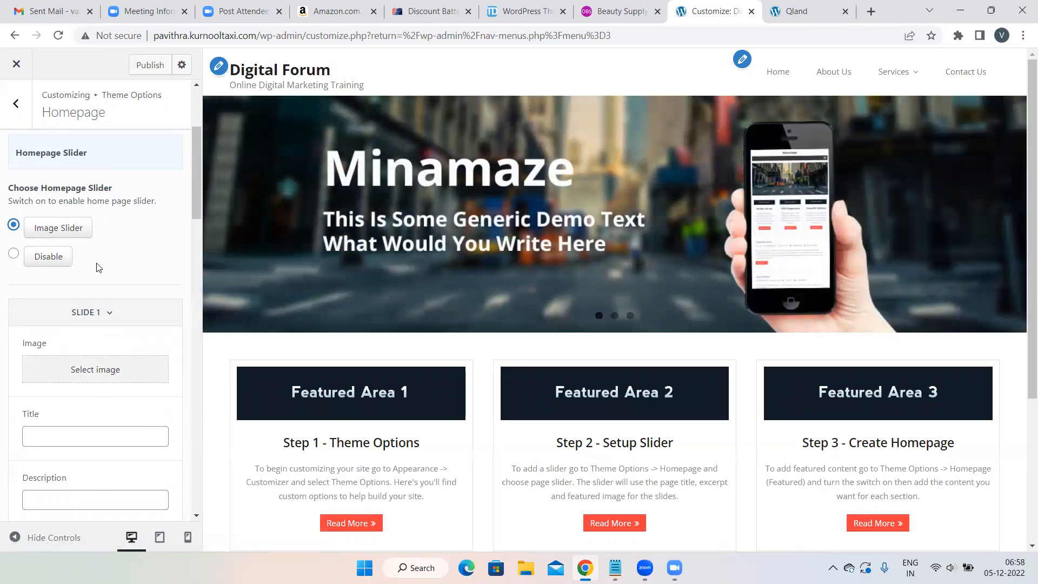
pyautogui.scroll(5, 97, 268)
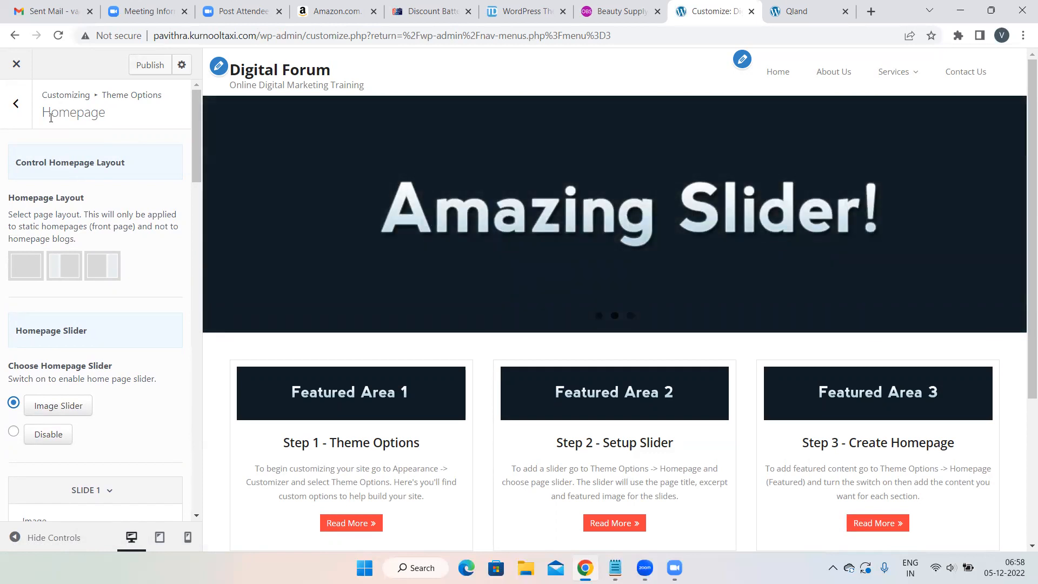
# For Slide 1, start an image upload and browse the Downloads folder for a picture
pyautogui.scroll(-7, 110, 272)
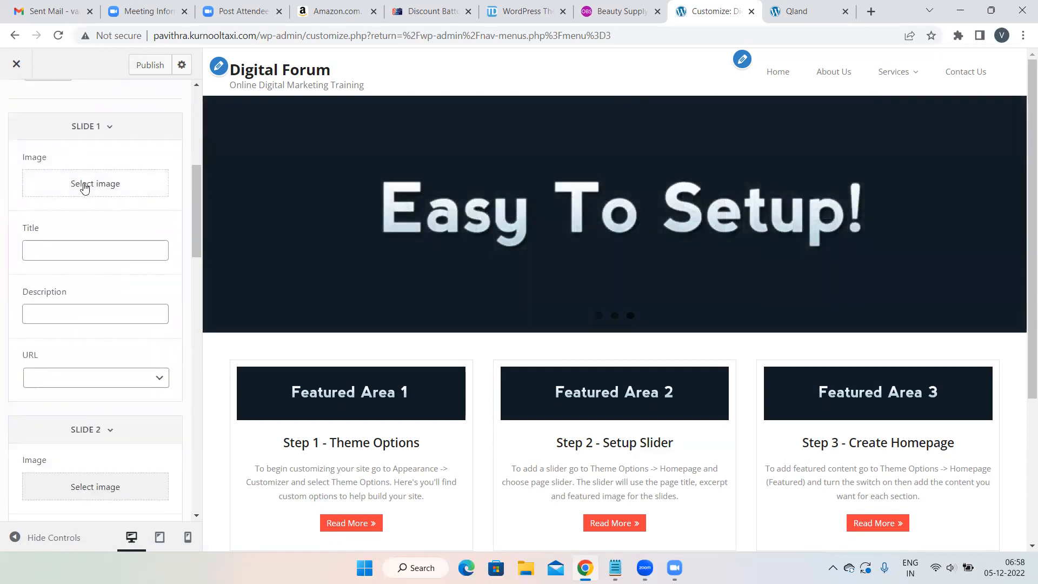
pyautogui.click(64, 188)
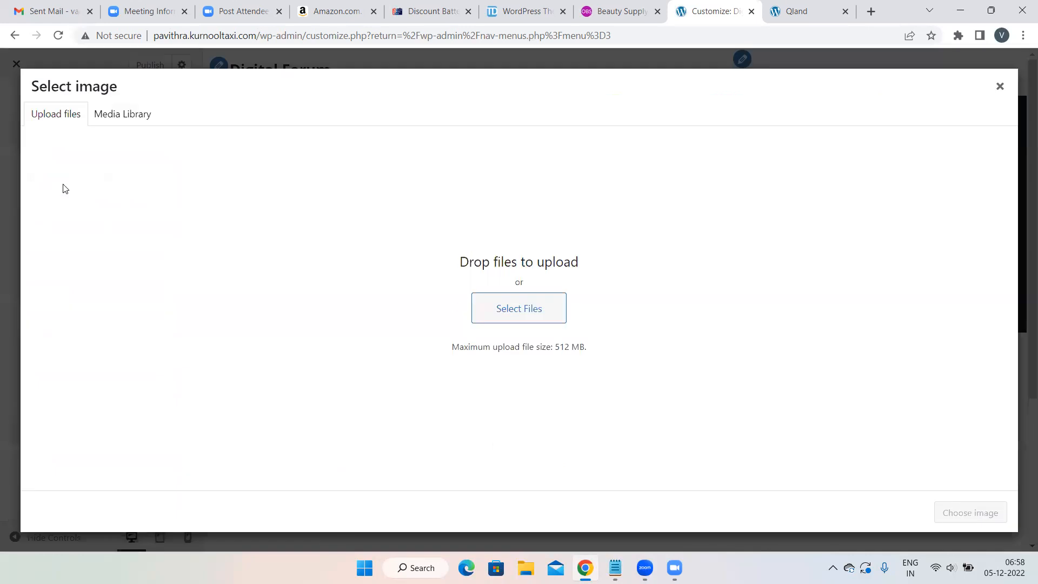
pyautogui.click(520, 308)
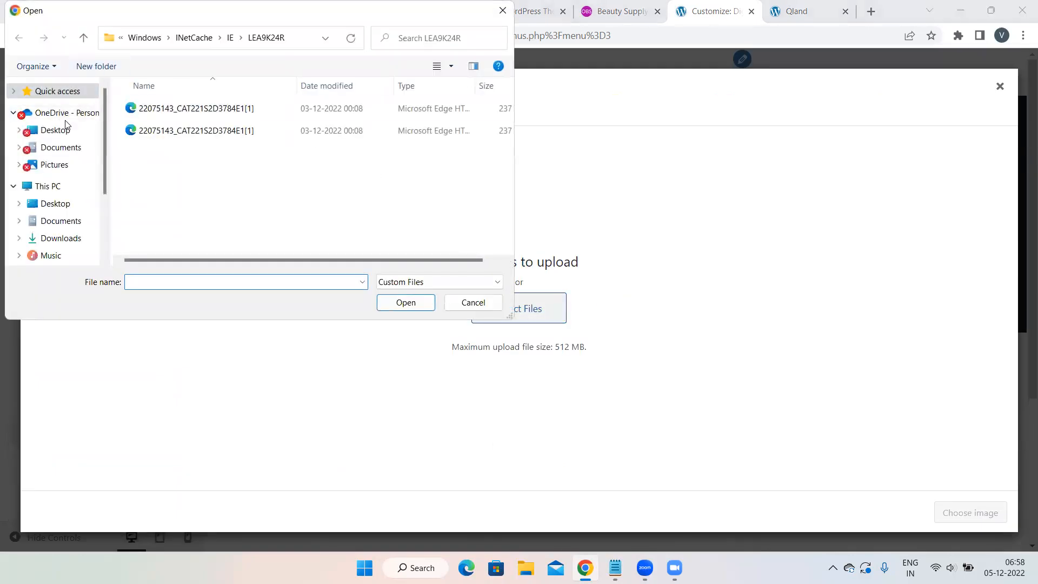
pyautogui.click(54, 239)
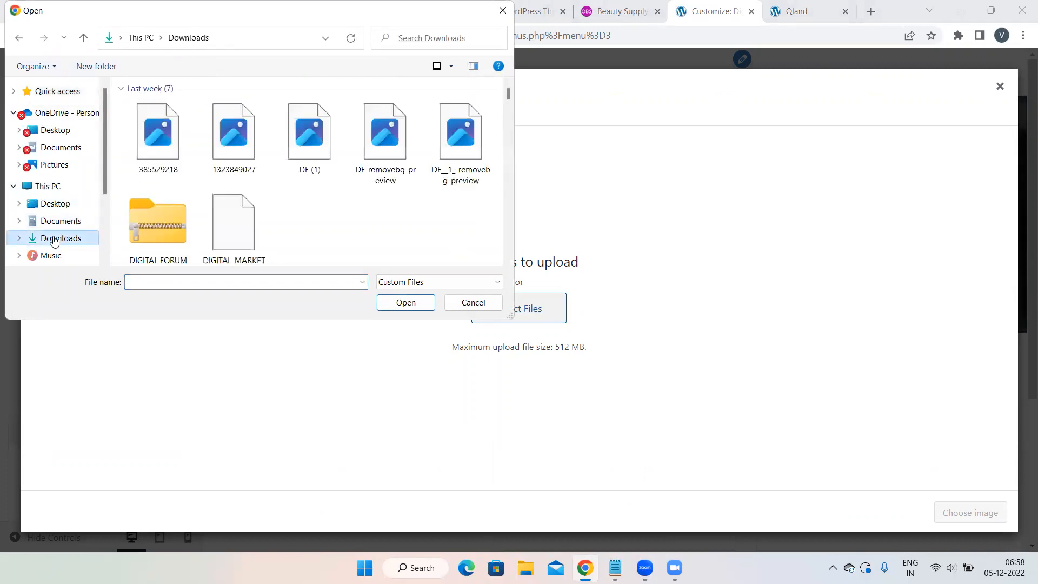
pyautogui.scroll(-5, 335, 170)
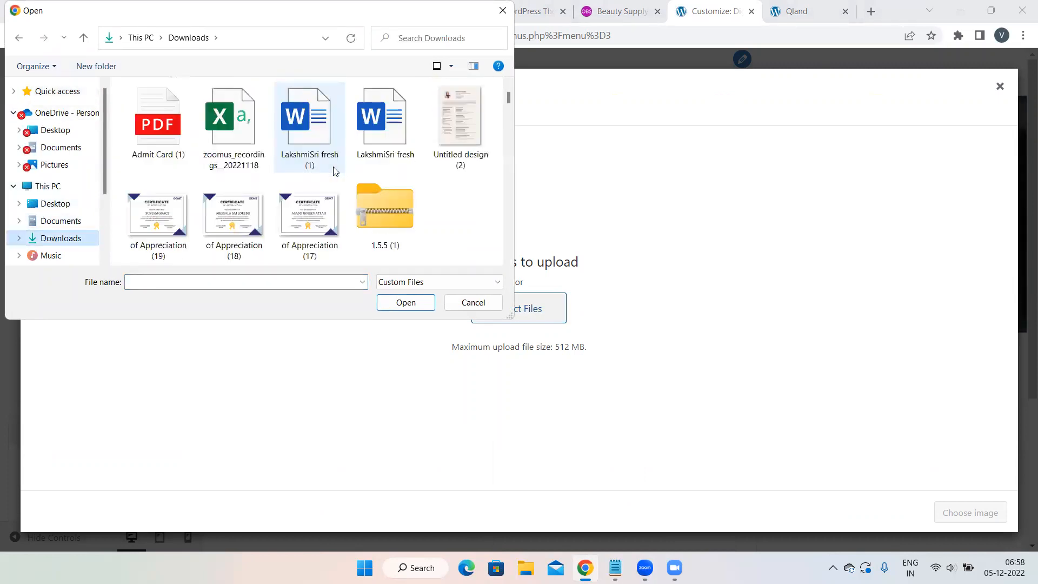
pyautogui.scroll(-5, 334, 170)
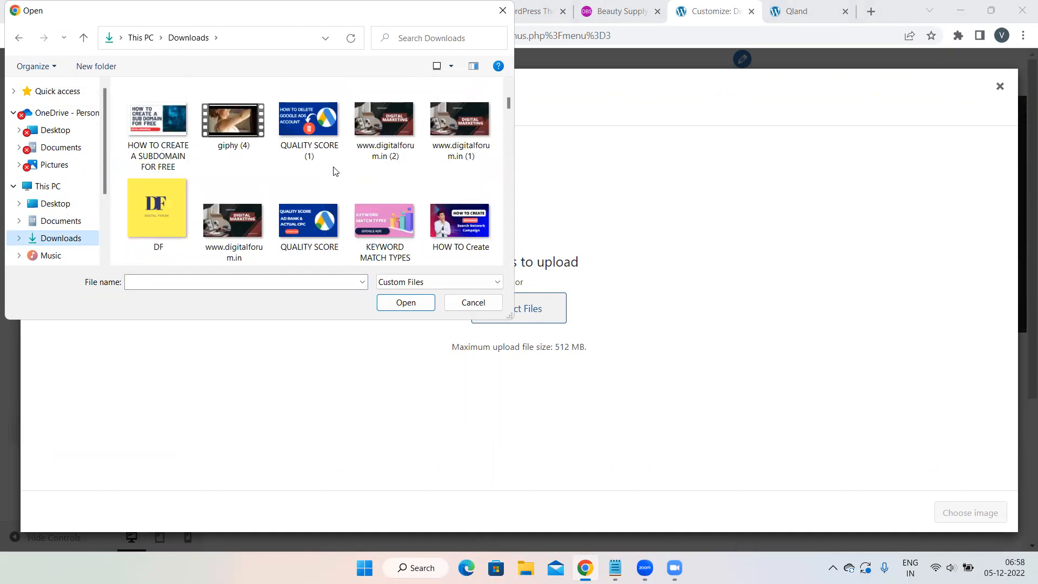
pyautogui.scroll(-10, 334, 171)
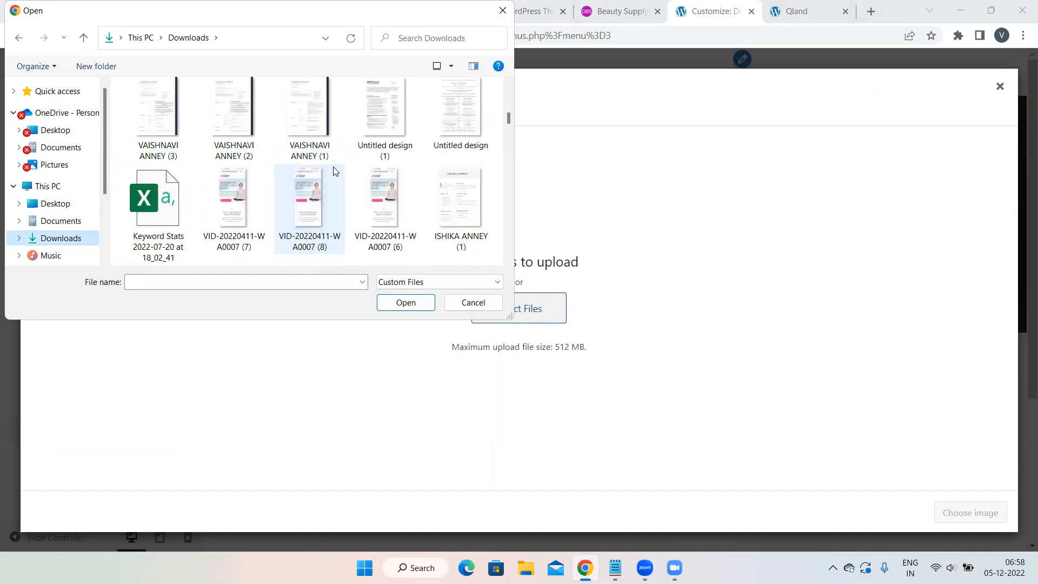
pyautogui.scroll(-10, 334, 171)
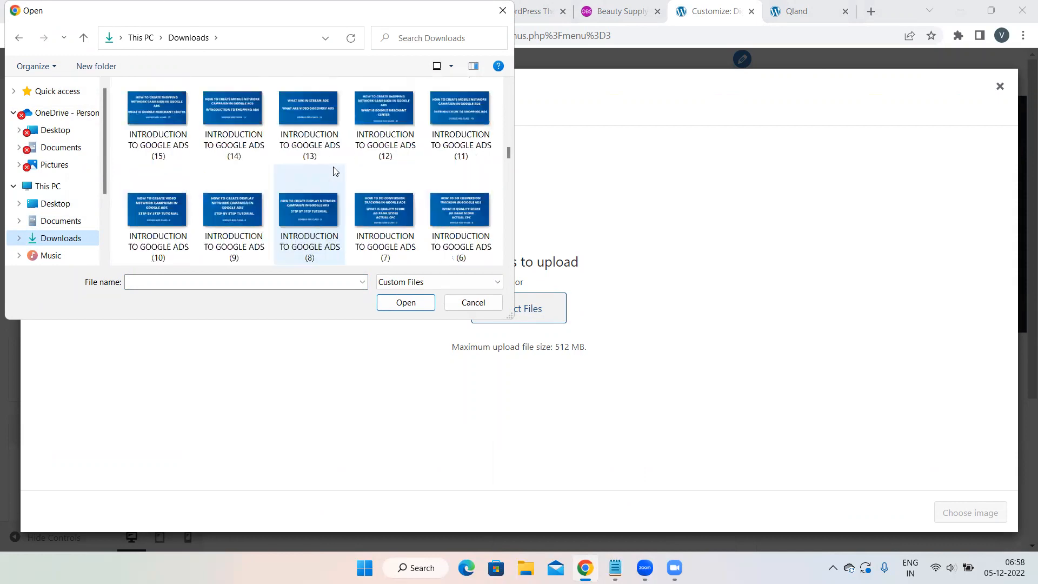
pyautogui.scroll(-10, 348, 188)
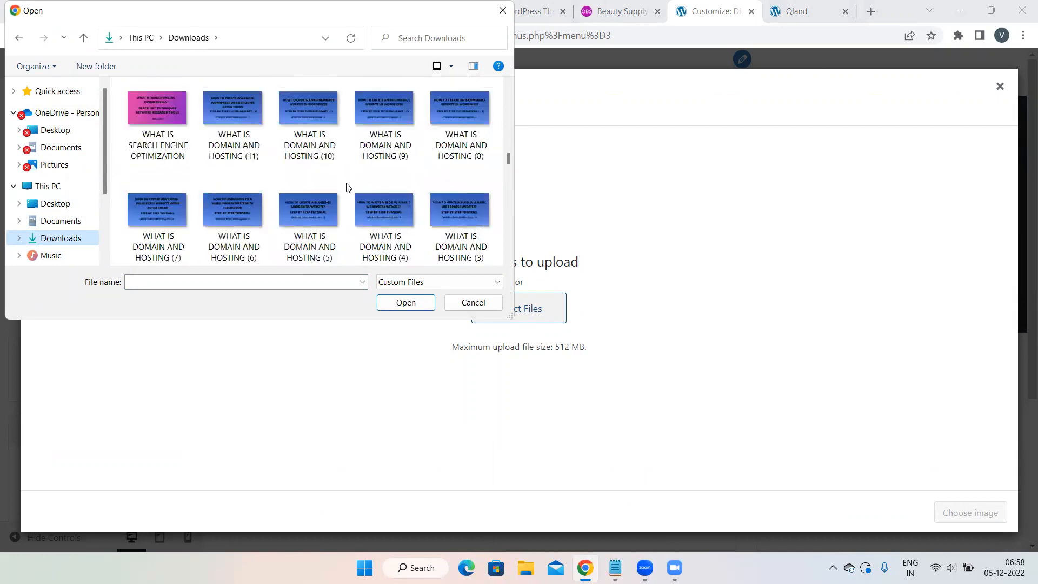
pyautogui.scroll(-10, 347, 187)
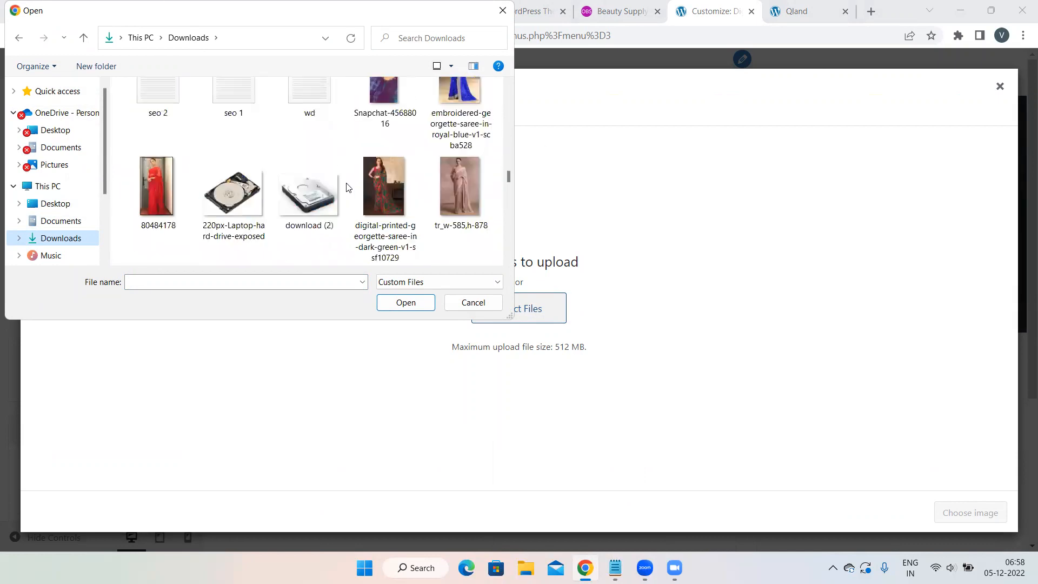
pyautogui.scroll(-10, 348, 188)
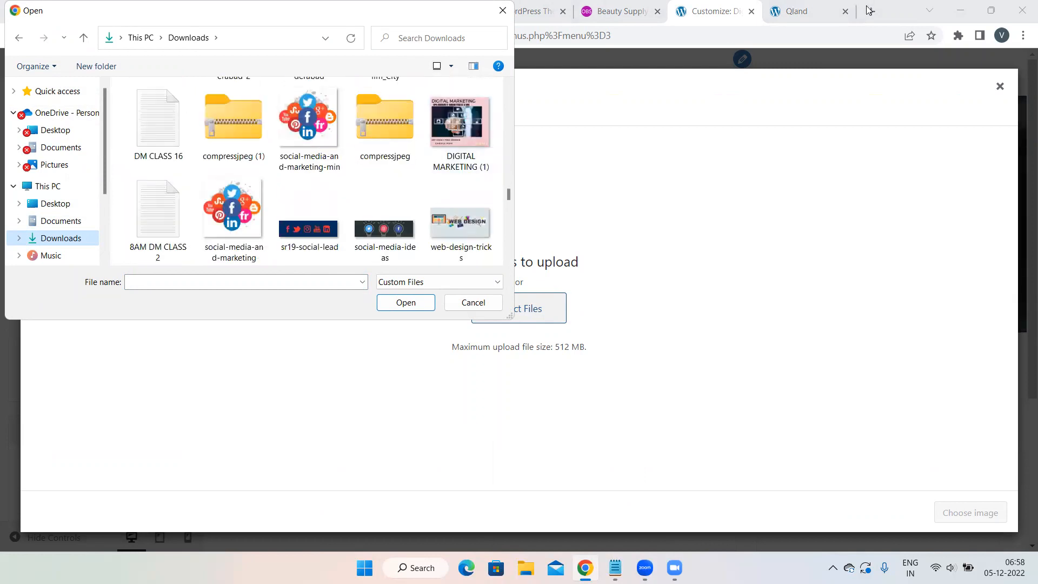
# In a new tab, search Google Images for 'students with laptop'
pyautogui.click(502, 11)
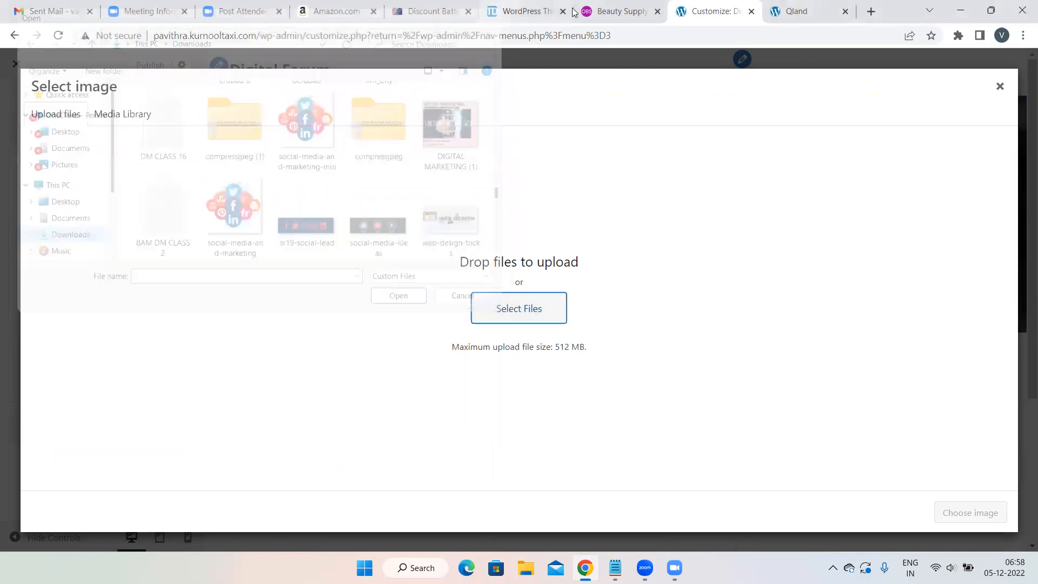
pyautogui.click(870, 11)
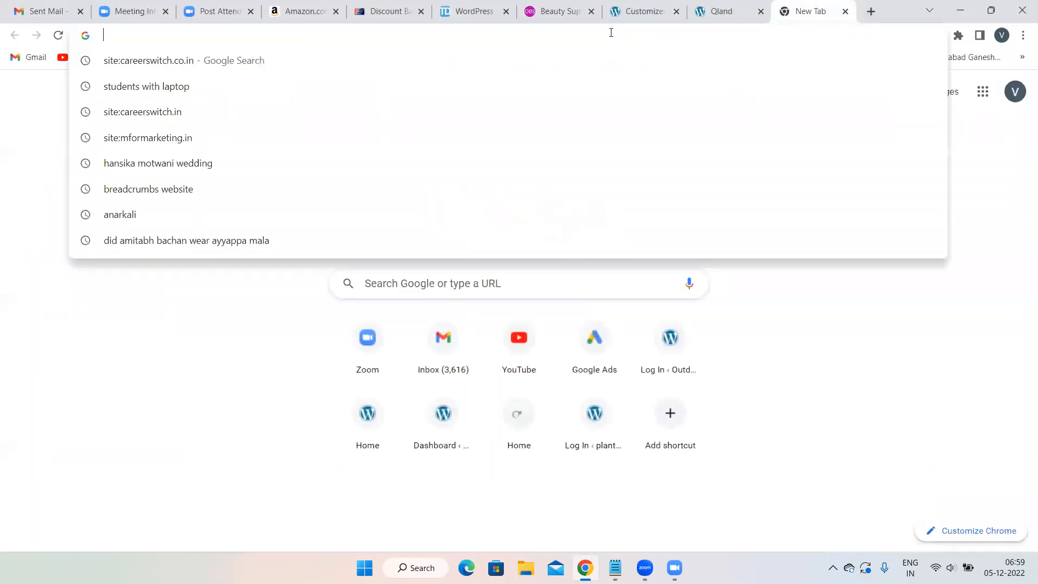
pyautogui.click(268, 86)
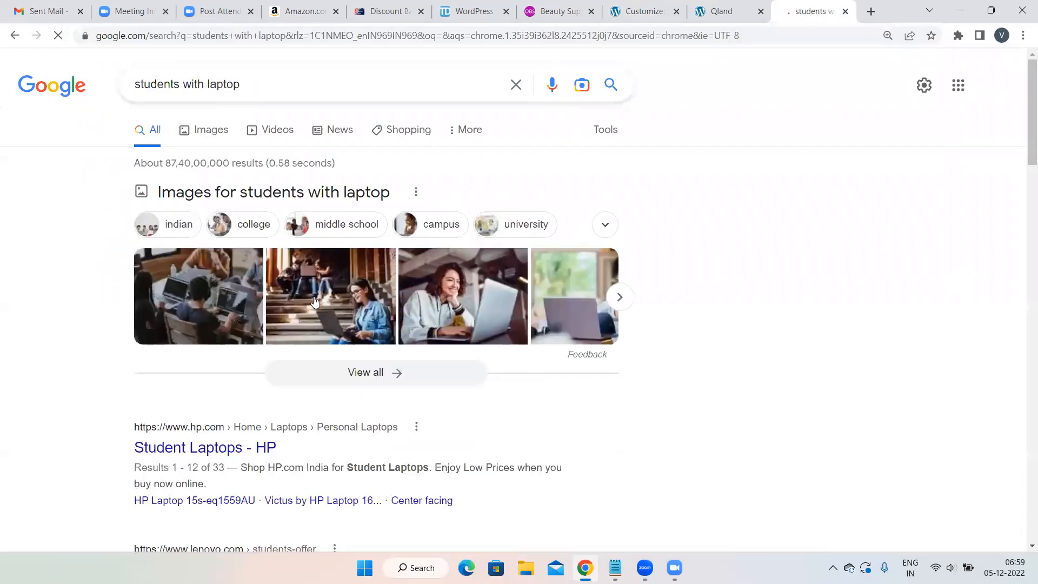
pyautogui.click(309, 301)
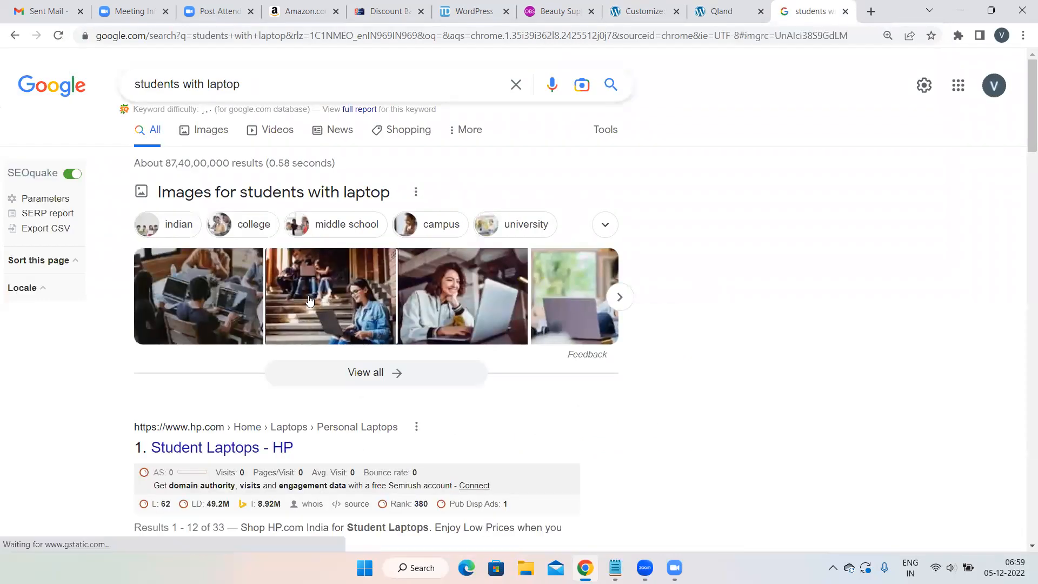
pyautogui.click(219, 136)
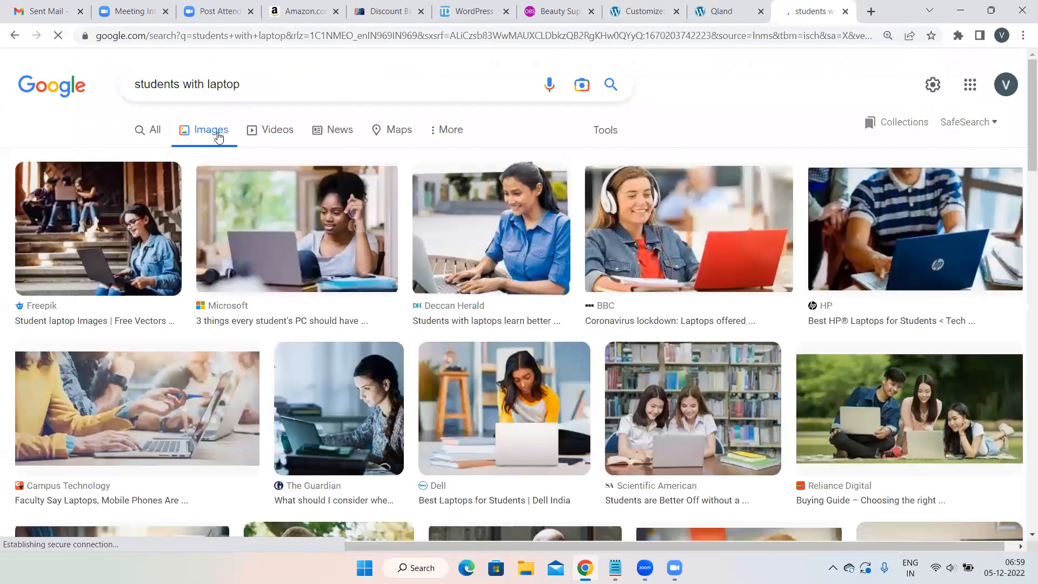
# Save the Campus Technology classroom photo to the Desktop as 20170906twt (1).jpg
pyautogui.rightClick(643, 239)
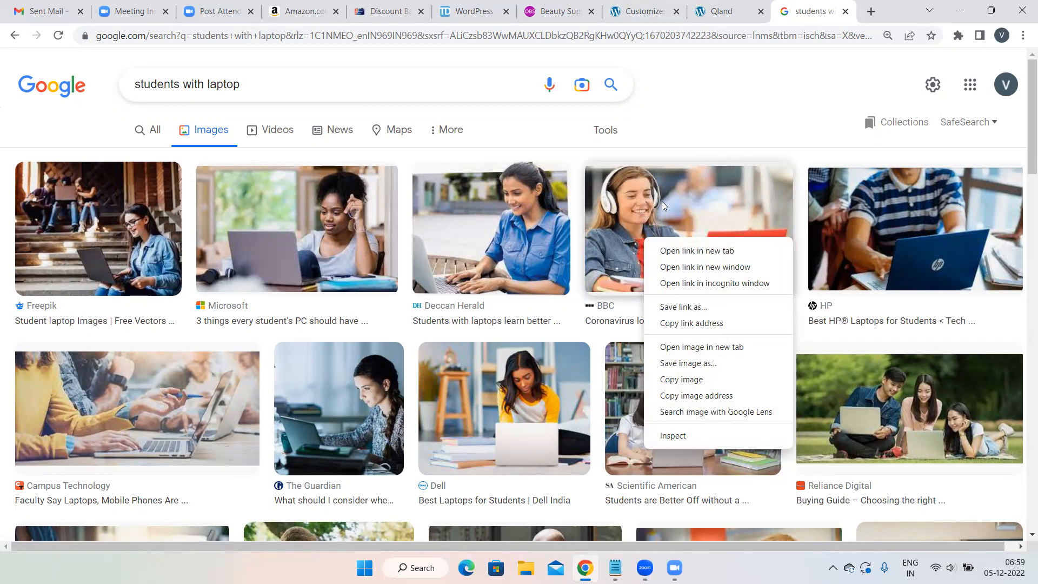
pyautogui.click(173, 382)
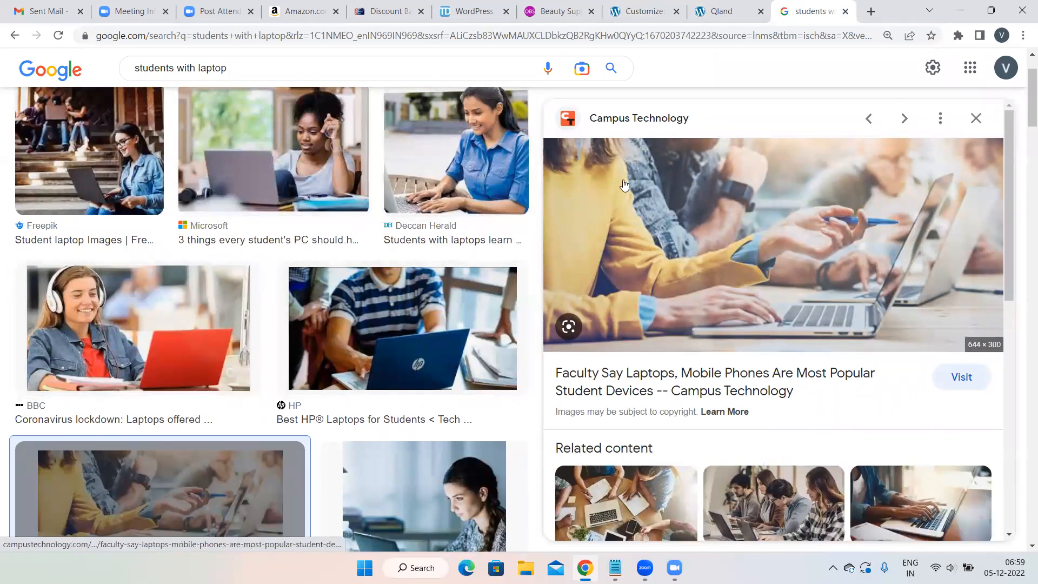
pyautogui.rightClick(696, 219)
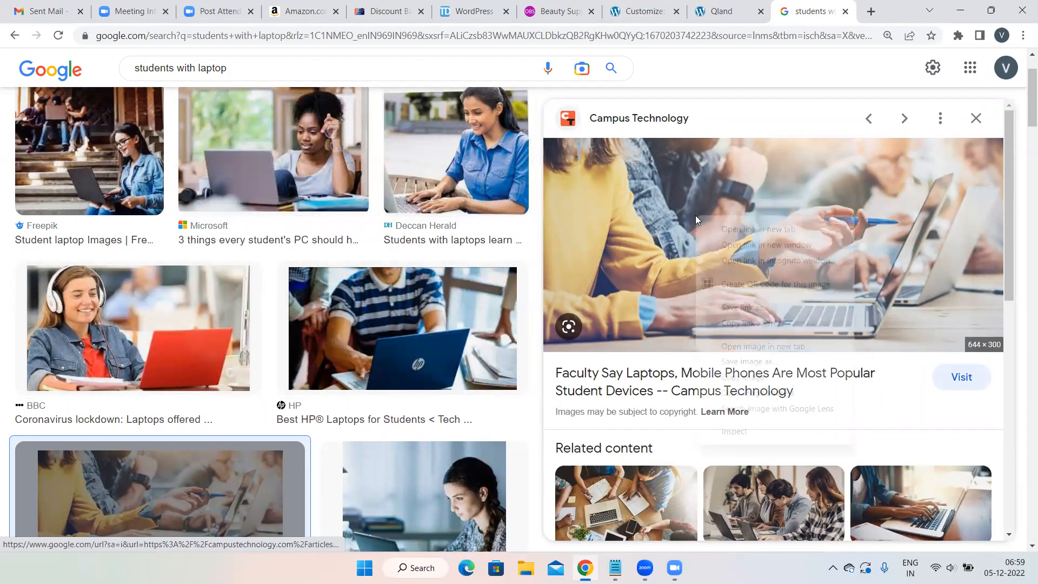
pyautogui.click(750, 362)
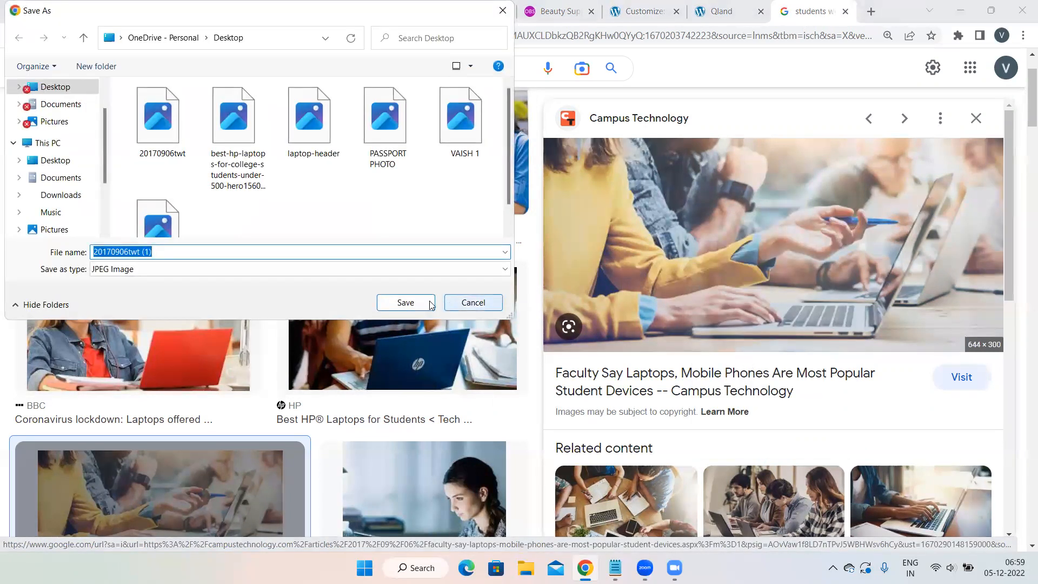
pyautogui.click(403, 303)
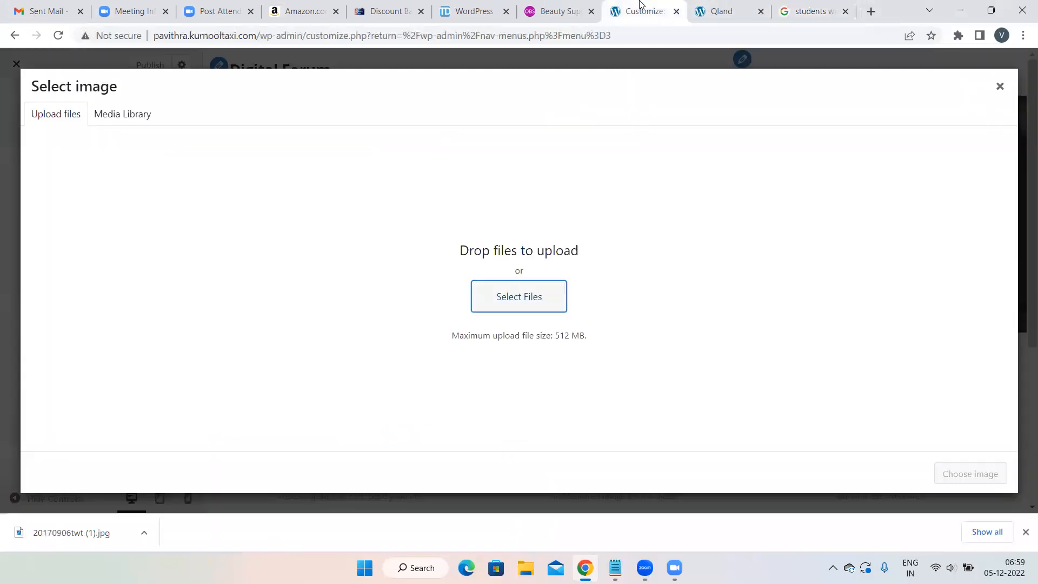
# Try uploading images (1).jfif from Downloads as the slide image; WordPress rejects the file type
pyautogui.click(642, 11)
pyautogui.click(513, 304)
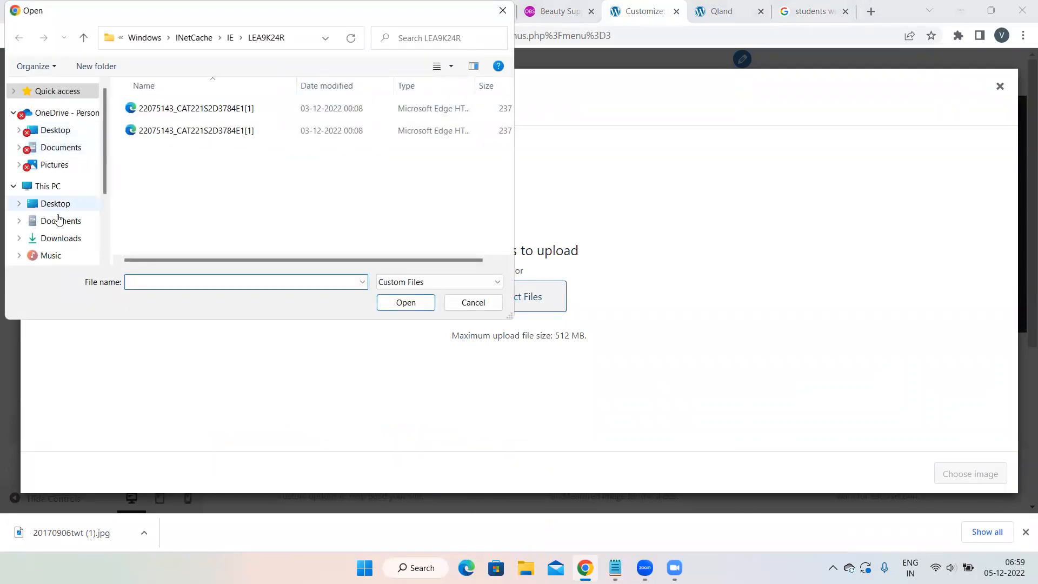
pyautogui.click(50, 239)
pyautogui.scroll(-10, 297, 189)
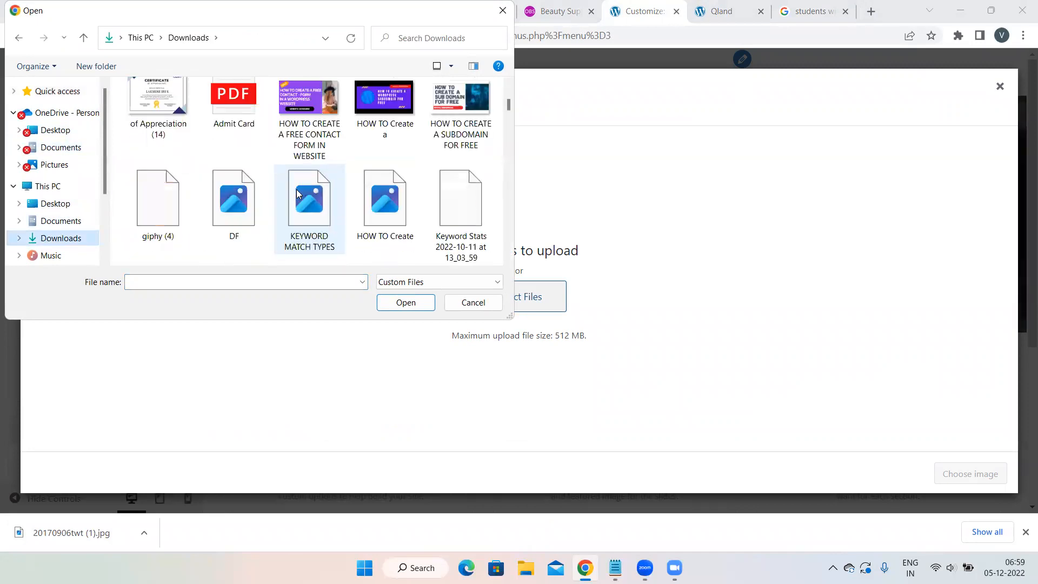
pyautogui.scroll(-15, 296, 192)
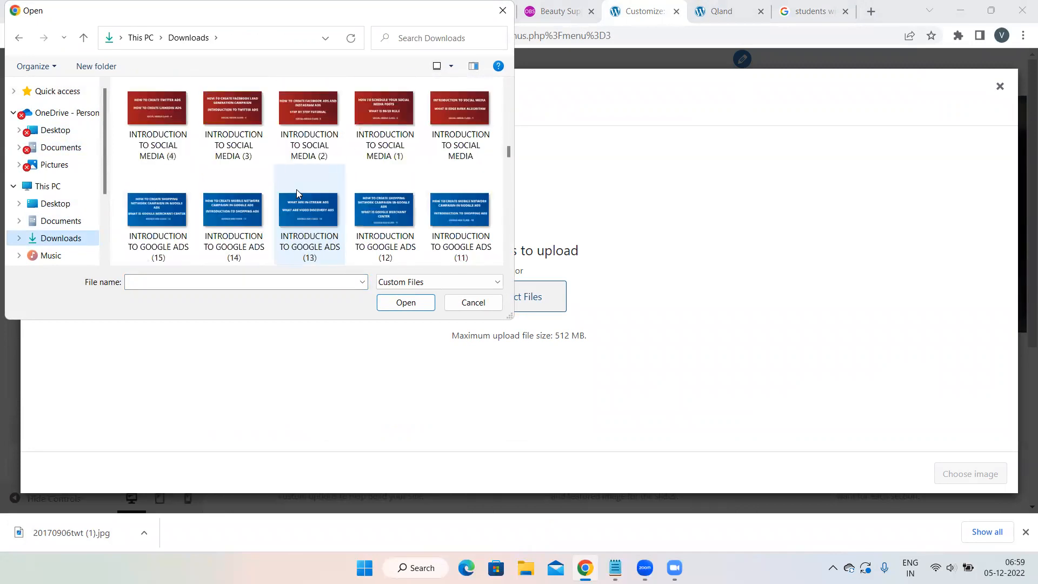
pyautogui.scroll(-15, 297, 192)
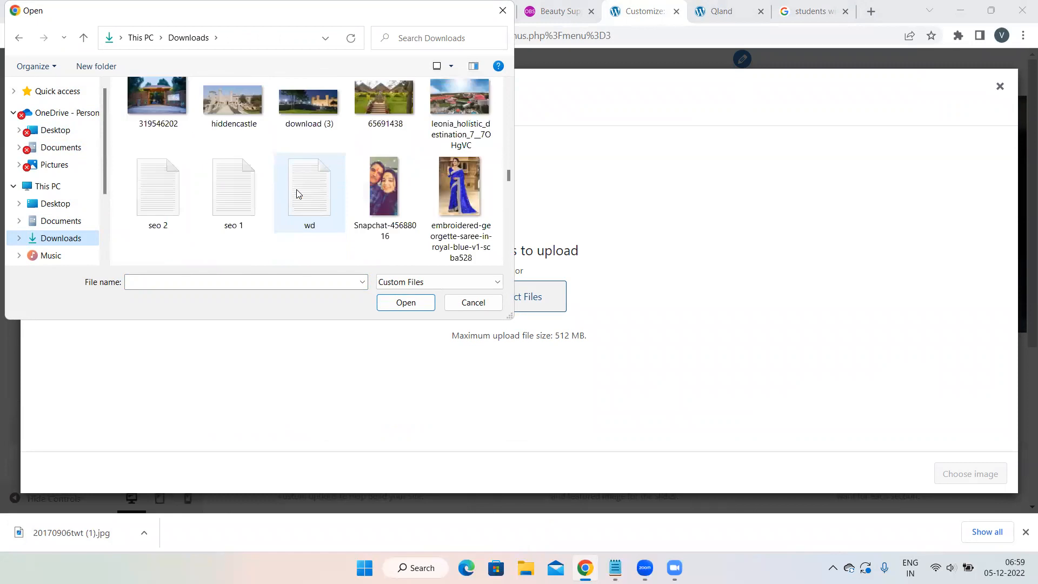
pyautogui.scroll(-12, 296, 193)
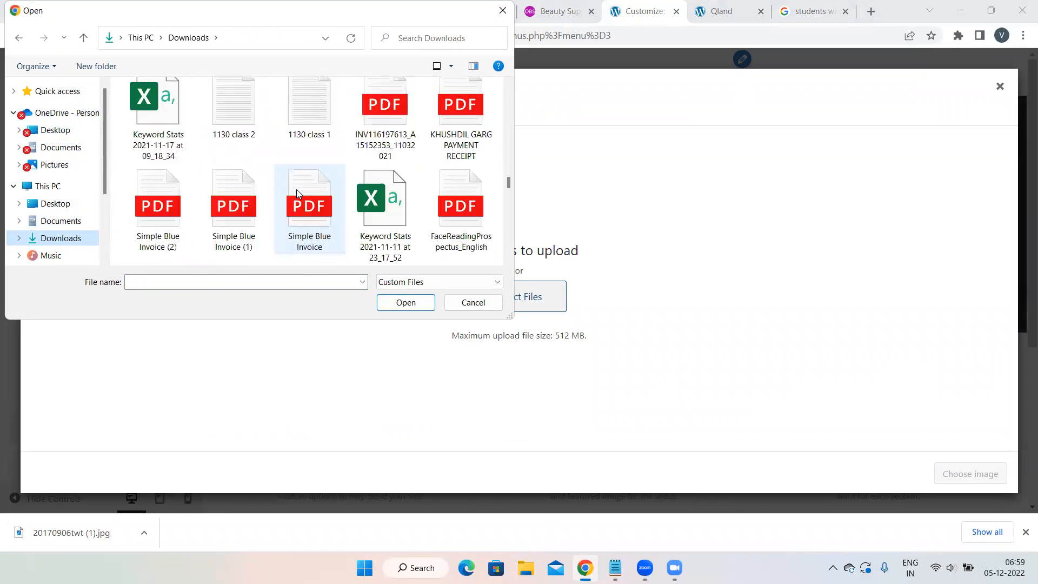
pyautogui.scroll(-4, 296, 194)
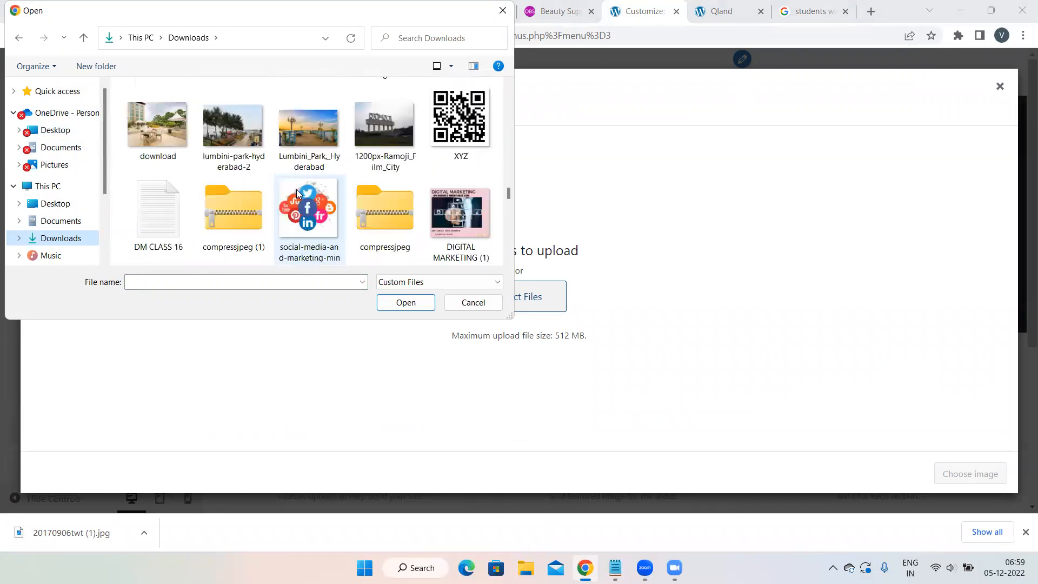
pyautogui.scroll(-6, 298, 193)
pyautogui.scroll(3, 297, 193)
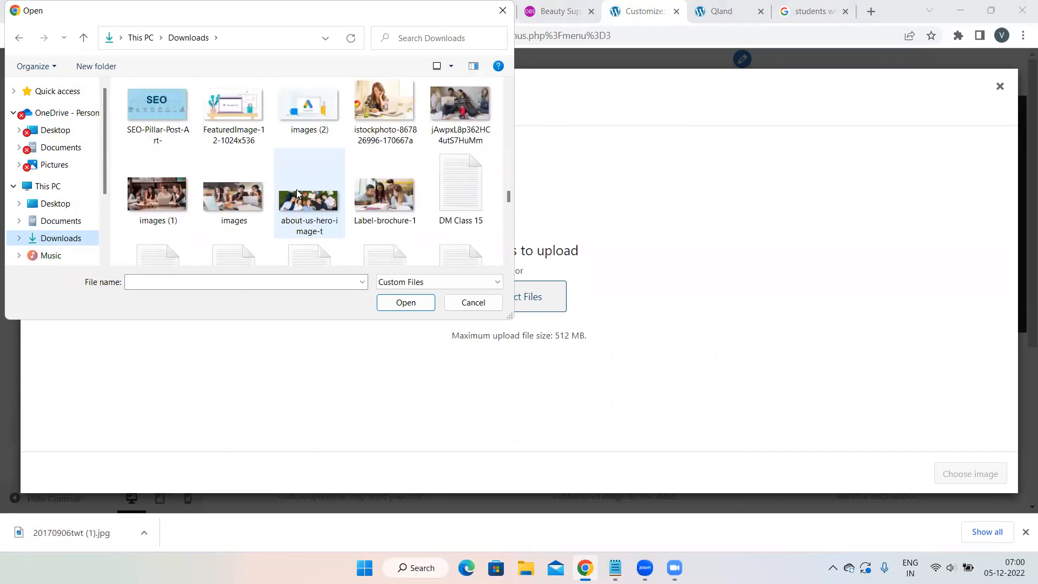
pyautogui.scroll(3, 297, 193)
pyautogui.scroll(2, 296, 193)
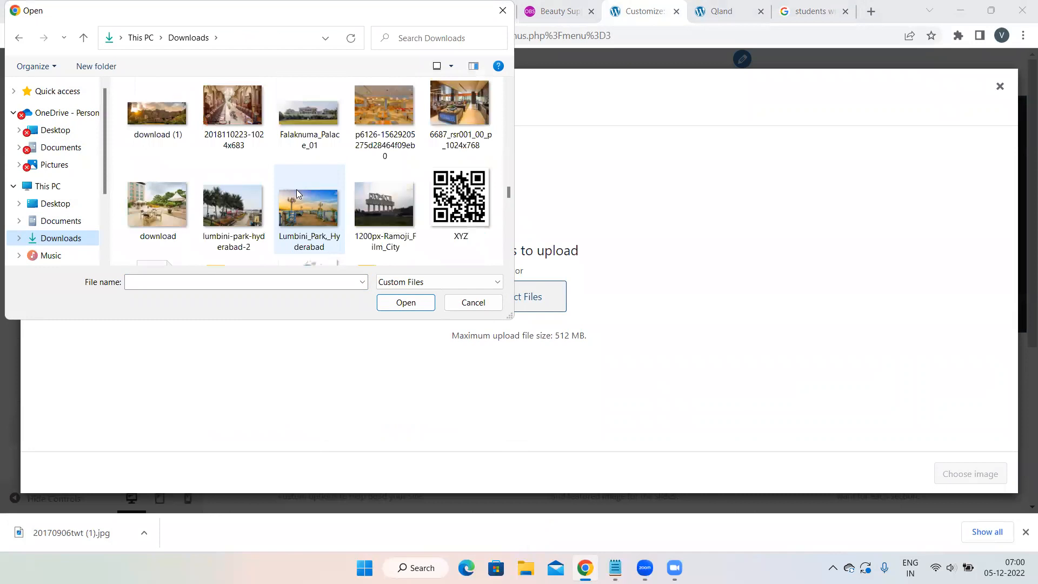
pyautogui.scroll(-3, 296, 193)
pyautogui.scroll(-3, 297, 193)
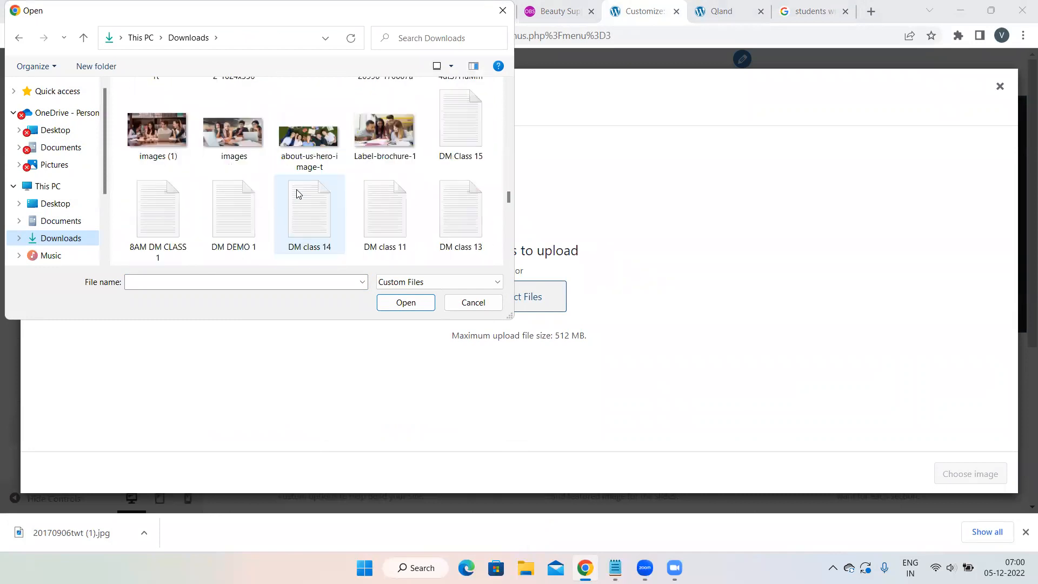
pyautogui.doubleClick(161, 127)
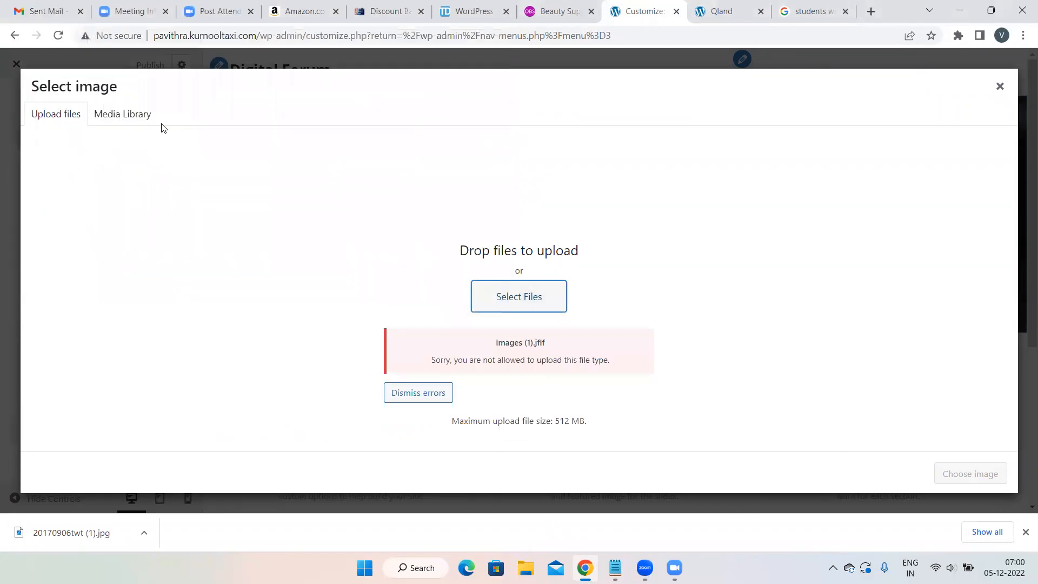
# Upload college-student-gf8d87ef4b_1920.jpg from the Downloads folder to the media library
pyautogui.click(489, 295)
pyautogui.scroll(-10, 274, 193)
pyautogui.scroll(-10, 274, 191)
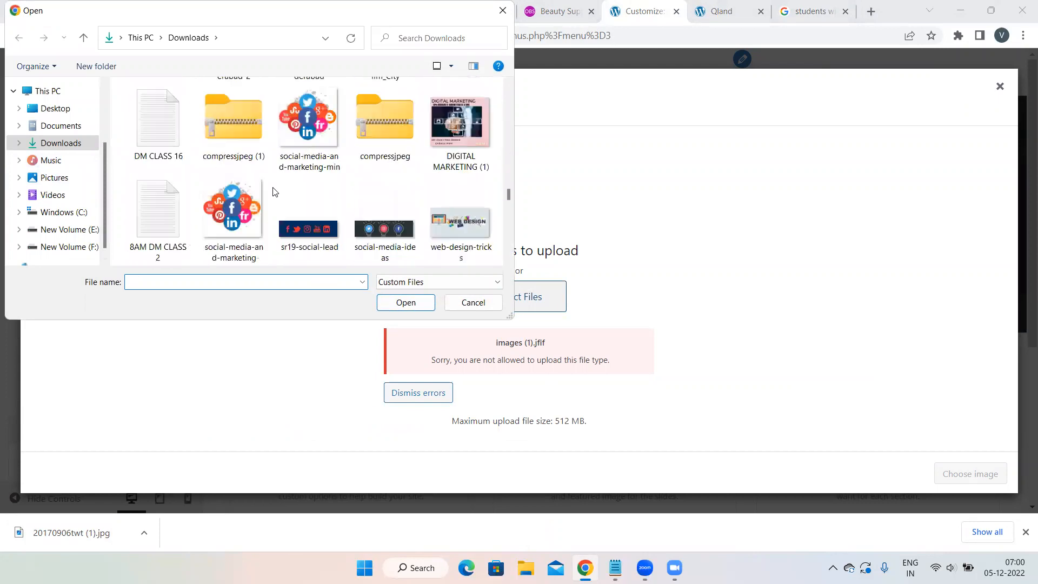
pyautogui.scroll(-5, 276, 192)
pyautogui.scroll(4, 276, 193)
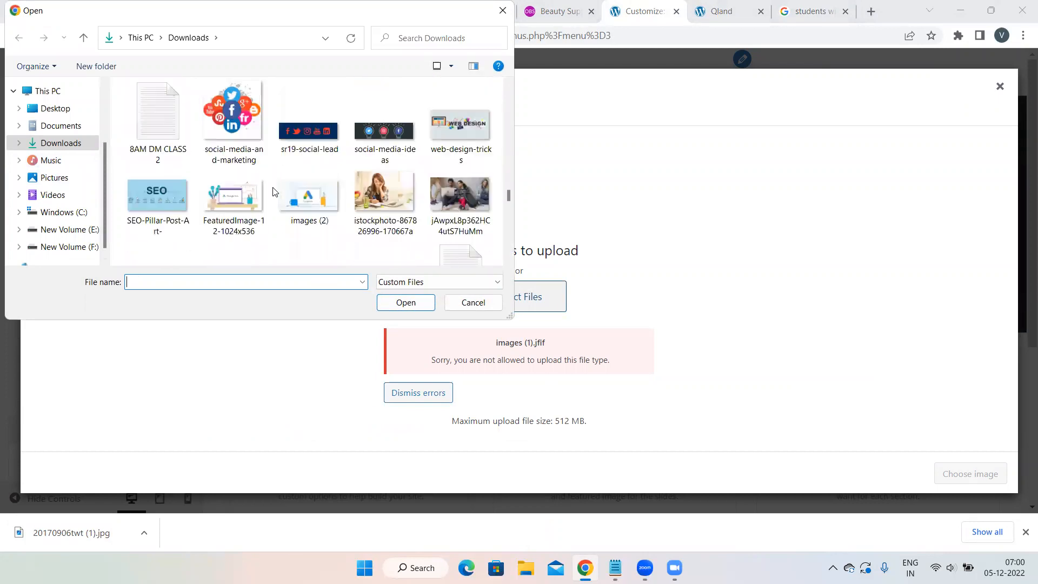
pyautogui.scroll(6, 273, 192)
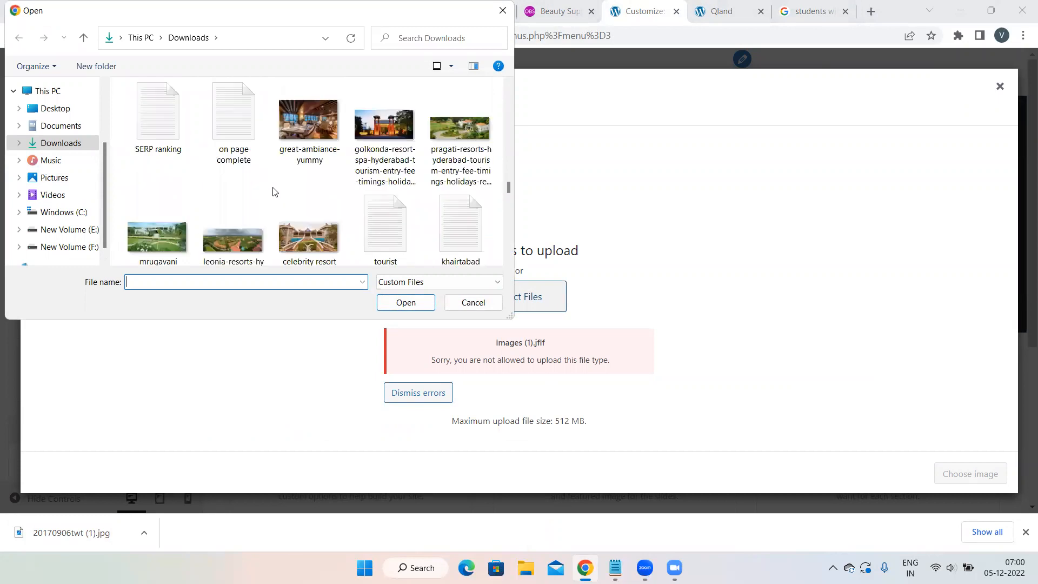
pyautogui.scroll(5, 274, 191)
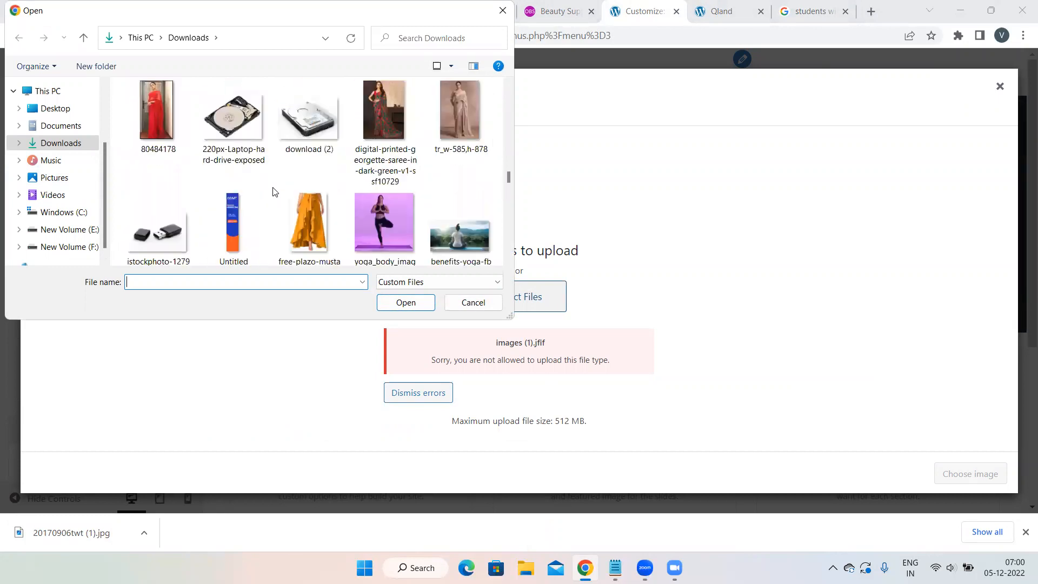
pyautogui.scroll(8, 275, 192)
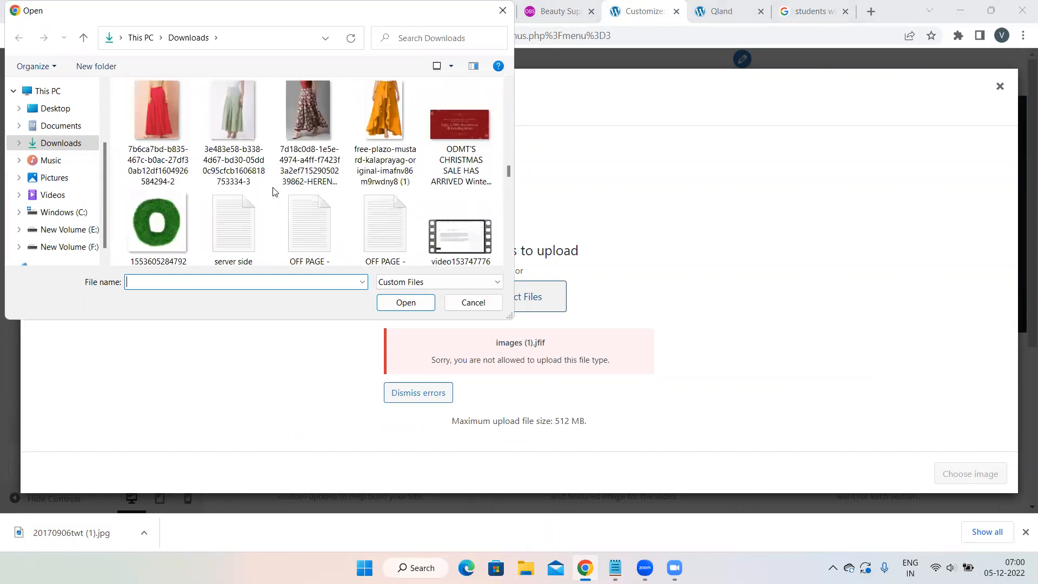
pyautogui.scroll(10, 274, 191)
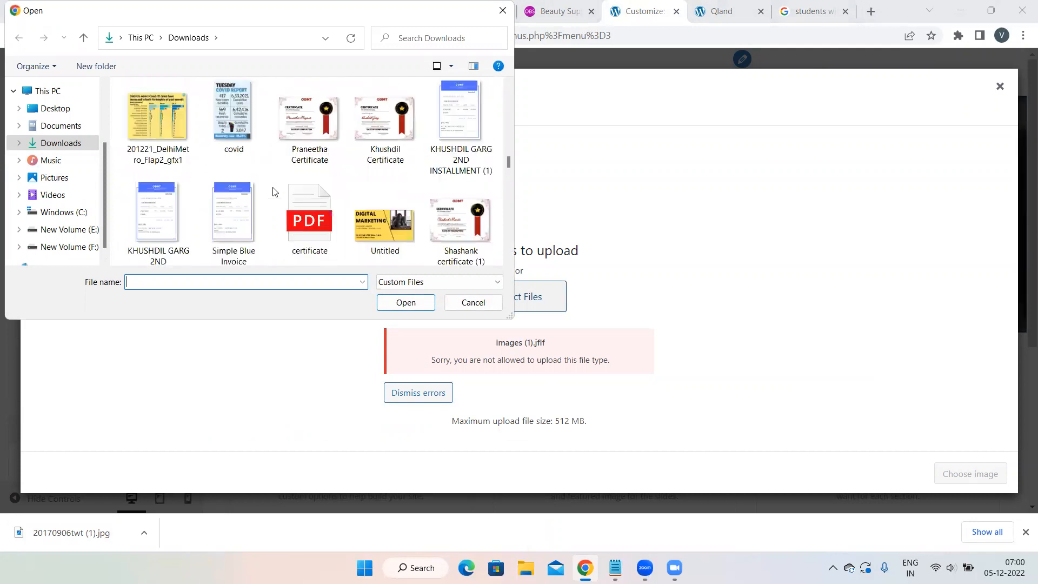
pyautogui.scroll(10, 274, 192)
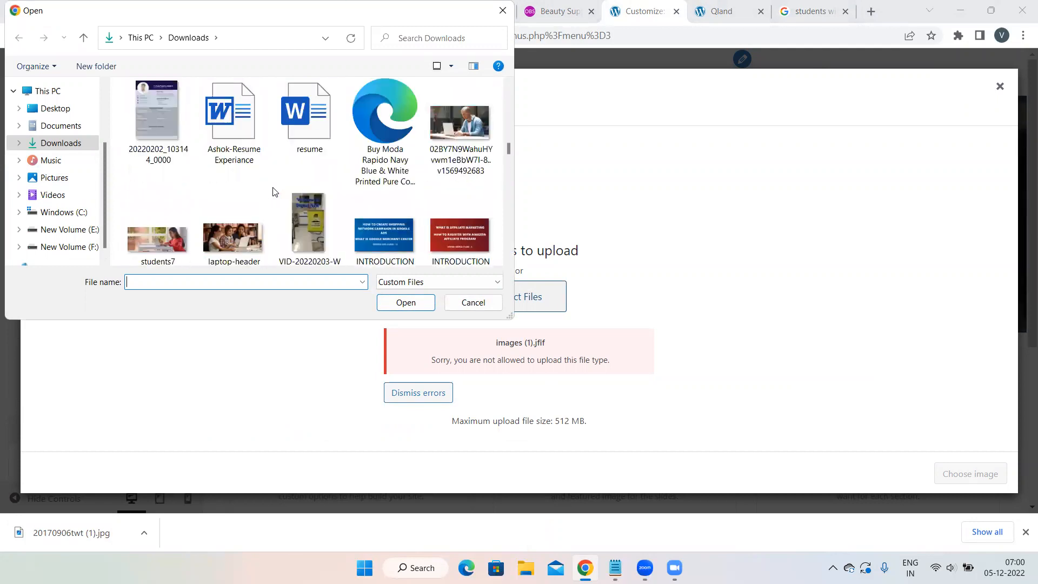
pyautogui.scroll(10, 275, 192)
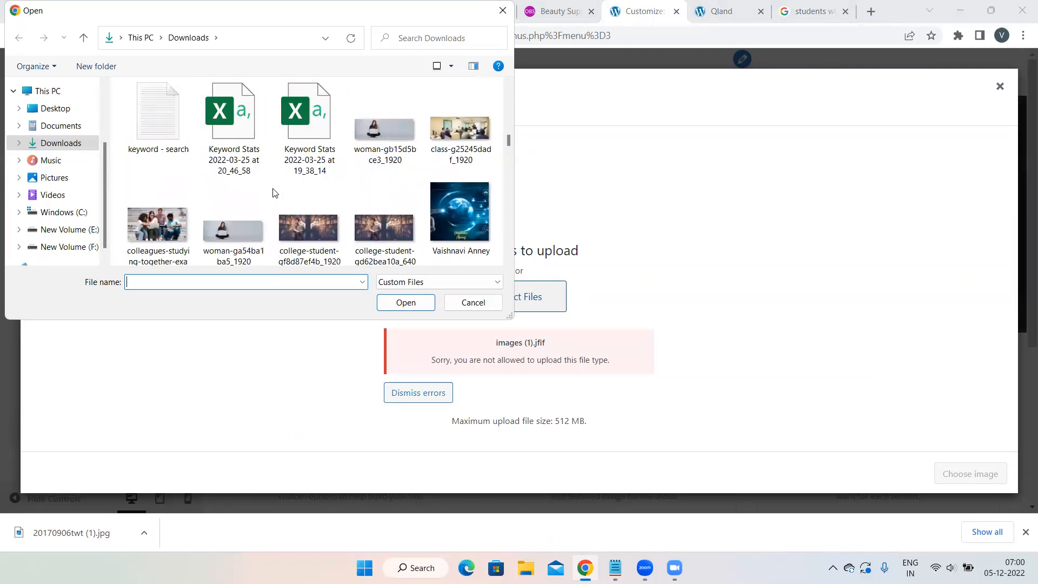
pyautogui.doubleClick(310, 229)
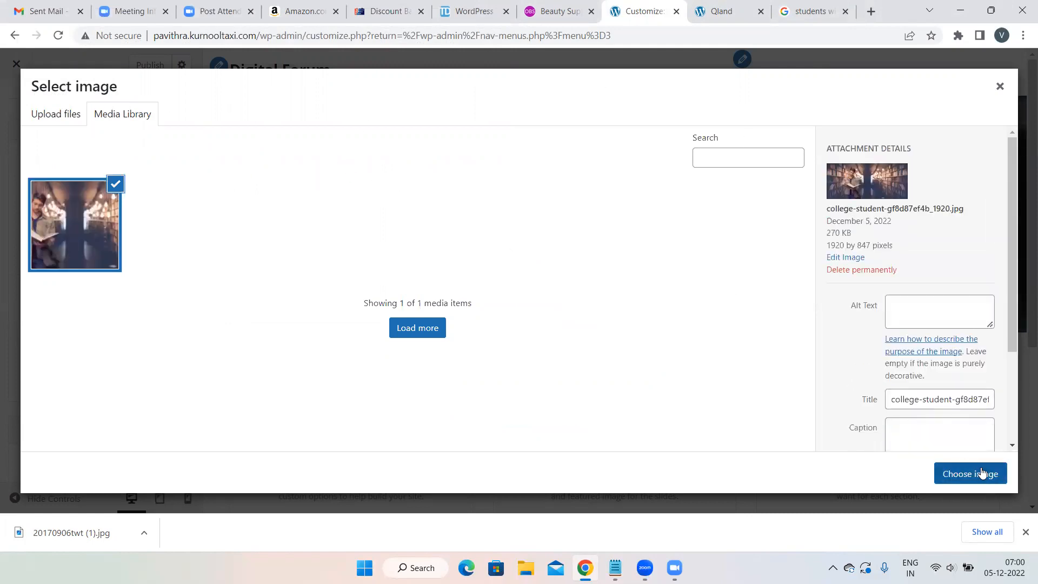
# Use the uploaded college-student photo as Slide 1's image
pyautogui.click(968, 475)
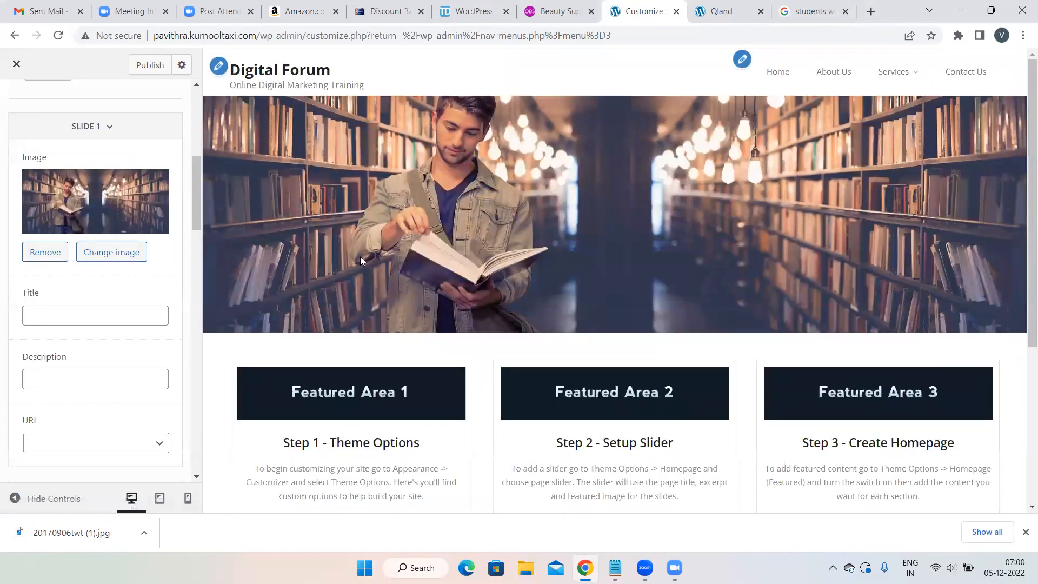
pyautogui.scroll(-3, 99, 307)
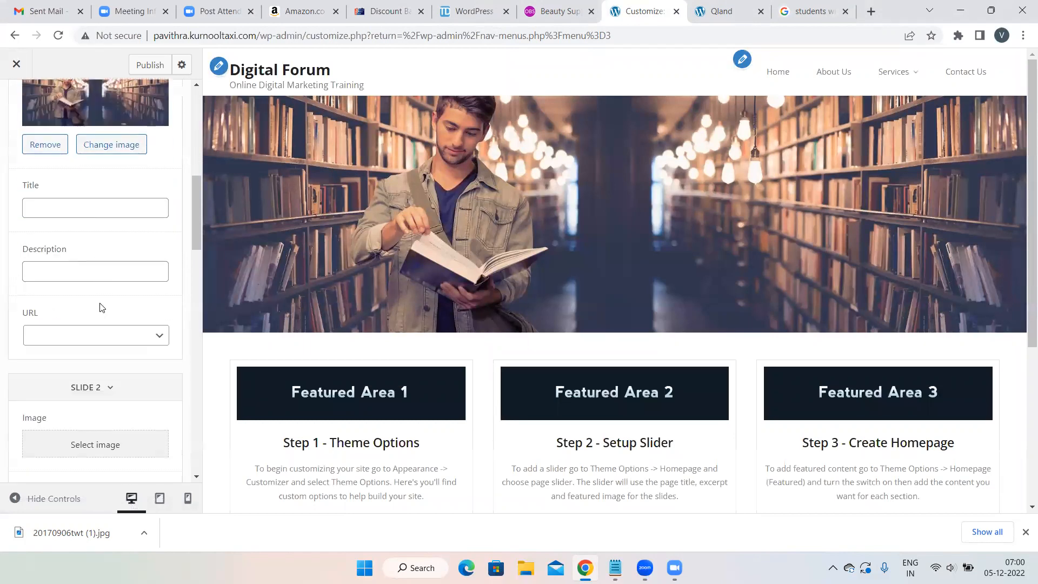
pyautogui.click(84, 365)
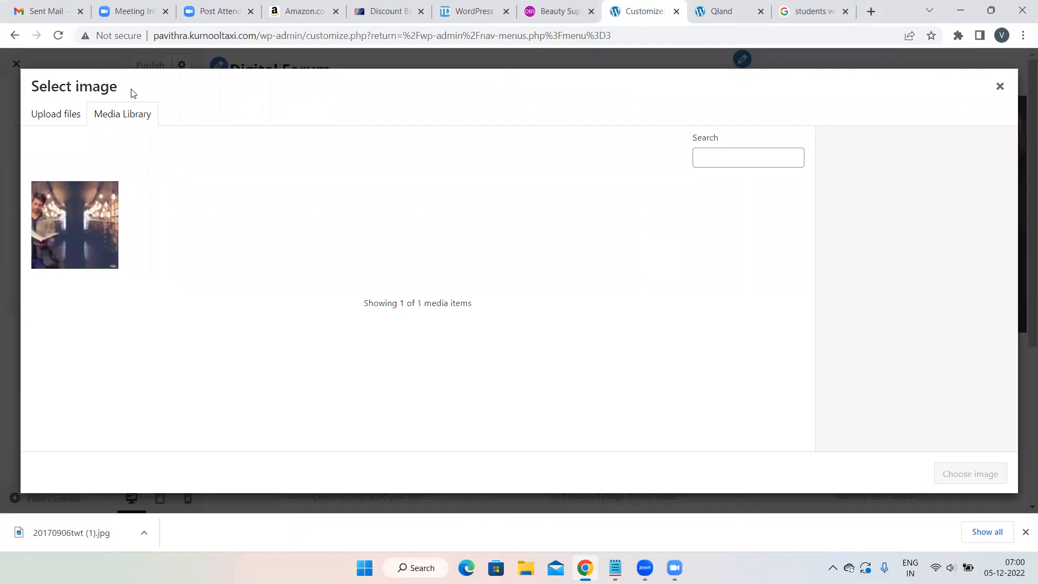
pyautogui.click(1, 409)
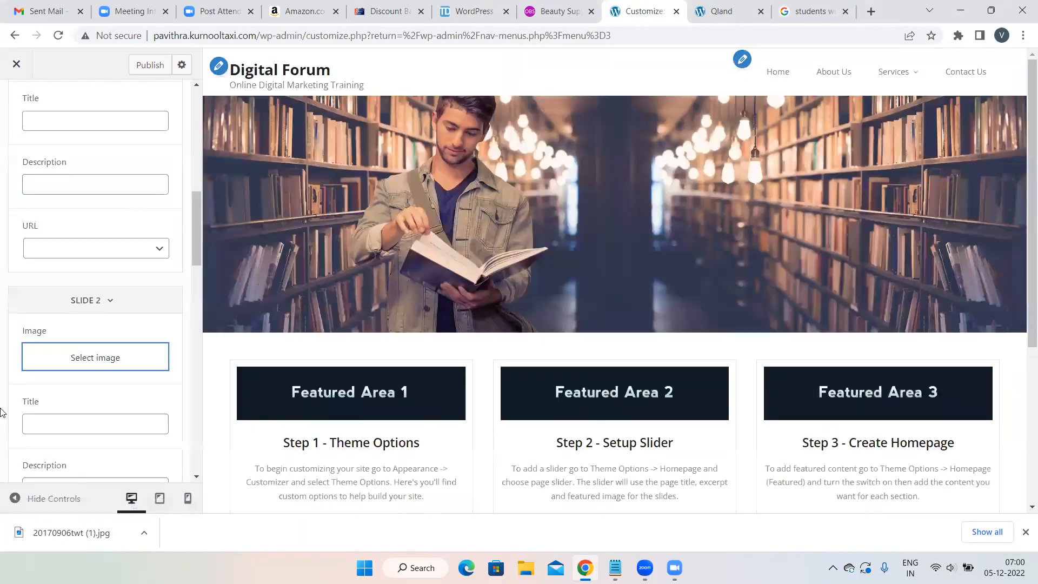
pyautogui.click(91, 361)
# Upload woman-gb15d5bce3_1920.jpg from Downloads and choose it as Slide 2's image
pyautogui.click(57, 113)
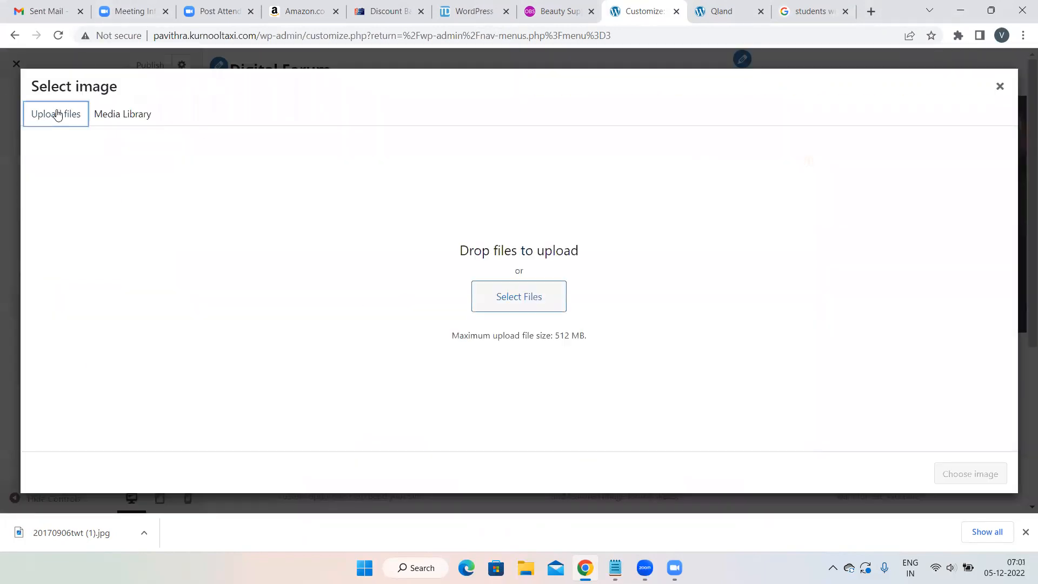
pyautogui.click(511, 304)
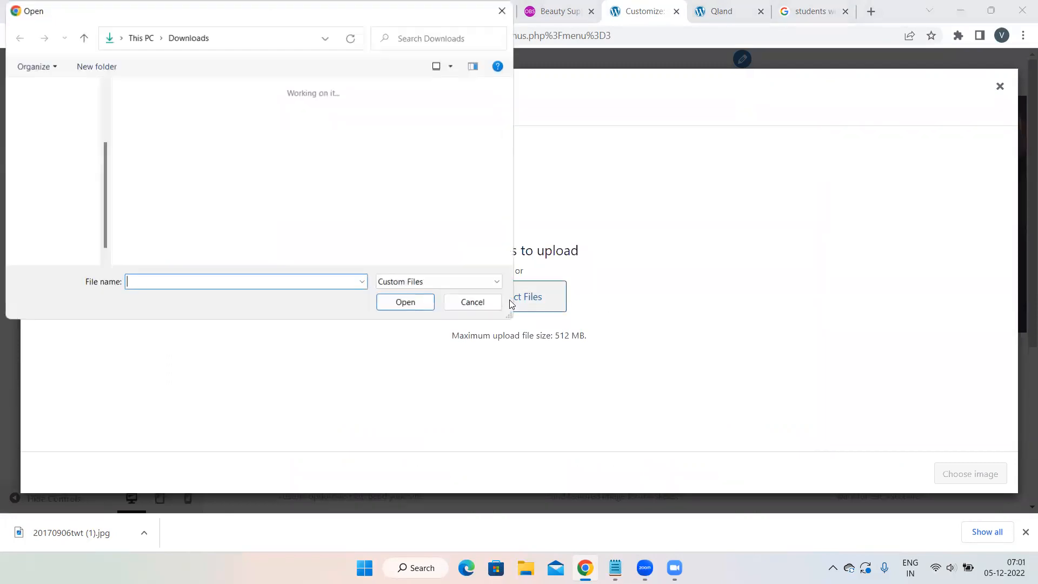
pyautogui.scroll(-10, 310, 209)
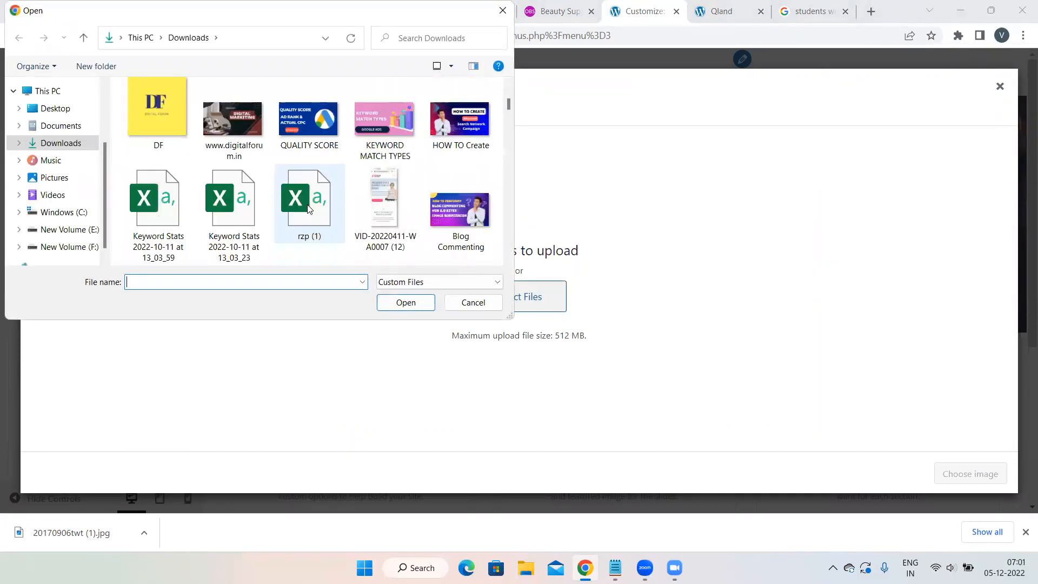
pyautogui.scroll(-15, 307, 205)
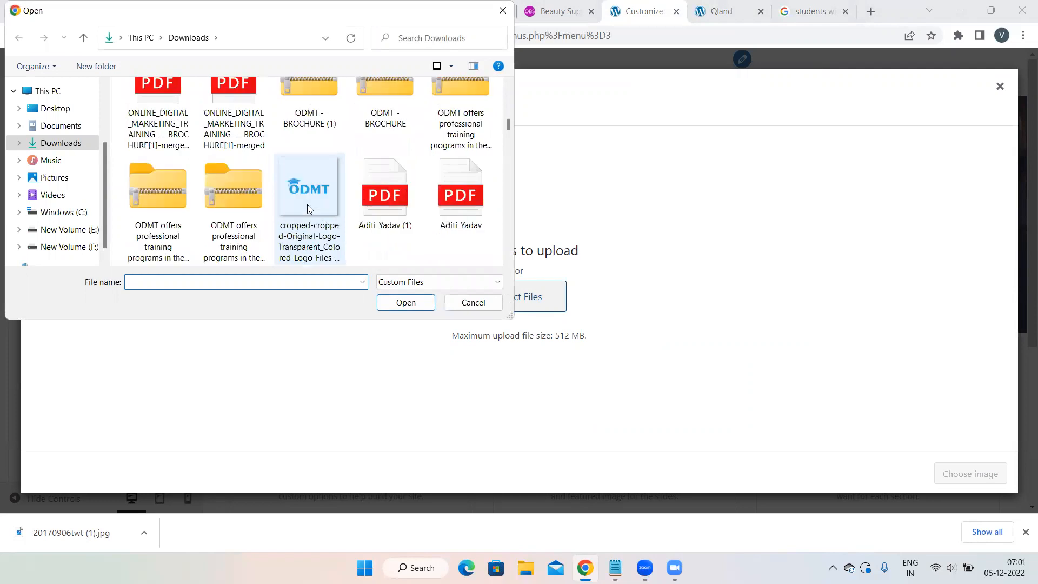
pyautogui.scroll(-6, 308, 209)
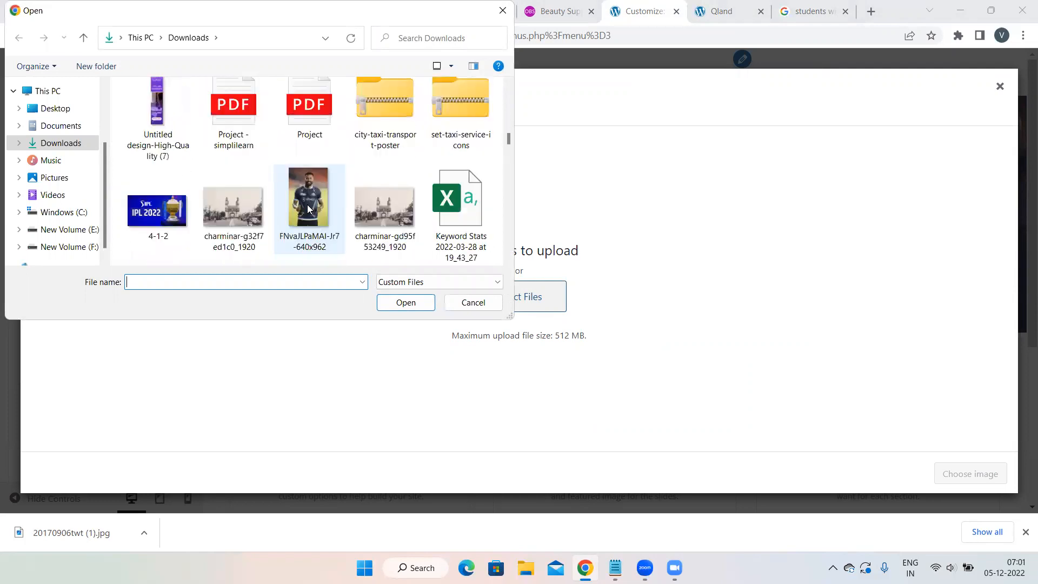
pyautogui.scroll(4, 307, 209)
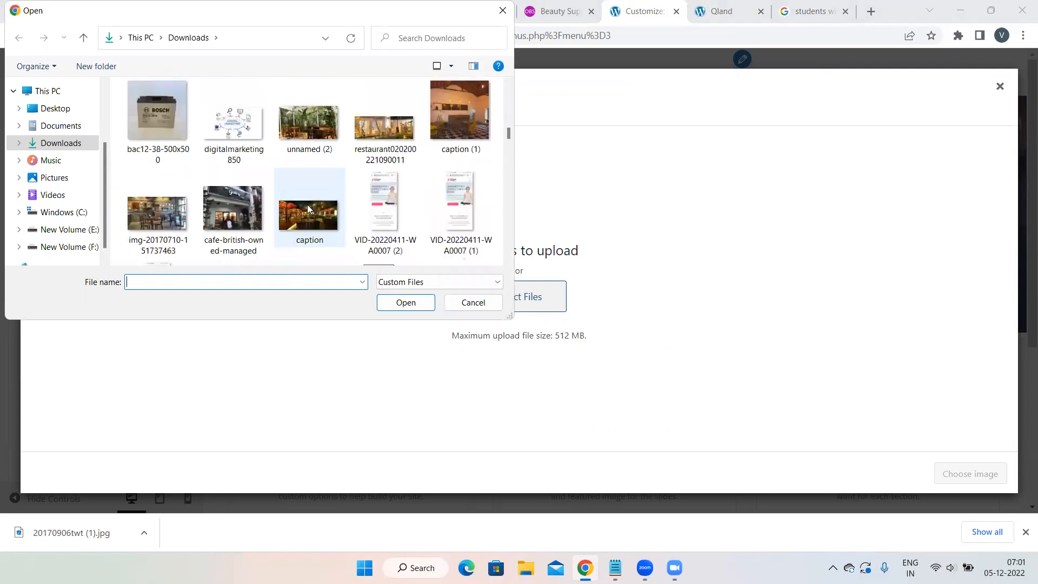
pyautogui.scroll(10, 307, 209)
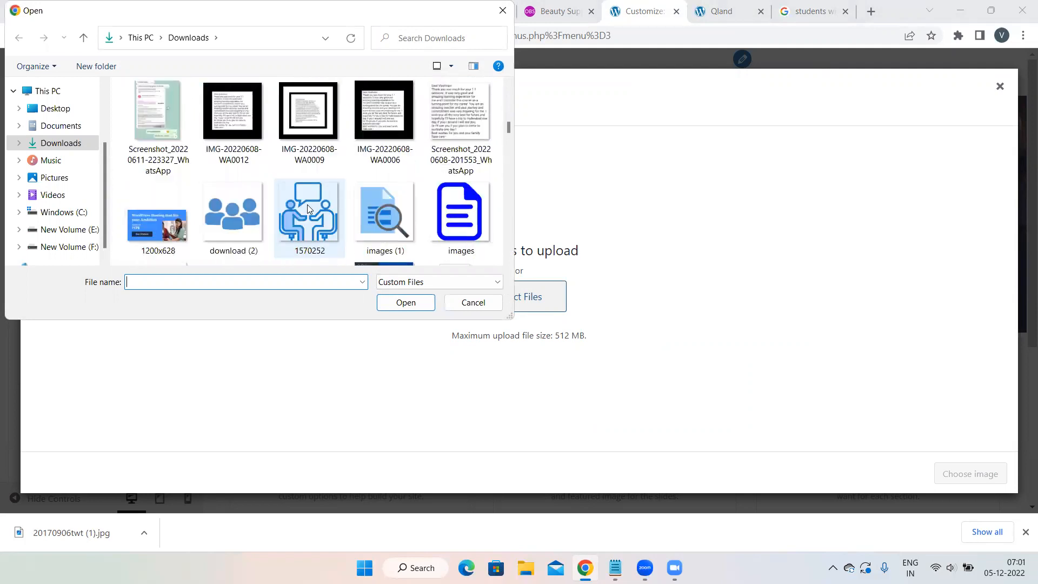
pyautogui.scroll(-12, 307, 208)
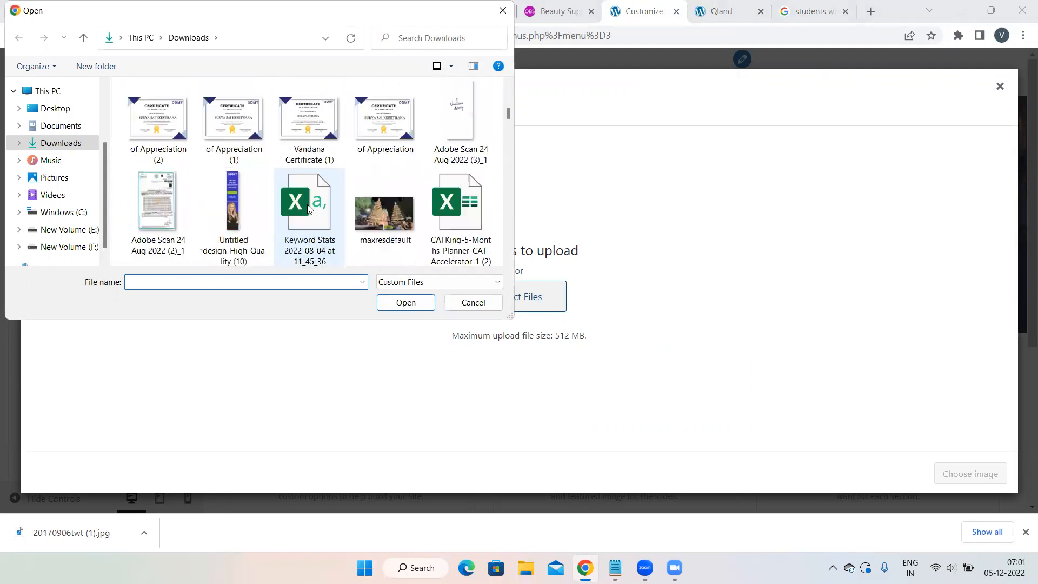
pyautogui.scroll(-10, 307, 209)
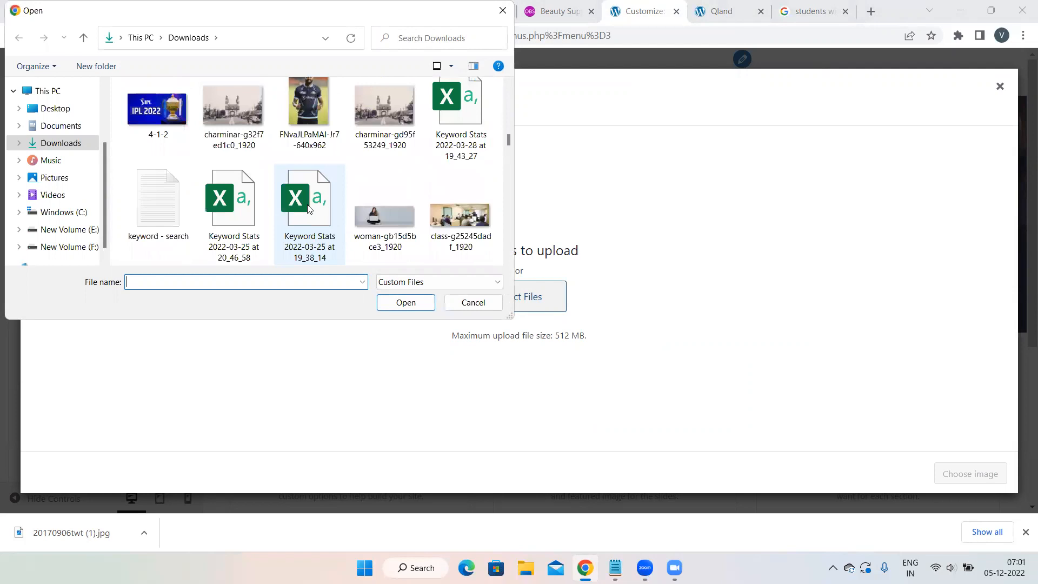
pyautogui.scroll(-3, 307, 209)
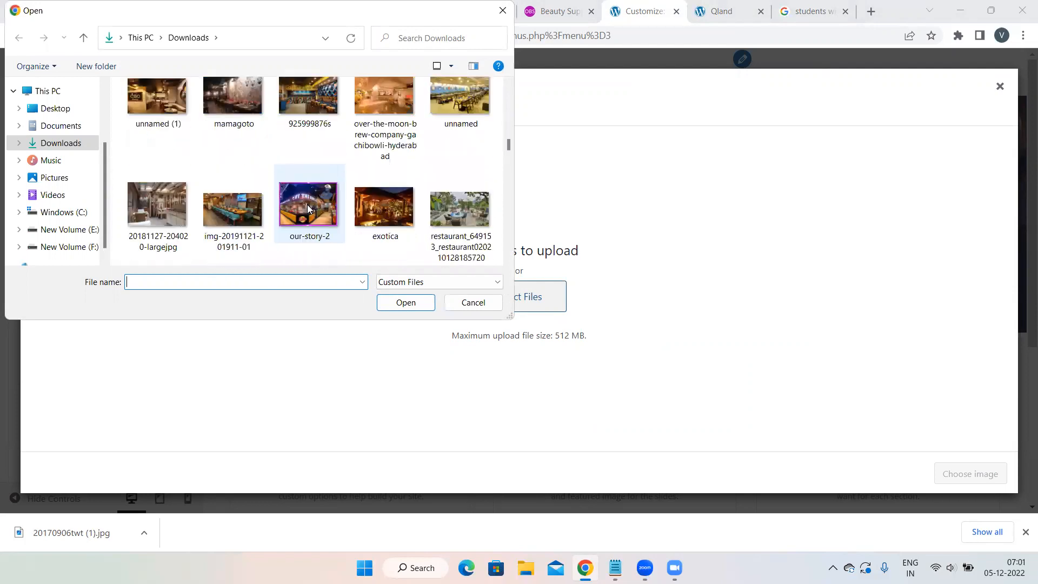
pyautogui.scroll(8, 307, 208)
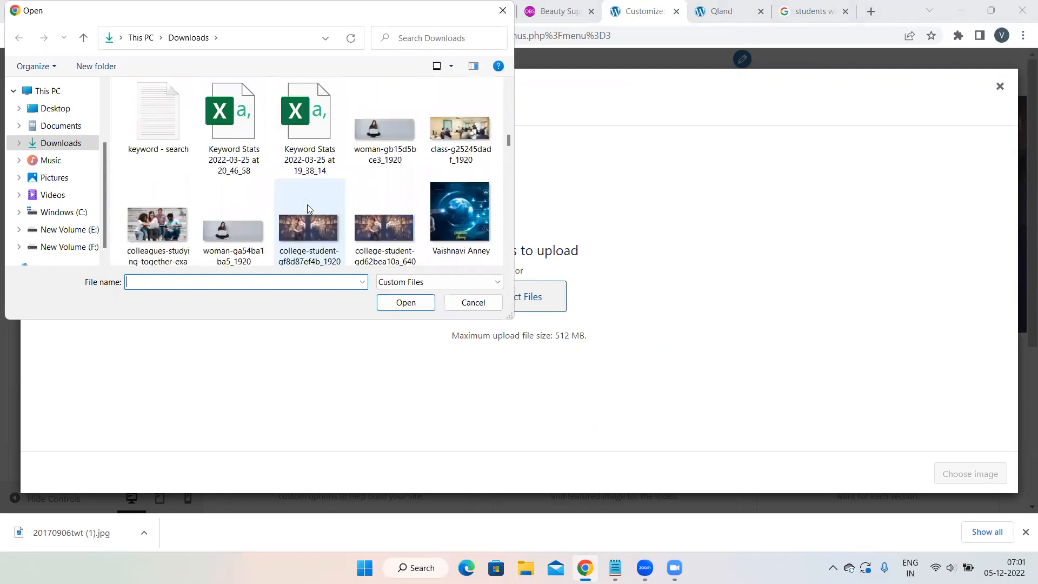
pyautogui.doubleClick(383, 134)
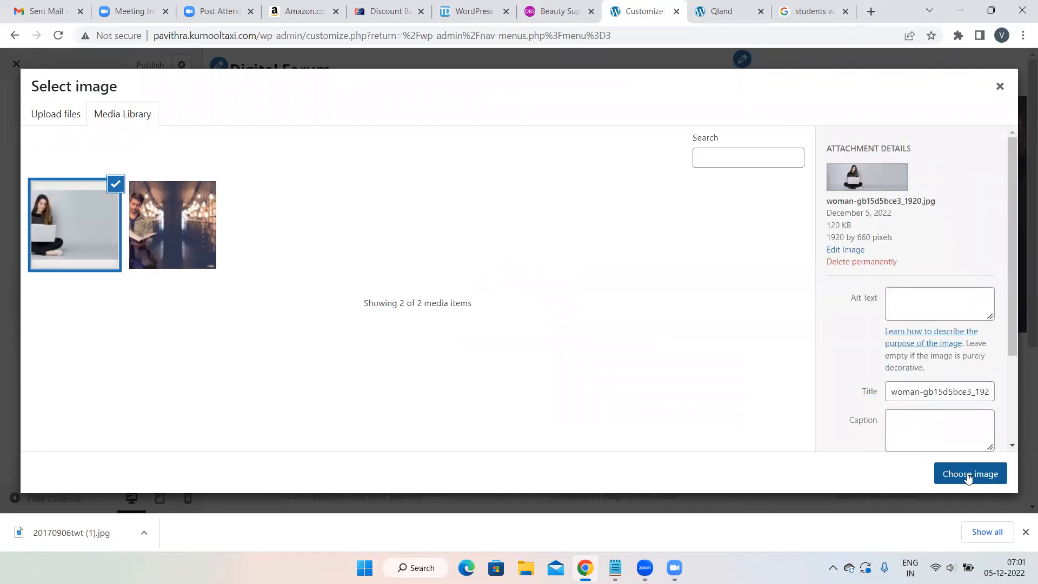
pyautogui.click(969, 478)
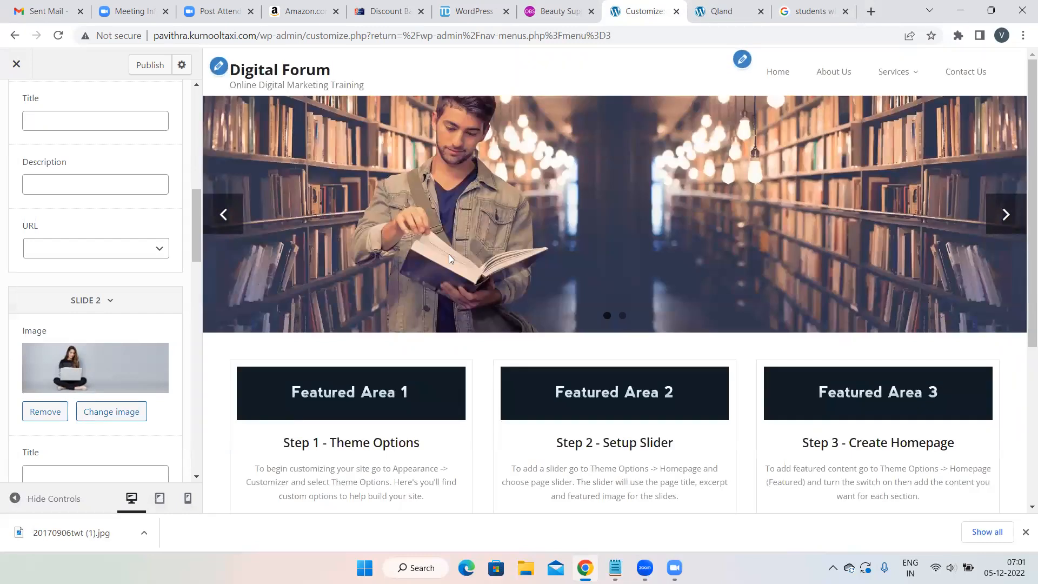
# Upload students7.jpg from Downloads and choose it as Slide 3's image
pyautogui.click(1006, 215)
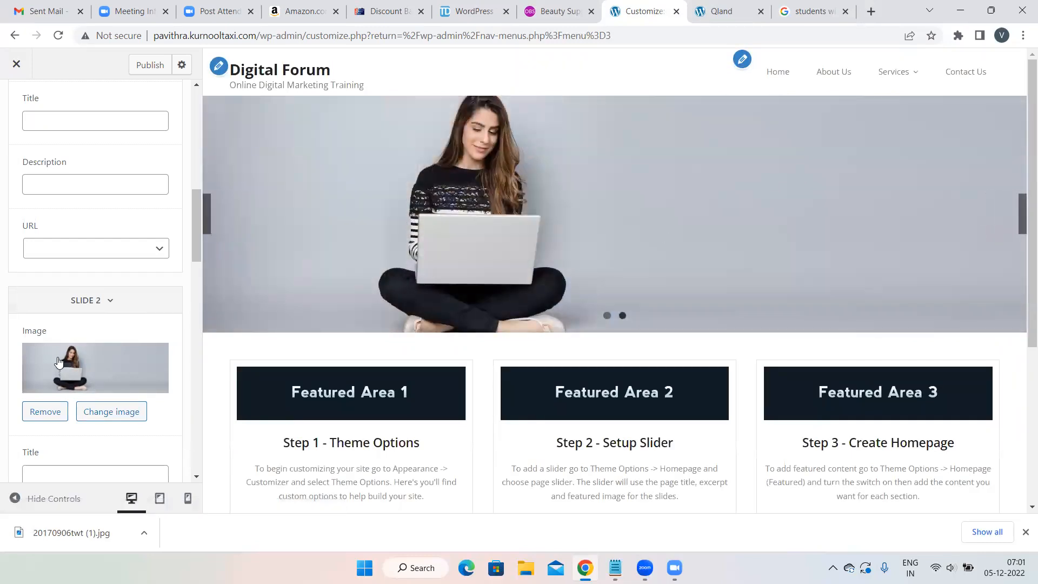
pyautogui.scroll(-6, 51, 367)
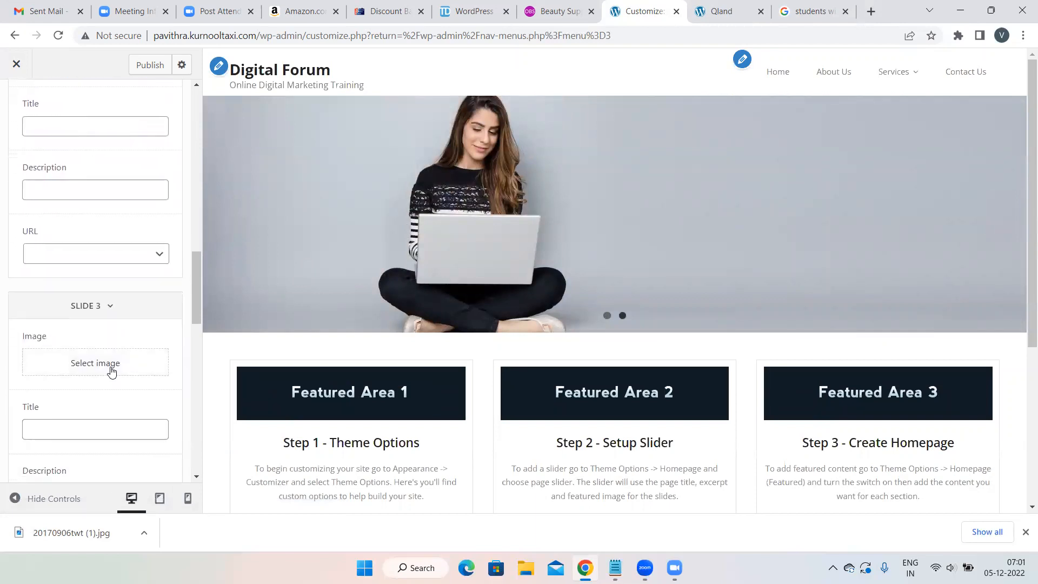
pyautogui.click(56, 366)
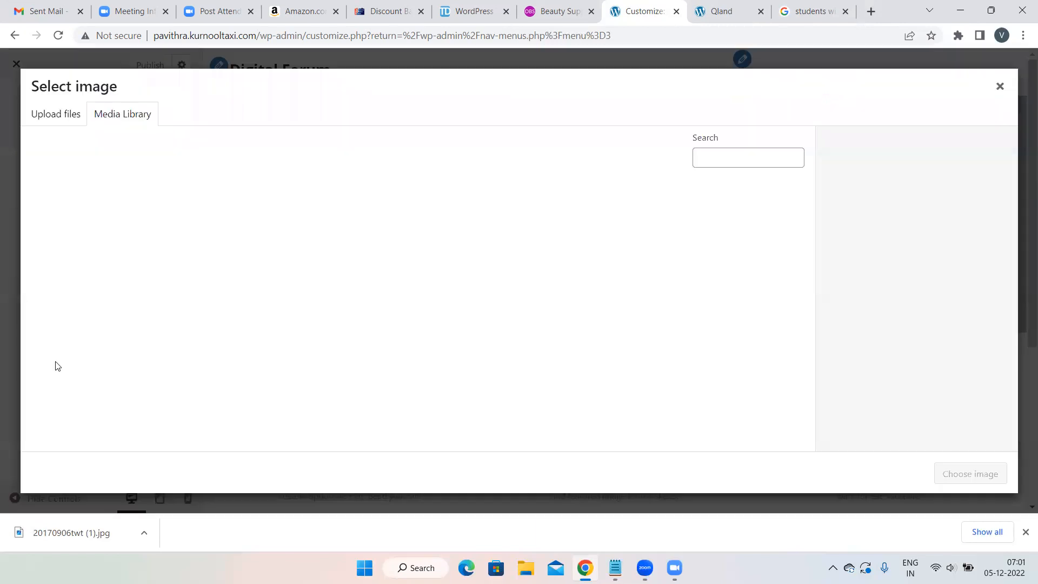
pyautogui.click(66, 114)
pyautogui.click(515, 294)
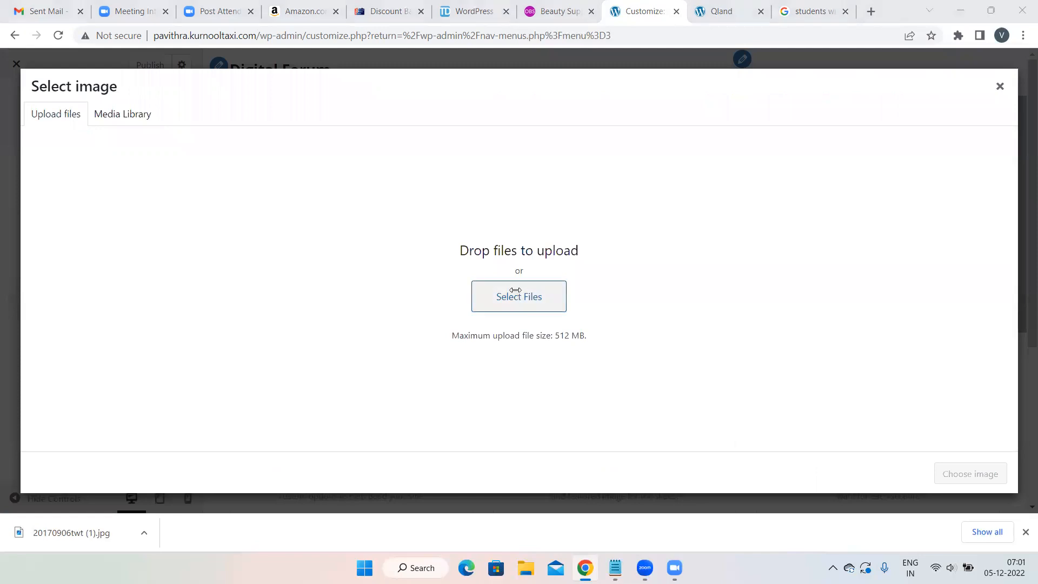
pyautogui.scroll(-10, 377, 205)
pyautogui.scroll(-15, 377, 205)
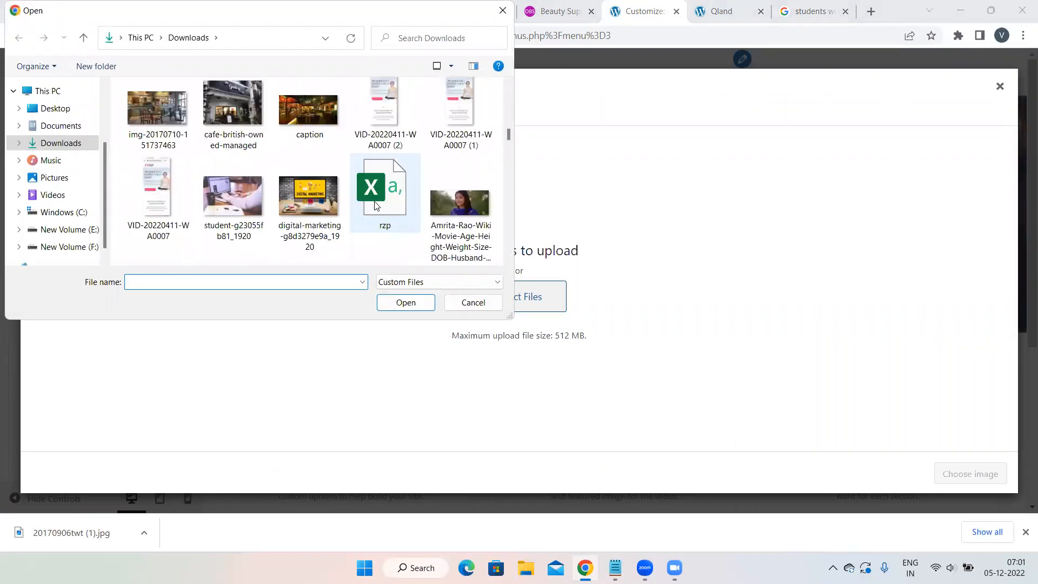
pyautogui.scroll(-5, 375, 202)
pyautogui.scroll(3, 374, 201)
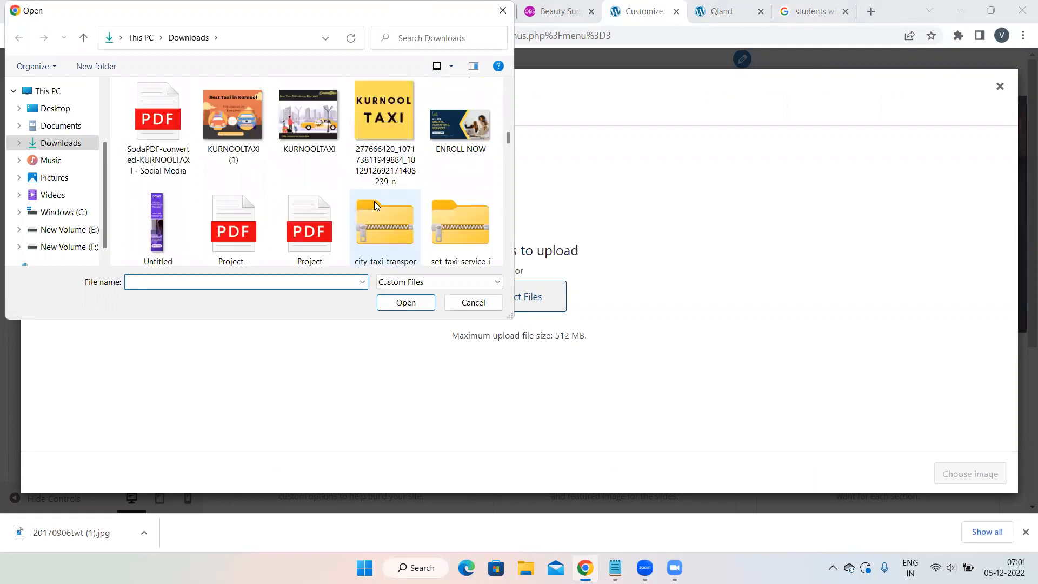
pyautogui.scroll(-6, 374, 201)
pyautogui.scroll(2, 374, 202)
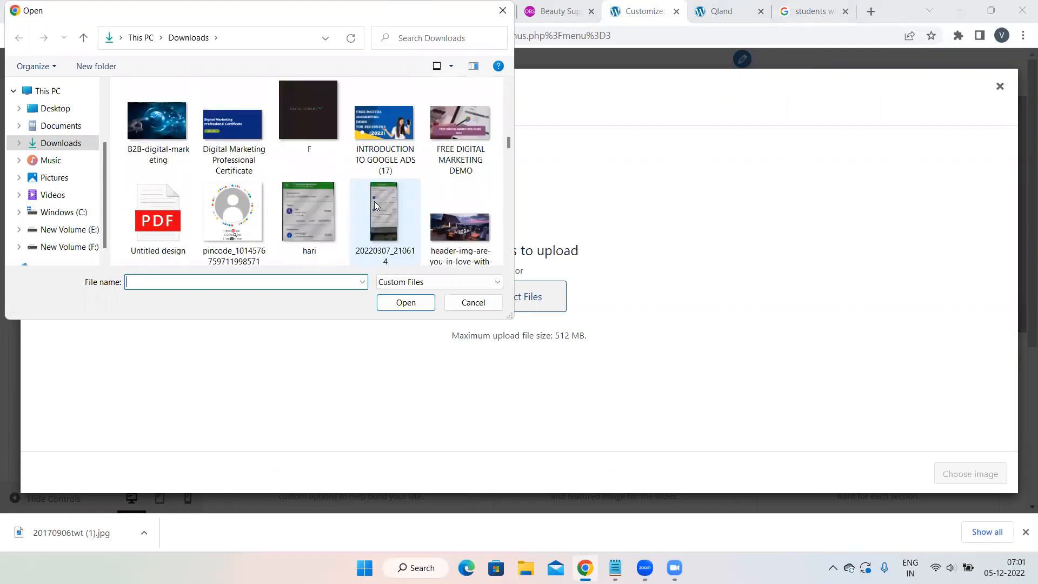
pyautogui.scroll(-4, 374, 201)
pyautogui.scroll(2, 374, 201)
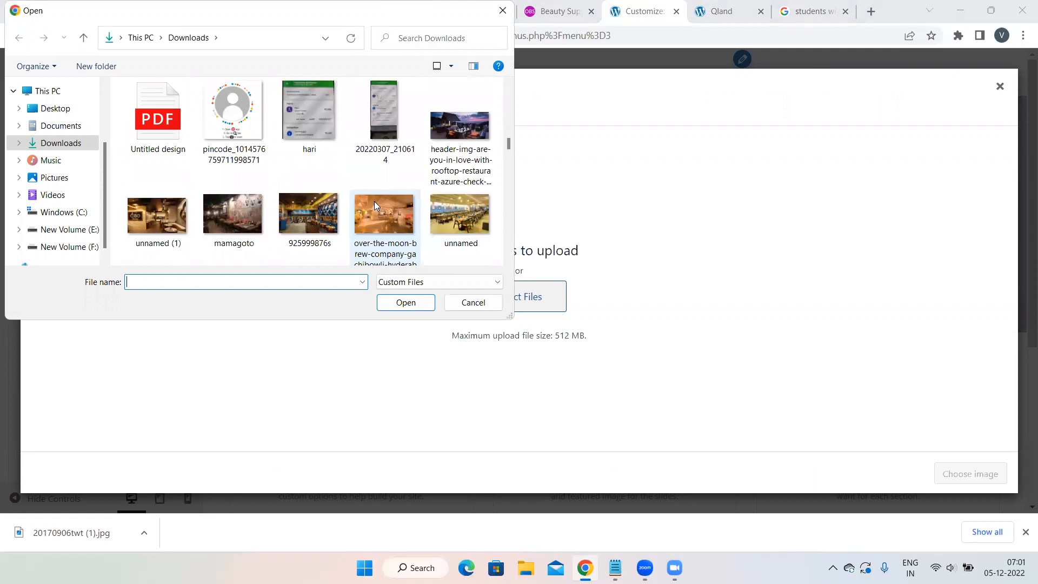
pyautogui.scroll(5, 374, 201)
pyautogui.scroll(2, 375, 206)
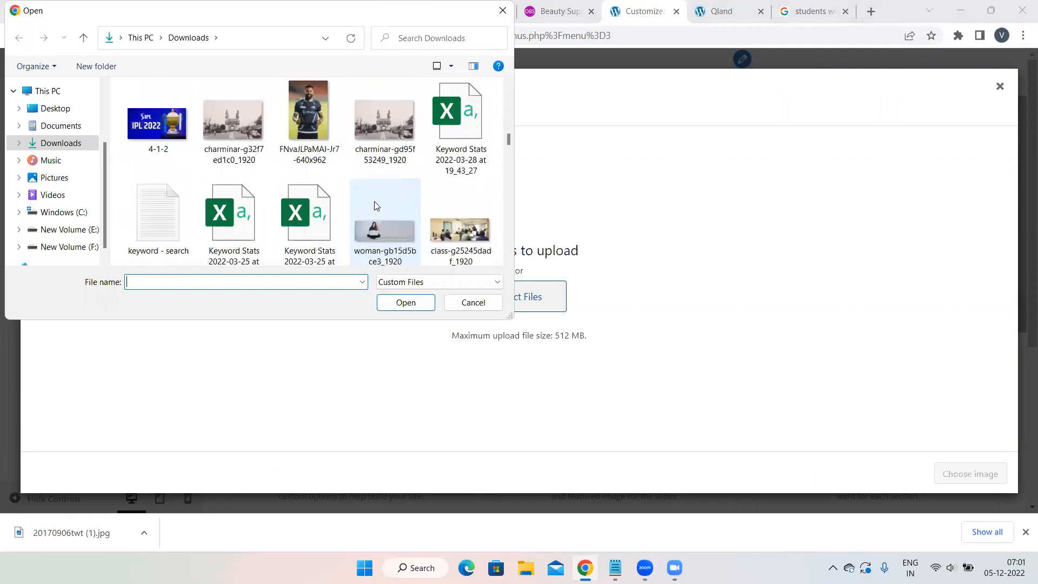
pyautogui.scroll(2, 374, 206)
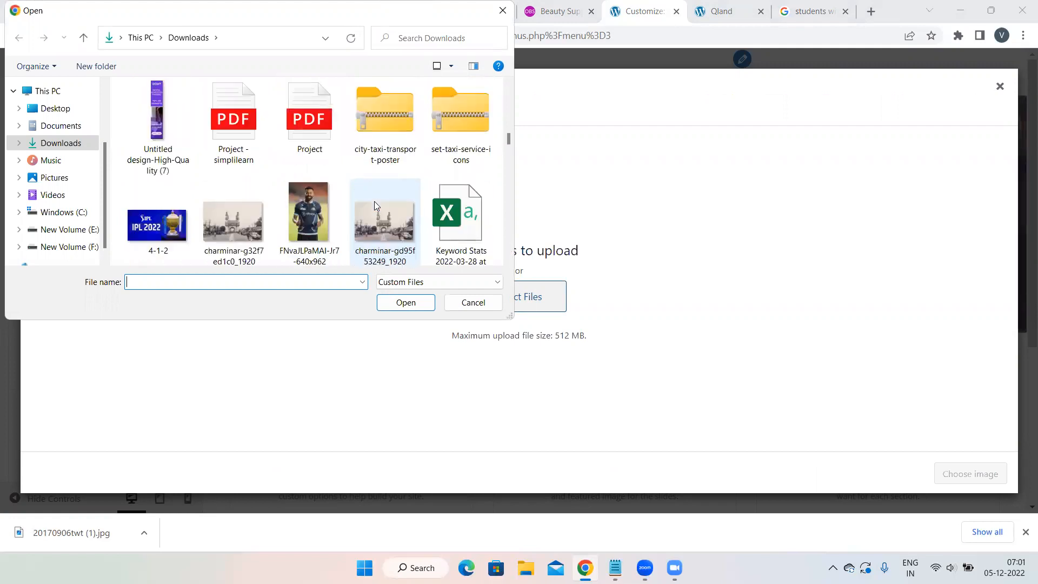
pyautogui.scroll(-4, 374, 206)
pyautogui.scroll(-10, 374, 204)
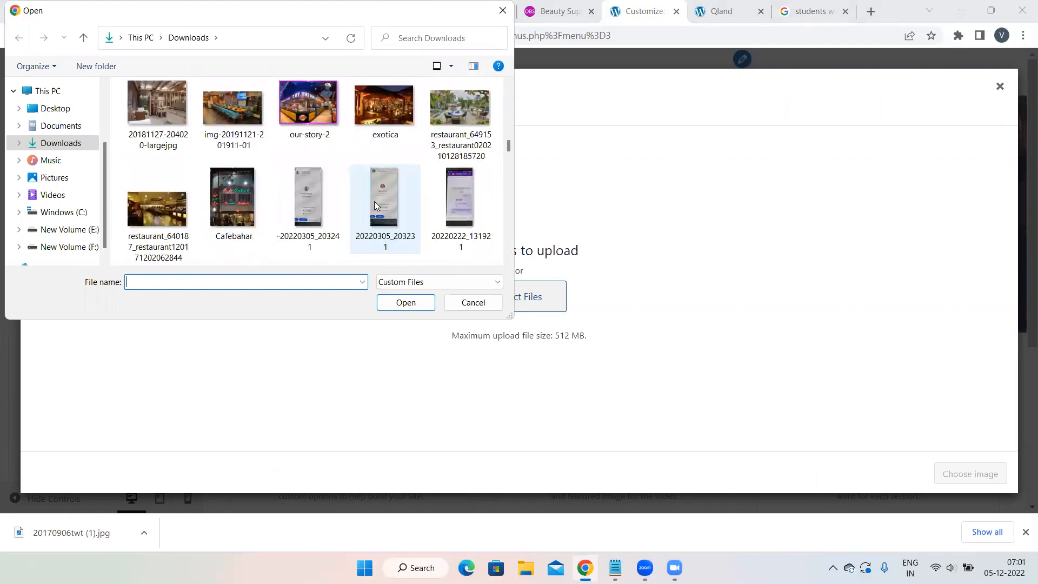
pyautogui.scroll(-15, 375, 205)
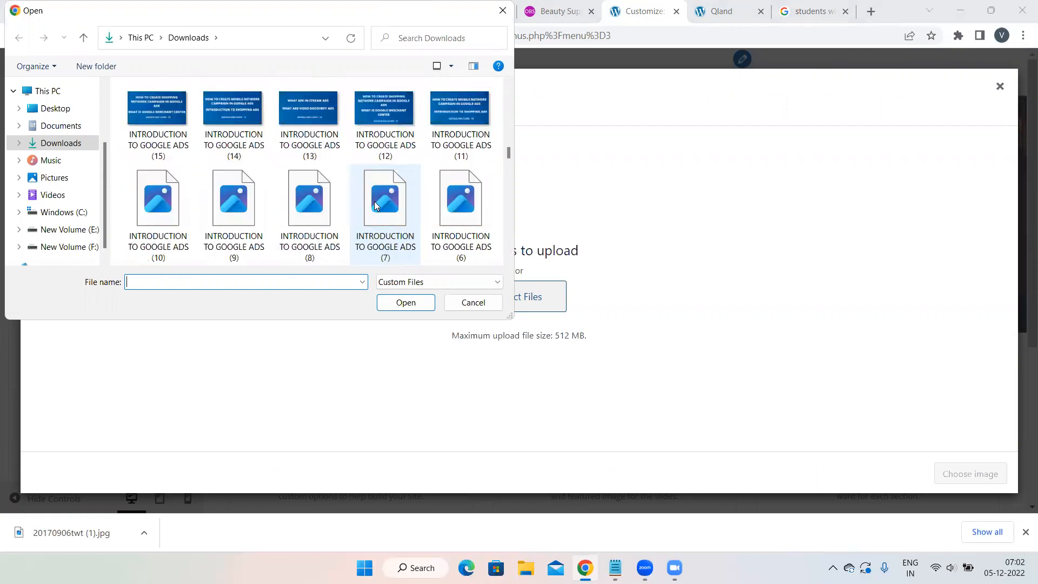
pyautogui.scroll(-5, 374, 201)
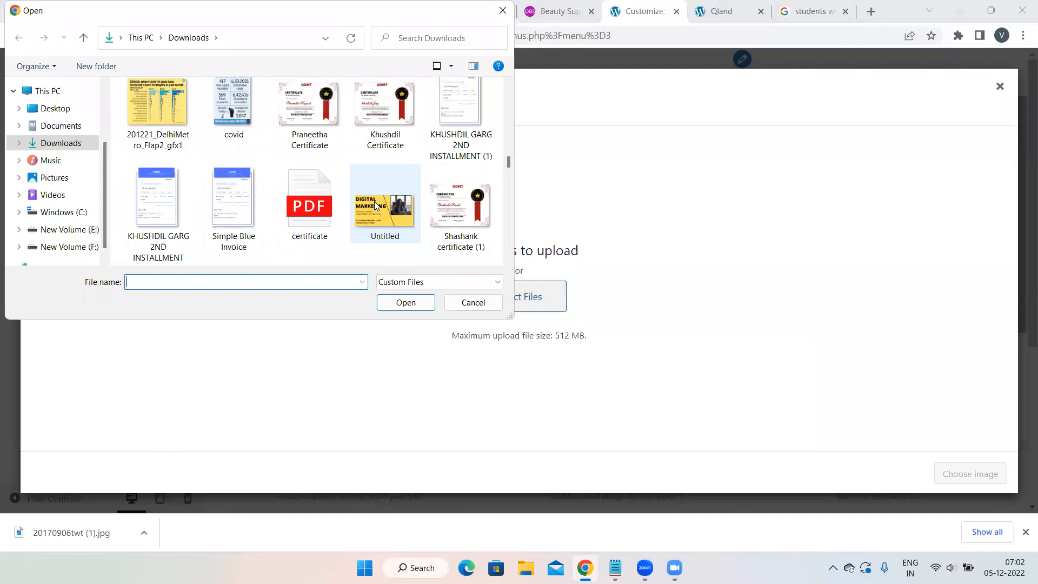
pyautogui.scroll(-3, 375, 202)
pyautogui.scroll(12, 374, 204)
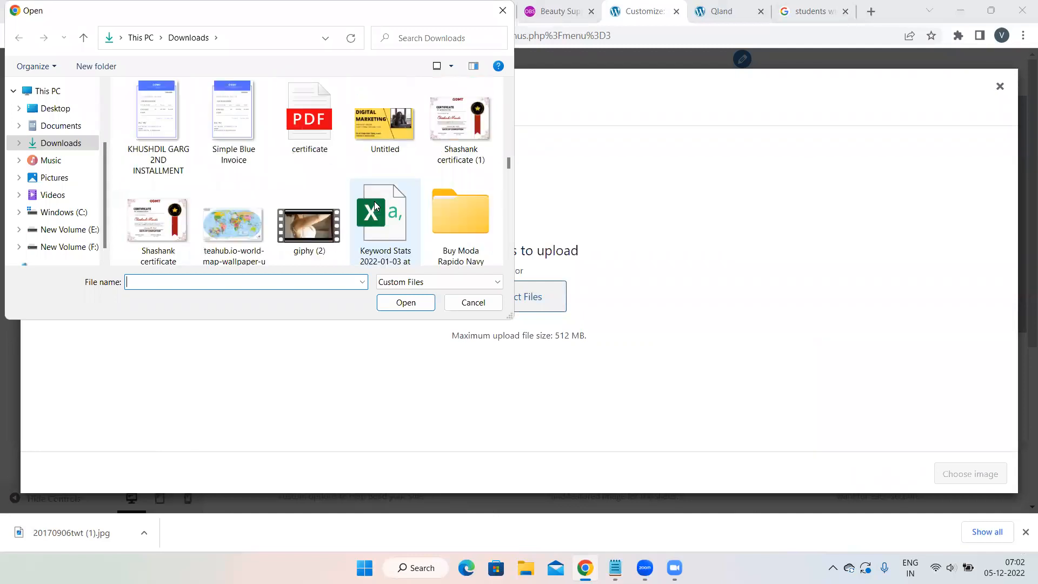
pyautogui.scroll(8, 374, 204)
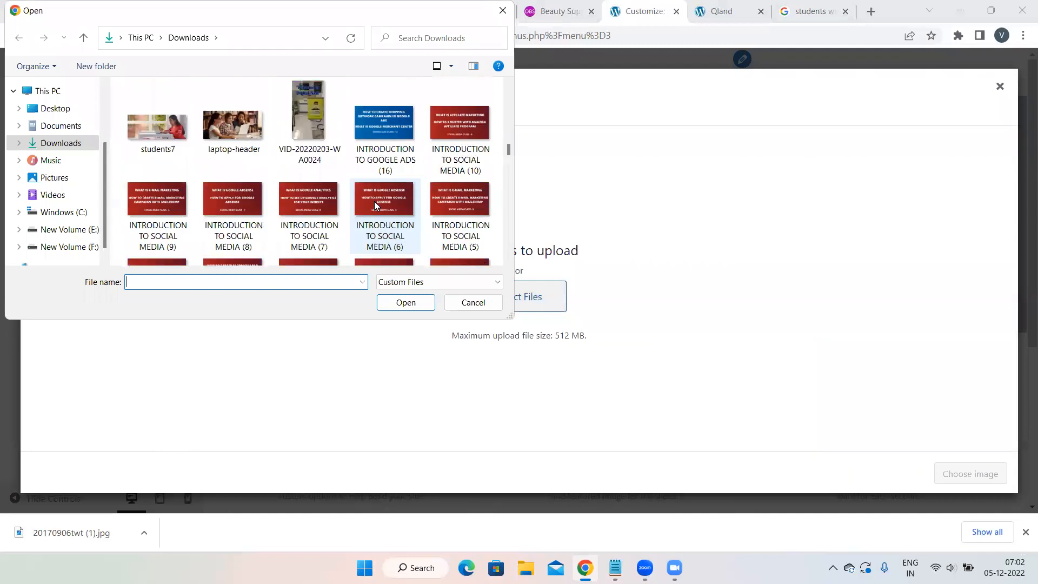
pyautogui.scroll(2, 375, 204)
pyautogui.scroll(-6, 375, 204)
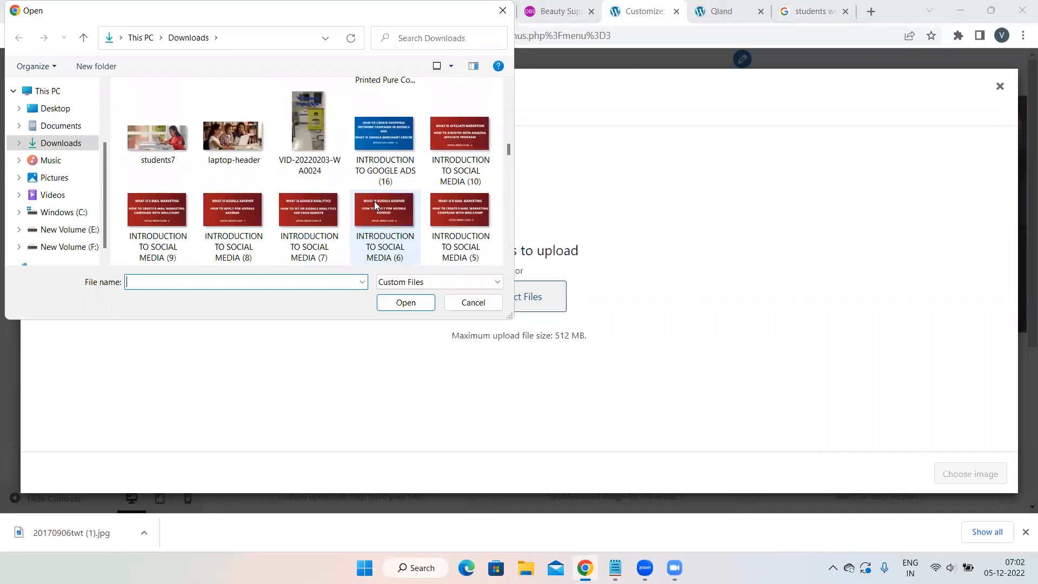
pyautogui.scroll(5, 375, 204)
pyautogui.scroll(-3, 375, 204)
pyautogui.doubleClick(166, 135)
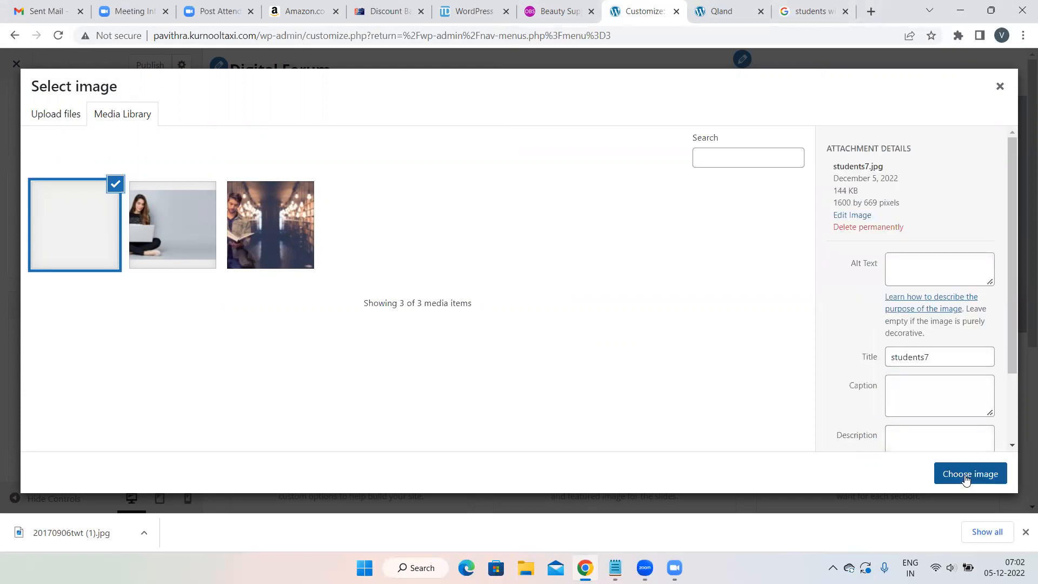
pyautogui.click(966, 480)
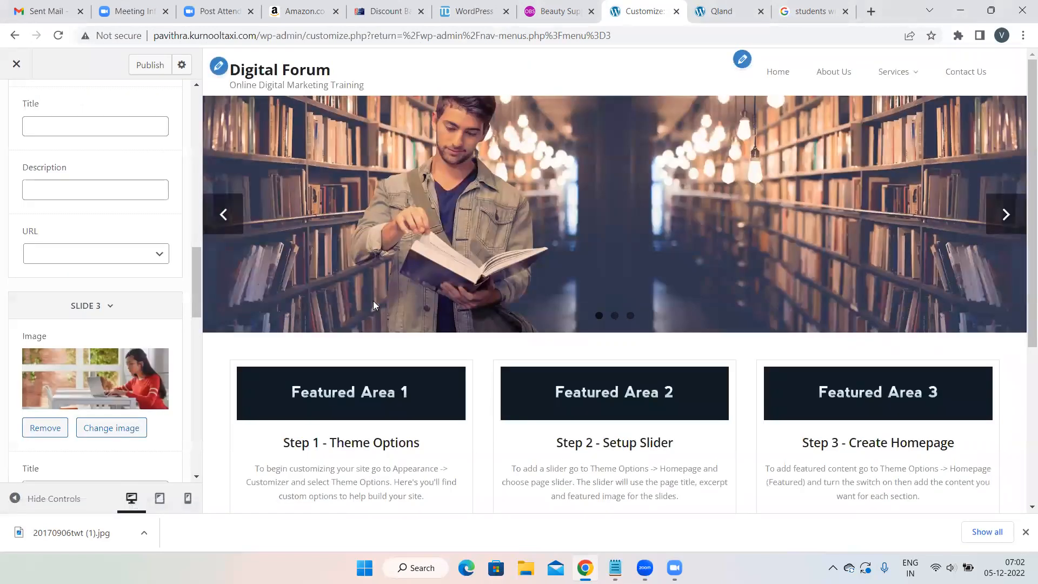
# Scroll the customizer down to the Slider Height (Max) field and place the cursor in it
pyautogui.scroll(-4, 120, 262)
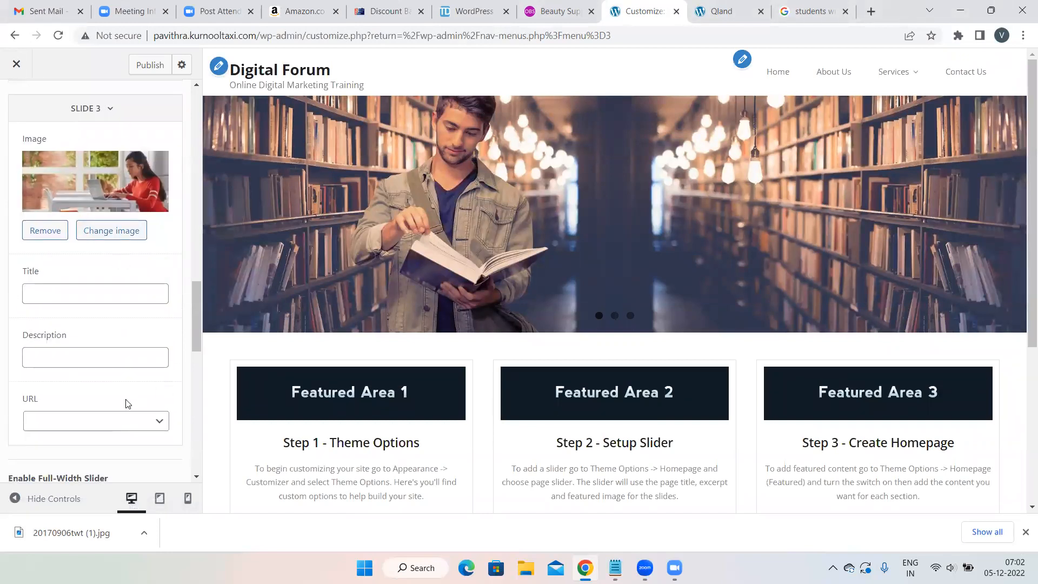
pyautogui.scroll(-2, 127, 400)
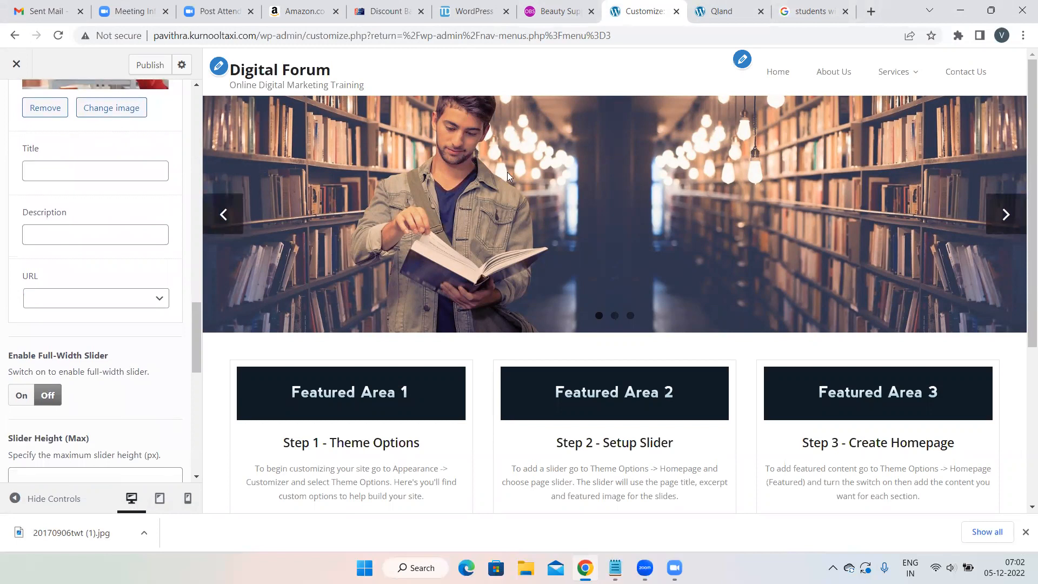
pyautogui.scroll(-1, 117, 372)
pyautogui.scroll(6, 116, 374)
pyautogui.scroll(-3, 105, 348)
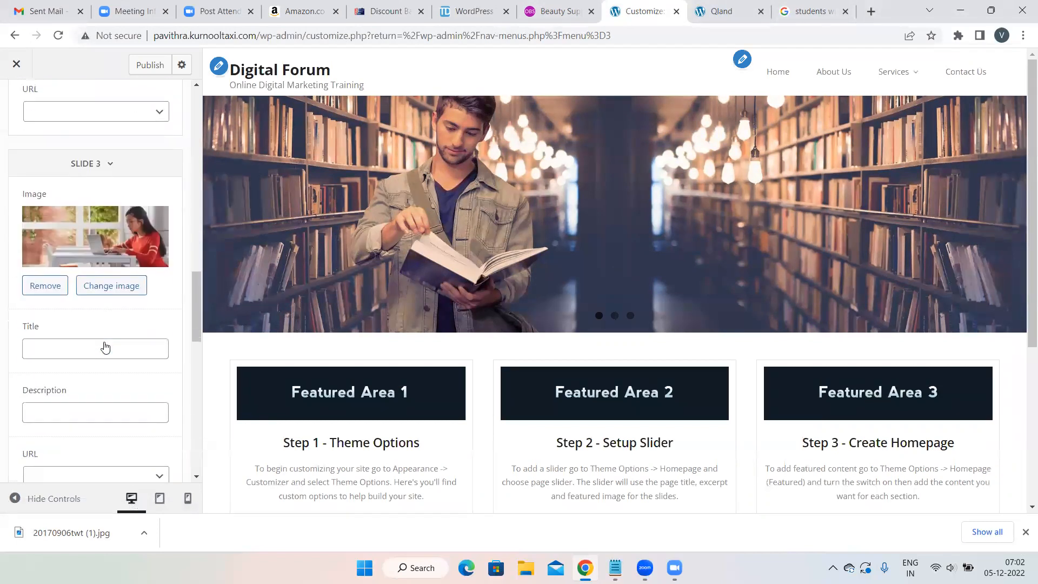
pyautogui.scroll(-5, 105, 348)
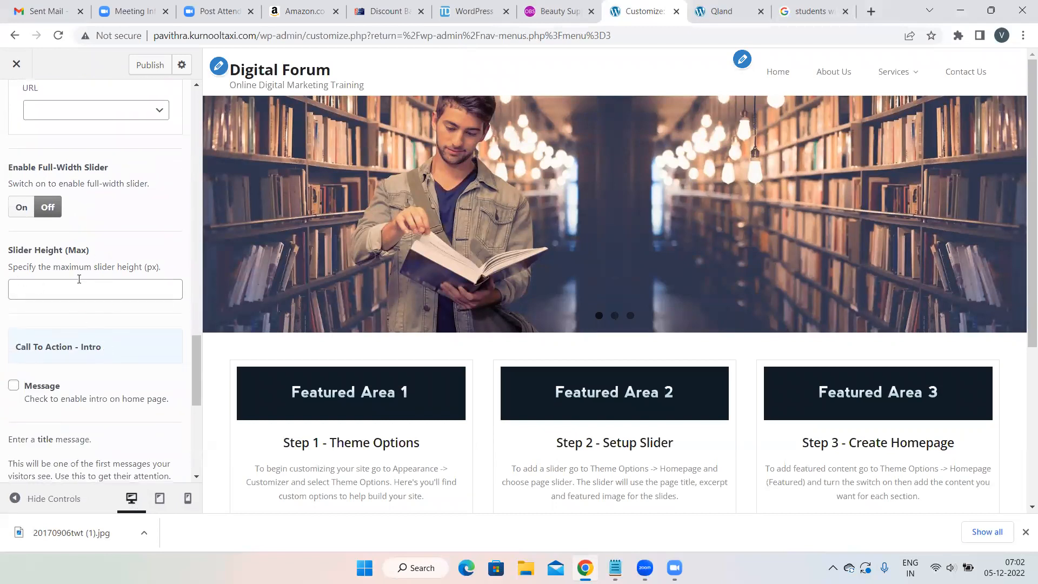
pyautogui.click(55, 288)
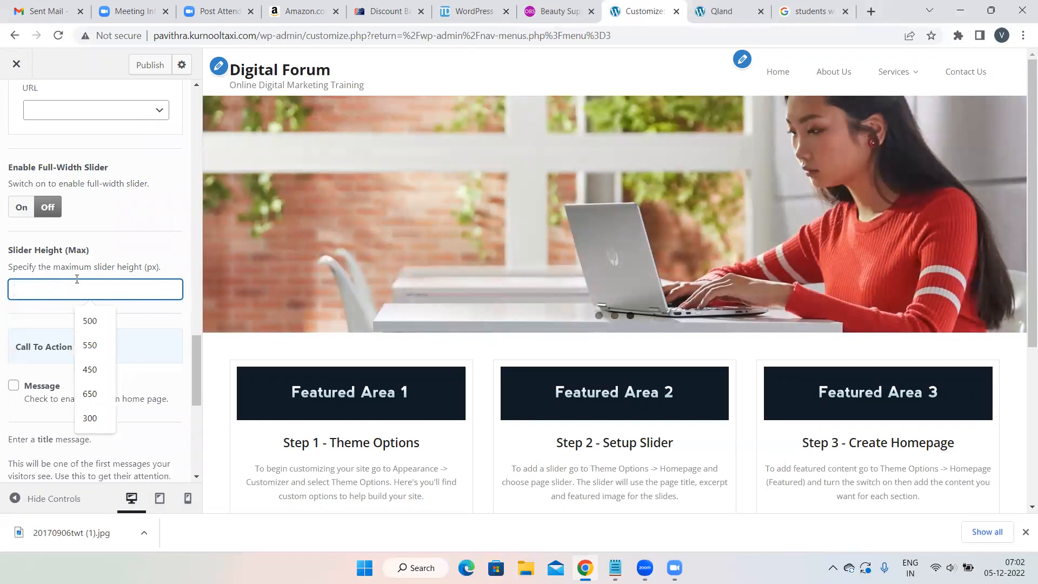
# Set Slider Height (Max) to 500 px and step through the taller slides in the preview
pyautogui.click(90, 323)
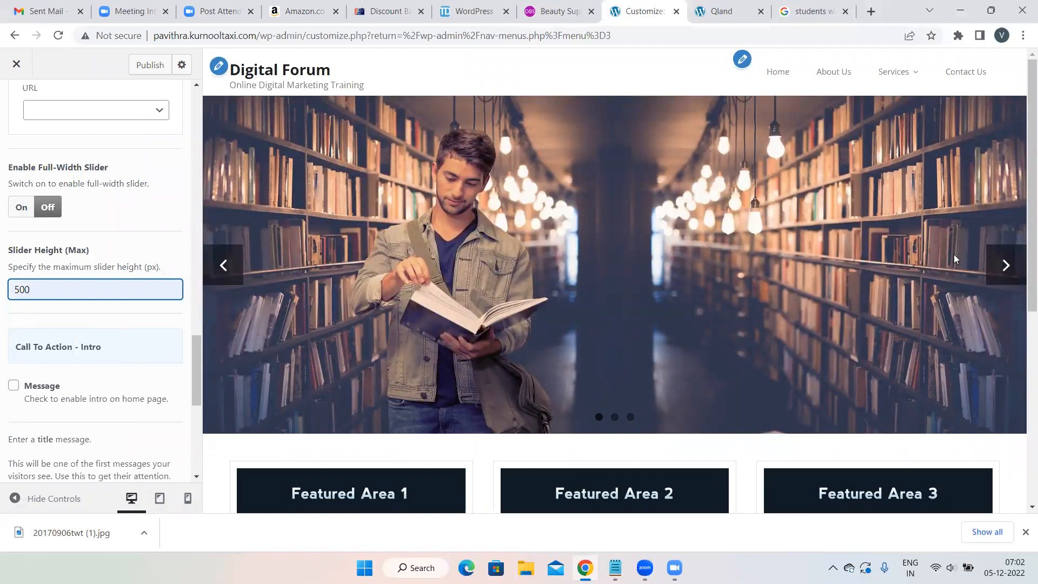
pyautogui.click(1003, 266)
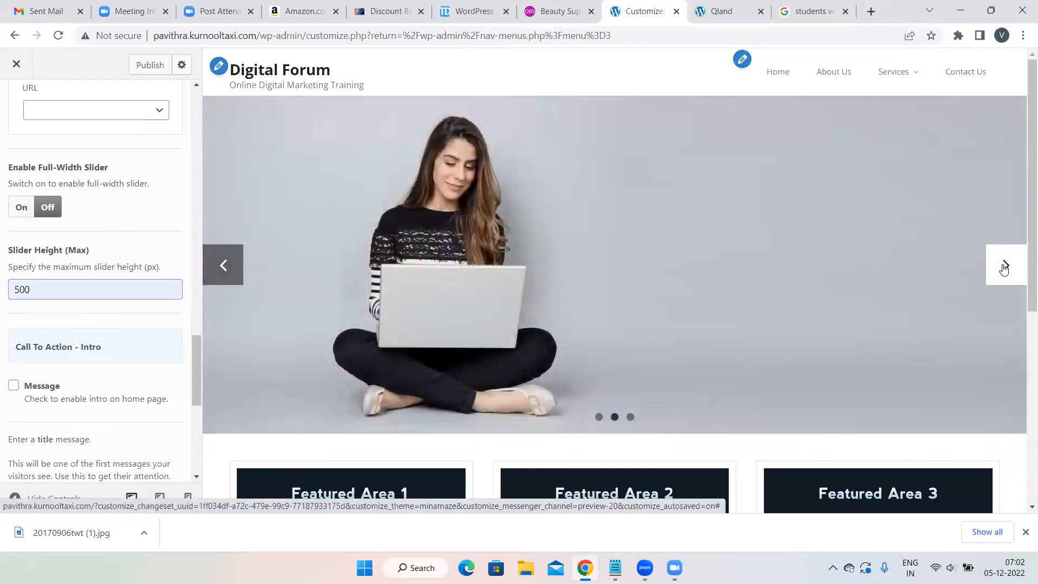
pyautogui.click(1003, 267)
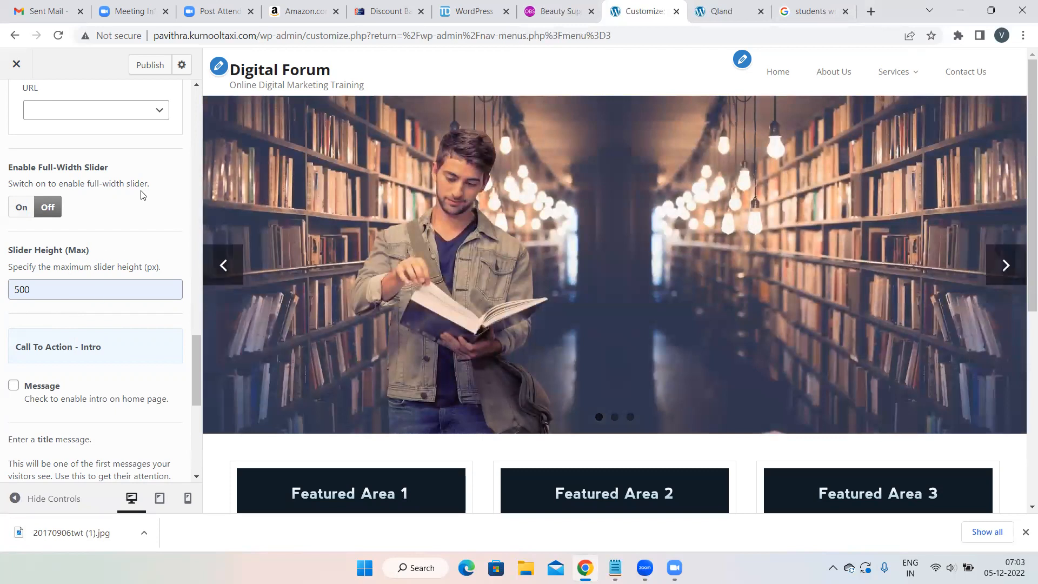
# Title Slide 1 'Online Digital Marketing Training' with description 'Best Digital Marketing Course in Hyderabad'
pyautogui.scroll(8, 110, 205)
pyautogui.scroll(9, 111, 204)
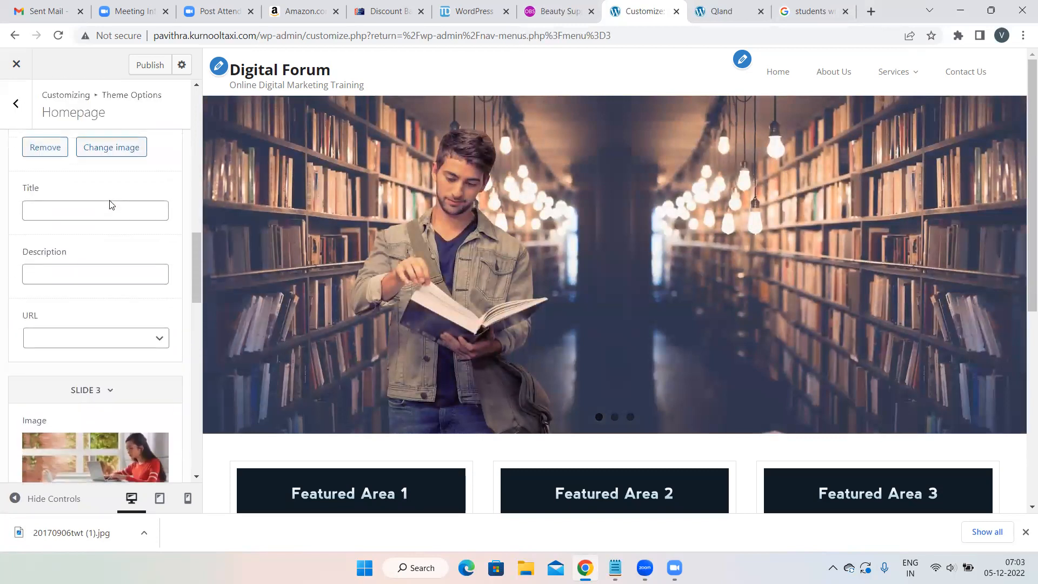
pyautogui.scroll(2, 110, 203)
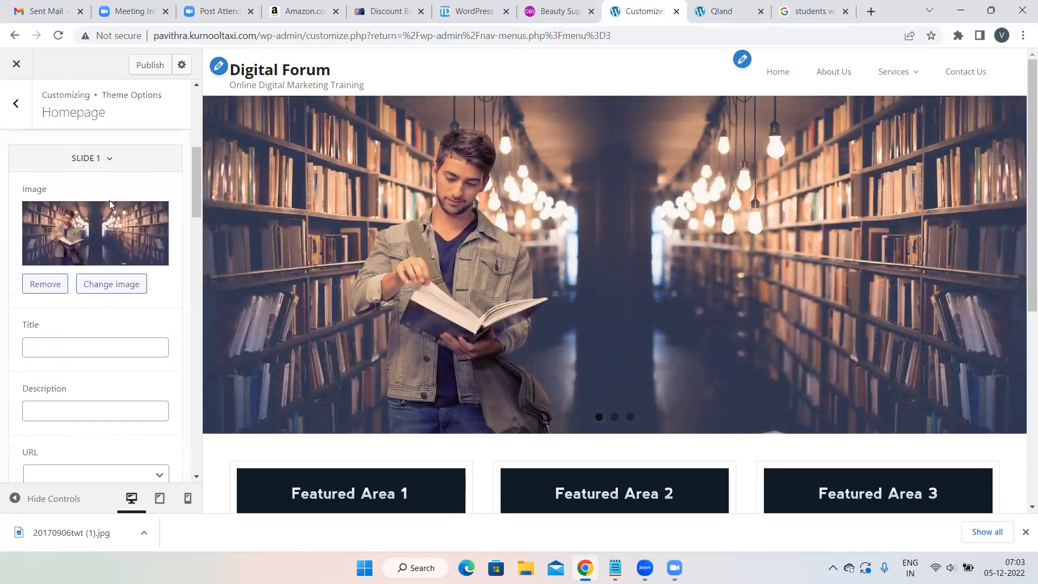
pyautogui.scroll(-3, 110, 203)
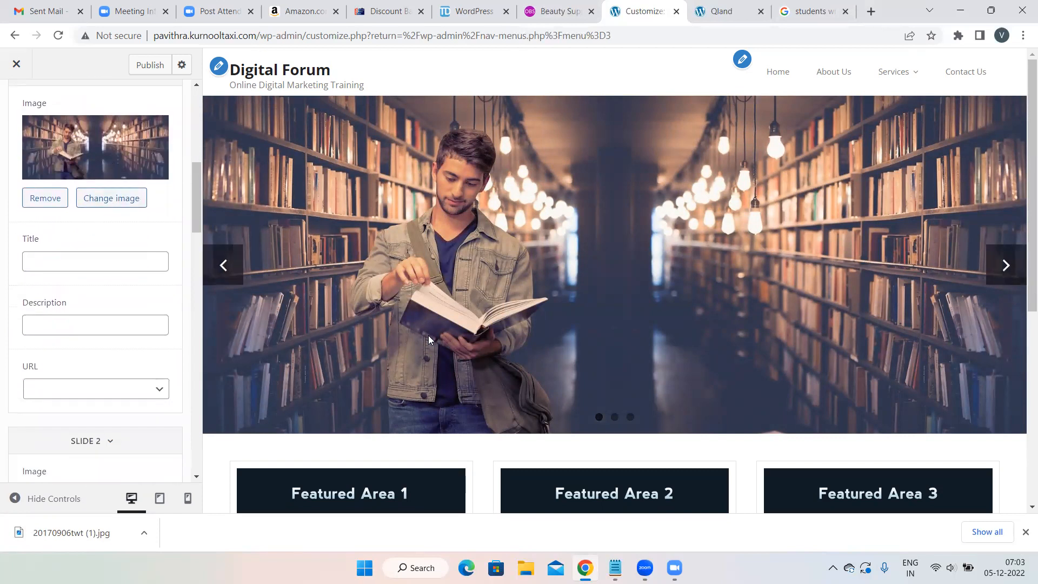
pyautogui.click(88, 262)
pyautogui.press('Down')
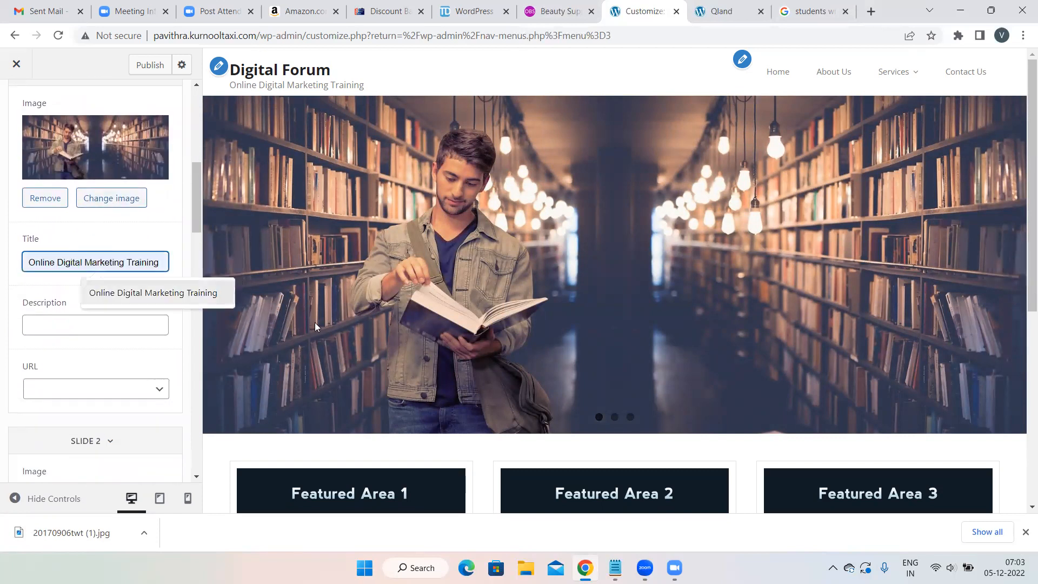
pyautogui.click(162, 293)
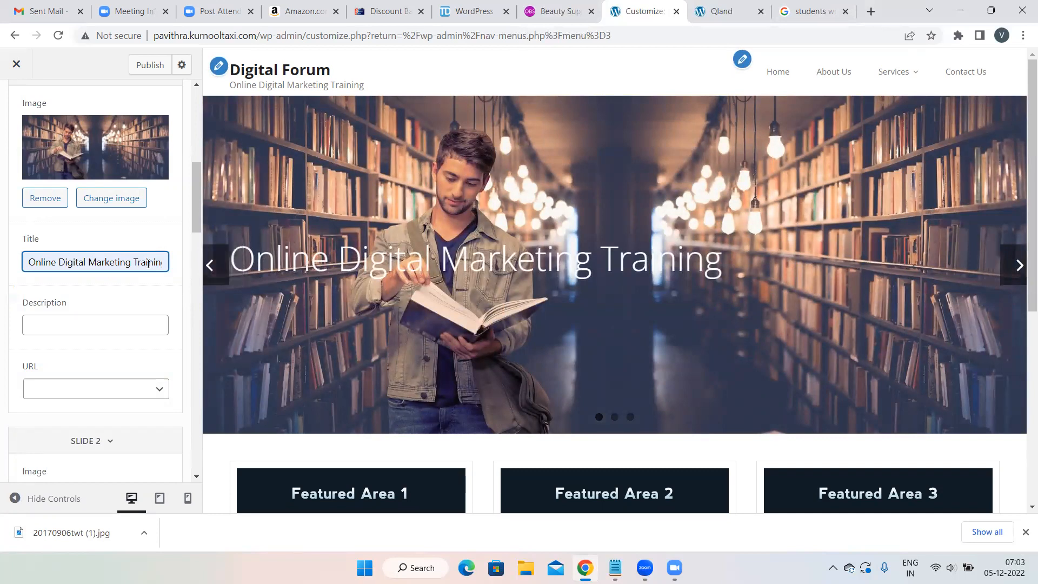
pyautogui.click(114, 323)
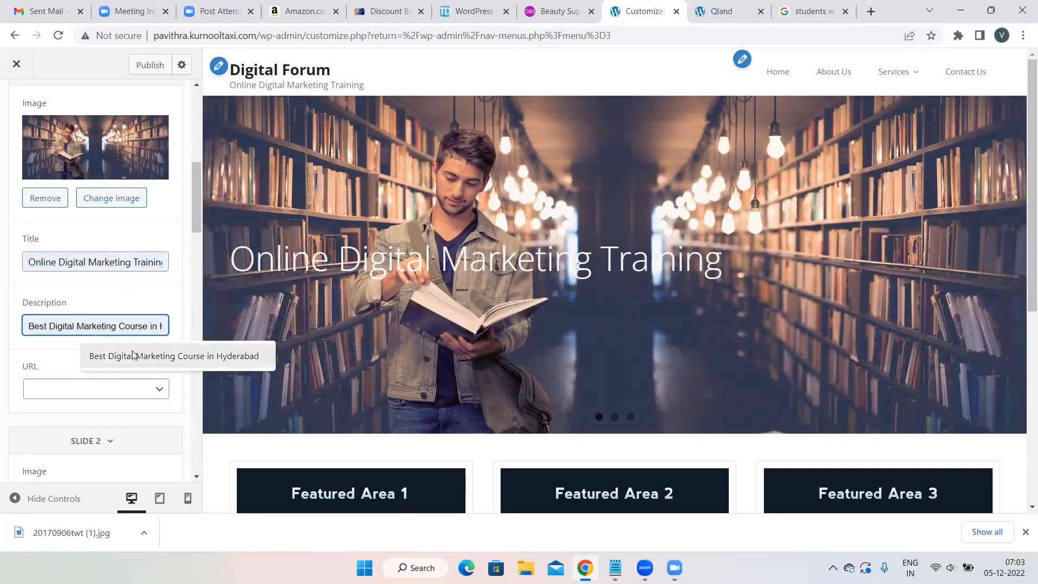
pyautogui.click(132, 354)
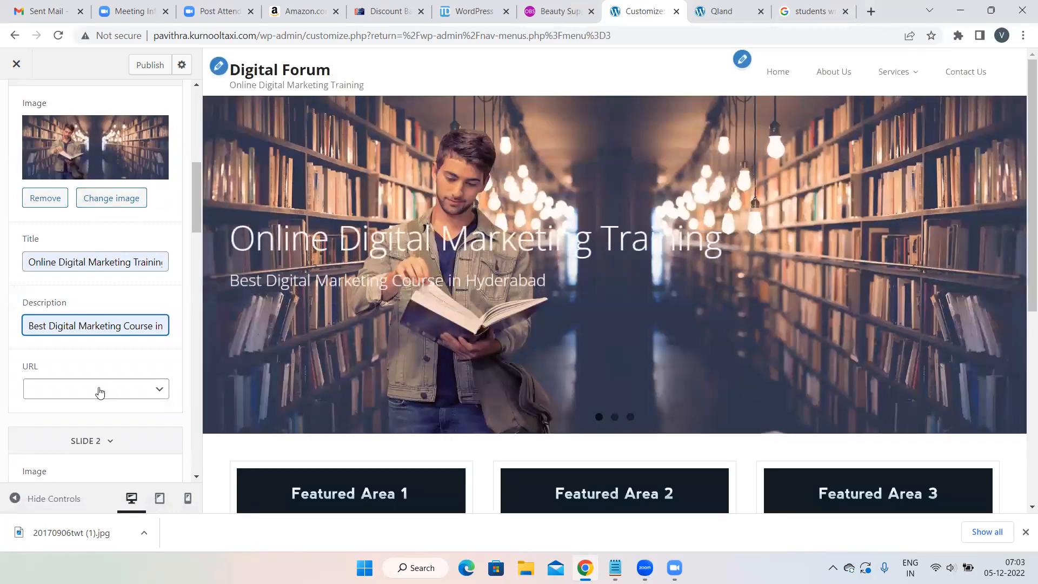
pyautogui.click(102, 262)
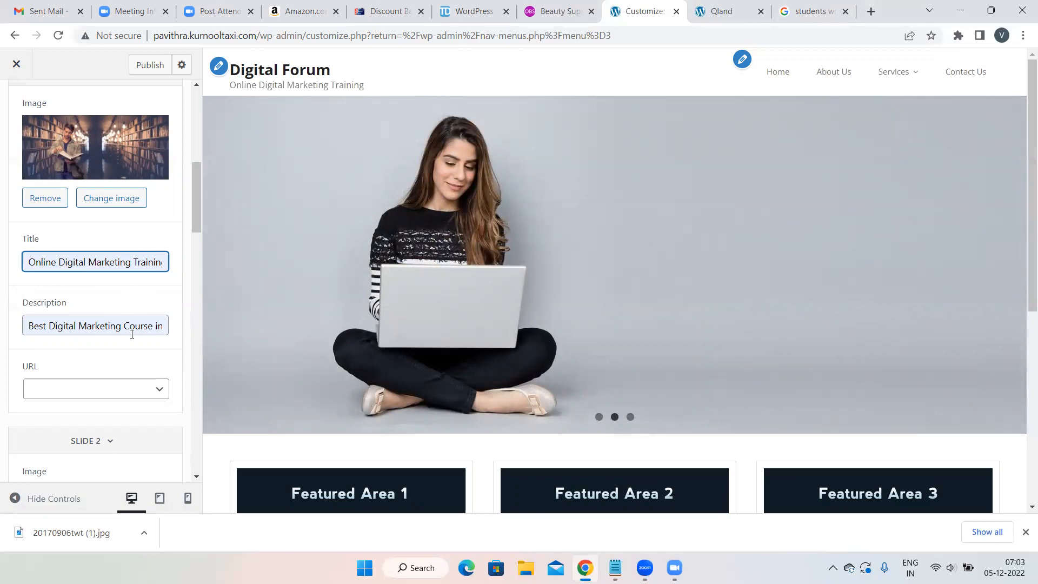
pyautogui.scroll(-6, 132, 334)
pyautogui.click(82, 296)
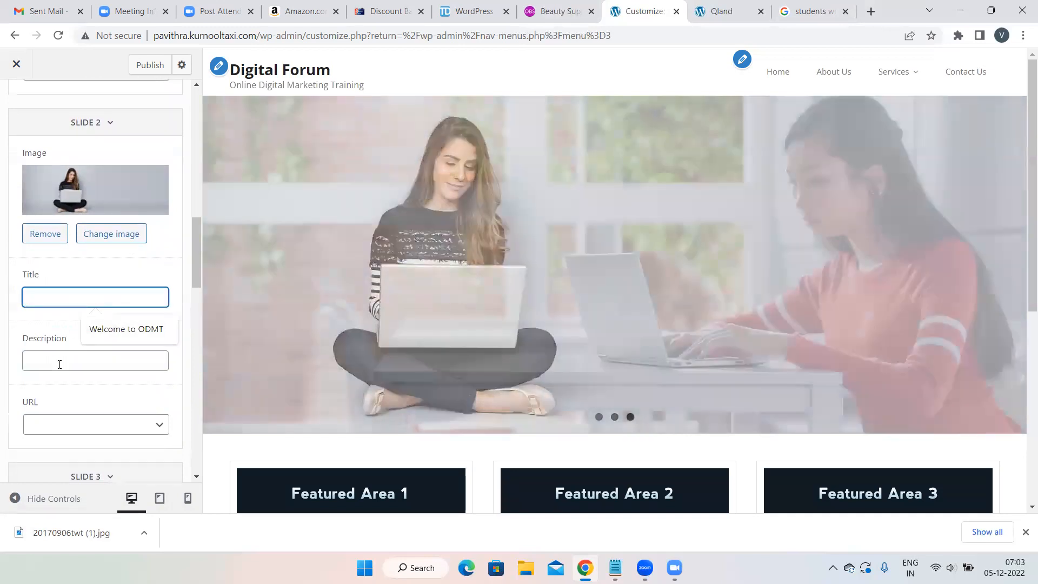
pyautogui.click(58, 362)
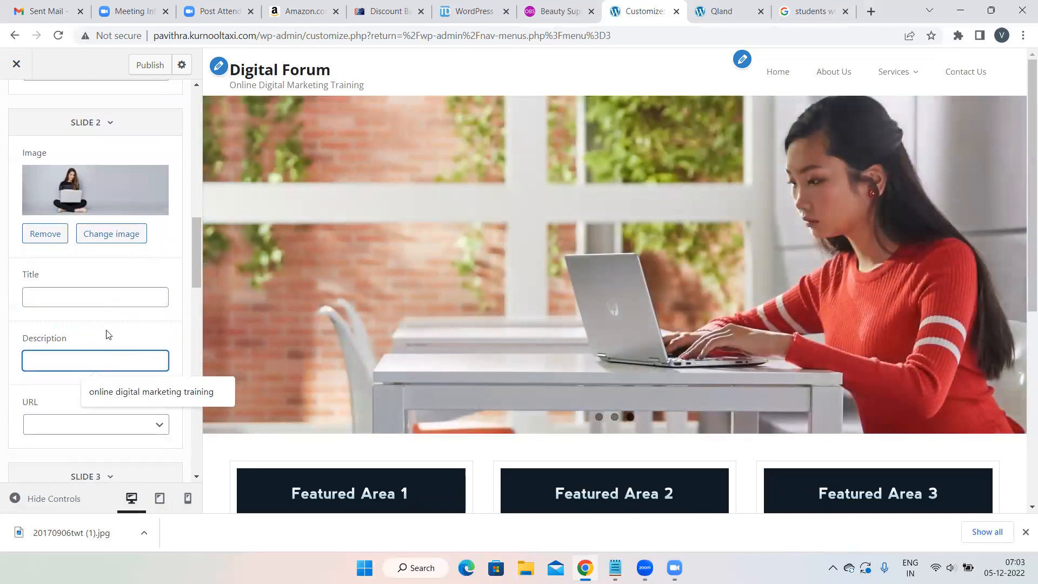
pyautogui.scroll(-3, 106, 331)
pyautogui.scroll(-3, 108, 333)
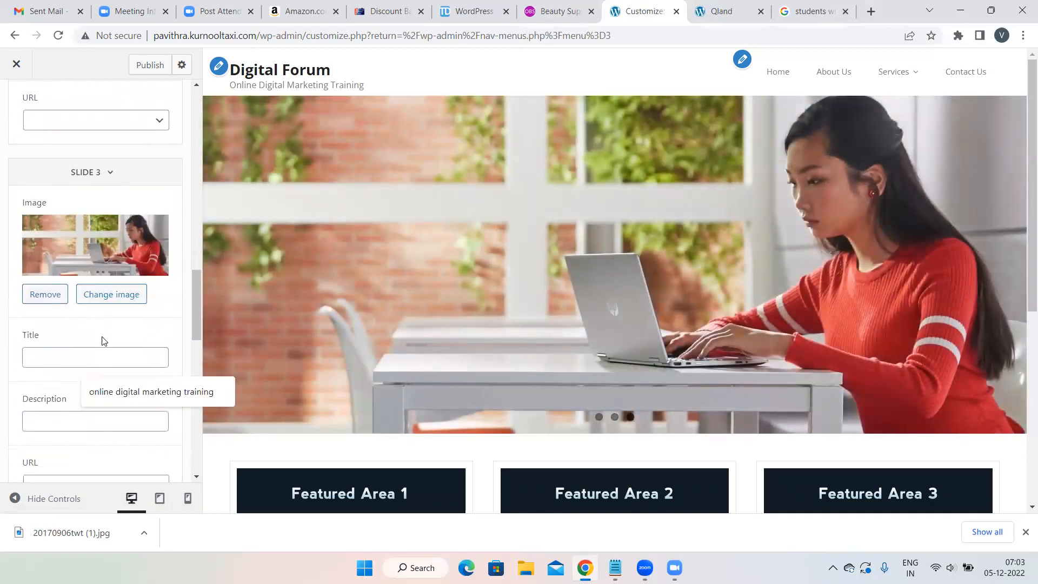
pyautogui.click(49, 350)
pyautogui.scroll(-2, 48, 350)
pyautogui.click(53, 304)
pyautogui.scroll(10, 53, 304)
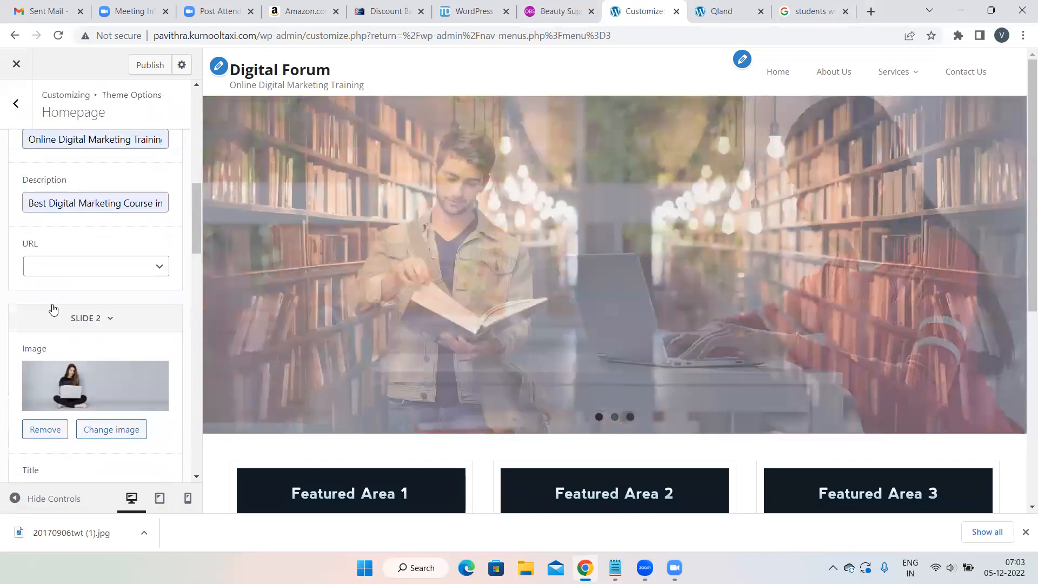
pyautogui.scroll(5, 110, 271)
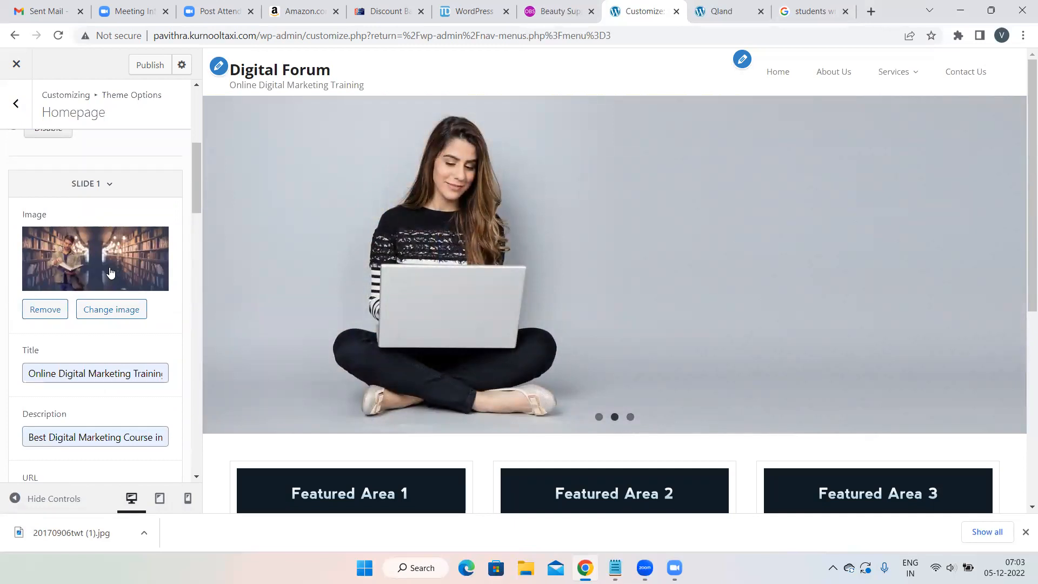
pyautogui.scroll(-3, 108, 270)
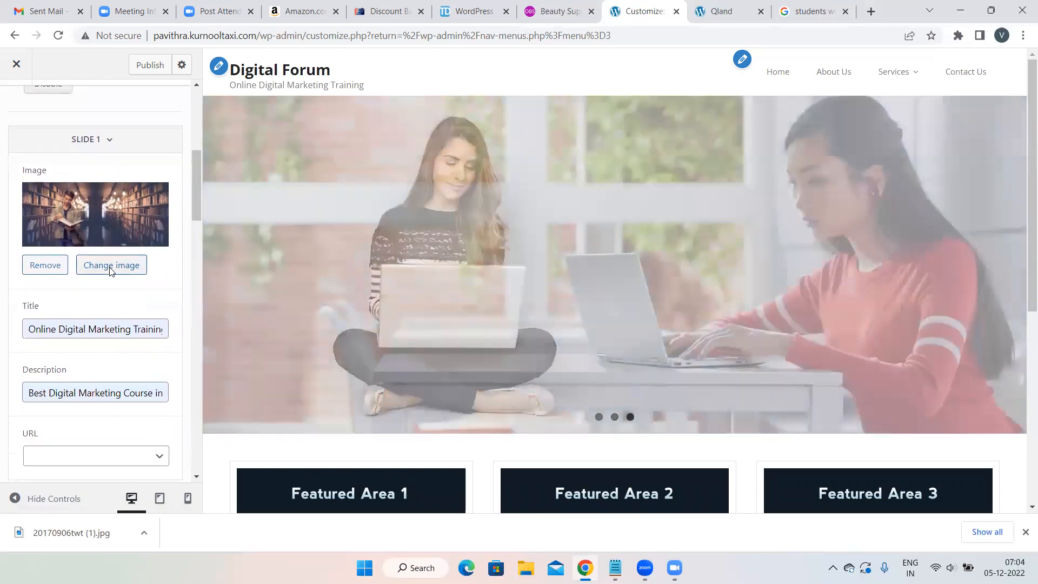
pyautogui.scroll(-1, 52, 347)
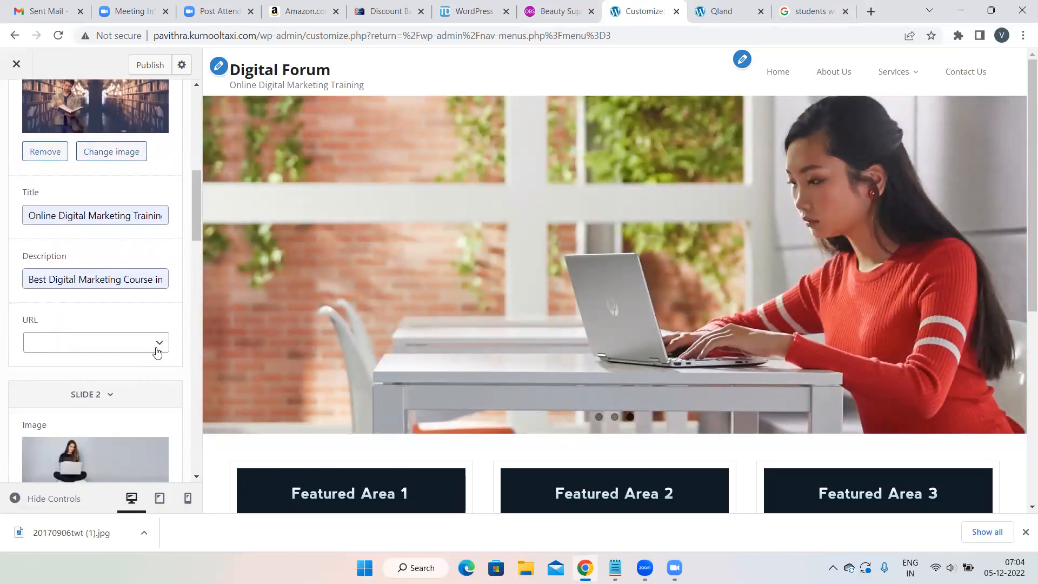
pyautogui.click(157, 346)
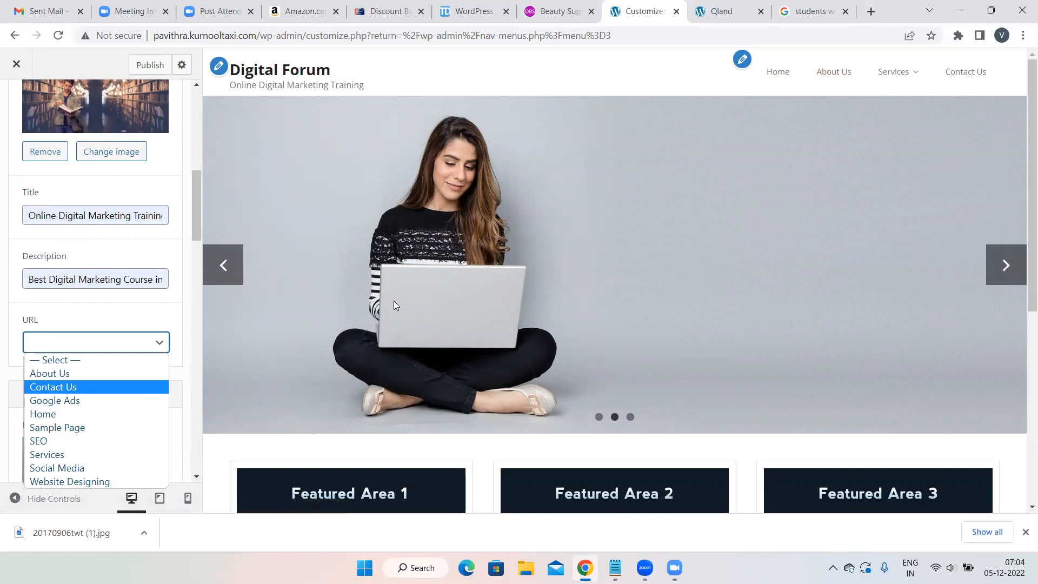
# Link Slide 1 to the About Us page, then switch to the Beauty Supply tab
pyautogui.click(143, 307)
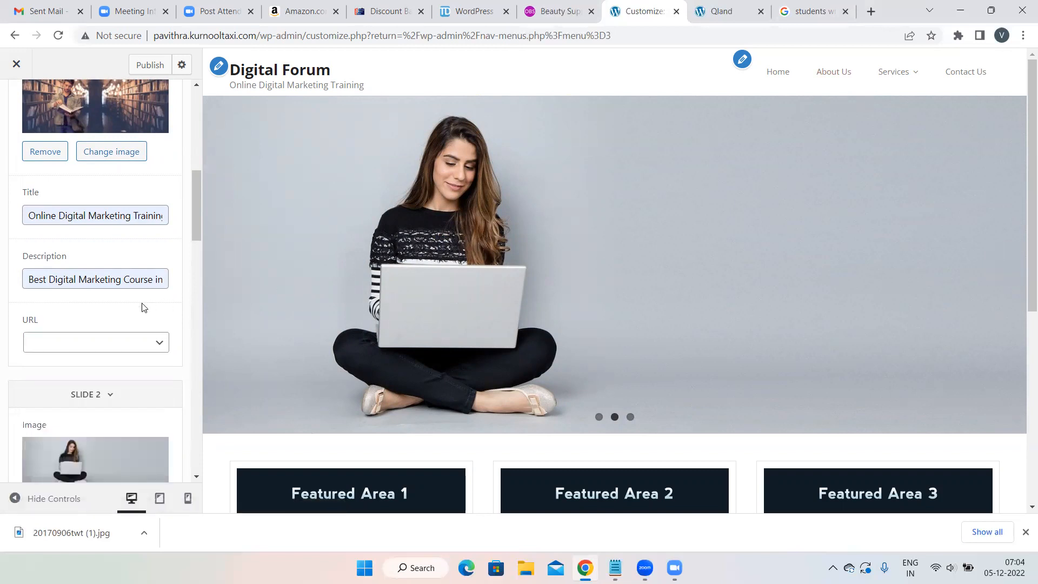
pyautogui.scroll(4, 144, 307)
pyautogui.scroll(-4, 143, 307)
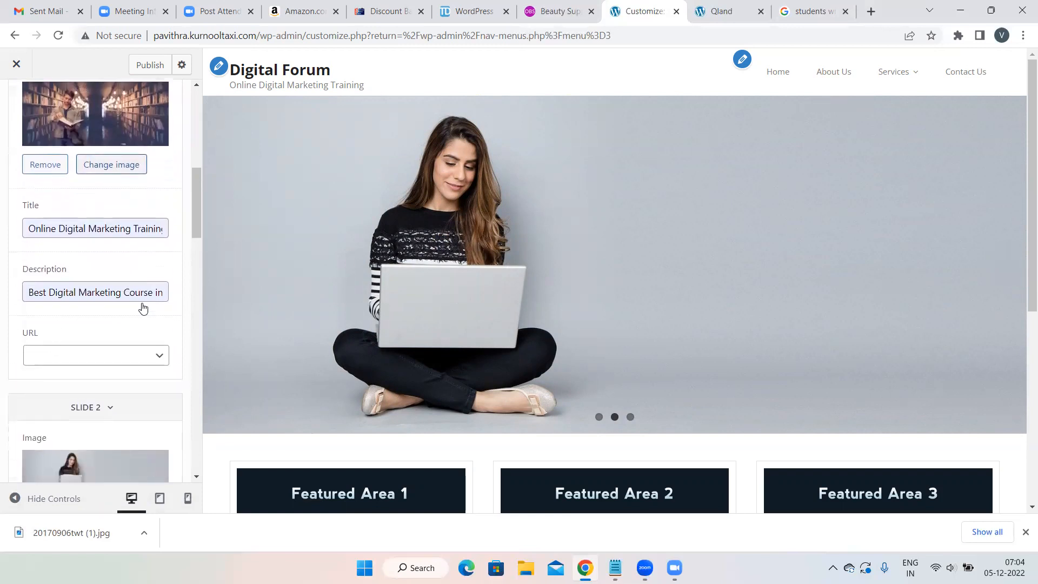
pyautogui.scroll(-1, 143, 308)
pyautogui.click(156, 322)
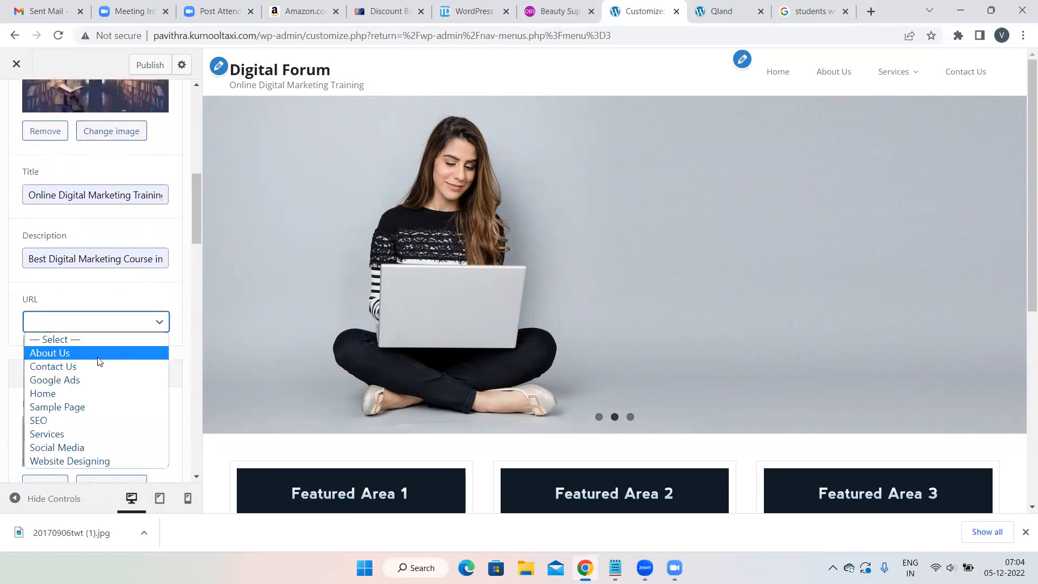
pyautogui.click(75, 352)
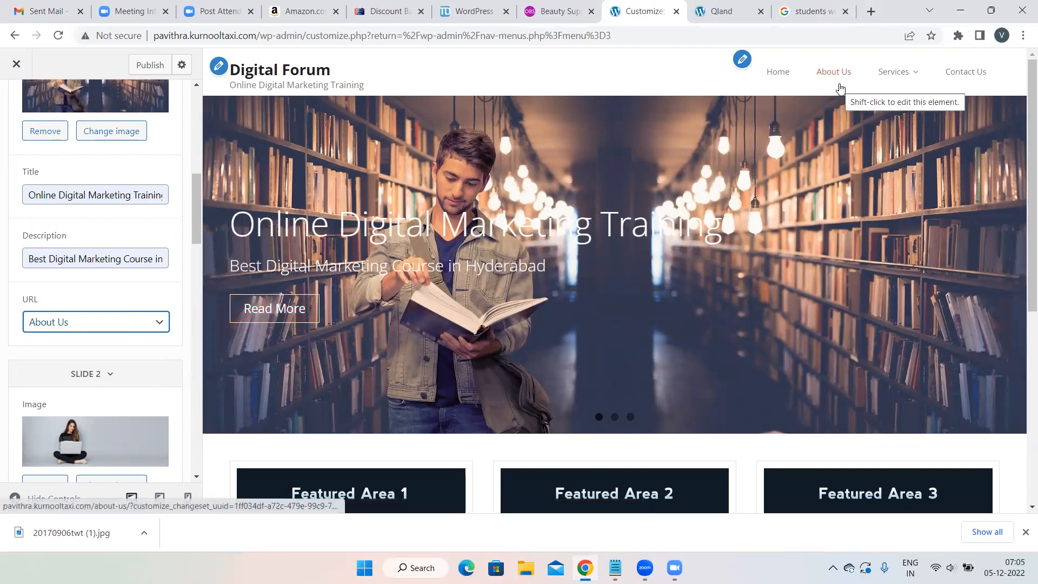
pyautogui.click(582, 5)
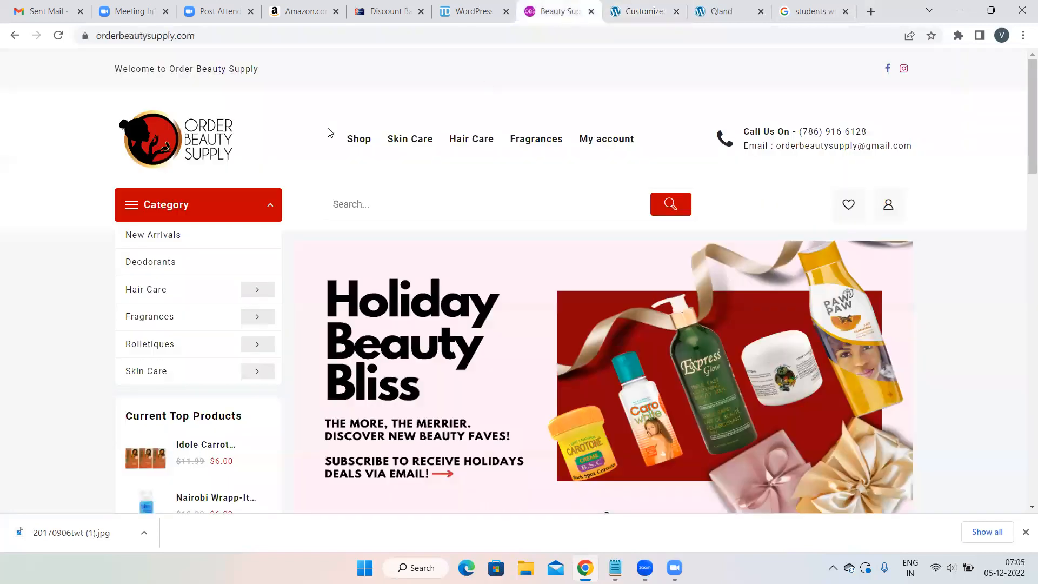
# Browse Amazon's Beauty picks to the Essence Lash Princess mascara page, then return to the Customizer
pyautogui.scroll(-4, 459, 264)
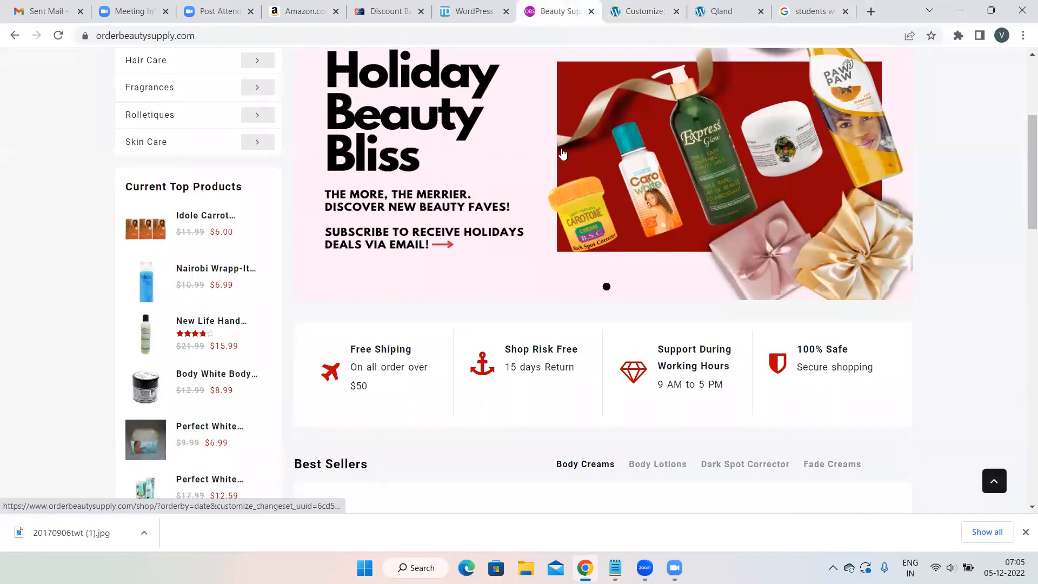
pyautogui.scroll(4, 414, 138)
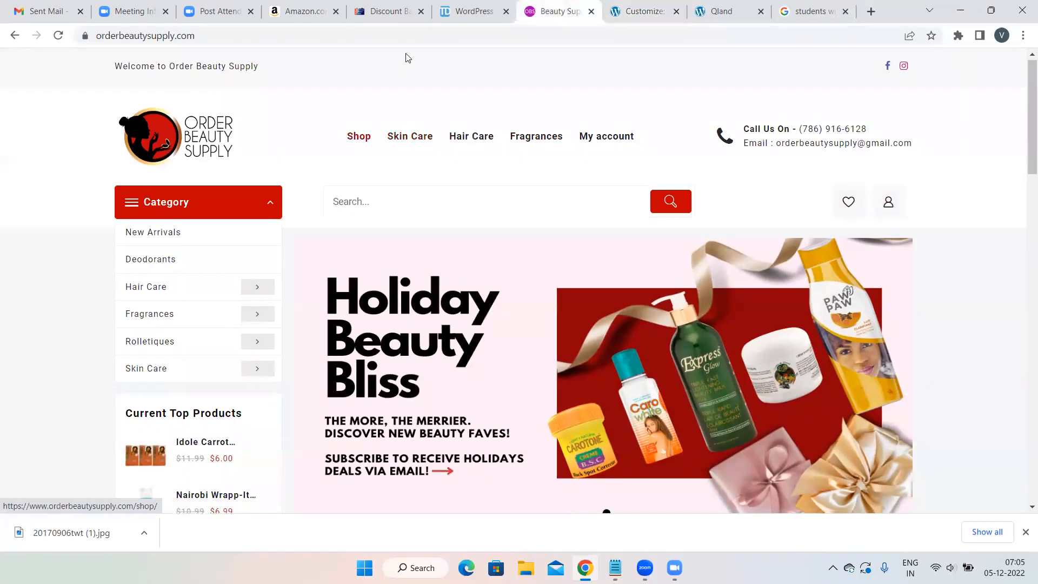
pyautogui.click(337, 5)
pyautogui.scroll(-4, 367, 305)
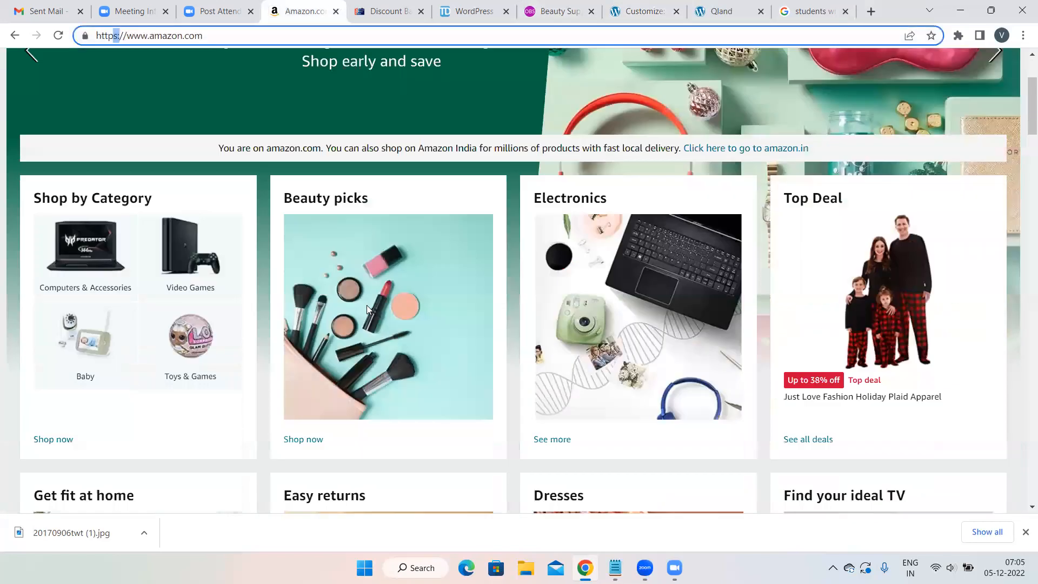
pyautogui.click(350, 222)
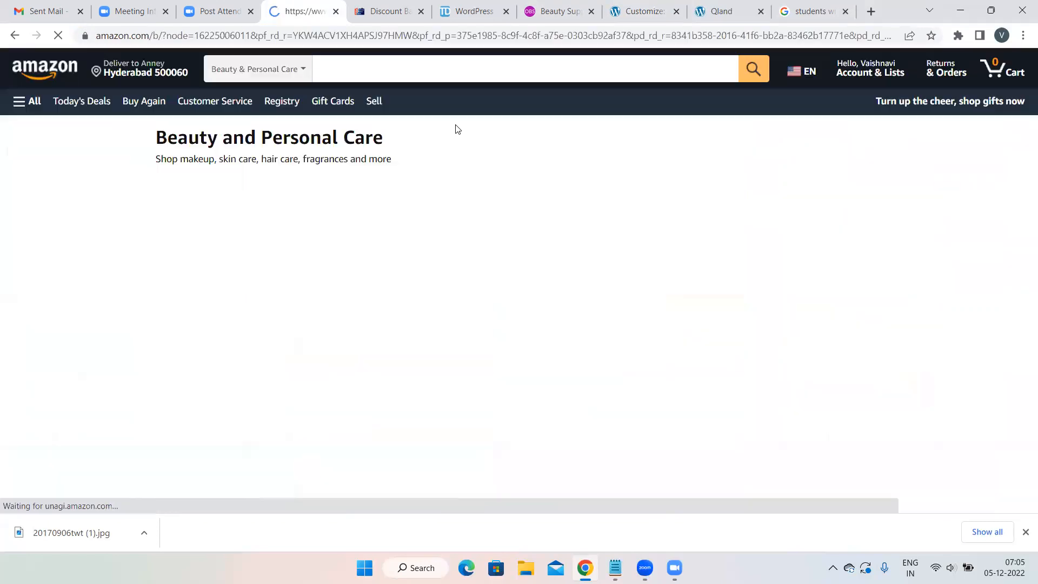
pyautogui.scroll(-4, 483, 325)
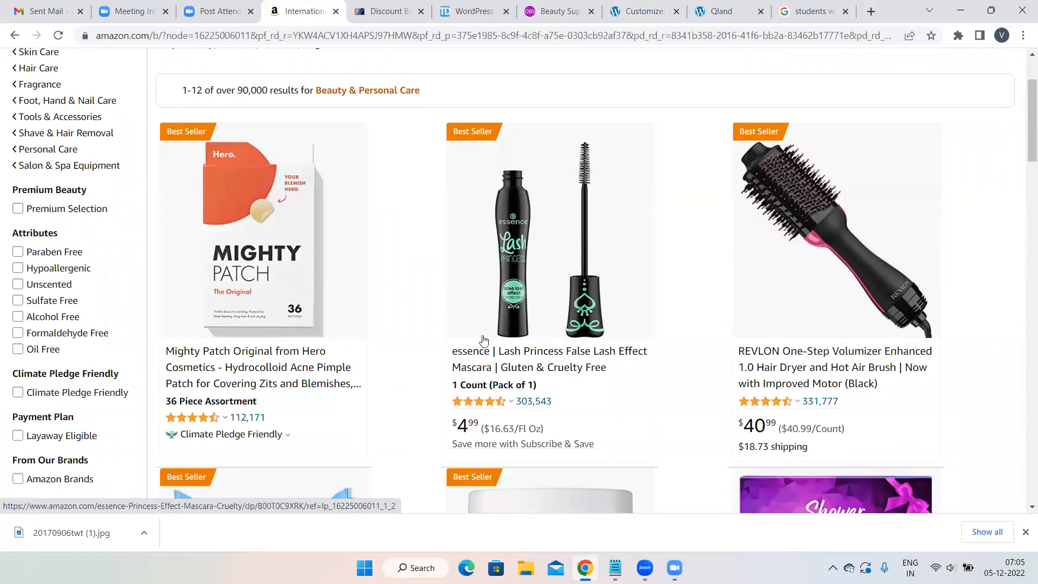
pyautogui.click(517, 187)
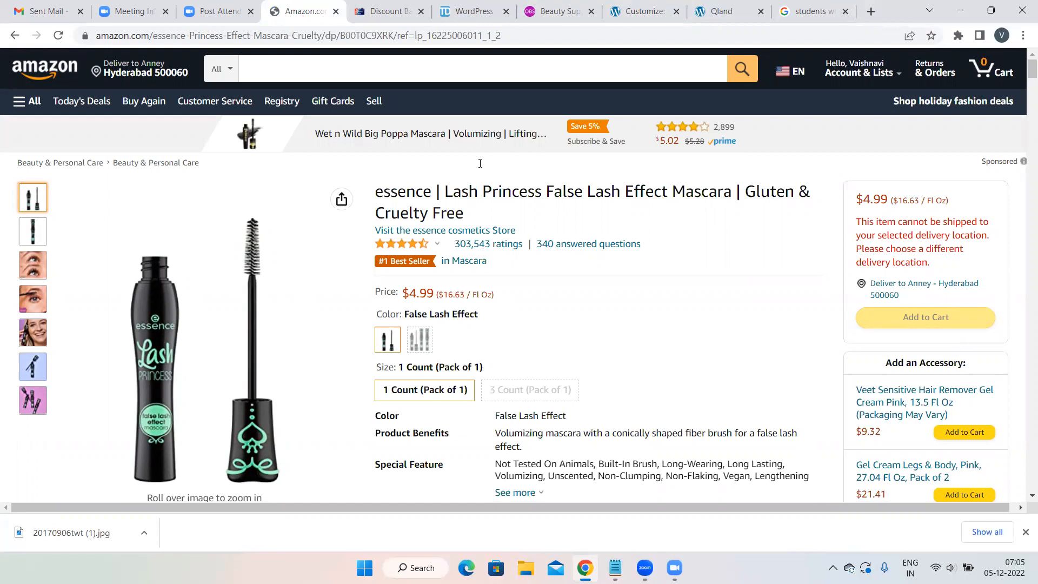
pyautogui.click(644, 11)
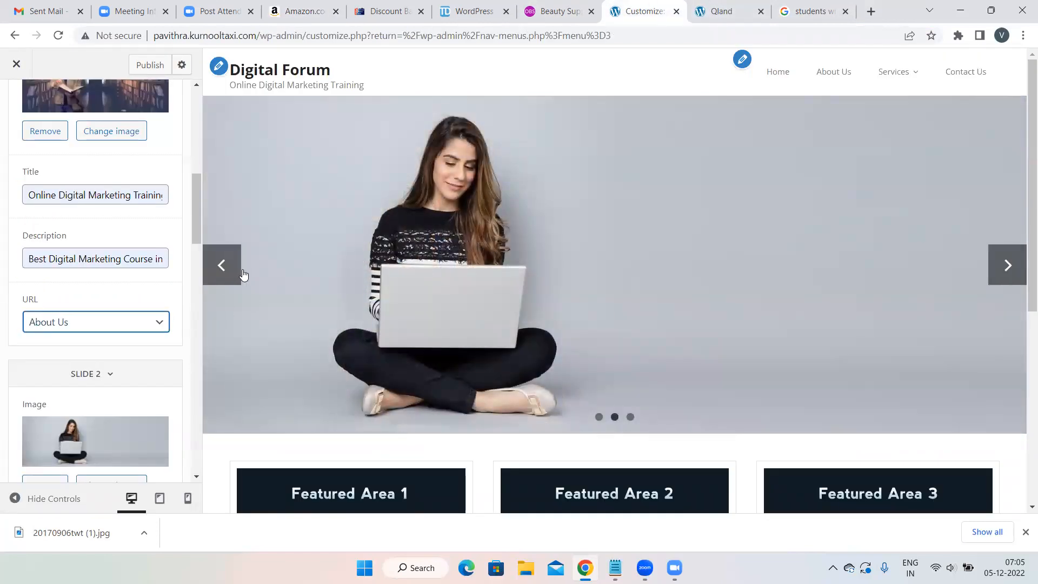
# Link Slide 2 to the Contact Us page and check it with the slider arrows
pyautogui.click(223, 265)
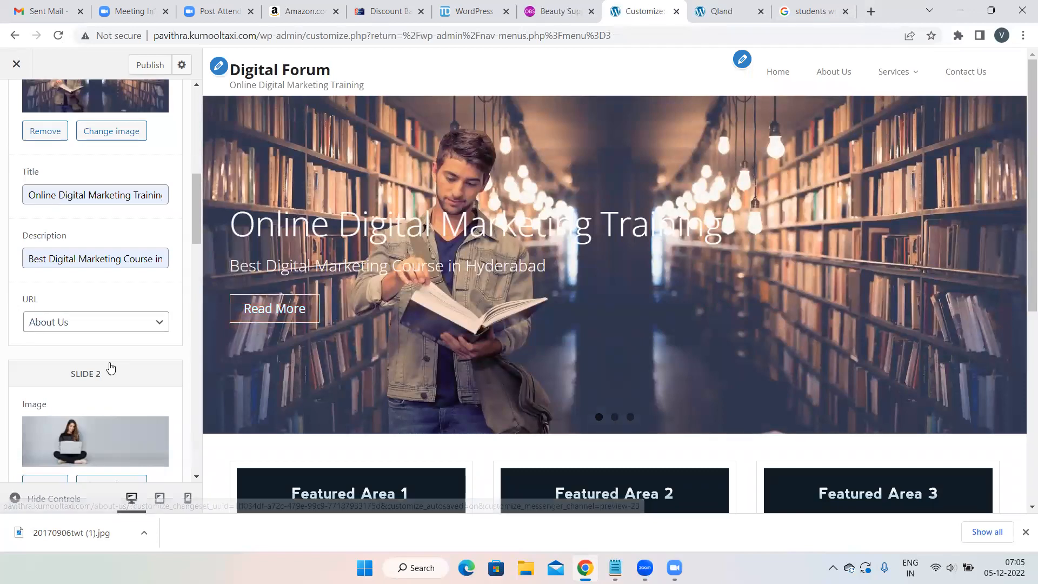
pyautogui.scroll(-4, 110, 368)
pyautogui.scroll(-2, 112, 359)
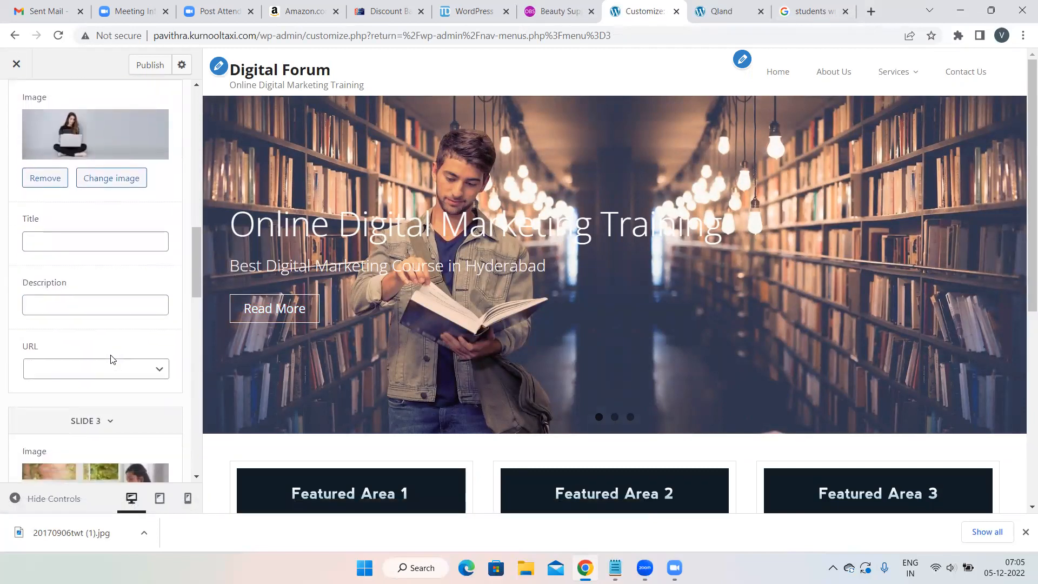
pyautogui.click(153, 372)
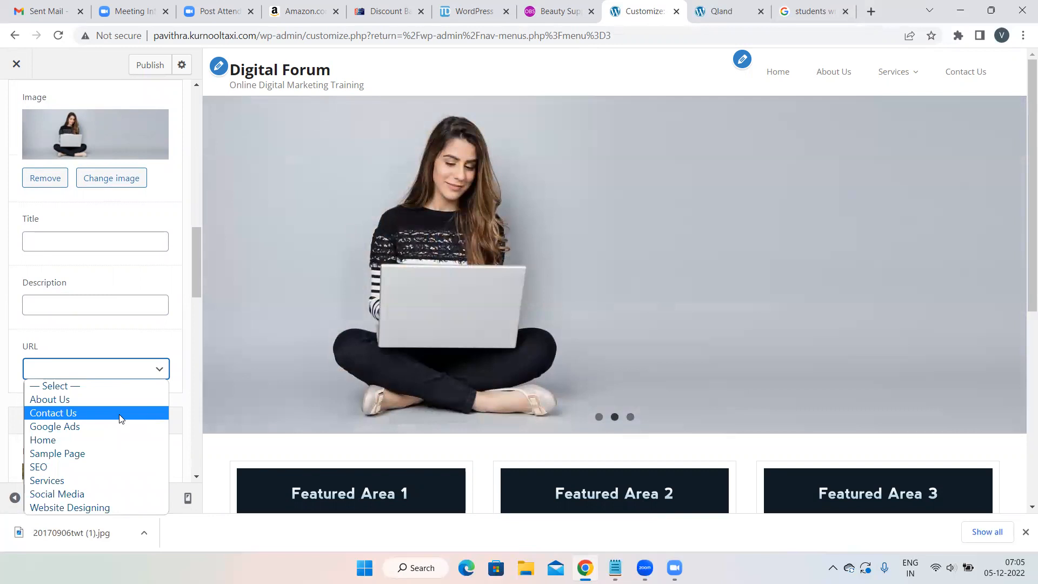
pyautogui.click(85, 414)
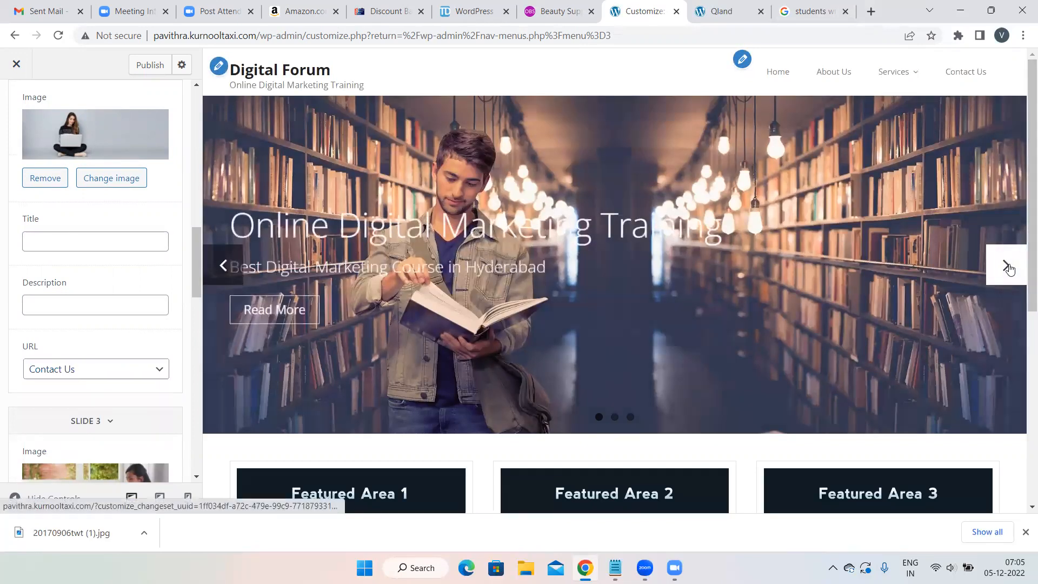
pyautogui.click(1008, 266)
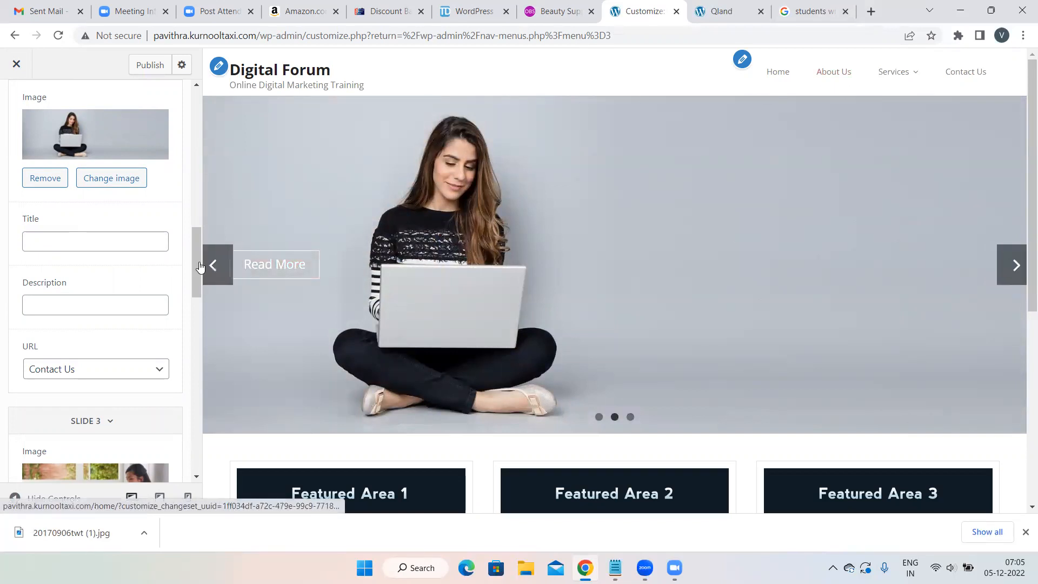
pyautogui.scroll(-4, 129, 341)
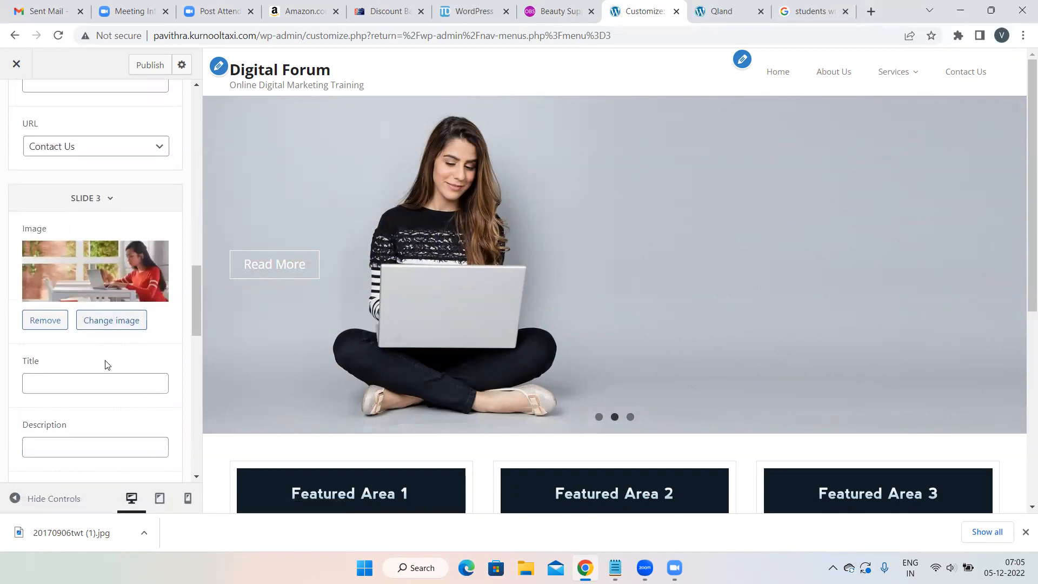
# Leave Slide 3 without a page link and step back through the slider preview
pyautogui.scroll(-3, 102, 382)
pyautogui.click(145, 332)
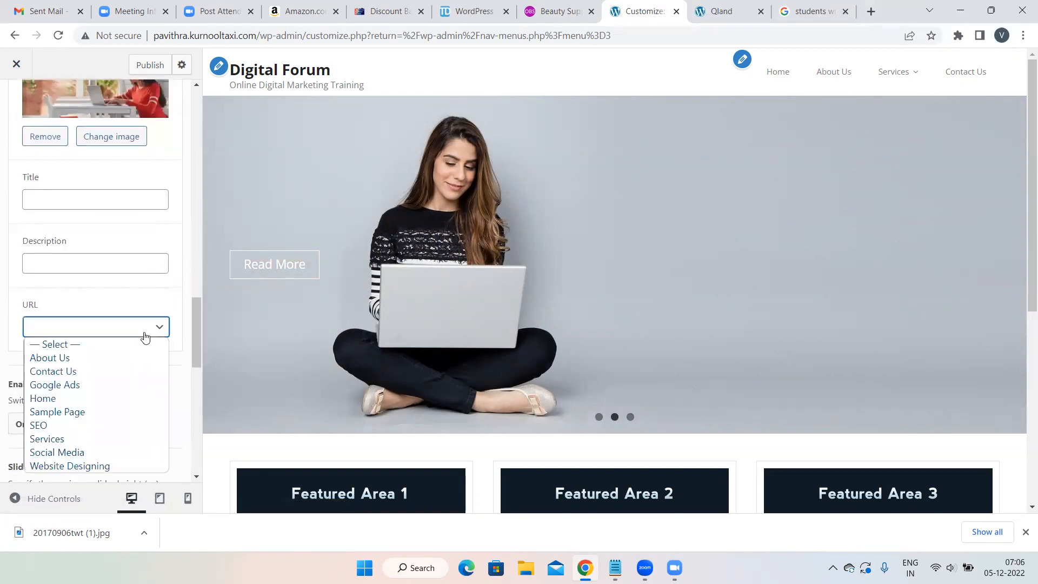
pyautogui.click(156, 298)
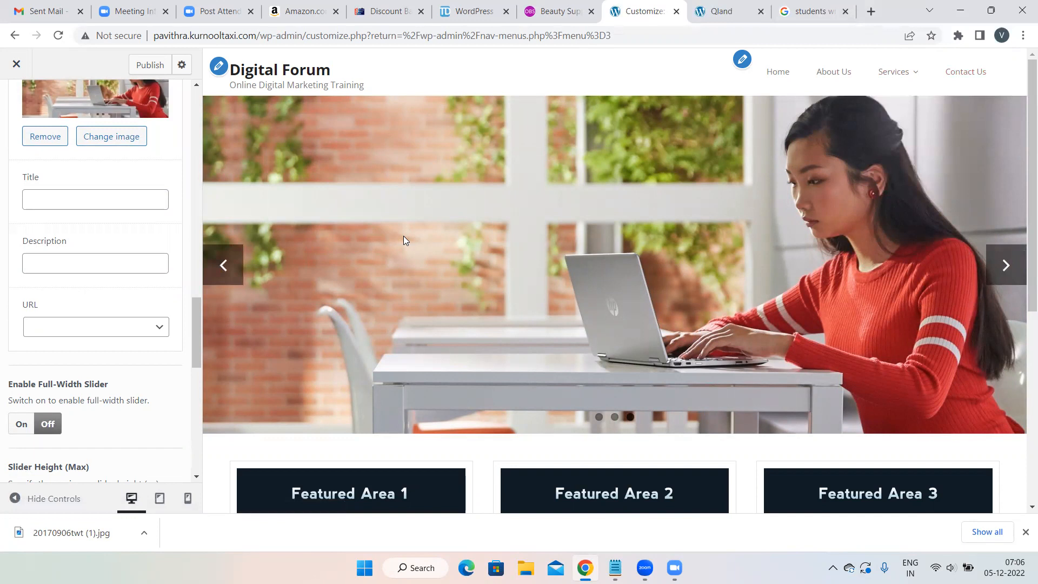
pyautogui.click(224, 267)
pyautogui.click(224, 267)
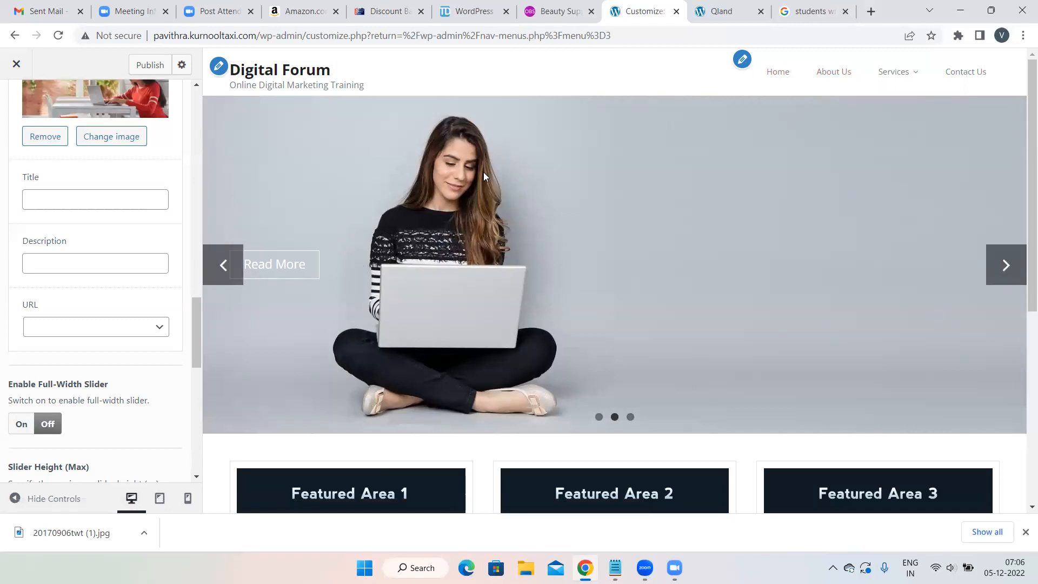
pyautogui.scroll(1, 128, 186)
pyautogui.scroll(-6, 128, 187)
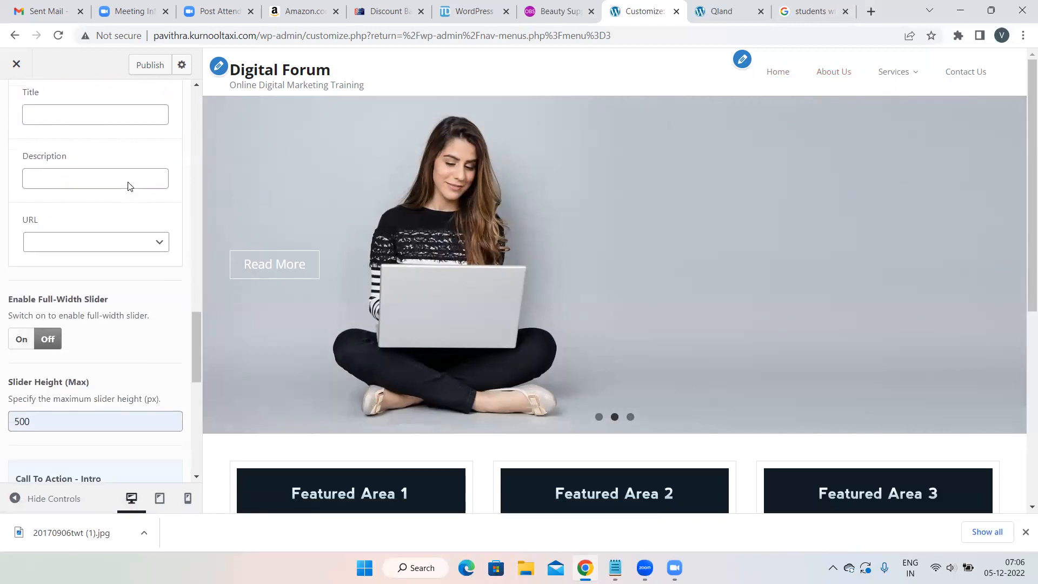
pyautogui.scroll(12, 128, 187)
pyautogui.scroll(-1, 129, 185)
pyautogui.scroll(2, 130, 185)
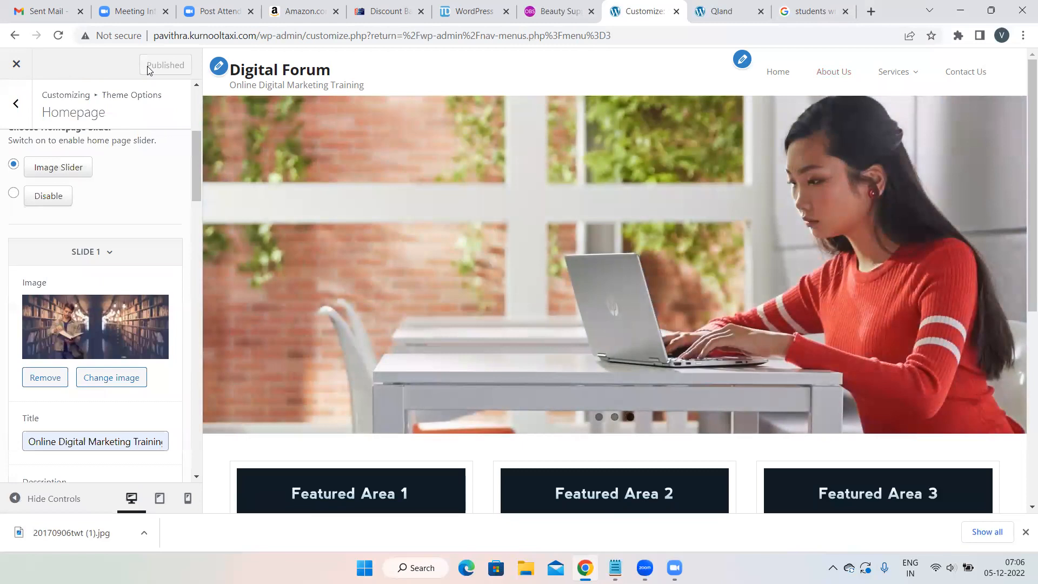
# Check Featured Areas 1–3 in the preview and go back to the Theme Options list
pyautogui.scroll(-6, 455, 240)
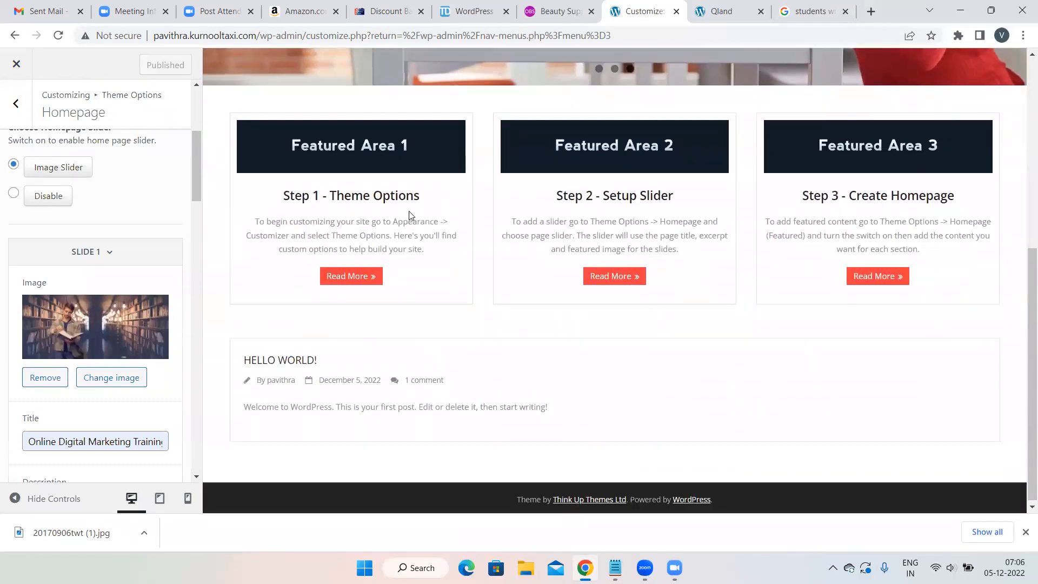
pyautogui.scroll(6, 408, 215)
pyautogui.scroll(-2, 409, 215)
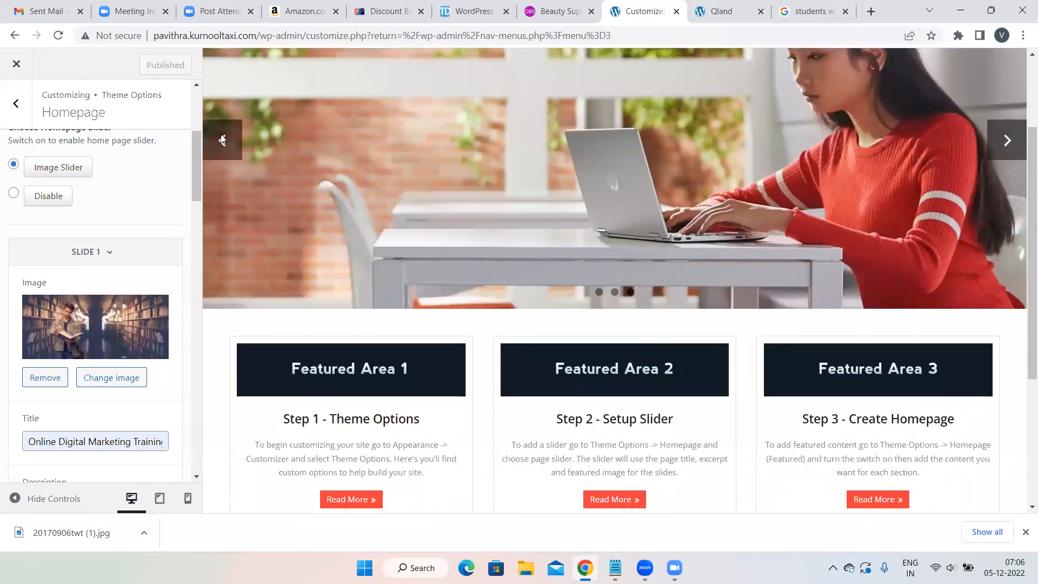
pyautogui.click(16, 103)
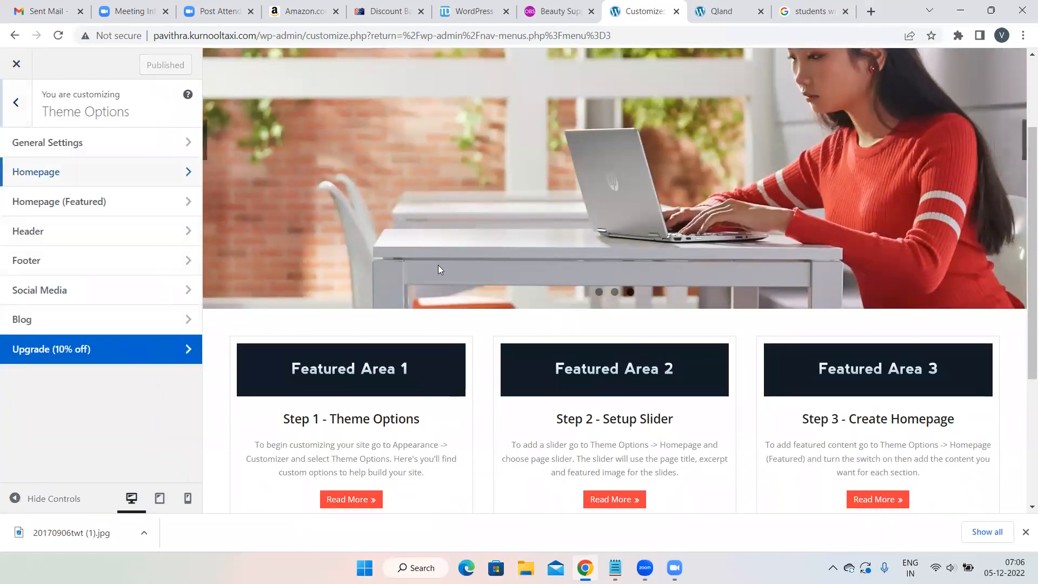
pyautogui.scroll(-3, 438, 269)
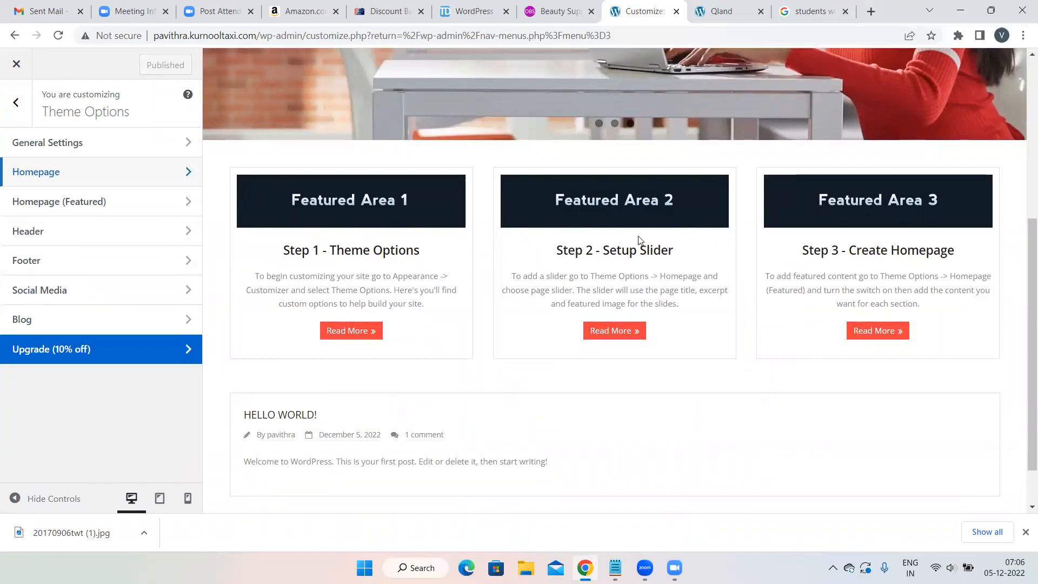
pyautogui.scroll(2, 638, 238)
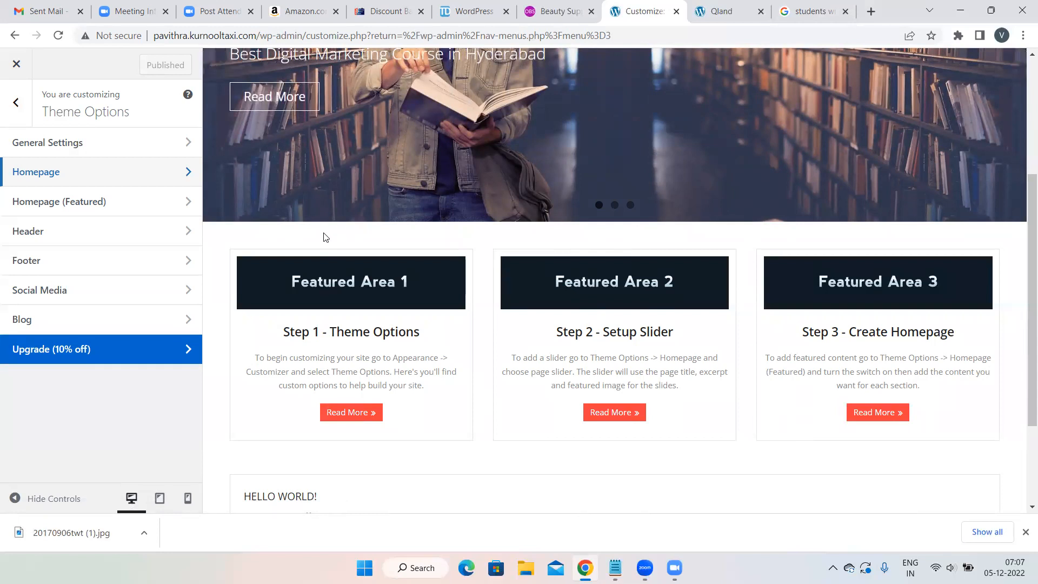
pyautogui.click(87, 203)
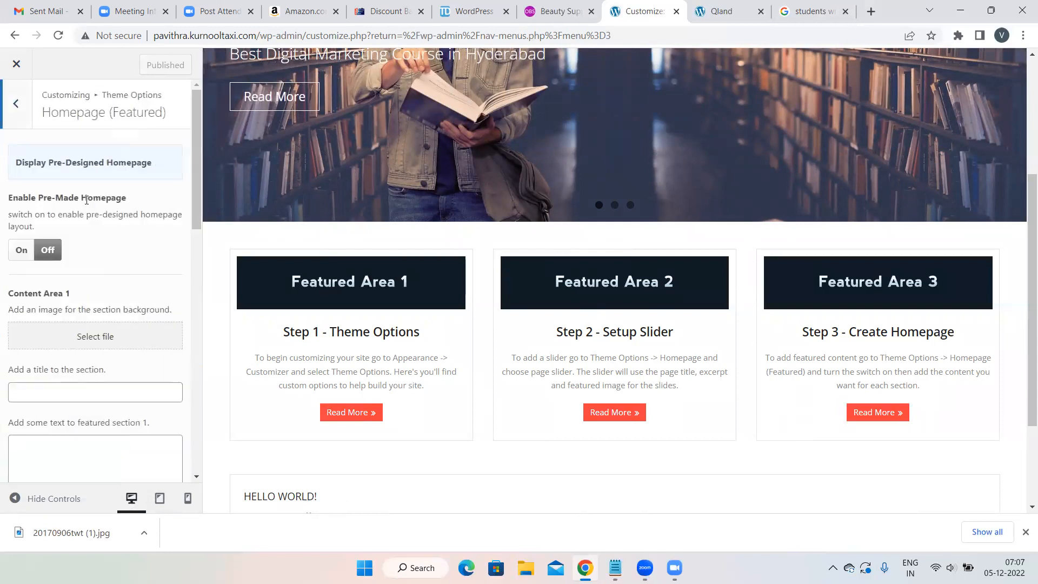
pyautogui.click(24, 112)
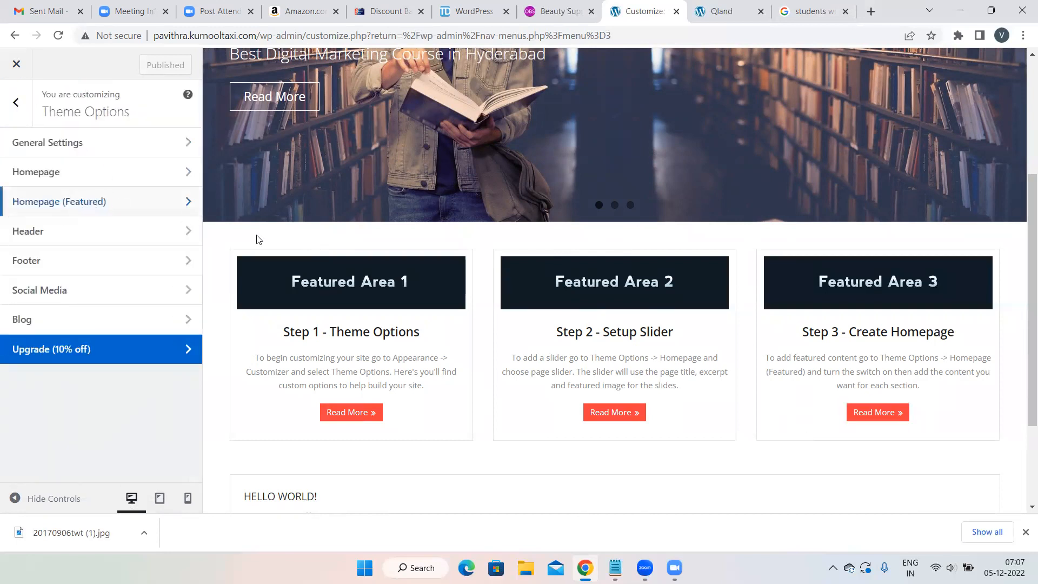
pyautogui.click(99, 206)
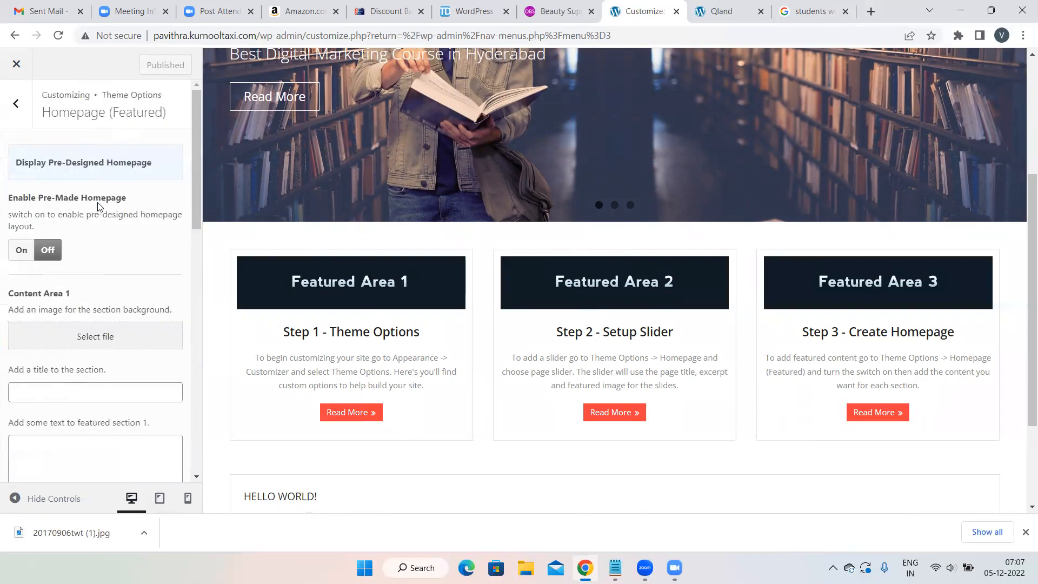
pyautogui.scroll(-2, 120, 324)
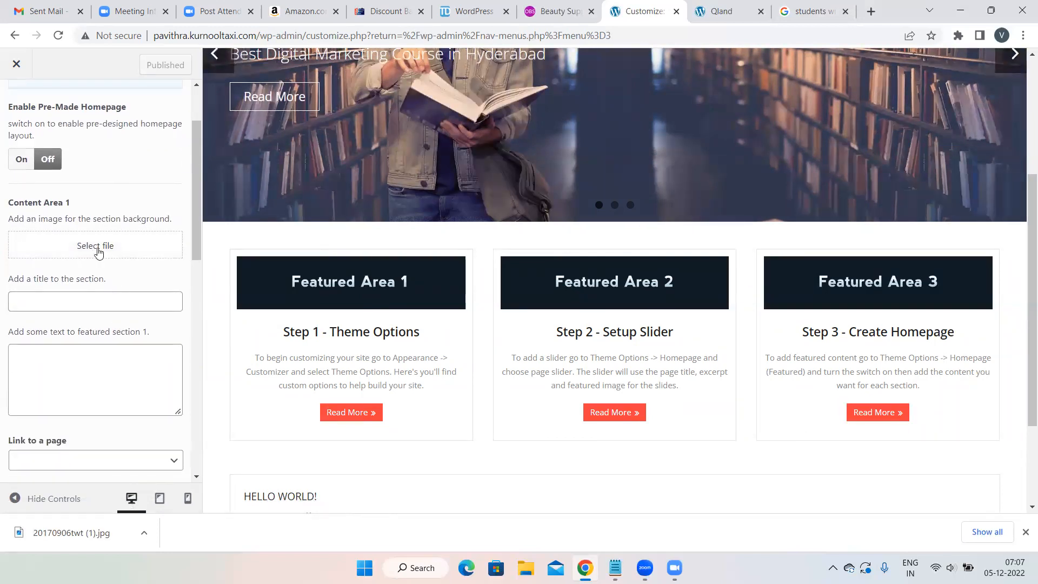
pyautogui.scroll(-10, 84, 340)
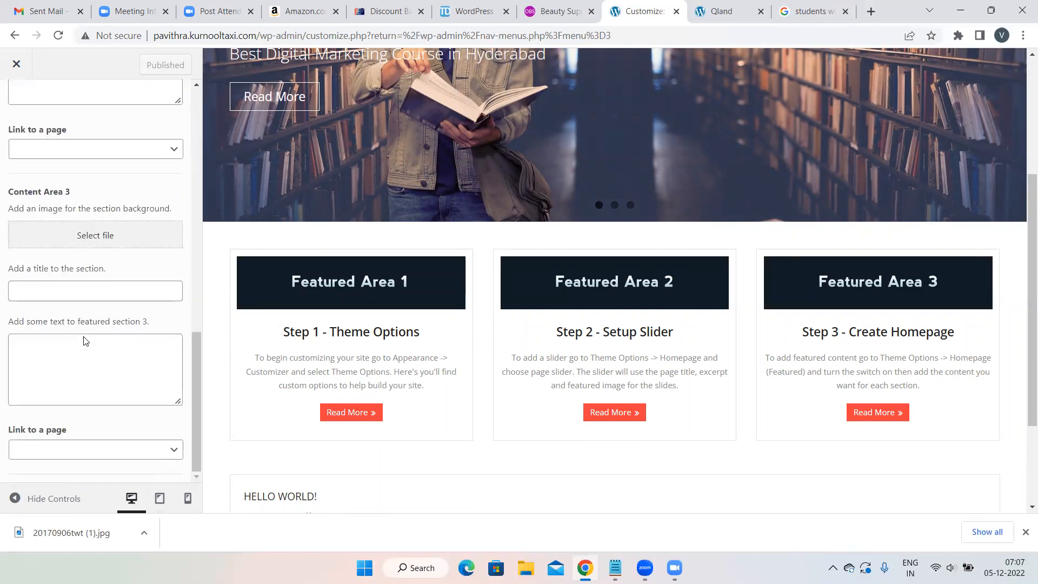
pyautogui.scroll(12, 87, 335)
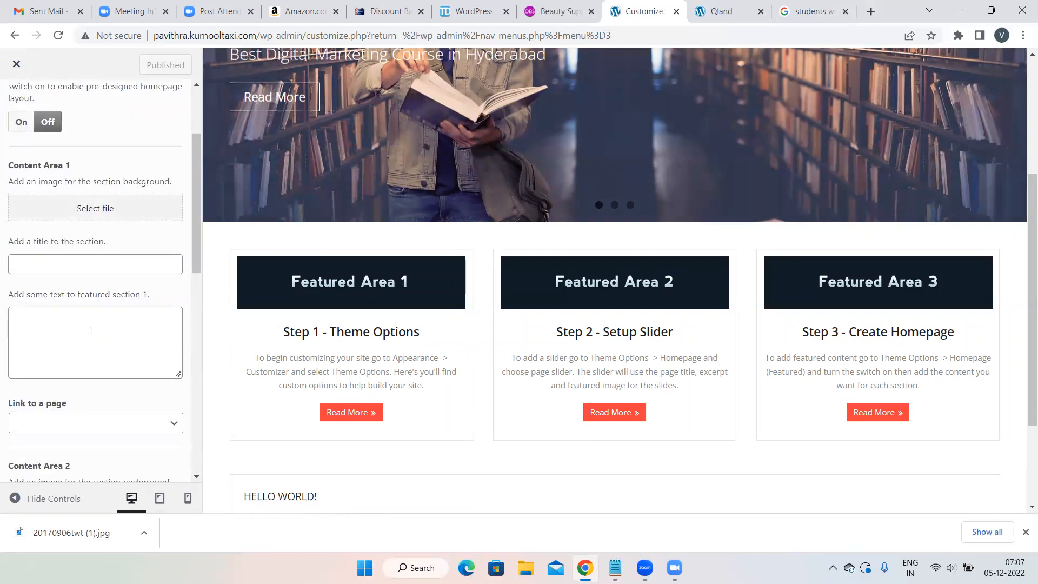
# Upload SEO-Pillar-Post-Art from Downloads and set it as Content Area 1's background image
pyautogui.click(63, 208)
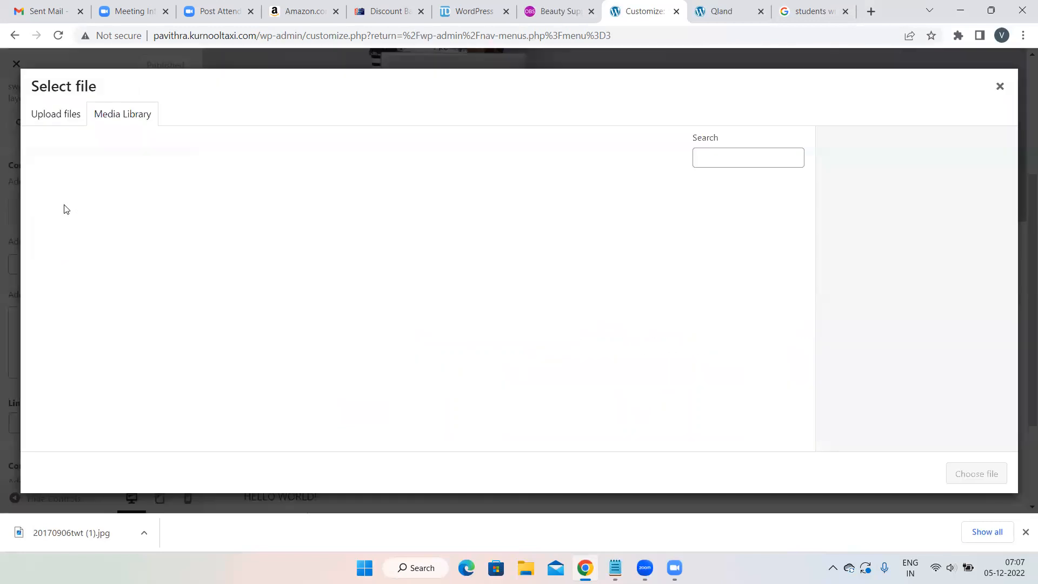
pyautogui.click(75, 111)
pyautogui.click(503, 294)
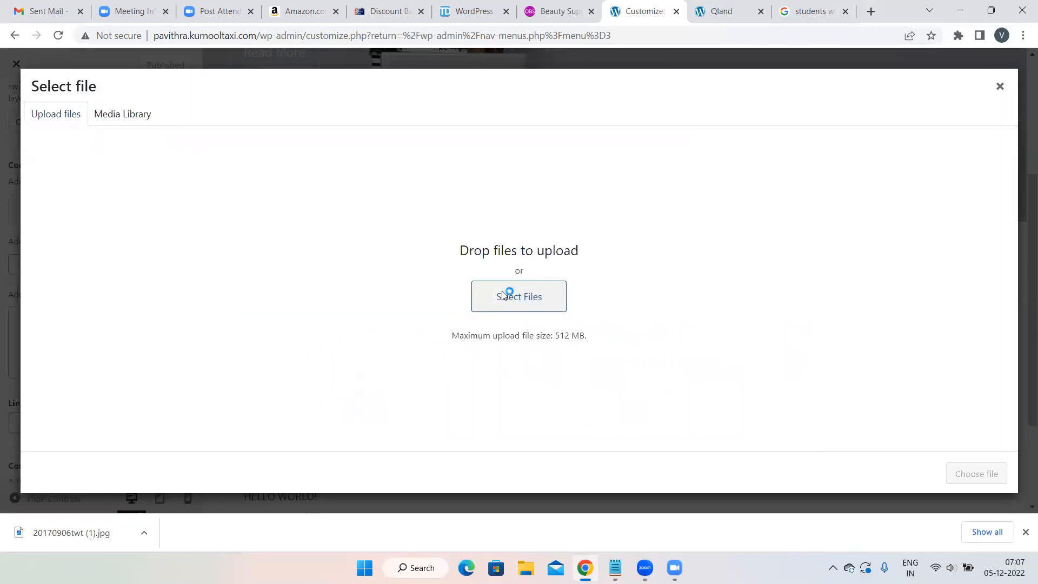
pyautogui.scroll(-15, 435, 204)
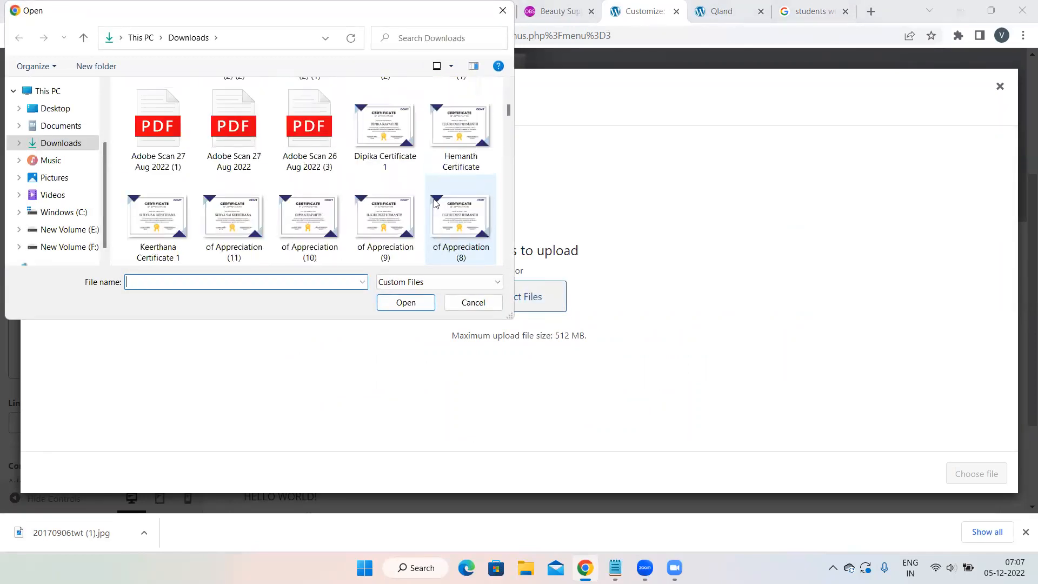
pyautogui.scroll(-10, 436, 203)
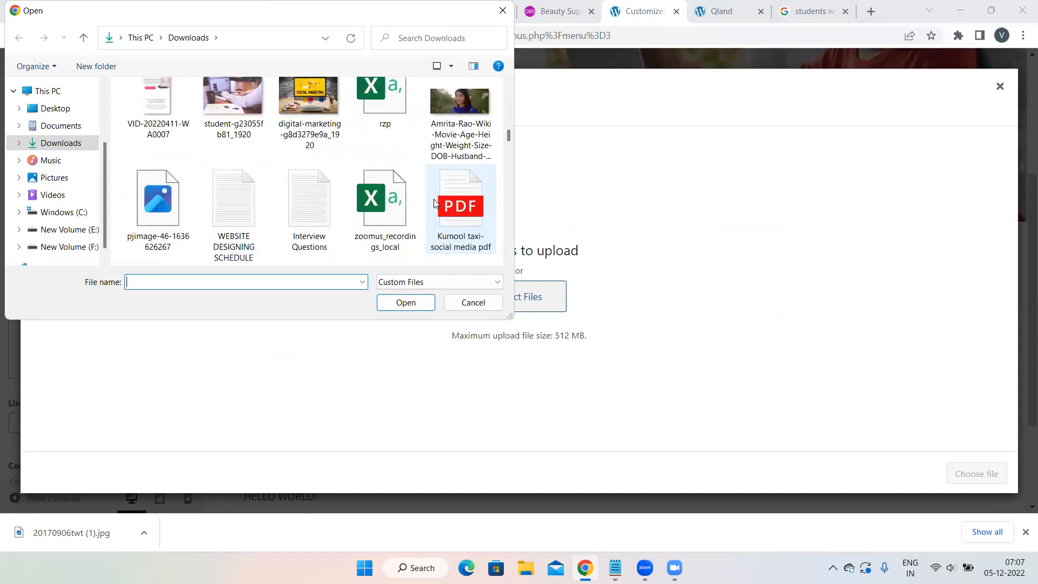
pyautogui.scroll(-6, 436, 204)
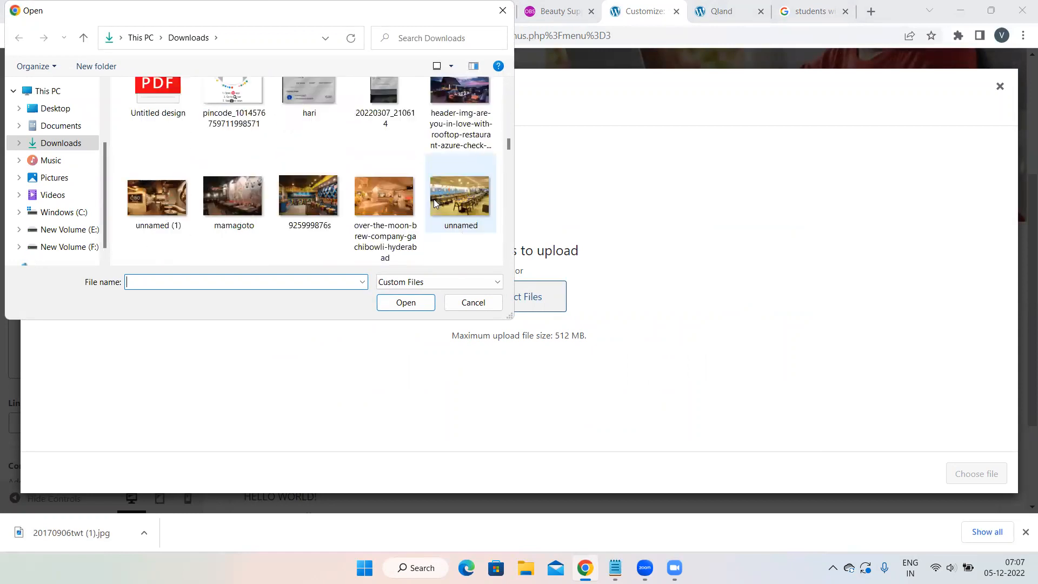
pyautogui.scroll(-15, 434, 203)
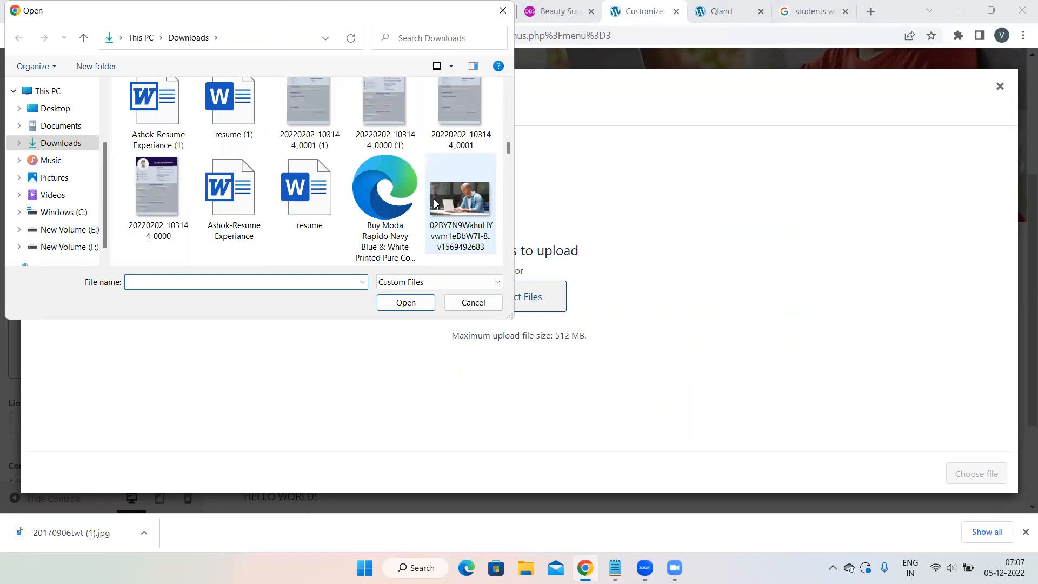
pyautogui.scroll(-15, 434, 202)
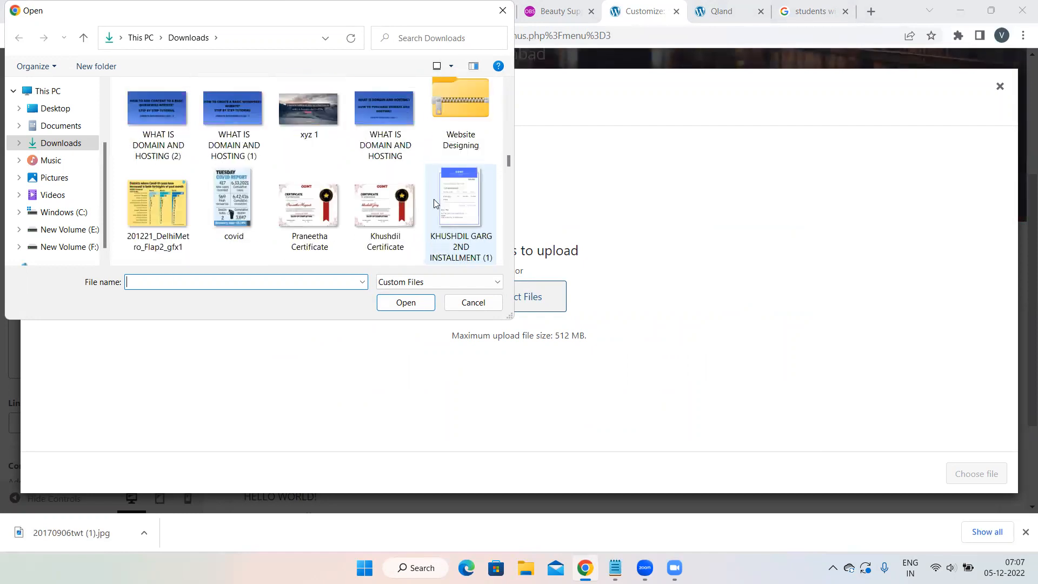
pyautogui.scroll(-10, 435, 203)
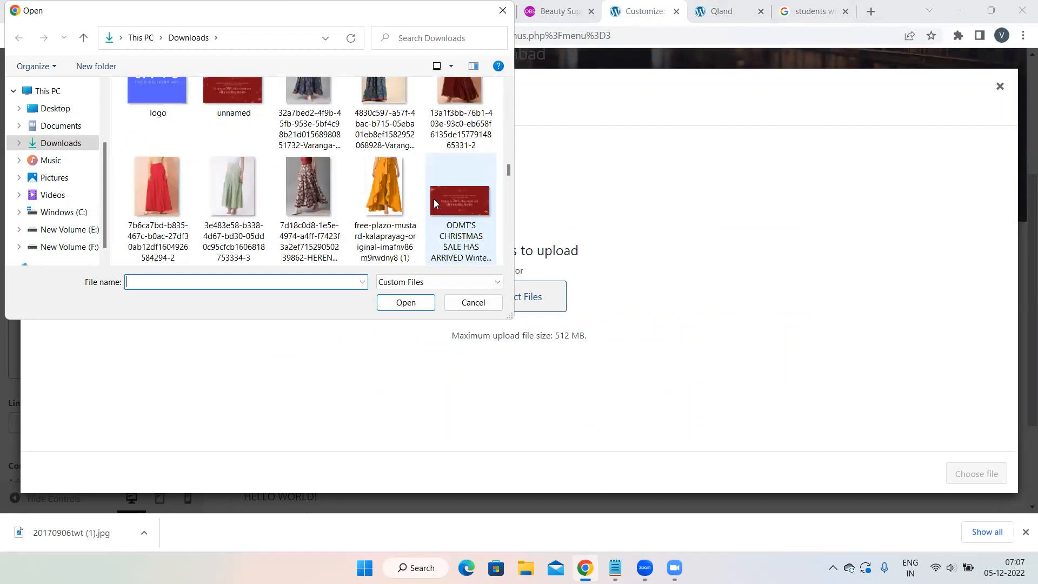
pyautogui.scroll(-5, 434, 203)
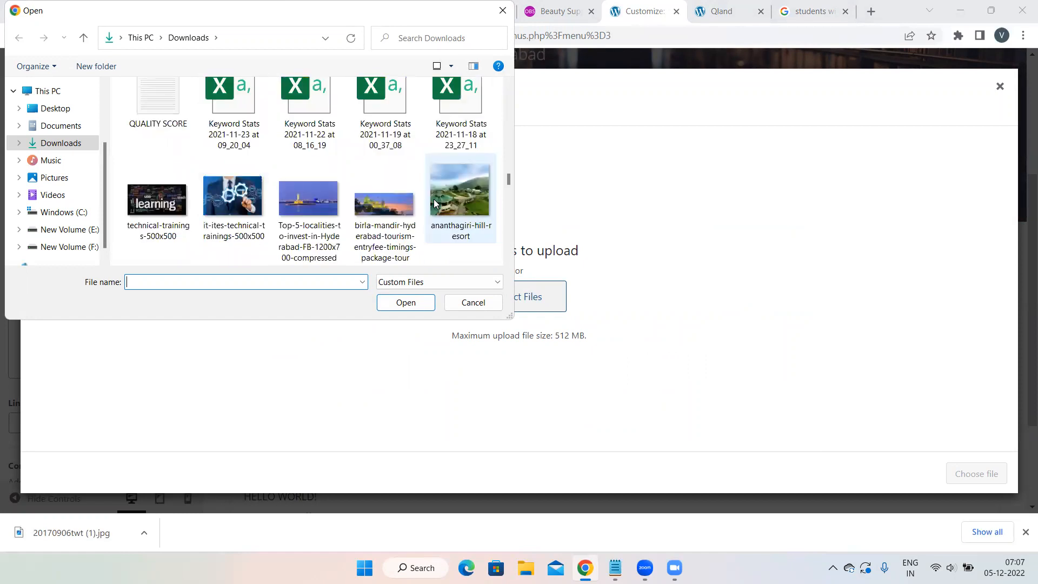
pyautogui.scroll(-8, 434, 202)
pyautogui.scroll(-6, 434, 203)
pyautogui.scroll(-8, 434, 203)
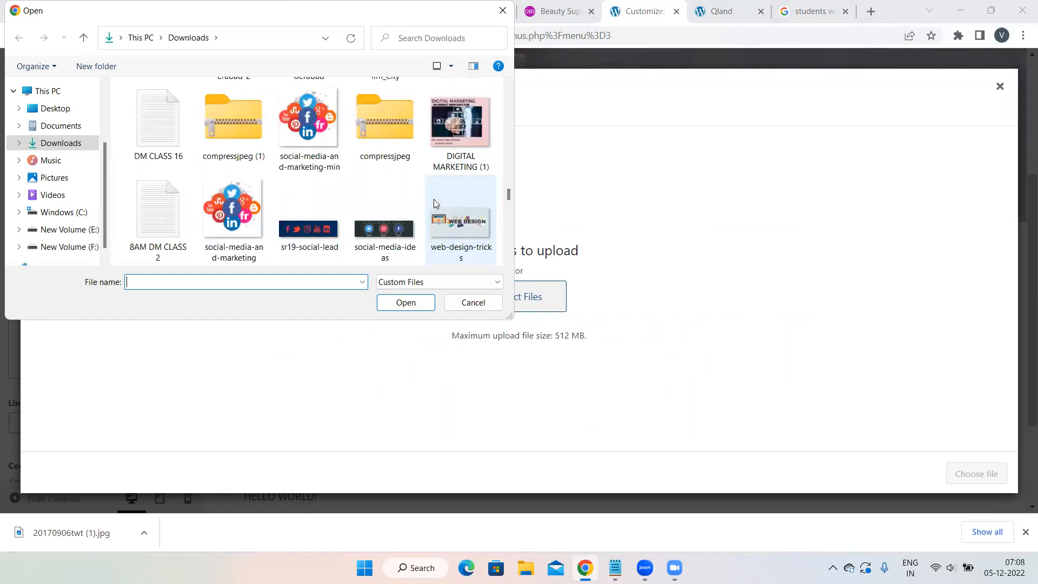
pyautogui.scroll(3, 435, 203)
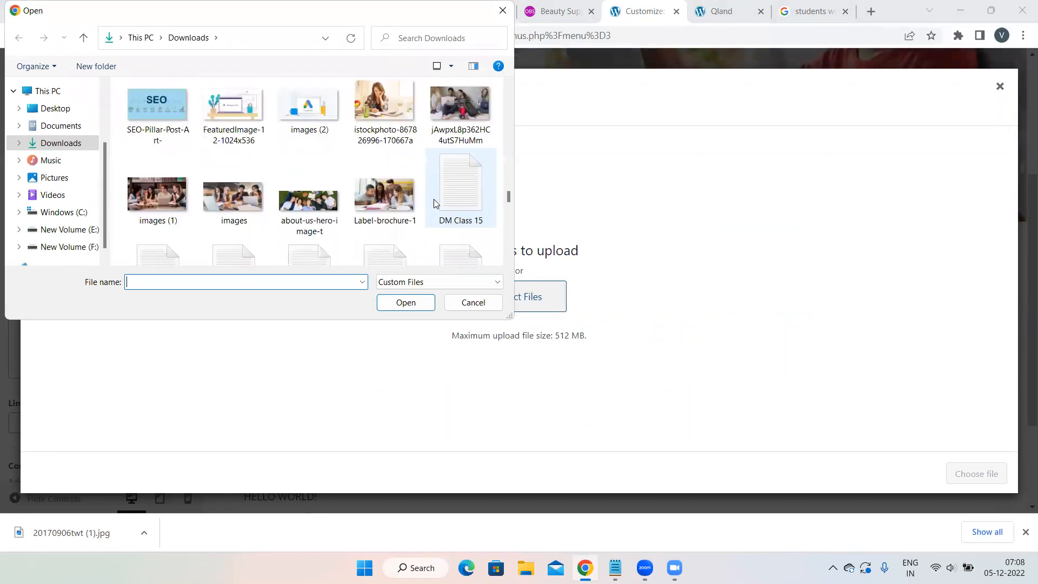
pyautogui.doubleClick(168, 115)
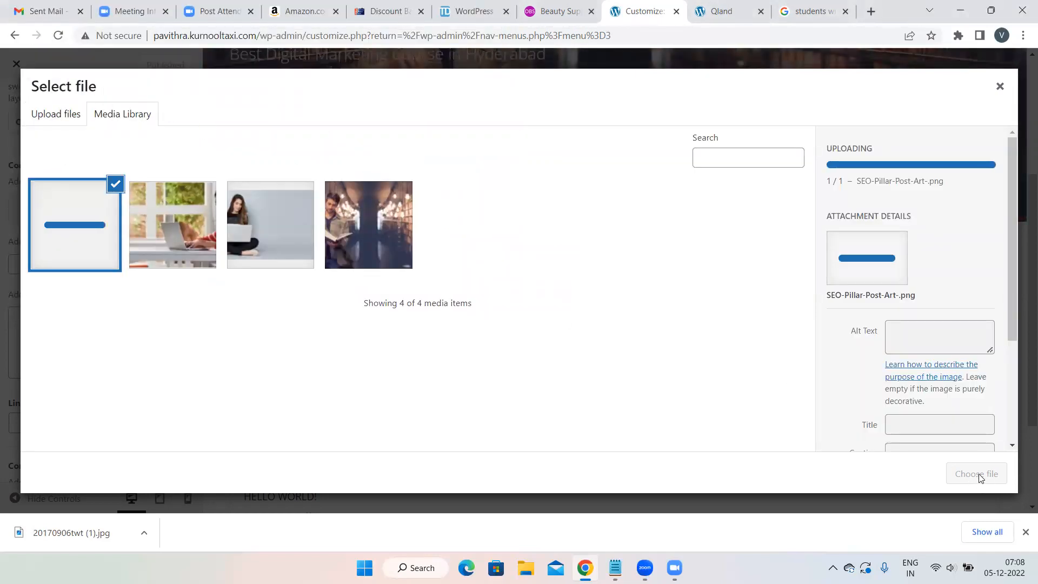
pyautogui.click(979, 474)
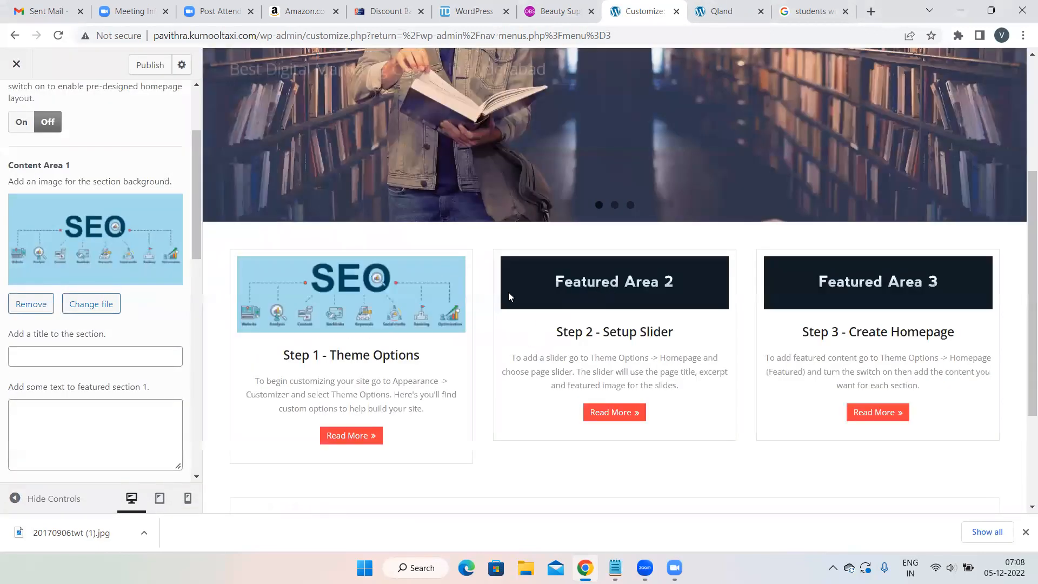
# Upload web-design-tricks.jpg from Downloads and set it as Content Area 2's background image
pyautogui.scroll(-3, 82, 399)
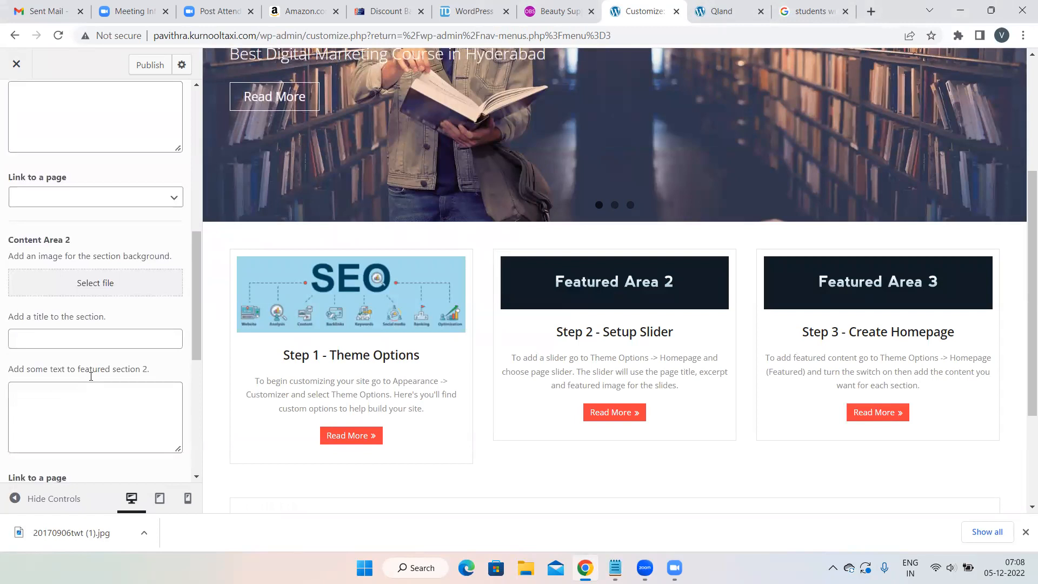
pyautogui.click(89, 282)
pyautogui.click(54, 124)
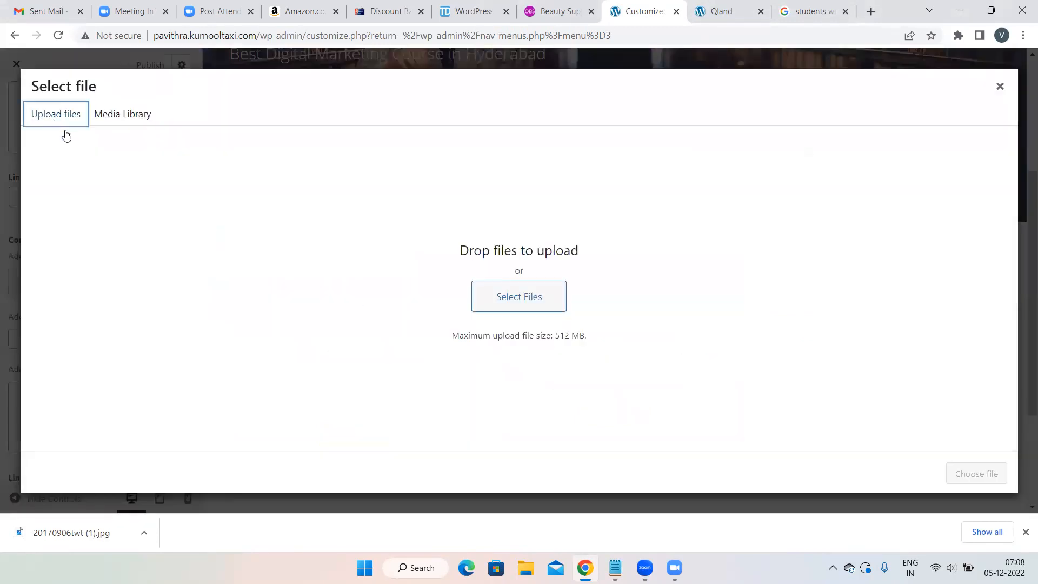
pyautogui.click(515, 298)
pyautogui.scroll(-10, 257, 186)
pyautogui.scroll(-15, 258, 185)
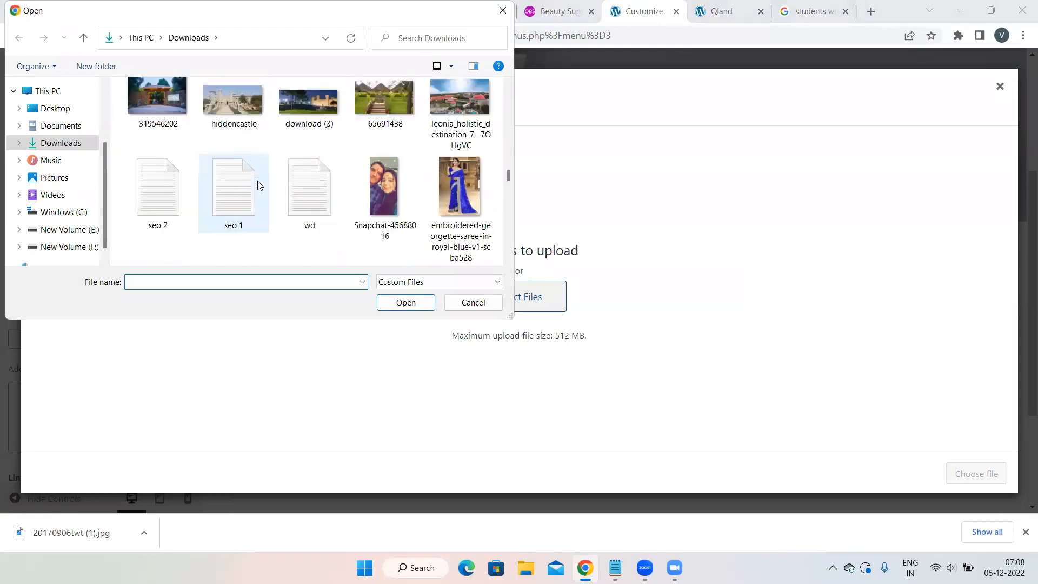
pyautogui.scroll(-10, 257, 186)
pyautogui.scroll(-10, 258, 185)
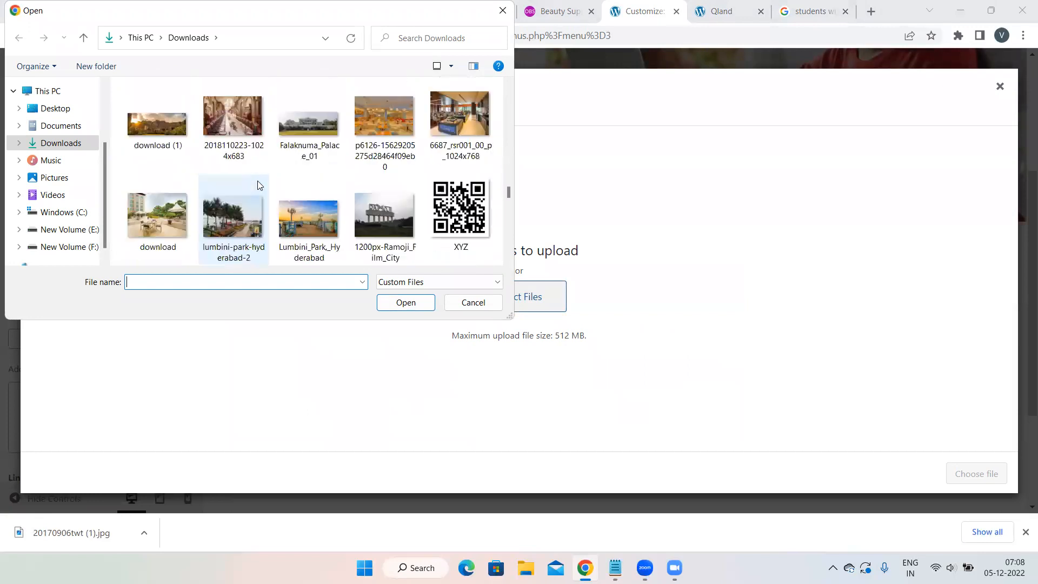
pyautogui.scroll(-5, 258, 185)
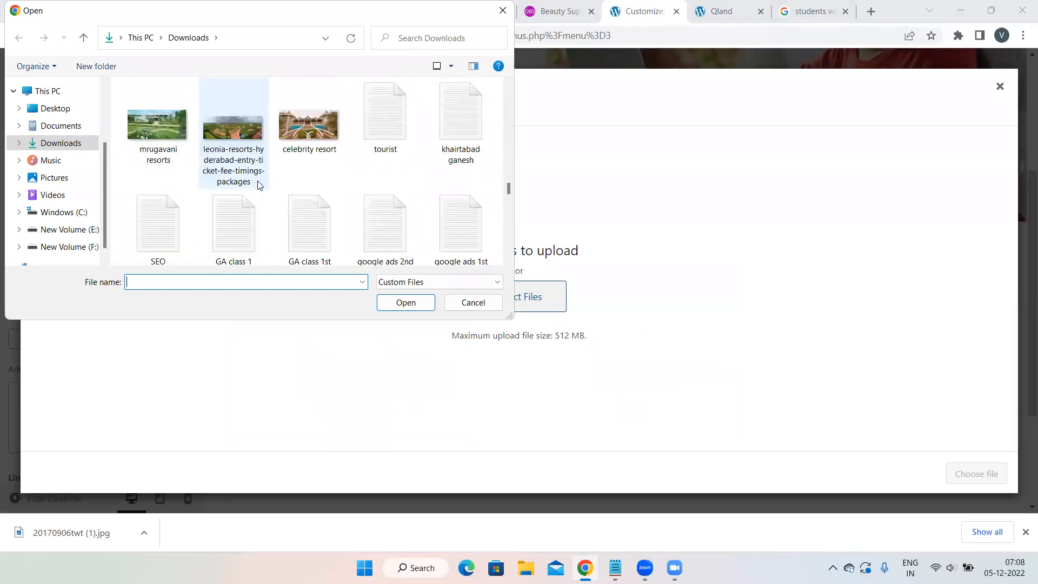
pyautogui.scroll(-6, 258, 185)
pyautogui.doubleClick(469, 217)
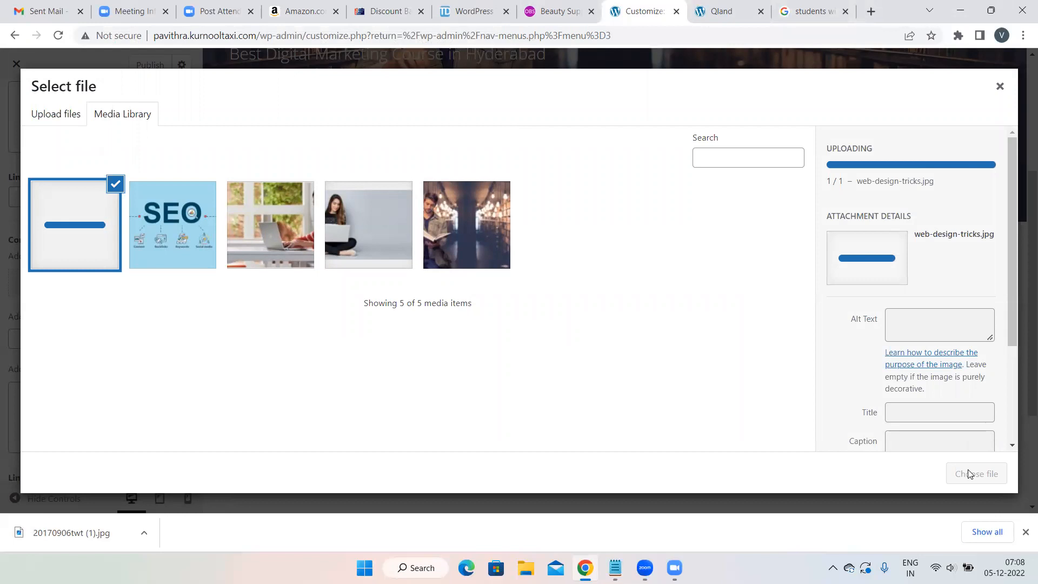
pyautogui.click(977, 476)
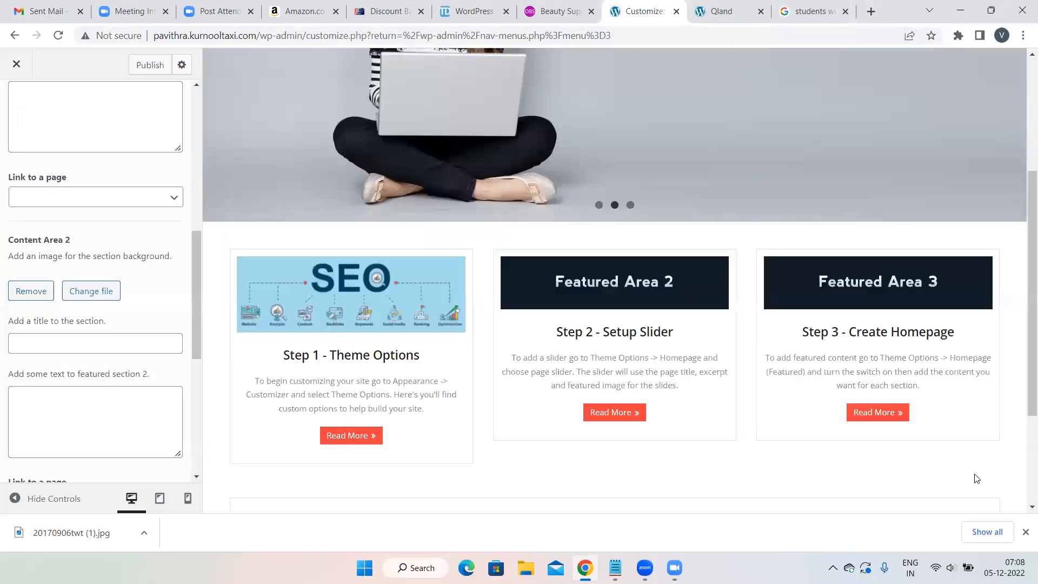
pyautogui.scroll(-4, 105, 371)
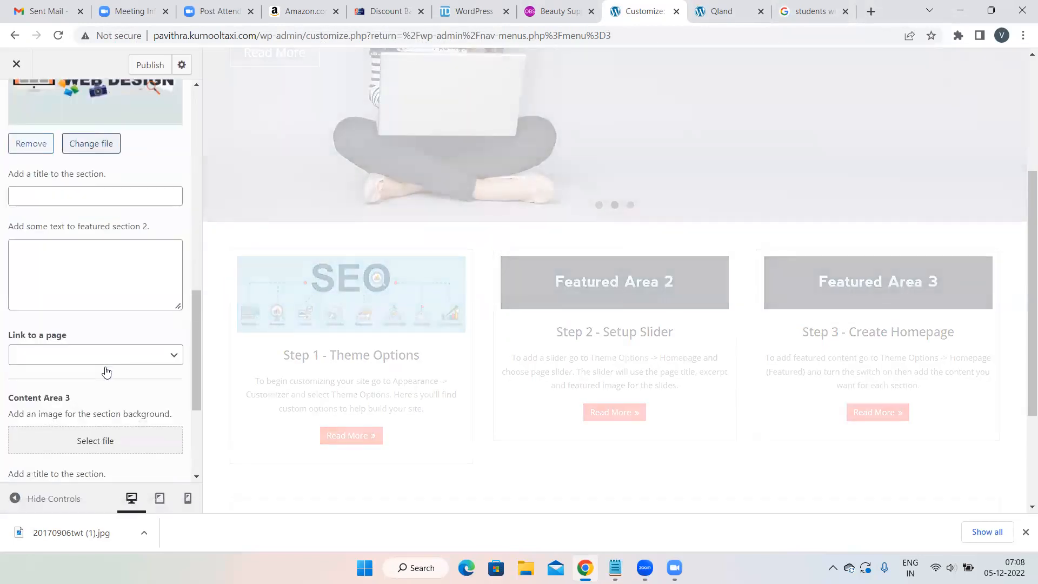
pyautogui.scroll(-3, 106, 372)
# Upload FeaturedImage-12 from Downloads and use it as Content Area 3's image
pyautogui.click(77, 292)
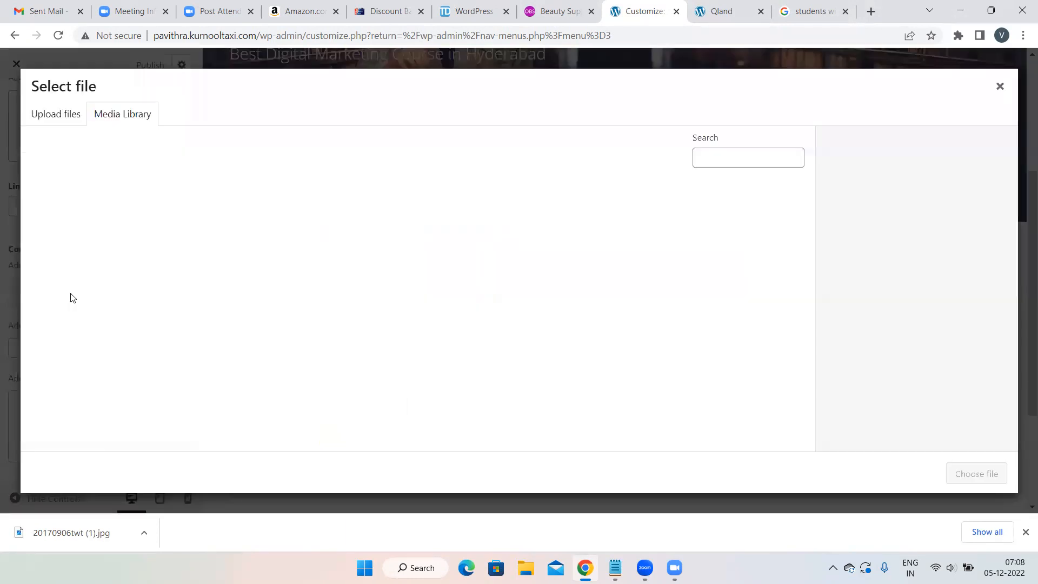
pyautogui.click(52, 112)
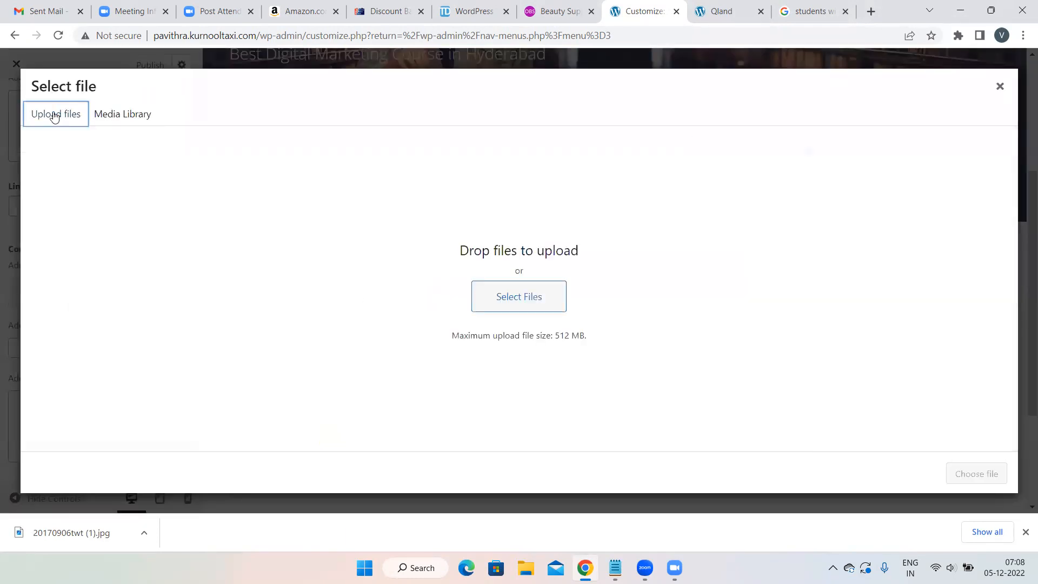
pyautogui.click(121, 115)
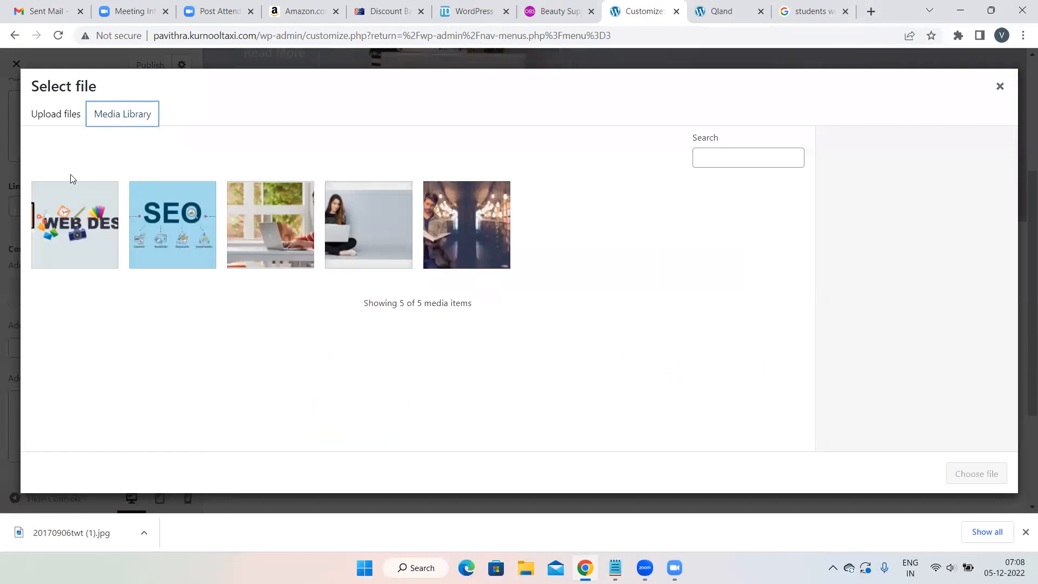
pyautogui.click(45, 111)
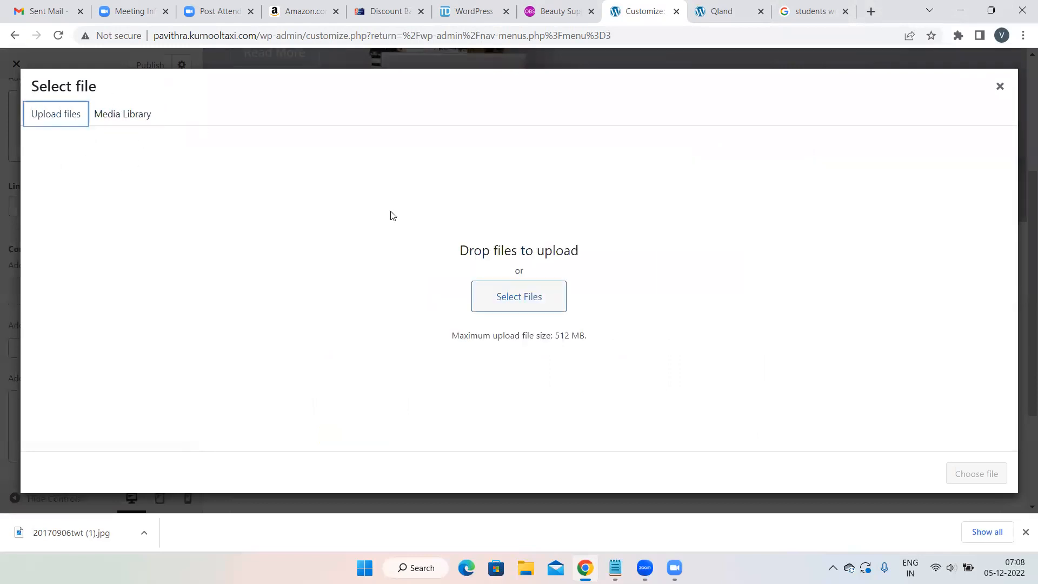
pyautogui.click(496, 295)
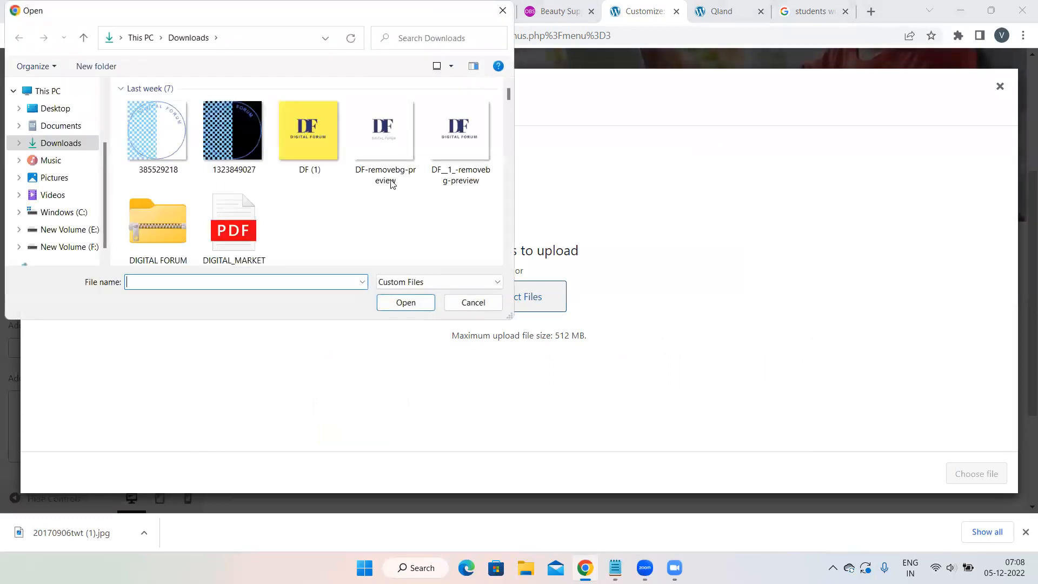
pyautogui.scroll(-5, 390, 177)
pyautogui.scroll(-10, 390, 177)
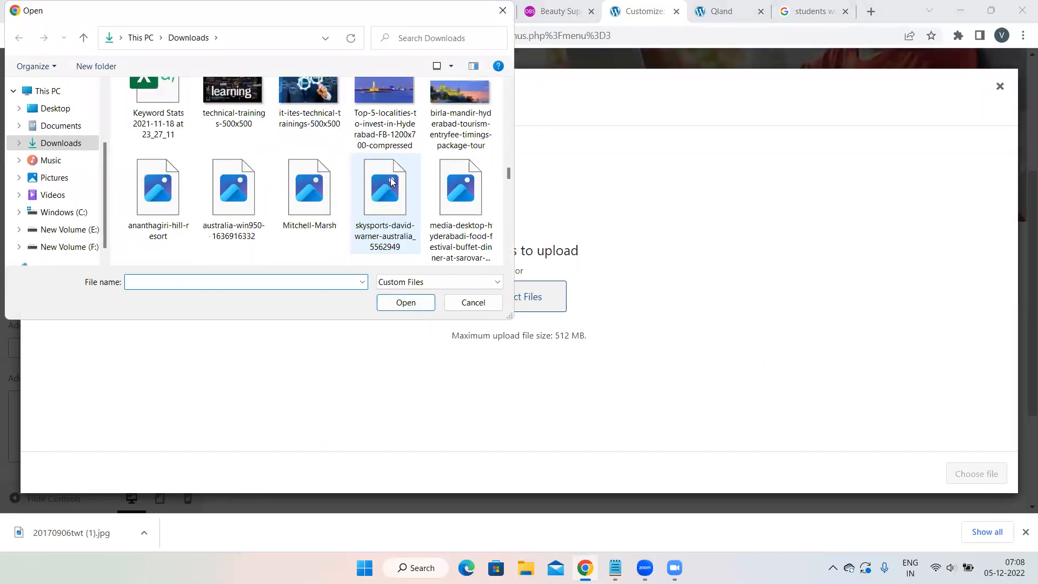
pyautogui.scroll(-10, 390, 178)
pyautogui.scroll(6, 390, 179)
pyautogui.scroll(-3, 392, 184)
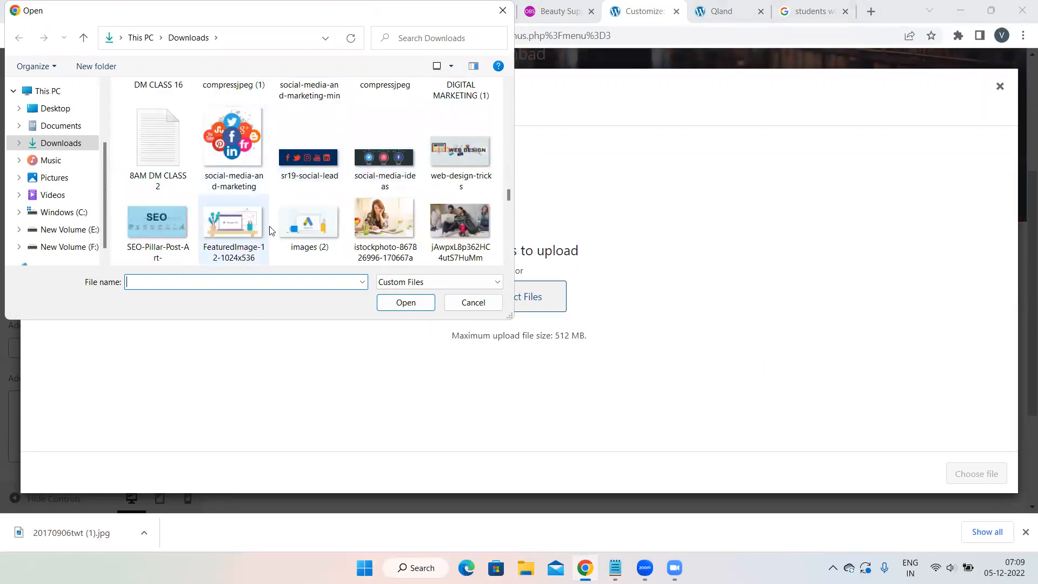
pyautogui.doubleClick(233, 227)
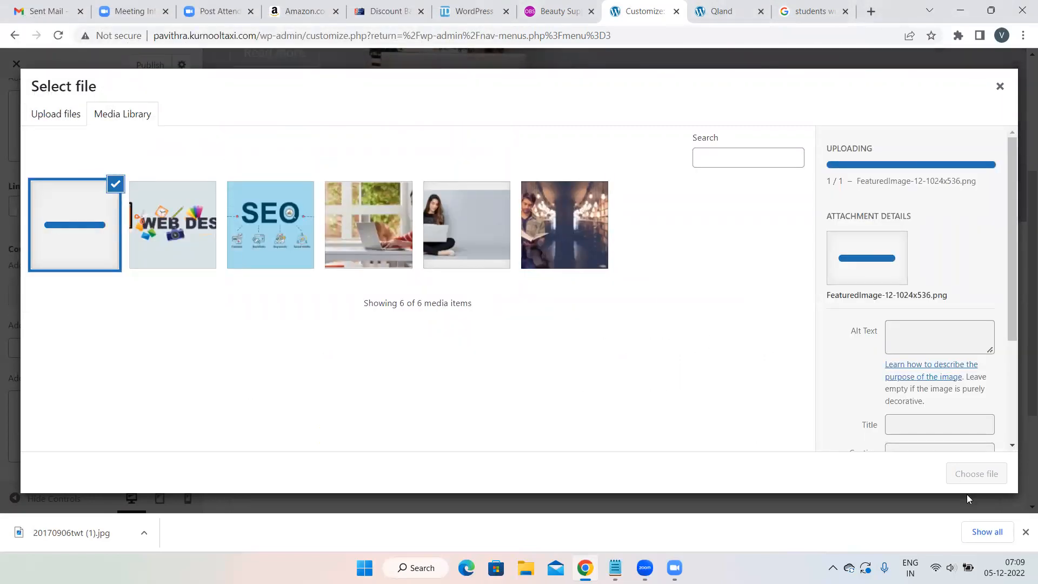
pyautogui.click(976, 473)
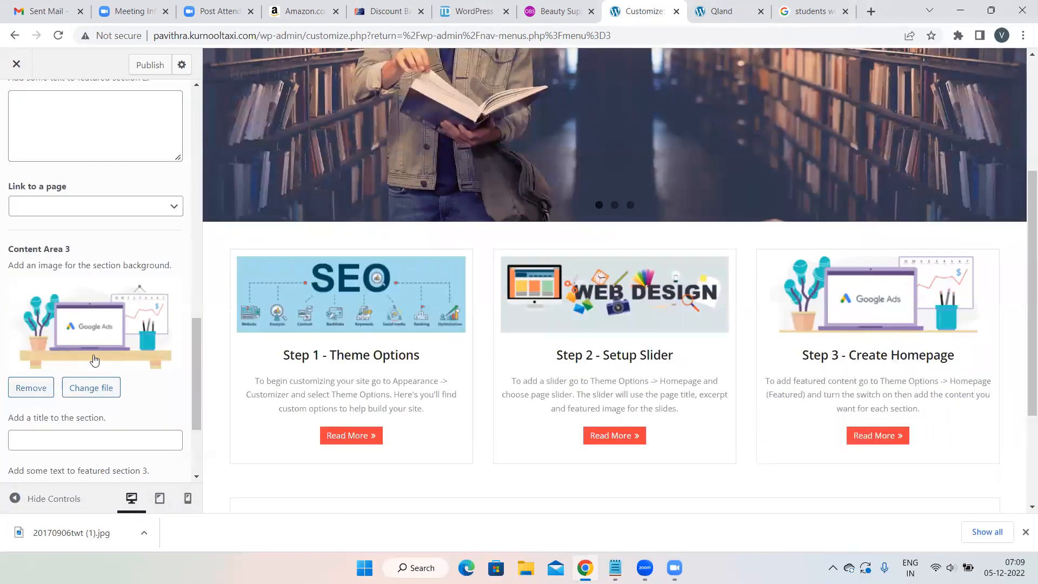
# Enter the Content Area 1–3 titles SEO, Website Designing and Google Ads from autofill suggestions
pyautogui.scroll(6, 94, 360)
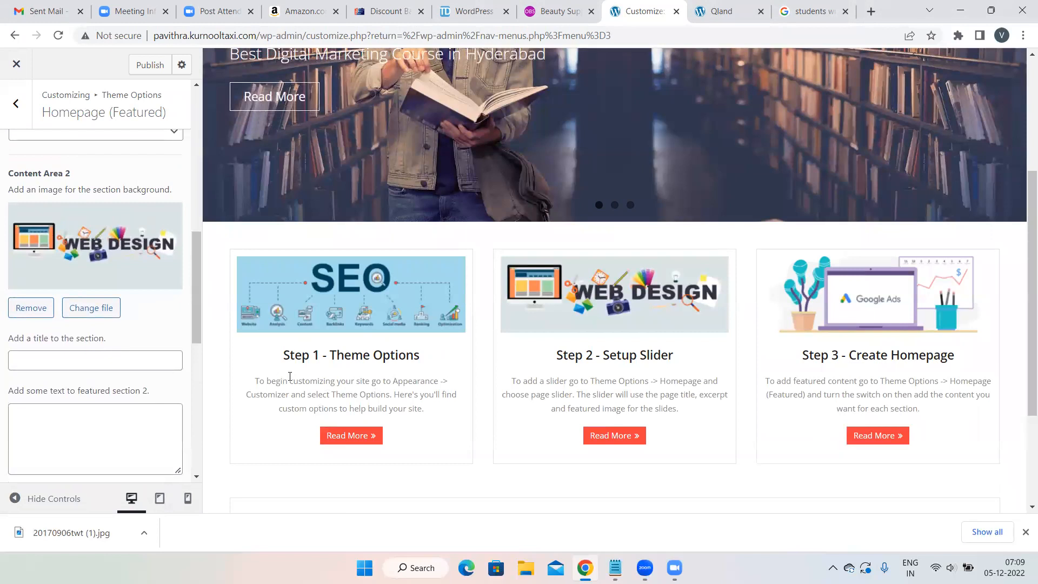
pyautogui.scroll(5, 74, 349)
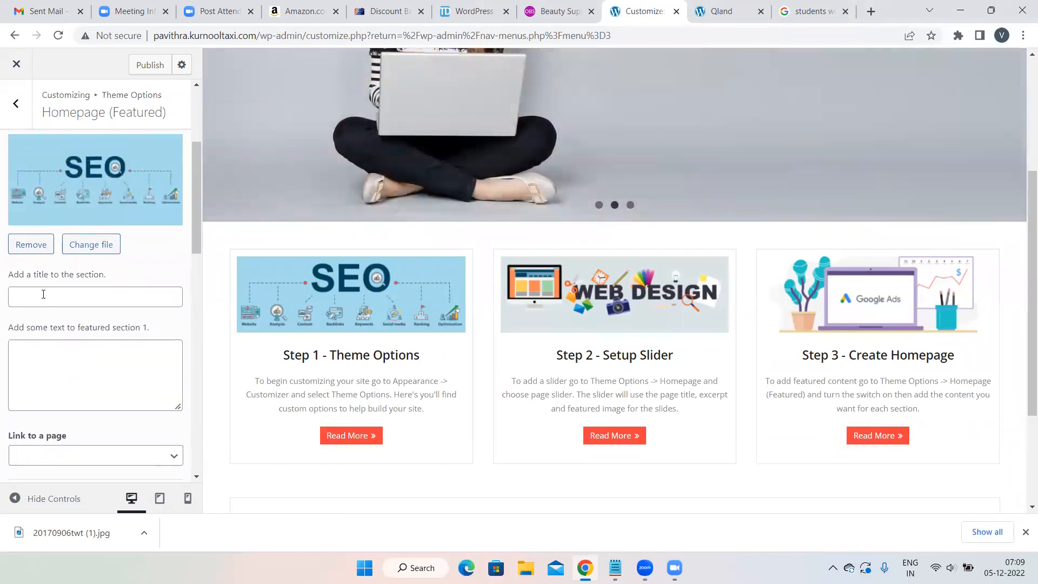
pyautogui.click(43, 294)
pyautogui.click(108, 331)
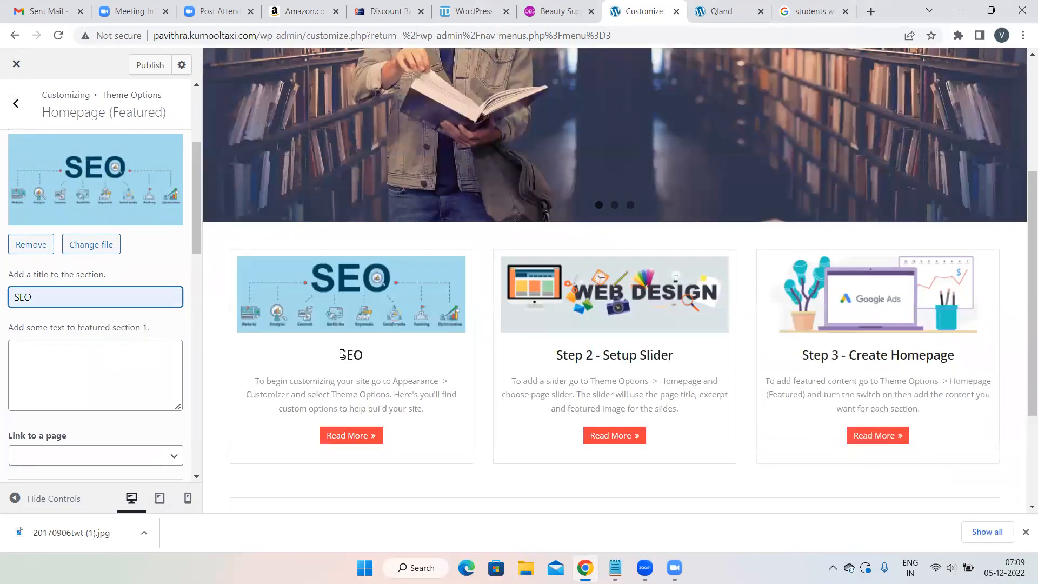
pyautogui.scroll(-7, 153, 365)
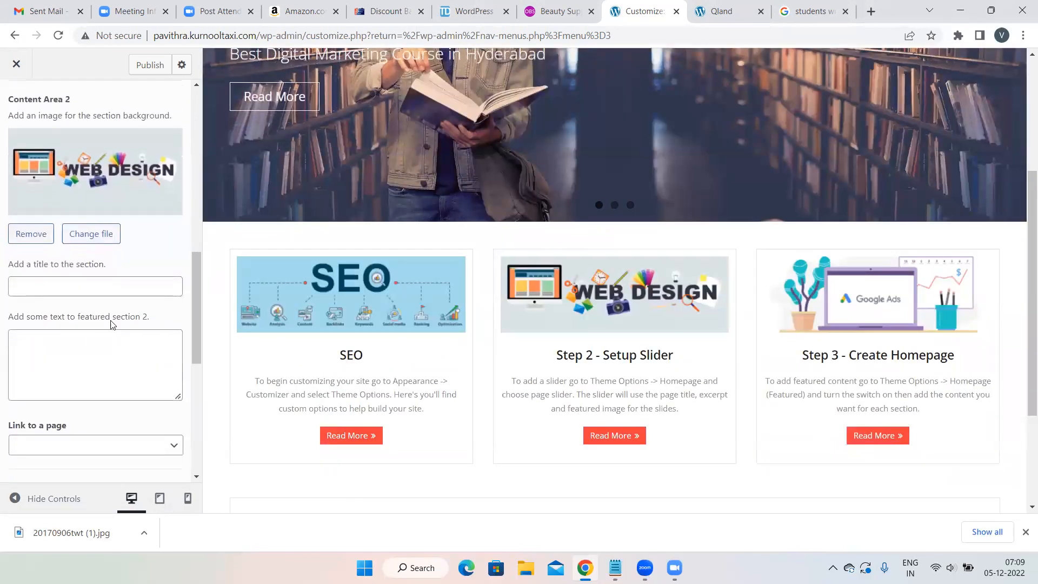
pyautogui.click(80, 294)
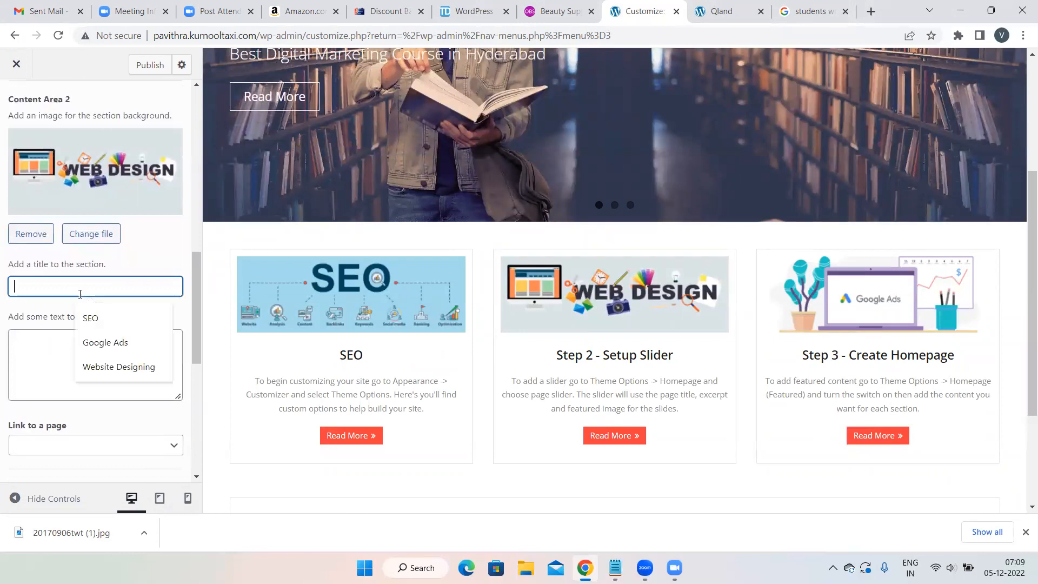
pyautogui.click(125, 367)
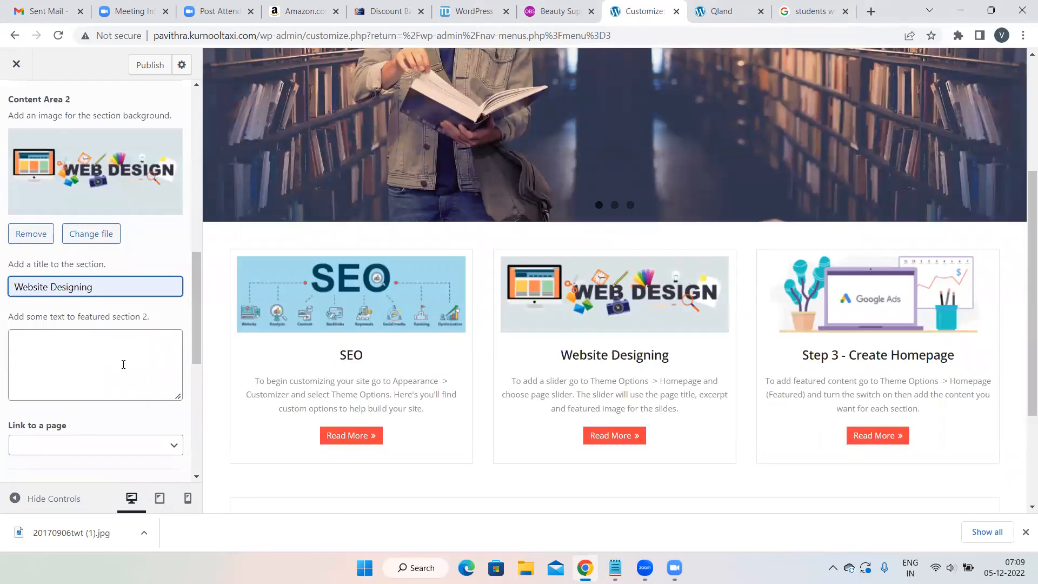
pyautogui.scroll(-7, 92, 286)
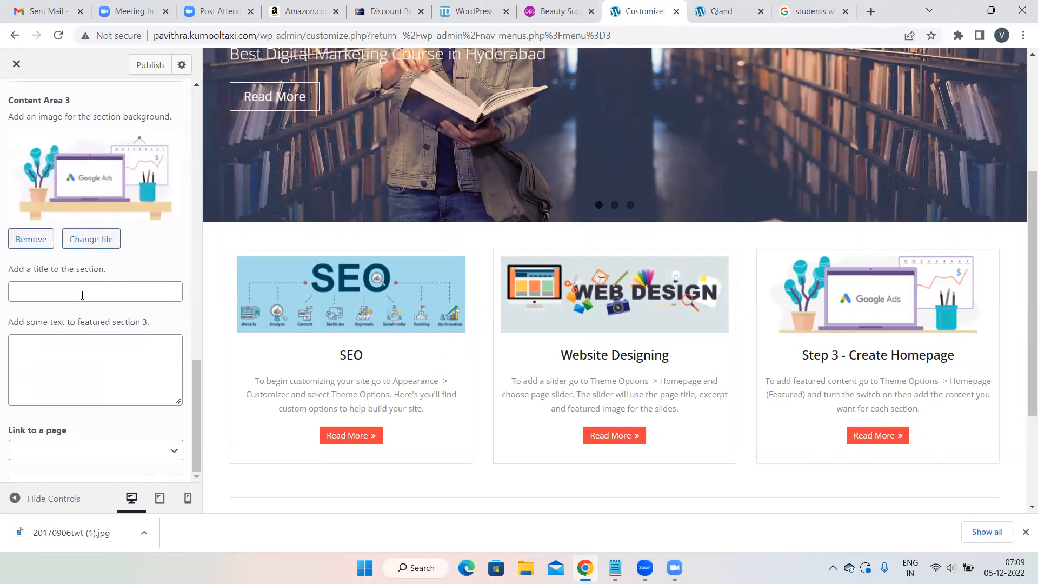
pyautogui.click(89, 291)
pyautogui.click(105, 319)
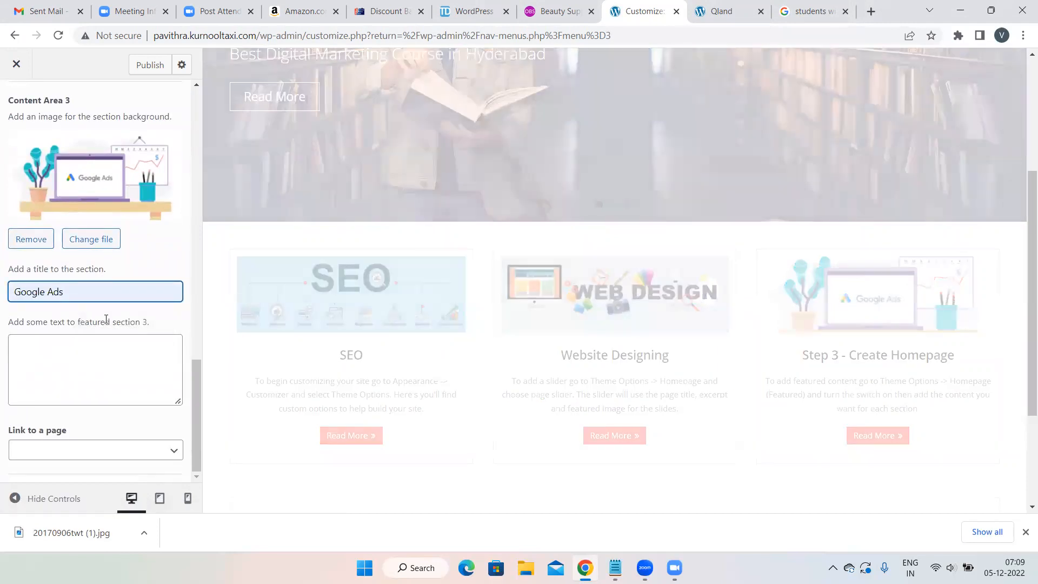
pyautogui.scroll(6, 106, 319)
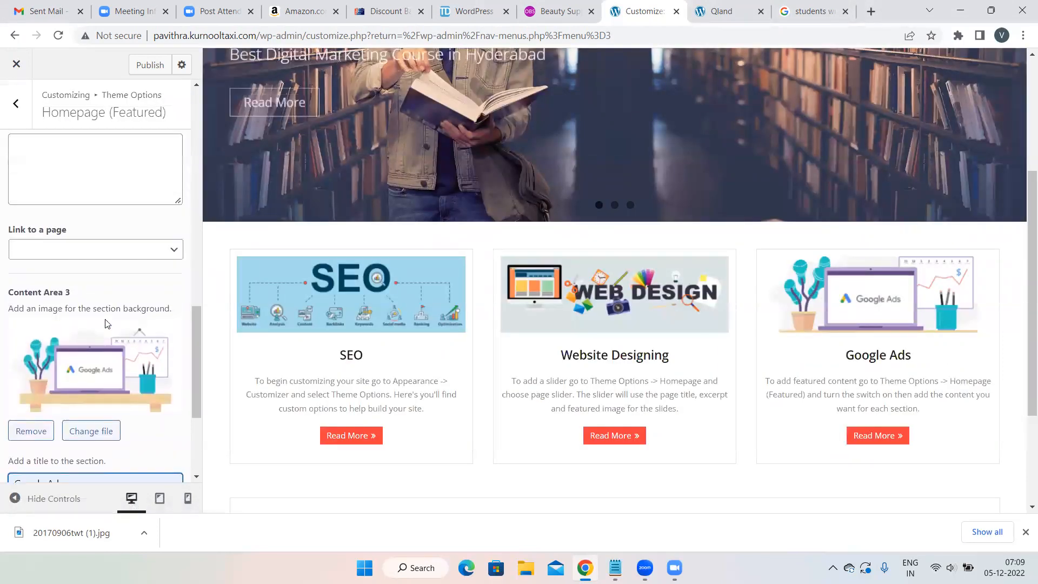
pyautogui.scroll(7, 54, 348)
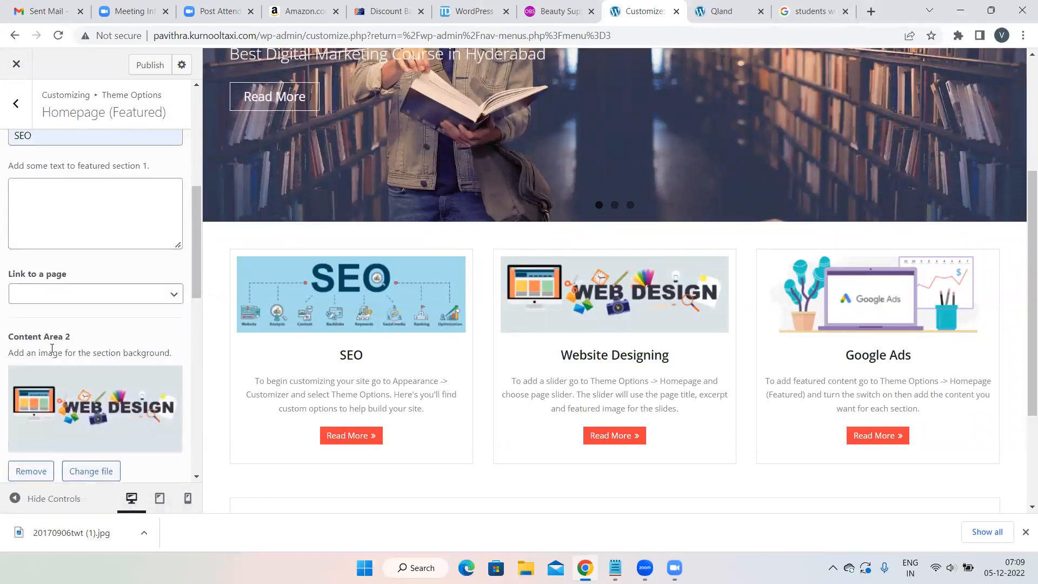
# Type placeholder text 'bjhcjsdvjsvbgjsdh' as Content Area 1's description and review the preview
pyautogui.click(29, 339)
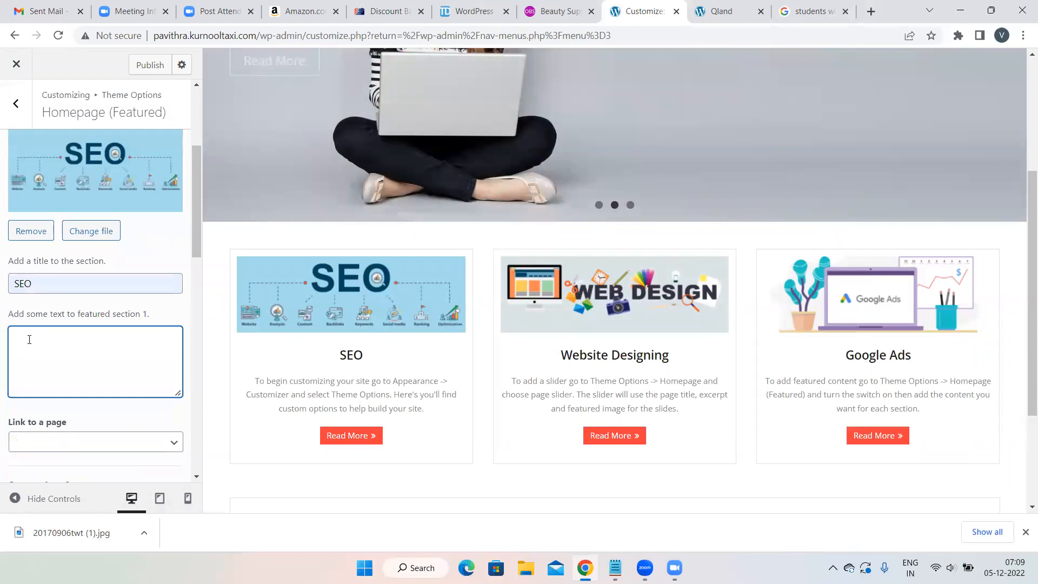
pyautogui.write('bjhcjsdvjsvbgjsdh')
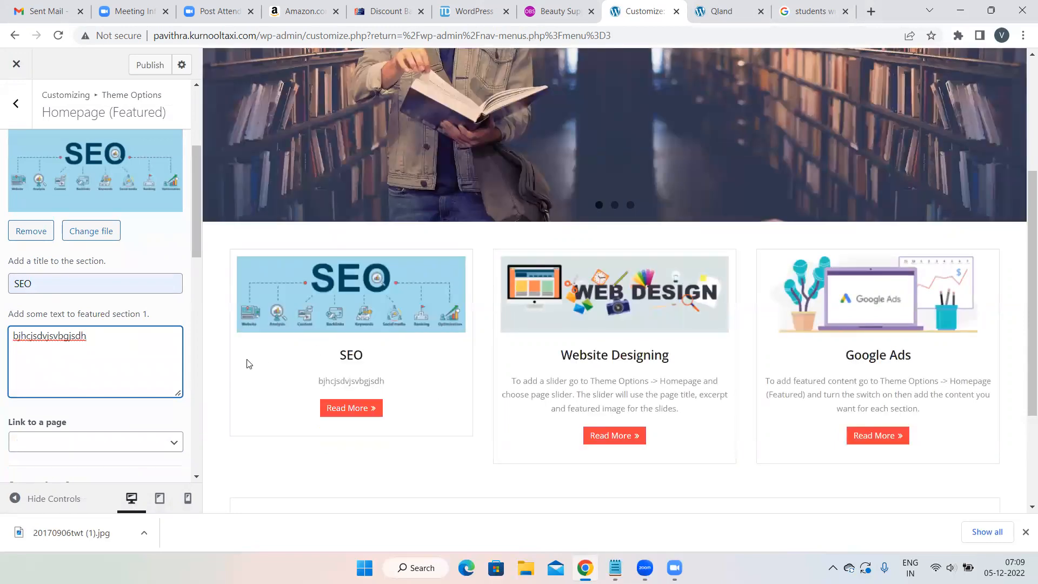
pyautogui.scroll(-4, 111, 453)
pyautogui.scroll(-3, 69, 390)
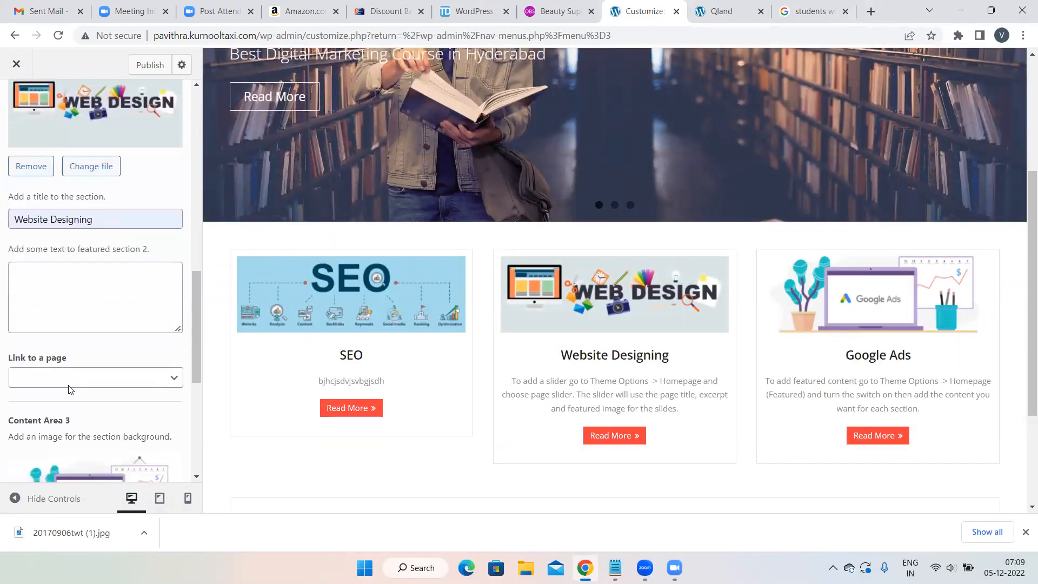
pyautogui.scroll(-6, 102, 294)
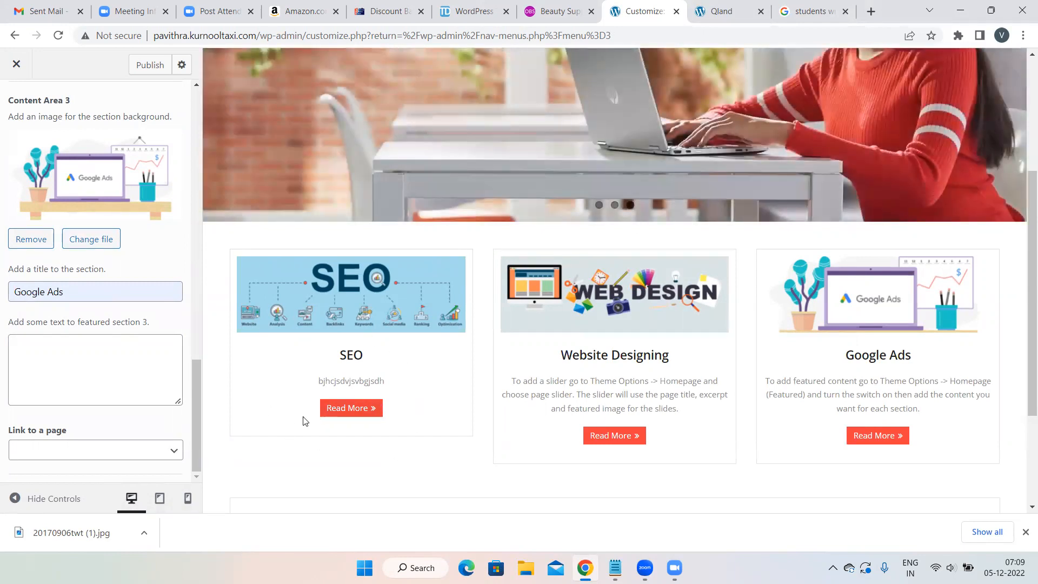
pyautogui.scroll(4, 644, 236)
pyautogui.moveTo(904, 87)
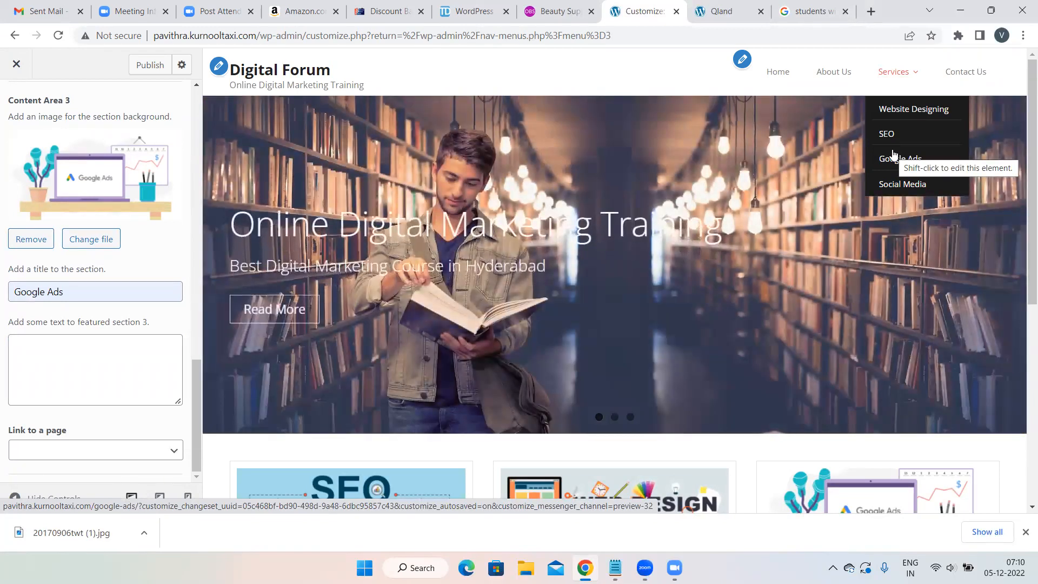
pyautogui.scroll(-6, 566, 284)
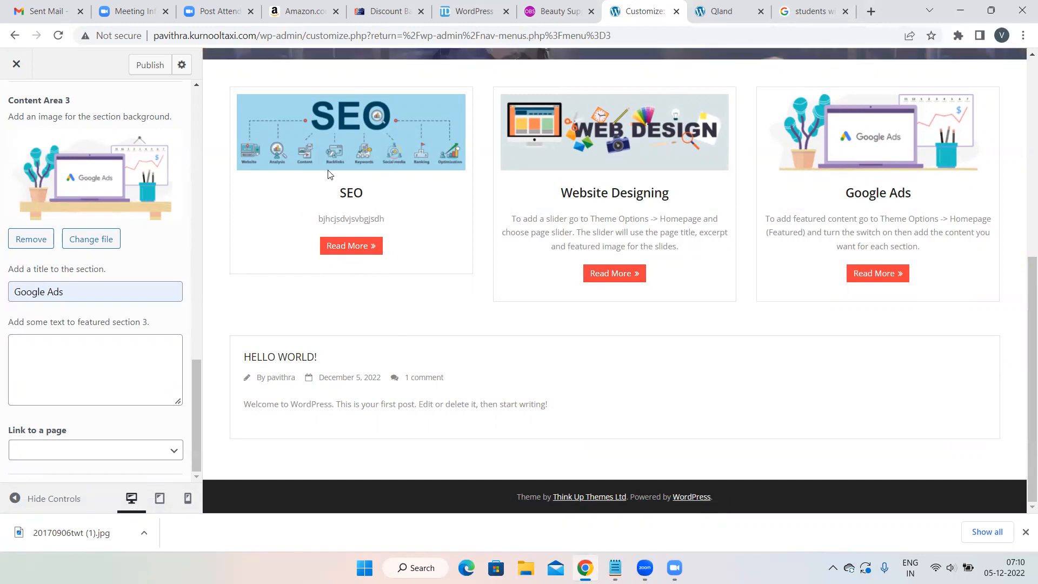
pyautogui.scroll(12, 104, 317)
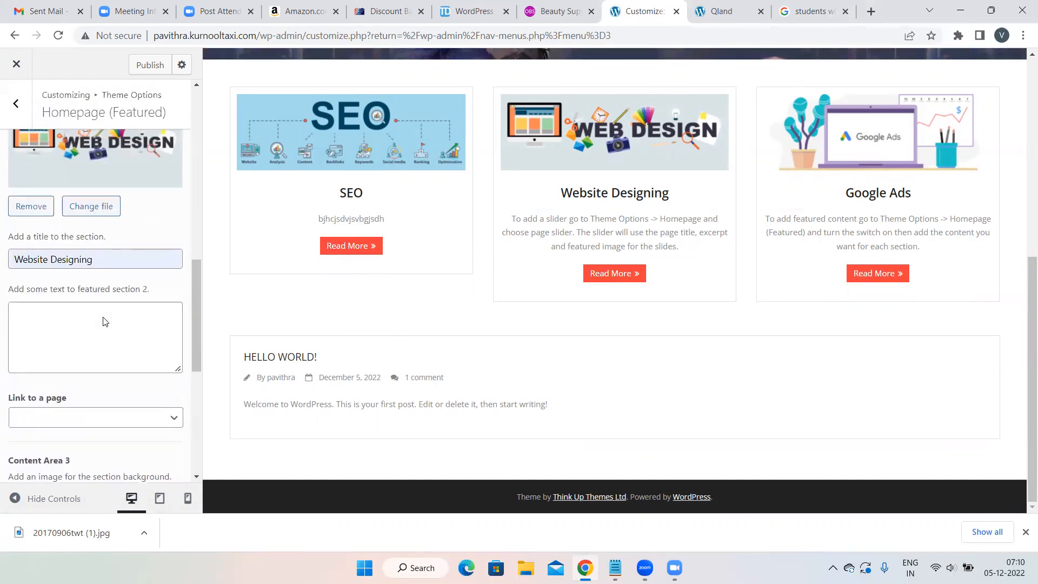
# Replace Content Area 1's placeholder with 'SEO is a Search Engine Optimization.'
pyautogui.scroll(2, 101, 324)
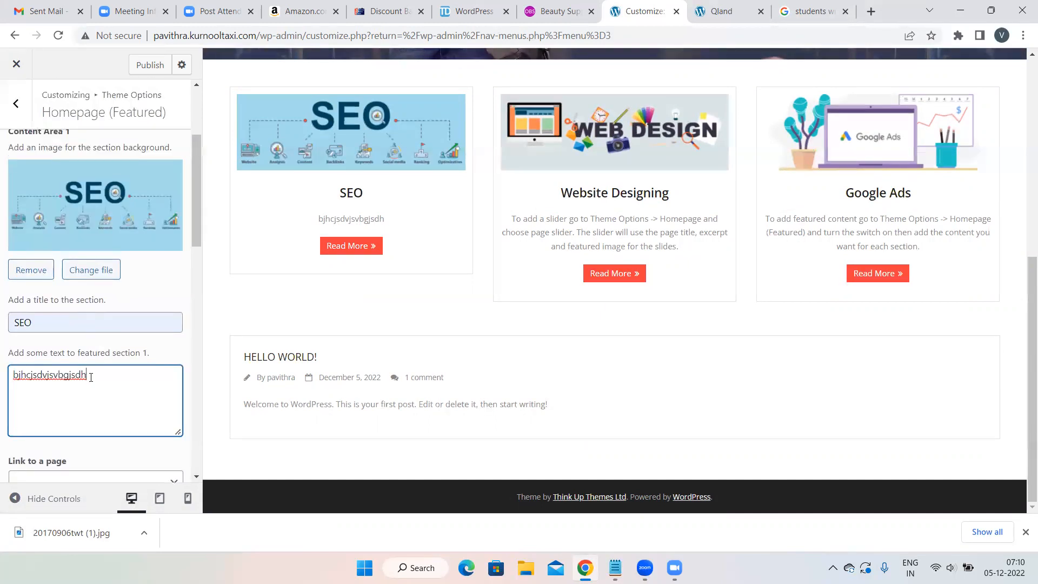
pyautogui.moveTo(91, 377); pyautogui.dragTo(4, 374)
pyautogui.press('BackSpace')
pyautogui.write('SEO is a')
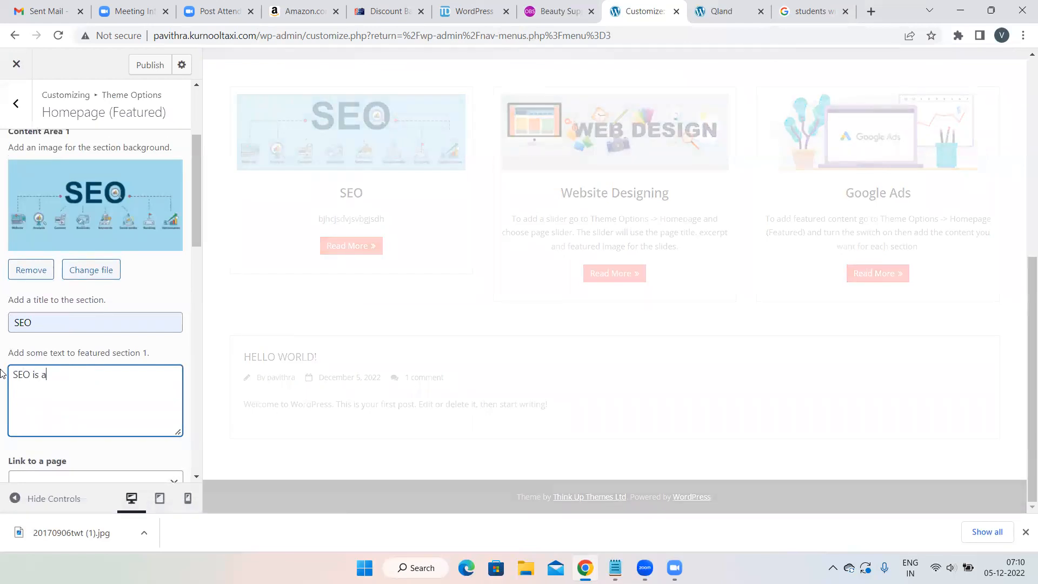
pyautogui.write(' Search ')
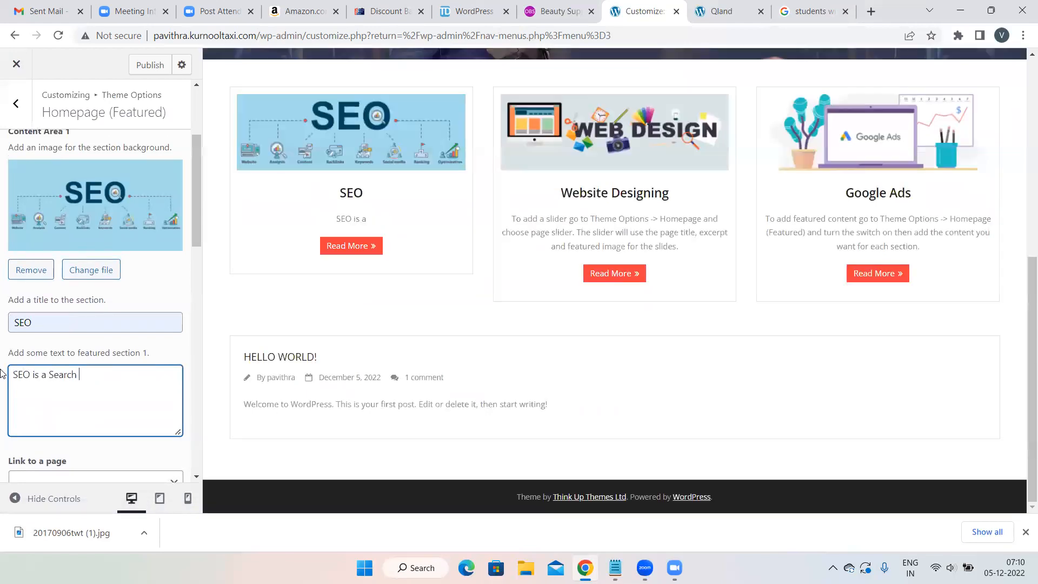
pyautogui.write('Engine Optimization.')
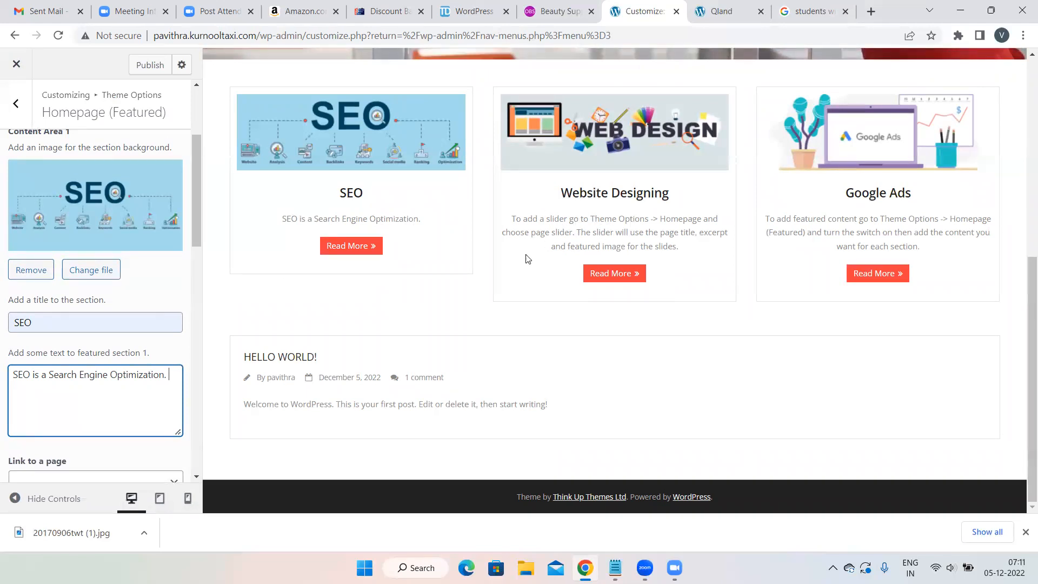
pyautogui.scroll(-3, 148, 398)
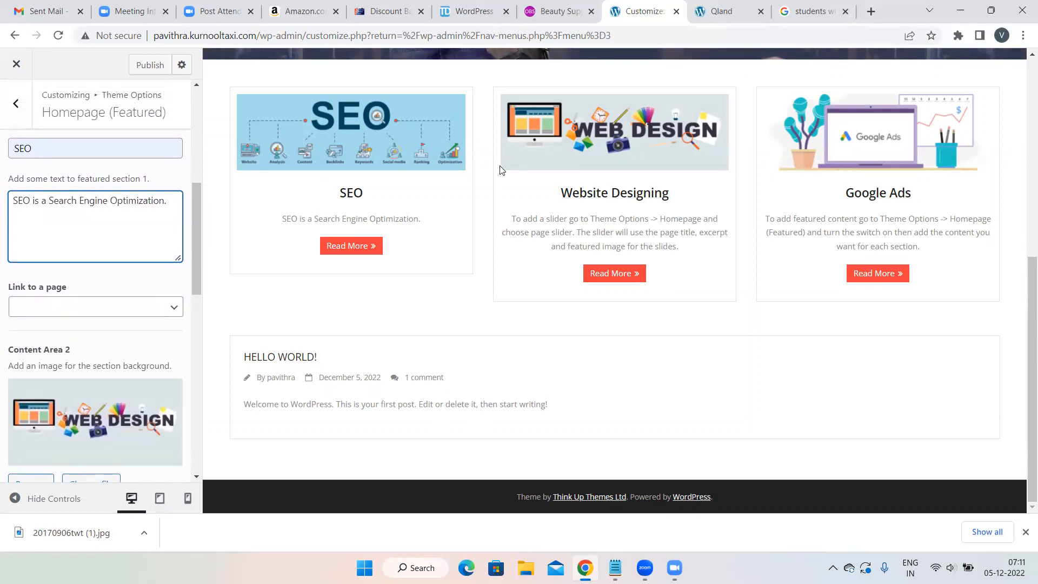
pyautogui.scroll(1, 318, 195)
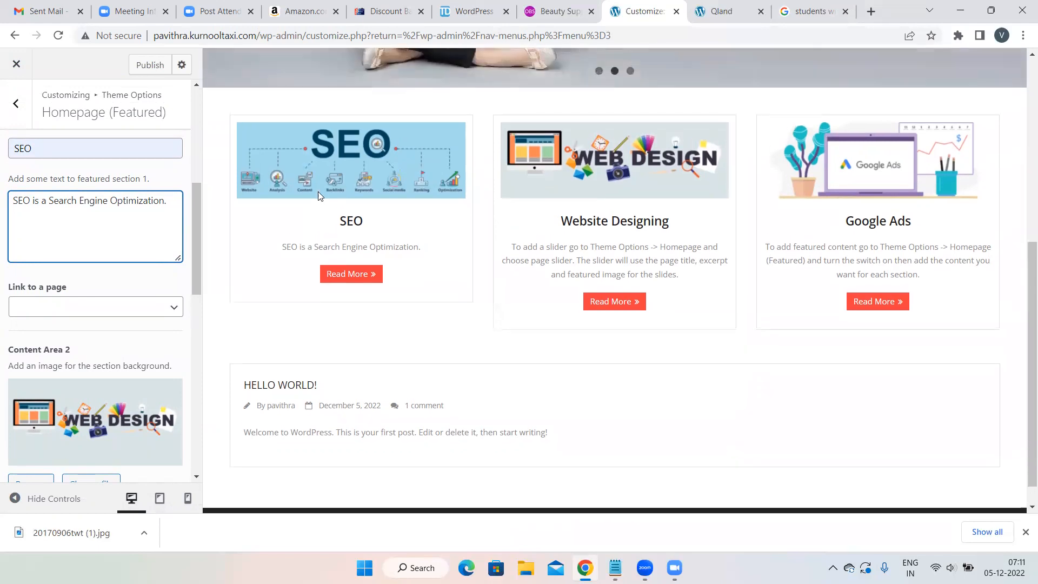
pyautogui.scroll(6, 318, 192)
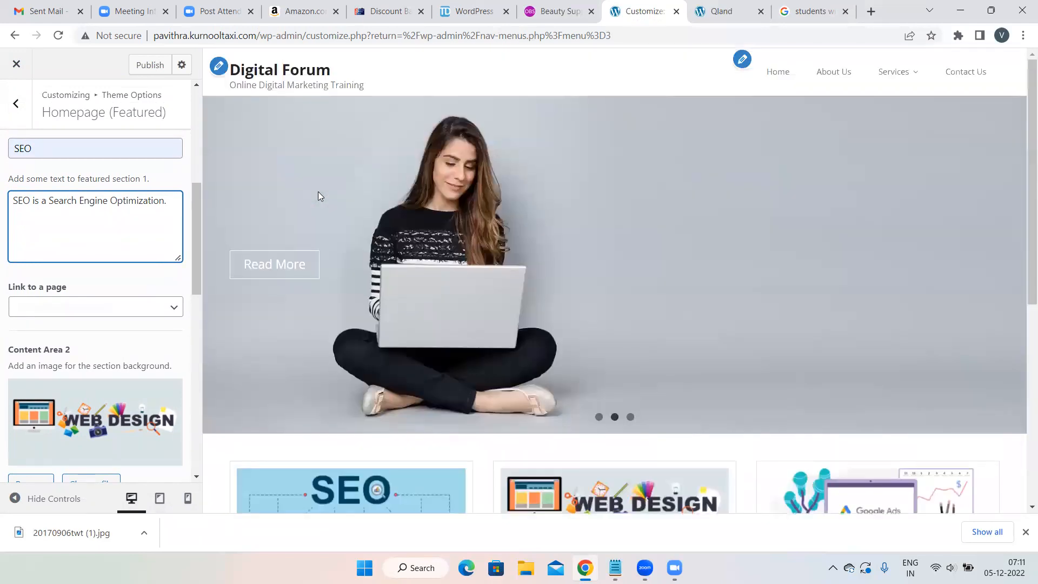
pyautogui.moveTo(845, 91)
pyautogui.scroll(-6, 683, 171)
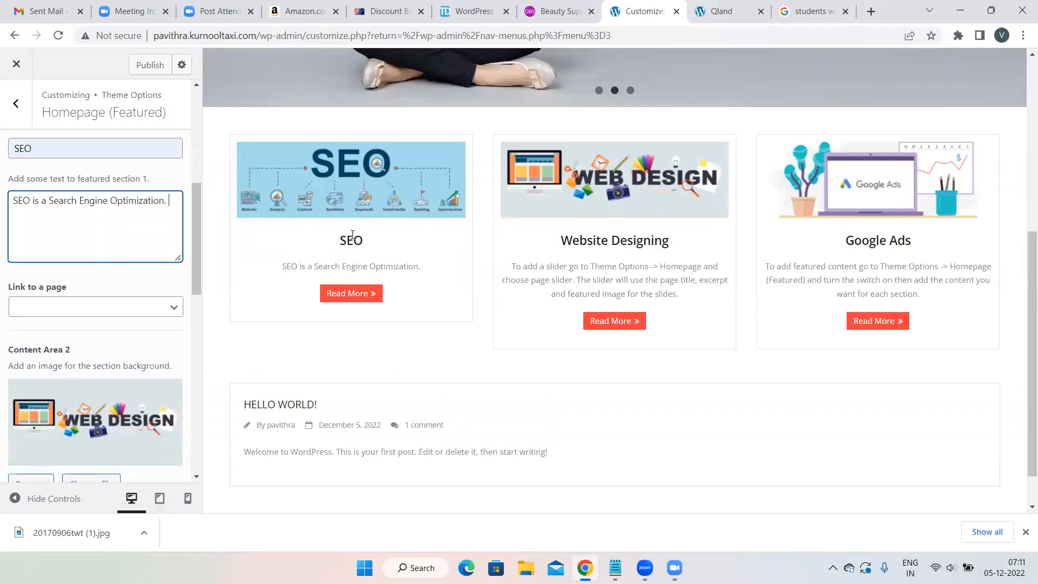
# Link the three featured boxes to the SEO, Website Designing and Google Ads pages
pyautogui.click(173, 306)
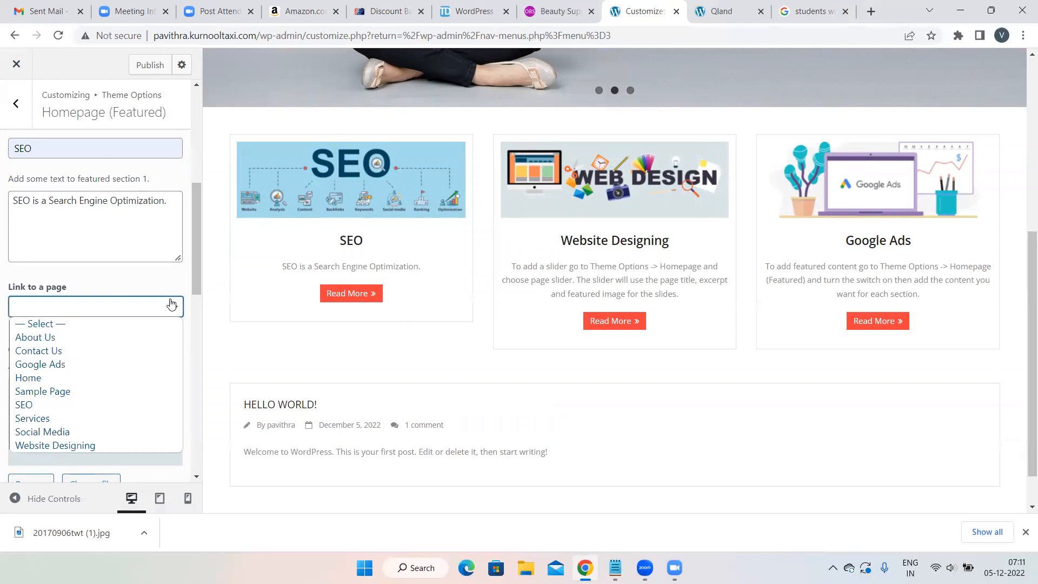
pyautogui.click(37, 407)
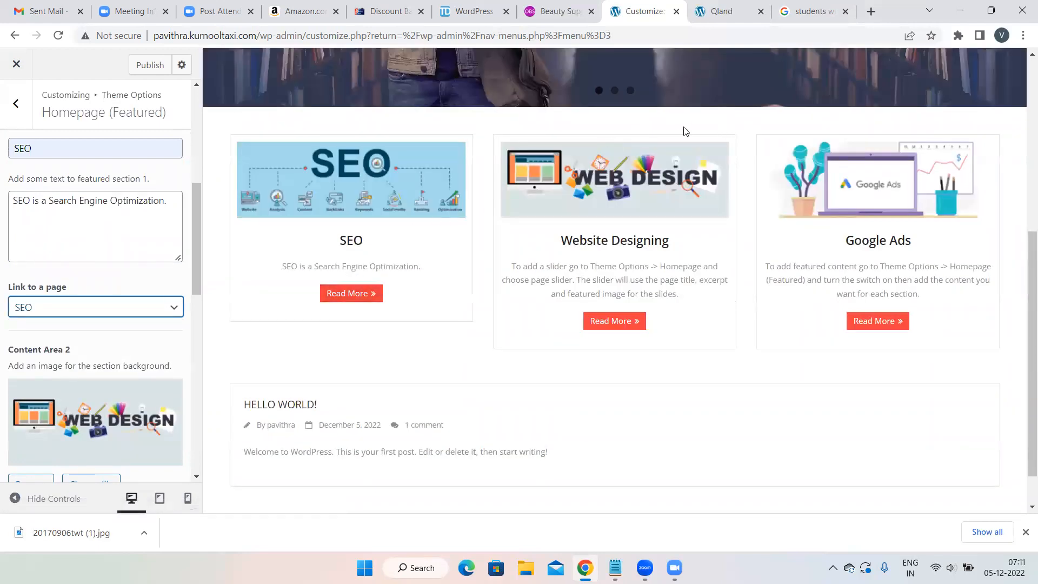
pyautogui.scroll(-7, 109, 387)
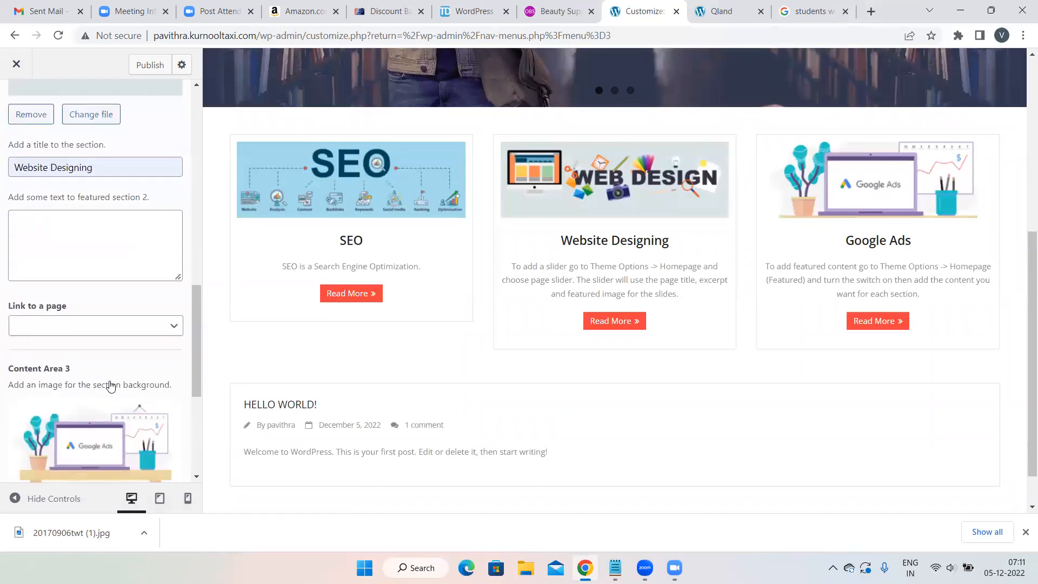
pyautogui.click(117, 326)
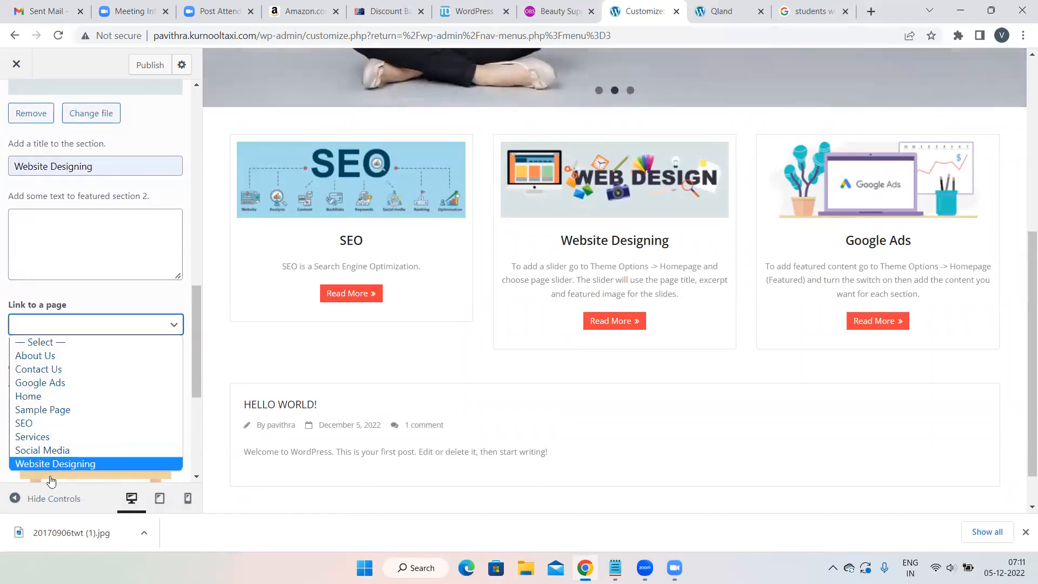
pyautogui.click(49, 464)
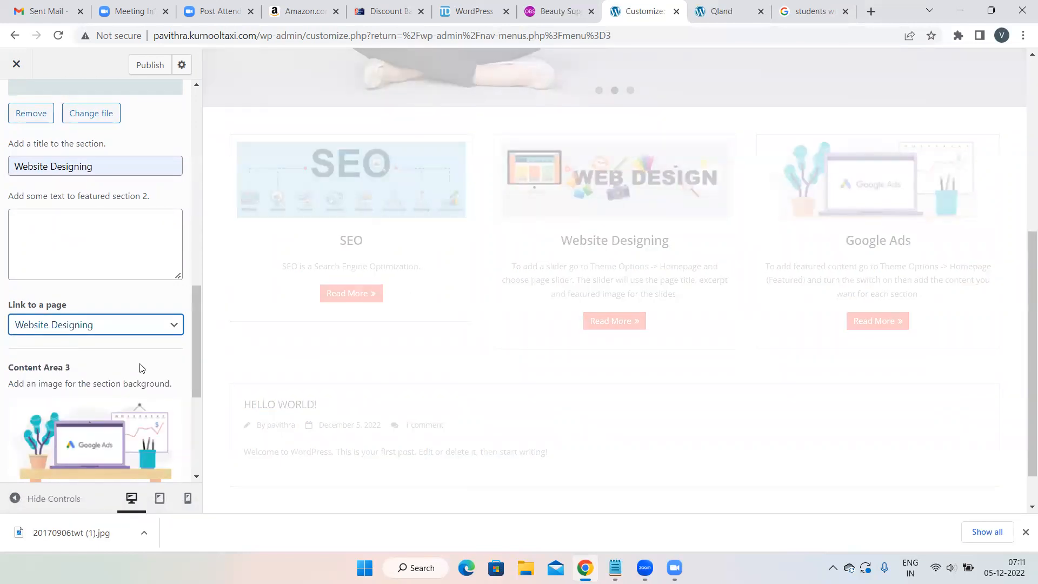
pyautogui.scroll(-4, 139, 367)
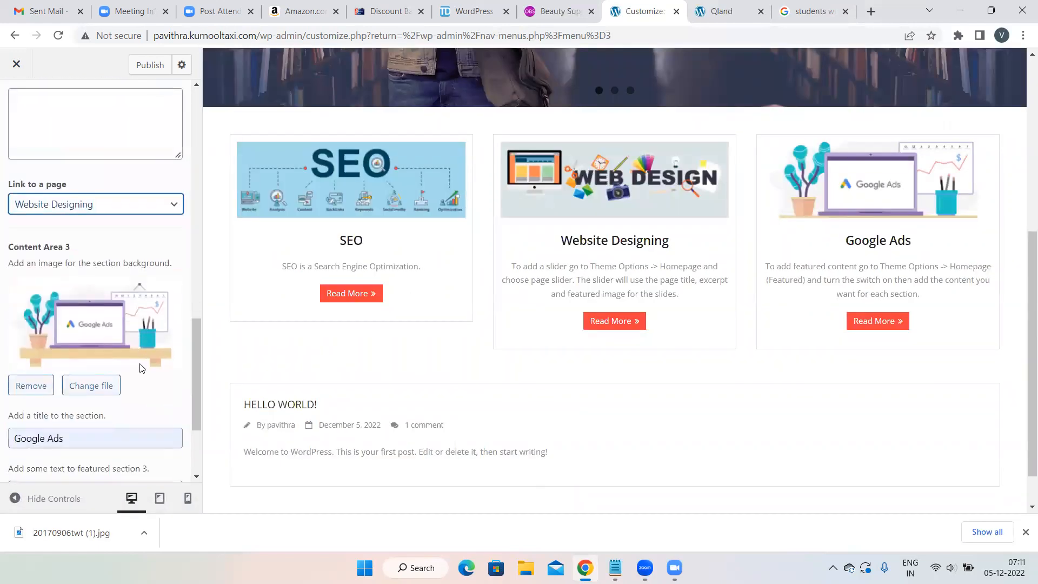
pyautogui.scroll(-1, 141, 368)
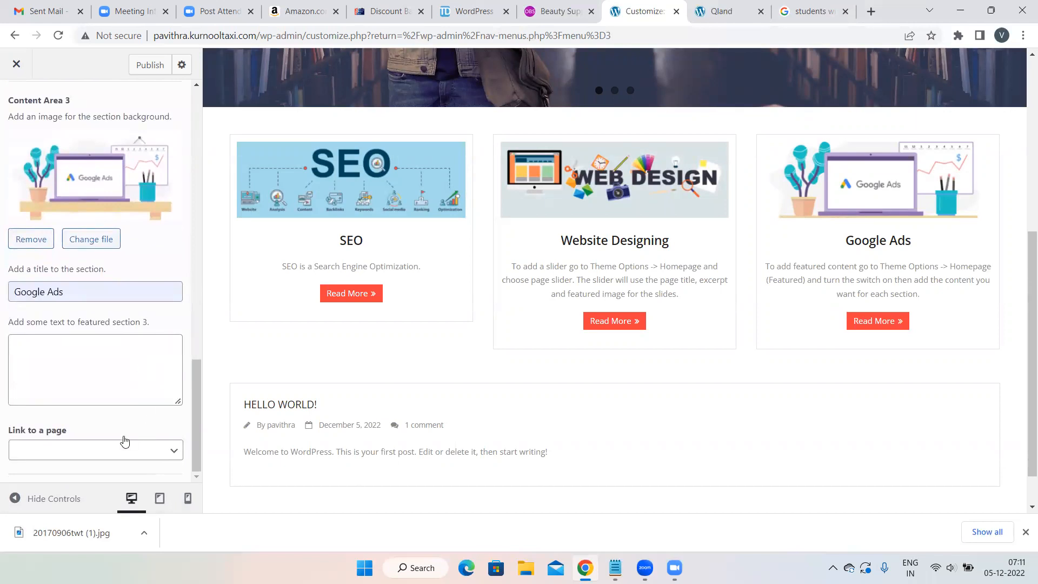
pyautogui.click(169, 453)
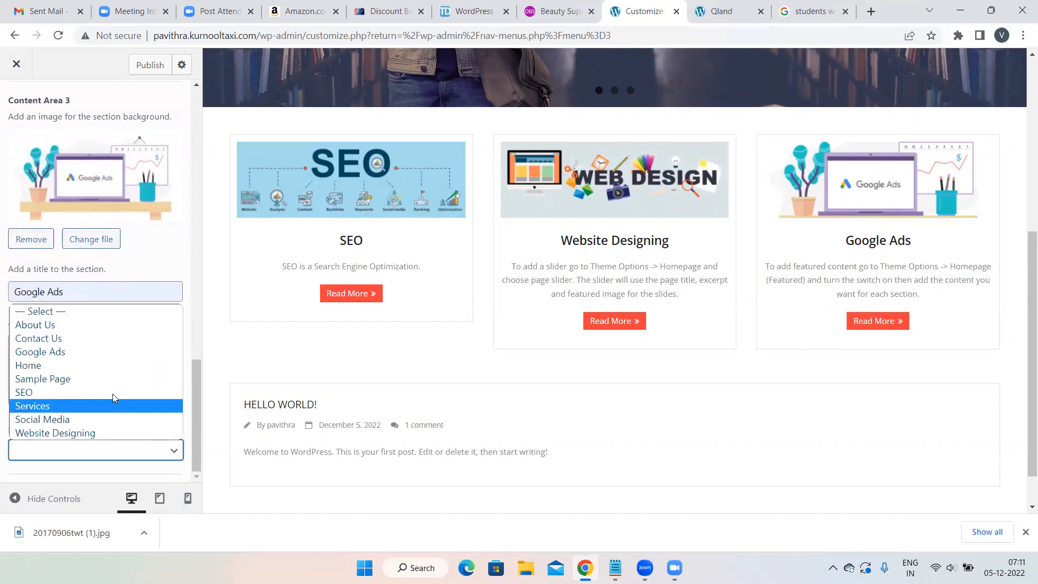
pyautogui.click(63, 351)
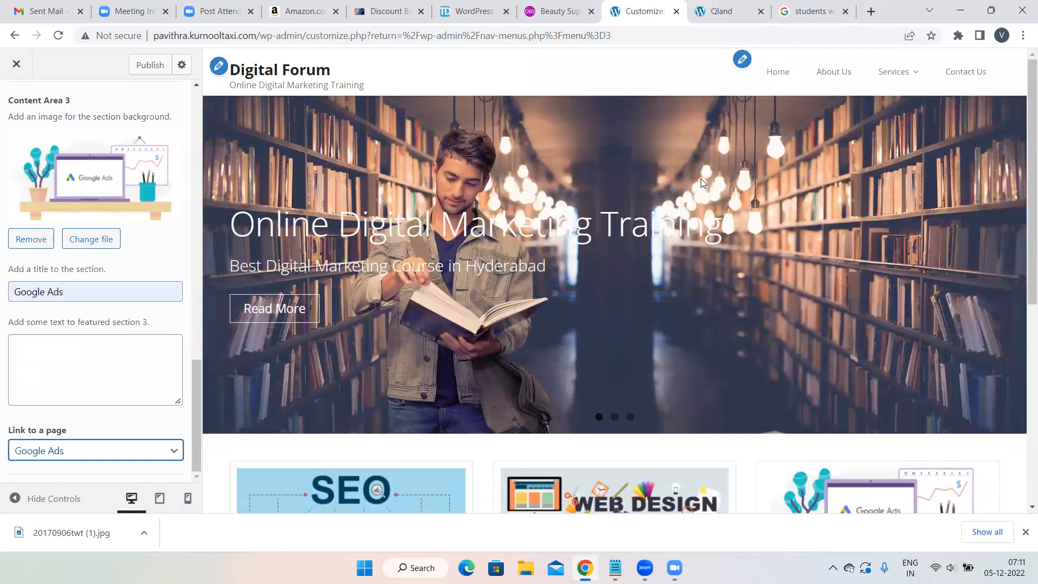
# Check the Digital Forum slider and three featured boxes in the preview, then publish the Customizer changes
pyautogui.moveTo(900, 73)
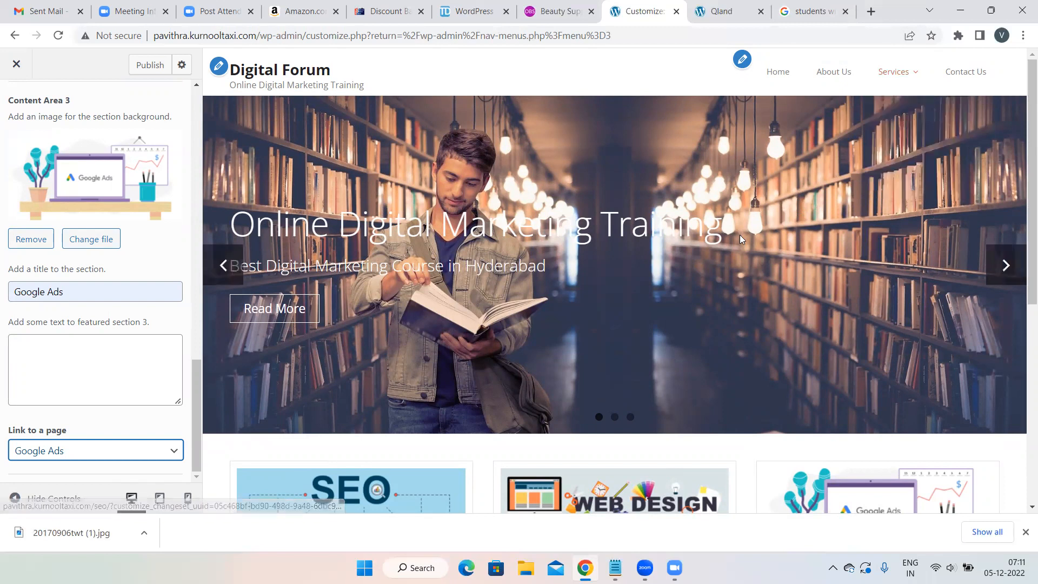
pyautogui.scroll(-5, 739, 235)
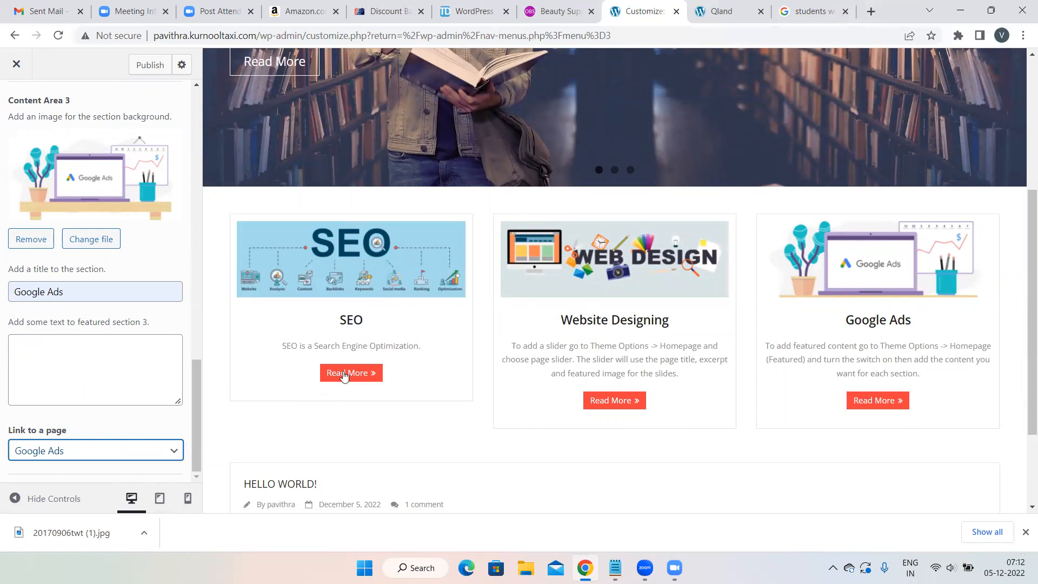
pyautogui.scroll(5, 777, 134)
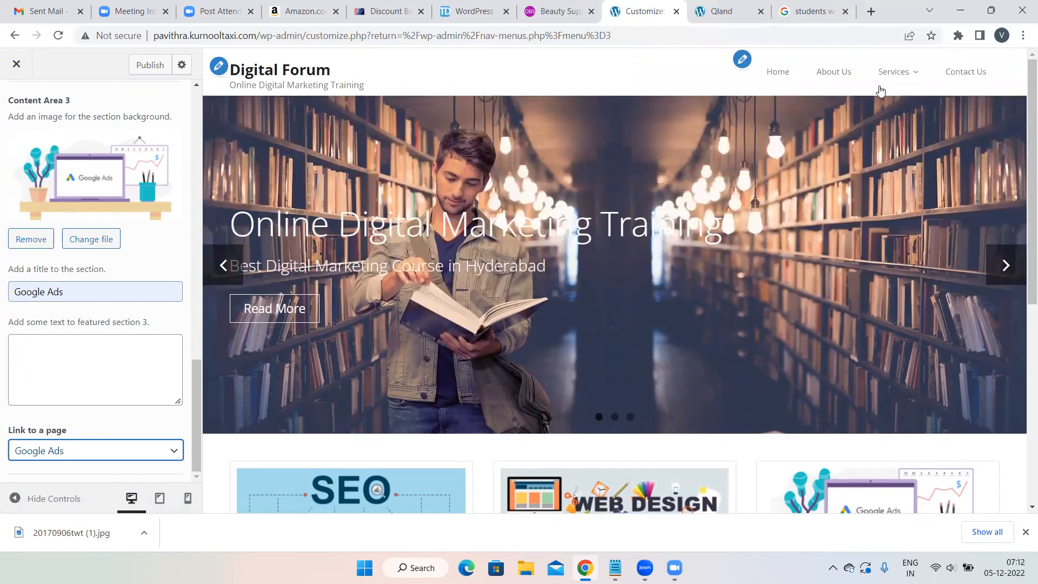
pyautogui.moveTo(902, 93)
pyautogui.scroll(-4, 533, 291)
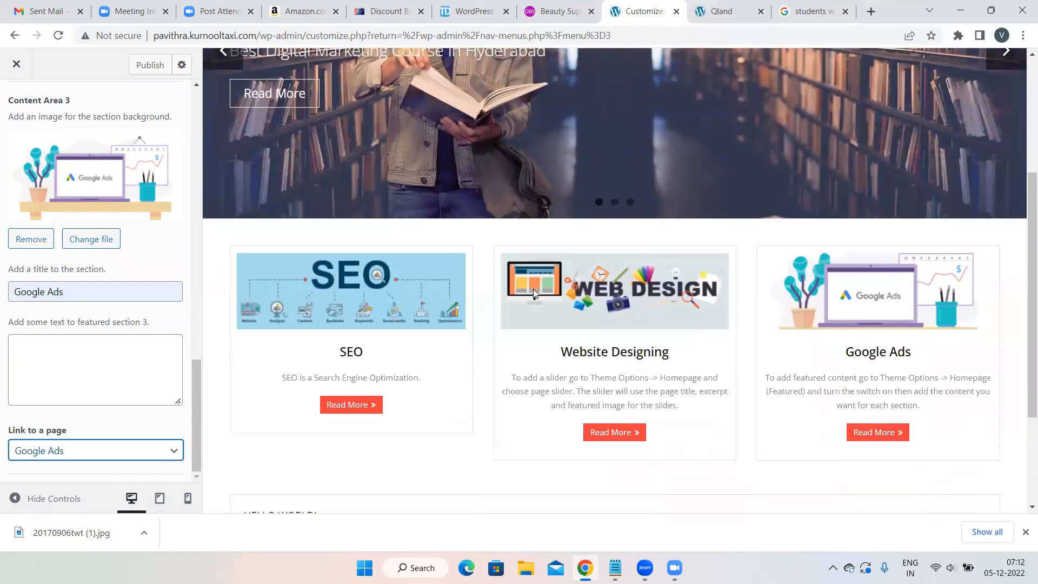
pyautogui.scroll(-2, 533, 289)
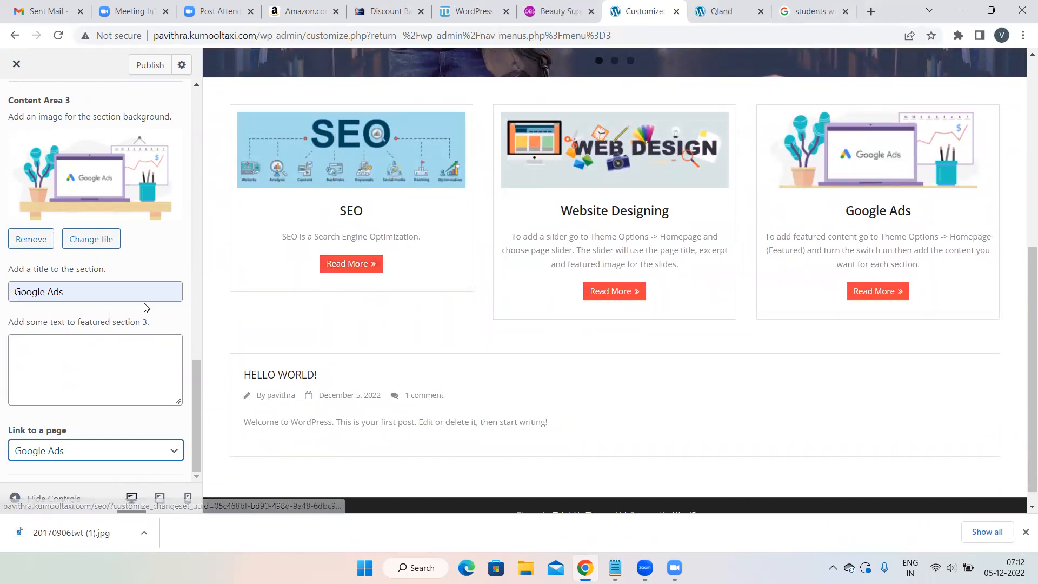
pyautogui.scroll(8, 154, 243)
pyautogui.scroll(1, 163, 177)
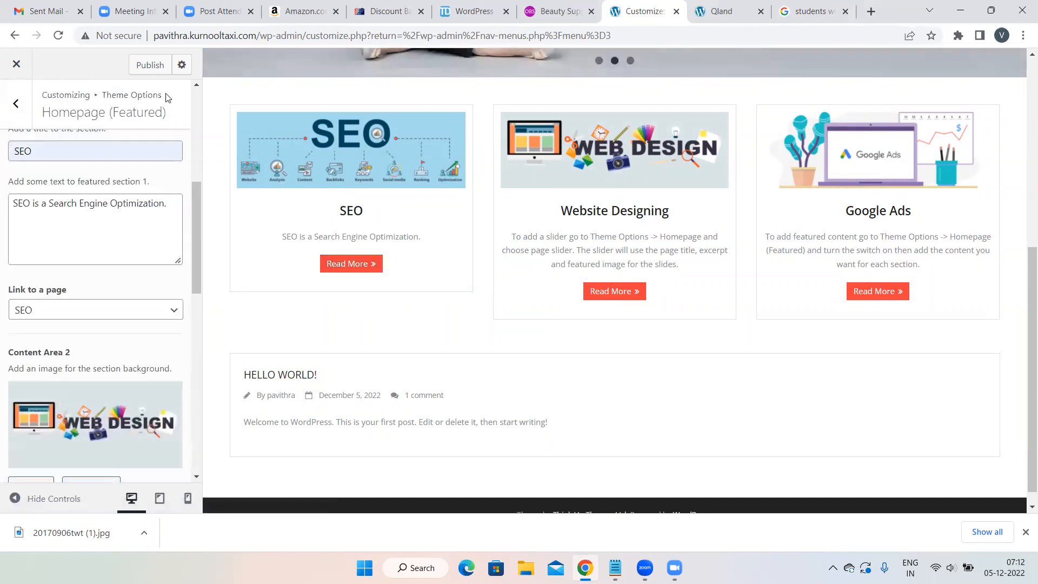
pyautogui.click(151, 65)
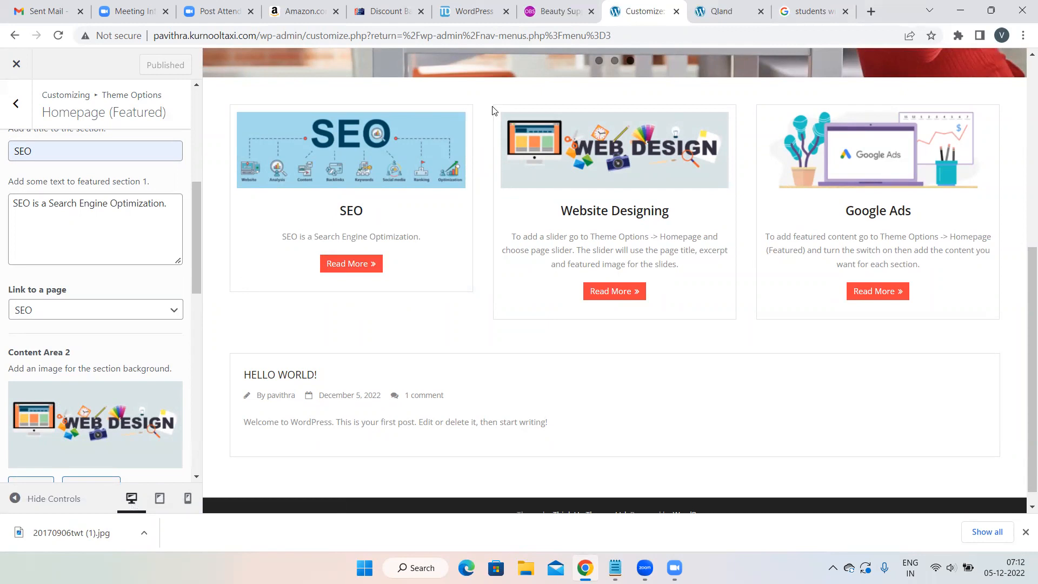
pyautogui.scroll(7, 491, 110)
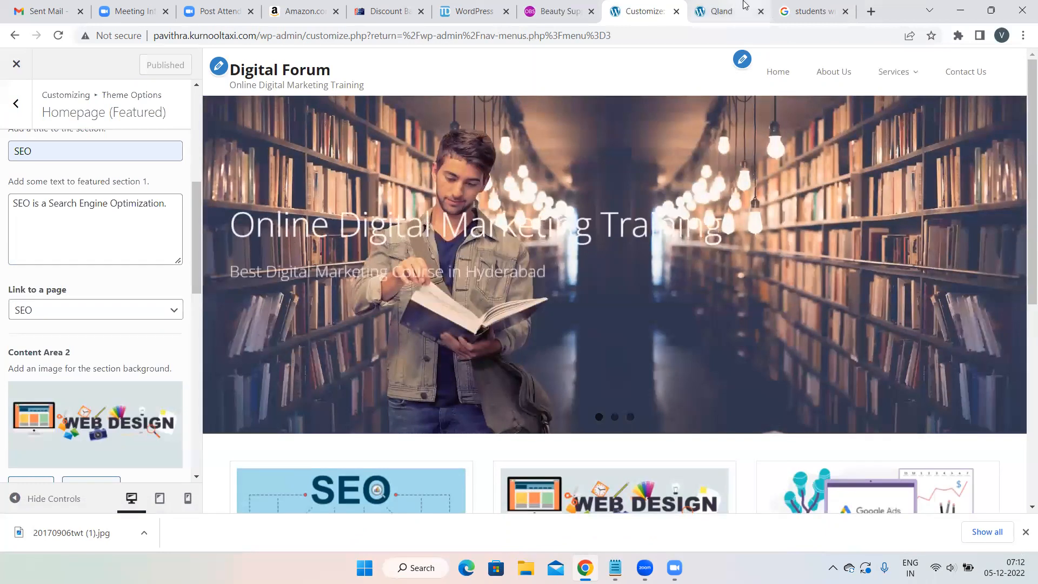
# Reload the live site tab and close the students-with-laptop Google search tab
pyautogui.click(744, 5)
pyautogui.click(57, 37)
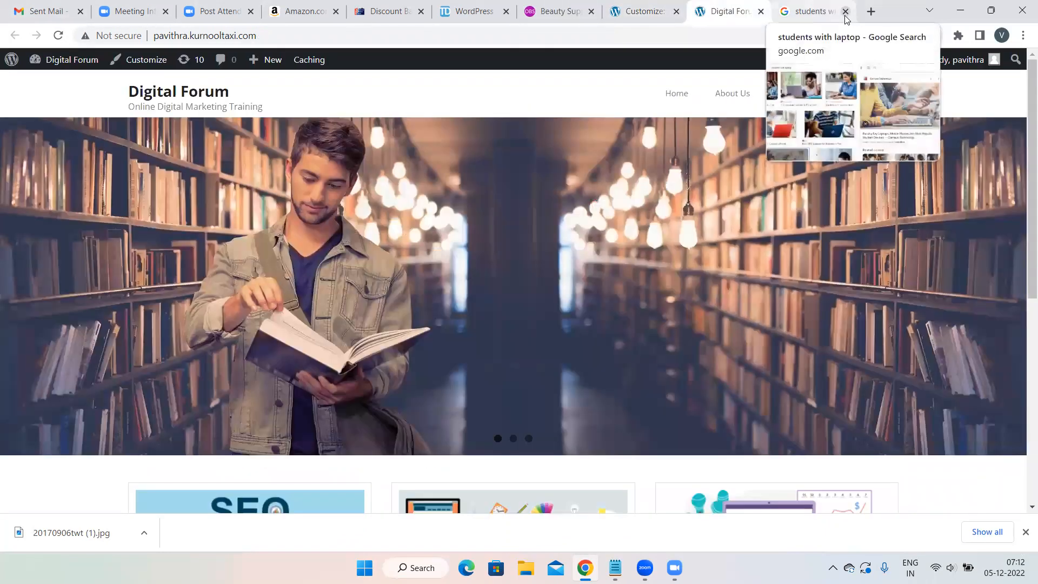
pyautogui.click(845, 12)
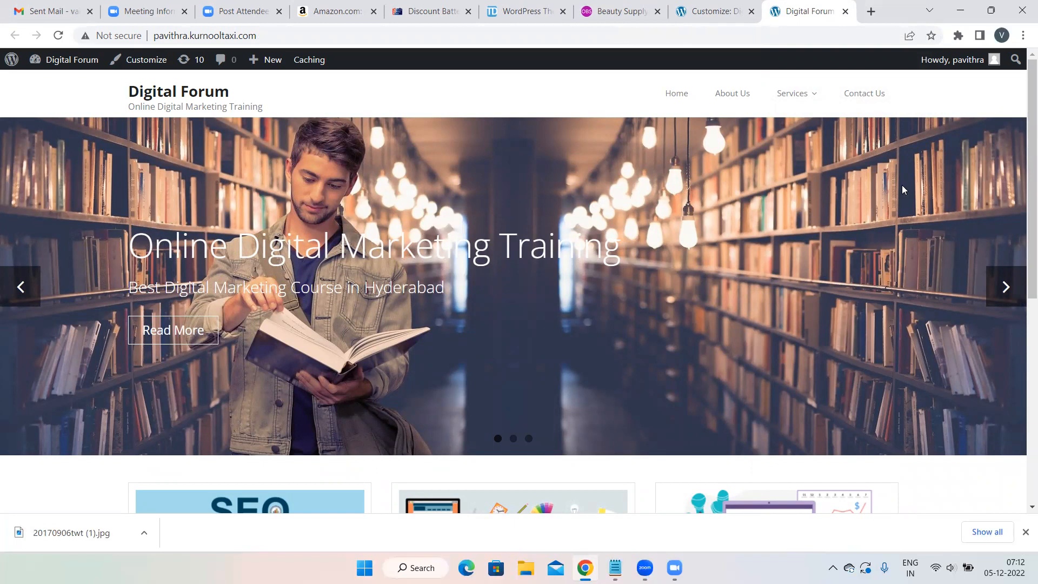
# Load the copied site address in a new tab and open its Home page
pyautogui.moveTo(779, 120)
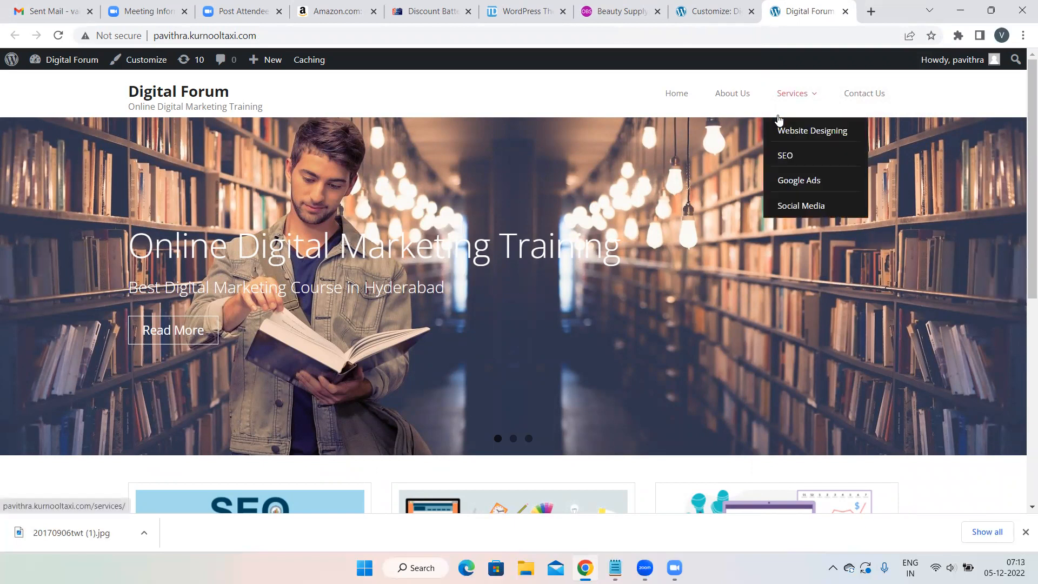
pyautogui.click(269, 33)
pyautogui.hotkey('ctrl', 'c')
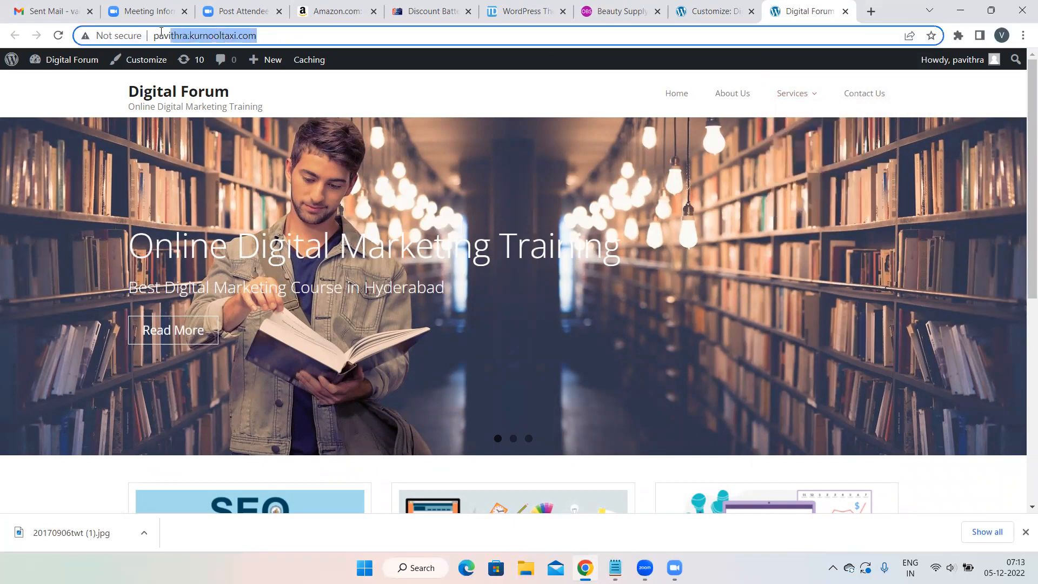
pyautogui.click(871, 12)
pyautogui.hotkey('ctrl', 'v')
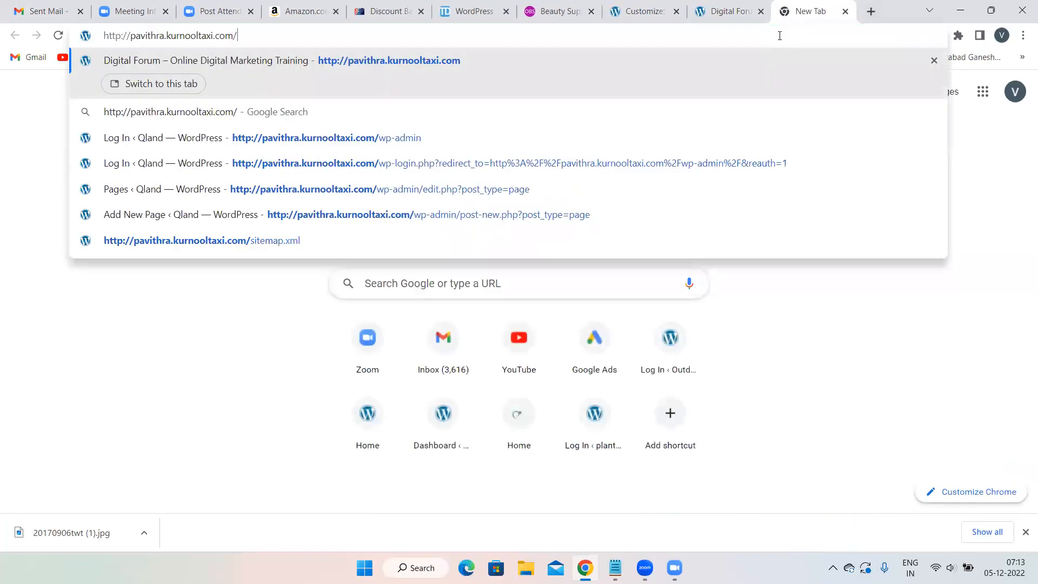
pyautogui.press('Return')
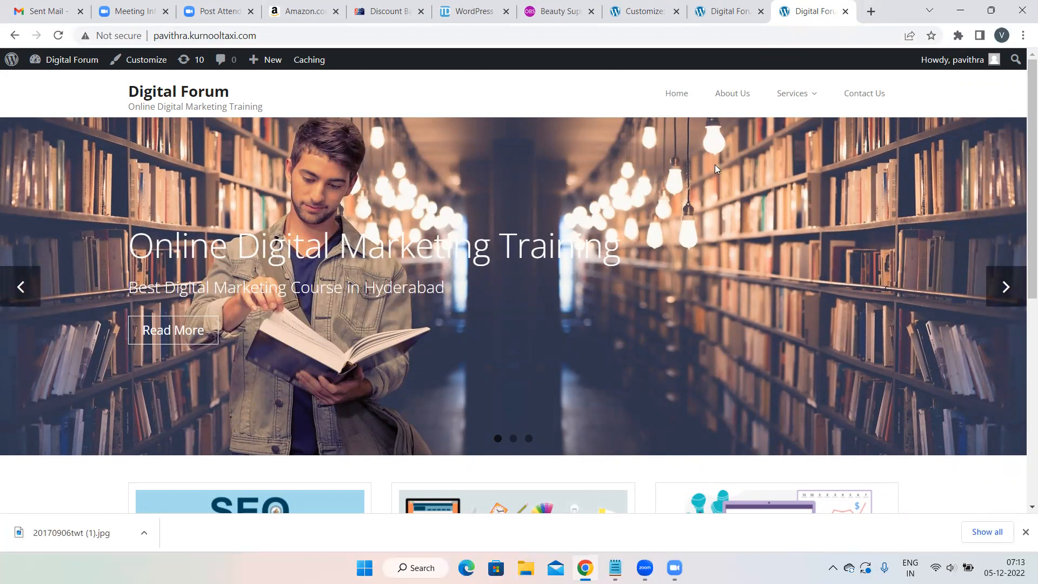
pyautogui.click(679, 94)
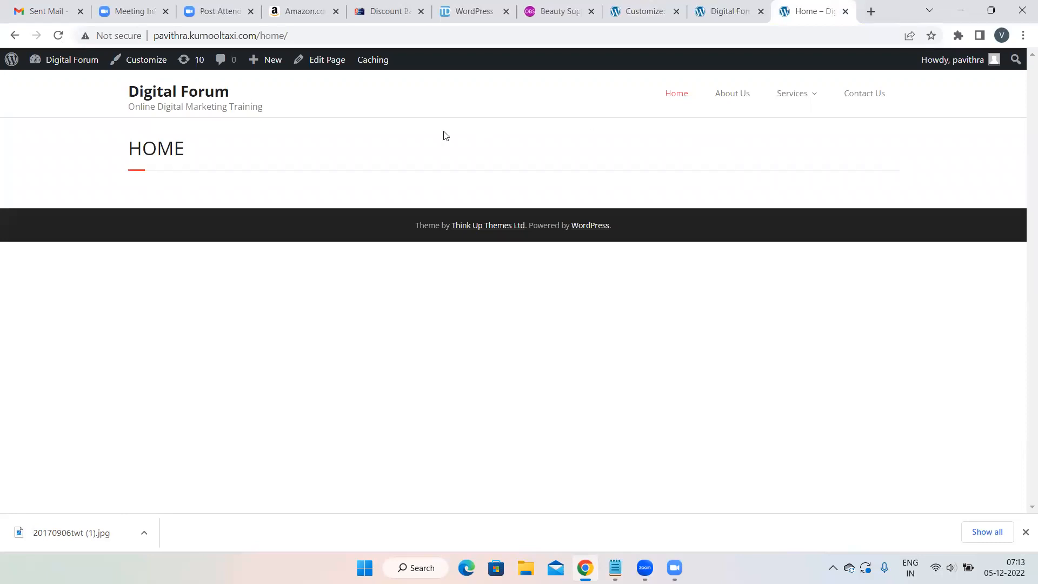
# Load the Digital Forum home address in another new tab to view the homepage
pyautogui.click(871, 6)
pyautogui.click(764, 36)
pyautogui.hotkey('ctrl', 'v')
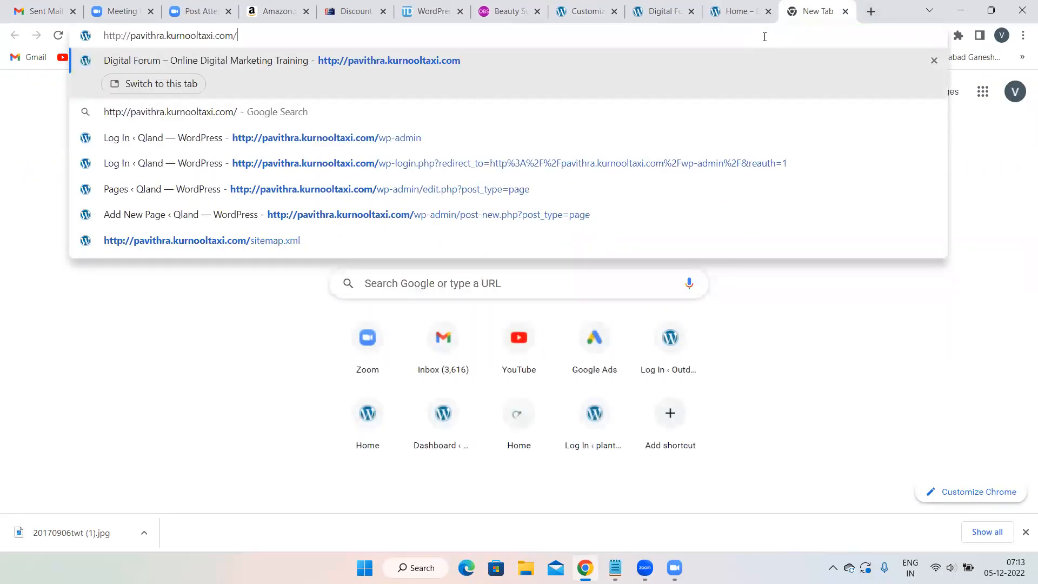
pyautogui.press('Return')
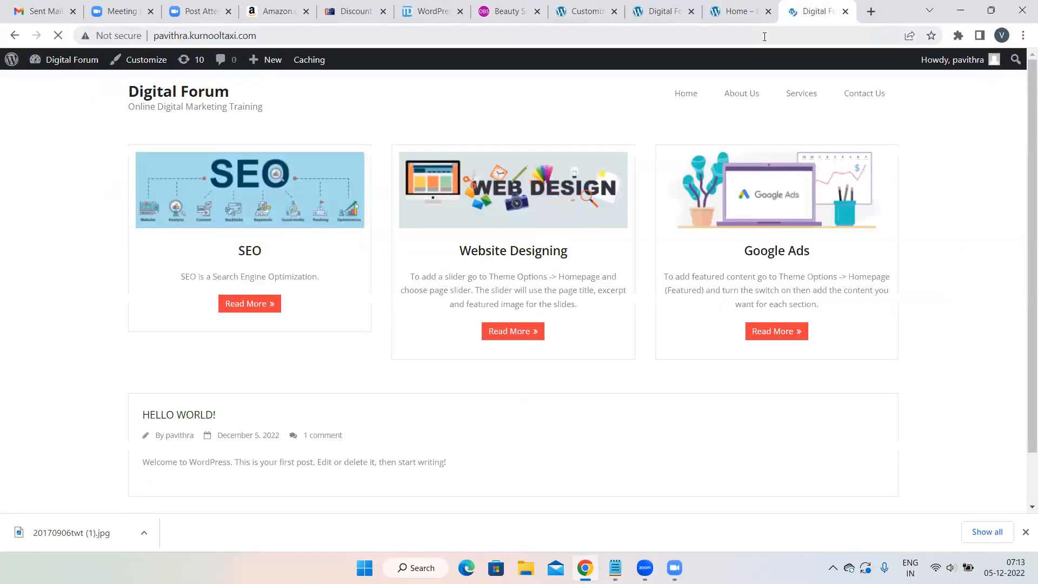
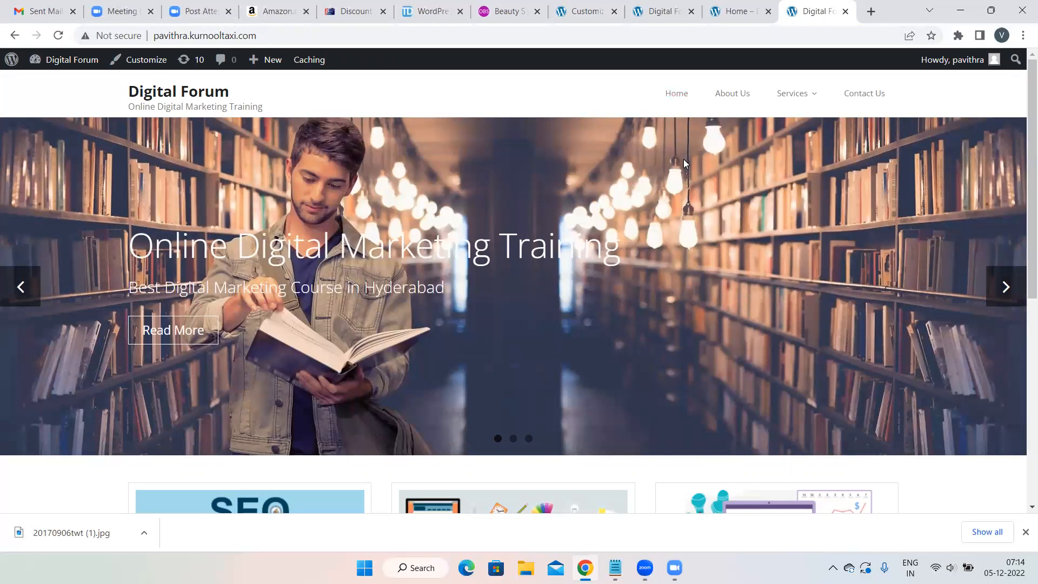
# Switch to the Customizer tab and go back from Homepage (Featured) to the Theme Options list
pyautogui.click(604, 6)
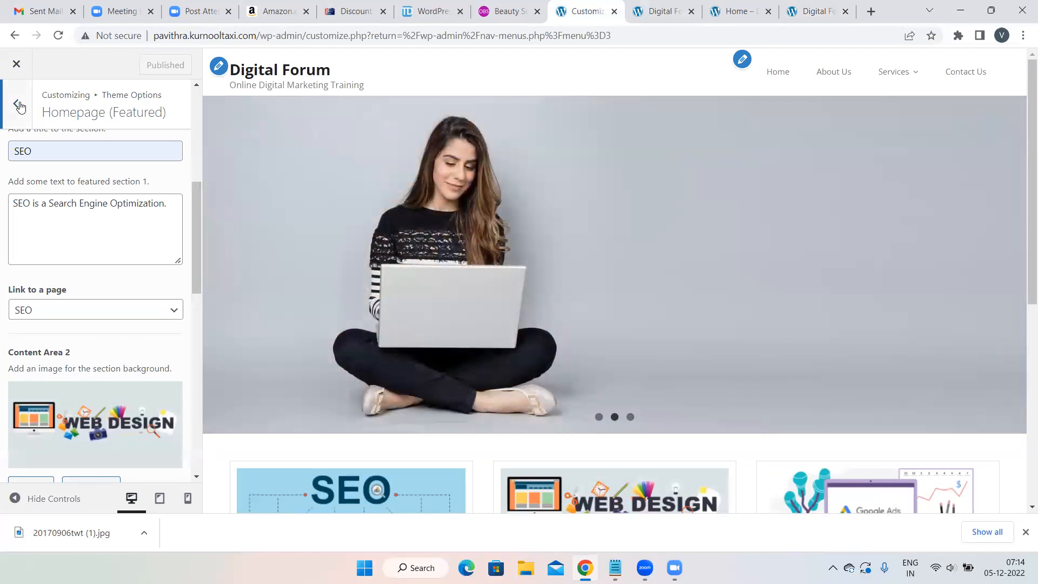
pyautogui.click(18, 105)
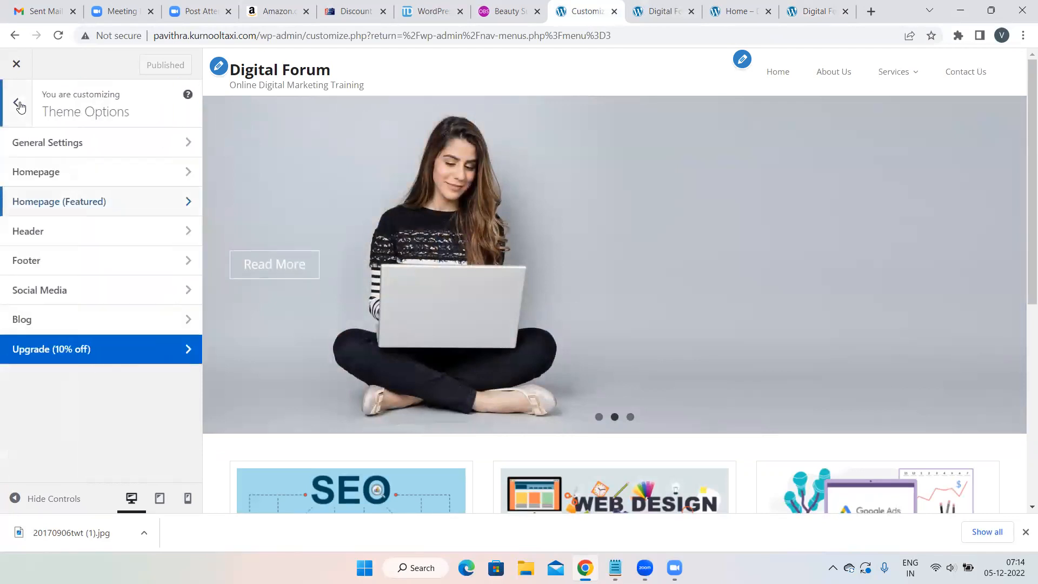
# In the Customizer's Homepage Settings, choose 'A static page' for the homepage display
pyautogui.click(9, 110)
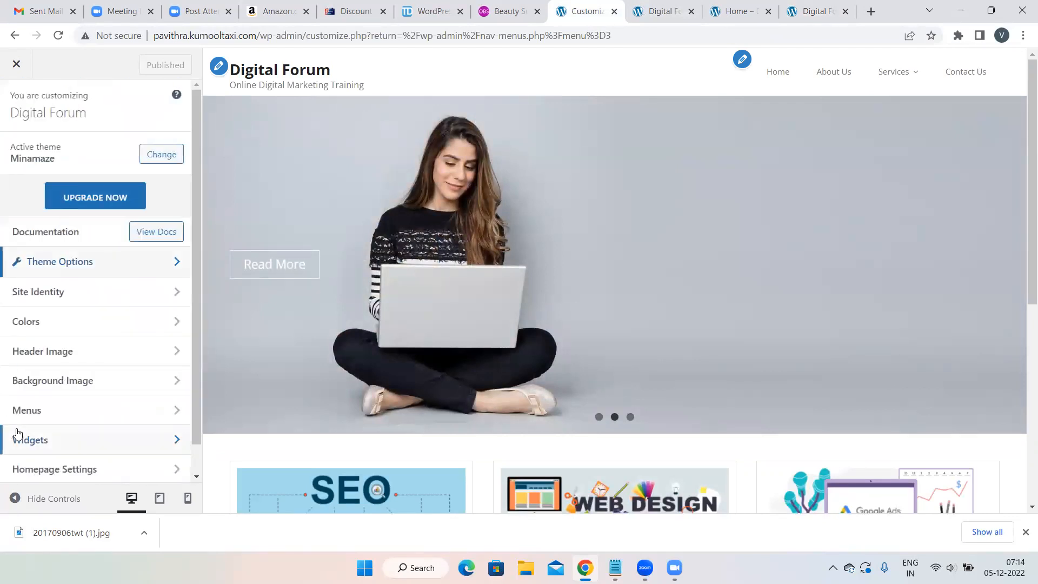
pyautogui.scroll(-1, 81, 465)
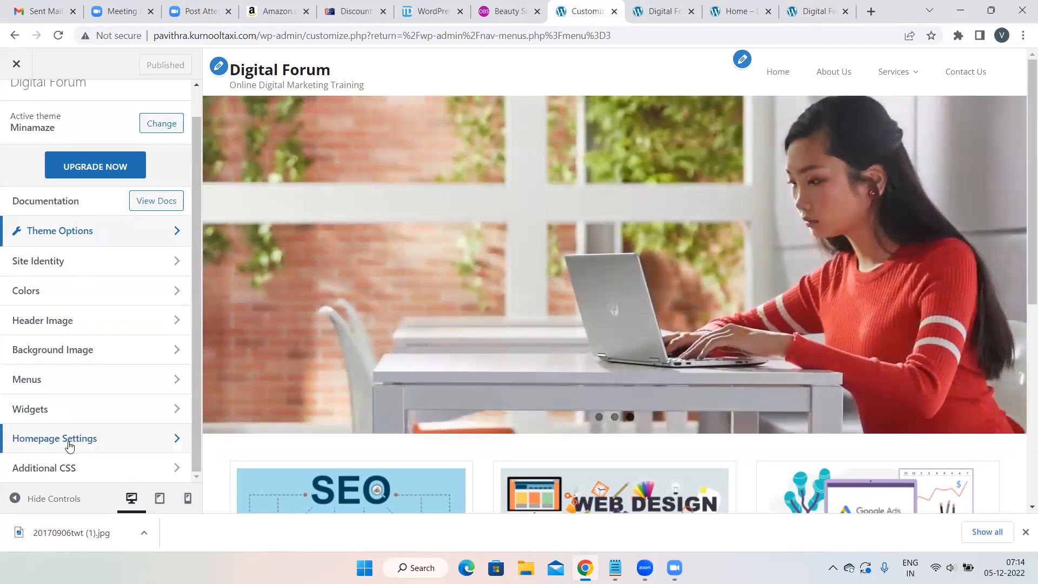
pyautogui.click(41, 441)
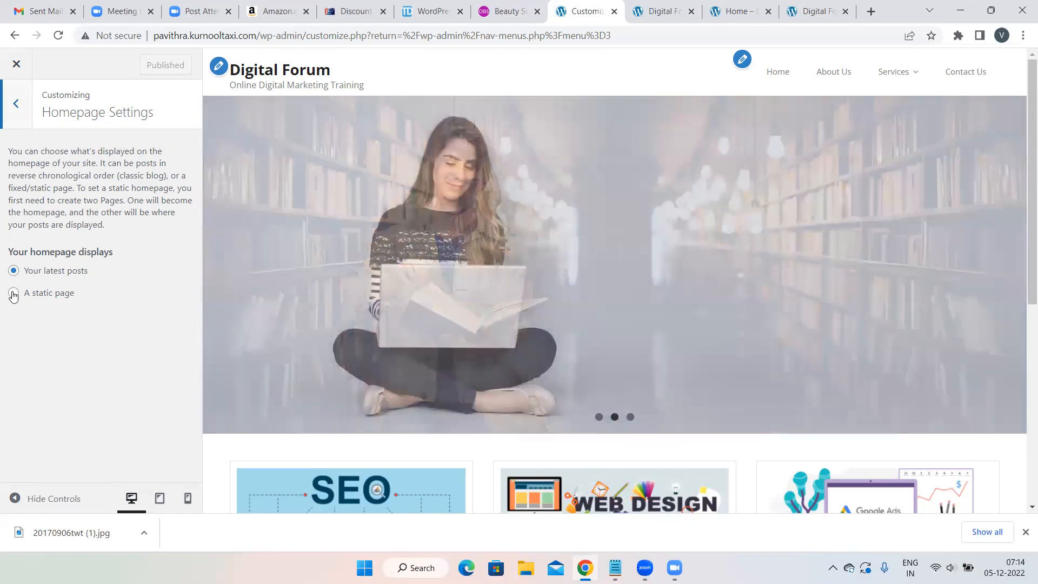
pyautogui.click(13, 294)
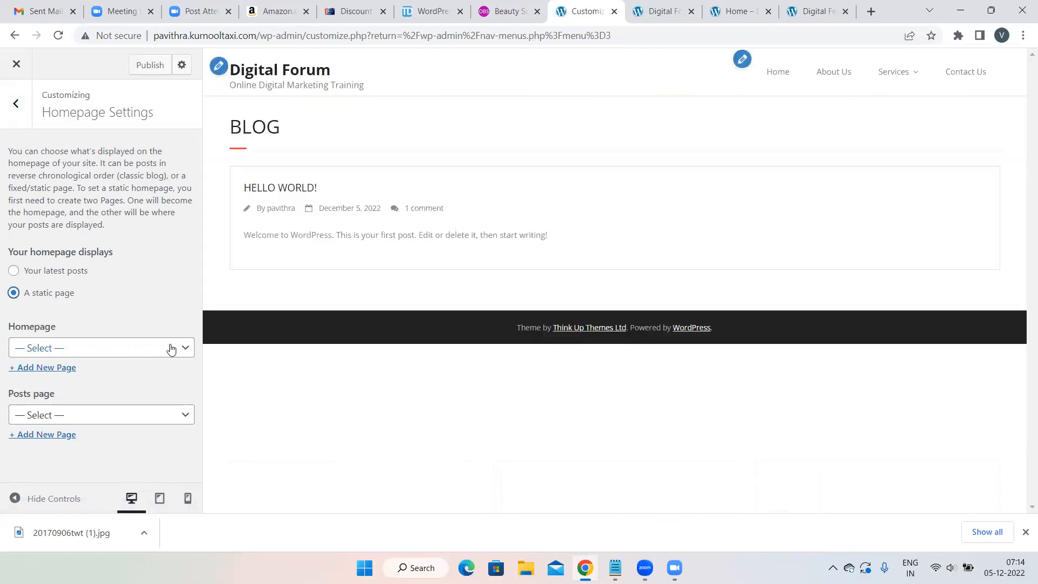
# Select Home as the static homepage, publish the Customizer changes, and open a new browser tab
pyautogui.click(170, 348)
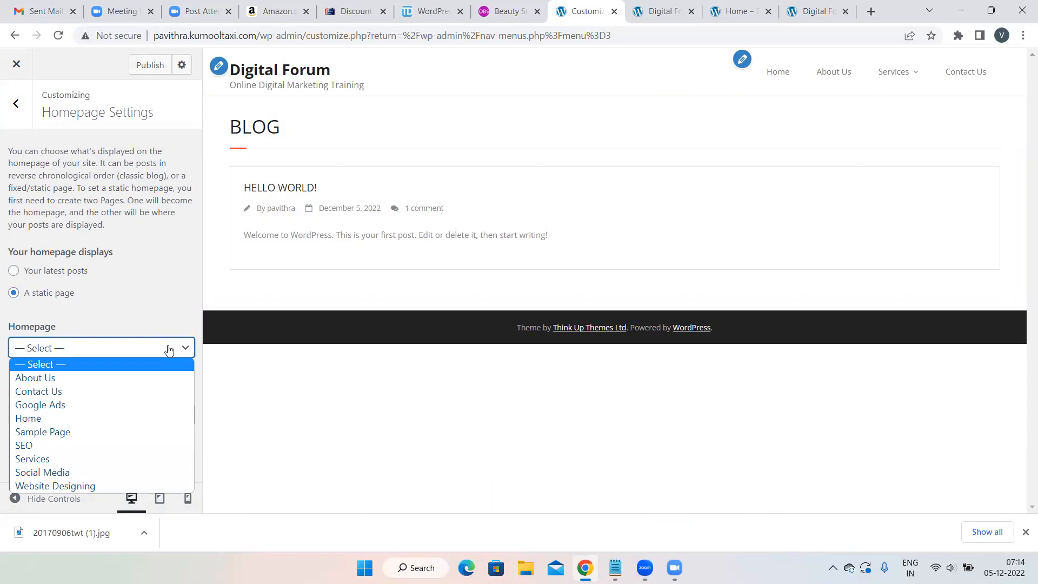
pyautogui.click(106, 420)
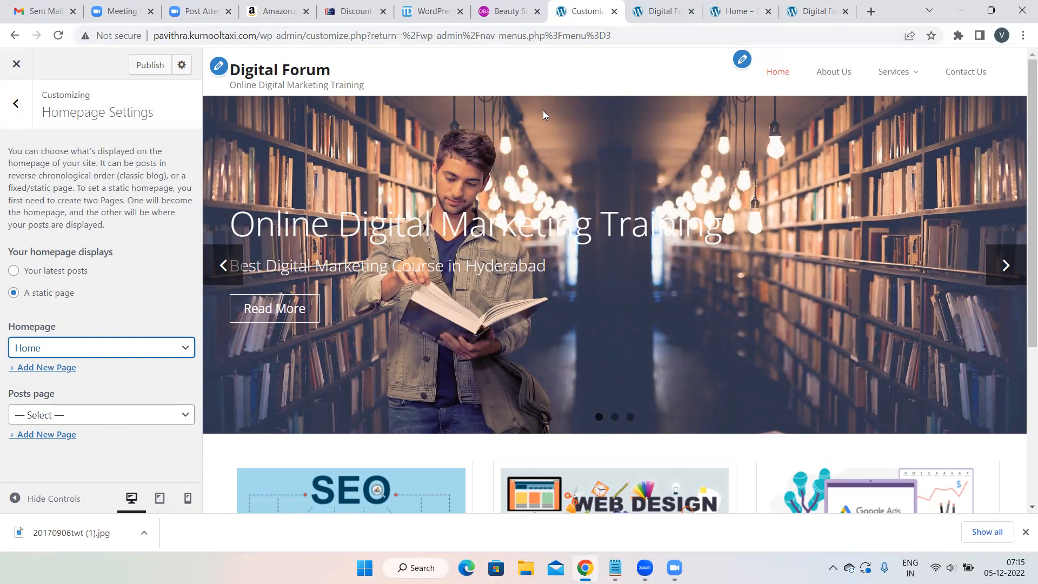
pyautogui.click(174, 348)
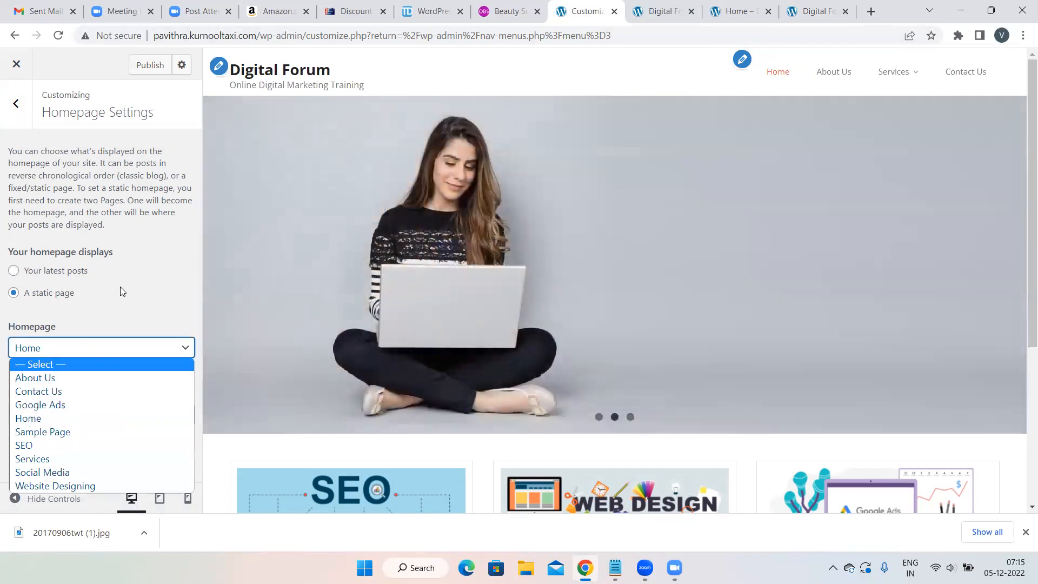
pyautogui.click(178, 293)
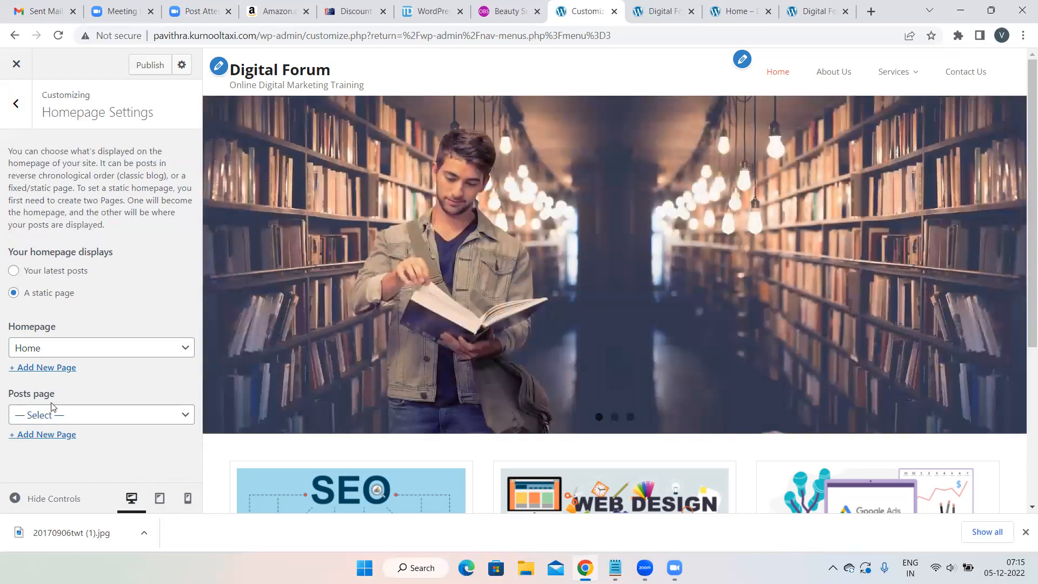
pyautogui.click(150, 66)
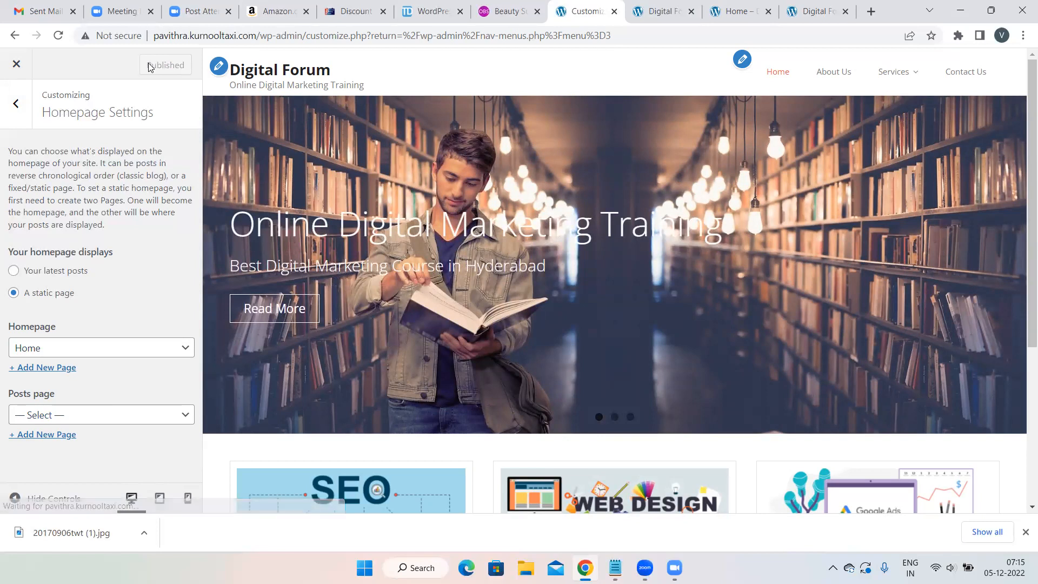
pyautogui.click(870, 11)
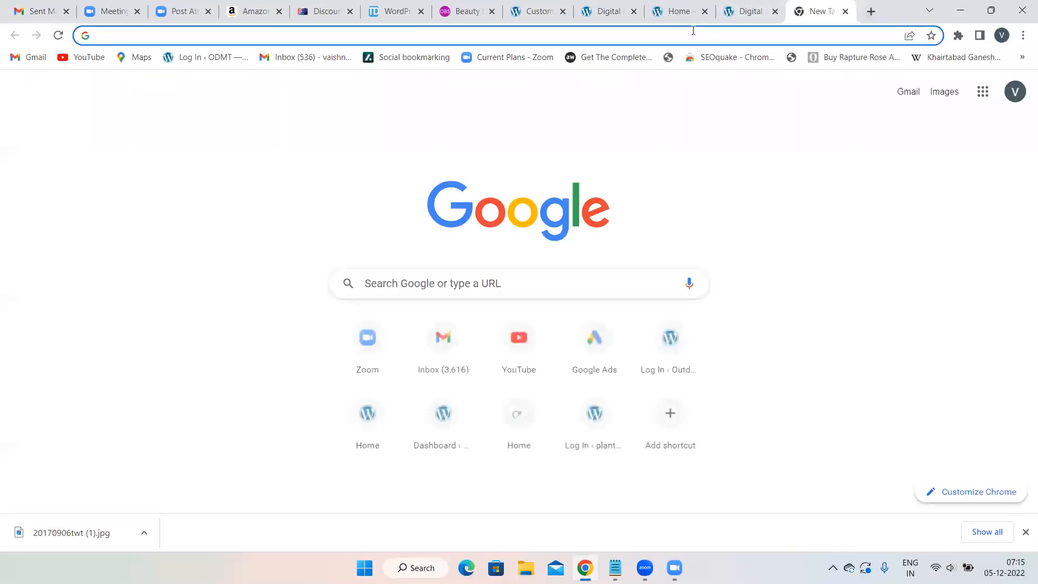
# Load the live Digital Forum site in the new tab and open its Home page
pyautogui.write('http://pavithra.kurnooltaxi.com/')
pyautogui.press('Return')
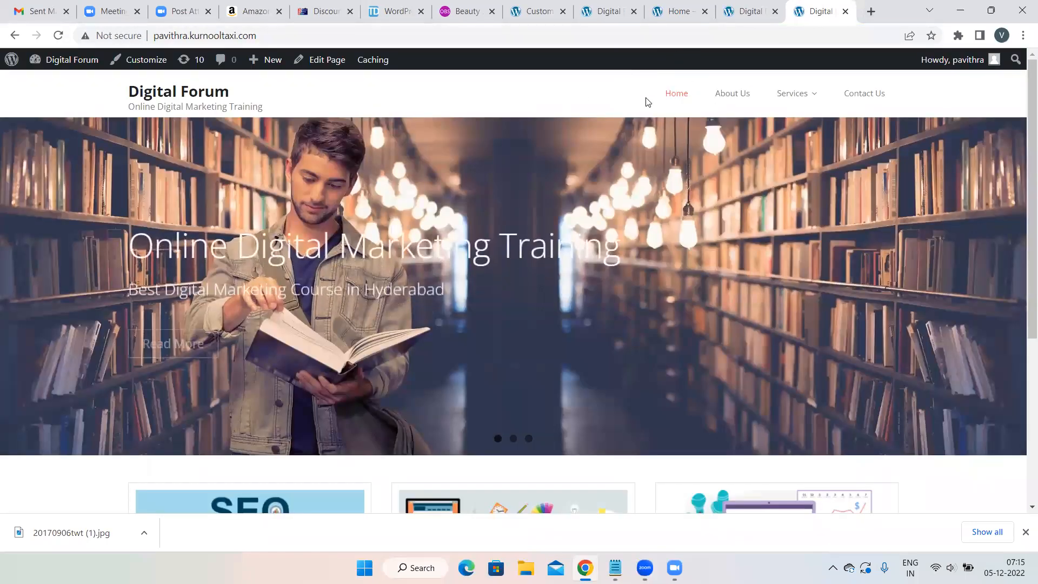
pyautogui.click(677, 95)
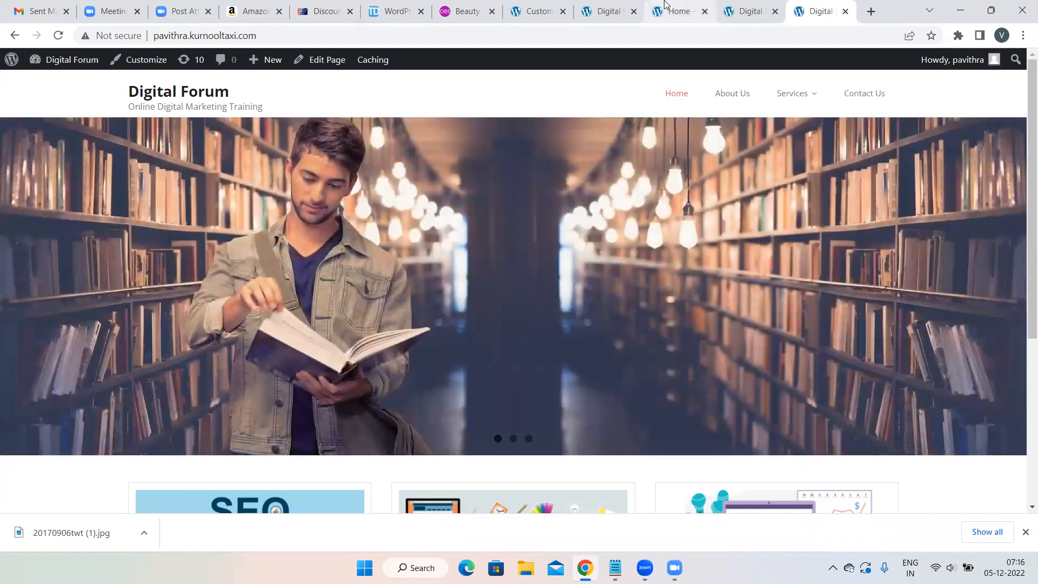
# Close the old Home page tab and return to the Customizer
pyautogui.click(673, 11)
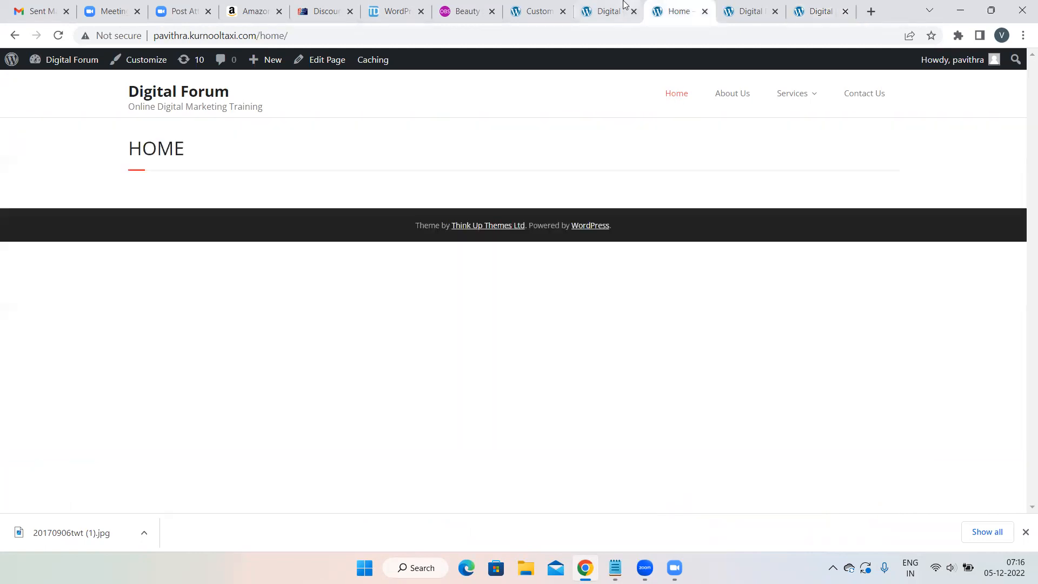
pyautogui.click(704, 11)
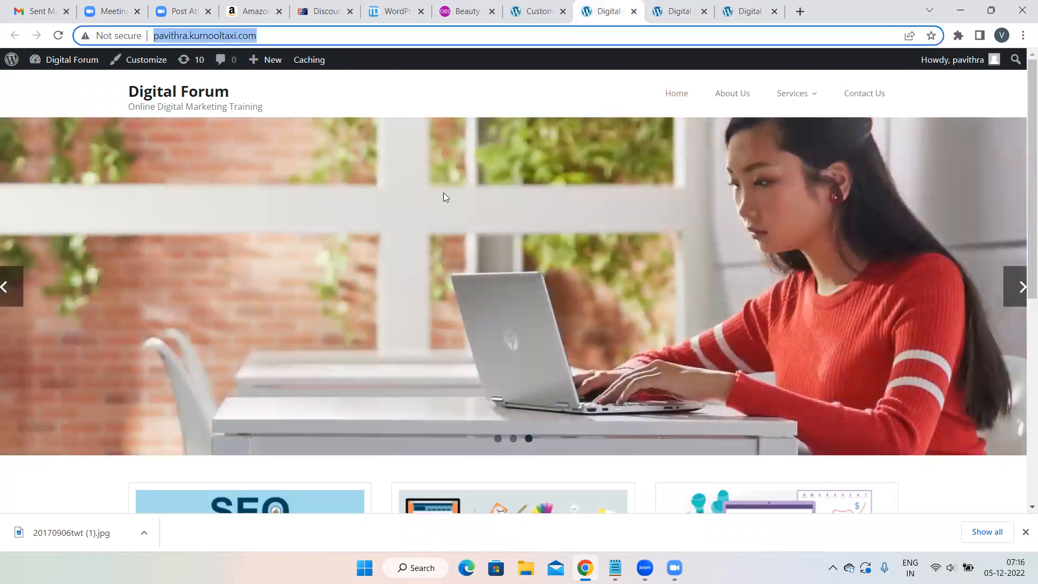
pyautogui.click(609, 6)
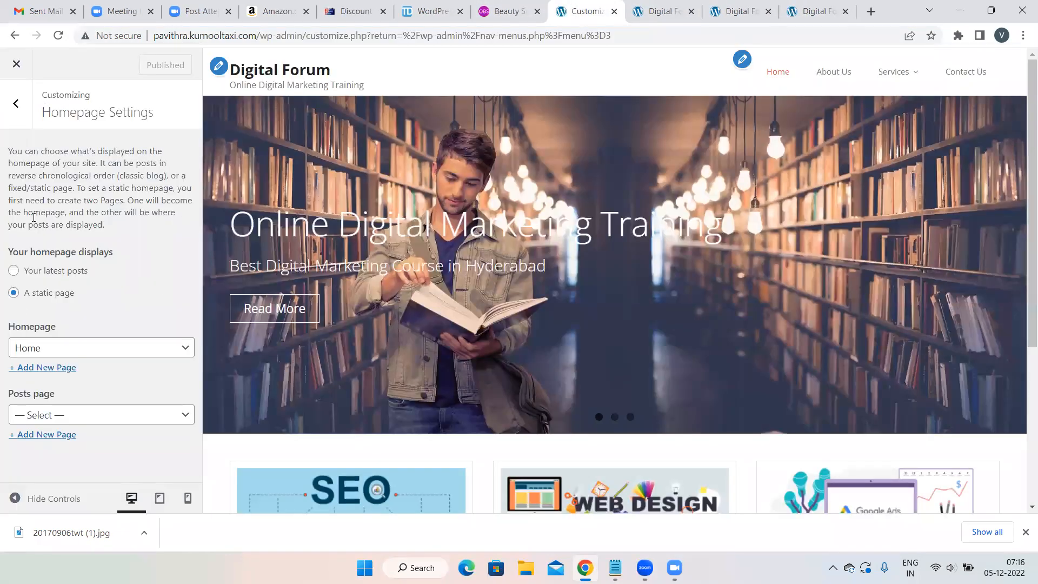
# Look over the Theme Options sections, then return to the main Customizer panel
pyautogui.click(19, 104)
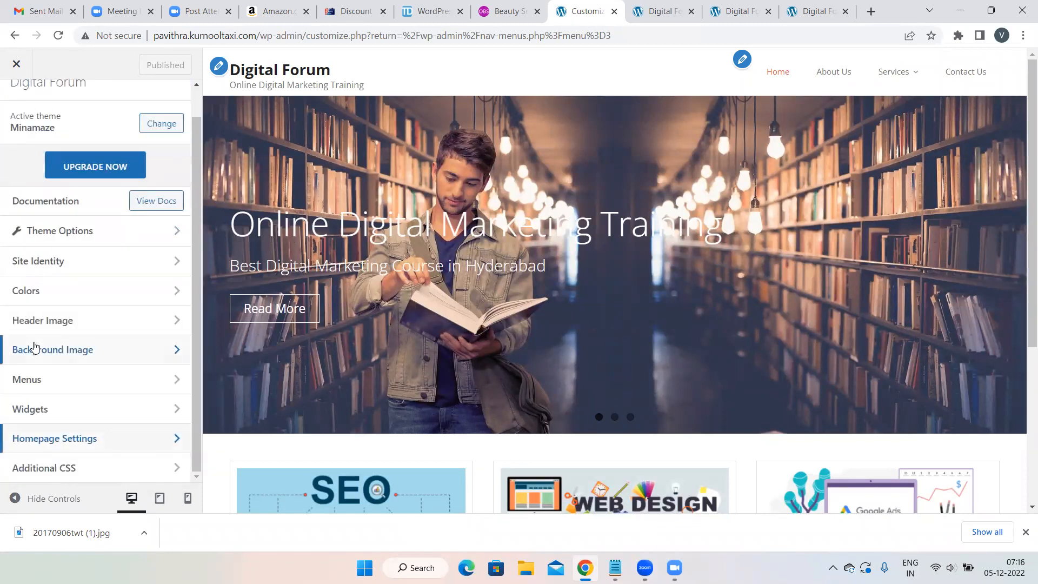
pyautogui.scroll(1, 34, 346)
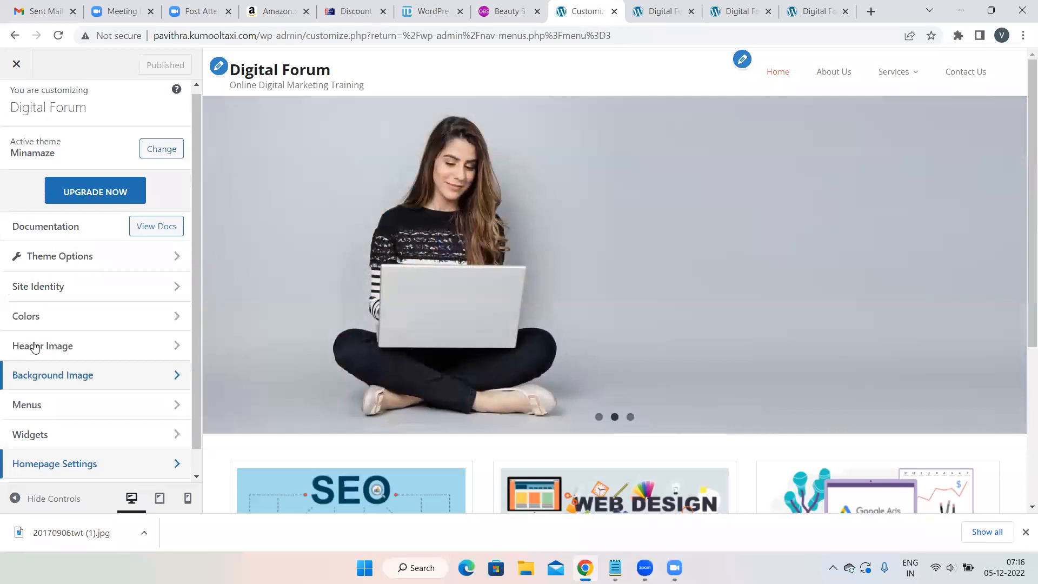
pyautogui.click(63, 265)
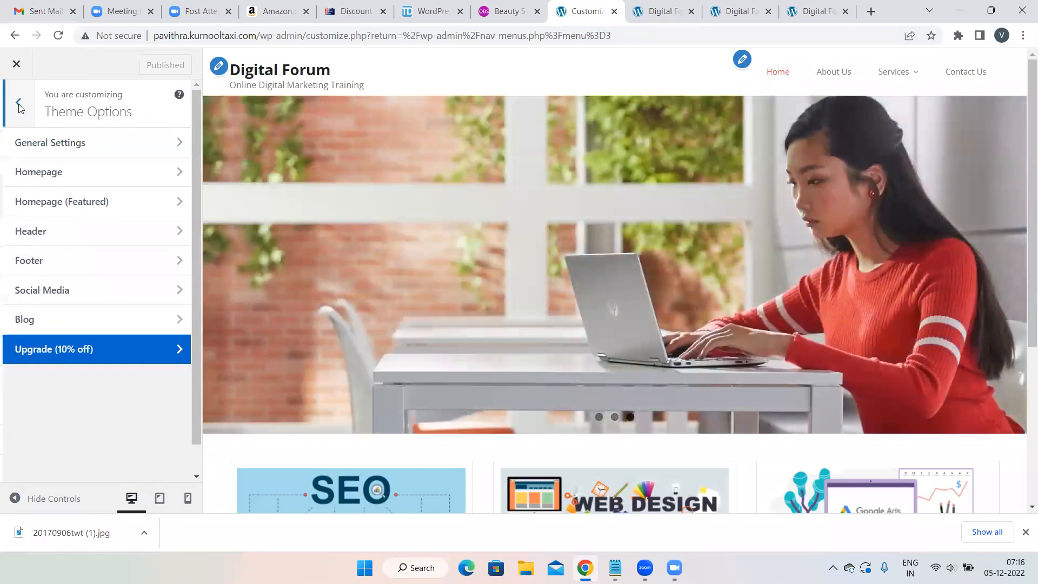
pyautogui.click(19, 104)
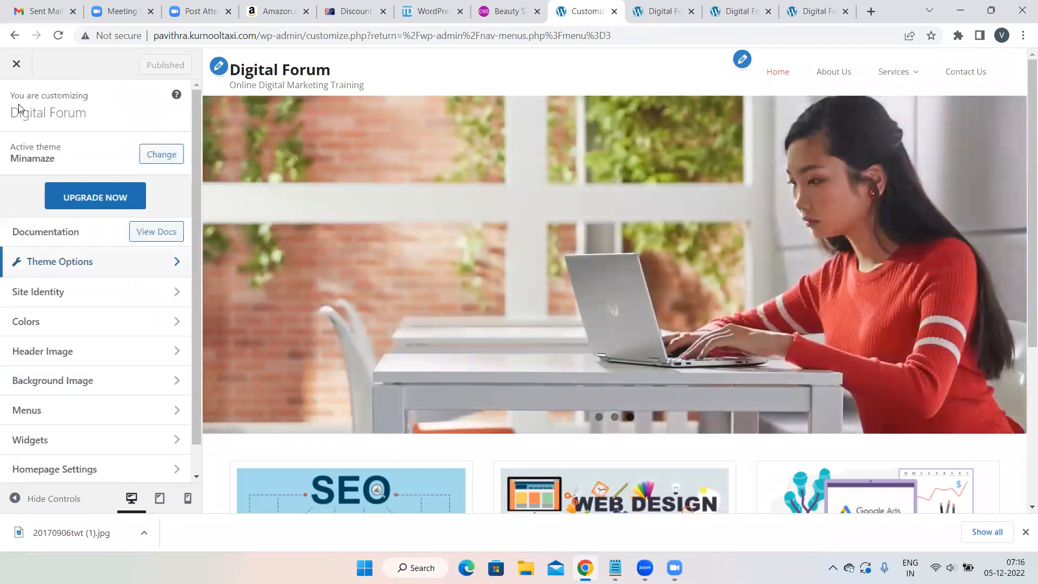
# Check the Site Identity settings, then switch to the live Digital Forum tab
pyautogui.click(102, 301)
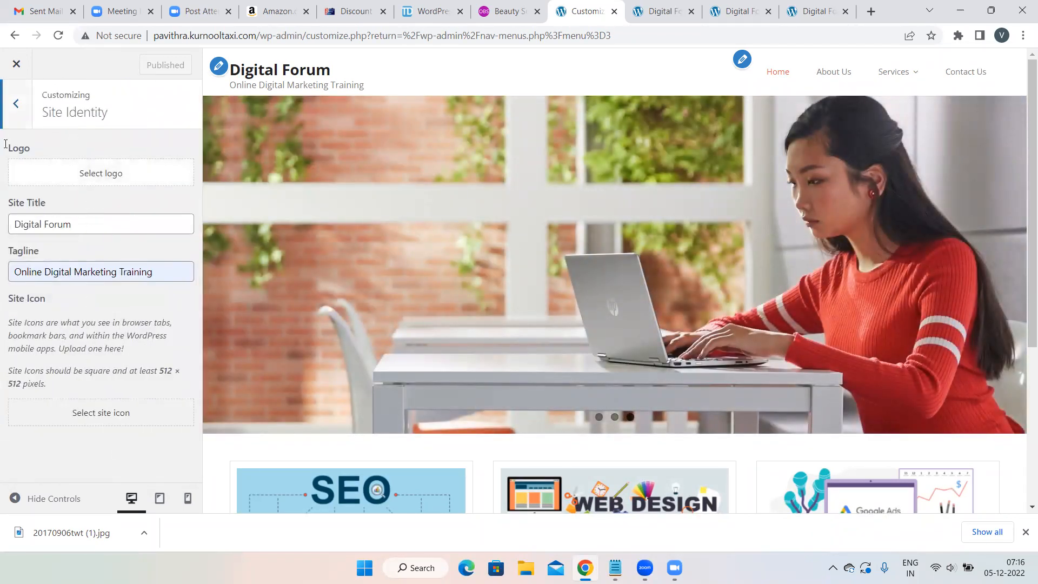
pyautogui.click(14, 105)
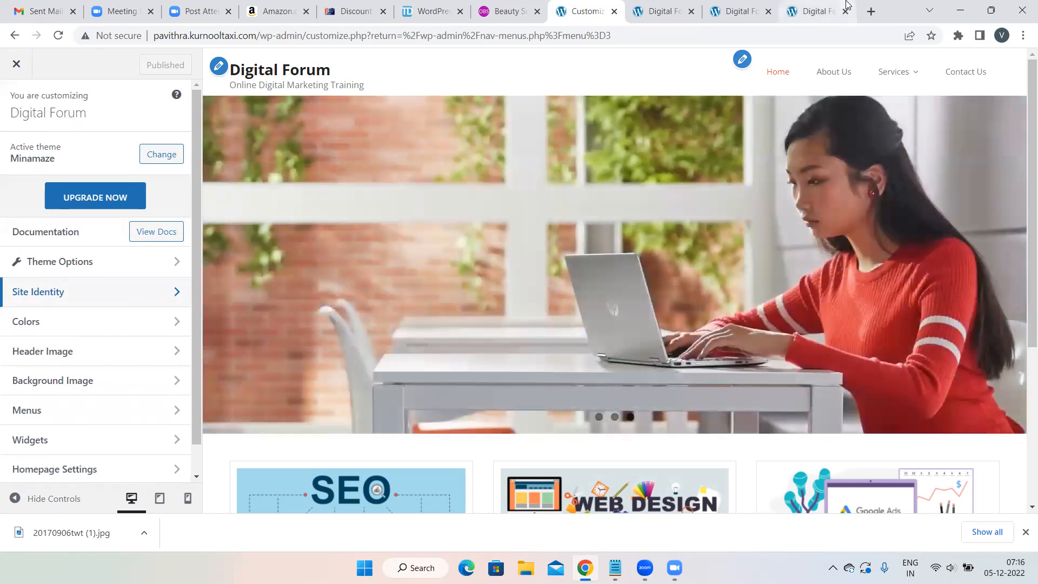
pyautogui.click(829, 8)
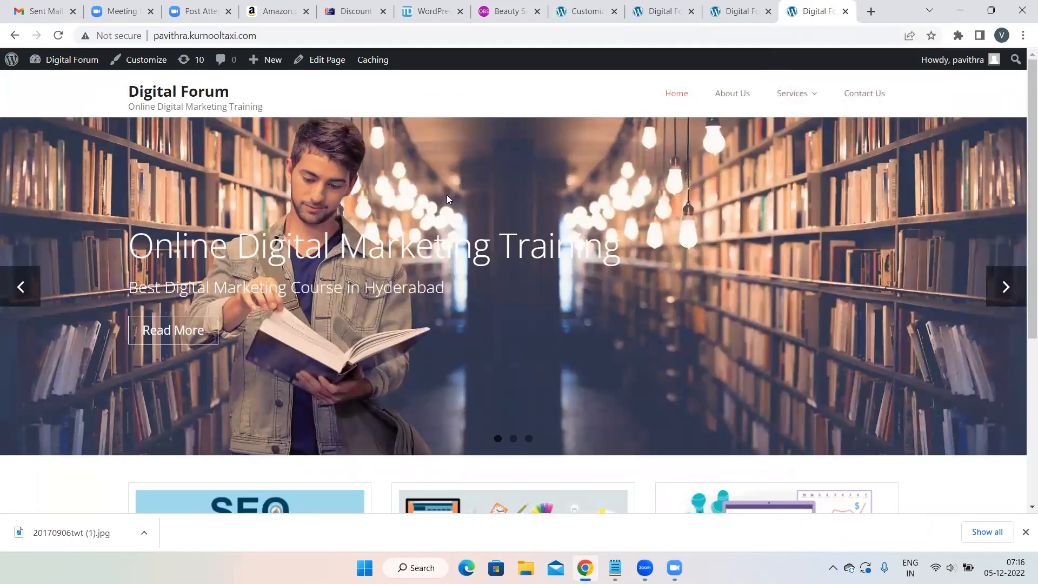
# Follow the homepage slider's Read More link to the About Us page
pyautogui.scroll(-5, 446, 199)
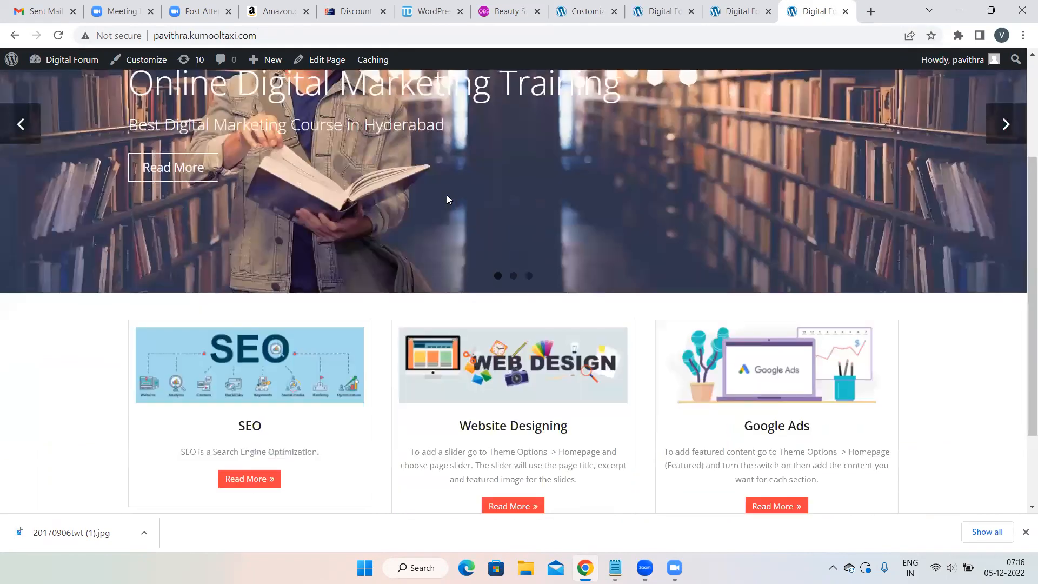
pyautogui.scroll(5, 447, 199)
pyautogui.scroll(-3, 446, 199)
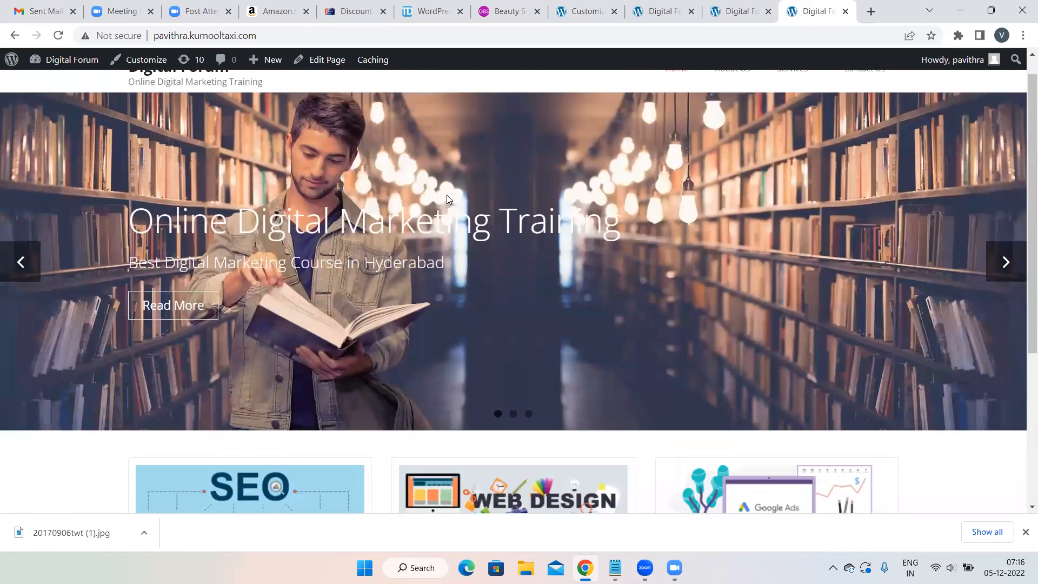
pyautogui.scroll(2, 269, 183)
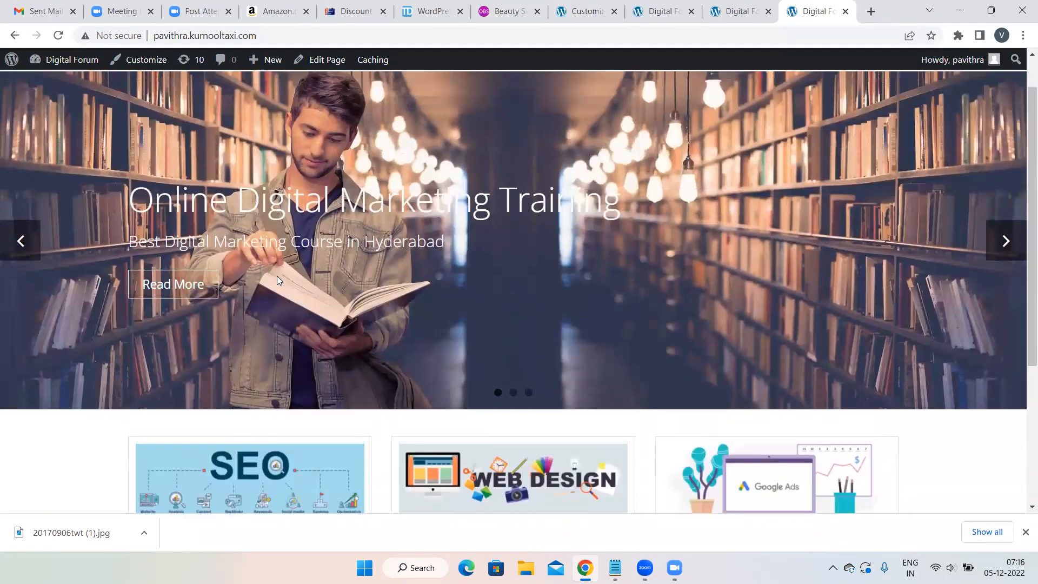
pyautogui.scroll(1, 277, 276)
pyautogui.click(154, 336)
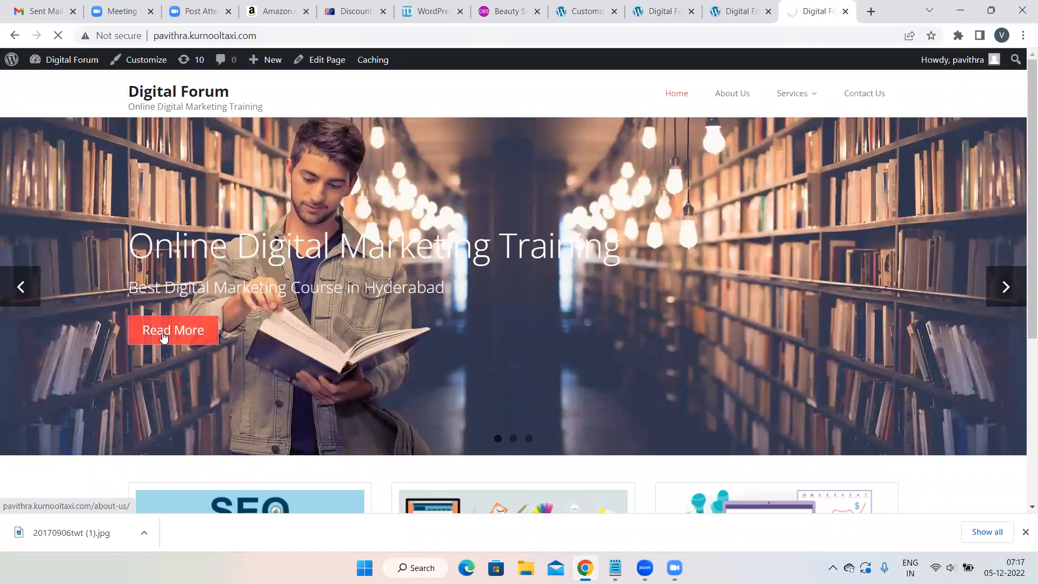
# Open the SEO service page from its card and return to the homepage, twice
pyautogui.scroll(-5, 508, 193)
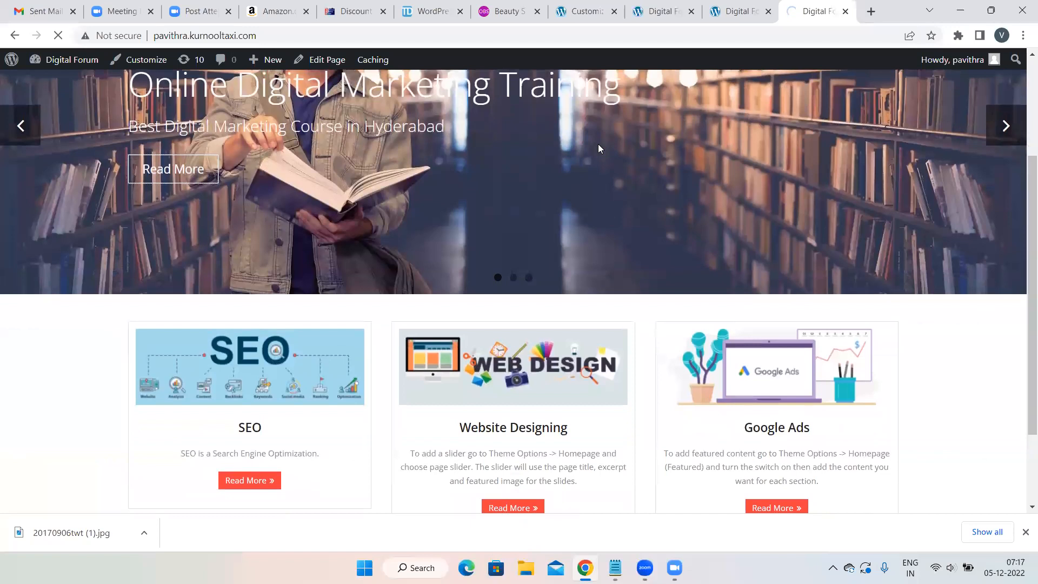
pyautogui.click(250, 371)
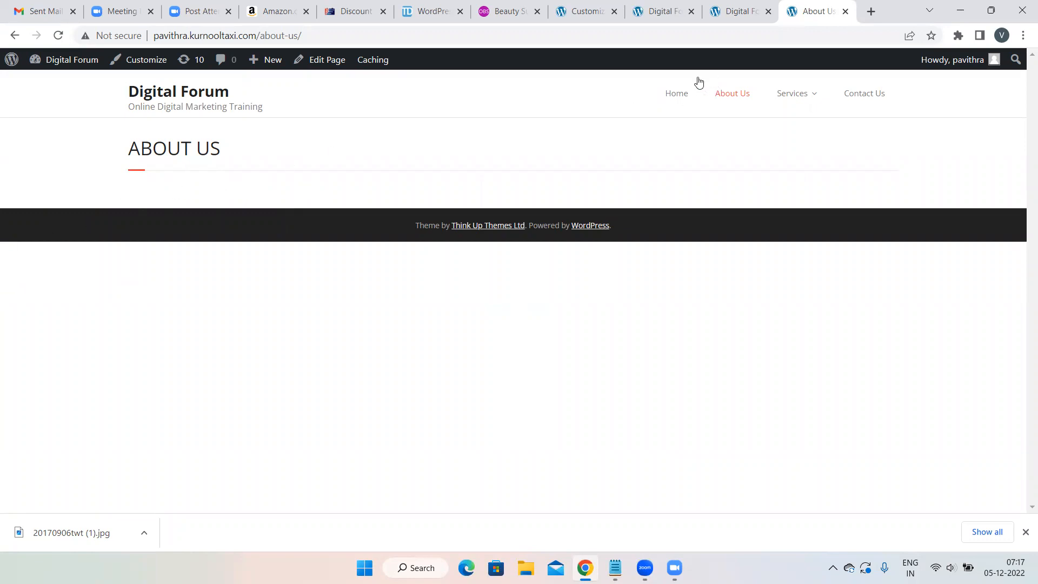
pyautogui.click(674, 102)
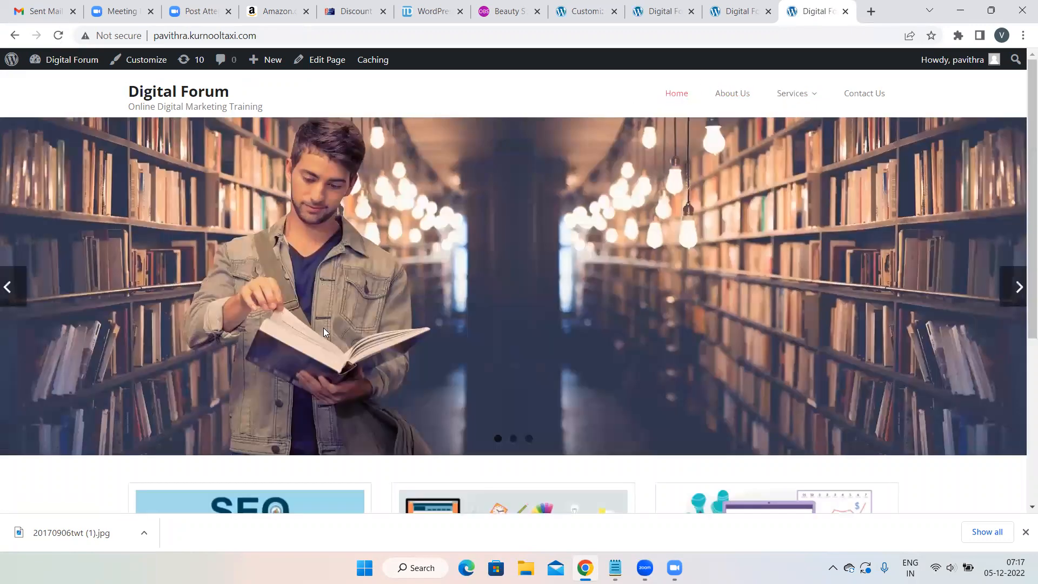
pyautogui.scroll(-5, 323, 327)
pyautogui.click(238, 371)
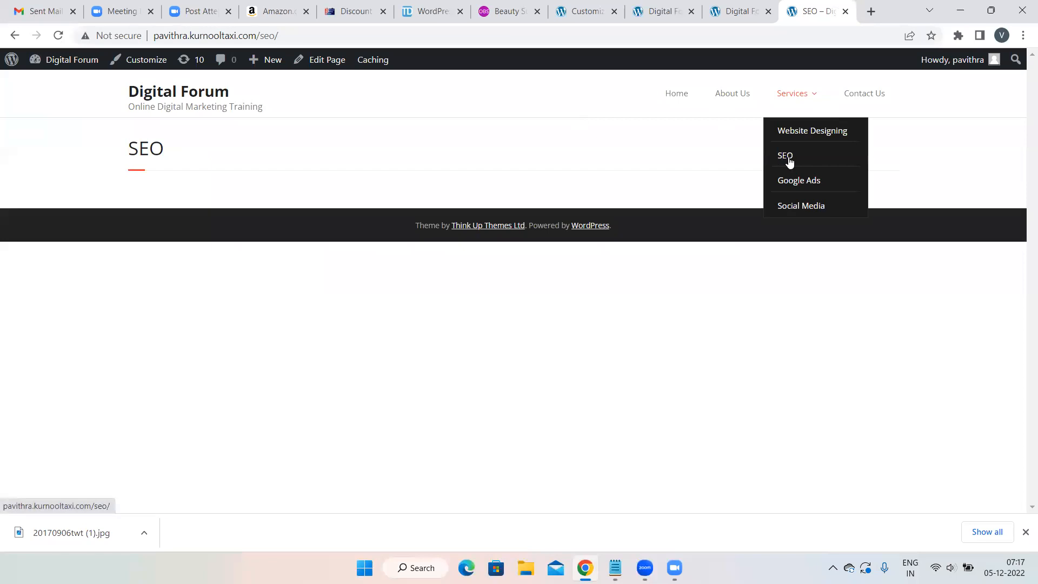
pyautogui.click(166, 105)
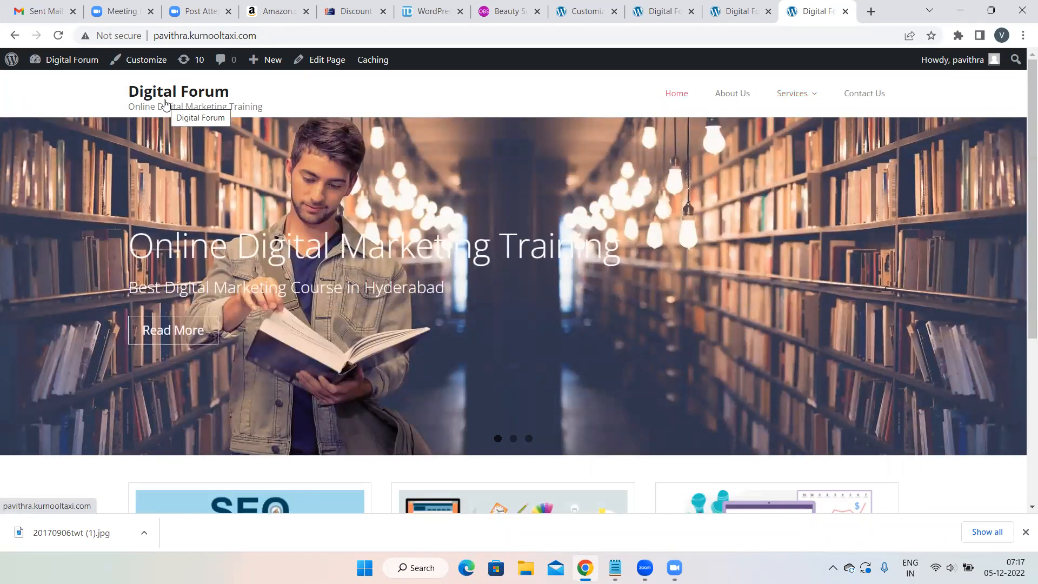
# Look over the Services menu and homepage, then switch to the beauty supply store tab
pyautogui.moveTo(805, 103)
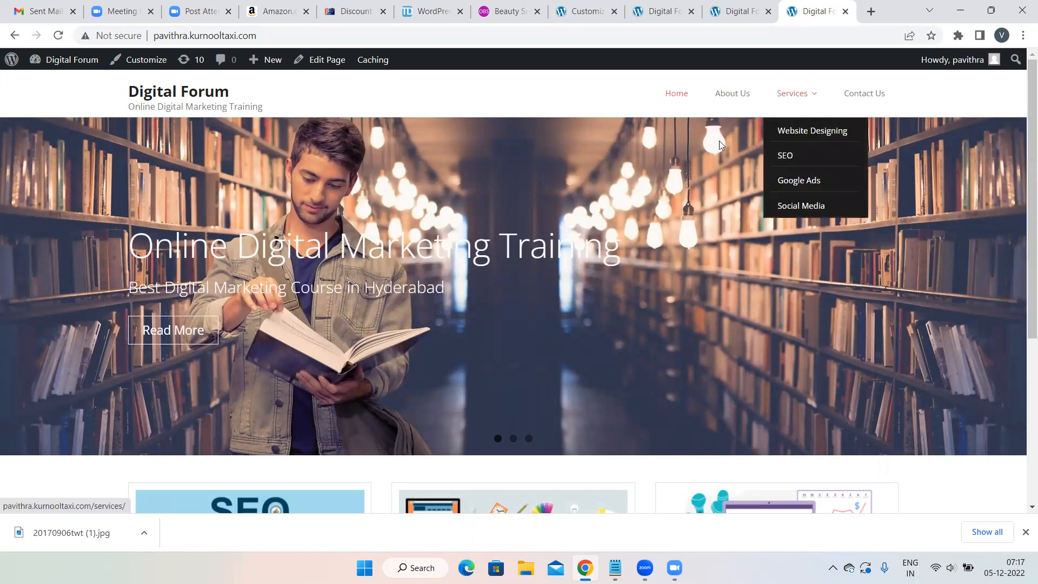
pyautogui.scroll(-3, 549, 234)
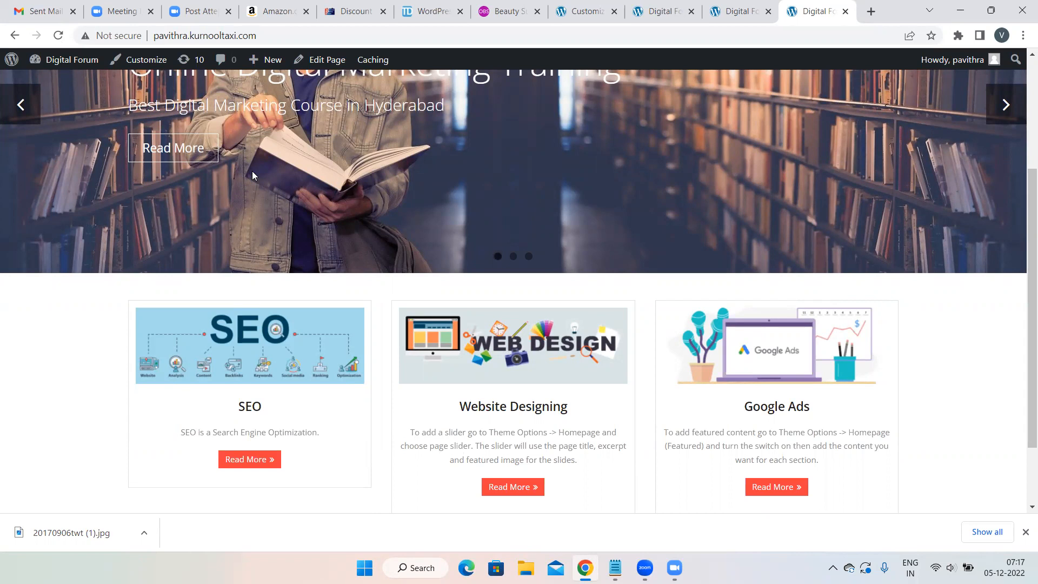
pyautogui.scroll(3, 252, 171)
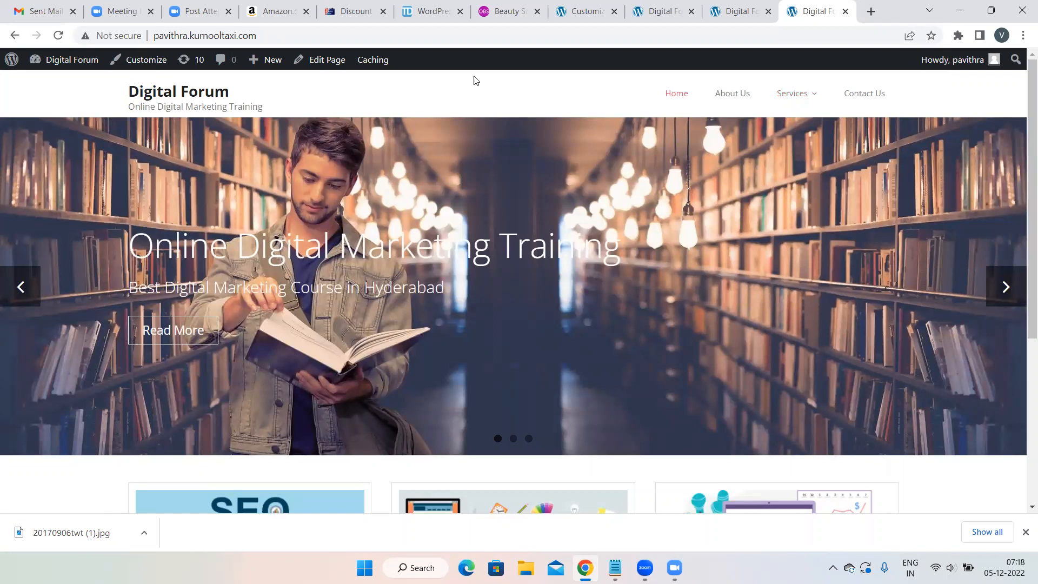
pyautogui.click(516, 10)
# Close the beauty supply and extra admin tabs, then exit the Customizer back to the Menus editor
pyautogui.click(537, 11)
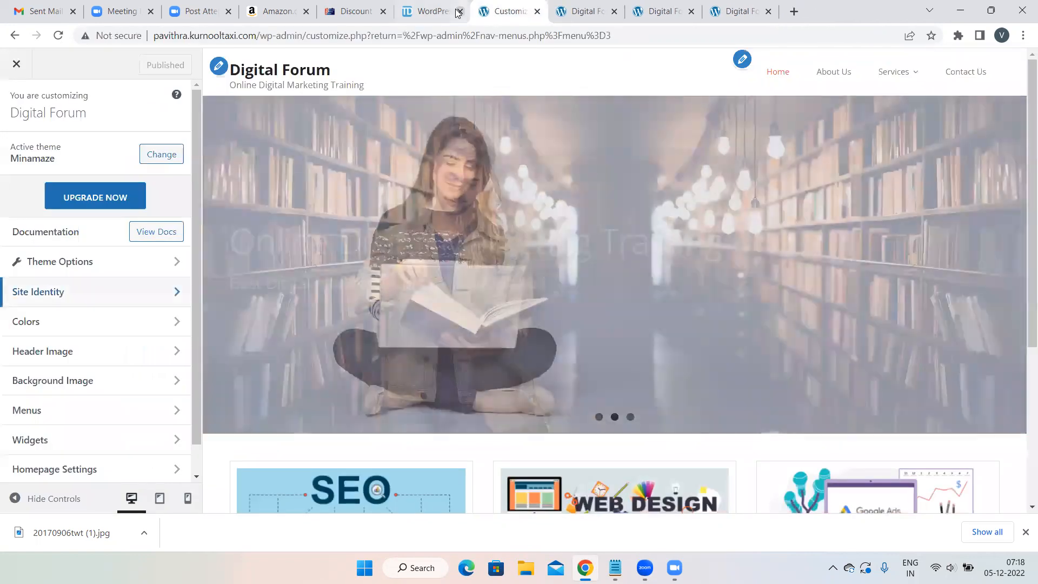
pyautogui.click(460, 12)
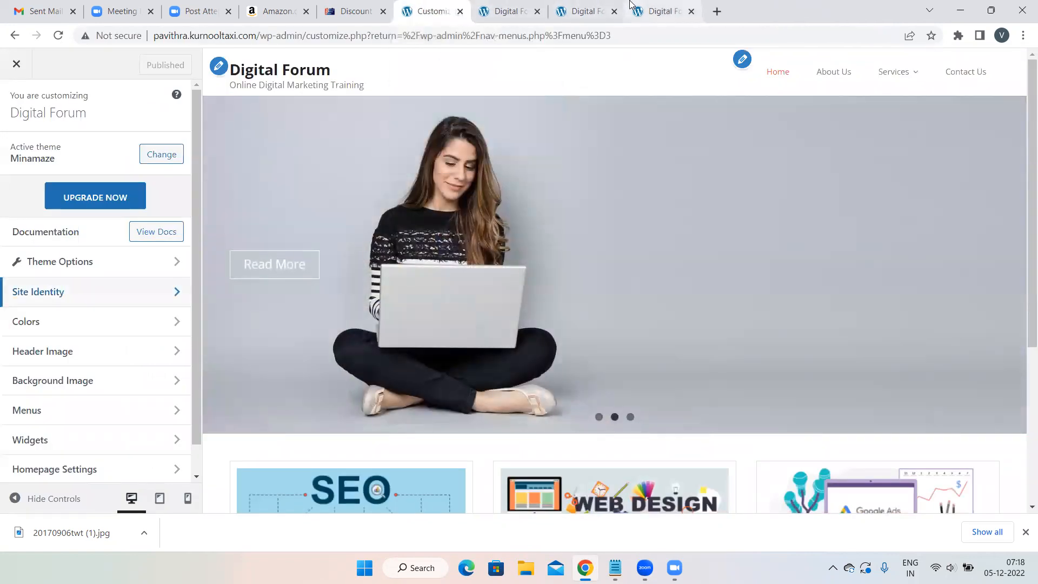
pyautogui.click(657, 11)
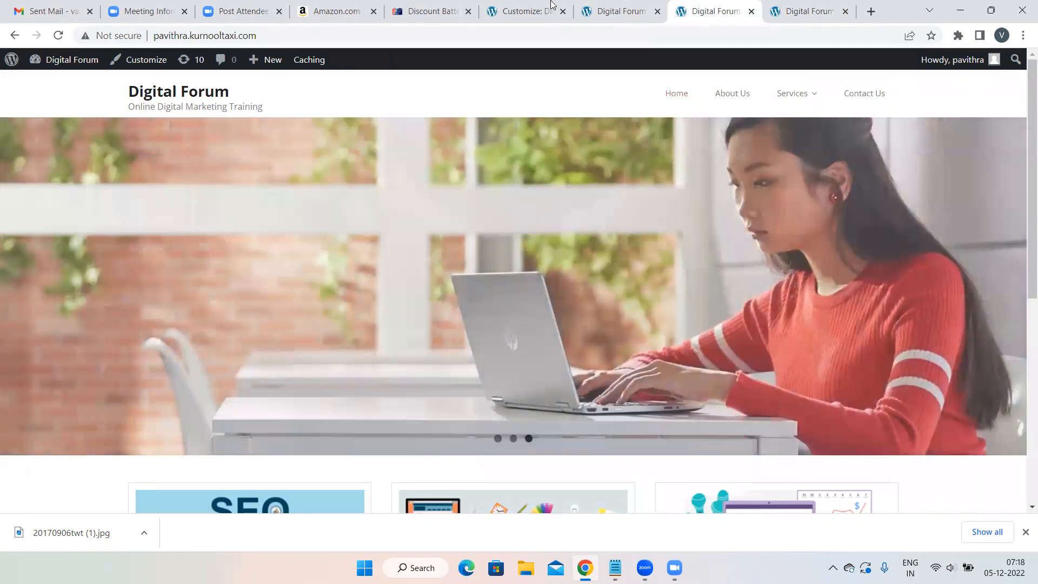
pyautogui.click(522, 12)
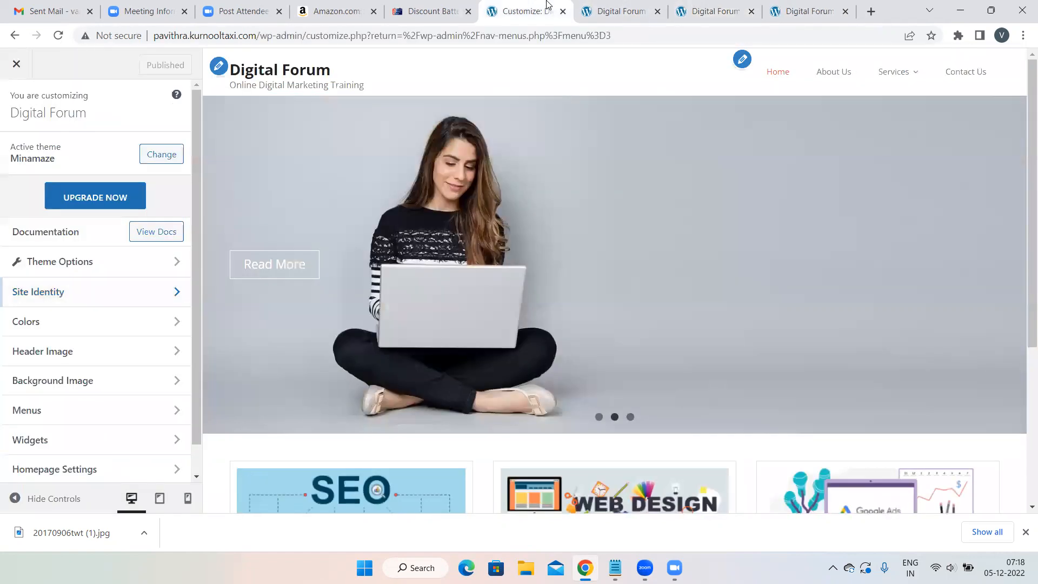
pyautogui.click(16, 66)
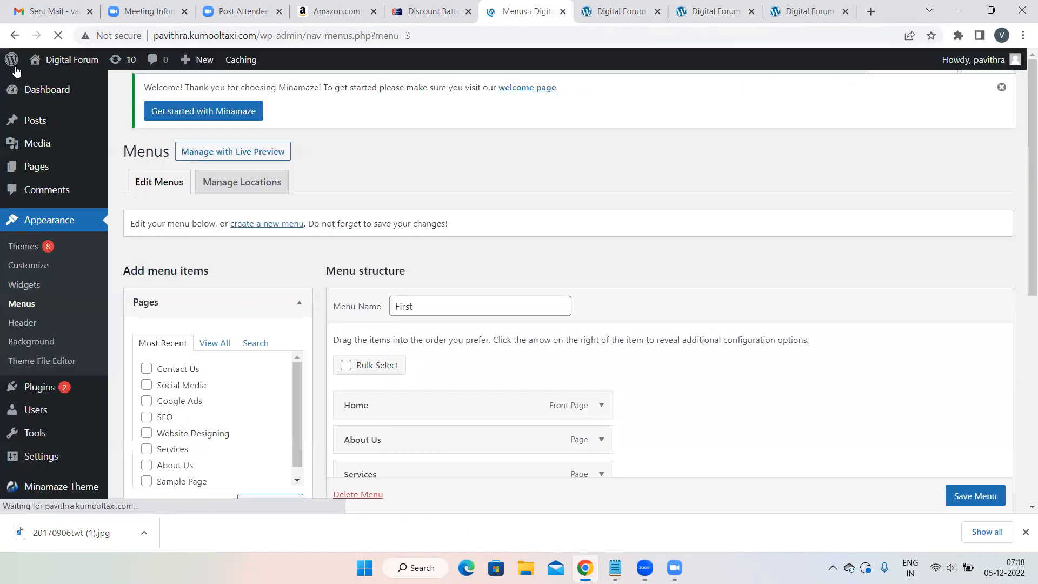
# Close two duplicate Digital Forum tabs, check the live homepage, then go to Tools > WP Reset
pyautogui.click(656, 11)
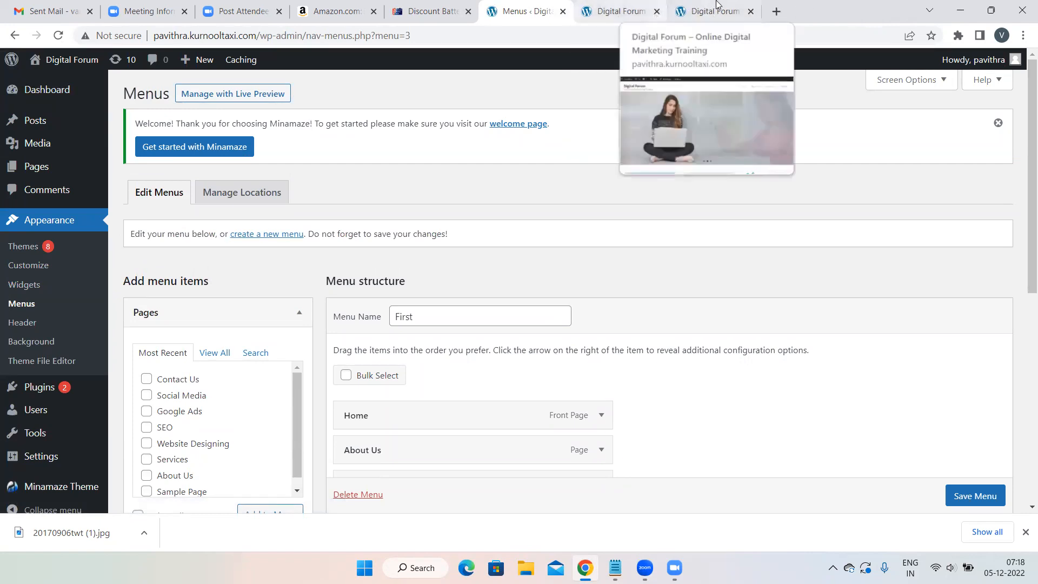
pyautogui.click(657, 11)
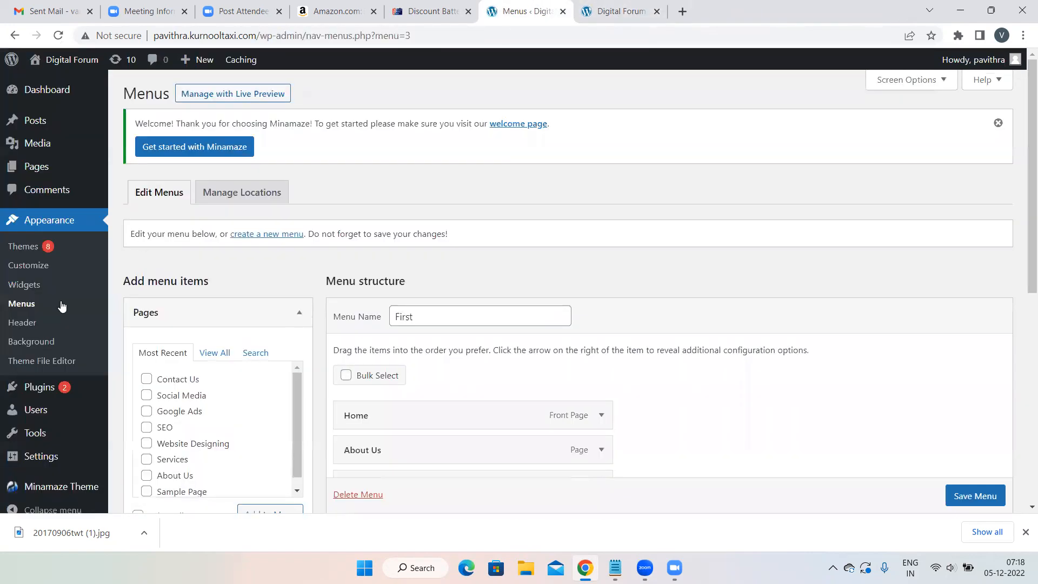
pyautogui.scroll(-2, 46, 367)
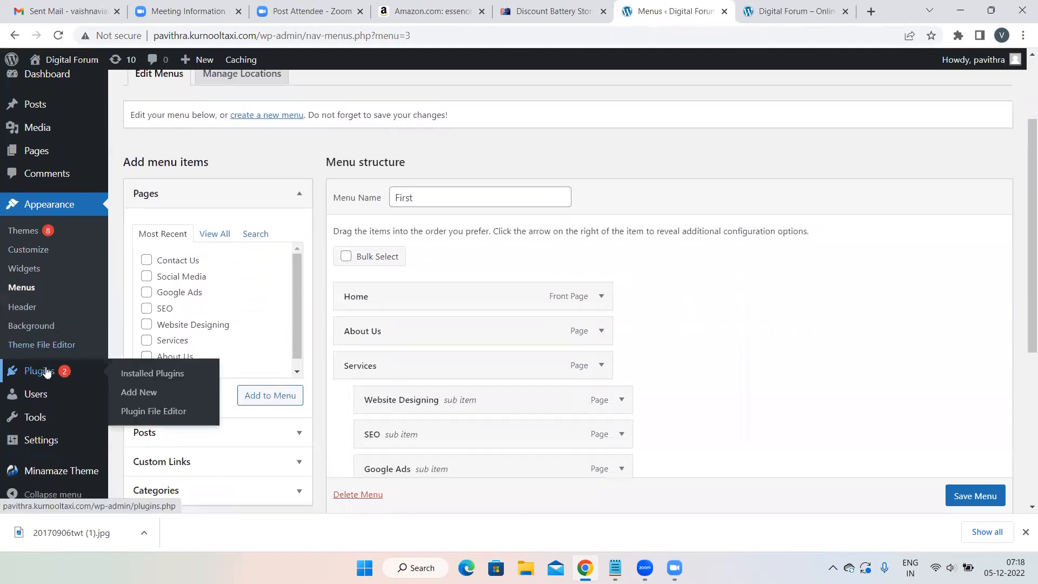
pyautogui.moveTo(34, 427)
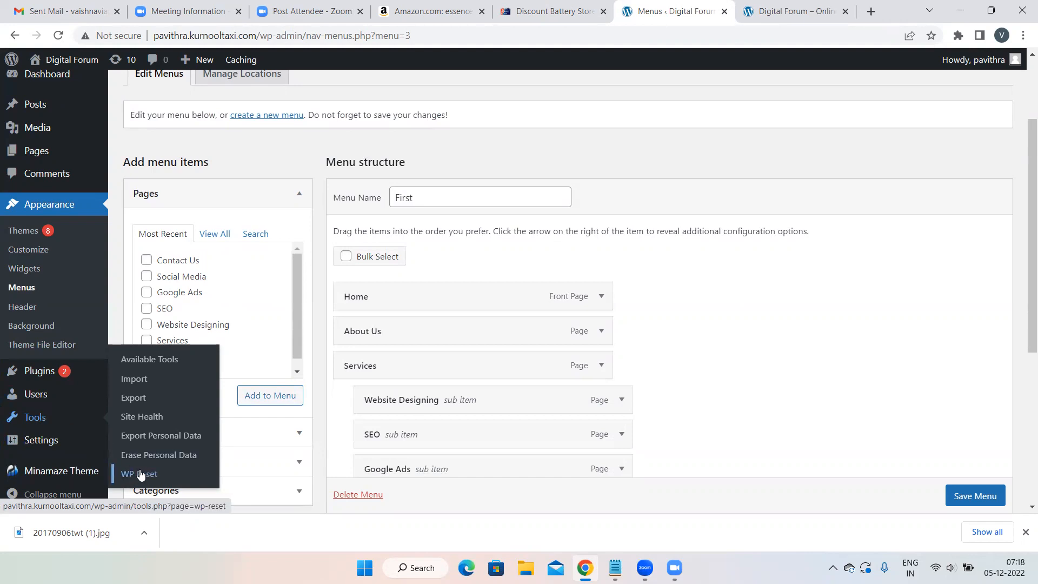
pyautogui.click(760, 4)
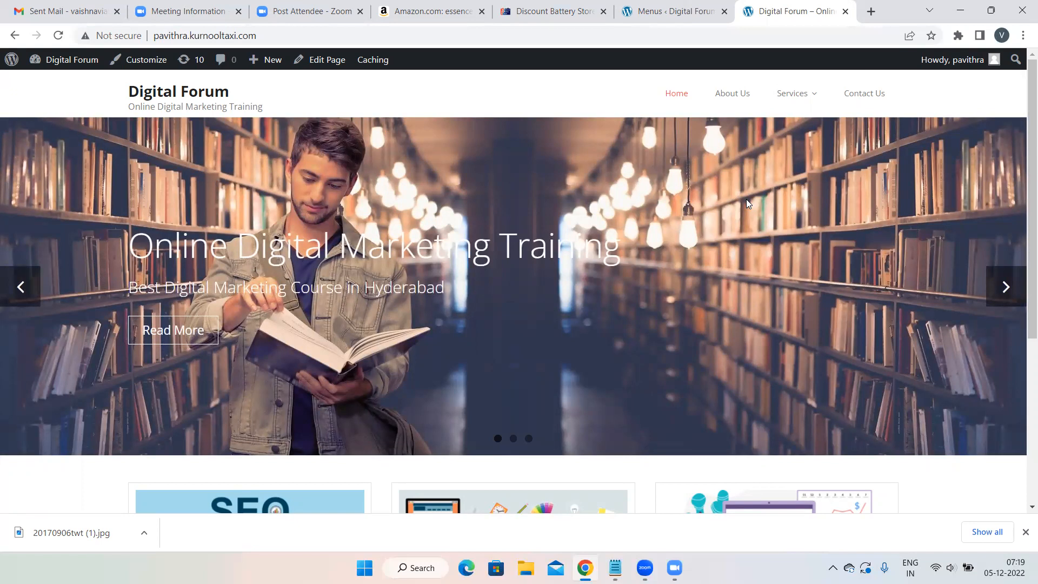
pyautogui.click(676, 12)
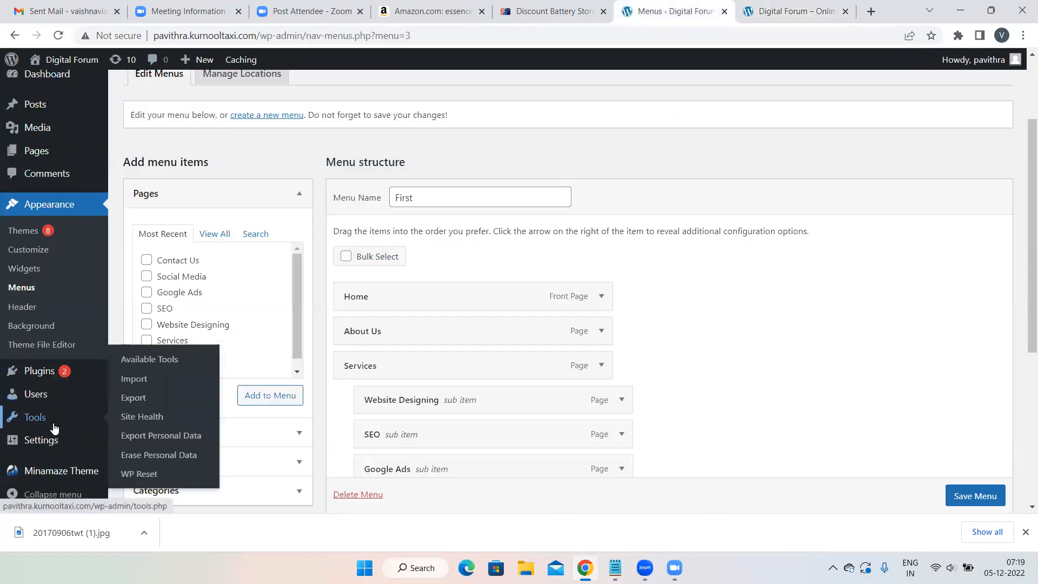
pyautogui.click(136, 475)
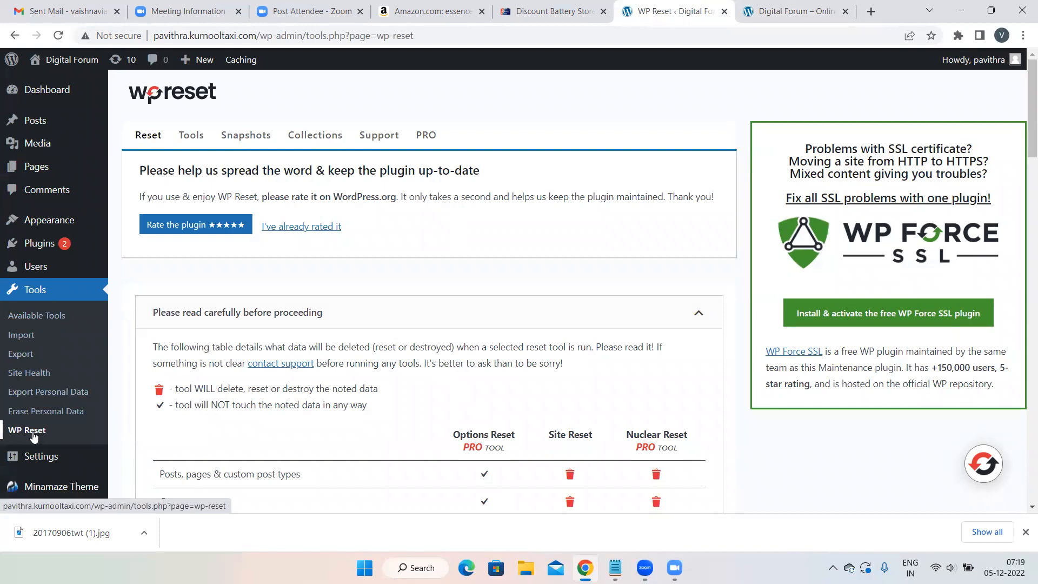
# Enter 'reset' in the Site Reset confirmation field and confirm Reset WordPress
pyautogui.scroll(-10, 514, 281)
pyautogui.scroll(11, 515, 281)
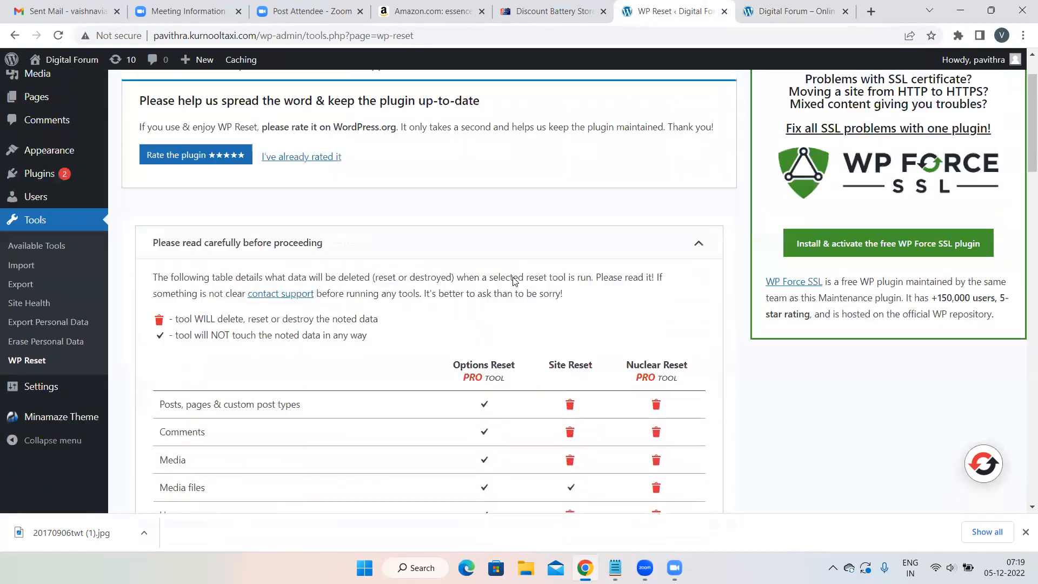
pyautogui.scroll(-15, 514, 280)
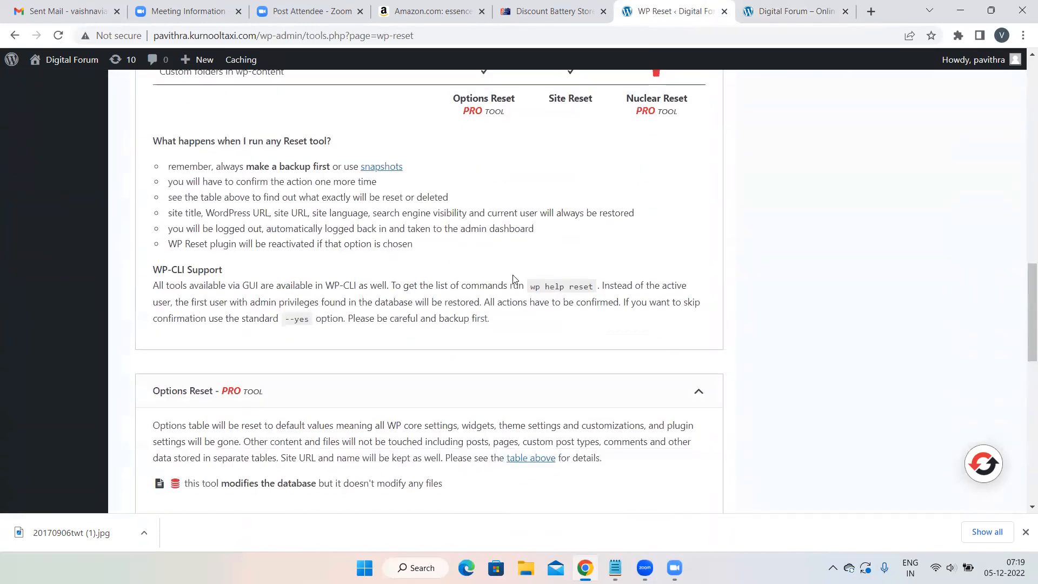
pyautogui.scroll(-5, 514, 279)
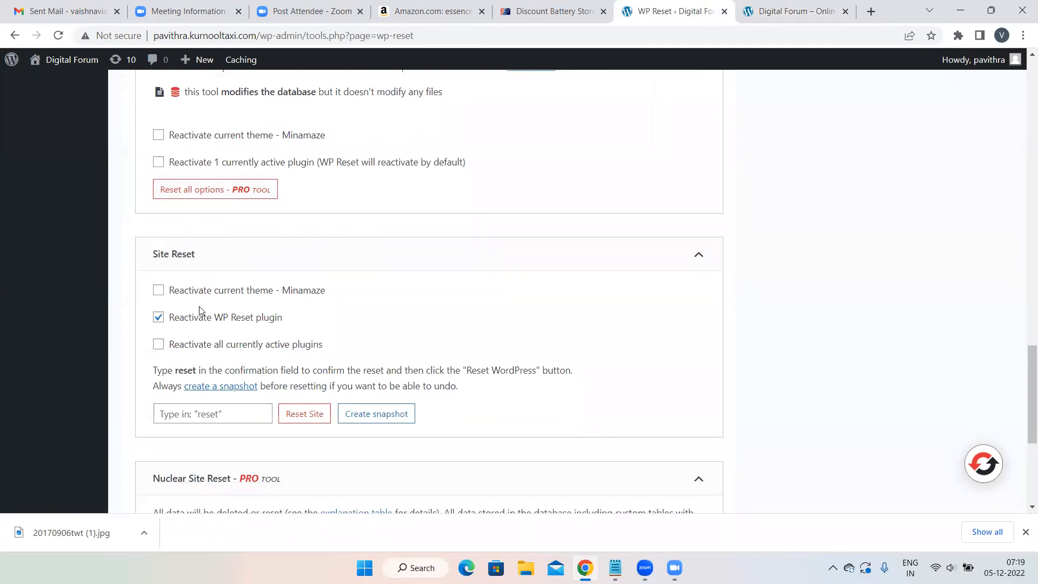
pyautogui.scroll(15, 208, 268)
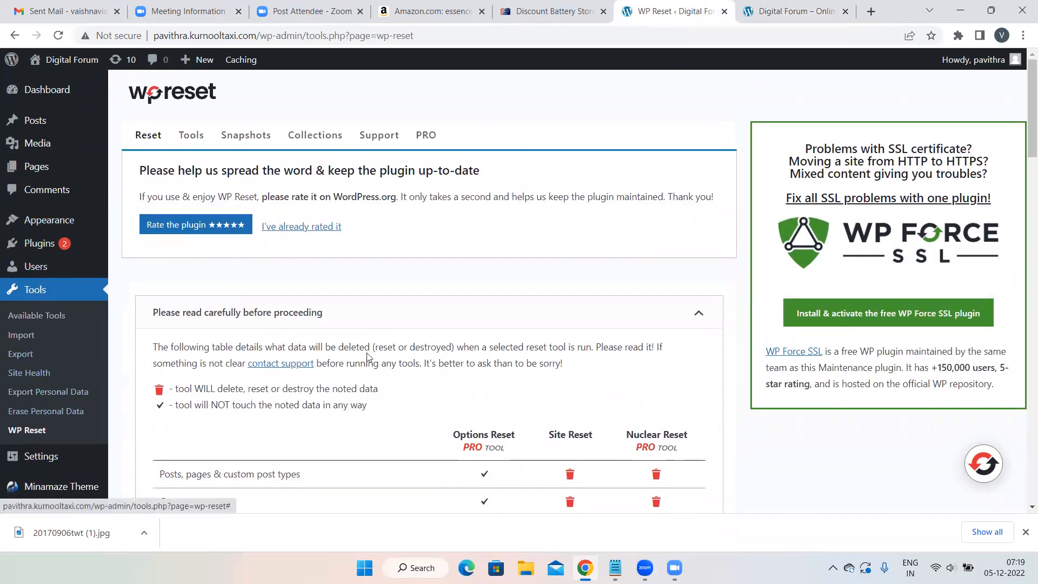
pyautogui.scroll(-7, 371, 346)
pyautogui.scroll(-15, 371, 346)
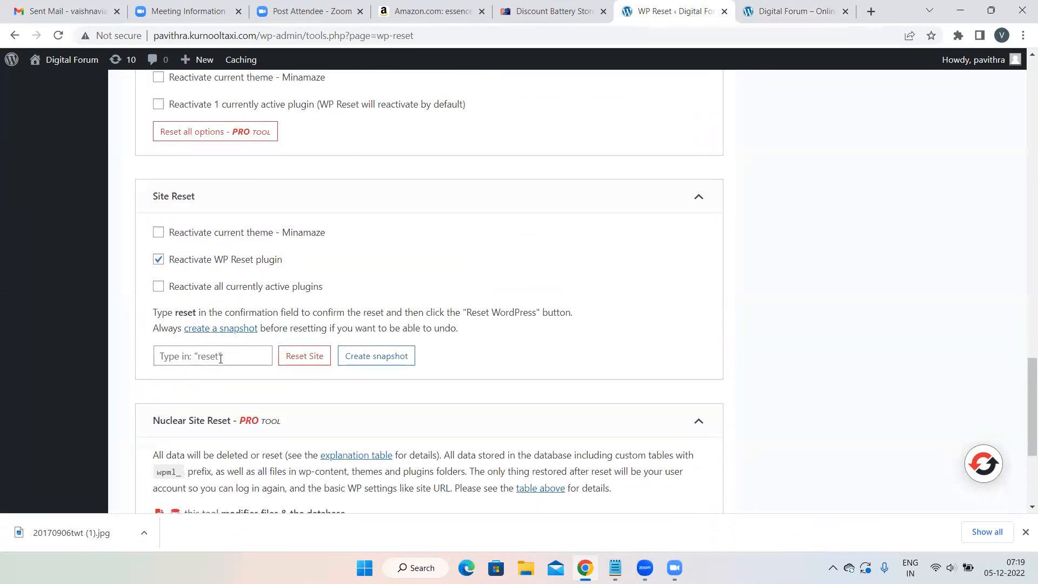
pyautogui.click(201, 357)
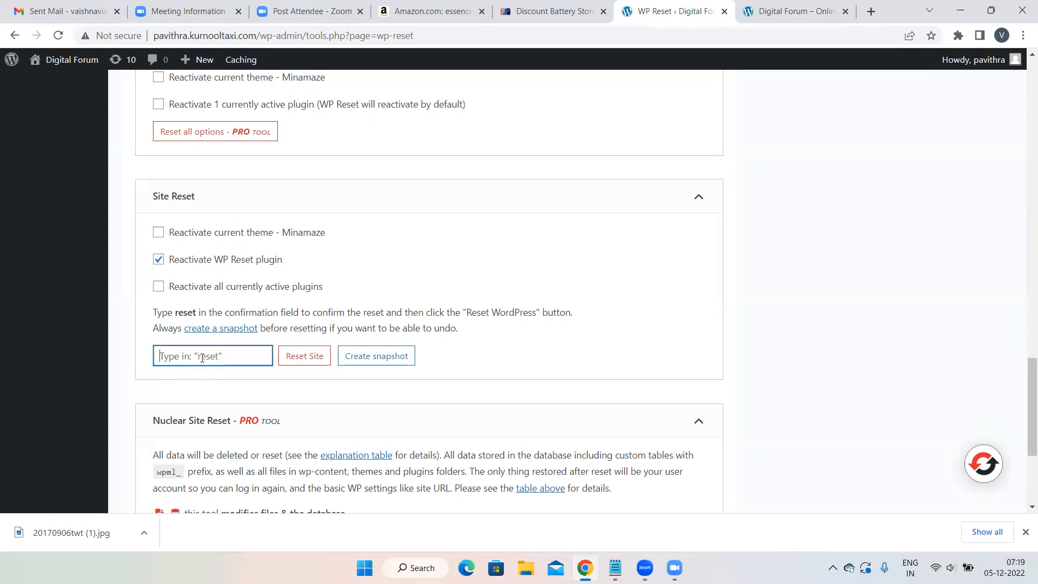
pyautogui.write('reset')
pyautogui.click(301, 358)
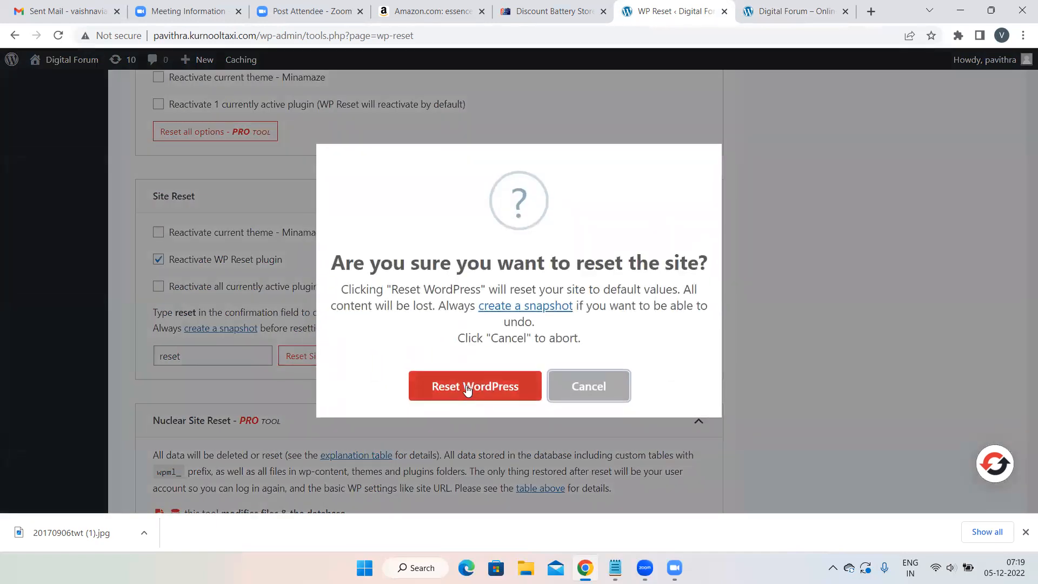
pyautogui.click(469, 387)
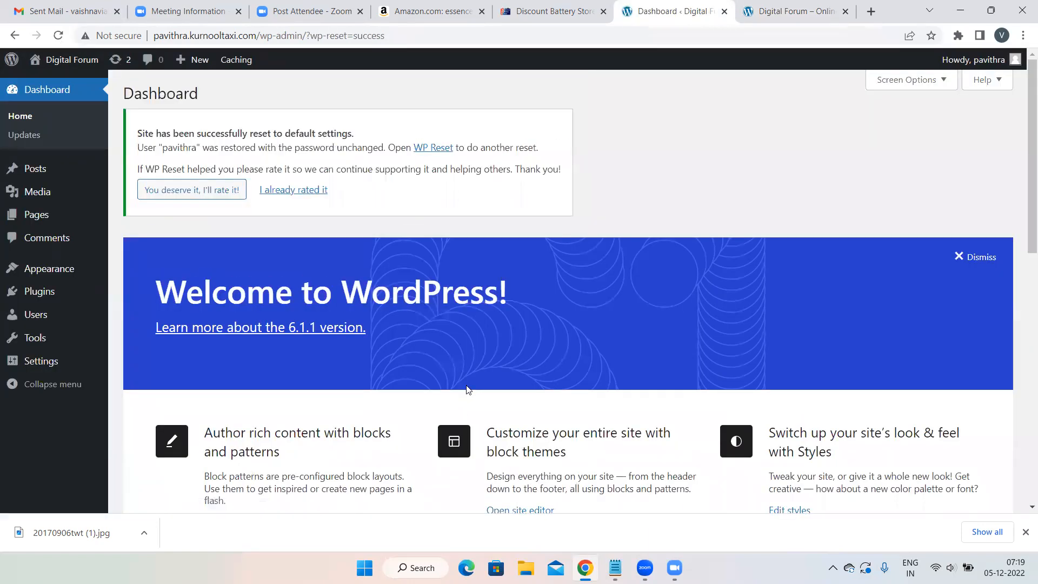
# Reload the live site after the reset, then view the Dashboard's reset confirmation
pyautogui.click(775, 7)
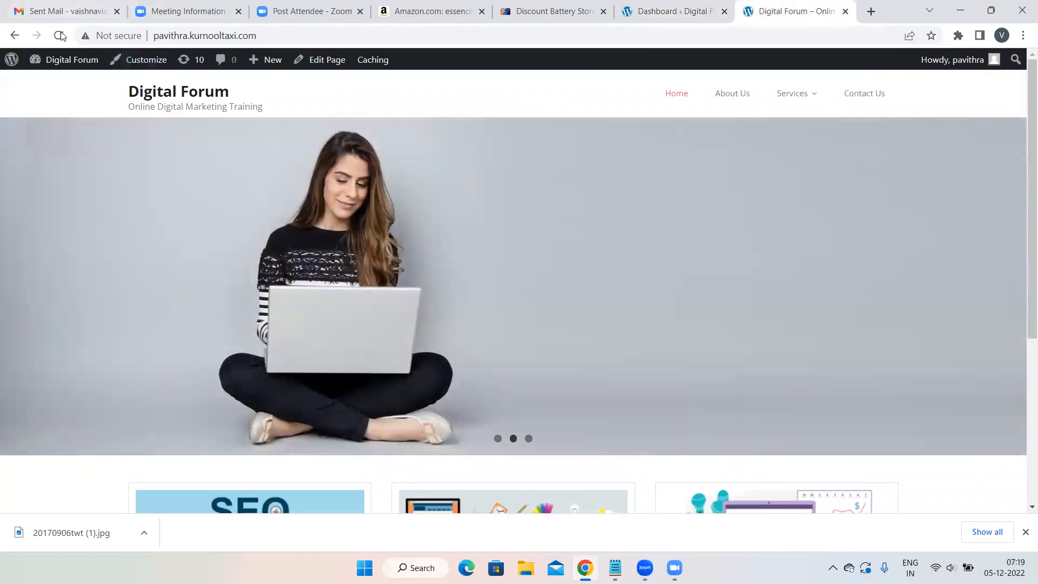
pyautogui.click(59, 35)
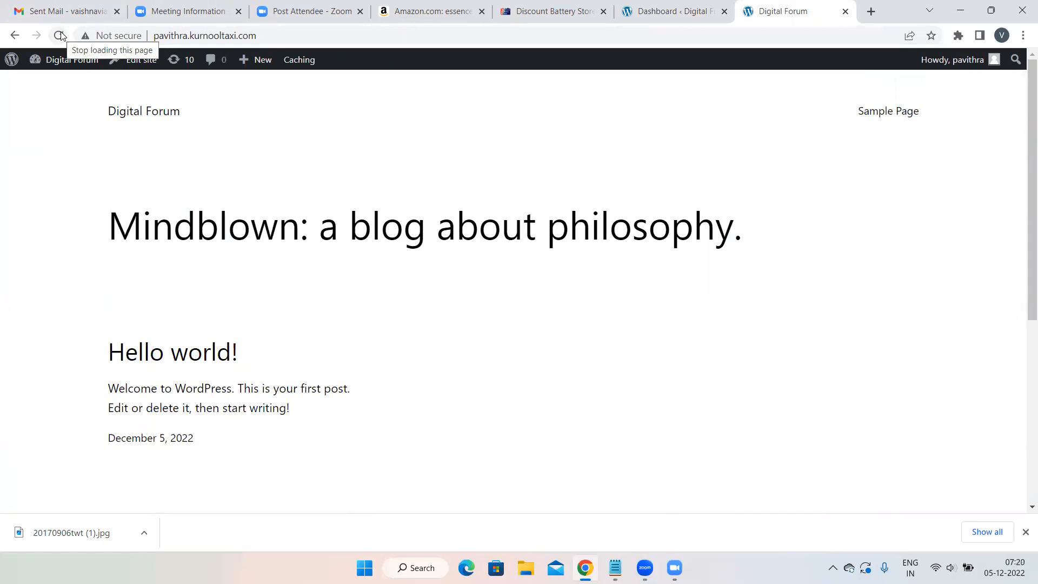
pyautogui.click(664, 8)
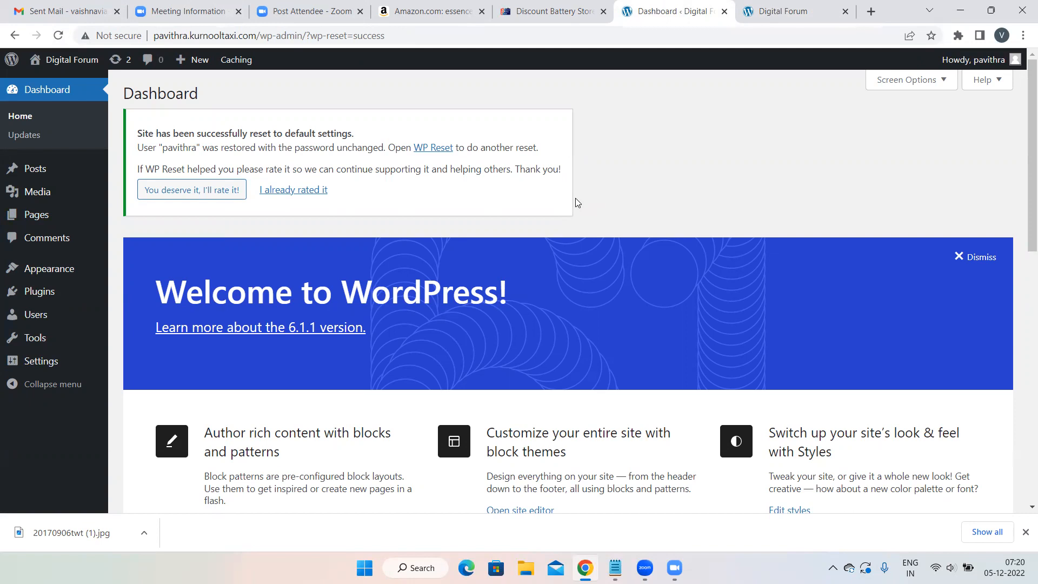
pyautogui.moveTo(48, 341)
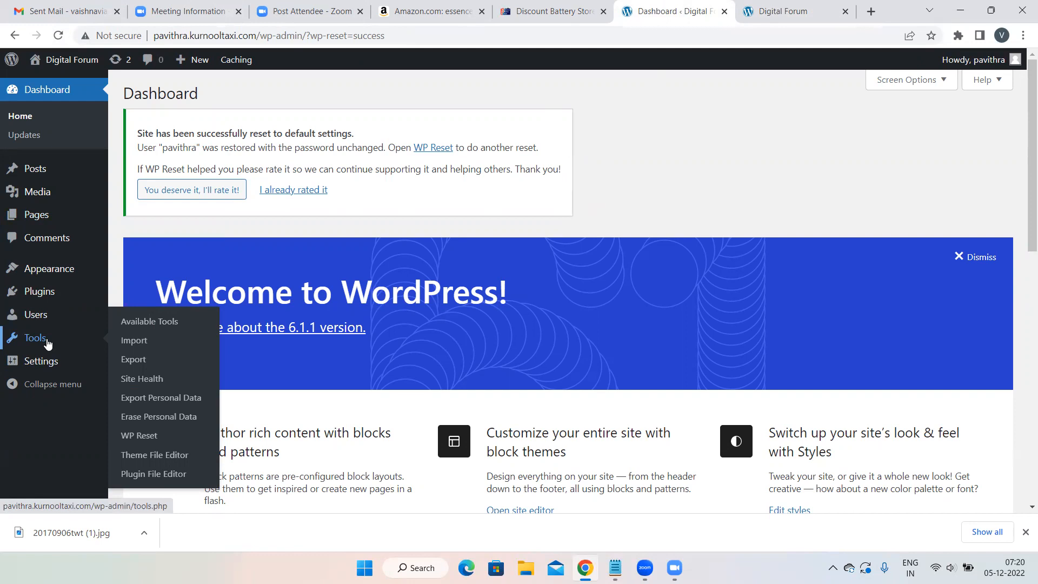
# Open Tools > WP Reset and go to the Site Reset confirmation field
pyautogui.click(141, 437)
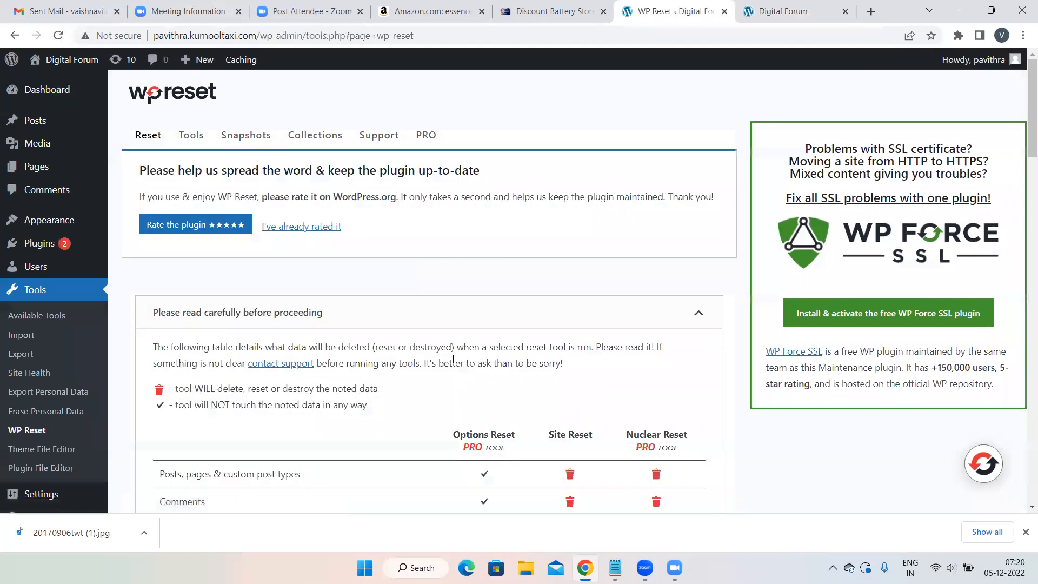
pyautogui.scroll(-7, 453, 359)
pyautogui.scroll(-20, 453, 359)
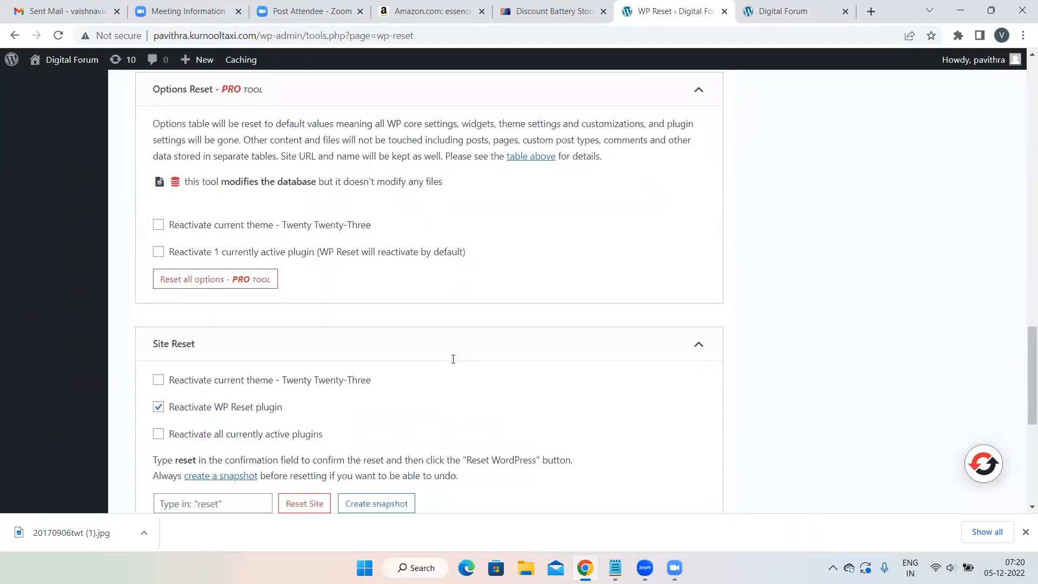
pyautogui.click(231, 319)
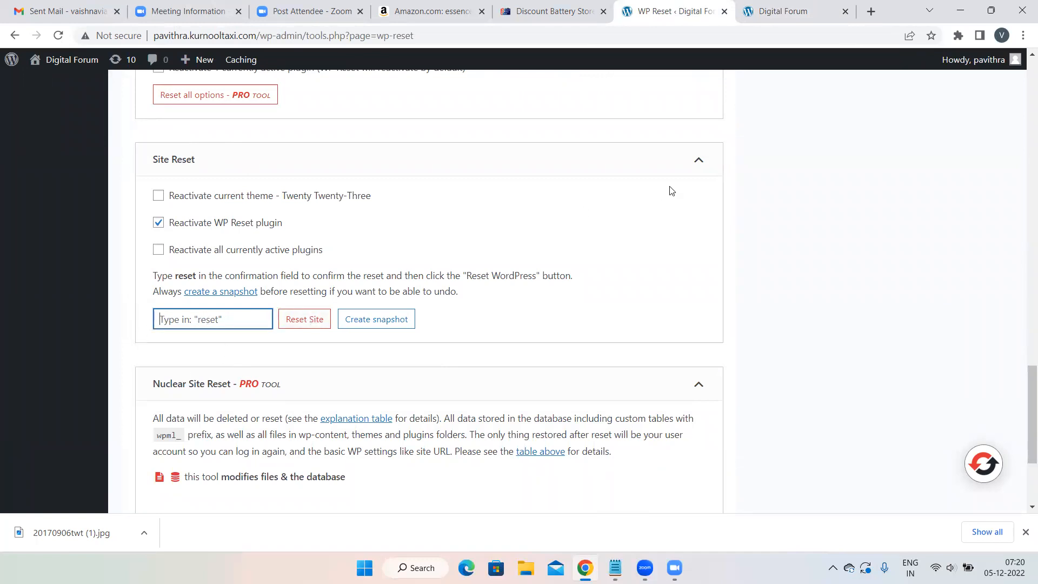
pyautogui.scroll(12, 669, 189)
# Check the live site tab, then return to the WP Reset page and reload it
pyautogui.click(780, 6)
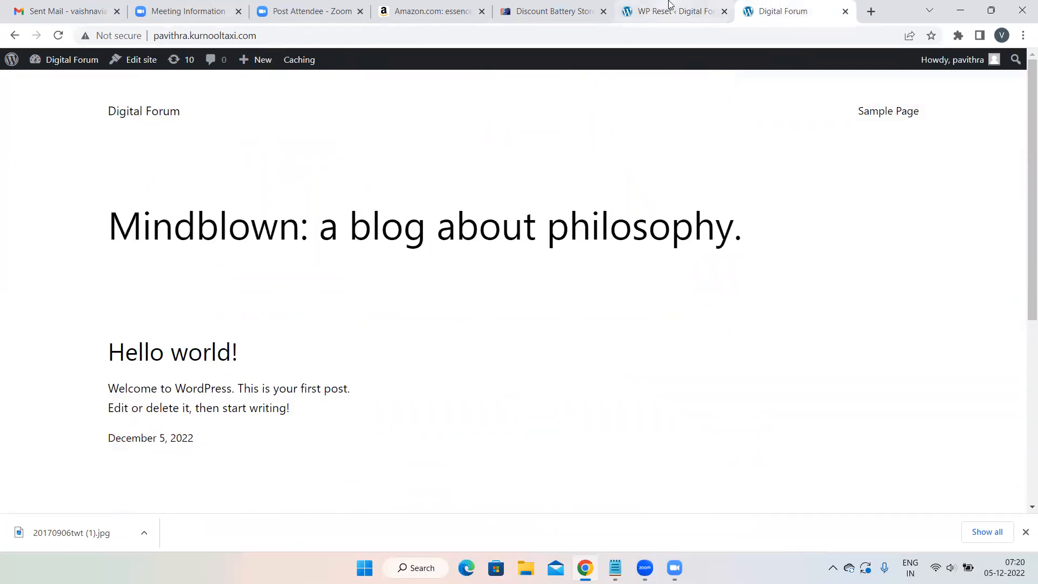
pyautogui.click(688, 5)
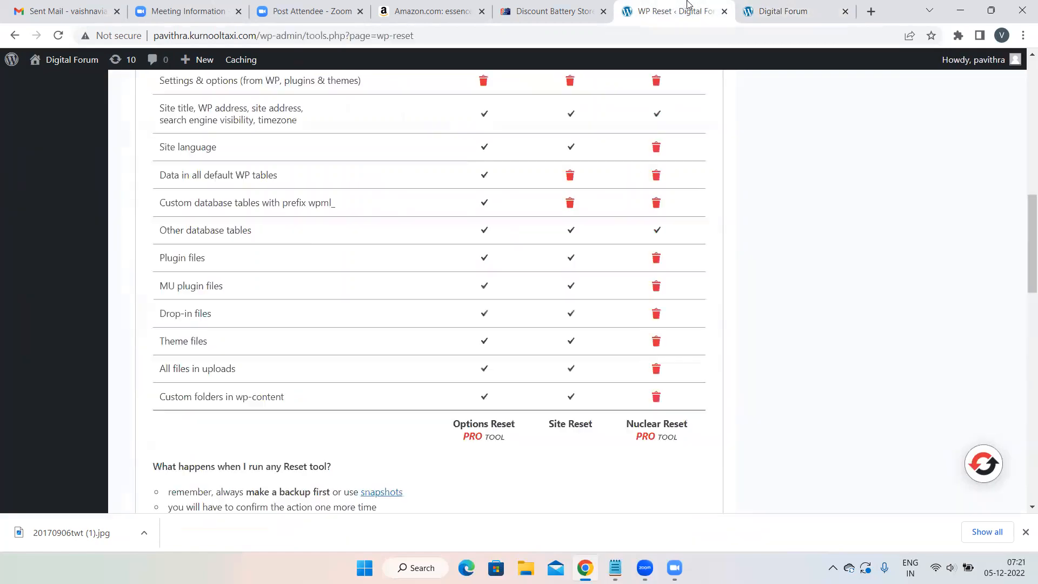
pyautogui.scroll(12, 420, 125)
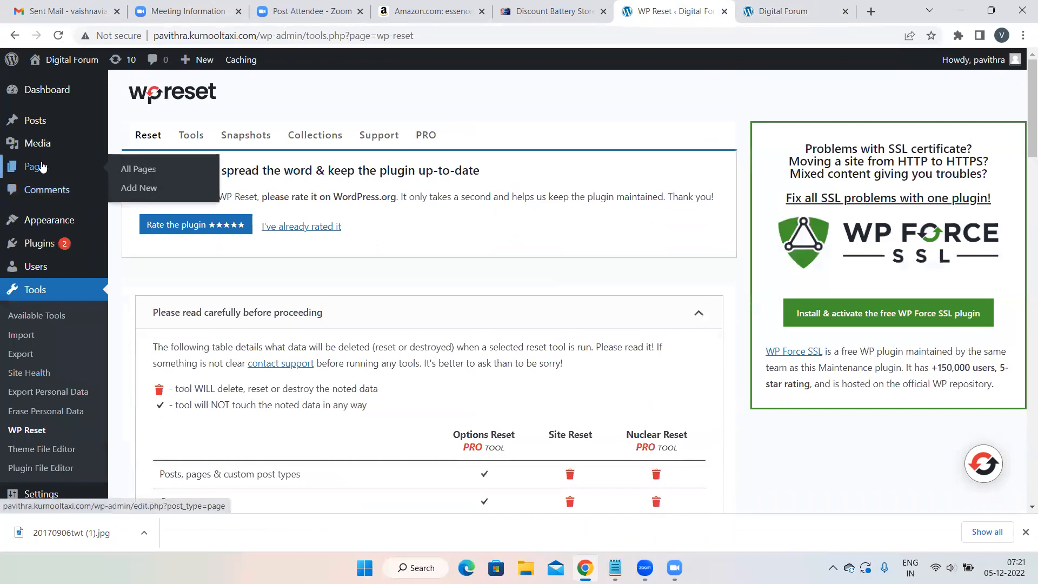
pyautogui.click(38, 95)
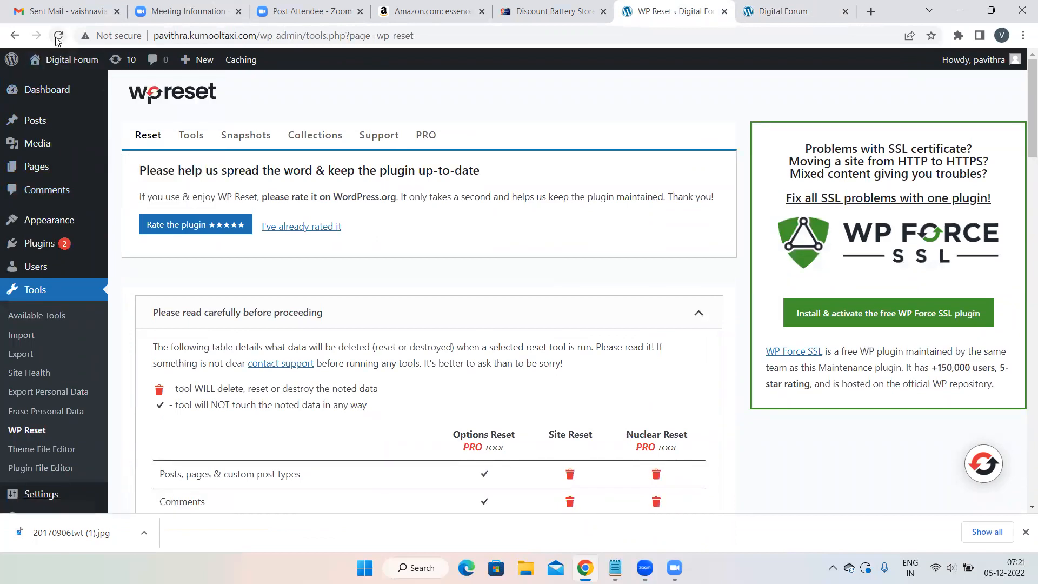
# Close the Discount Battery Store tab and look over the WP Reset page
pyautogui.click(586, 11)
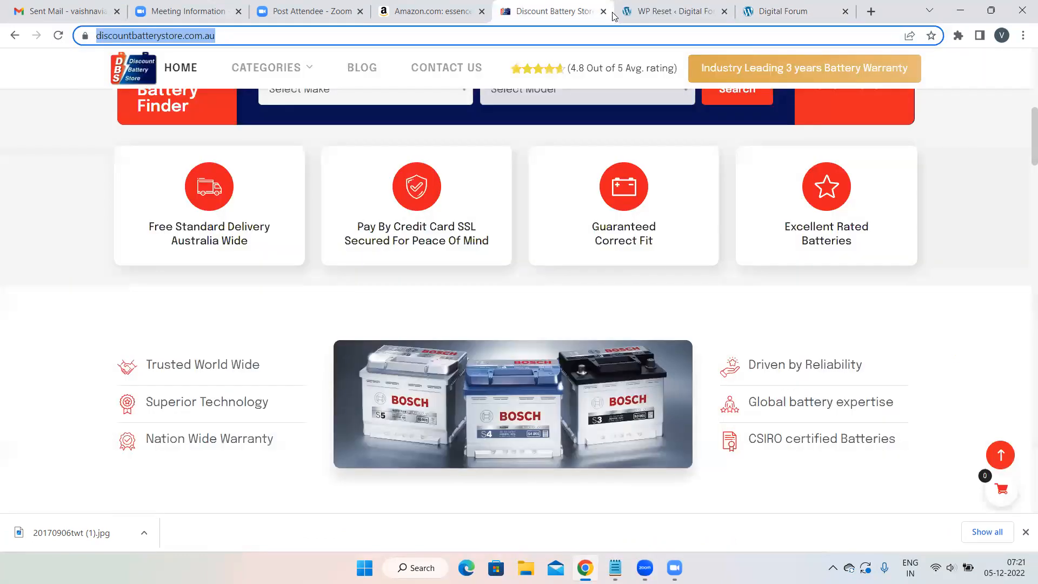
pyautogui.click(604, 11)
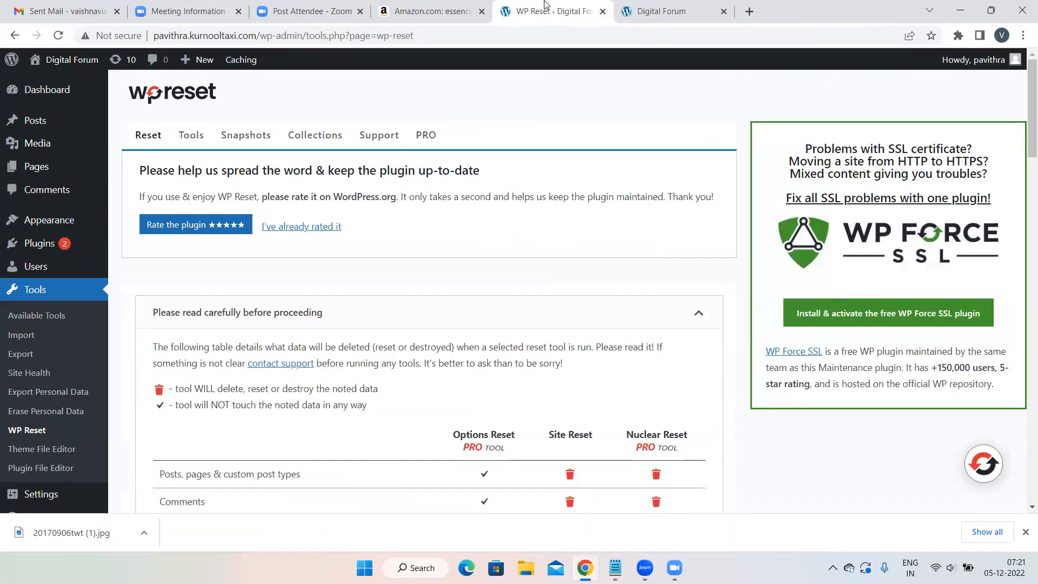
pyautogui.scroll(-2, 392, 108)
pyautogui.scroll(2, 392, 109)
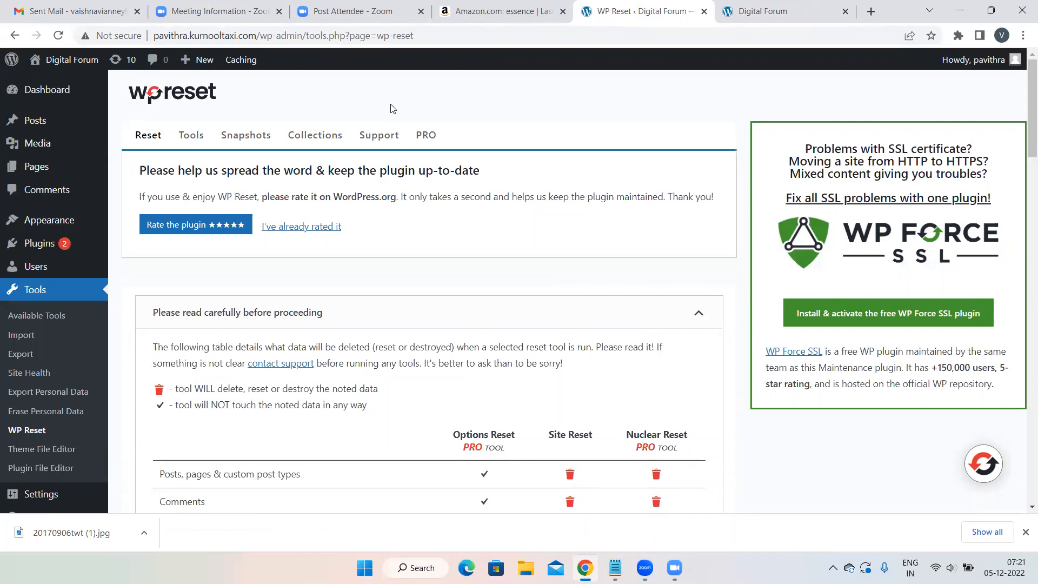
pyautogui.scroll(-2, 392, 109)
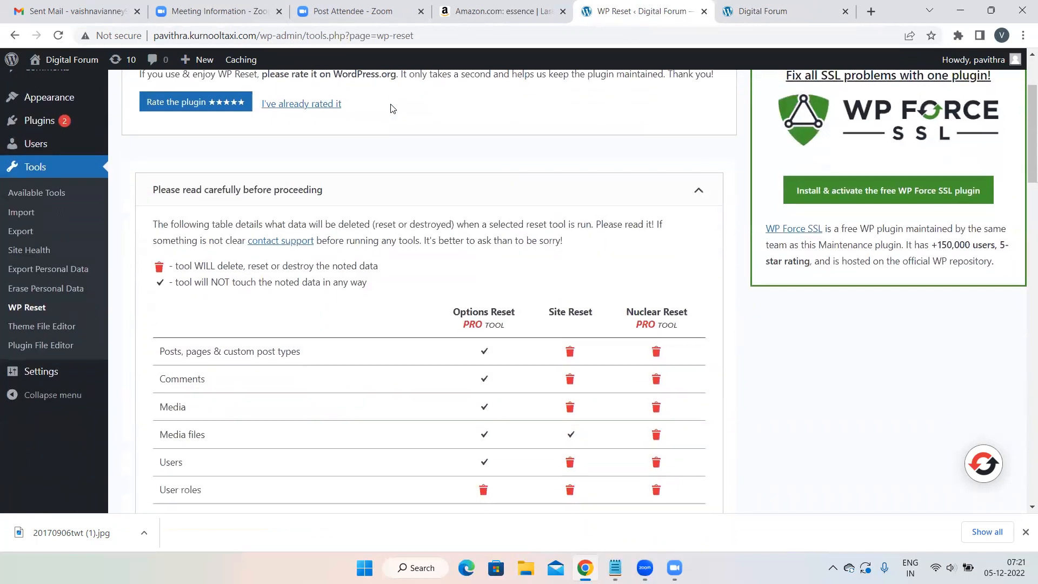
pyautogui.scroll(2, 392, 109)
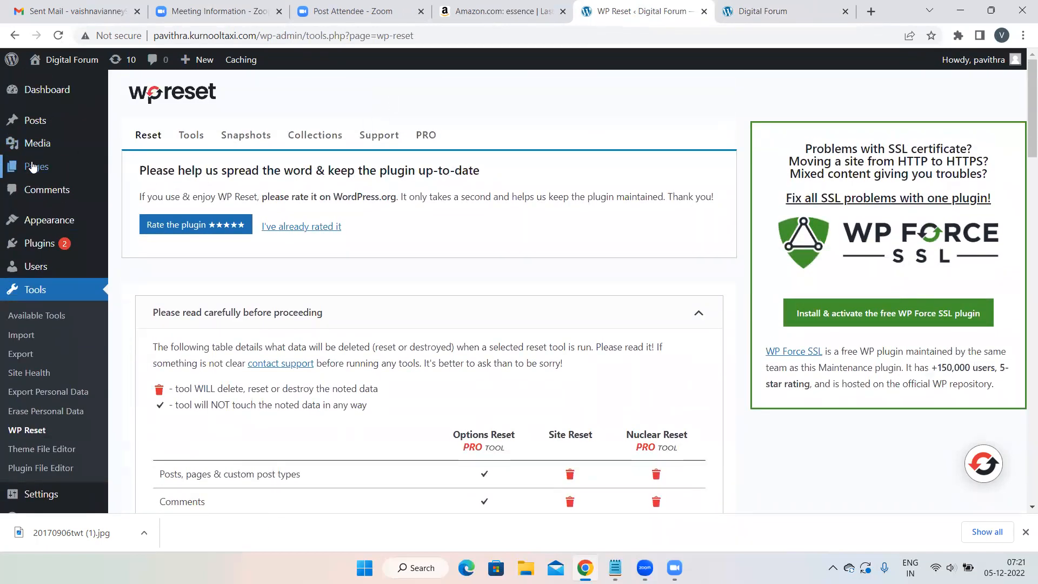
pyautogui.scroll(-2, 404, 165)
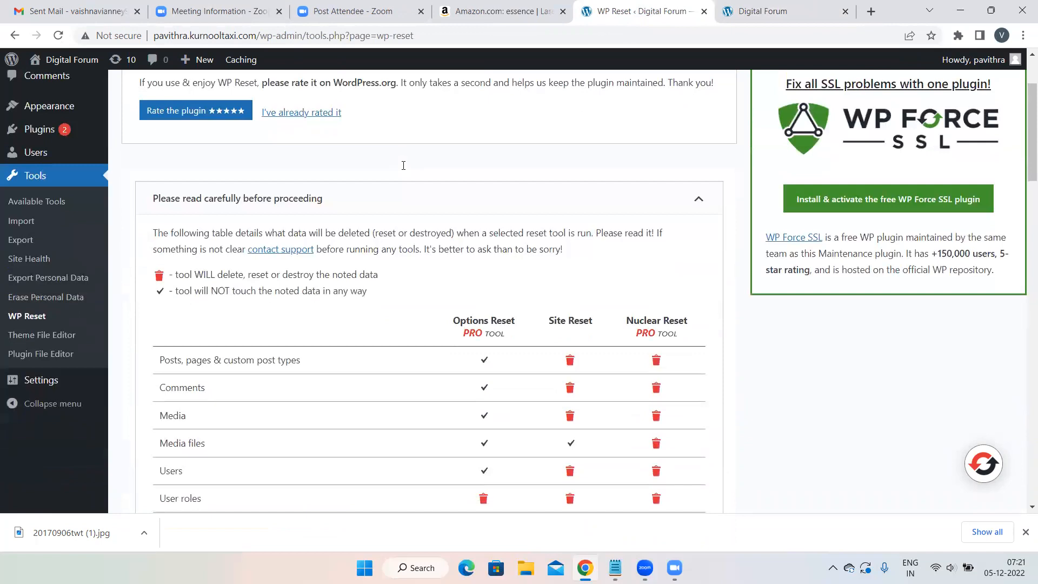
pyautogui.scroll(2, 403, 163)
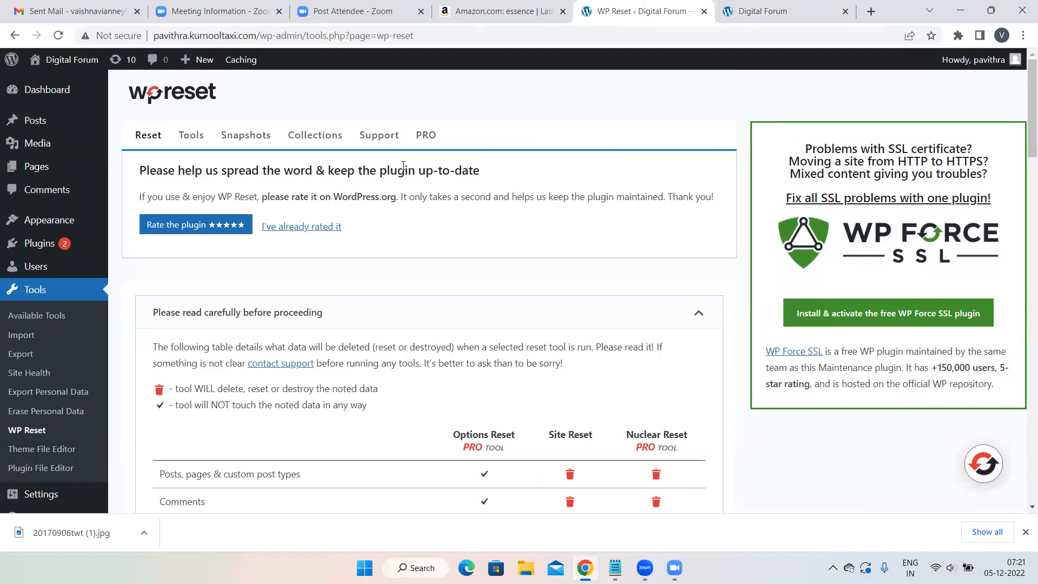
# Open All Pages to see Privacy Policy and Sample Page, briefly checking the Amazon tab
pyautogui.moveTo(33, 167)
pyautogui.click(35, 166)
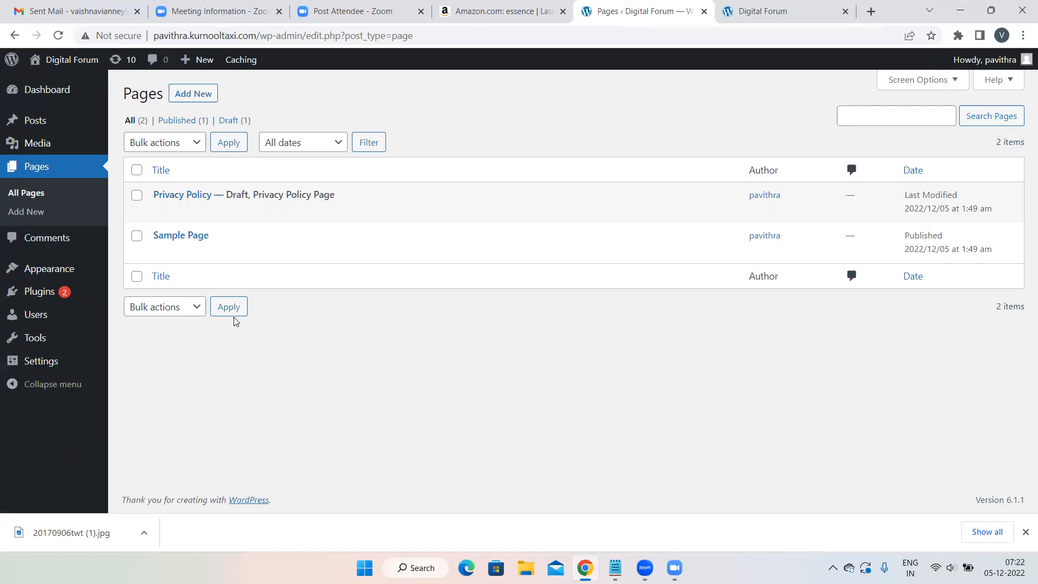
pyautogui.click(500, 8)
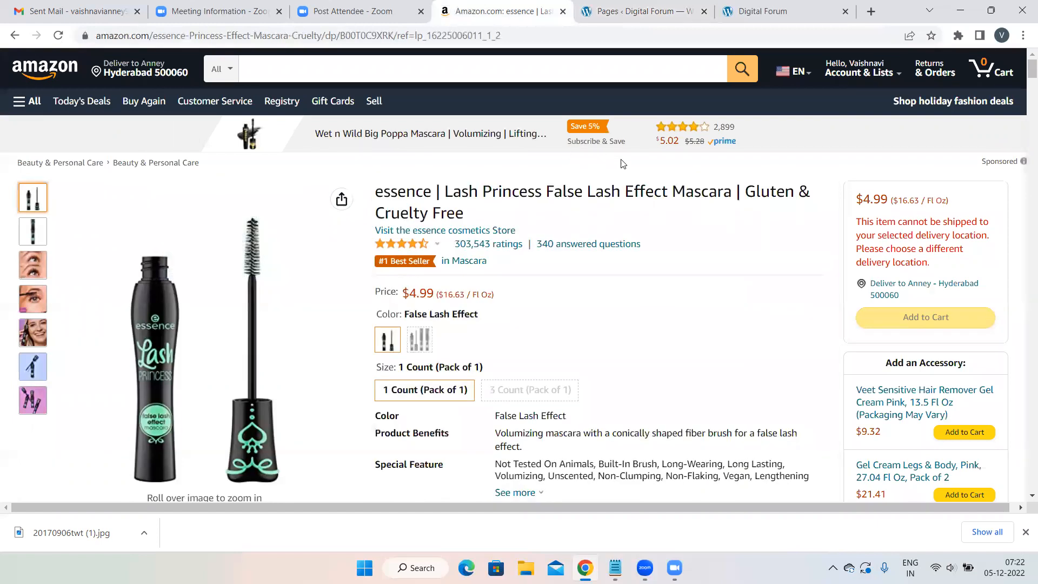
pyautogui.click(644, 4)
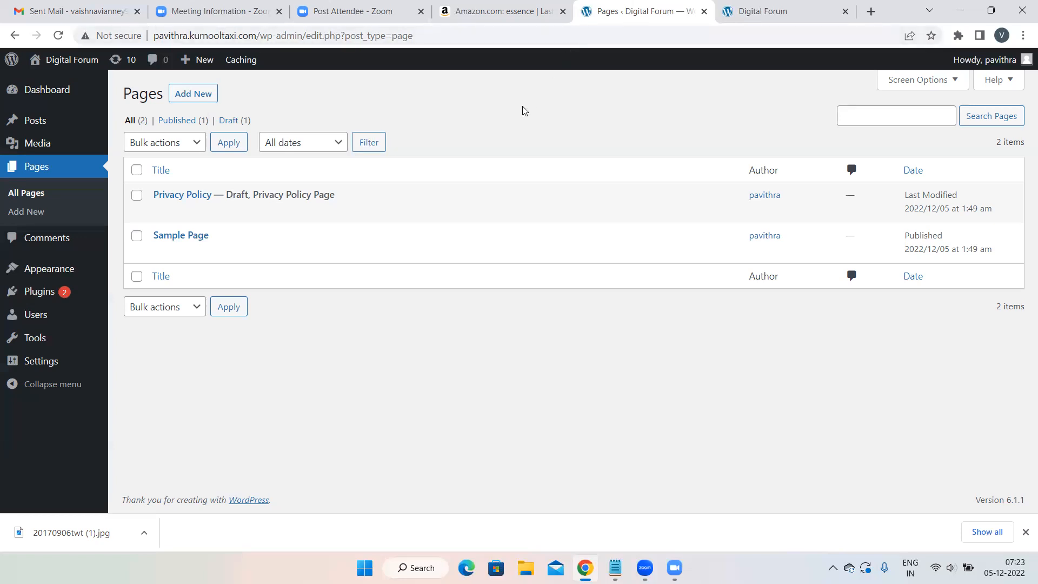
pyautogui.moveTo(50, 351)
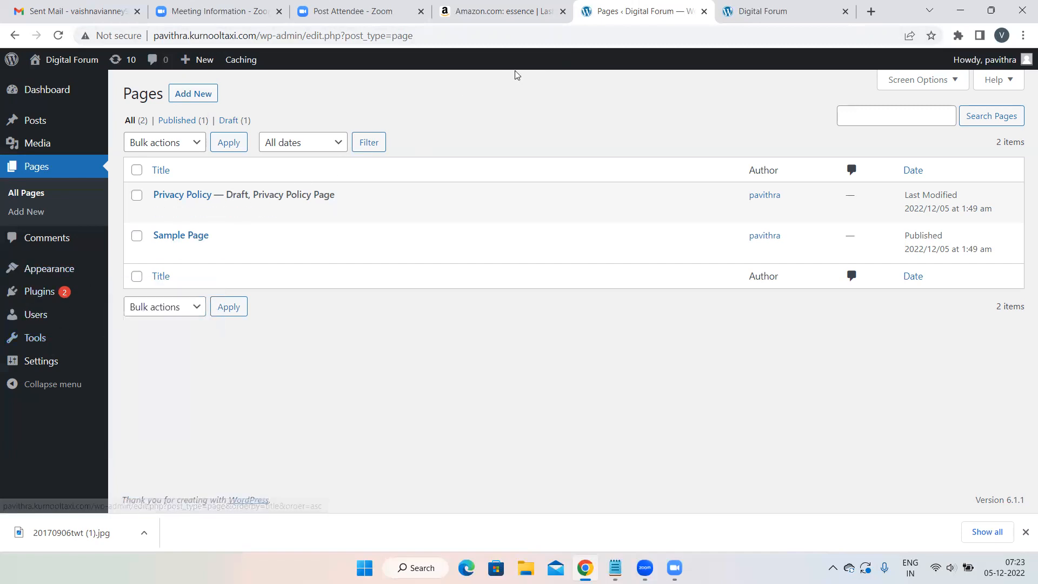
pyautogui.moveTo(508, 5)
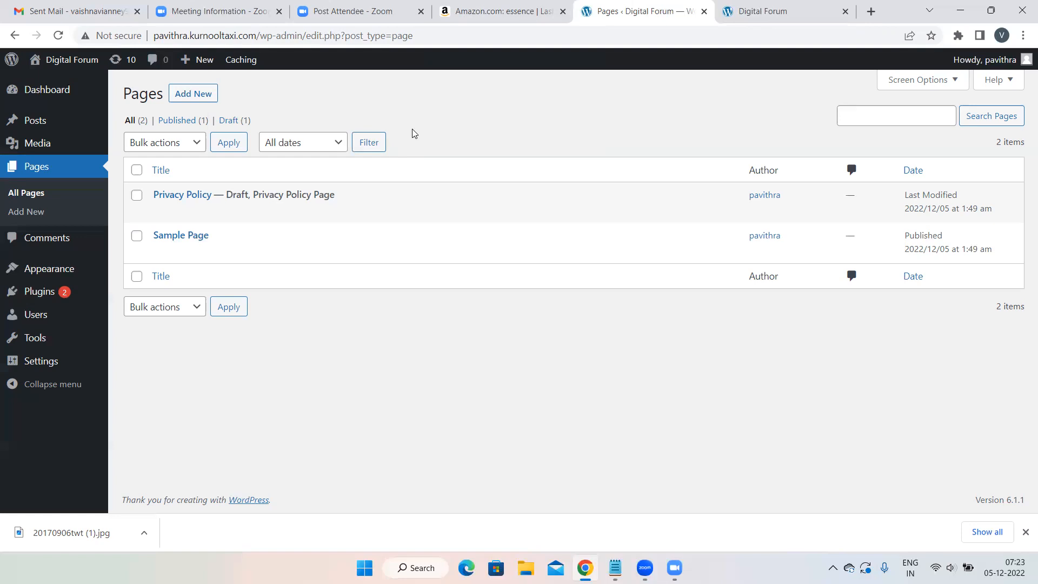
# Publish two new pages titled ABC and XYZ
pyautogui.click(188, 94)
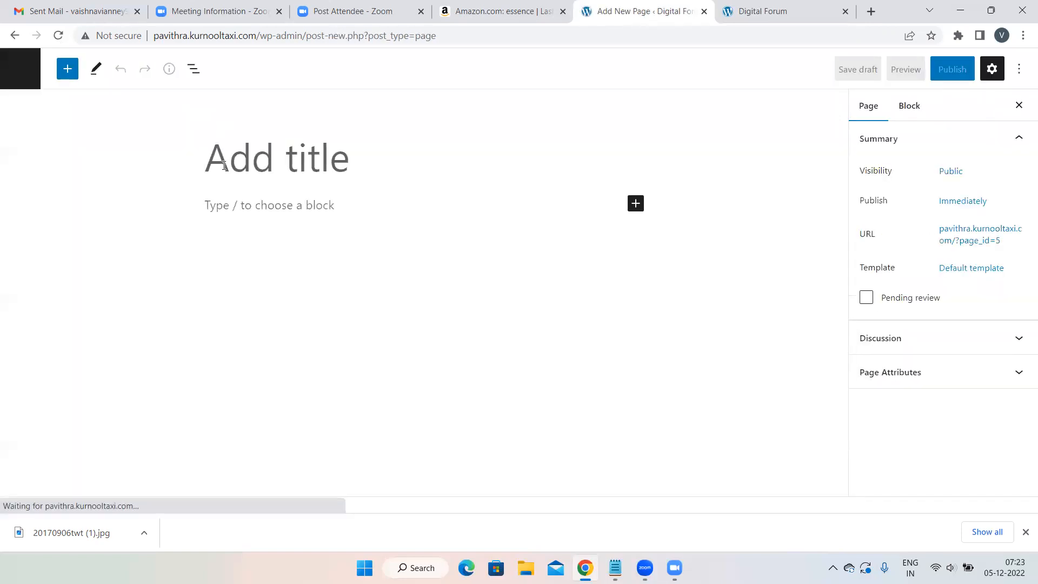
pyautogui.write('ABC')
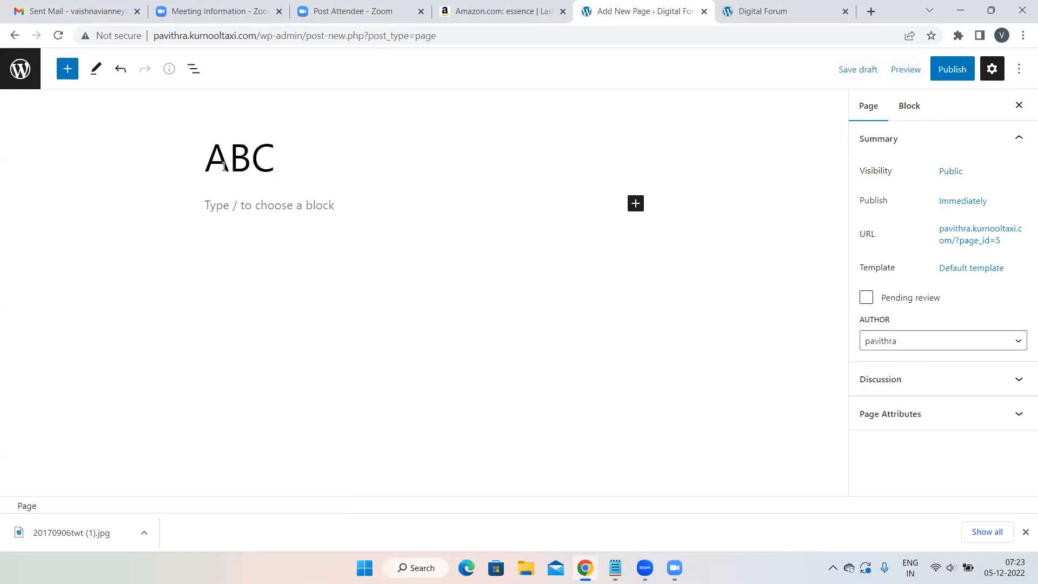
pyautogui.click(951, 69)
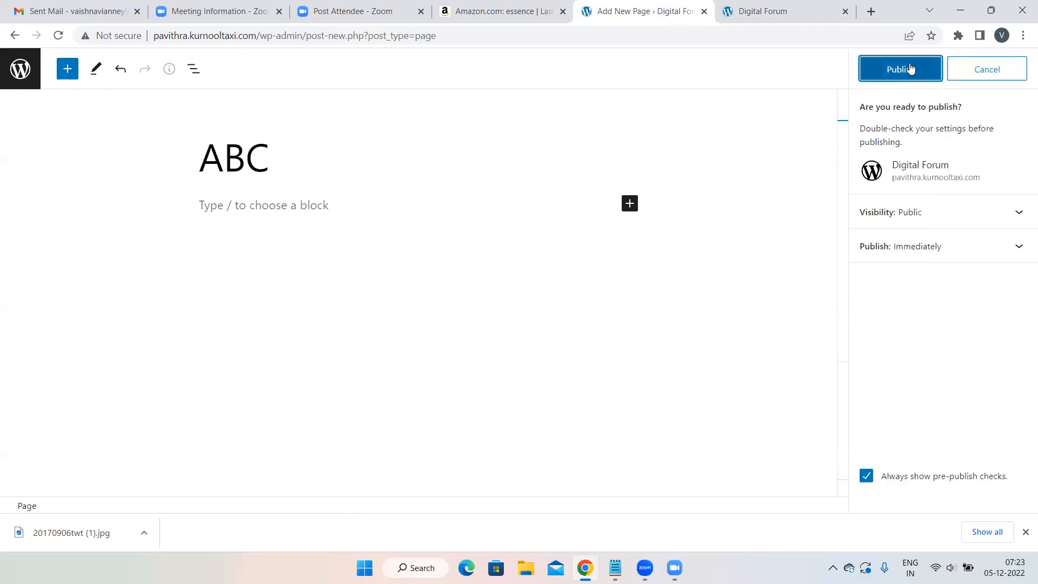
pyautogui.click(910, 68)
pyautogui.click(14, 70)
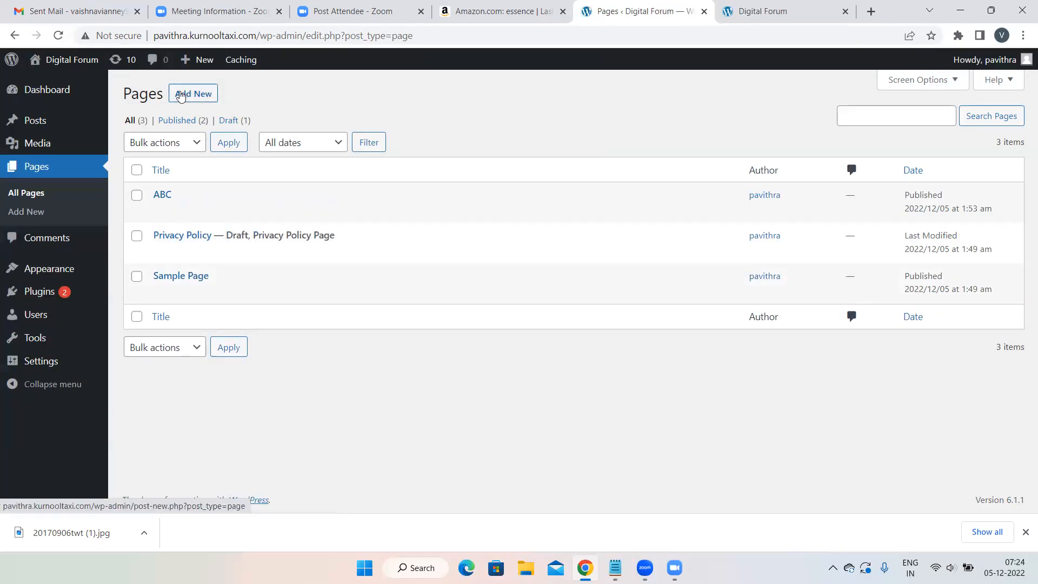
pyautogui.click(181, 96)
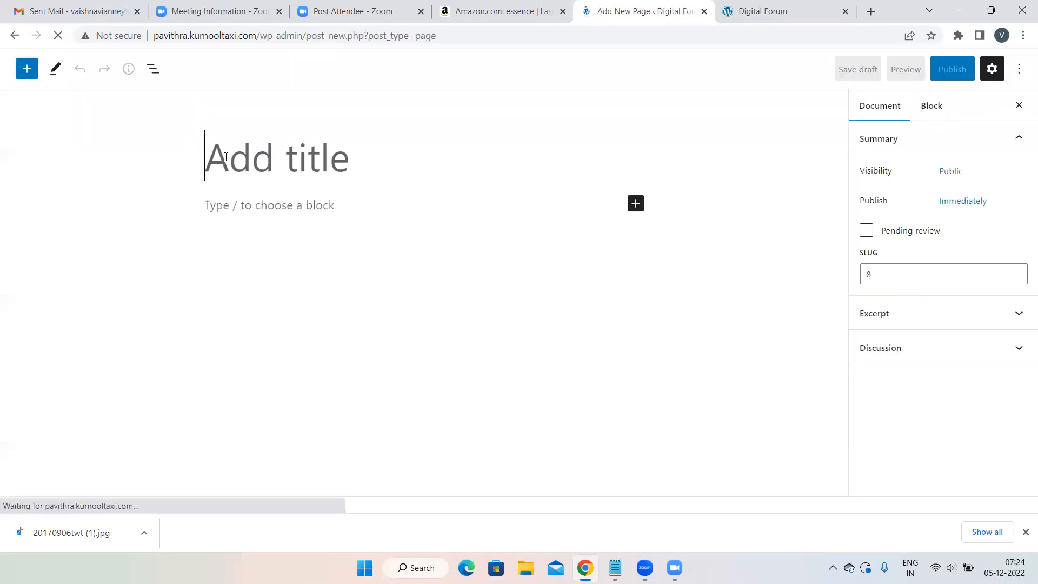
pyautogui.write('XYZ')
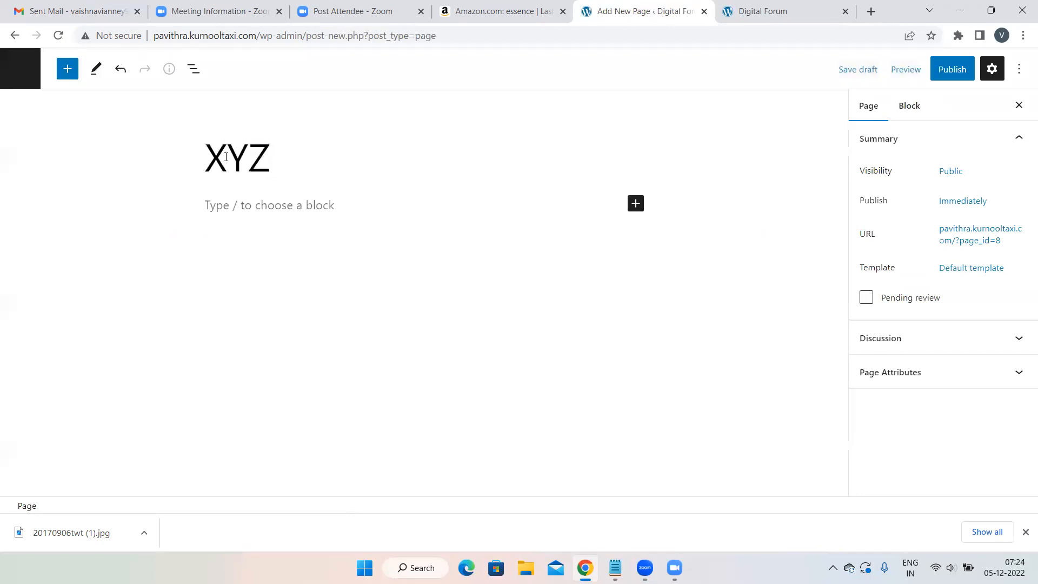
pyautogui.click(949, 69)
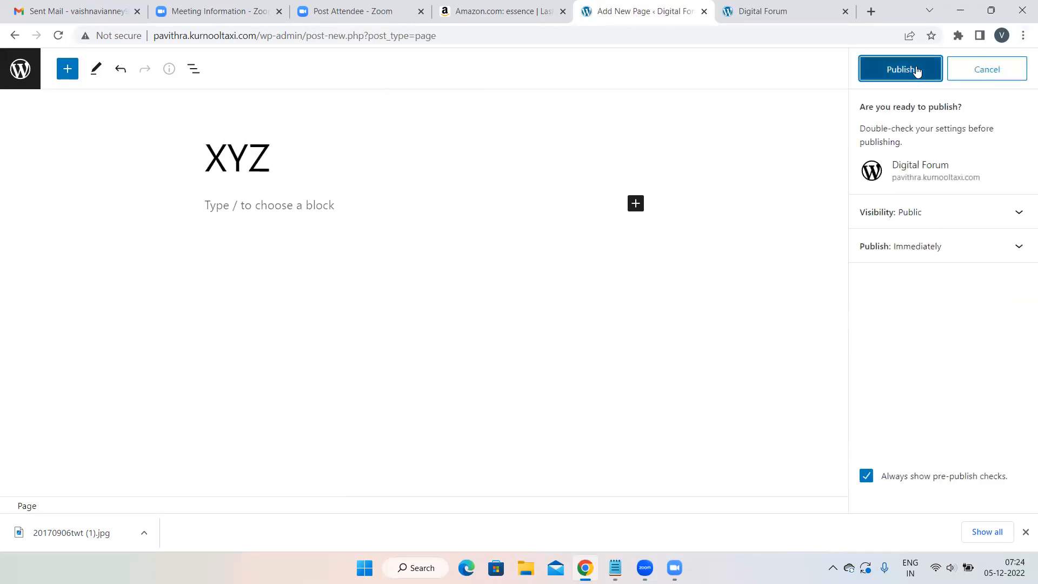
pyautogui.click(916, 70)
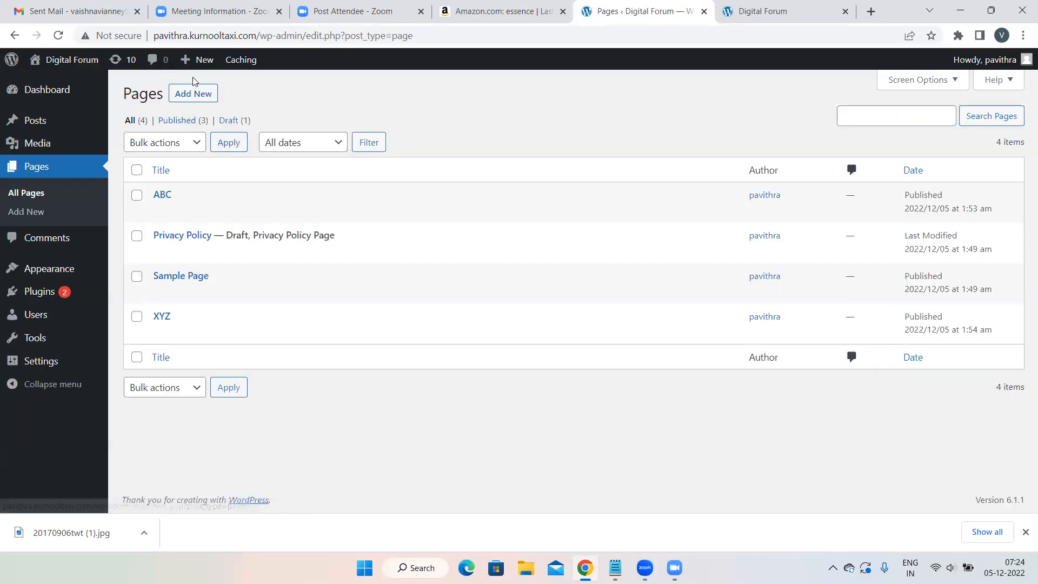
# Publish a new page titled Home and return to the pages list
pyautogui.click(190, 94)
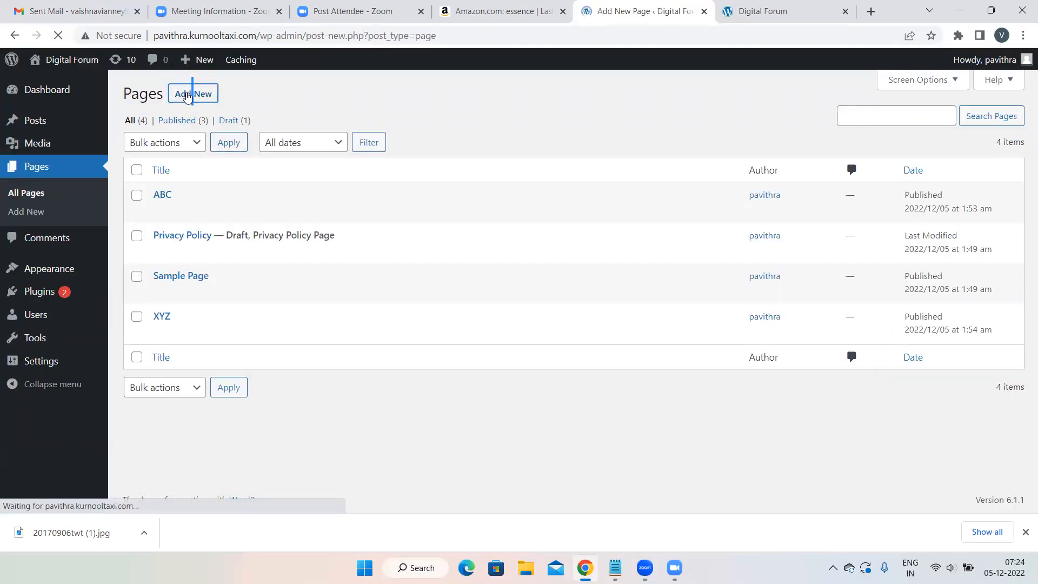
pyautogui.write('Home')
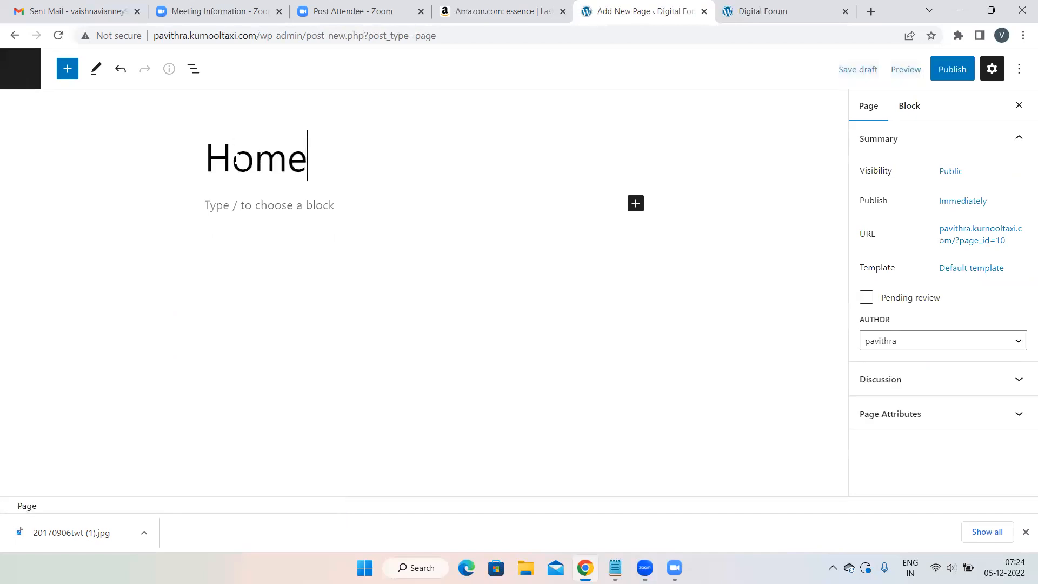
pyautogui.click(958, 75)
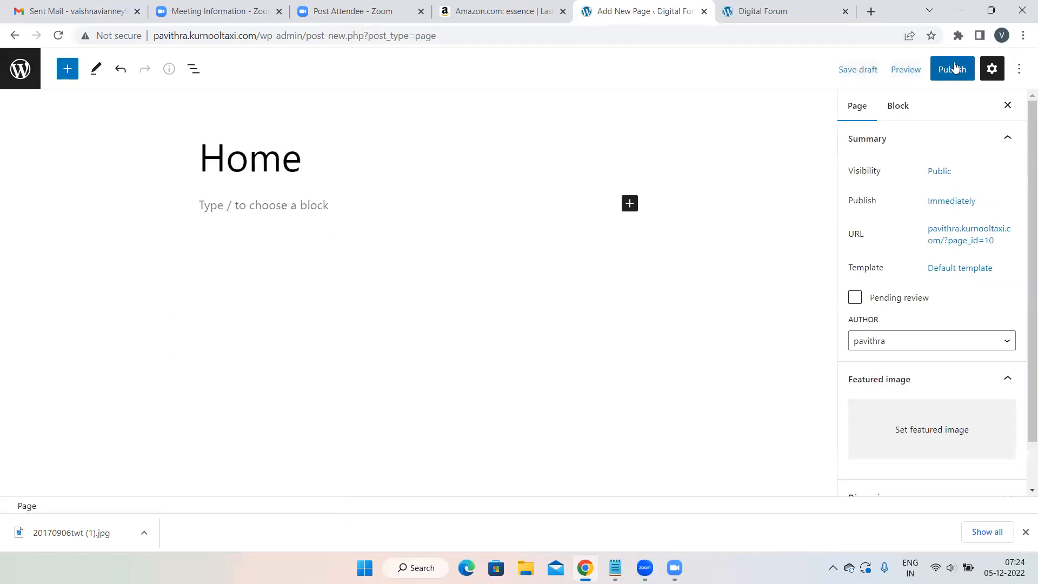
pyautogui.click(917, 70)
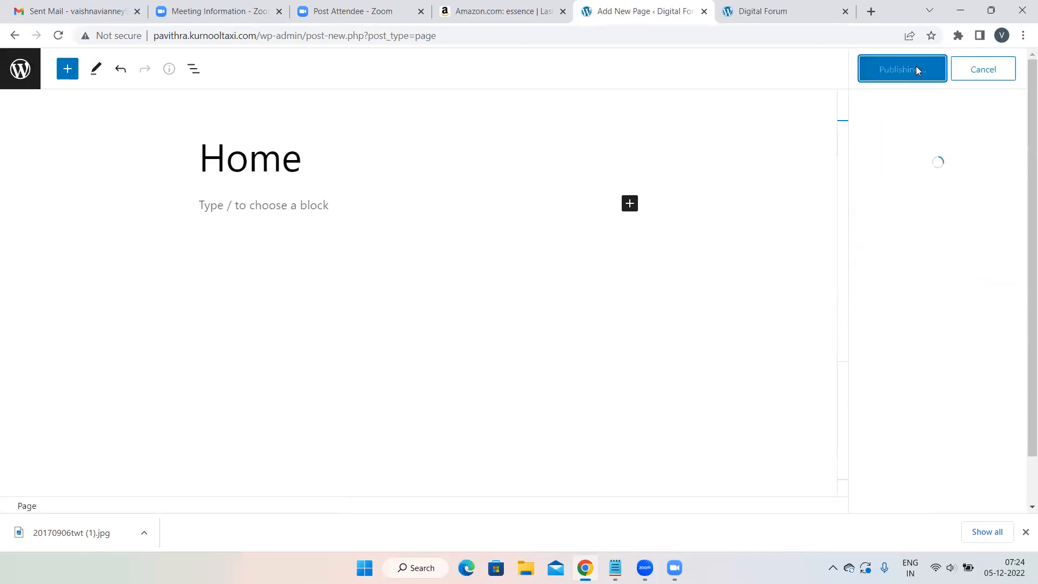
pyautogui.click(18, 72)
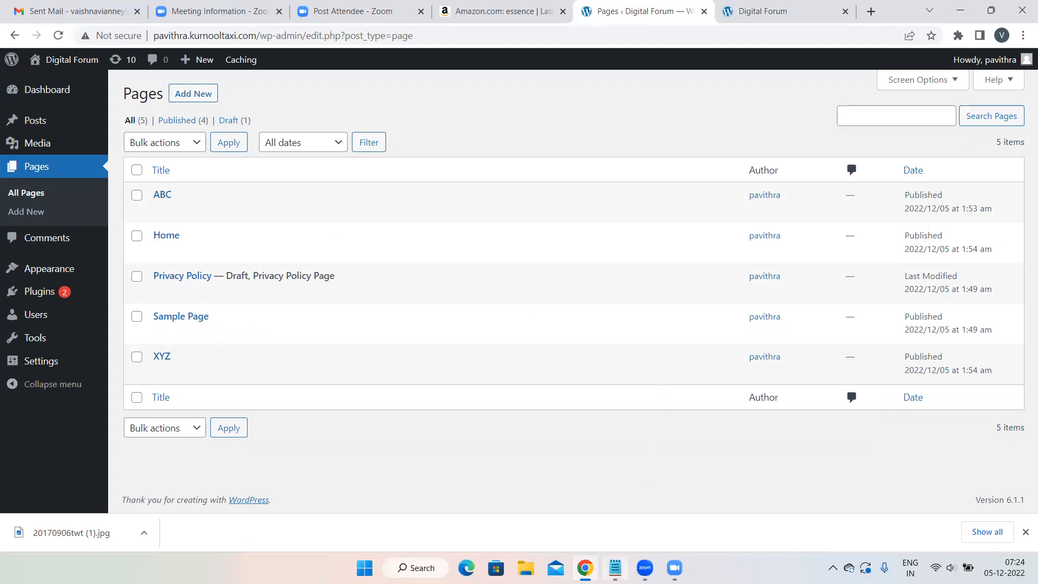
# Select the Menu step in the Notepad notes, then minimize Notepad
pyautogui.click(615, 567)
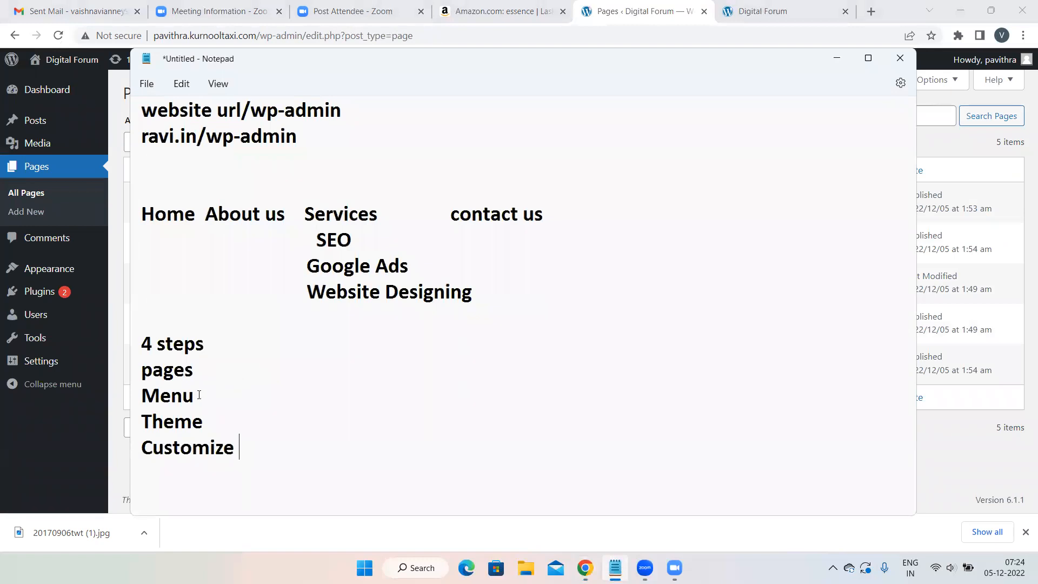
pyautogui.moveTo(199, 395); pyautogui.dragTo(136, 396)
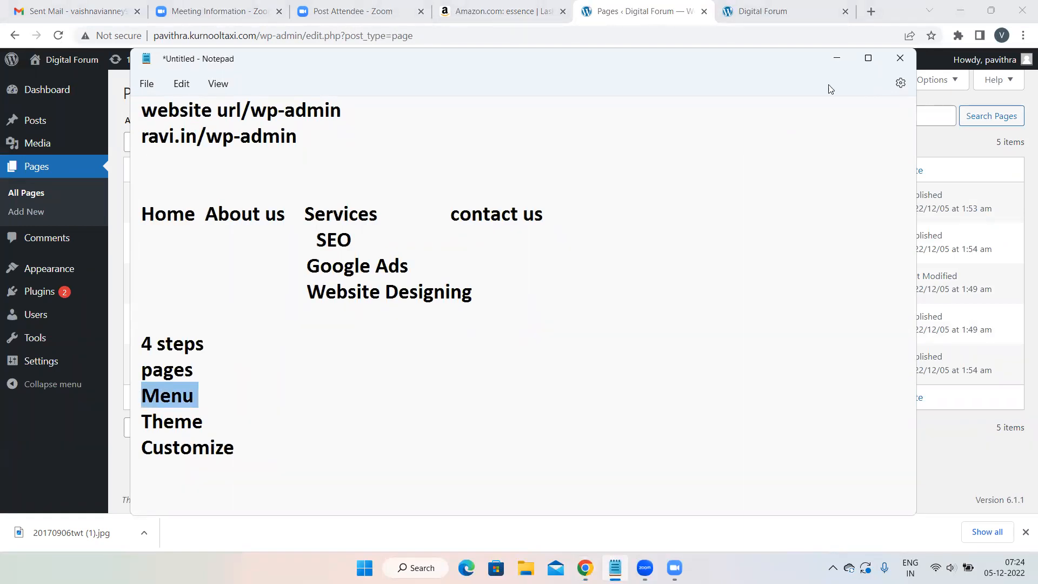
pyautogui.click(837, 58)
# Activate the Minamaze theme under Appearance > Themes
pyautogui.moveTo(58, 270)
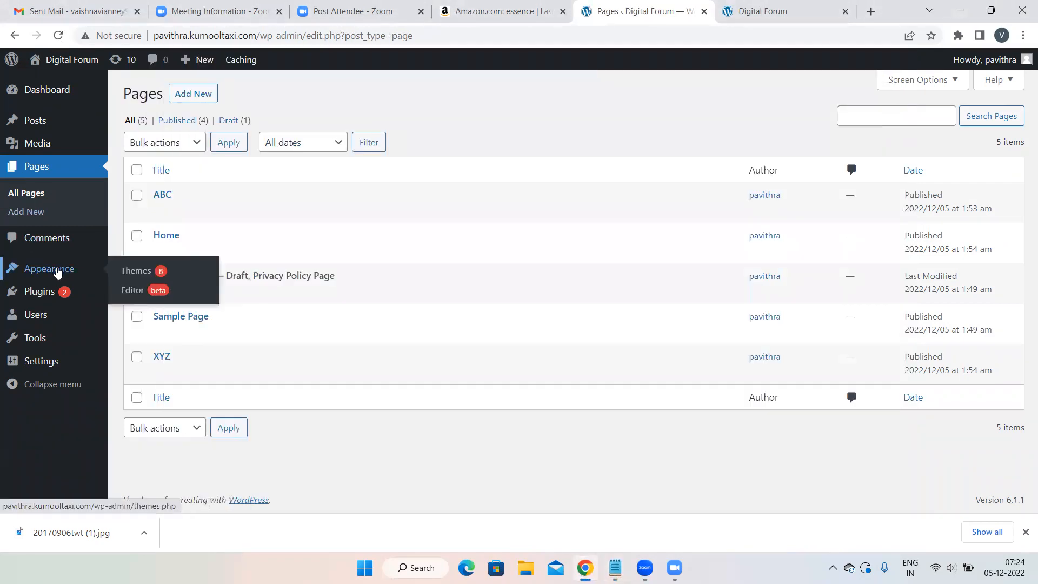
pyautogui.click(136, 275)
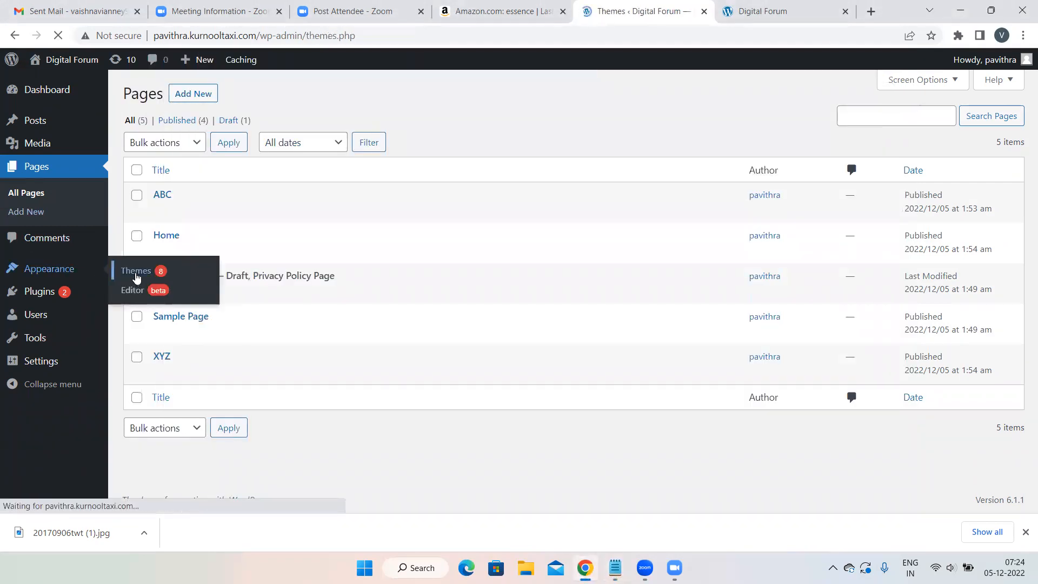
pyautogui.scroll(-8, 295, 292)
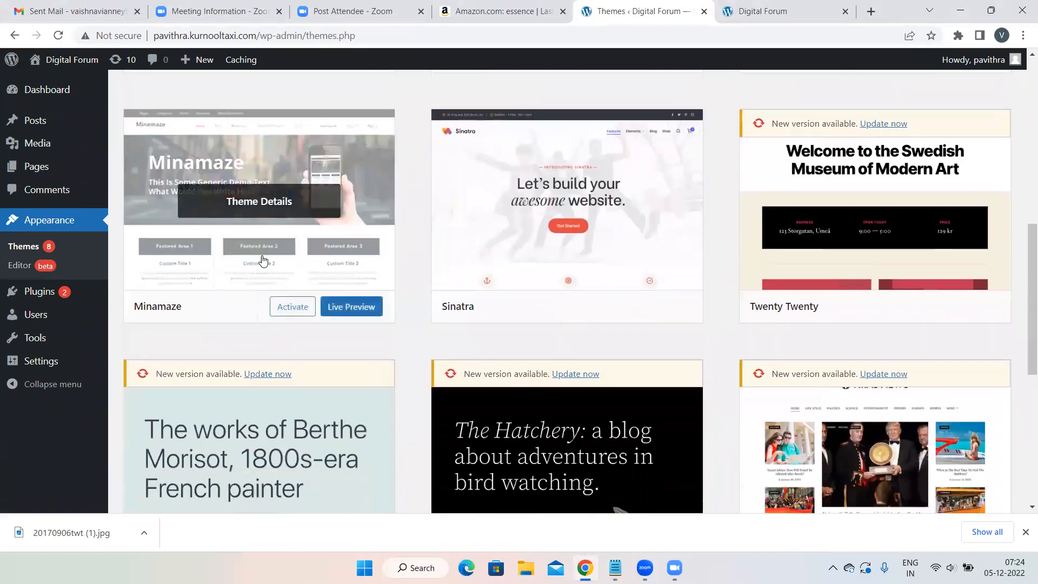
pyautogui.click(291, 315)
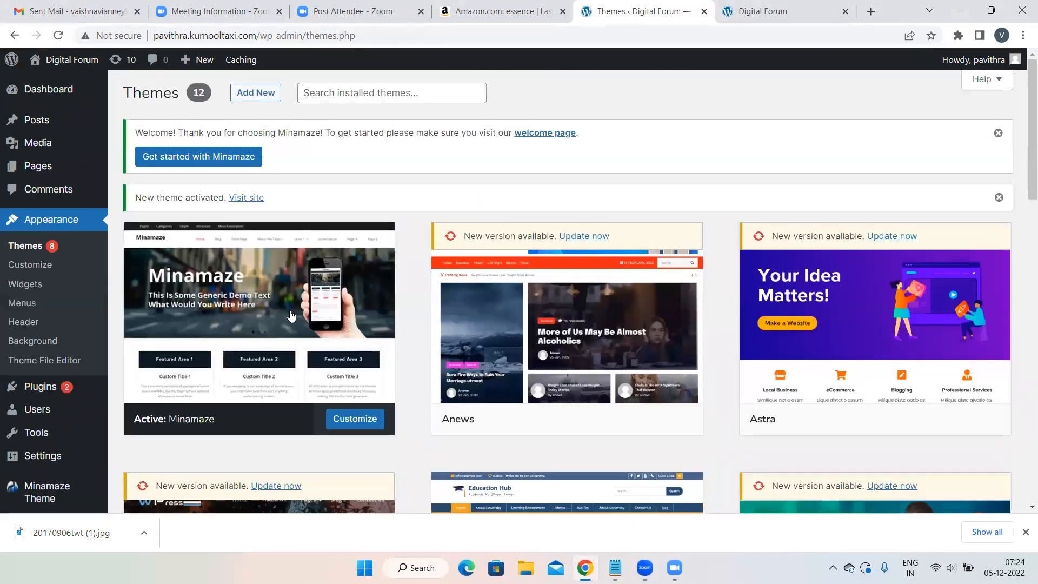
# Create a new menu named First under Appearance > Menus
pyautogui.click(21, 306)
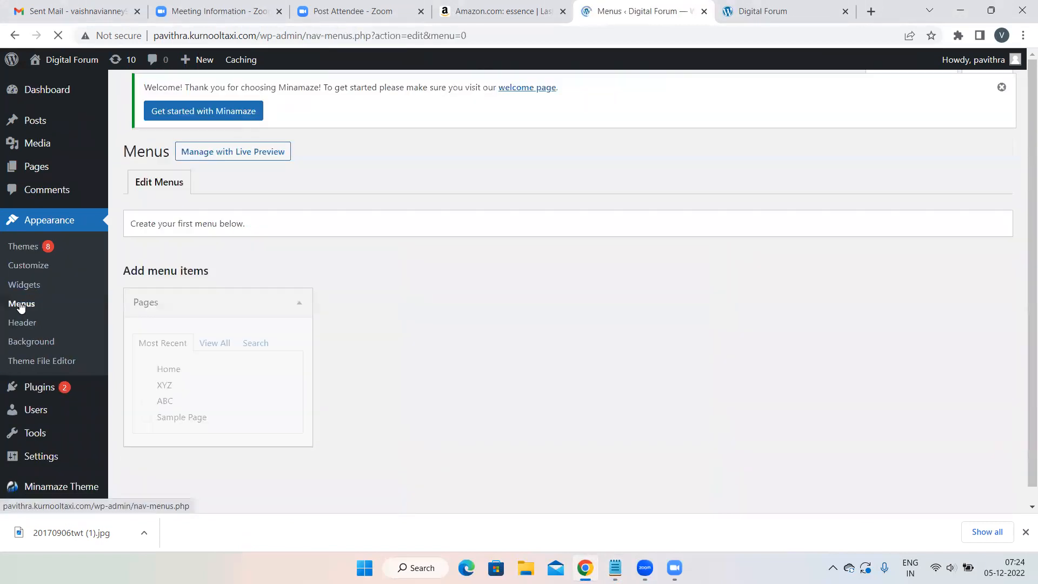
pyautogui.click(435, 317)
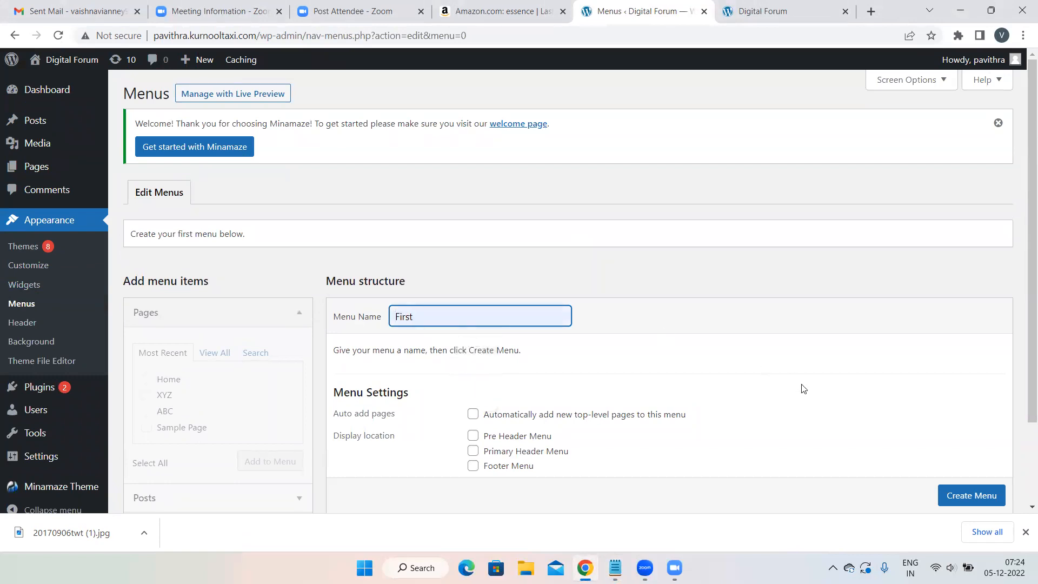
pyautogui.click(977, 490)
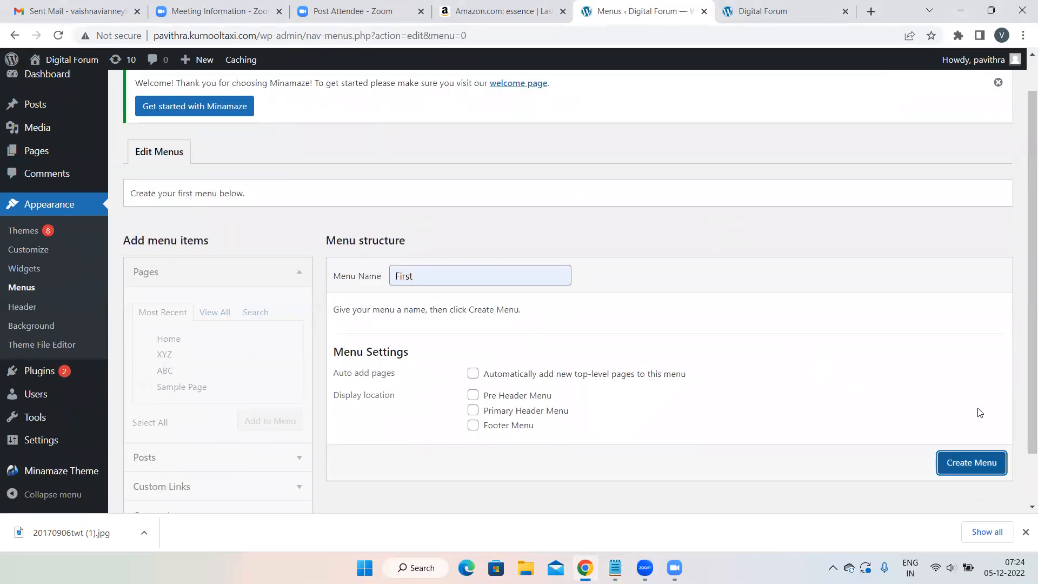
pyautogui.click(971, 465)
# Add Home, XYZ and ABC to the menu, move ABC under Home, and save
pyautogui.scroll(-2, 196, 355)
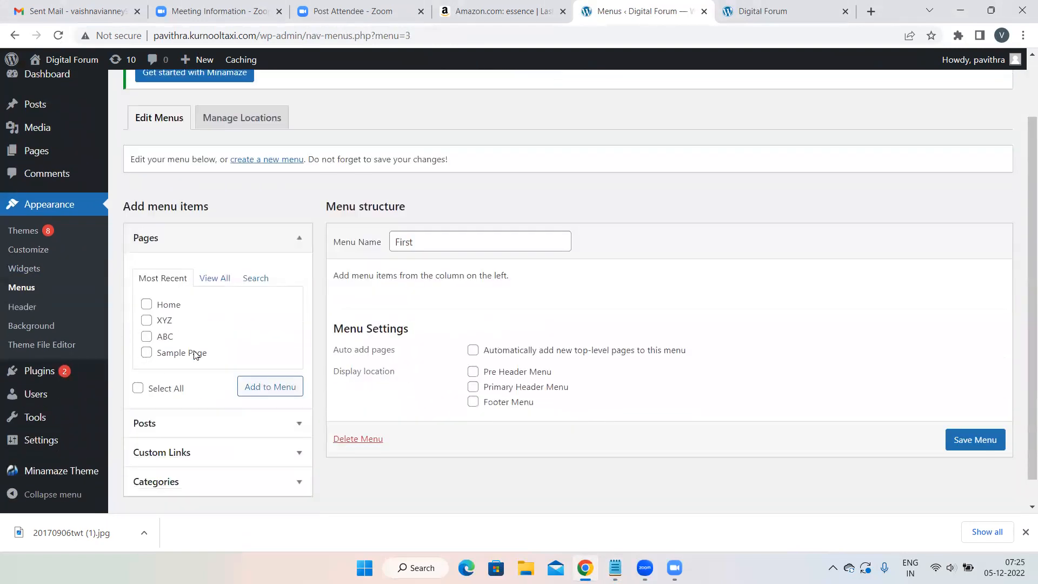
pyautogui.click(137, 360)
pyautogui.click(147, 327)
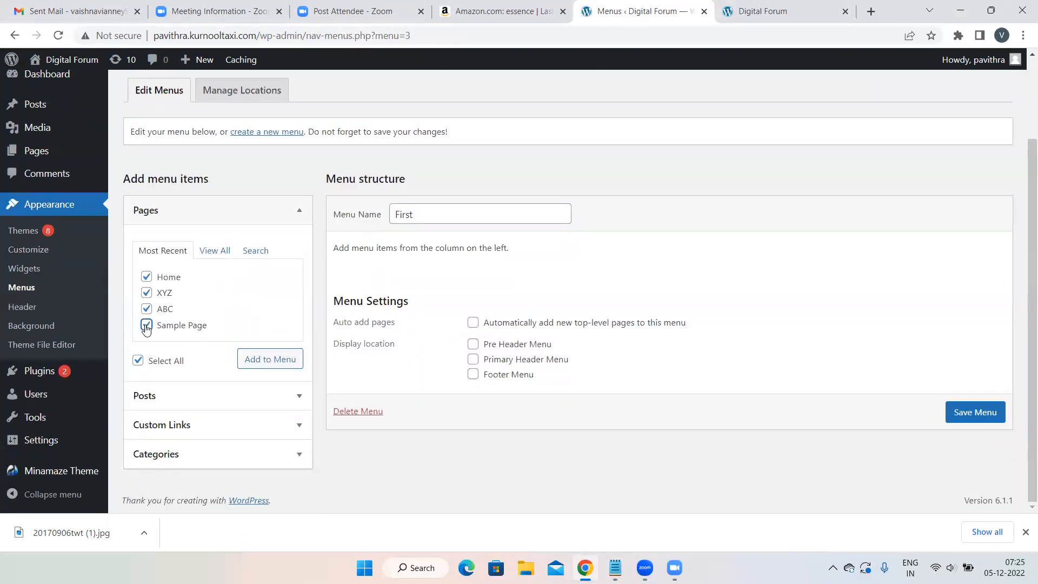
pyautogui.click(264, 362)
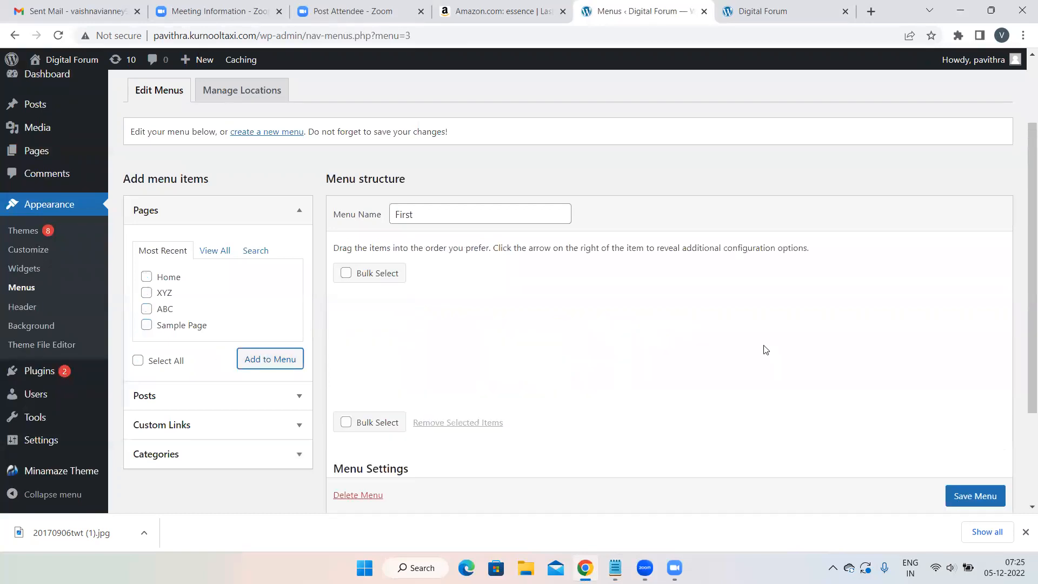
pyautogui.scroll(-1, 762, 348)
pyautogui.scroll(-2, 712, 412)
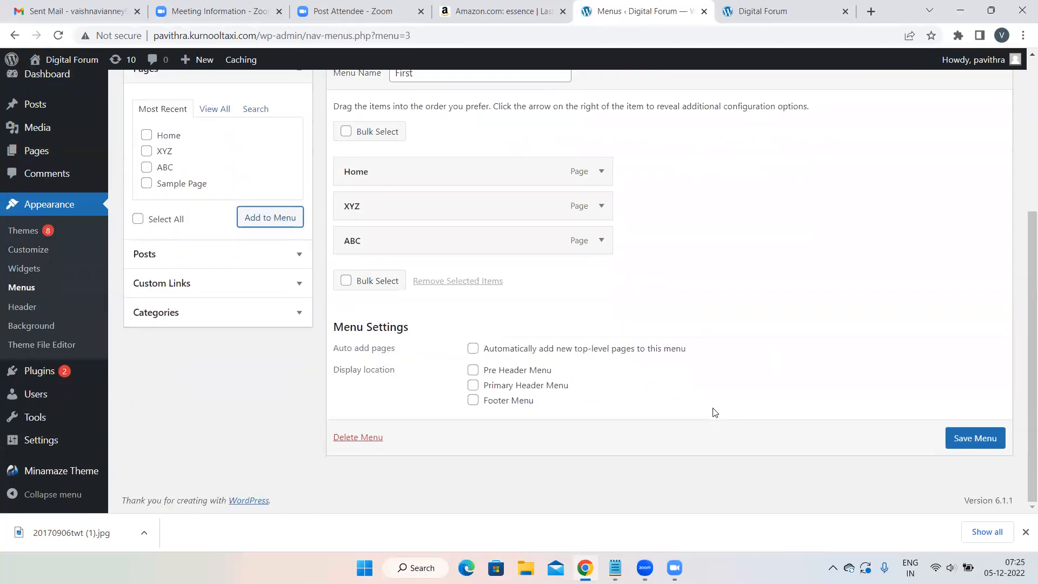
pyautogui.moveTo(519, 238); pyautogui.dragTo(519, 207)
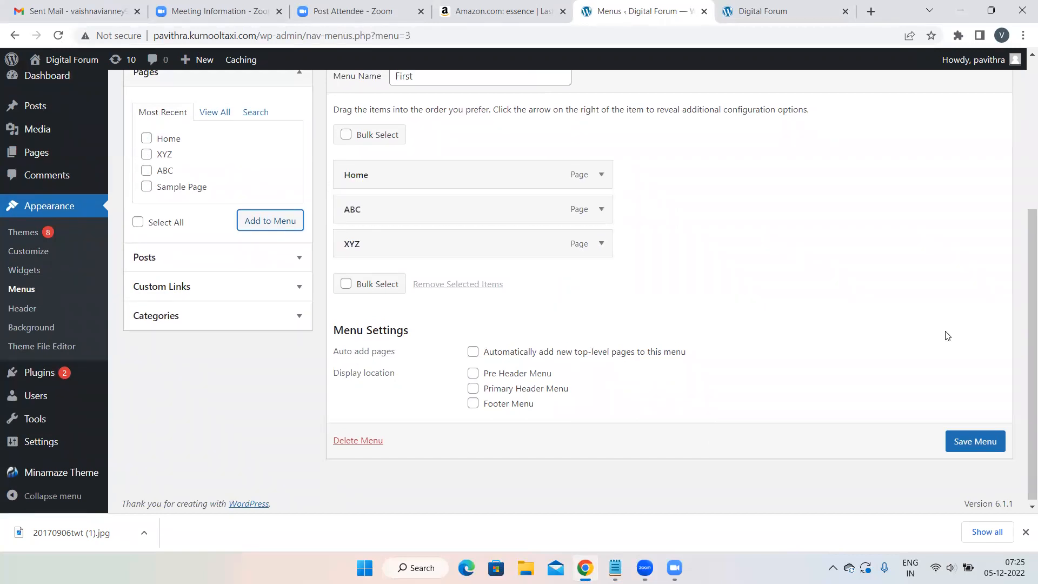
pyautogui.click(970, 442)
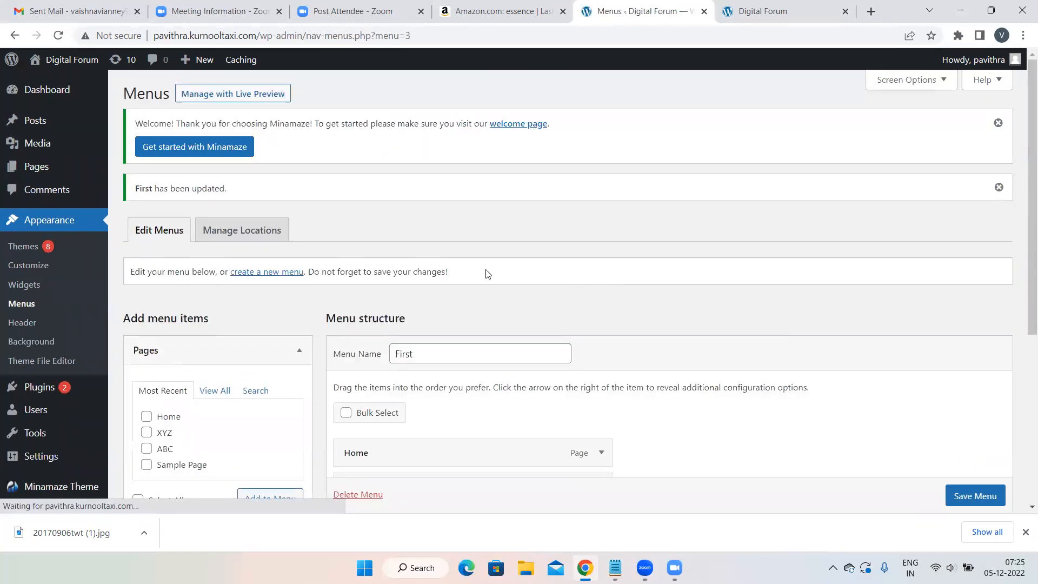
pyautogui.scroll(-3, 484, 271)
# In the Customizer, set Primary Header Menu to First and publish
pyautogui.click(33, 250)
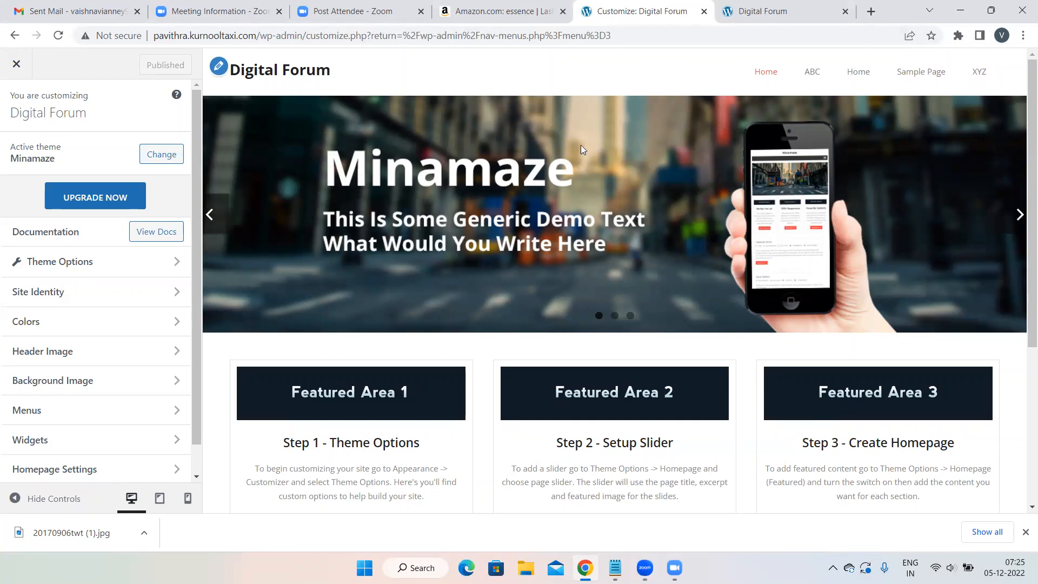
pyautogui.scroll(-1, 38, 411)
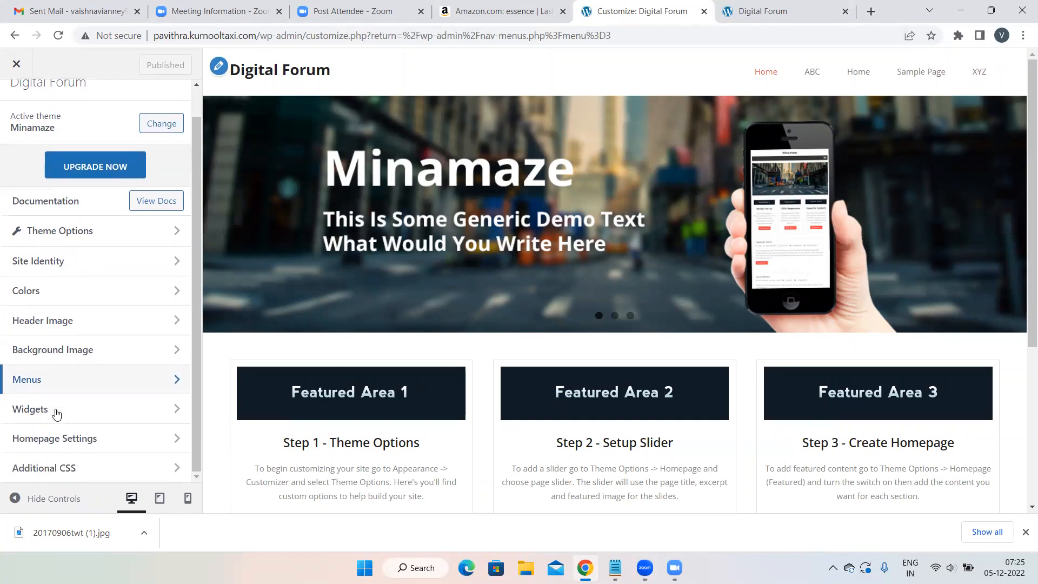
pyautogui.click(43, 380)
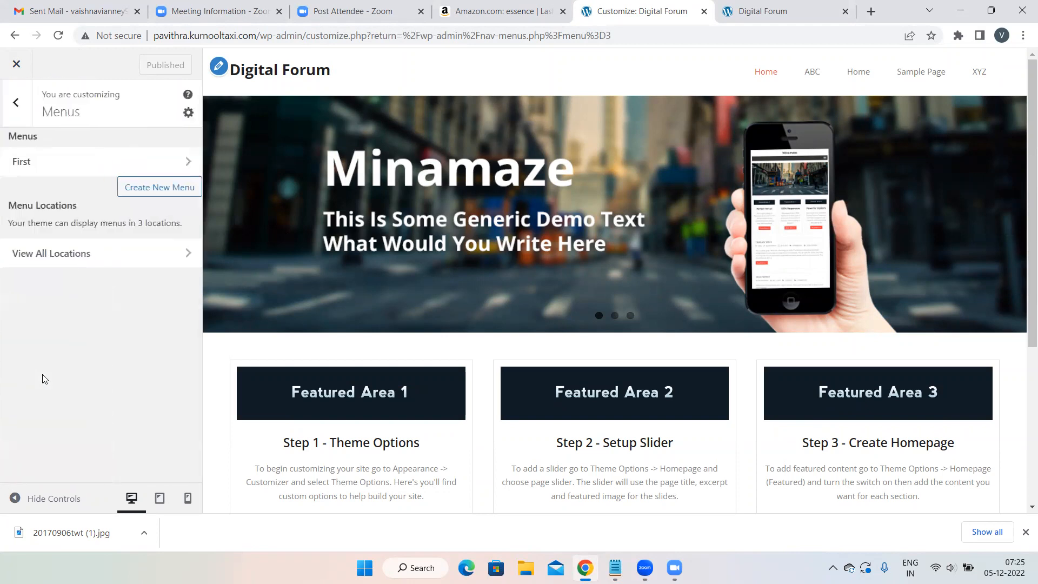
pyautogui.click(117, 255)
pyautogui.click(139, 339)
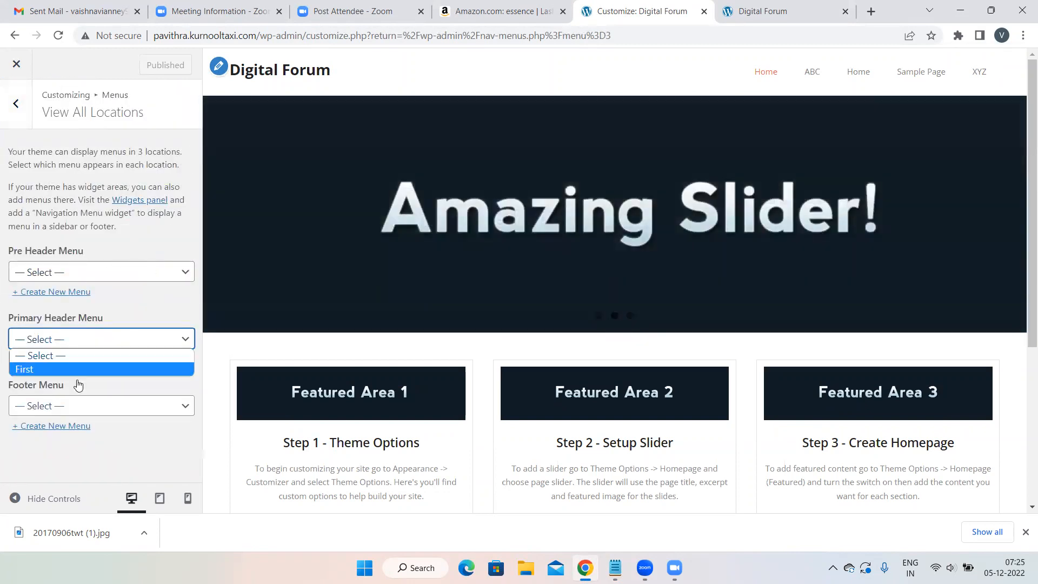
pyautogui.click(73, 370)
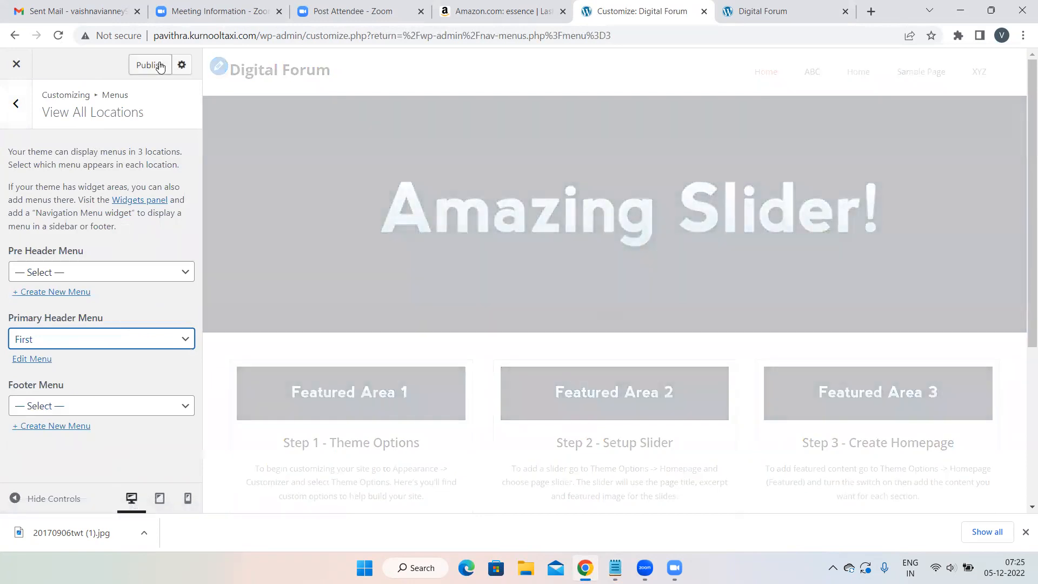
pyautogui.click(160, 66)
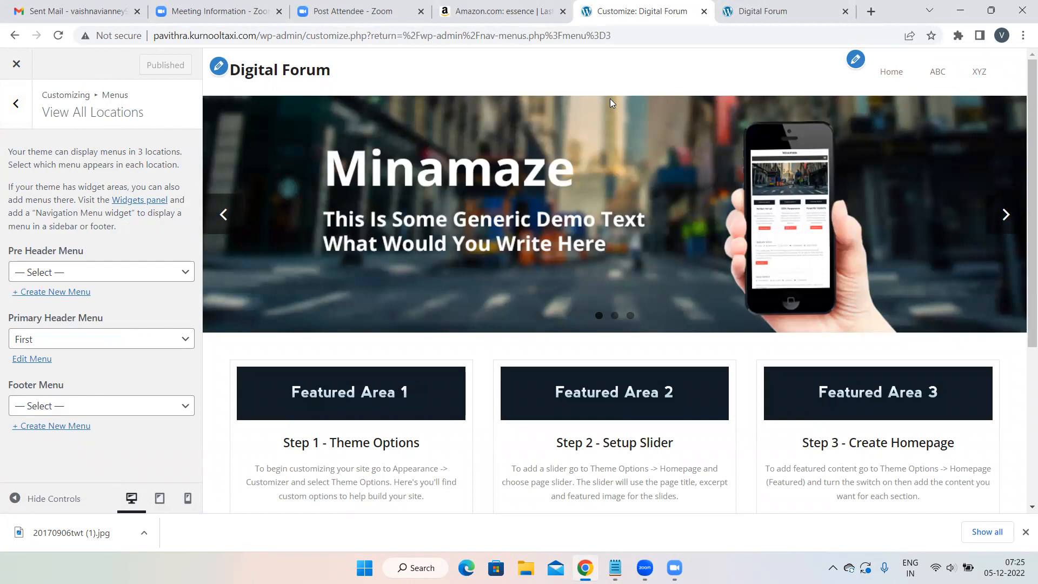
pyautogui.click(757, 10)
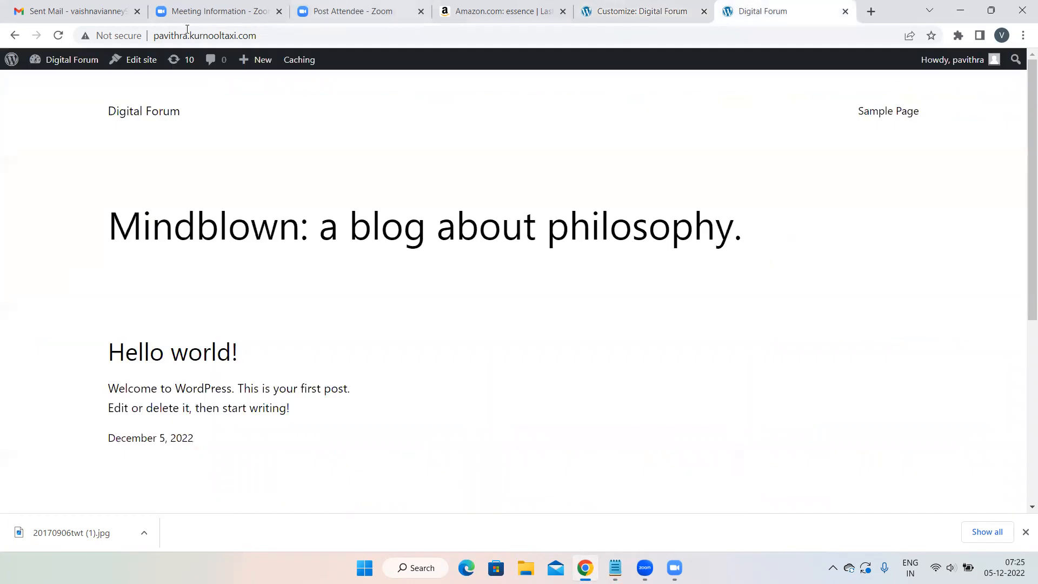
pyautogui.click(57, 37)
pyautogui.click(640, 6)
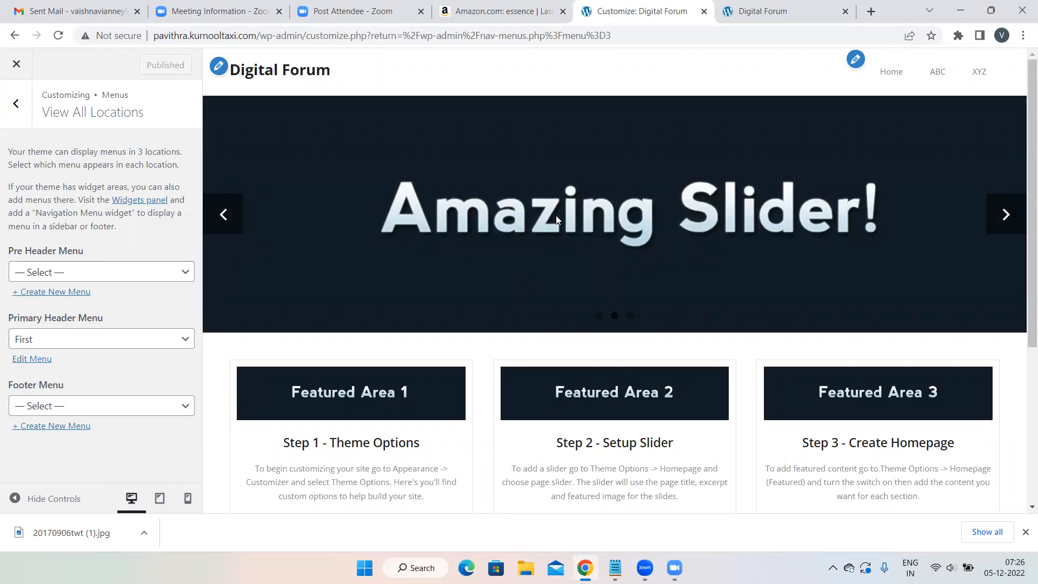
# Enable Image Slider in the Customizer's Theme Options > Homepage settings
pyautogui.click(15, 106)
pyautogui.click(16, 104)
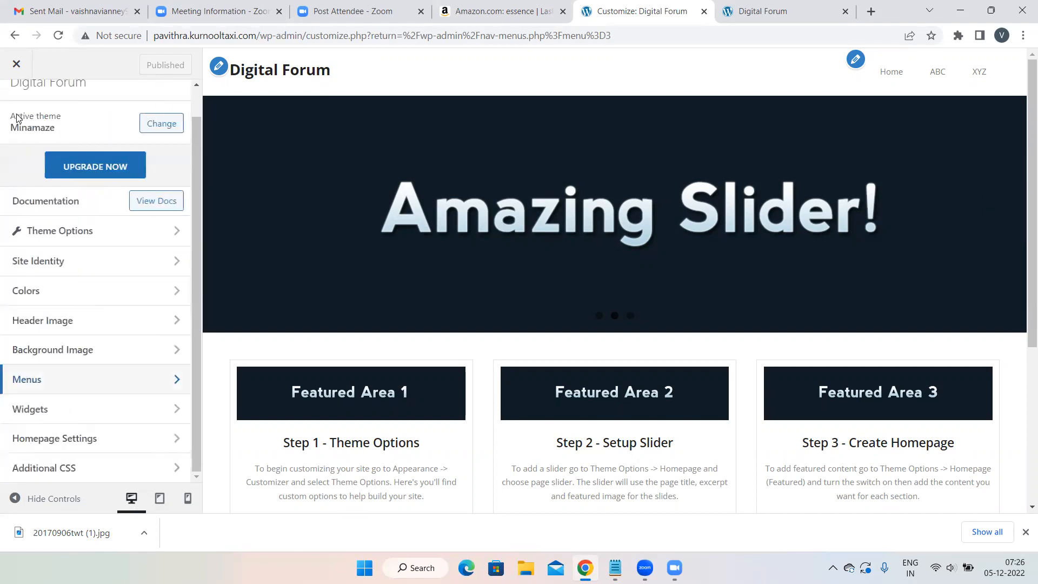
pyautogui.click(64, 232)
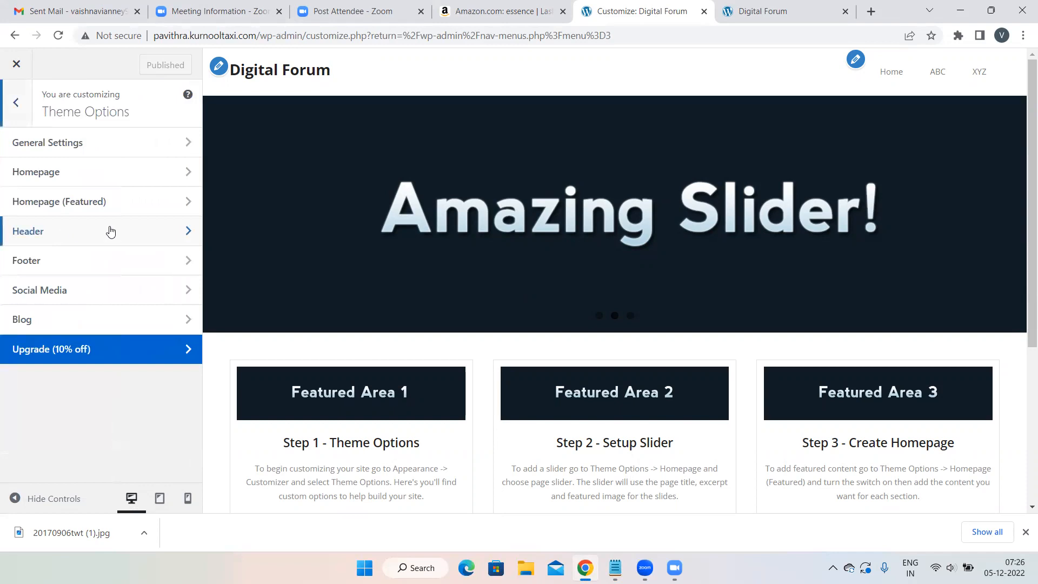
pyautogui.click(59, 173)
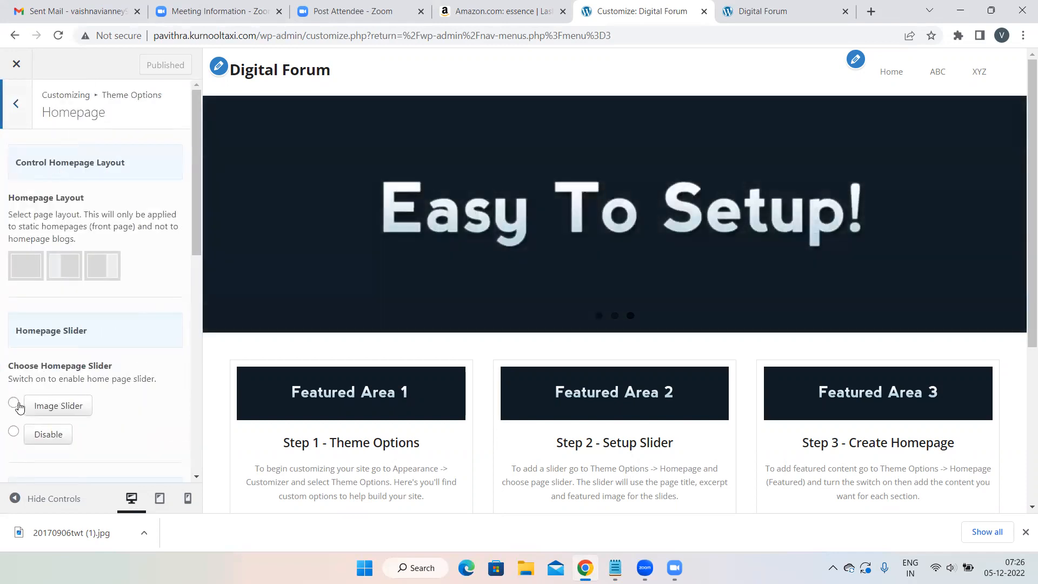
pyautogui.click(15, 402)
pyautogui.scroll(-10, 144, 363)
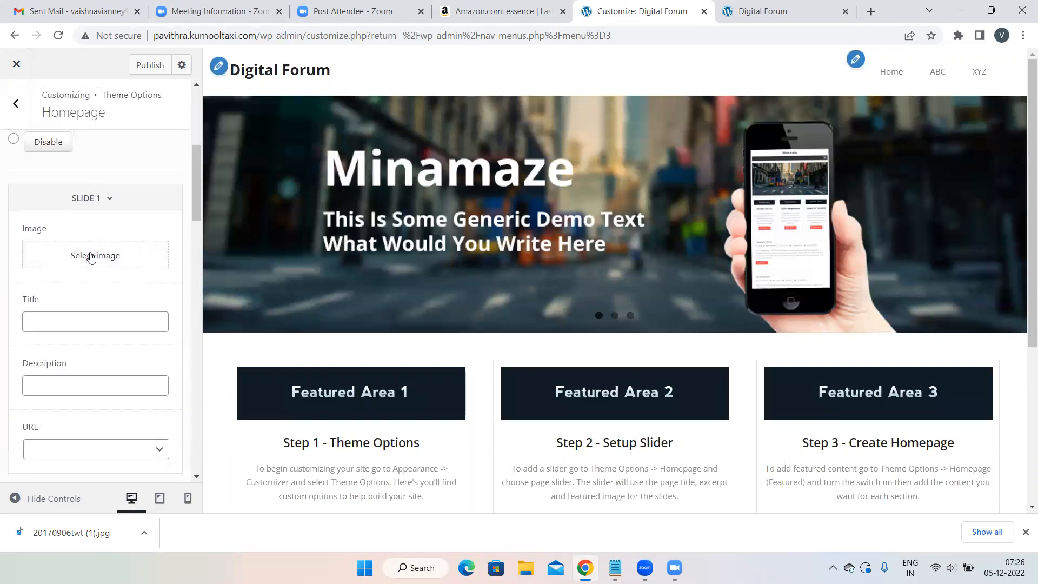
# Upload the woman photo from Downloads as Slide 1's image
pyautogui.click(82, 255)
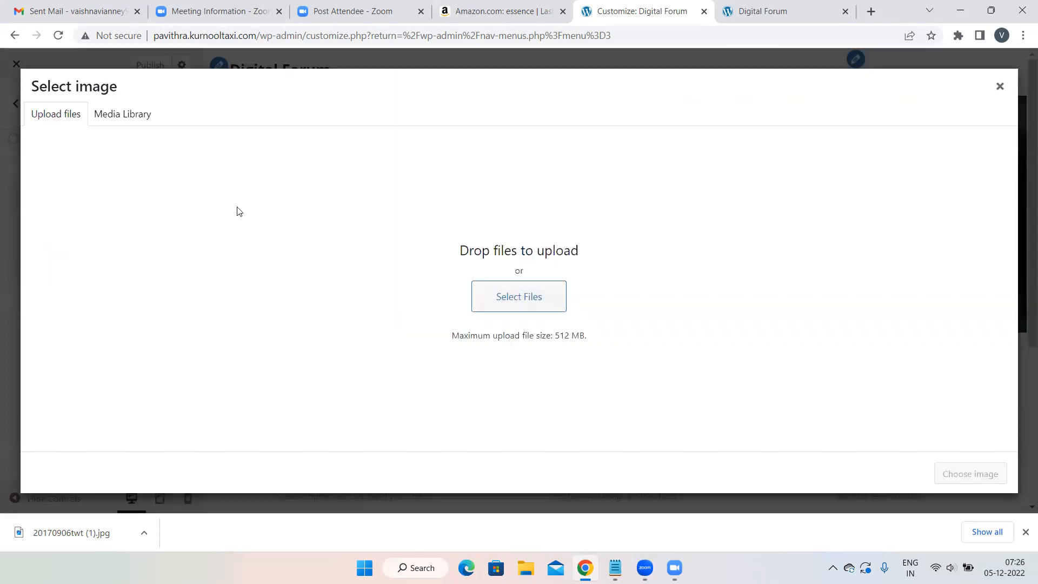
pyautogui.click(492, 297)
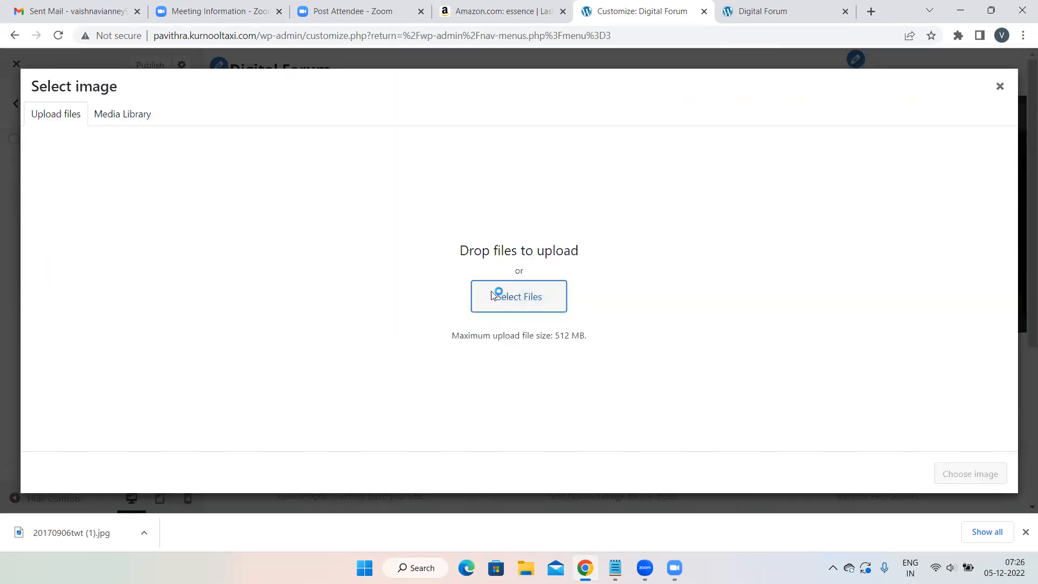
pyautogui.scroll(-15, 395, 172)
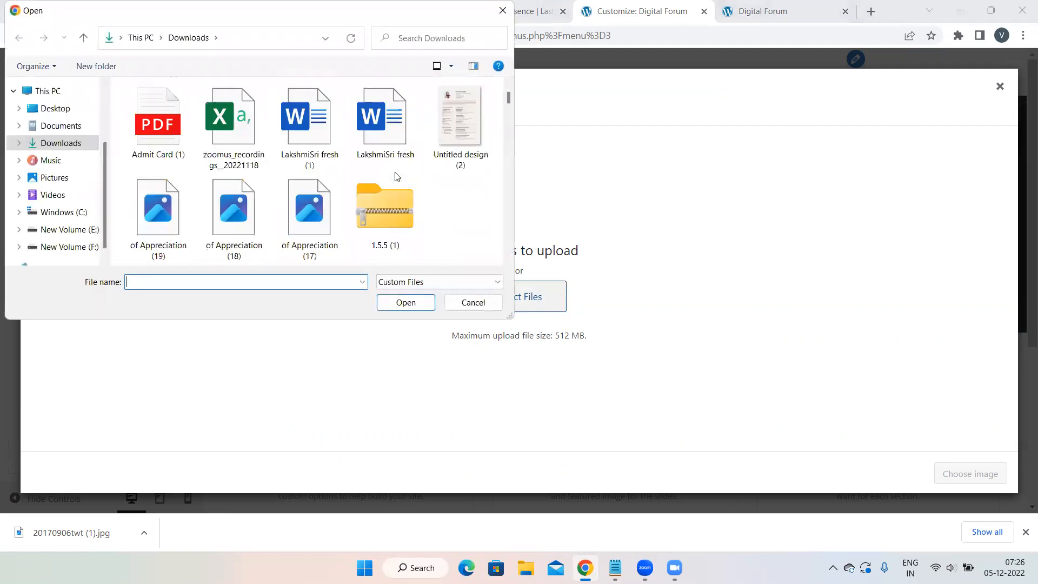
pyautogui.scroll(-15, 395, 172)
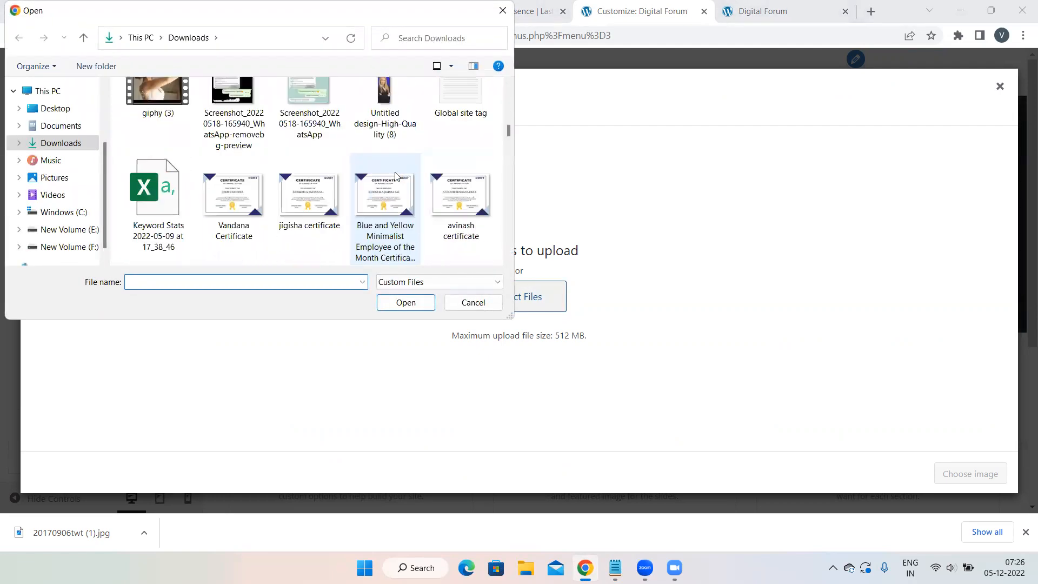
pyautogui.scroll(-10, 395, 172)
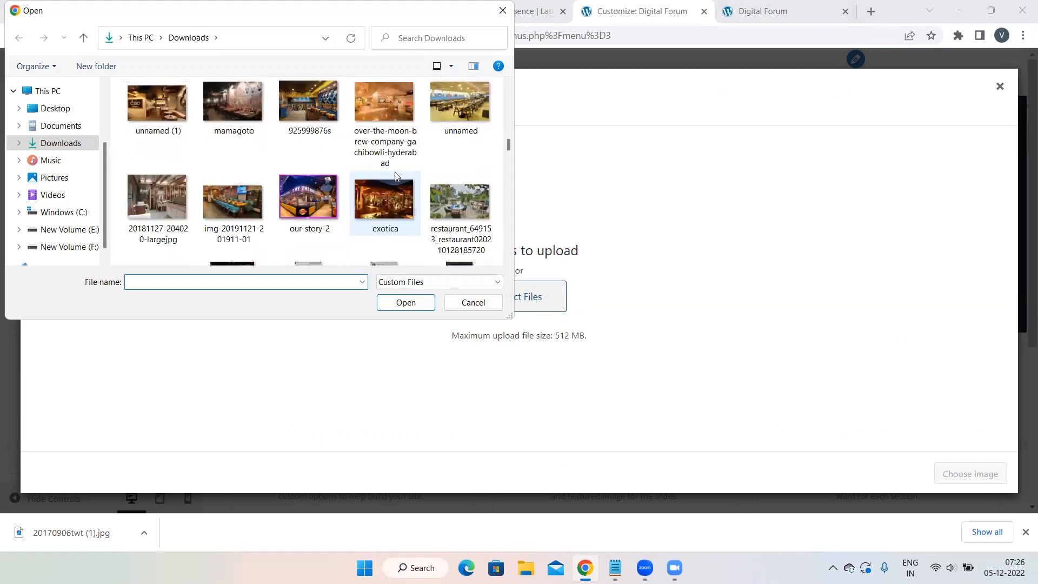
pyautogui.doubleClick(383, 149)
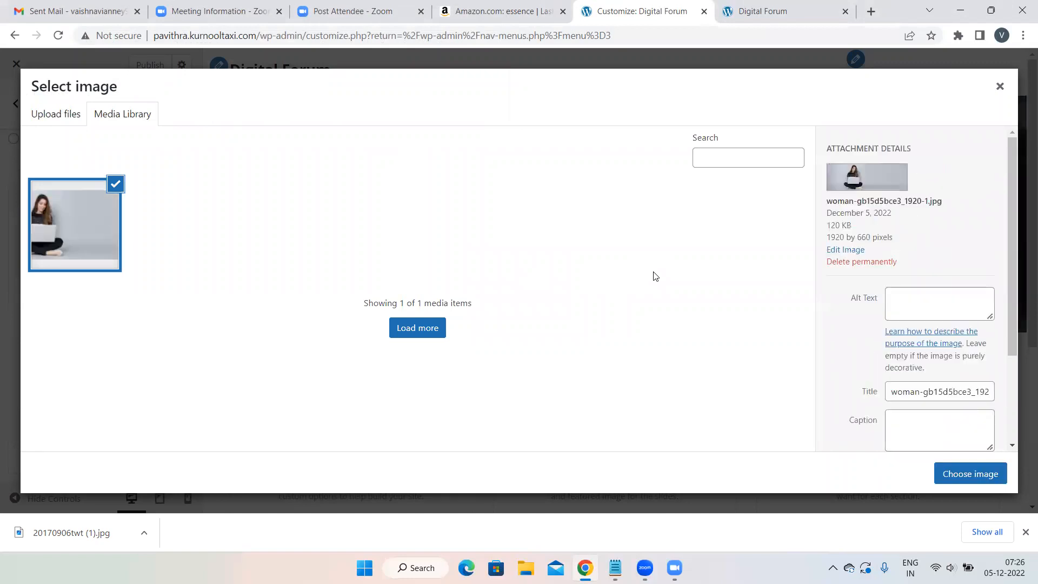
pyautogui.click(971, 472)
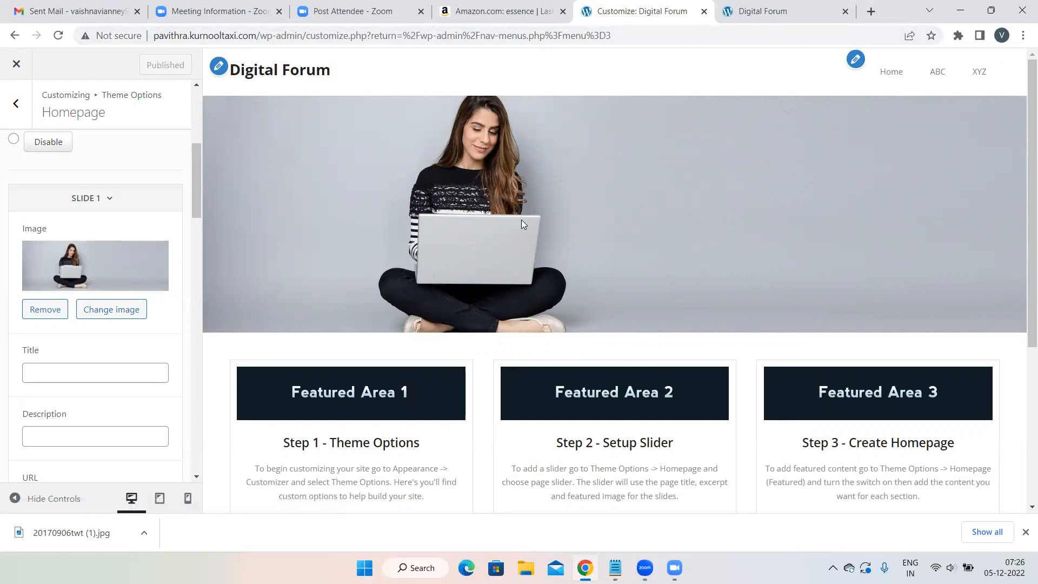
# Remove Slide 1's image, close the picker without choosing another, and publish
pyautogui.click(46, 312)
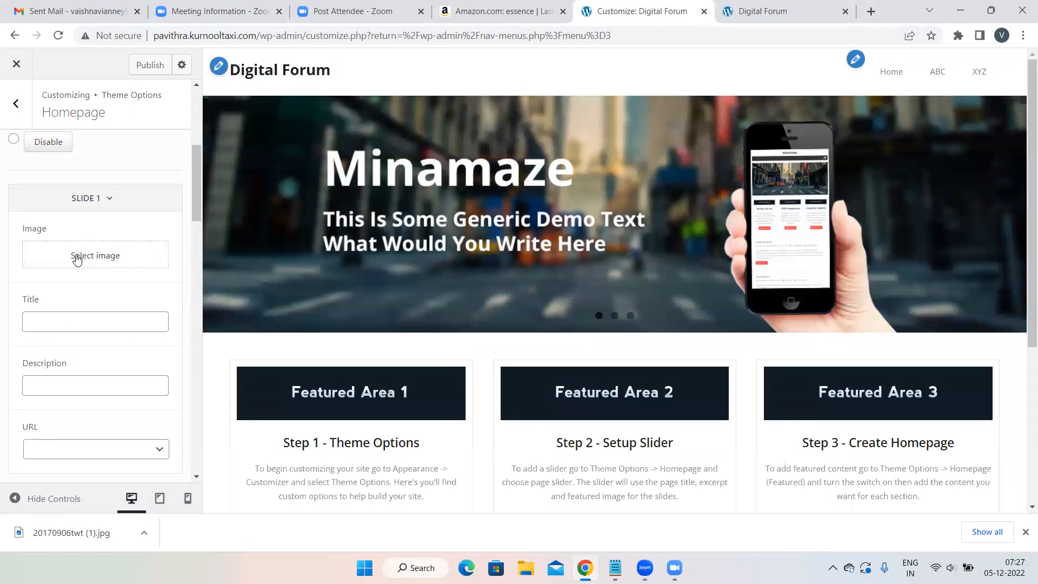
pyautogui.click(76, 255)
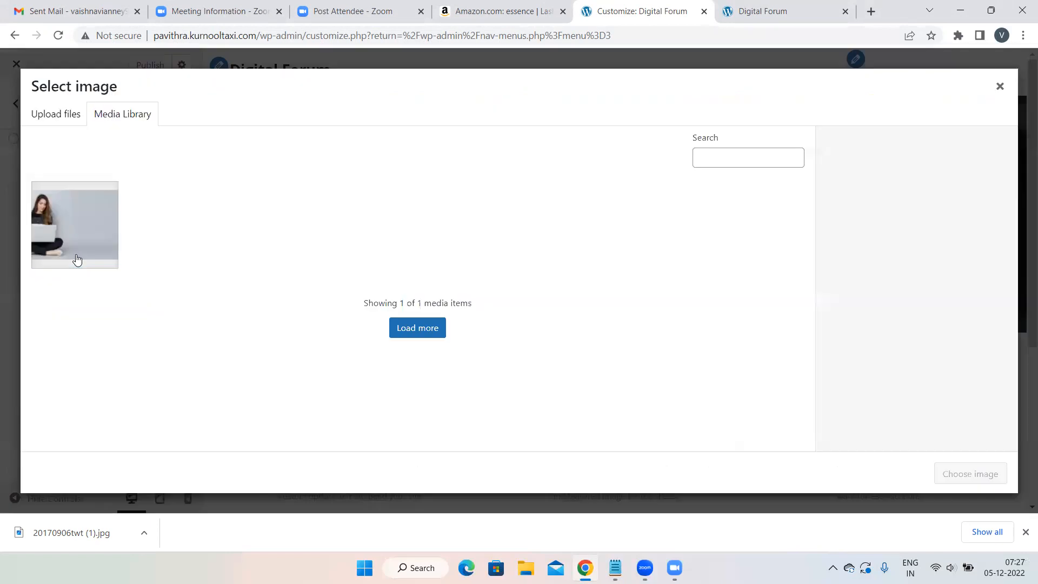
pyautogui.click(79, 115)
pyautogui.click(511, 297)
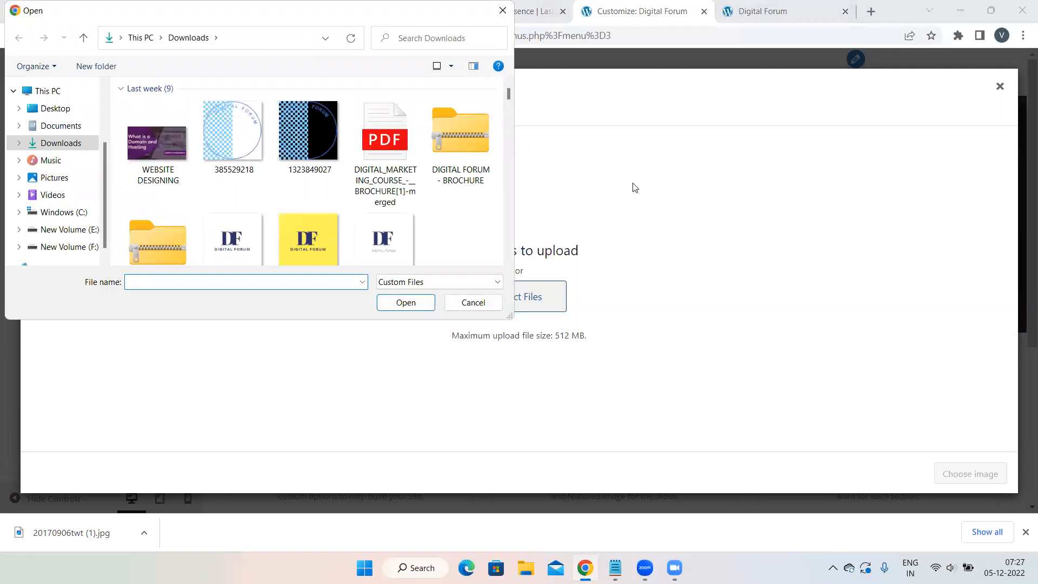
pyautogui.click(503, 10)
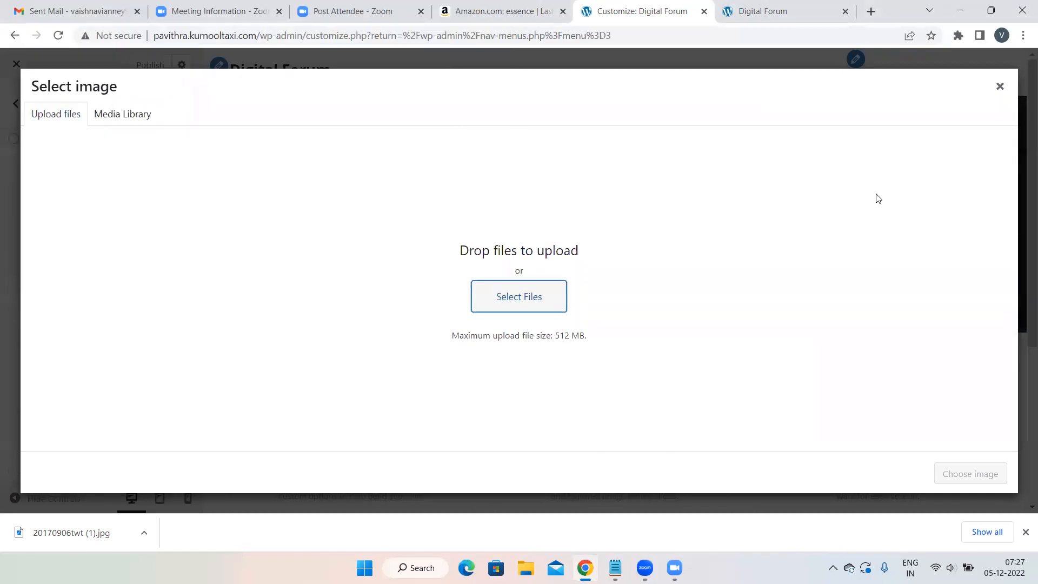
pyautogui.click(1000, 88)
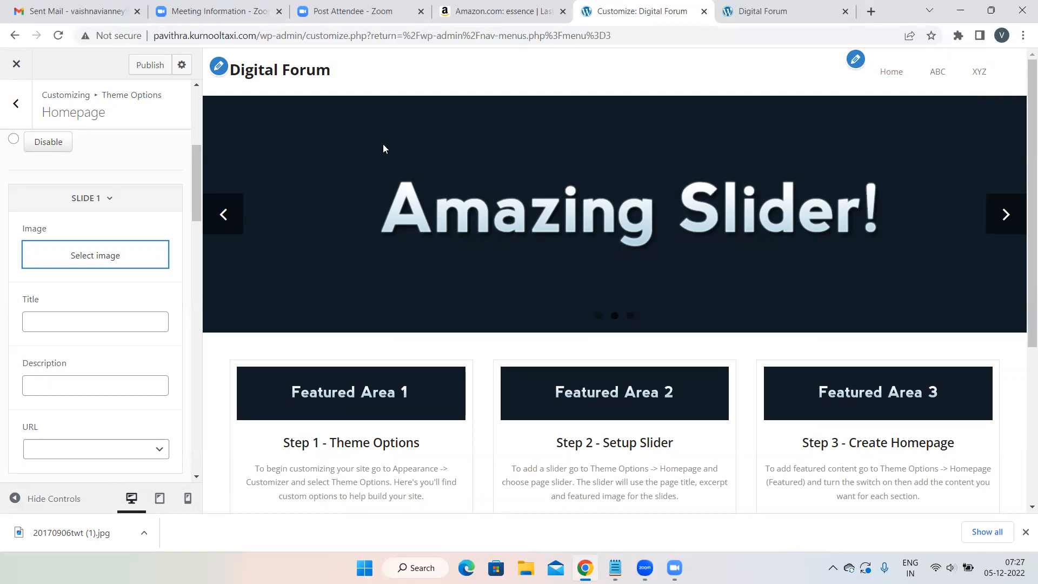
pyautogui.scroll(5, 49, 135)
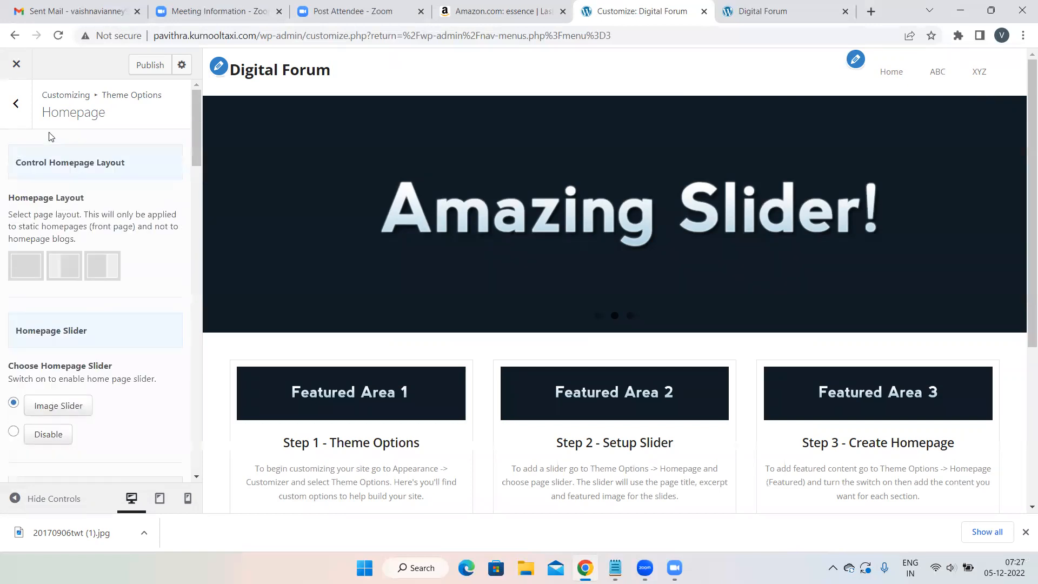
pyautogui.click(146, 66)
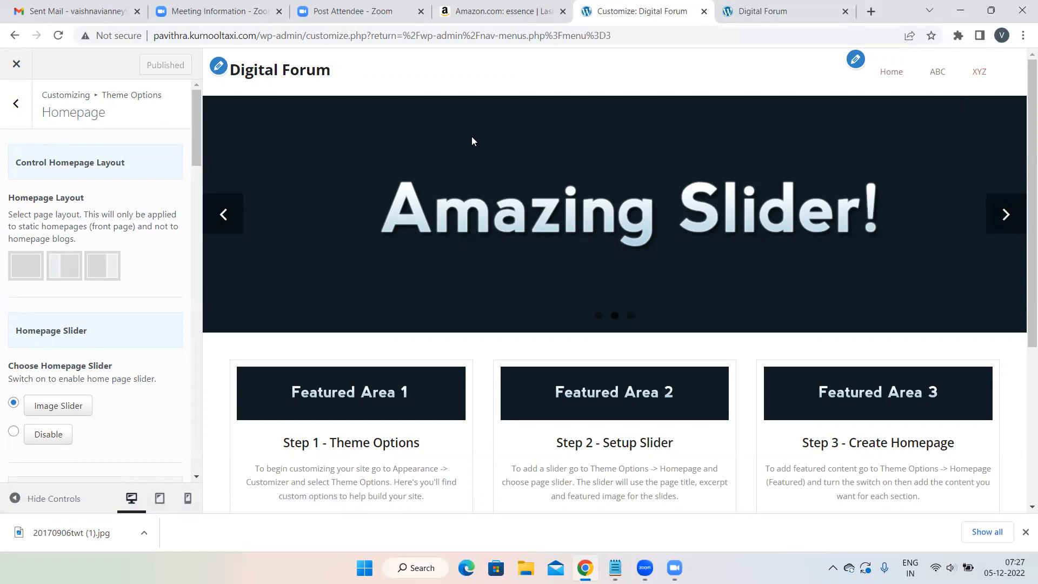
# Remove XYZ from the First menu, save it, and switch to the Digital Forum tab
pyautogui.click(16, 65)
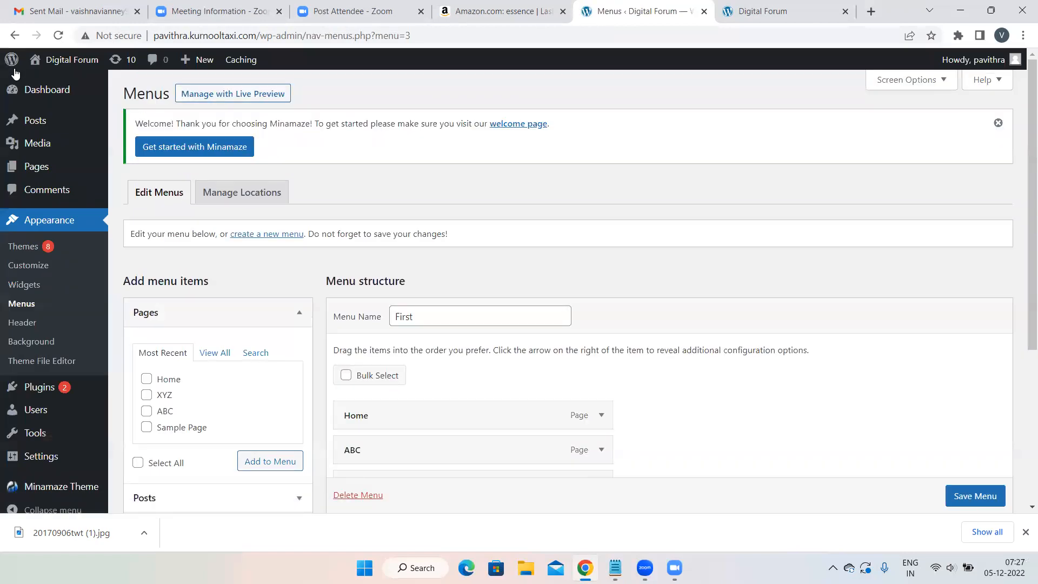
pyautogui.scroll(-4, 596, 245)
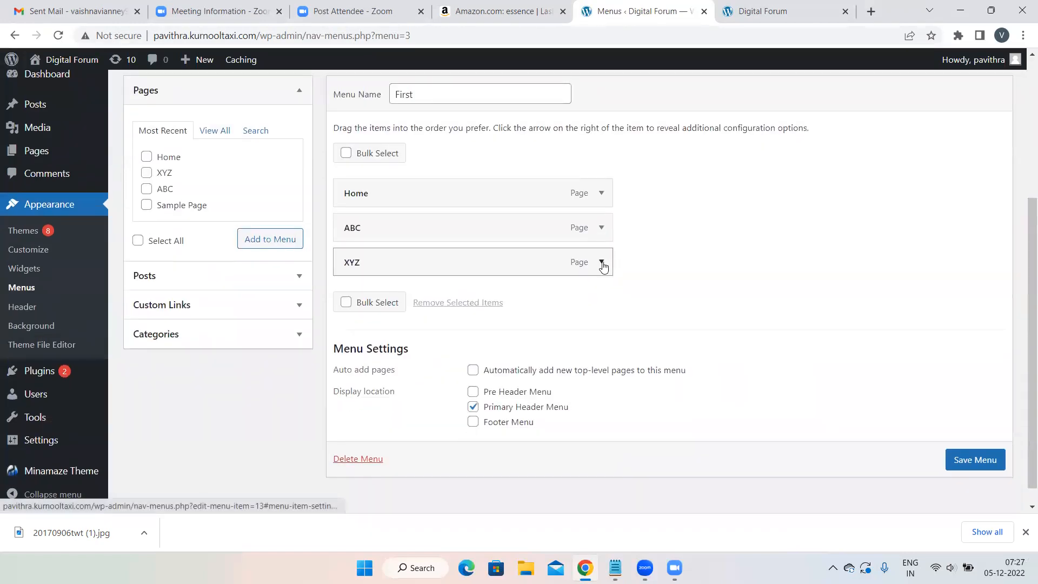
pyautogui.click(602, 264)
pyautogui.scroll(-2, 556, 307)
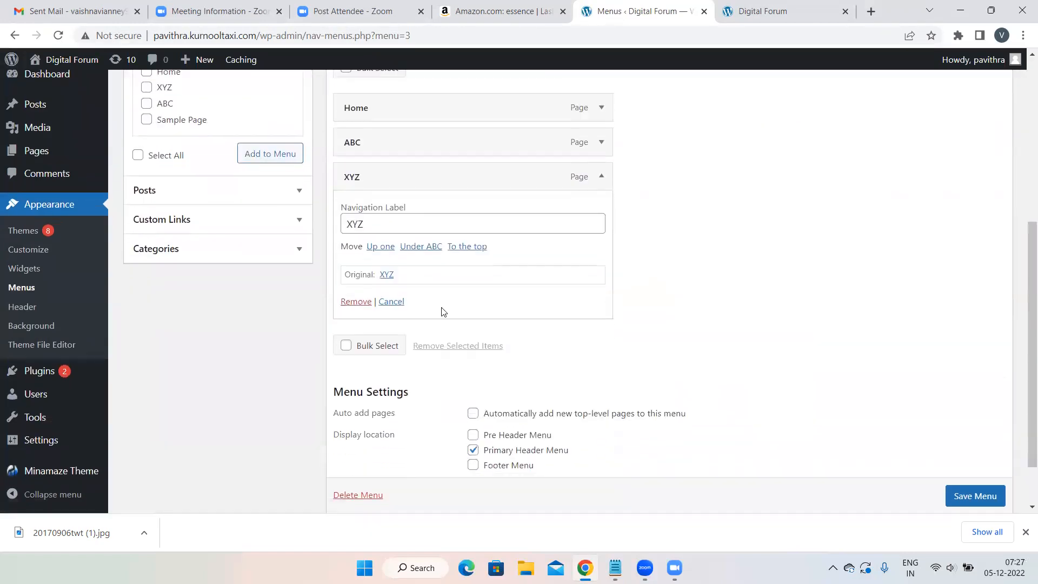
pyautogui.click(354, 301)
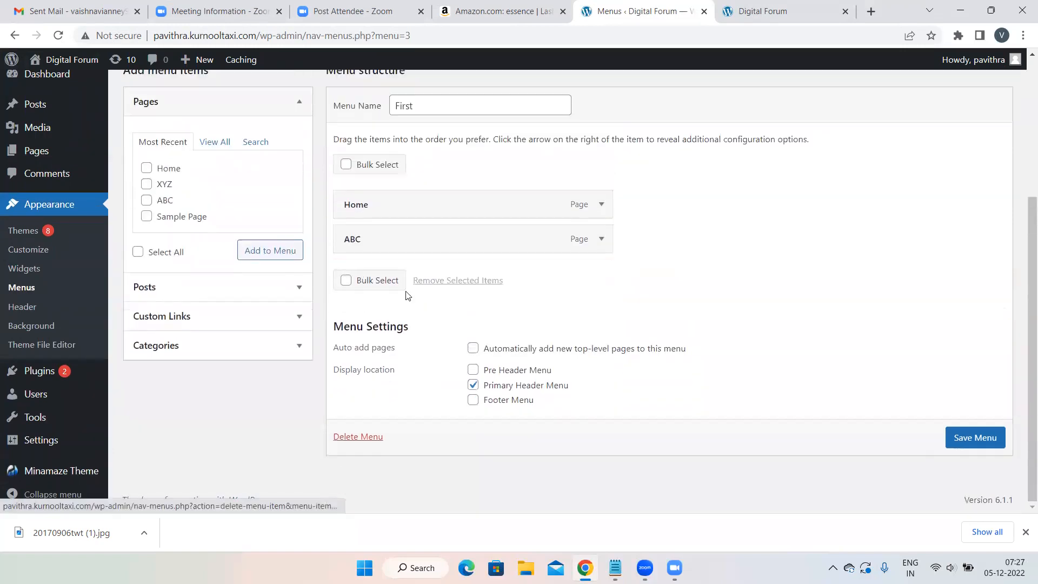
pyautogui.click(976, 441)
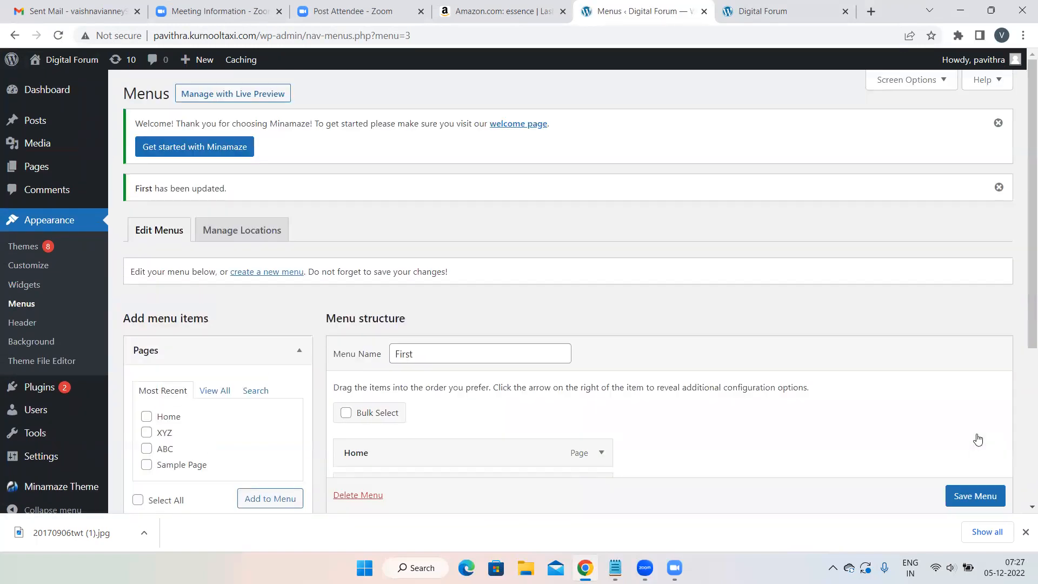
pyautogui.click(760, 10)
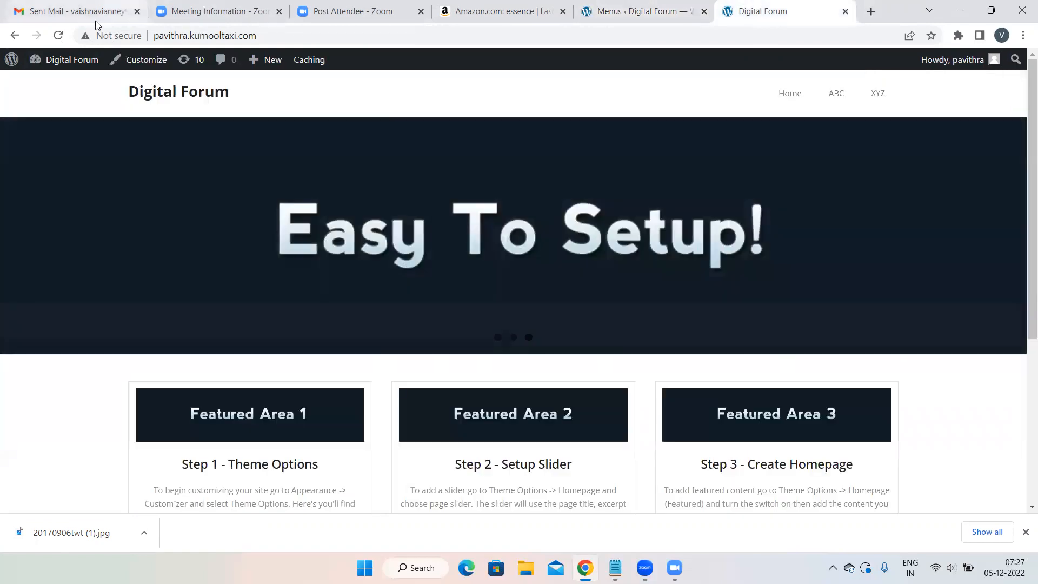
# Reload the Digital Forum site and confirm its header menu shows only Home and ABC
pyautogui.click(59, 35)
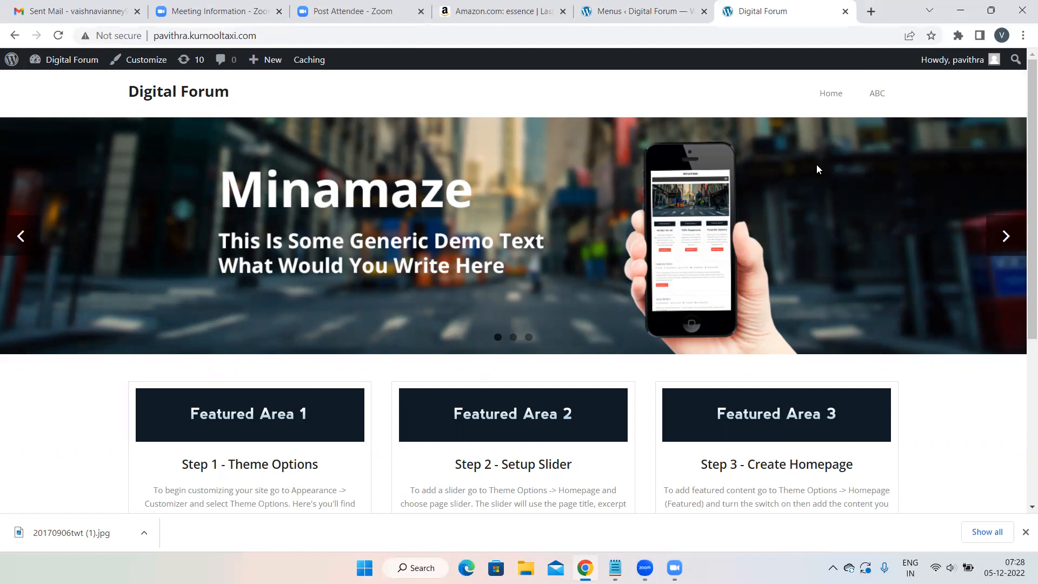
pyautogui.click(526, 7)
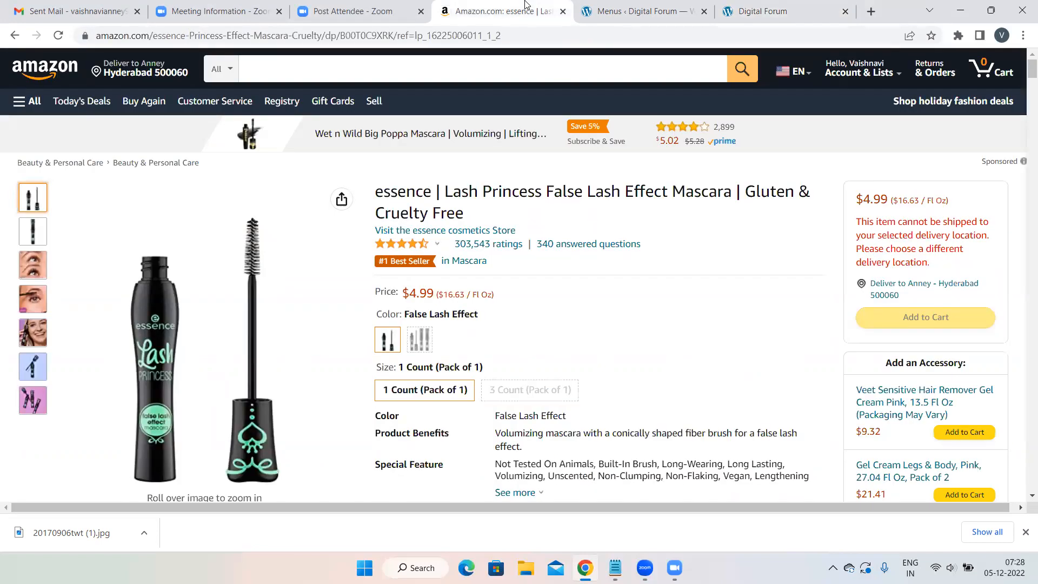
pyautogui.click(811, 5)
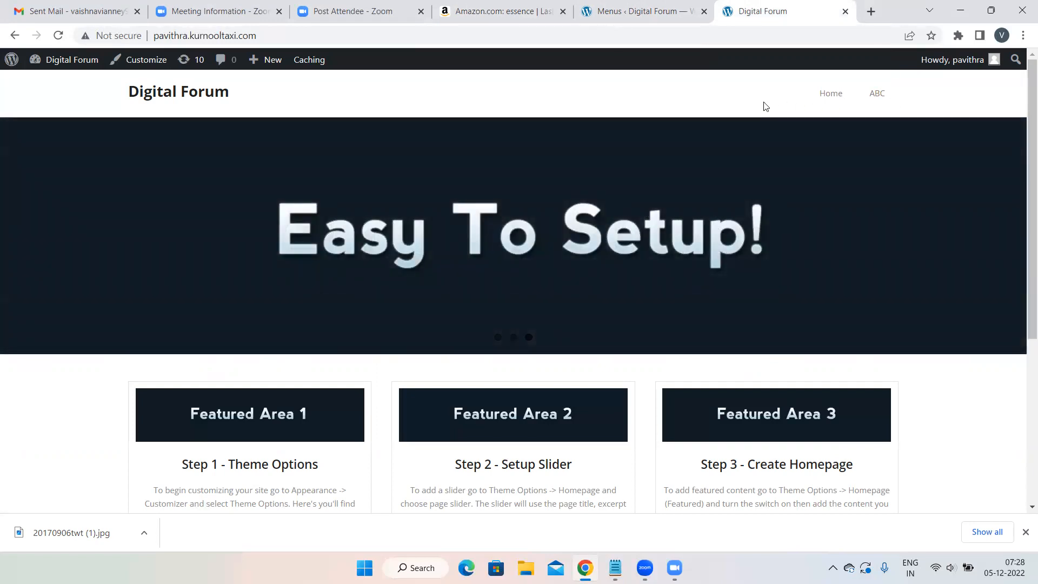
pyautogui.click(649, 10)
pyautogui.click(800, 10)
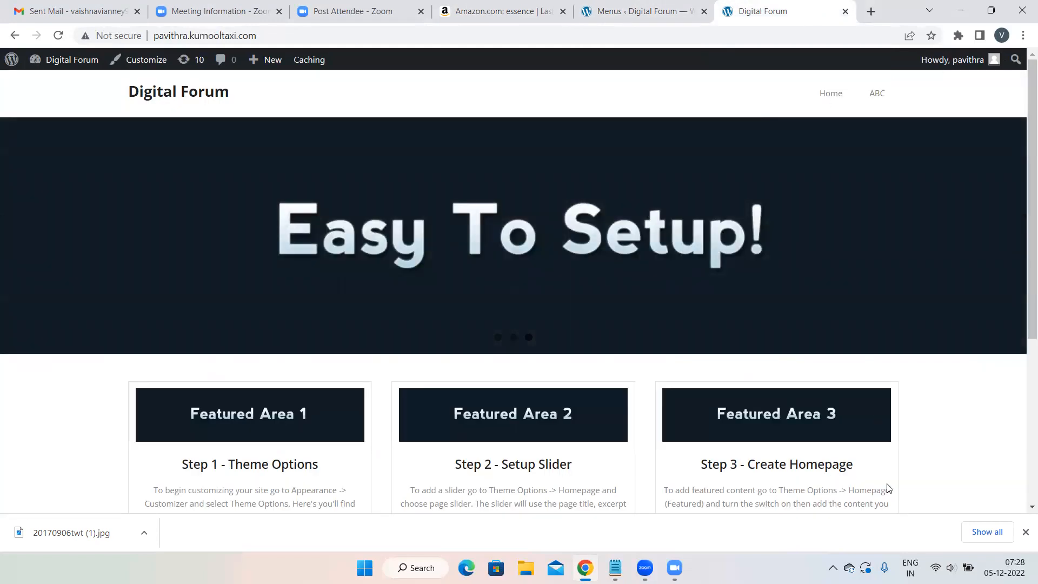